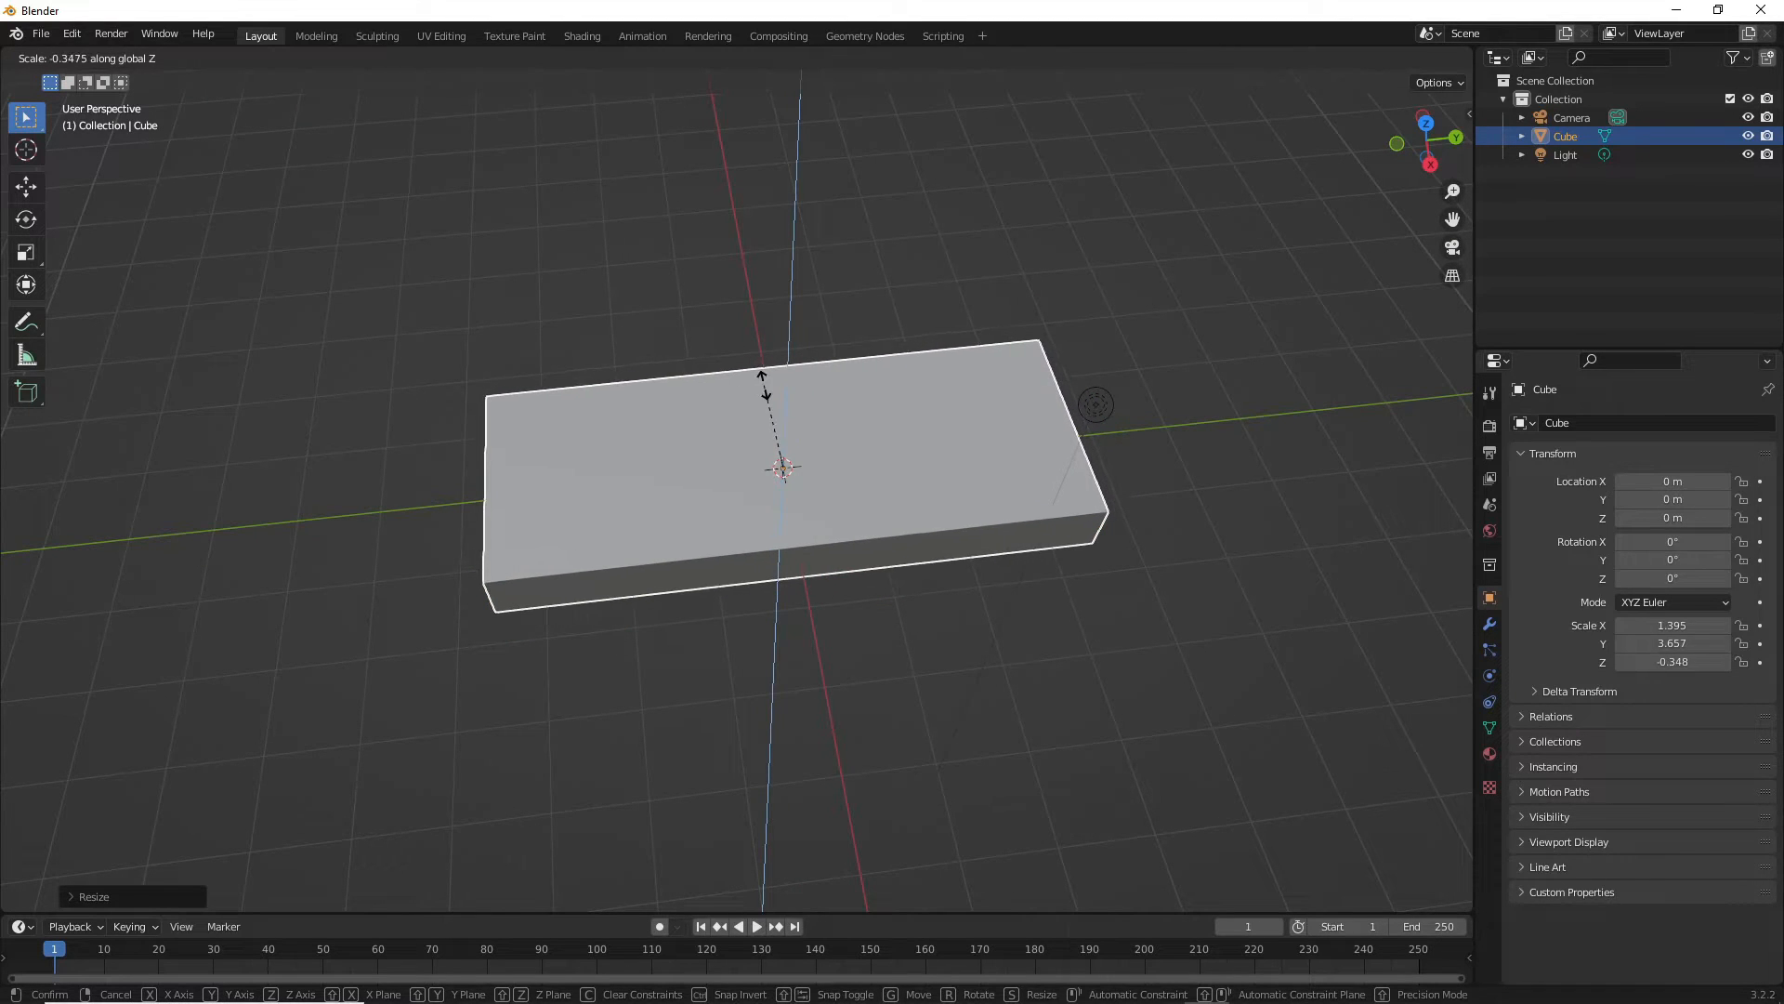
- Flatten the cube into a thin slab by scaling it along the Z axis to about -0.273
click(765, 394)
middle_drag(732, 662, 732, 601)
key(s)
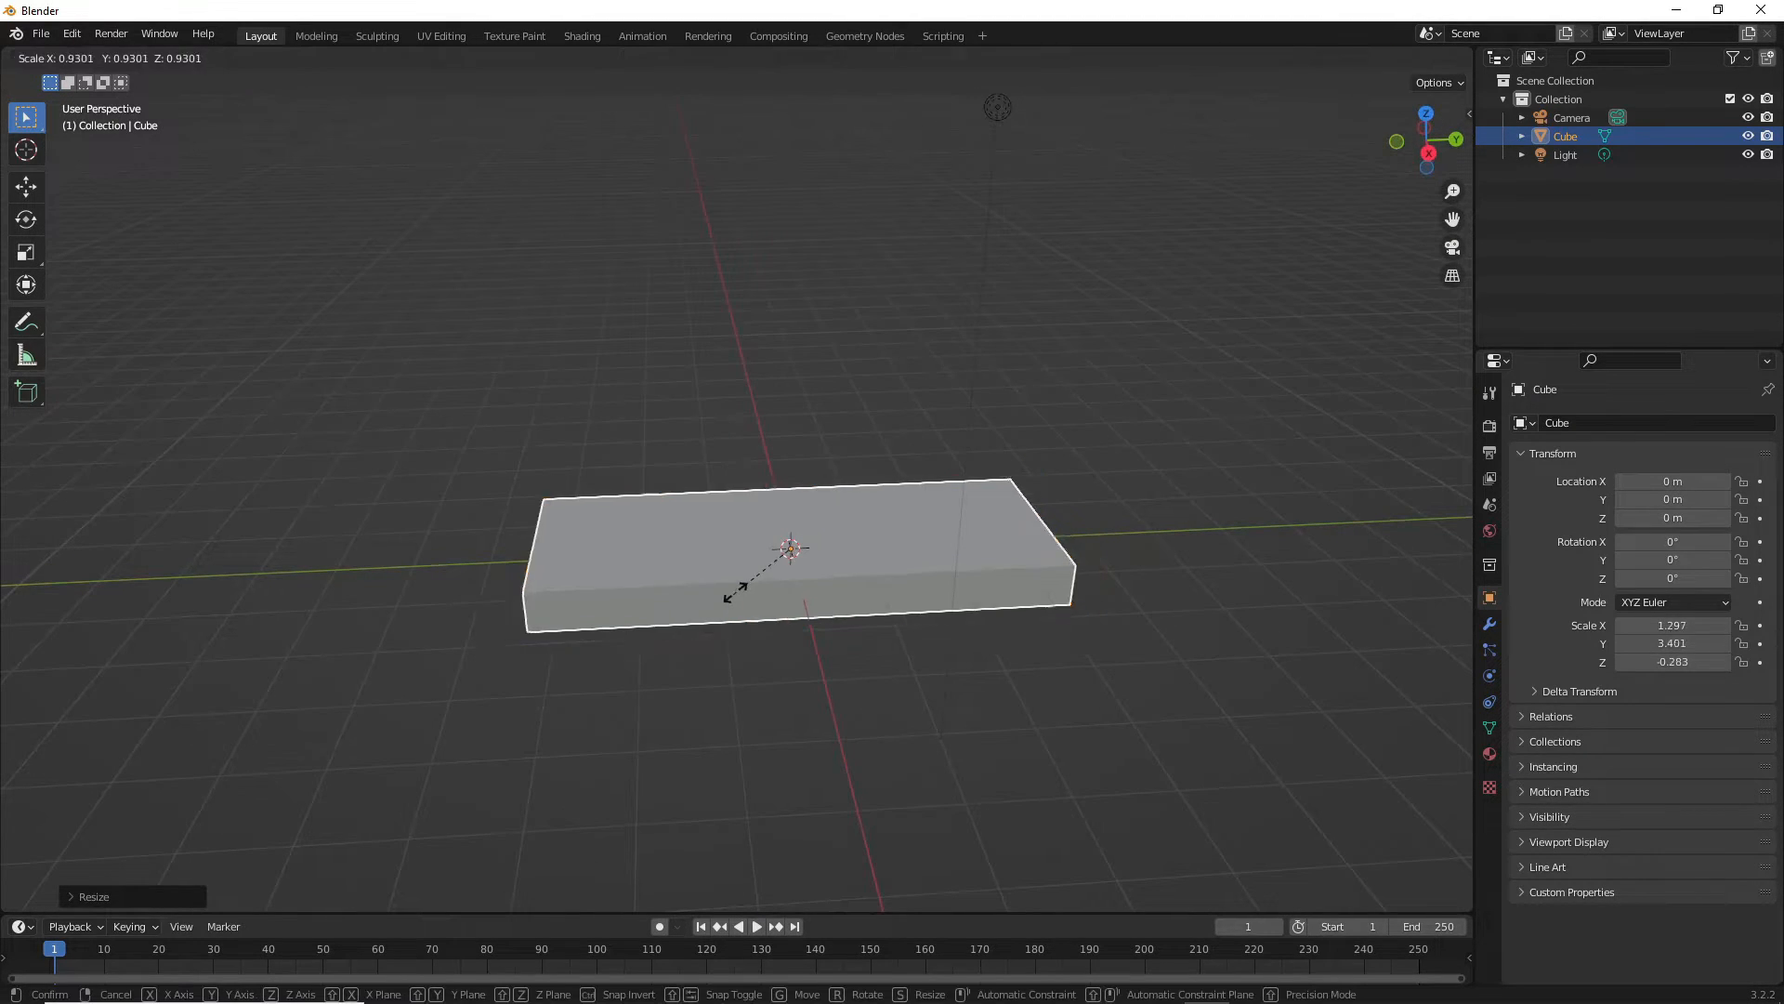
key(x)
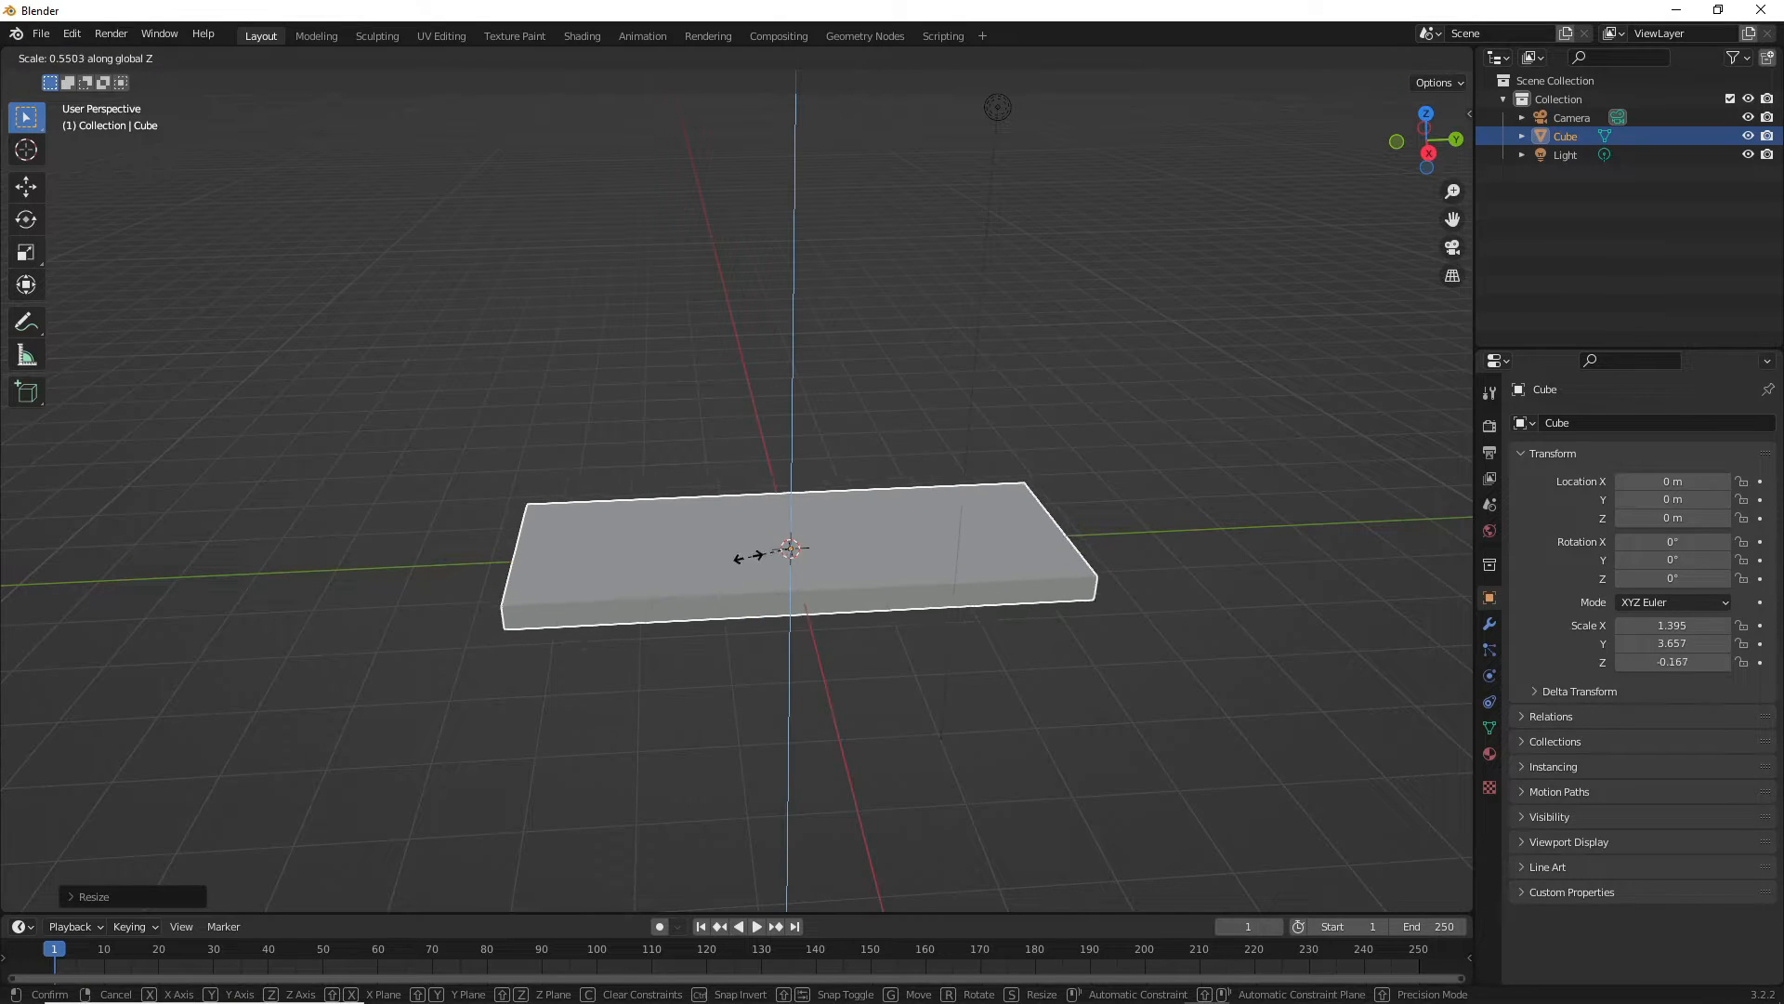
click(749, 610)
middle_drag(671, 697, 671, 762)
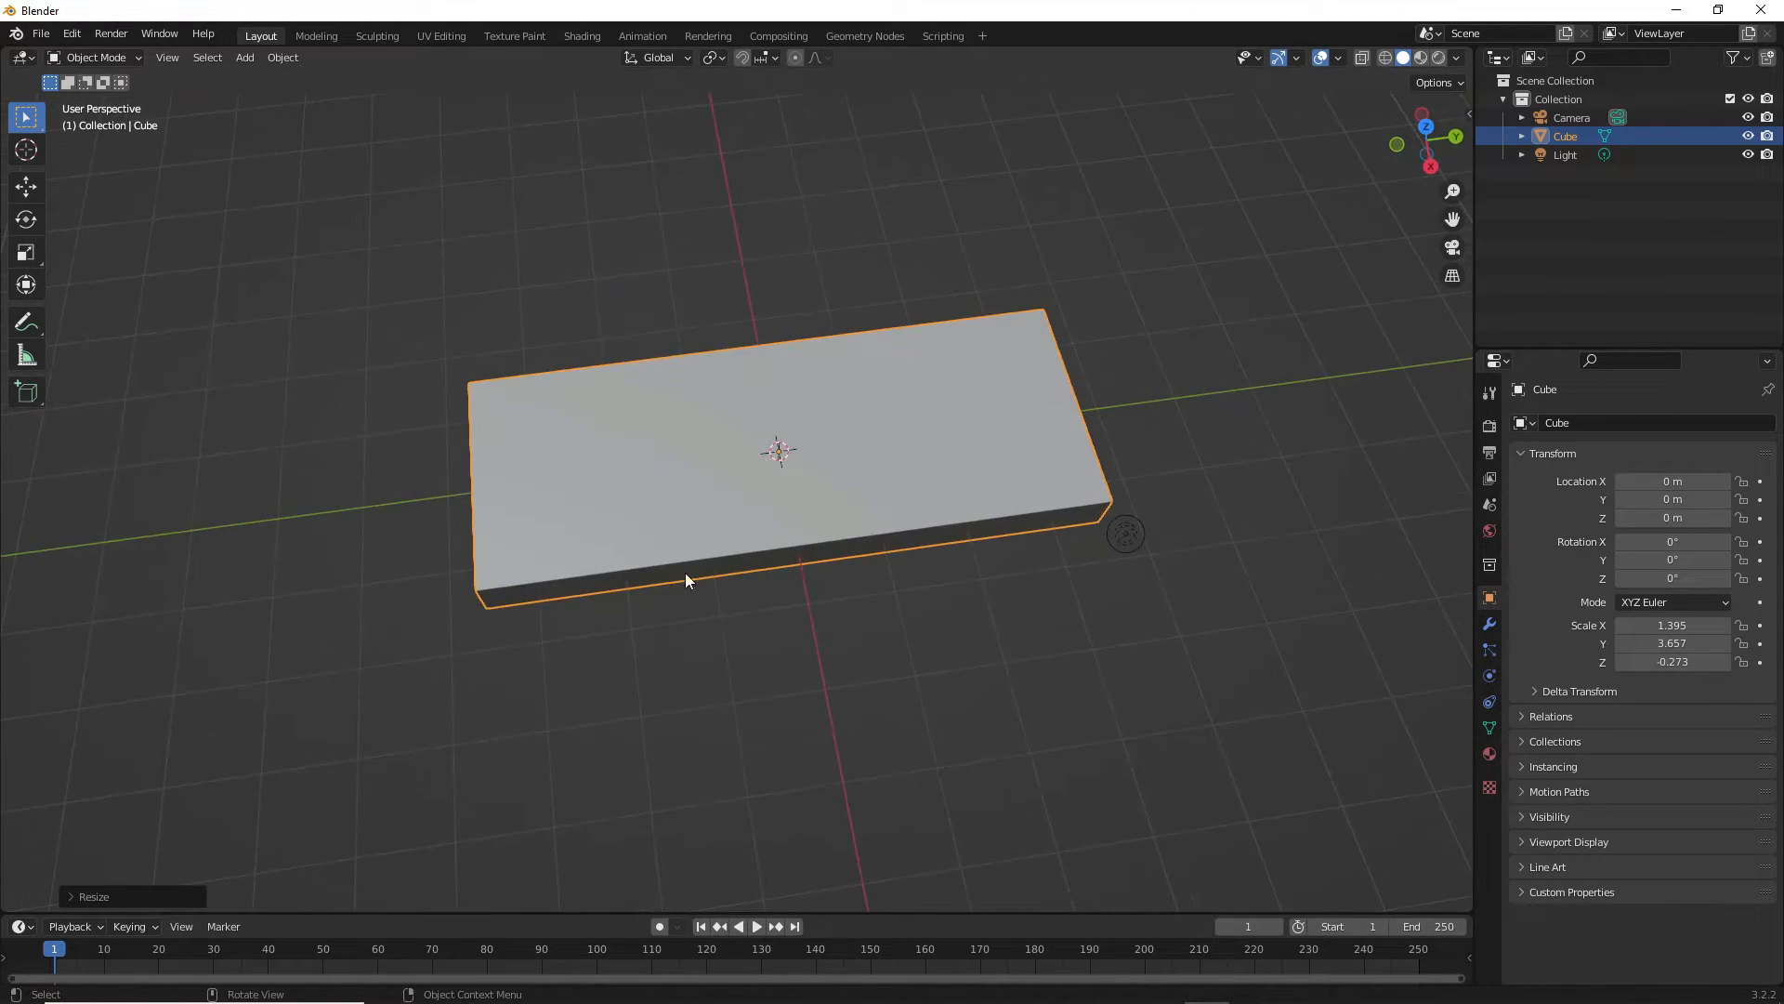
- In Edit Mode, add two evenly spaced loop cuts across the slab's length and one centred lengthwise loop cut
key(Tab)
key(ctrl+r)
scroll(688, 555, up, 1)
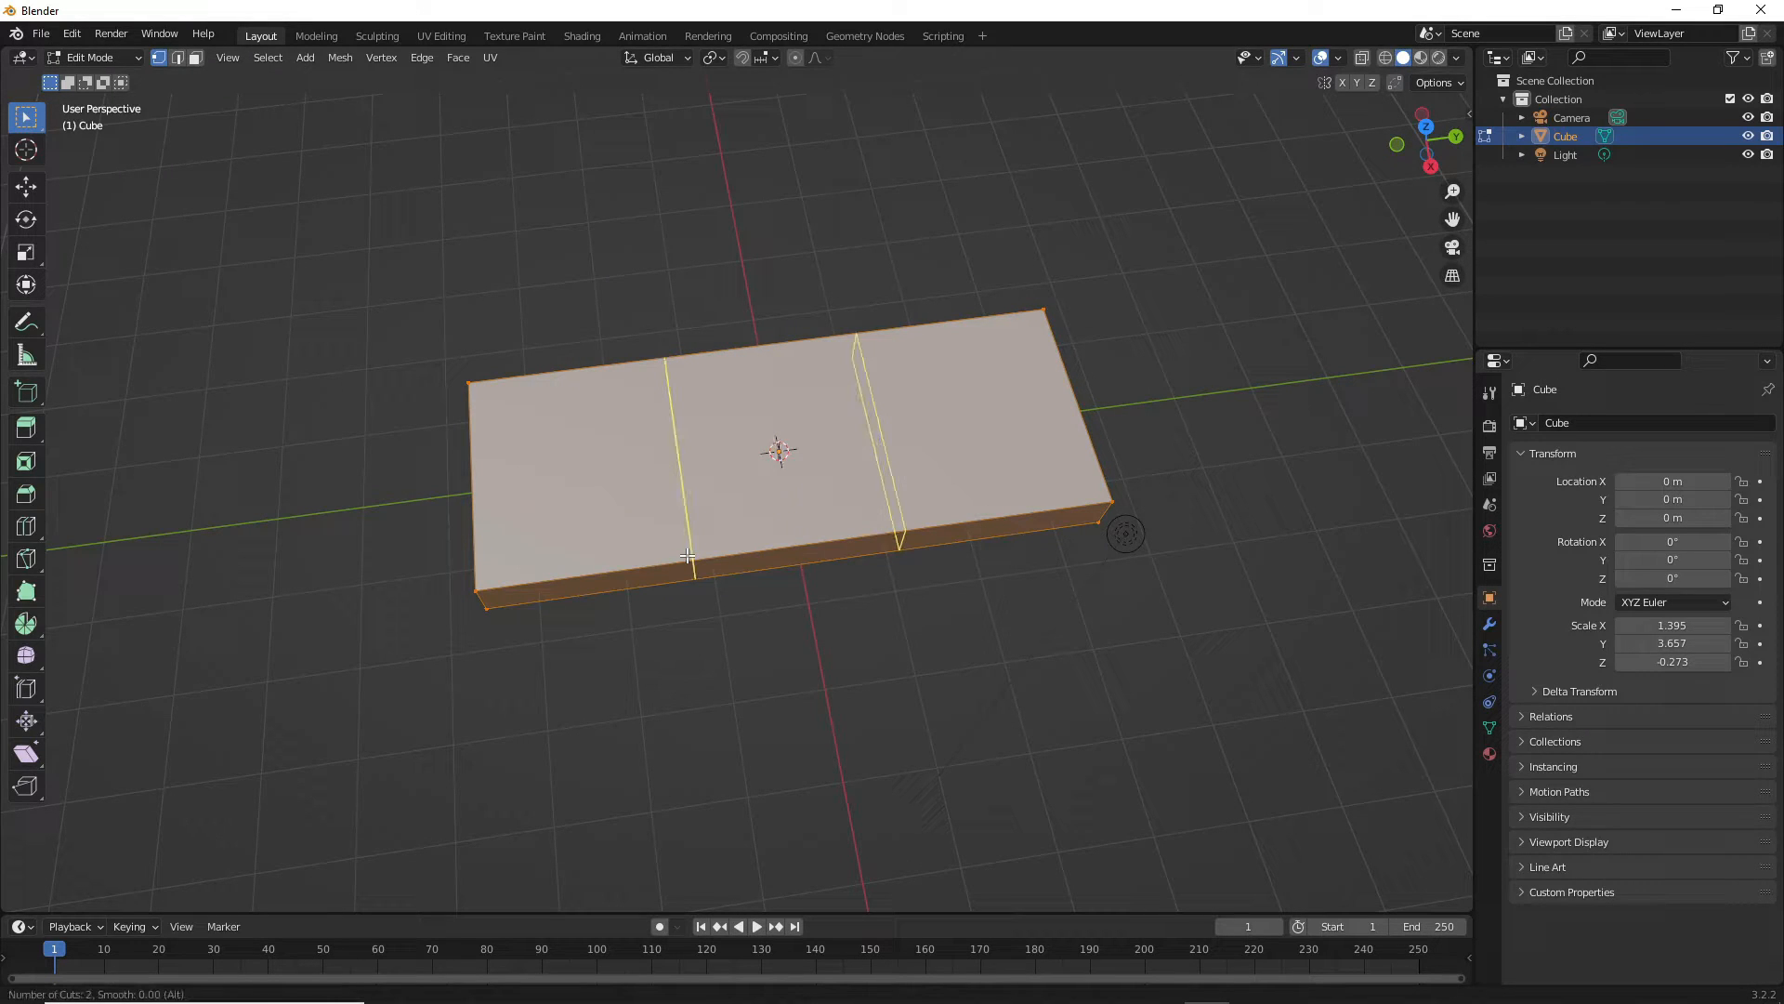
click(688, 555)
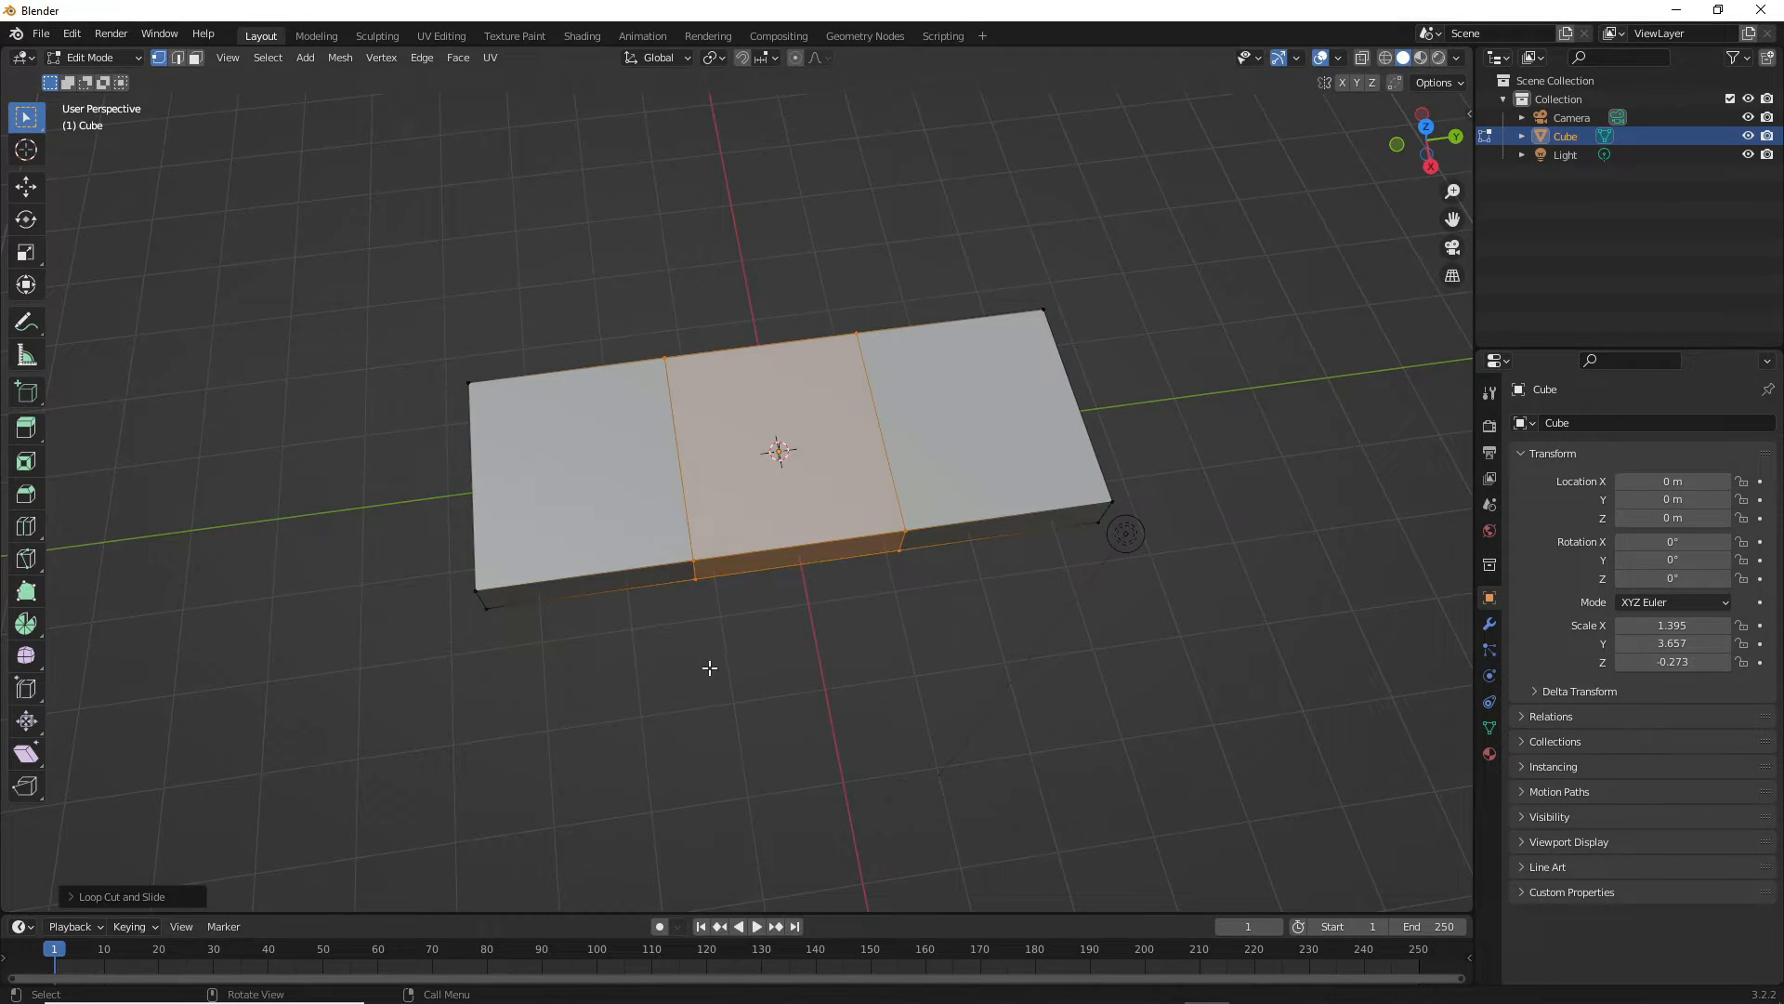
key(ctrl+r)
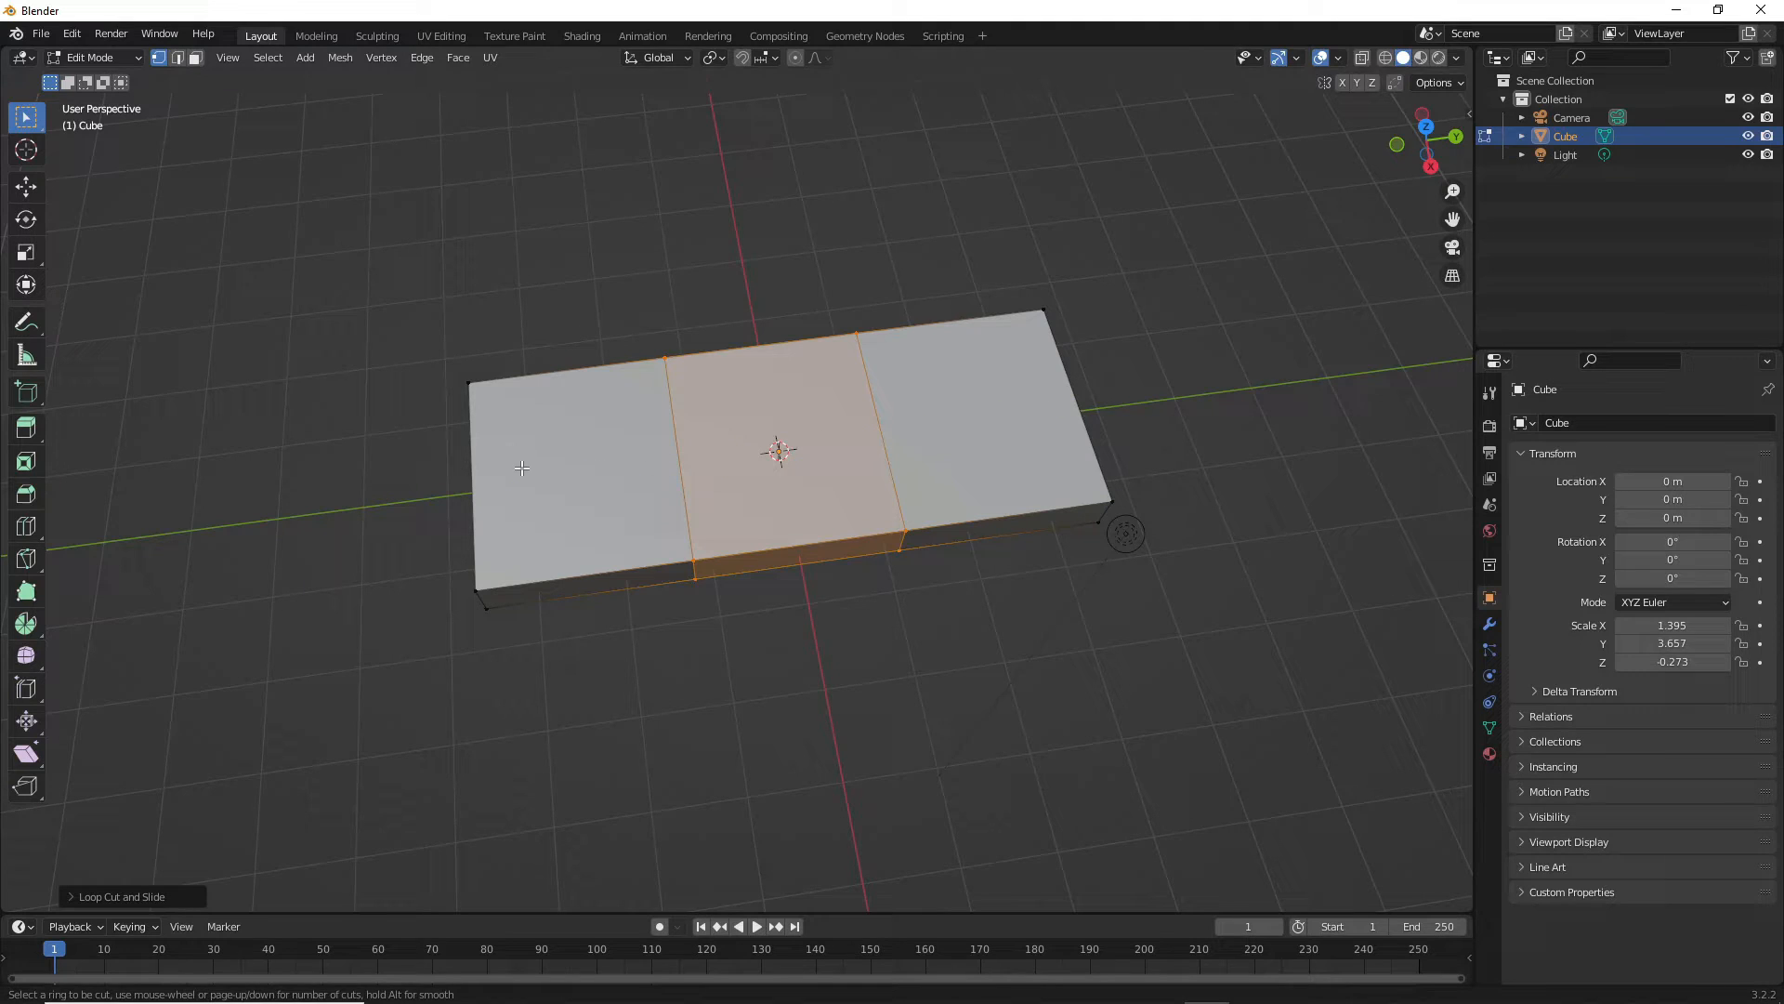
click(458, 478)
right_click(435, 452)
middle_drag(580, 483, 730, 616)
- Select both crosswise edge loops and scale them outward along Y until they lie close to the slab's short ends
key(2)
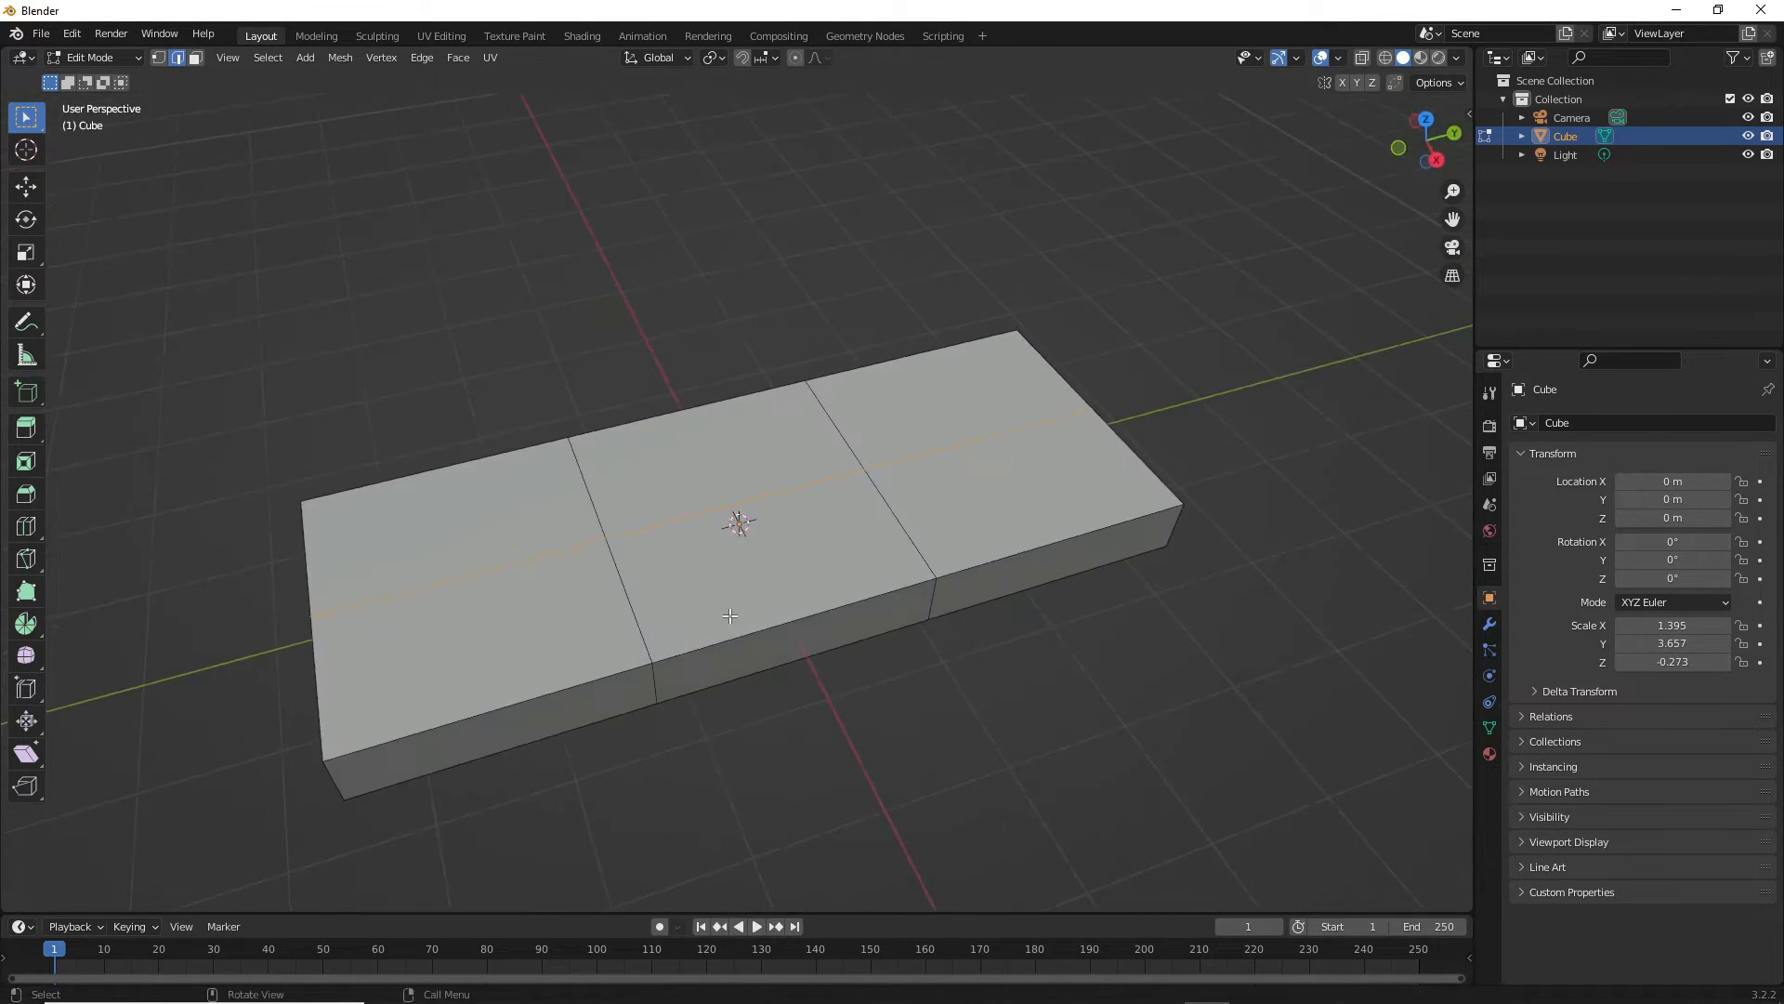
alt+click(627, 596)
alt+shift+click(918, 552)
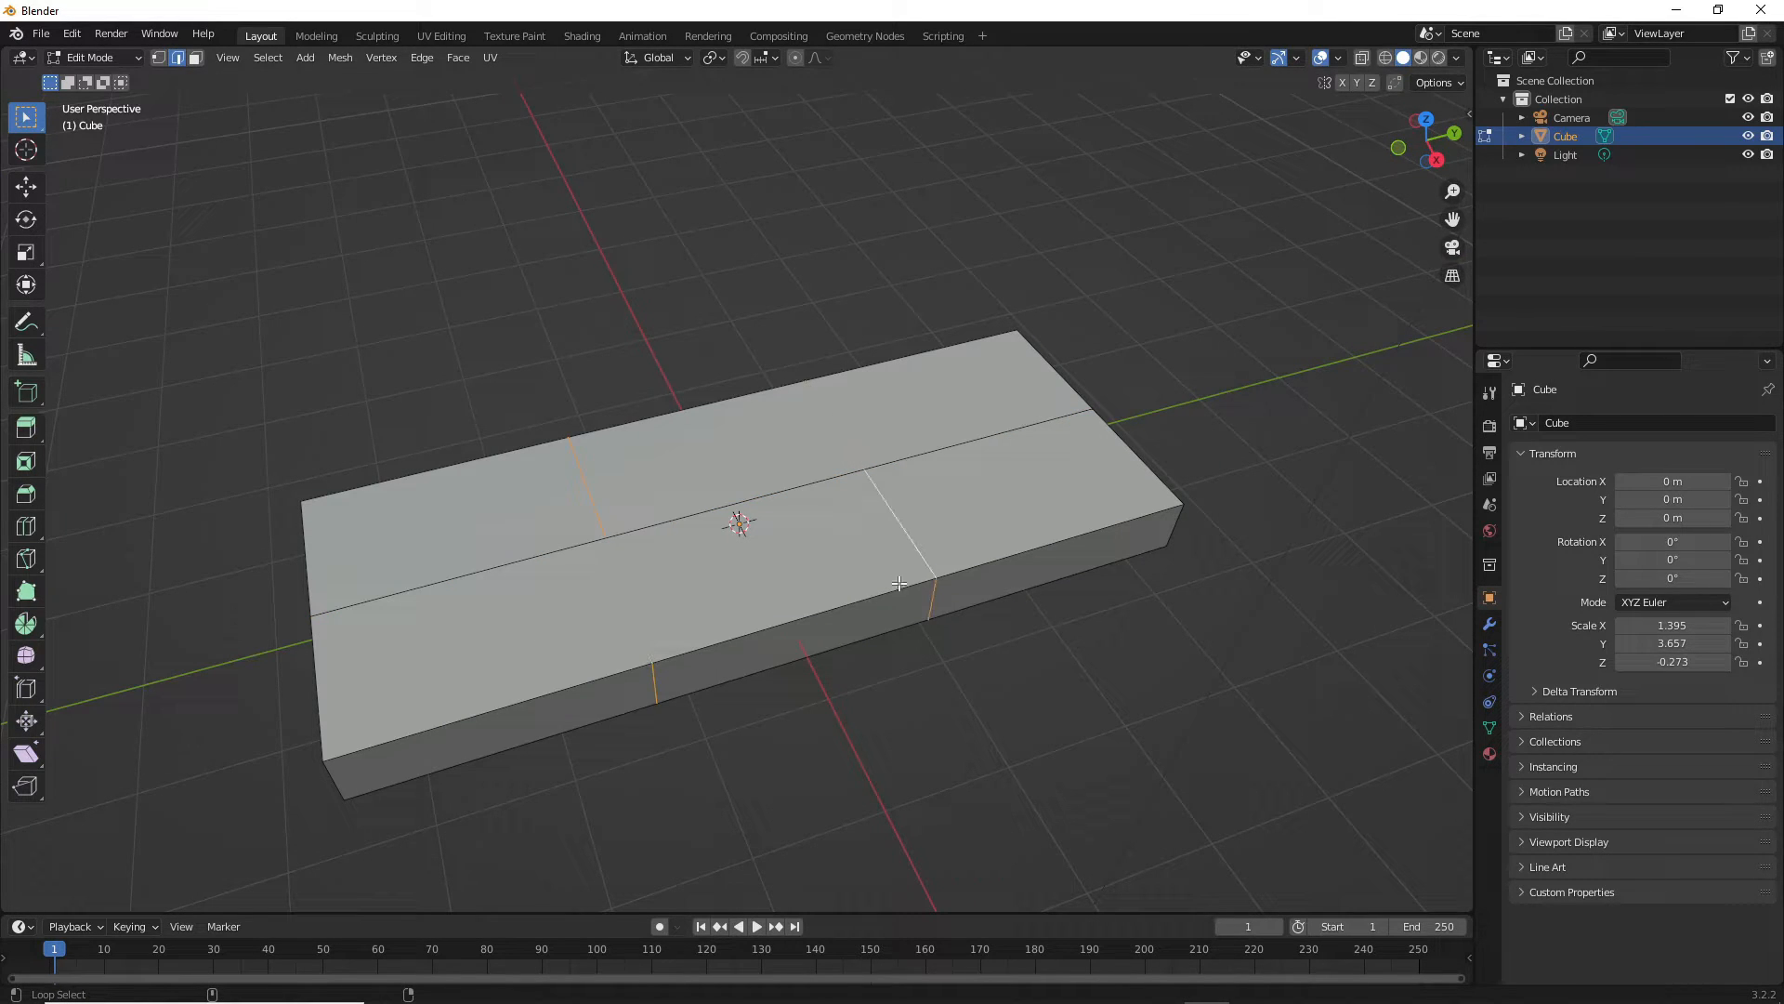
key(s)
key(y)
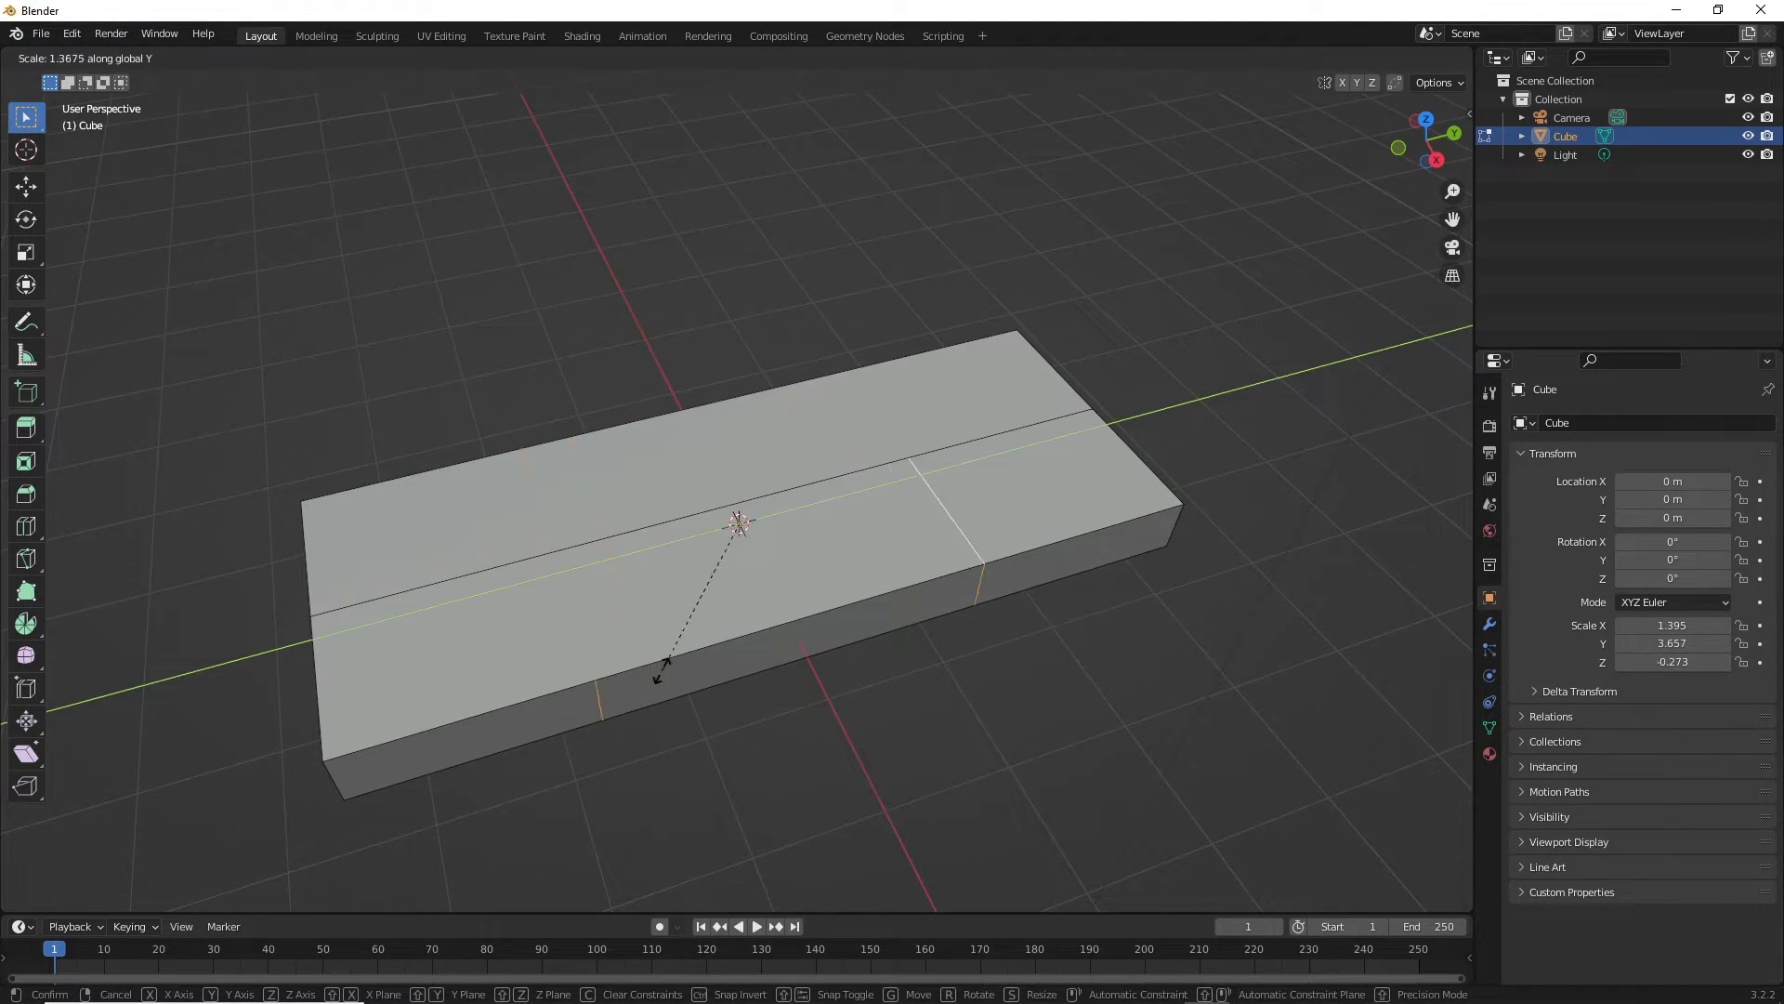
click(478, 725)
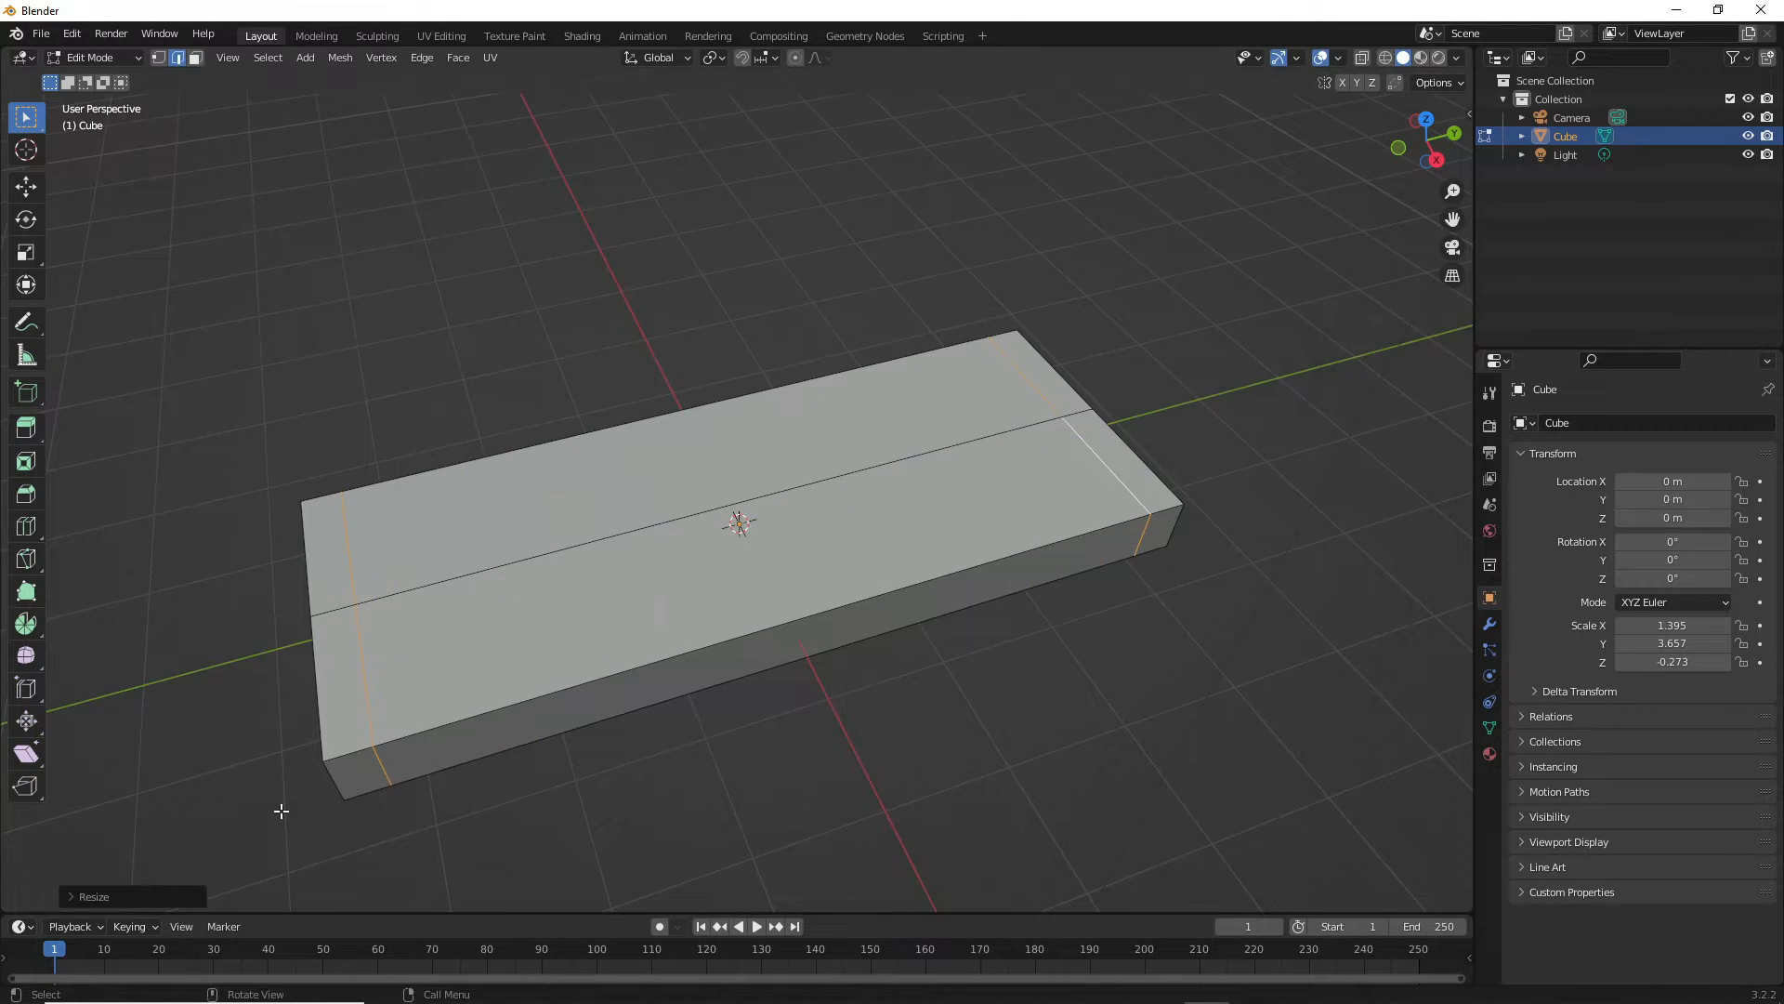
- Select the lengthwise edge loop and move it along X close to the slab's back edge
middle_drag(279, 812, 459, 533)
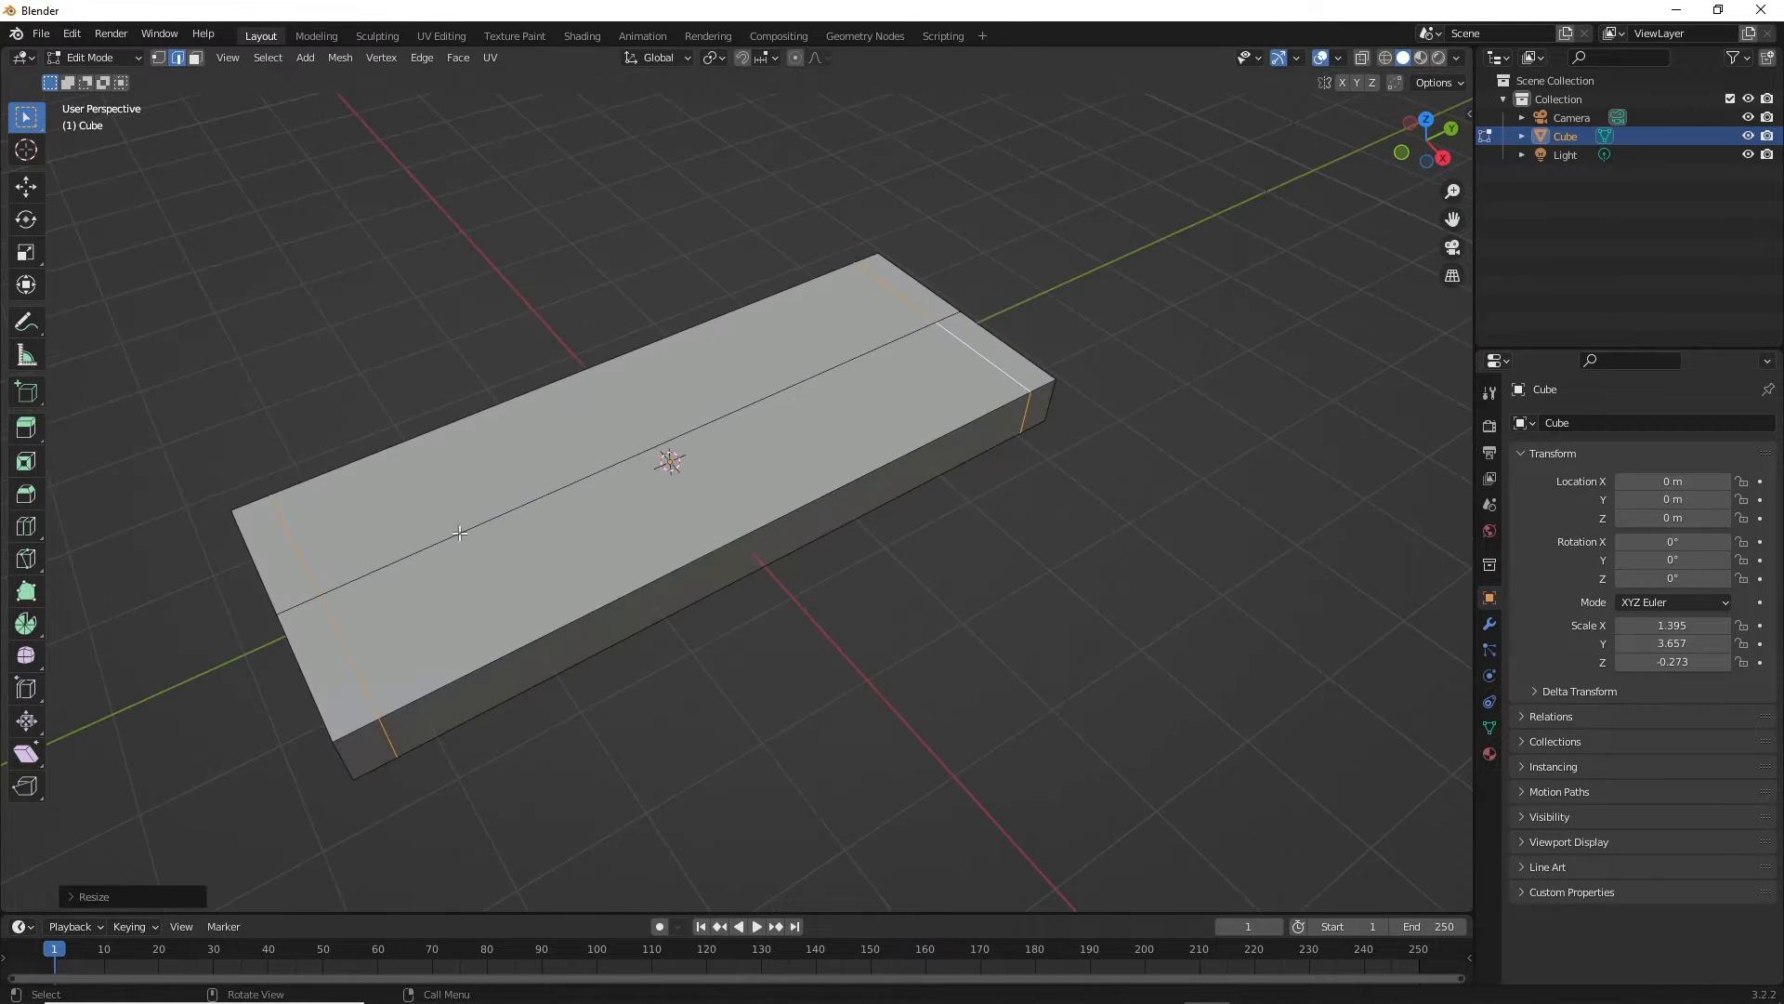
alt+click(402, 557)
key(g)
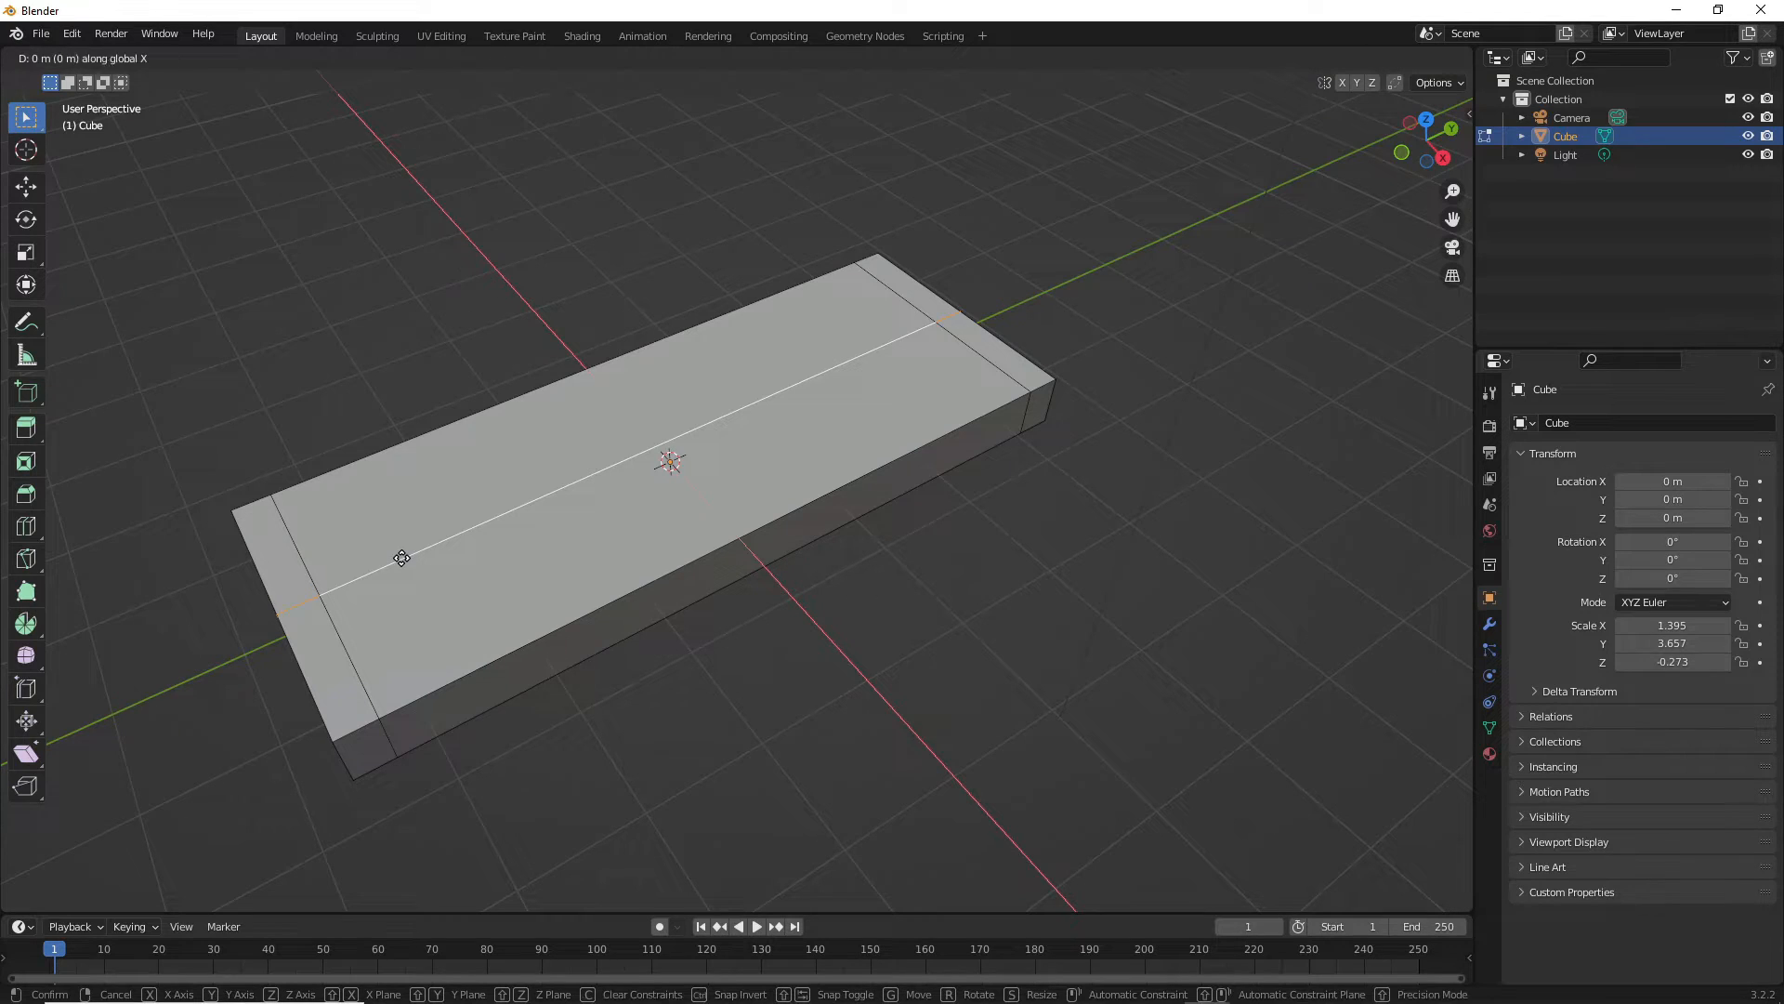
key(x)
click(365, 500)
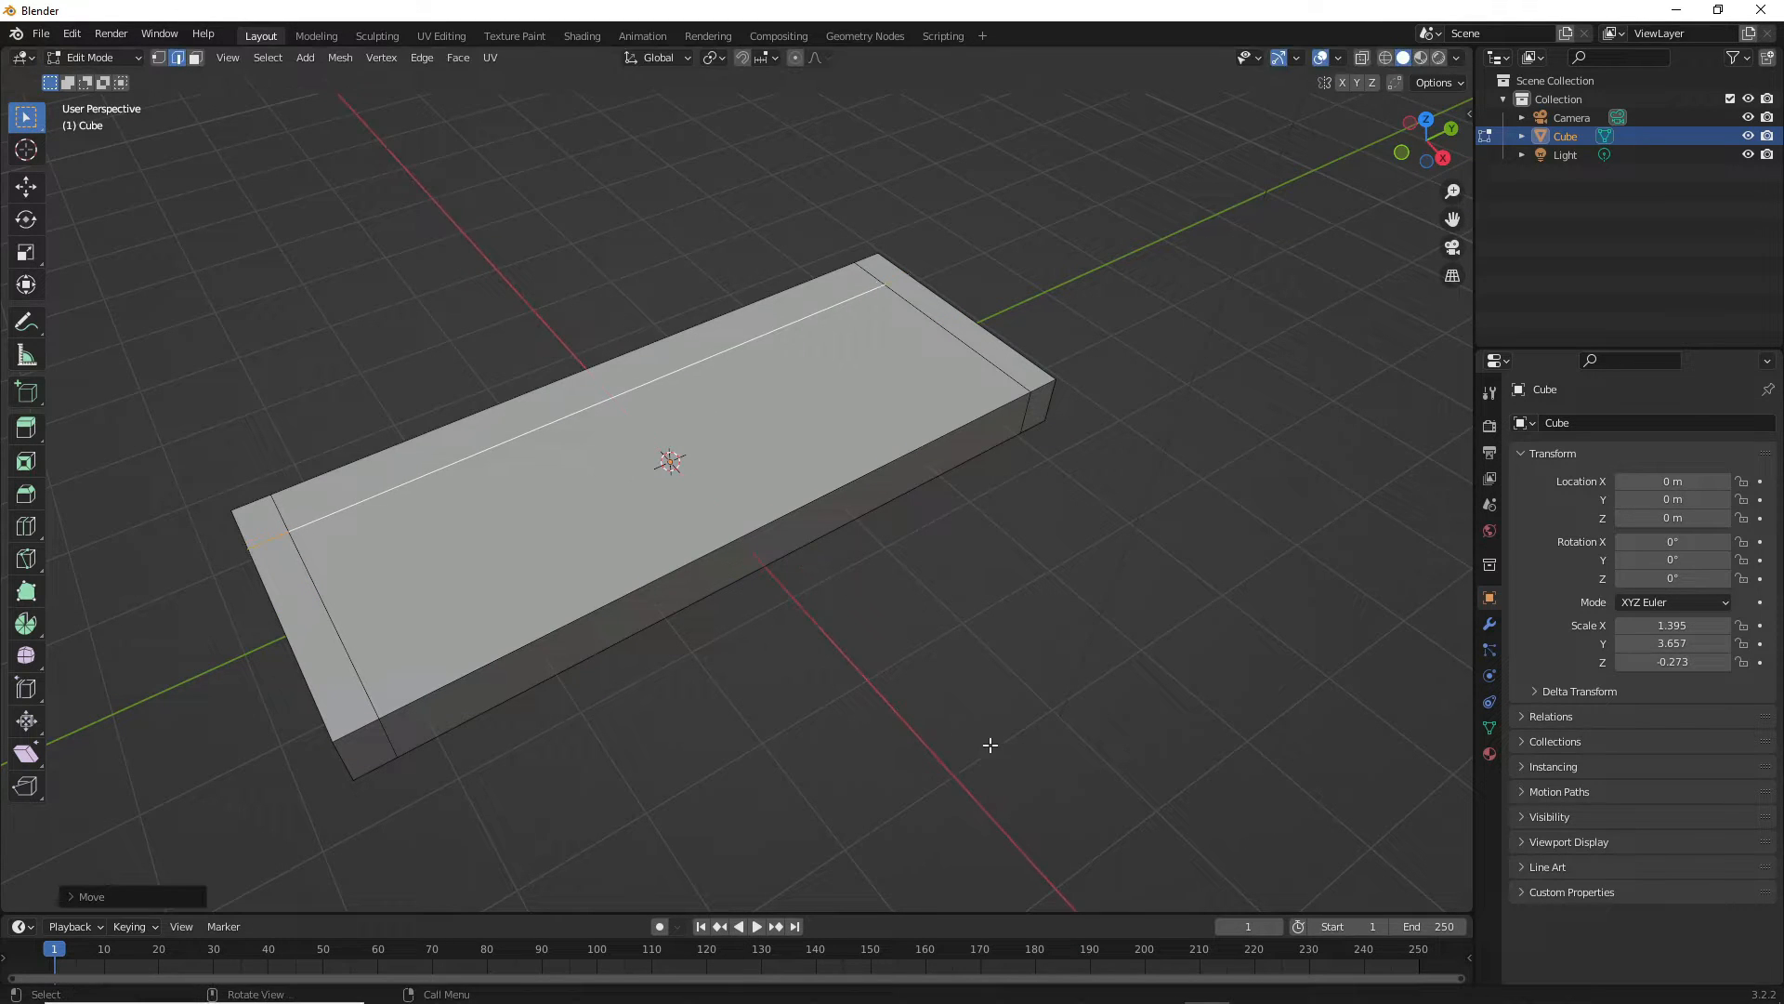
- Select the top faces along the back and both short ends, and extrude them upward as a low rim
middle_drag(988, 744, 817, 562)
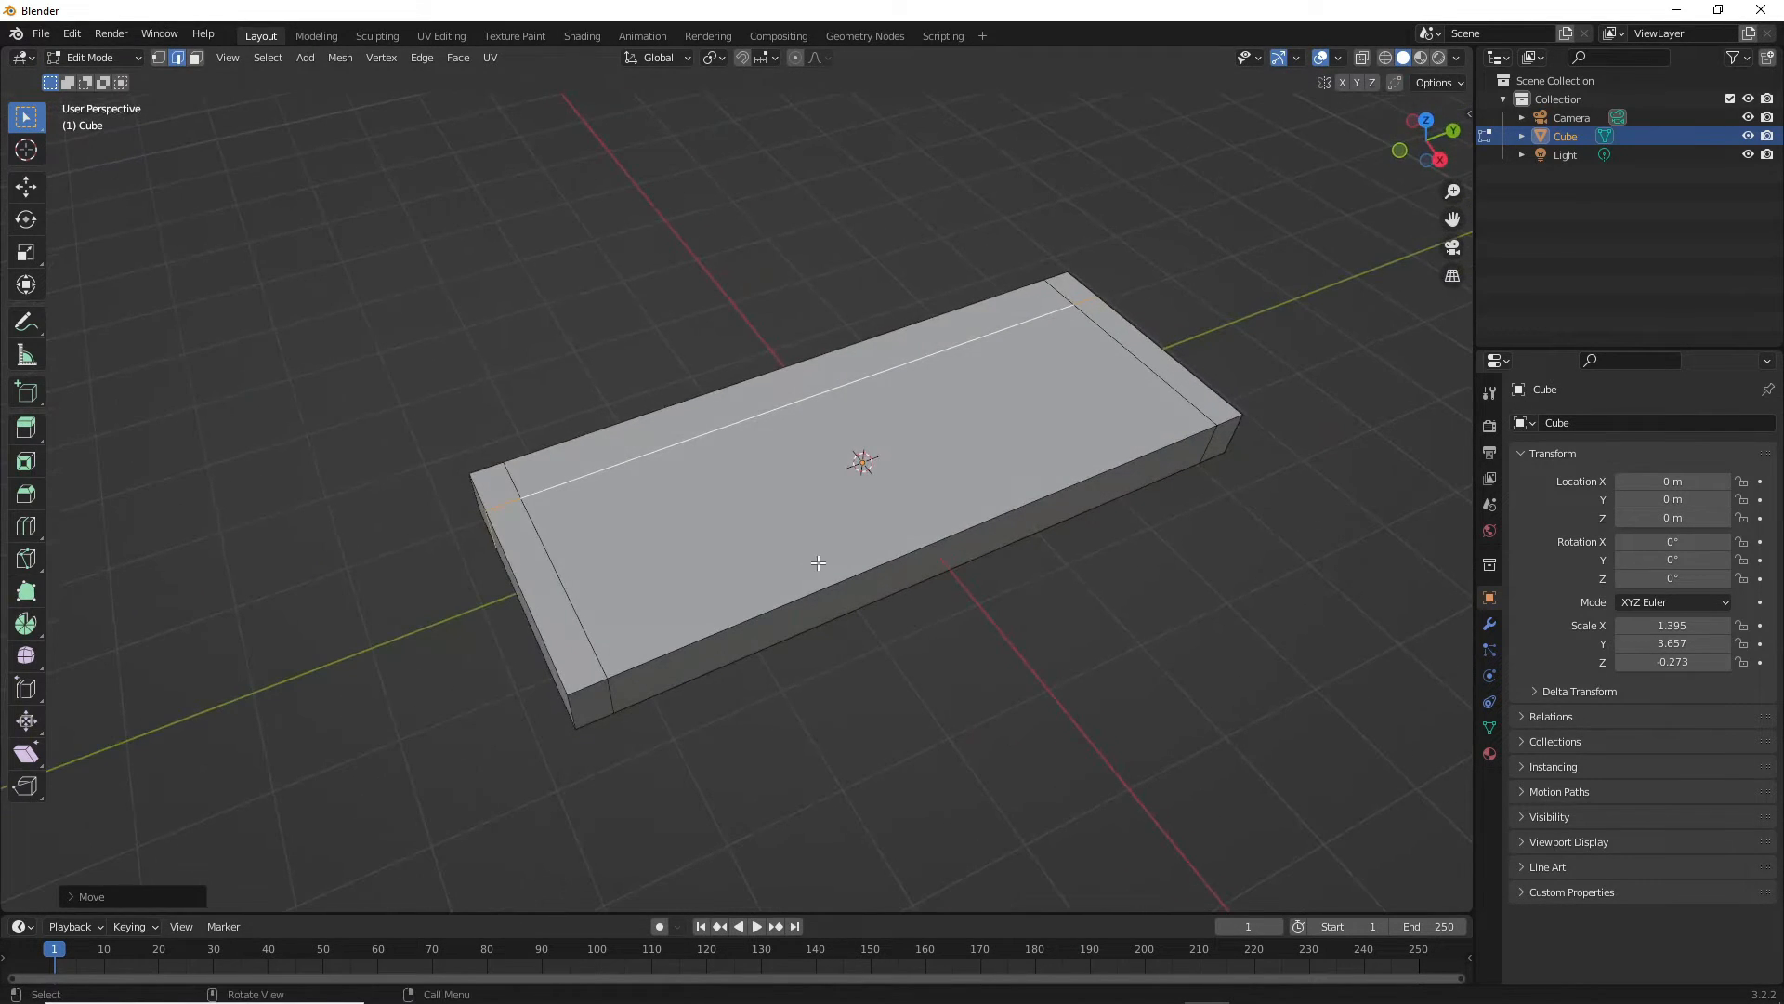
click(363, 785)
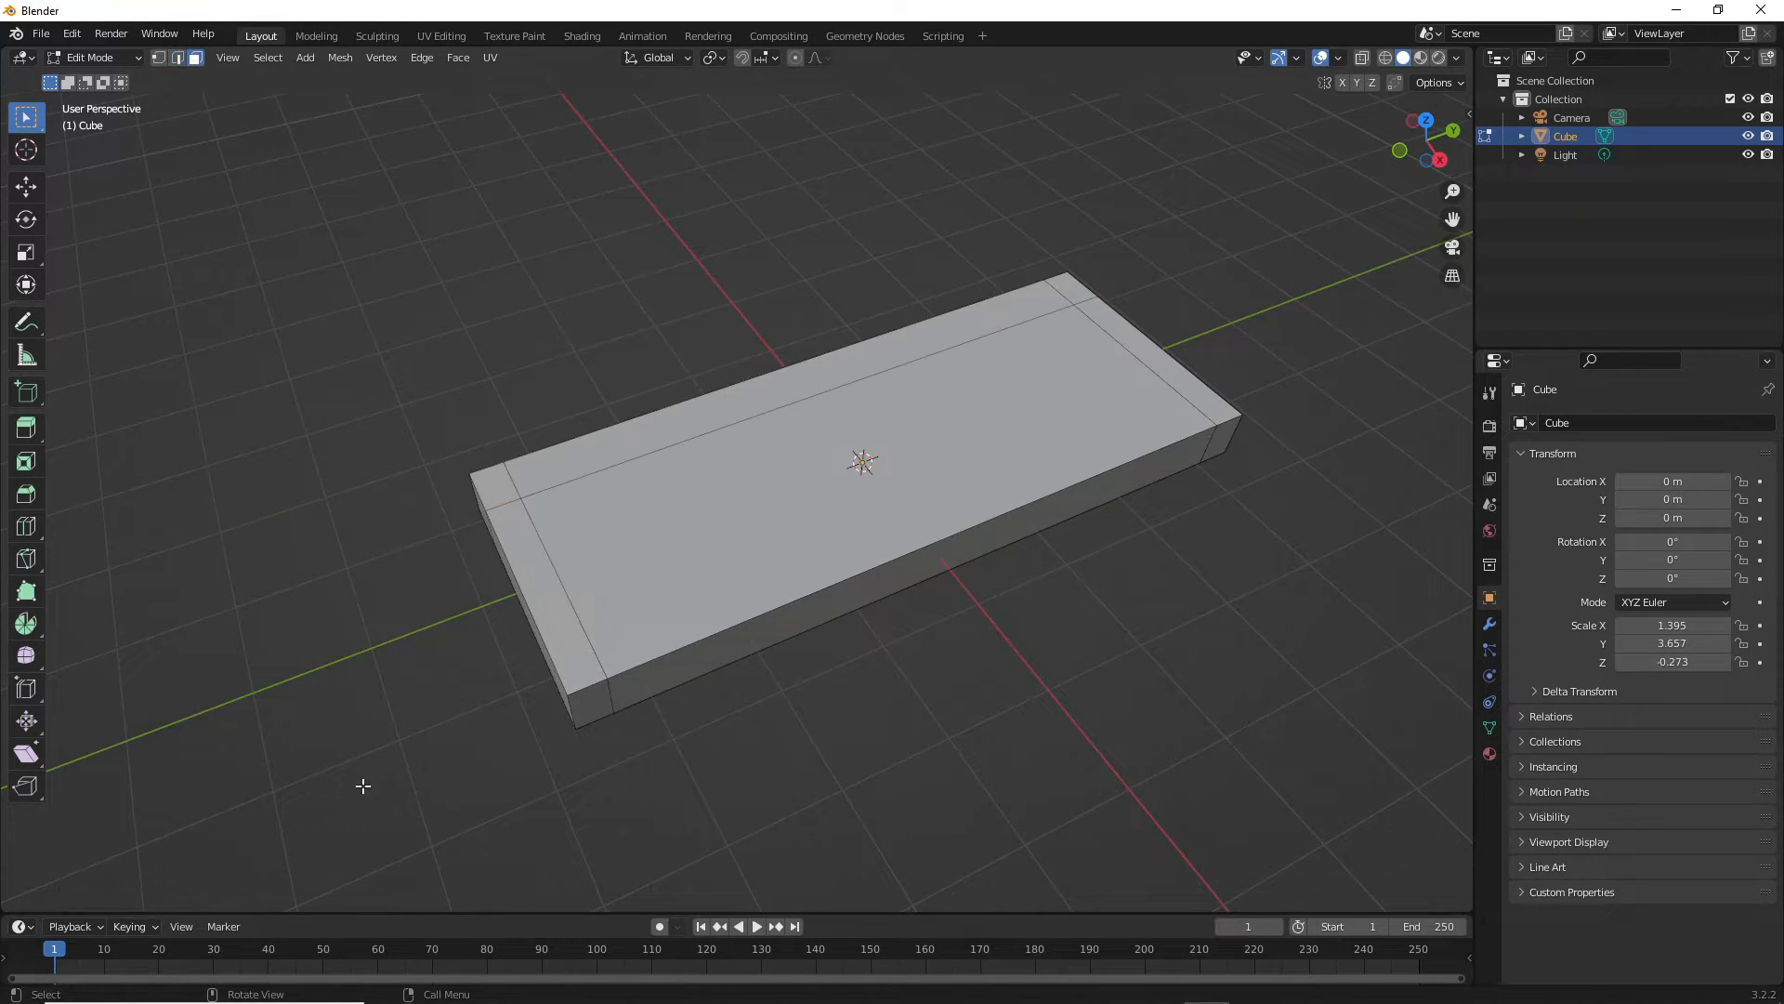
click(570, 630)
shift+click(561, 468)
shift+click(1126, 325)
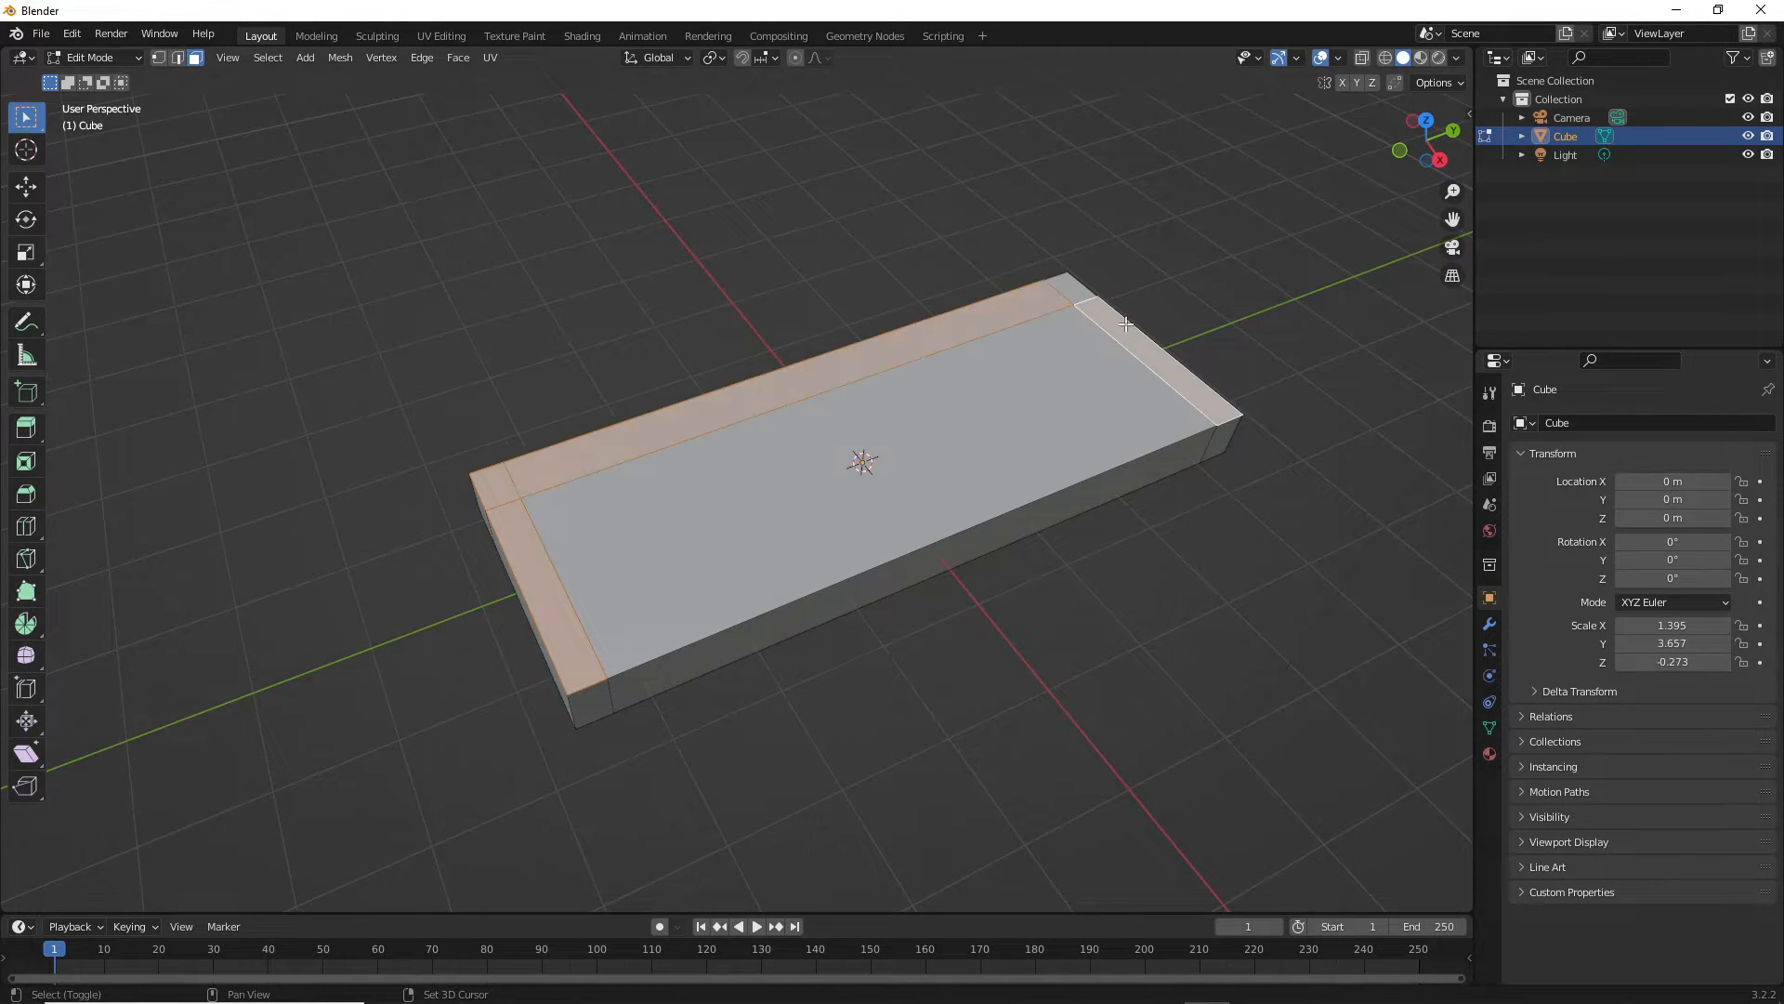
middle_drag(1127, 325, 1051, 557)
key(e)
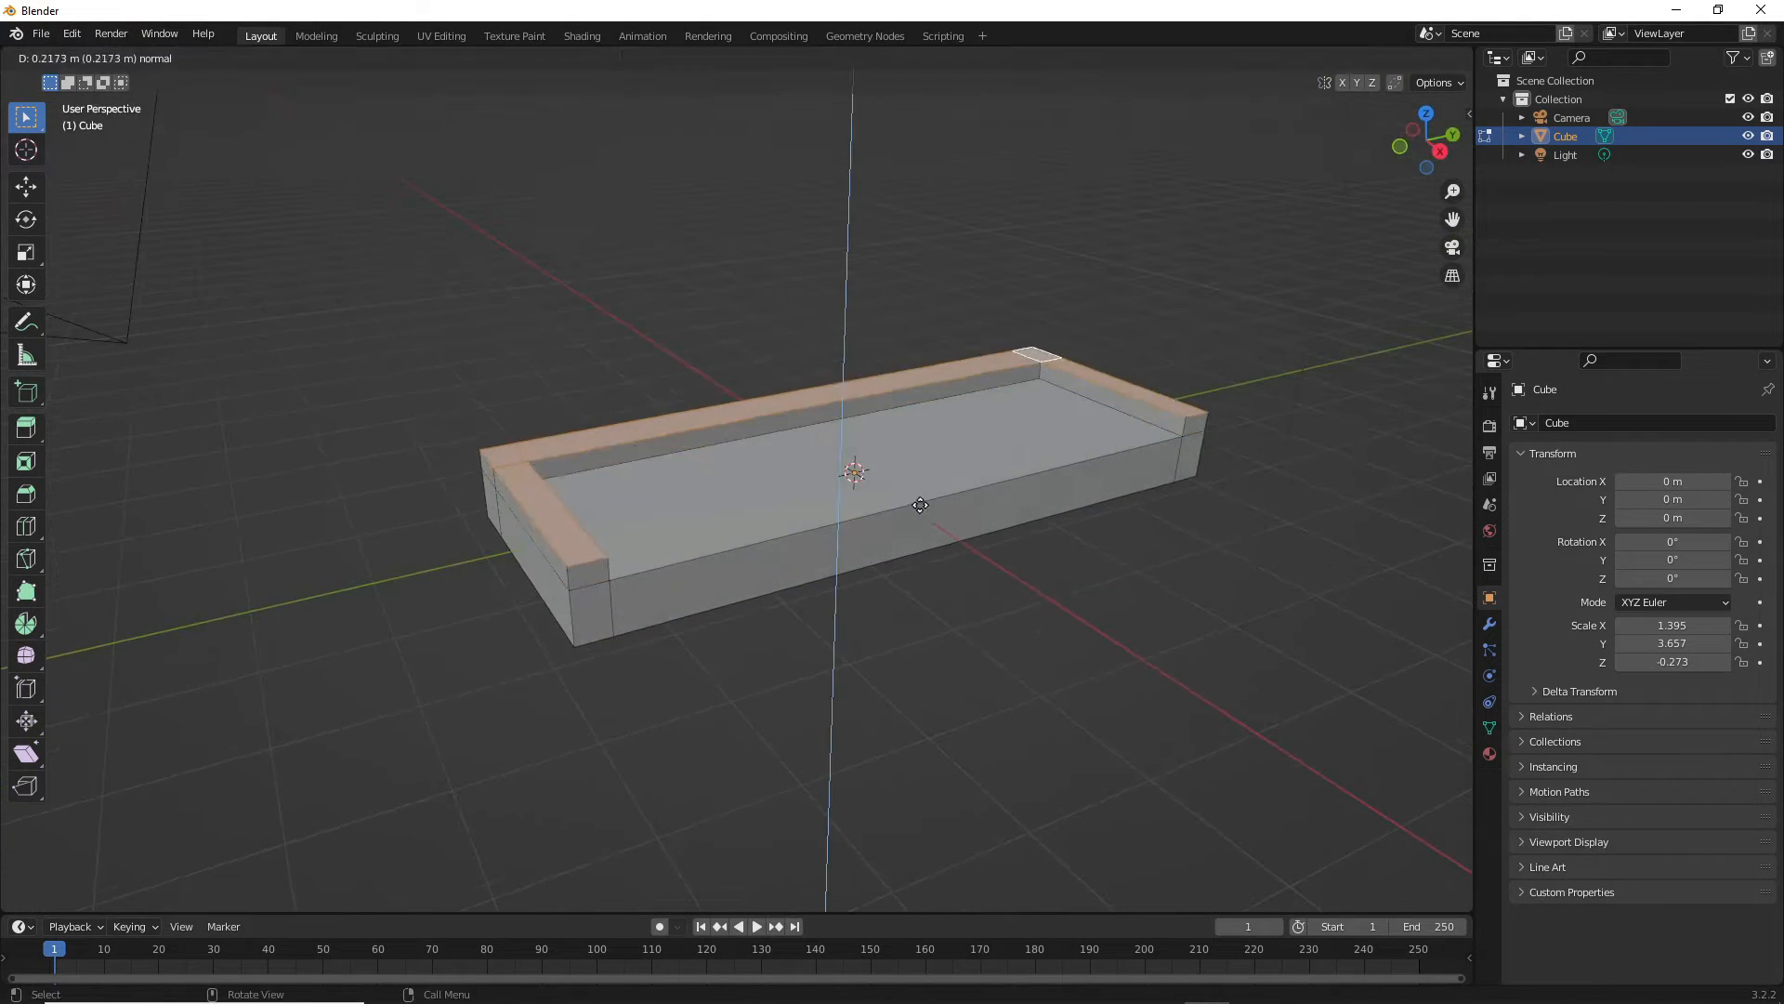
click(908, 472)
- Select only the rim's top faces along the back, corners included, and extrude them up about 0.61 m as the backrest
middle_drag(908, 472, 1096, 402)
scroll(959, 356, up, 3)
middle_drag(959, 356, 972, 370)
click(973, 354)
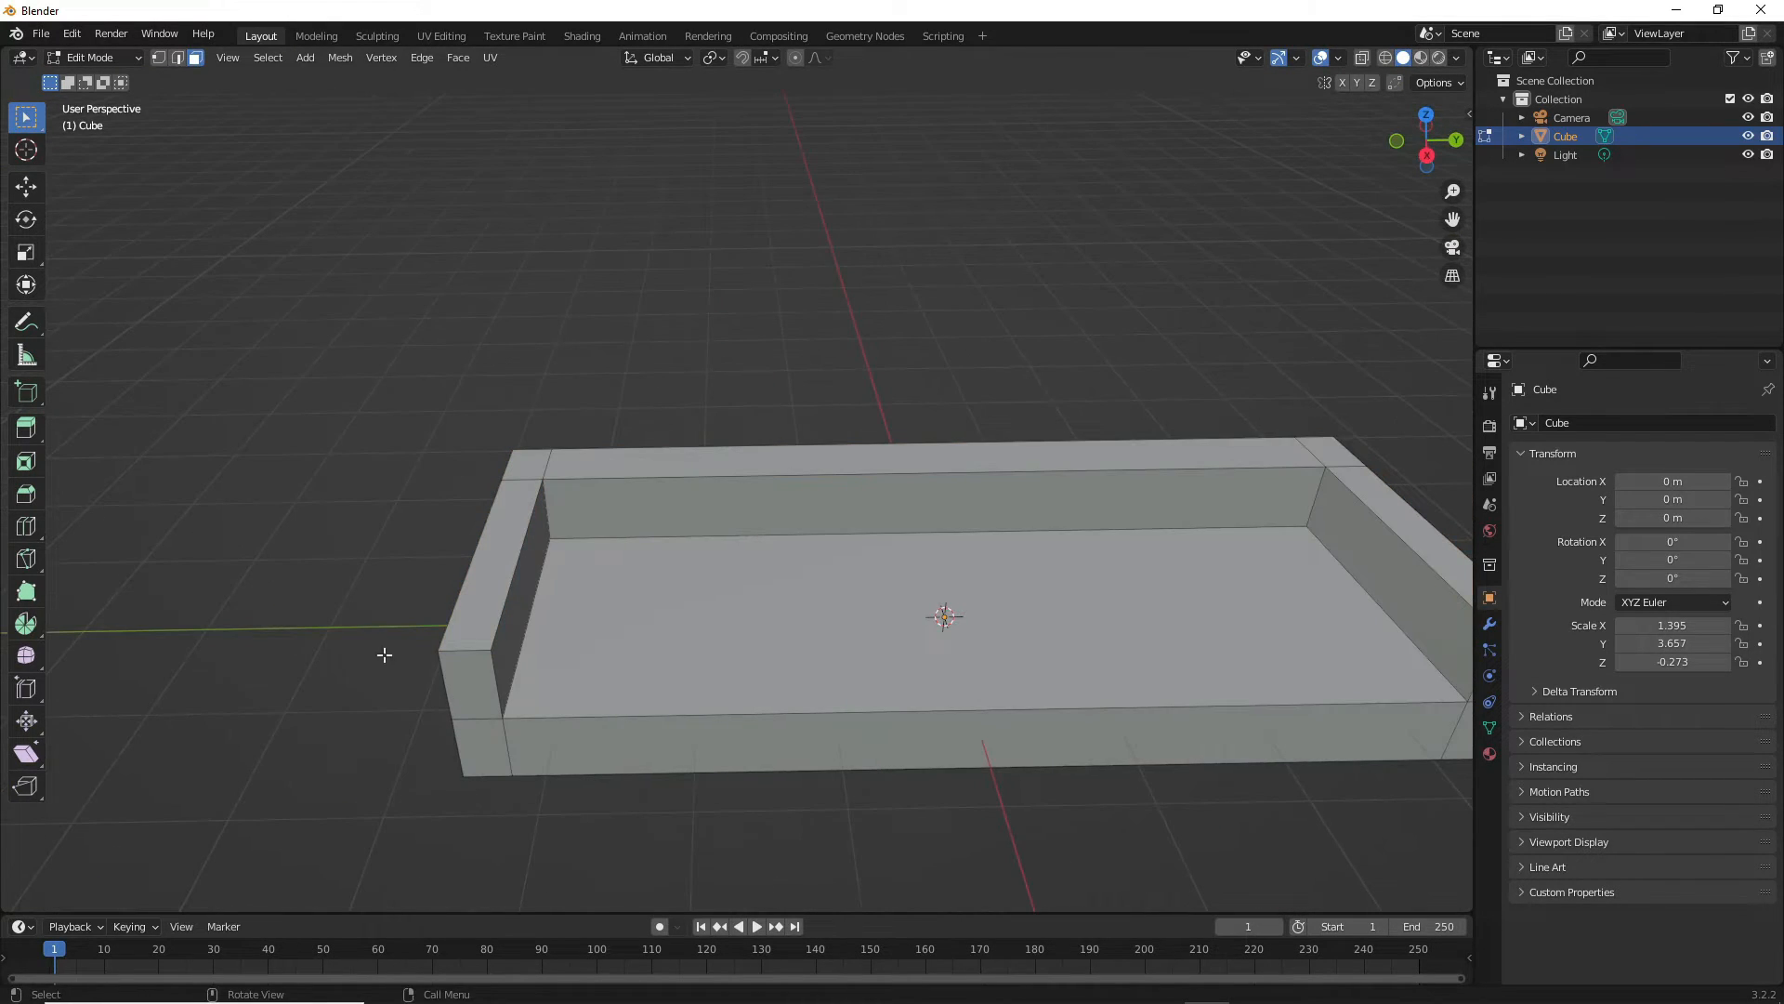
click(498, 556)
shift+click(843, 469)
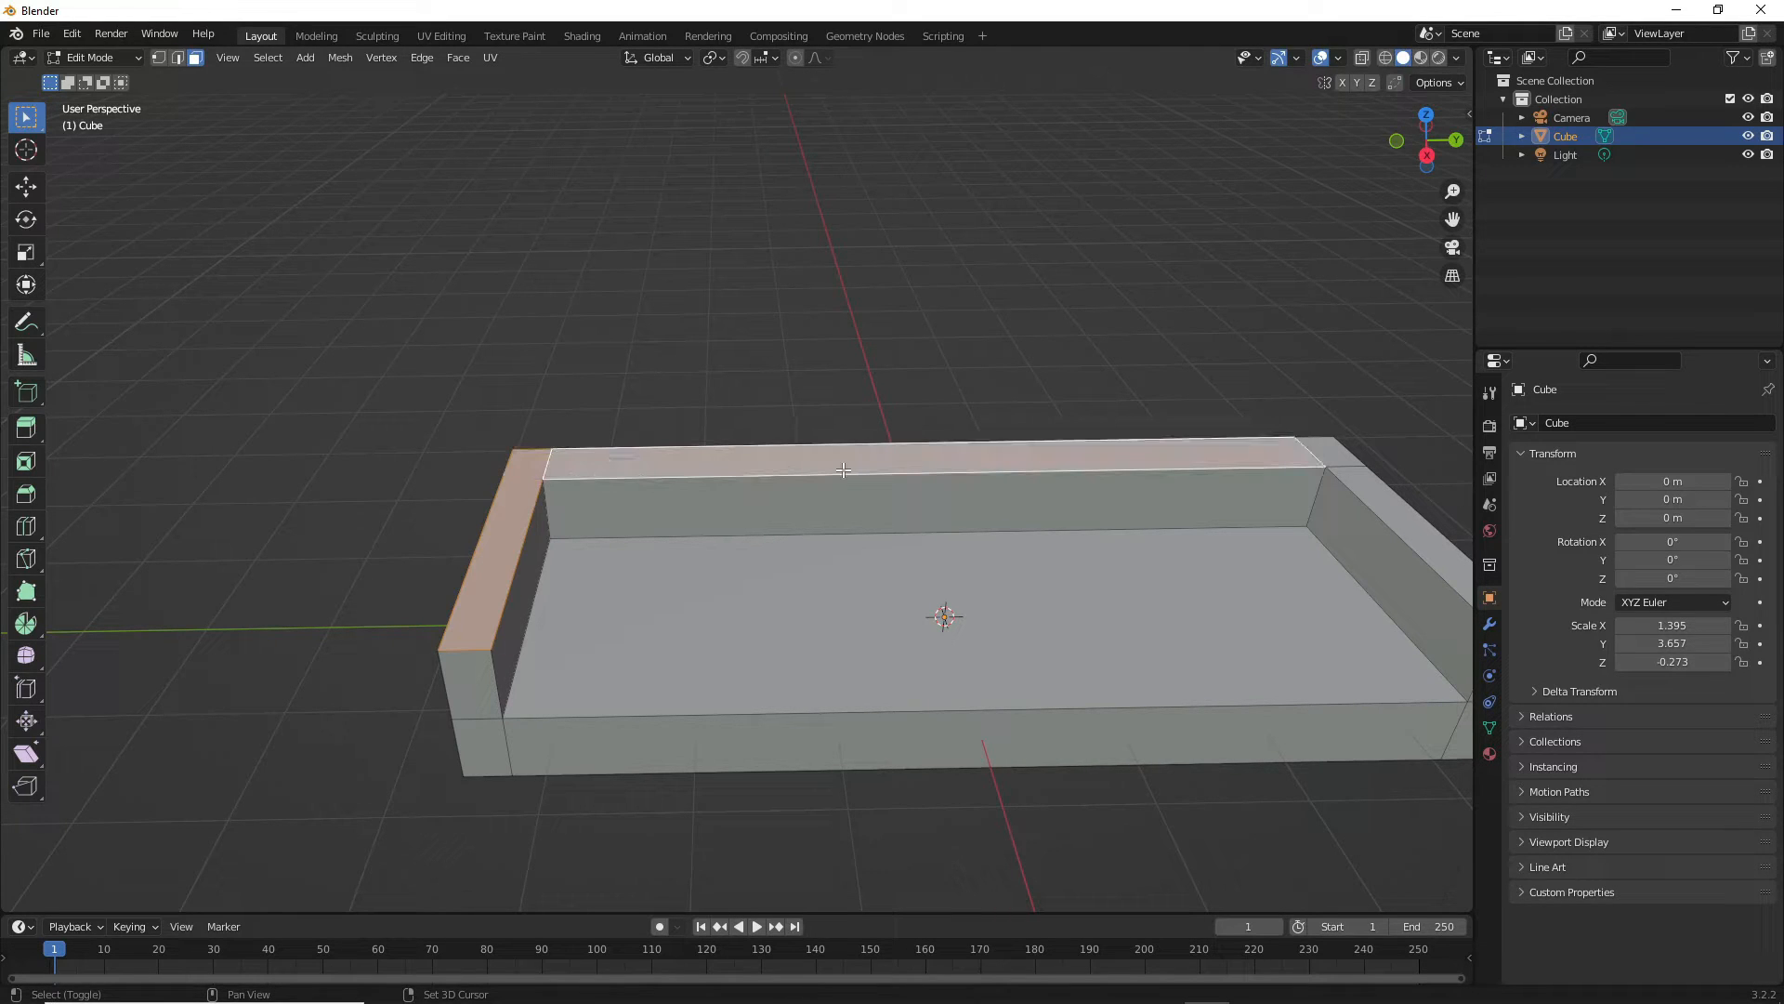
shift+click(515, 561)
shift+click(1348, 461)
middle_drag(1348, 461, 1310, 366)
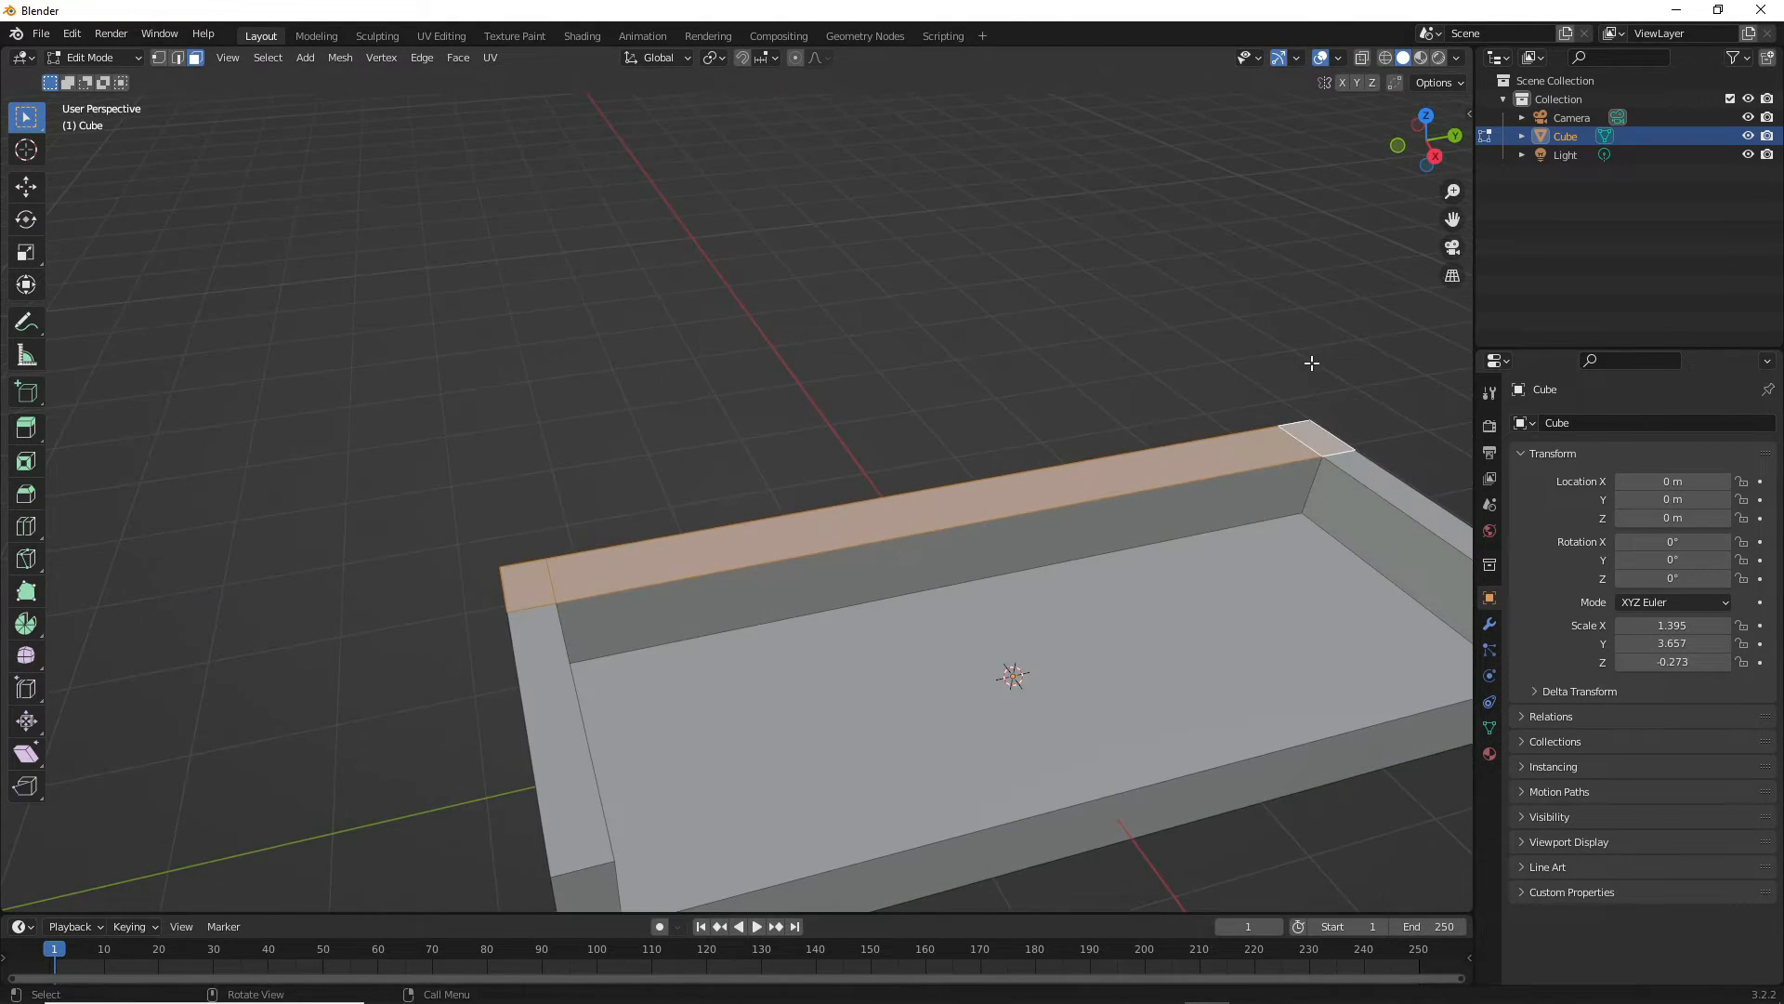
key(e)
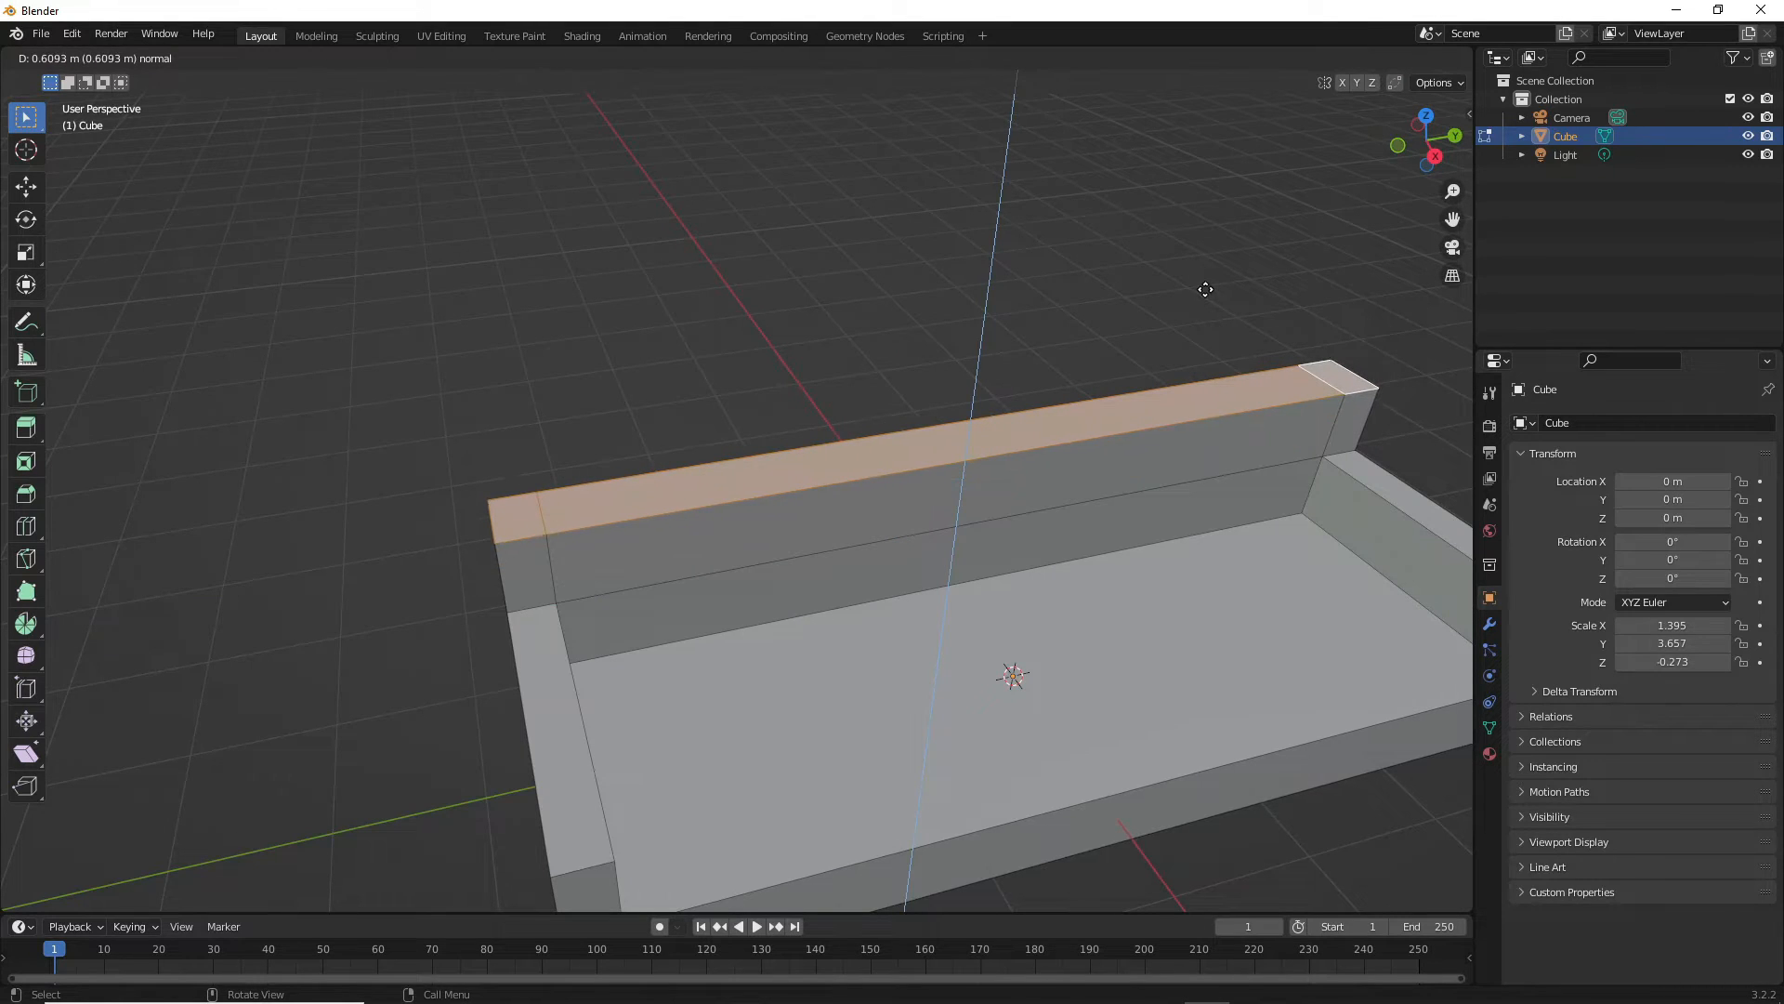
click(1204, 289)
- Return to Object Mode, add a level 2 subdivision surface to the sofa body and shade it smooth
scroll(1125, 505, down, 5)
middle_drag(857, 570, 932, 709)
key(Tab)
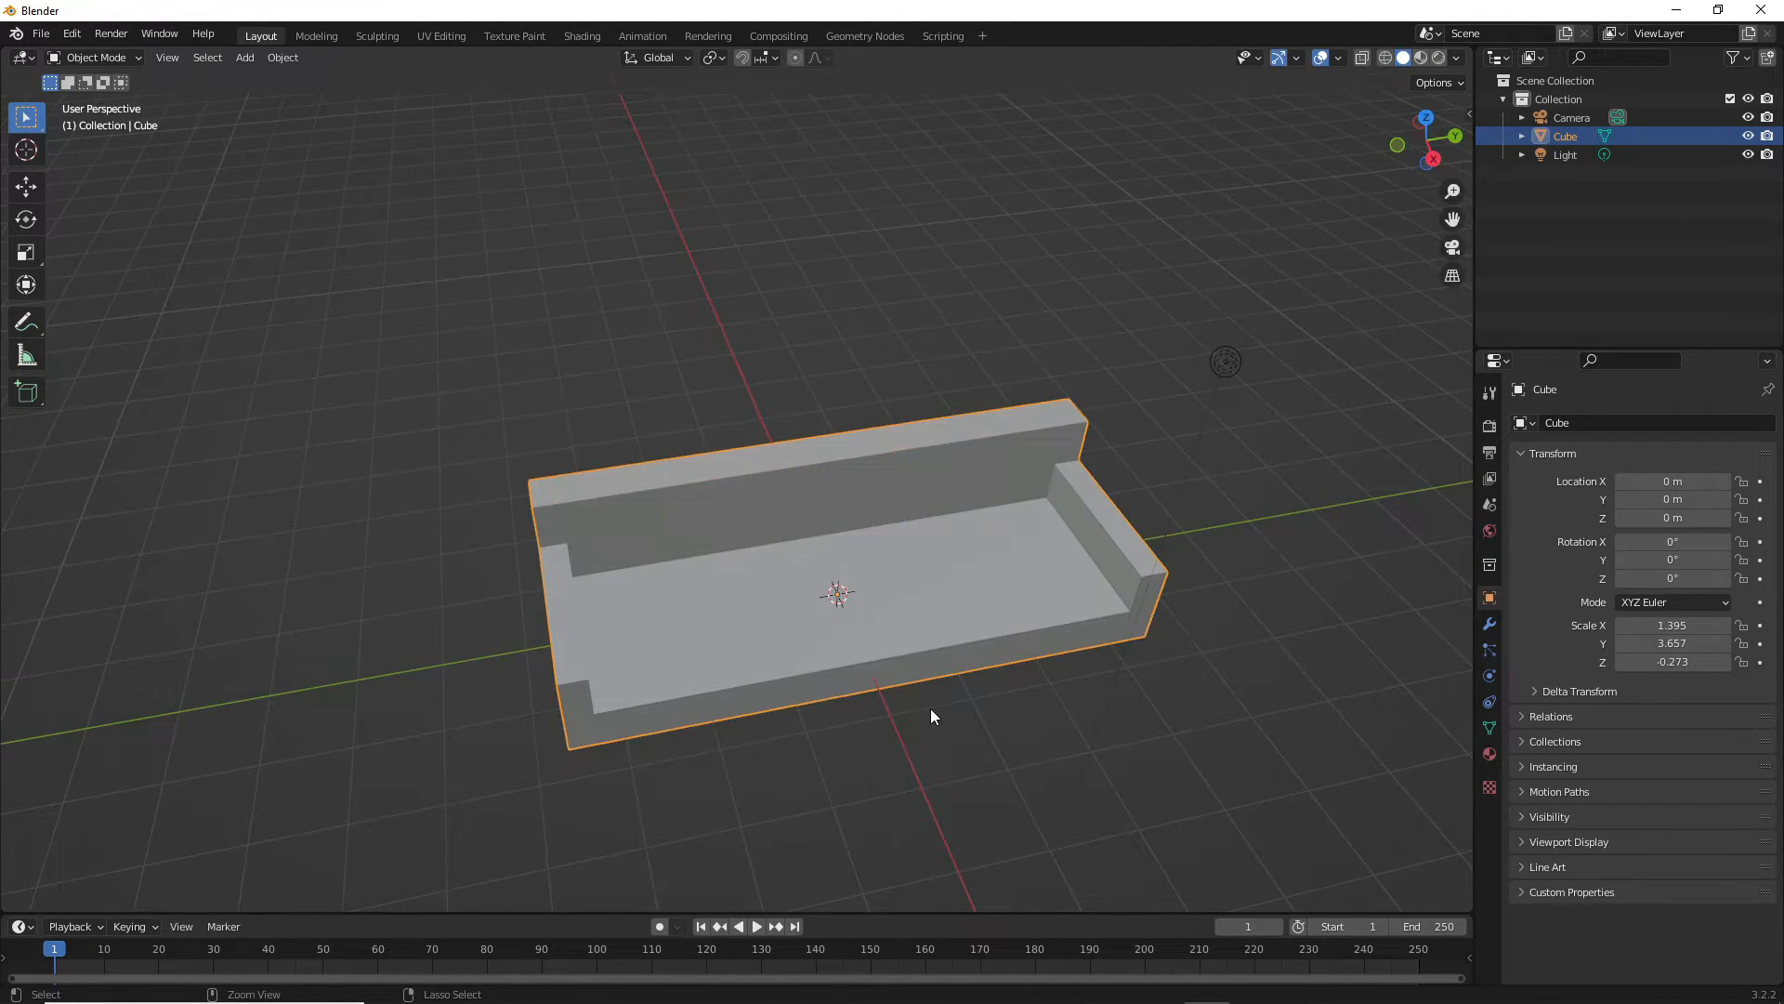
key(ctrl+2)
right_click(879, 495)
click(873, 491)
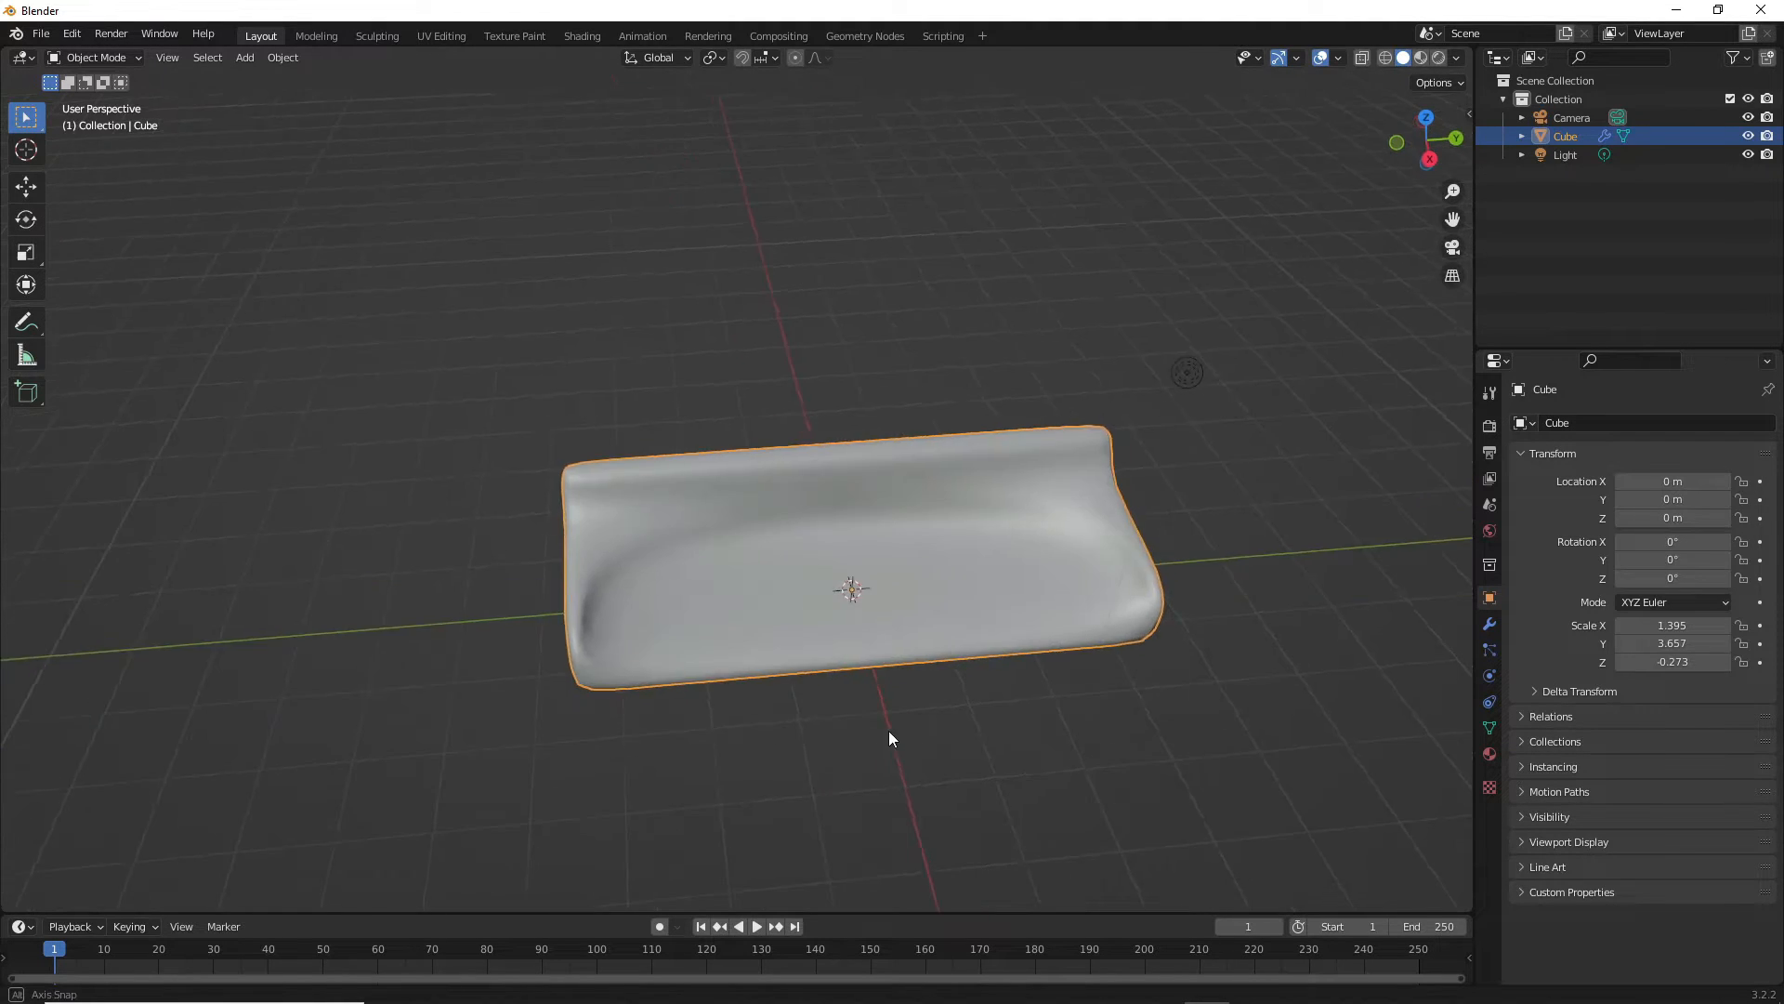
- Add two crosswise loop cuts in Edit Mode, sliding one against the inner side of each armrest
middle_drag(889, 731, 851, 633)
key(Tab)
key(ctrl+r)
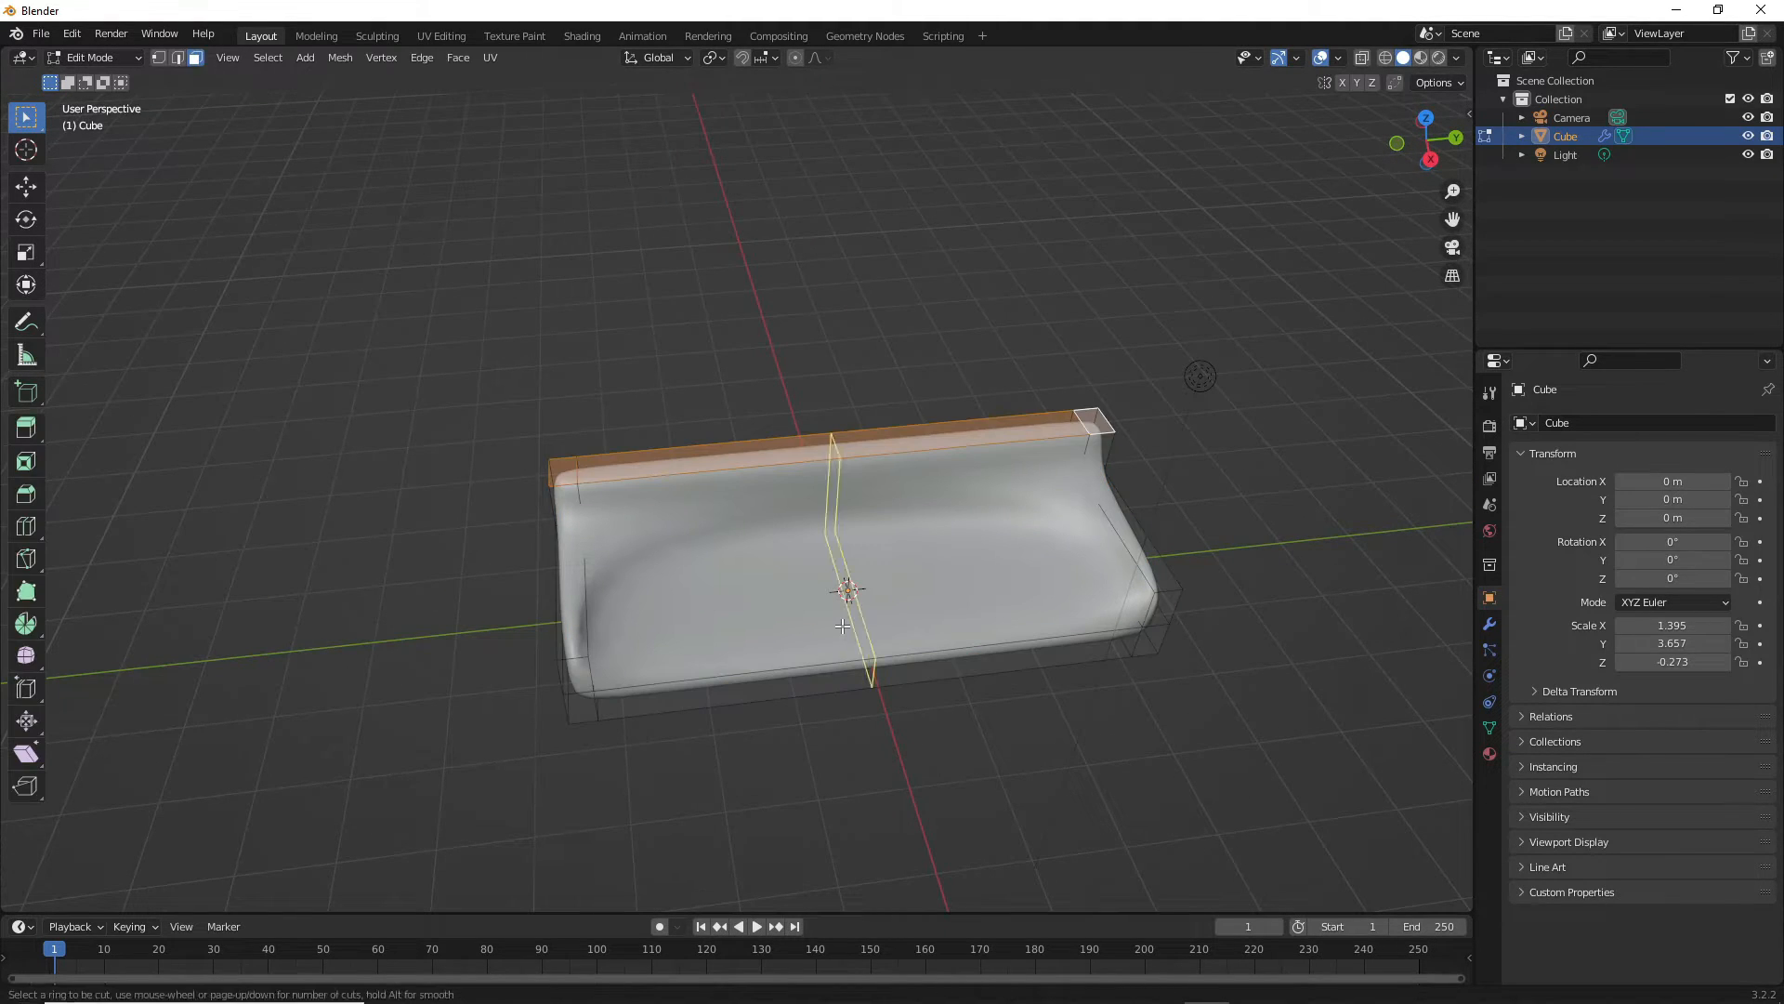
click(1170, 569)
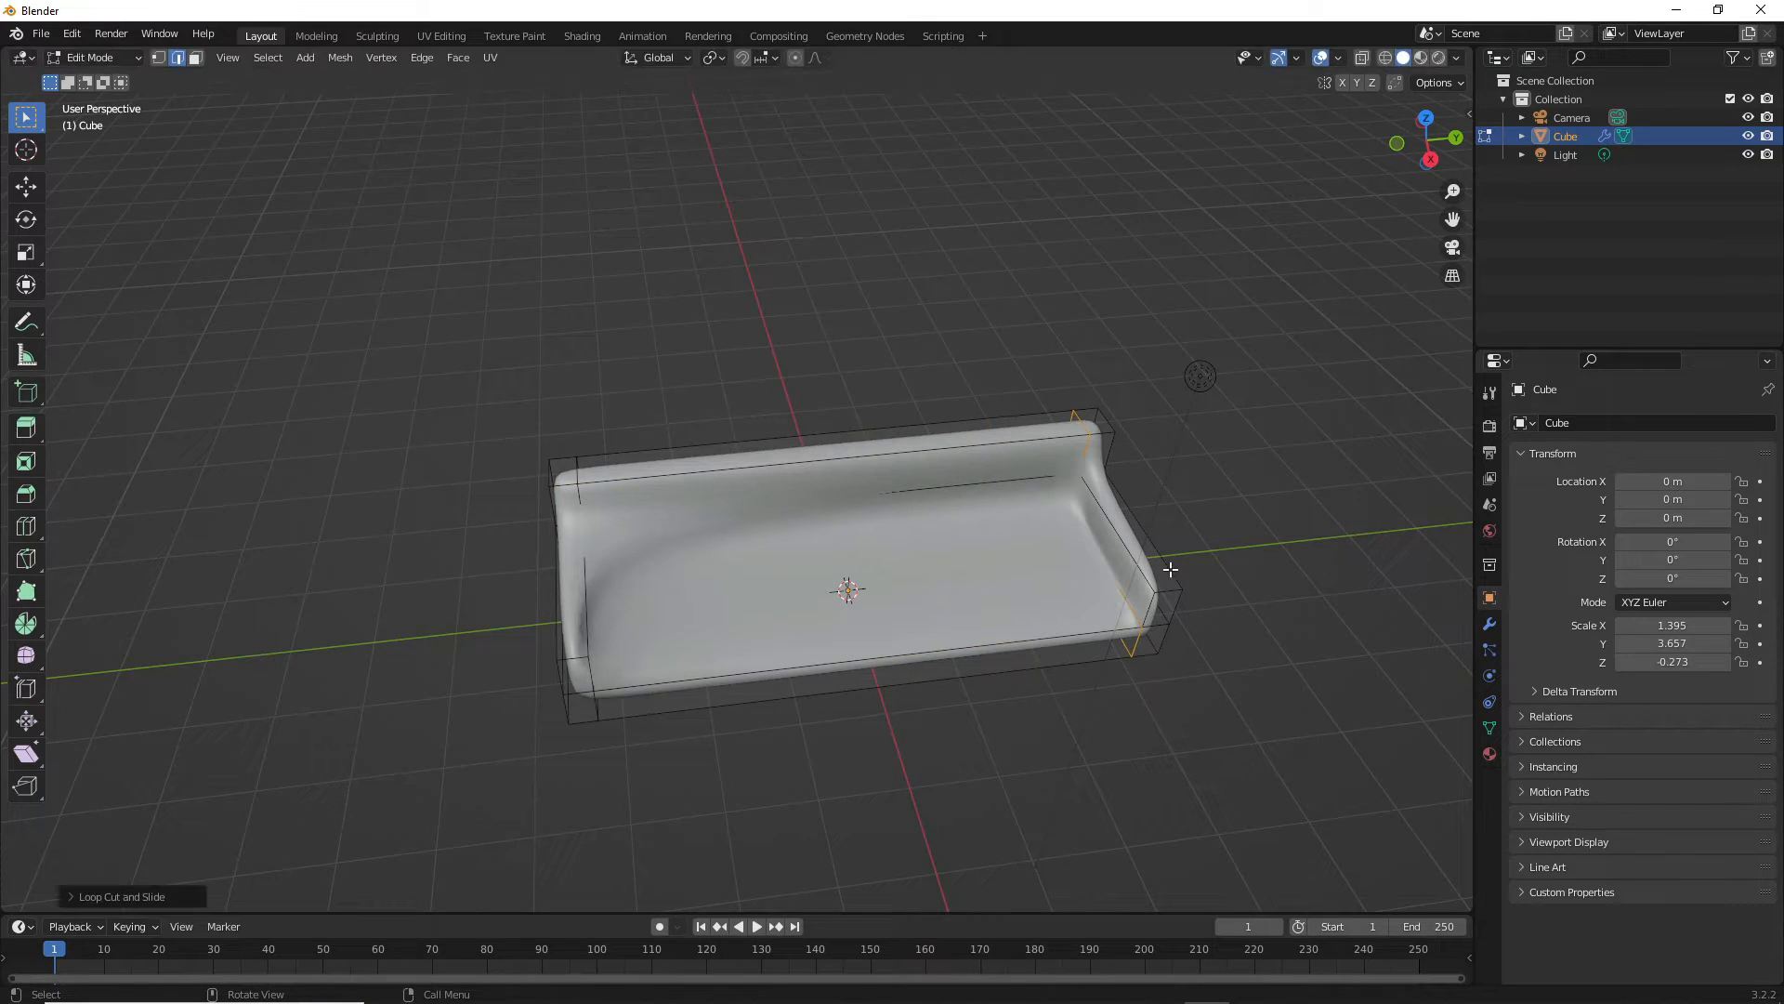
key(ctrl+r)
click(856, 628)
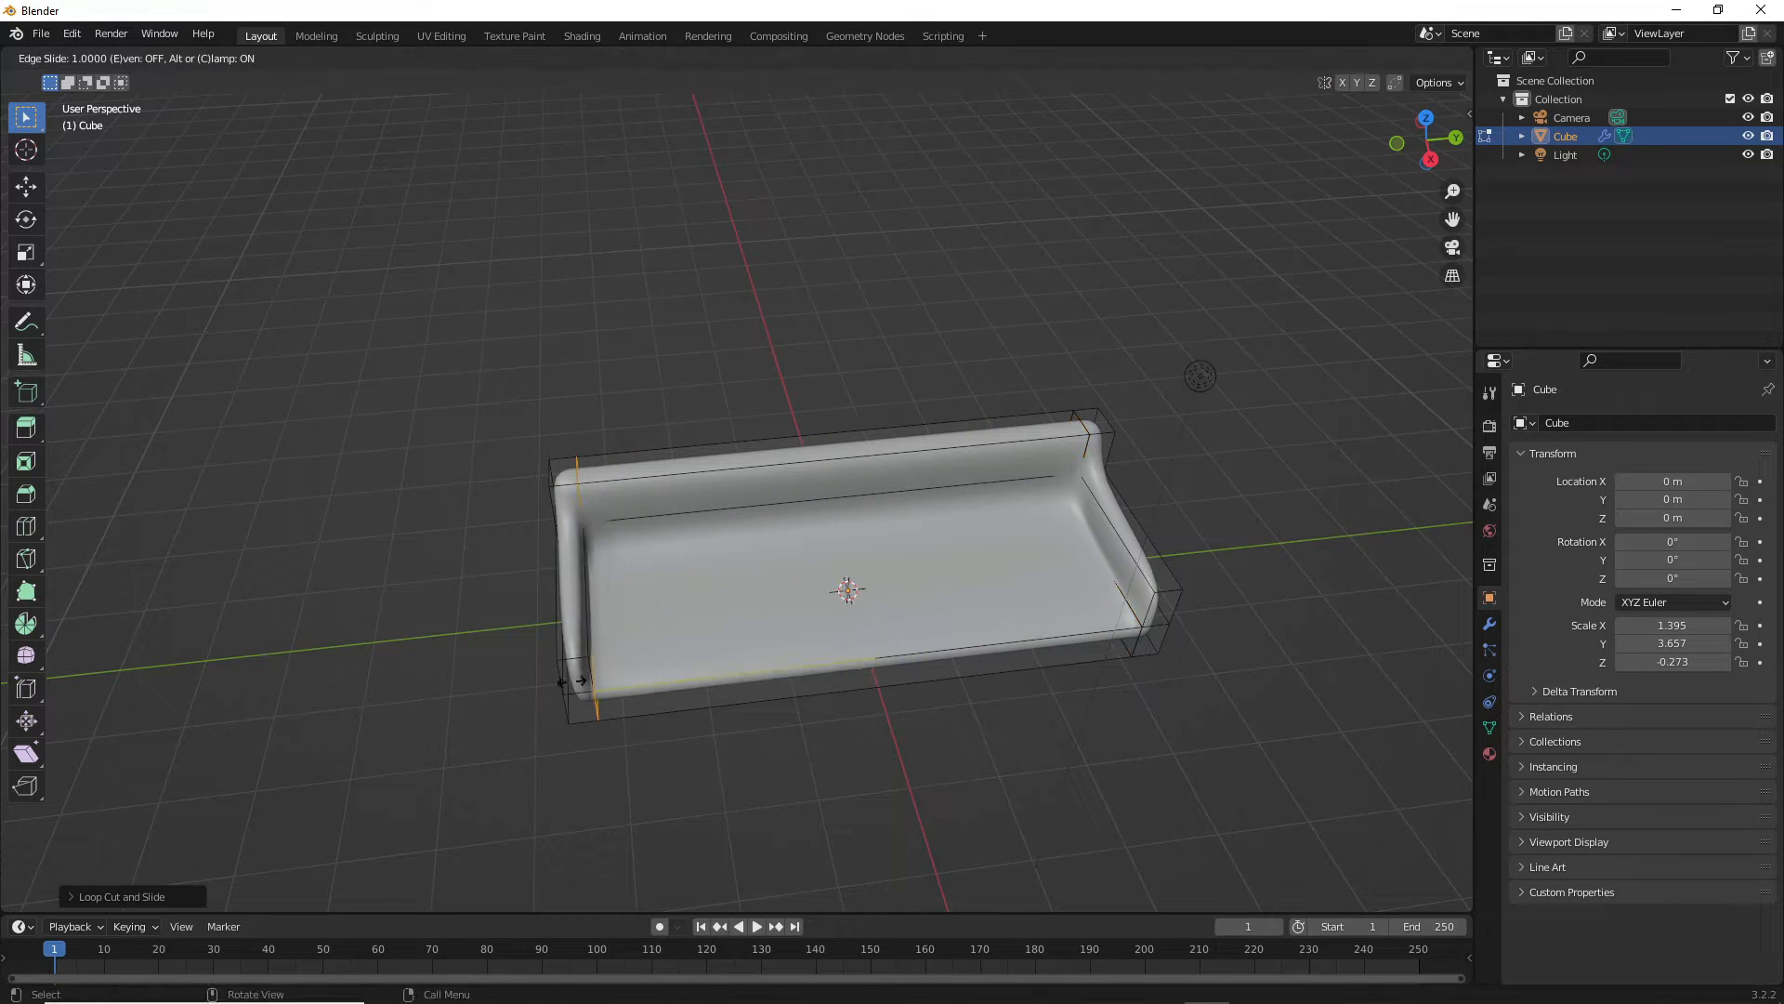
click(540, 681)
- Add one lengthwise loop cut near the sofa's front edge and another slid back against the backrest
key(ctrl+r)
click(597, 633)
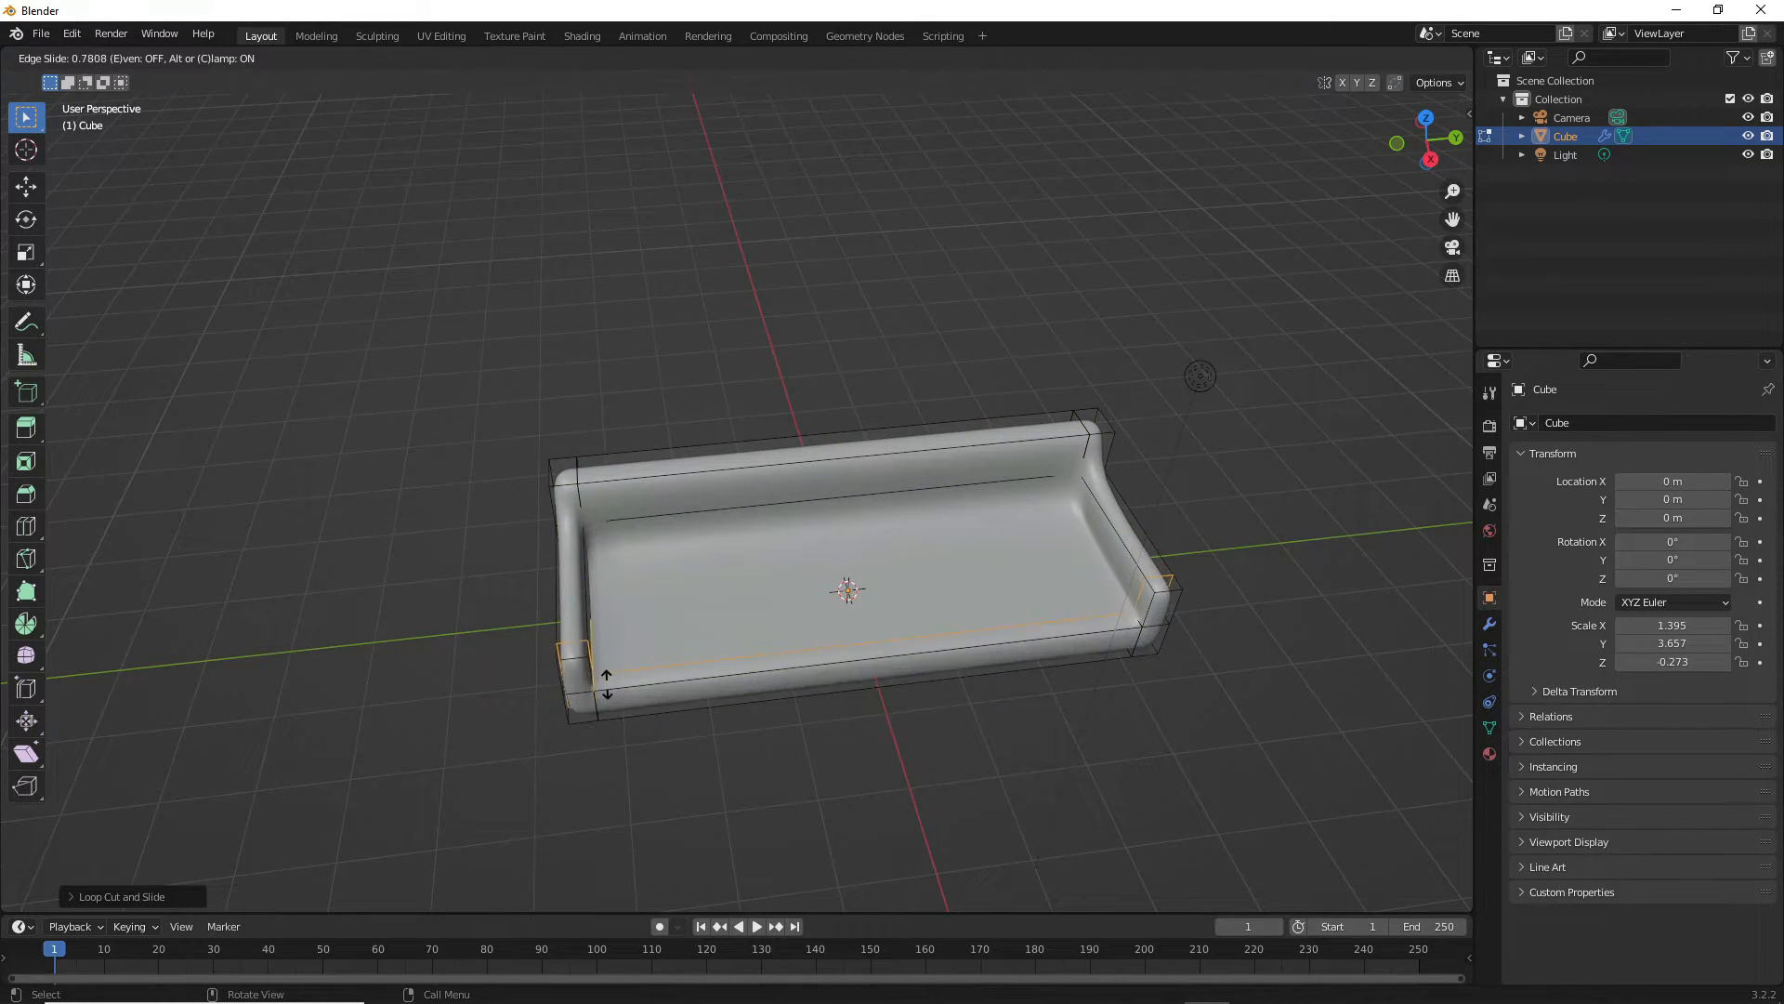
click(617, 686)
key(ctrl+r)
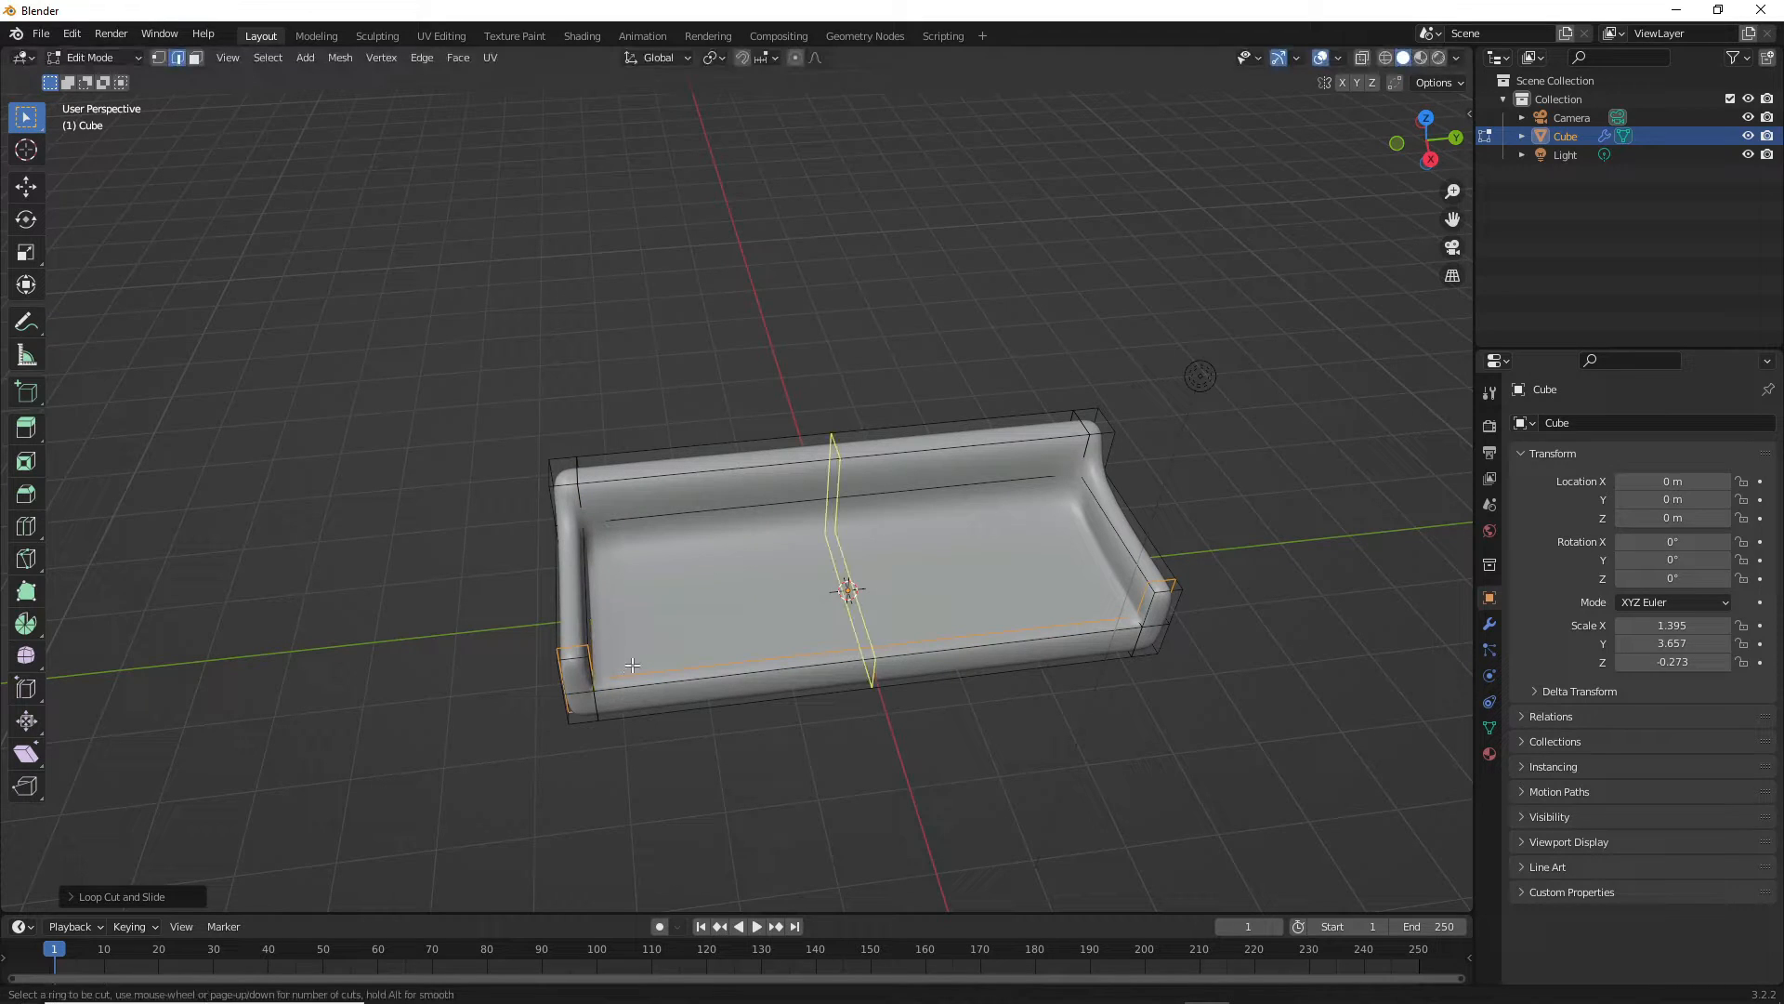
click(585, 543)
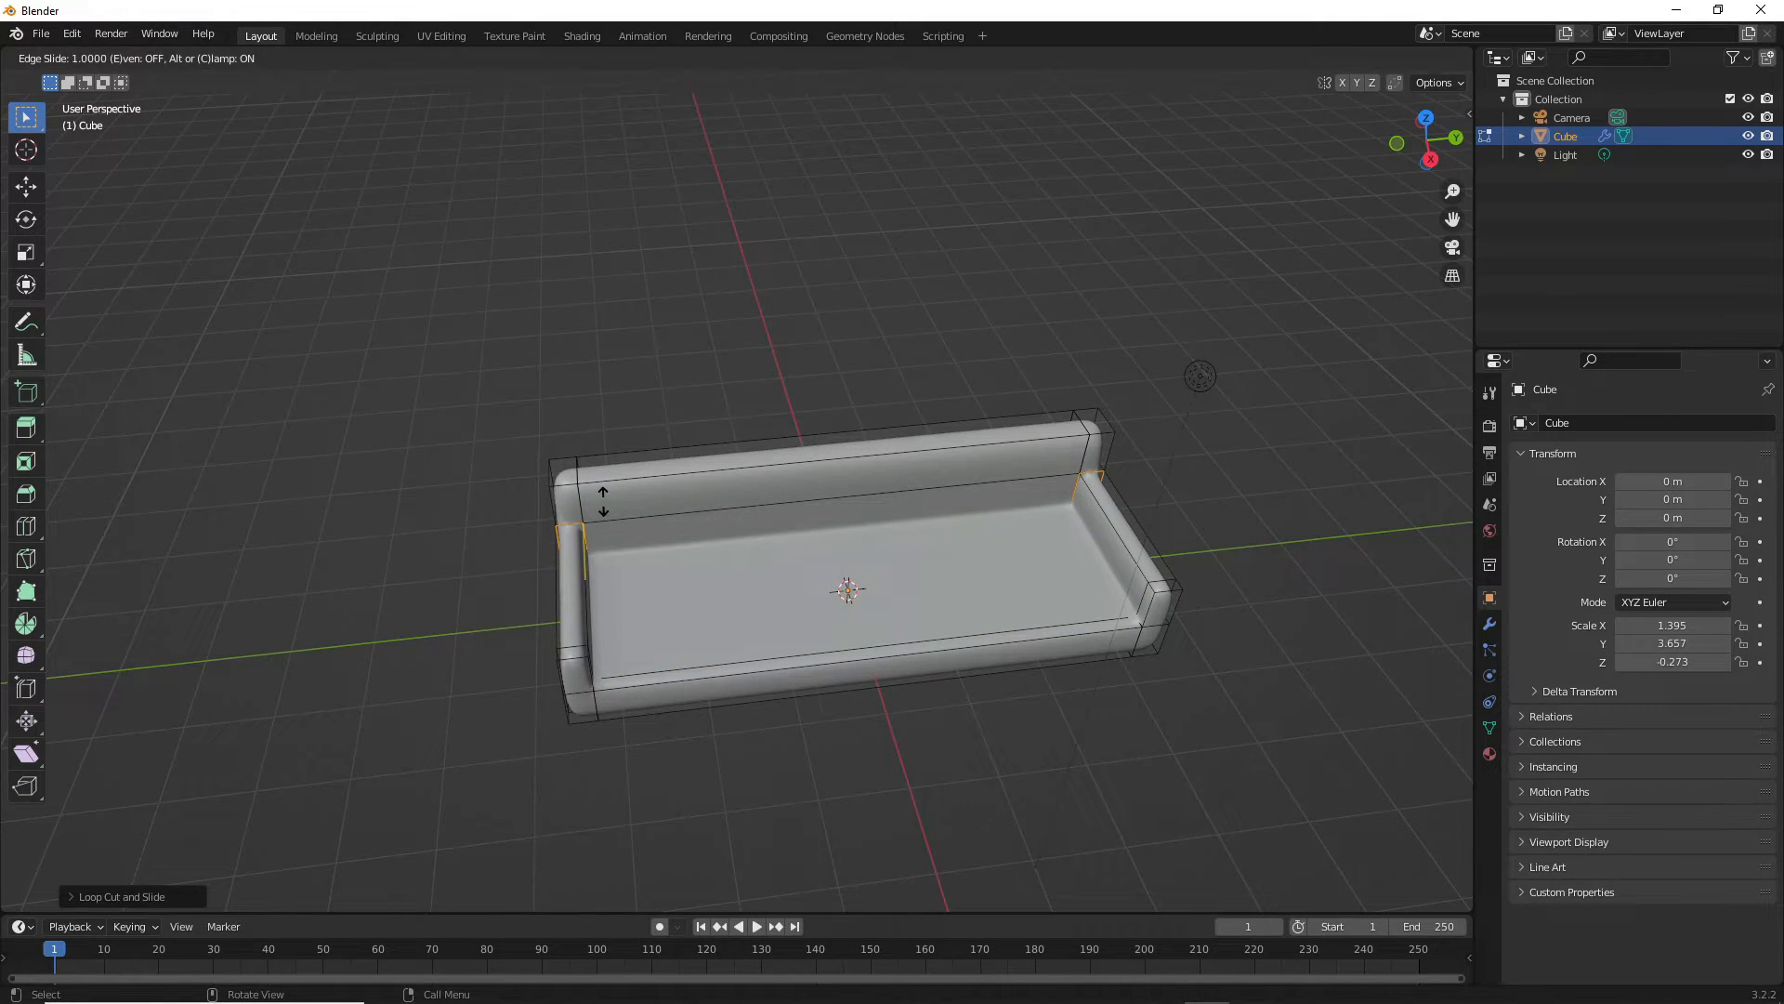
click(592, 536)
- Add two horizontal loop cuts around the backrest, one near its top and one just above armrest height
key(ctrl+r)
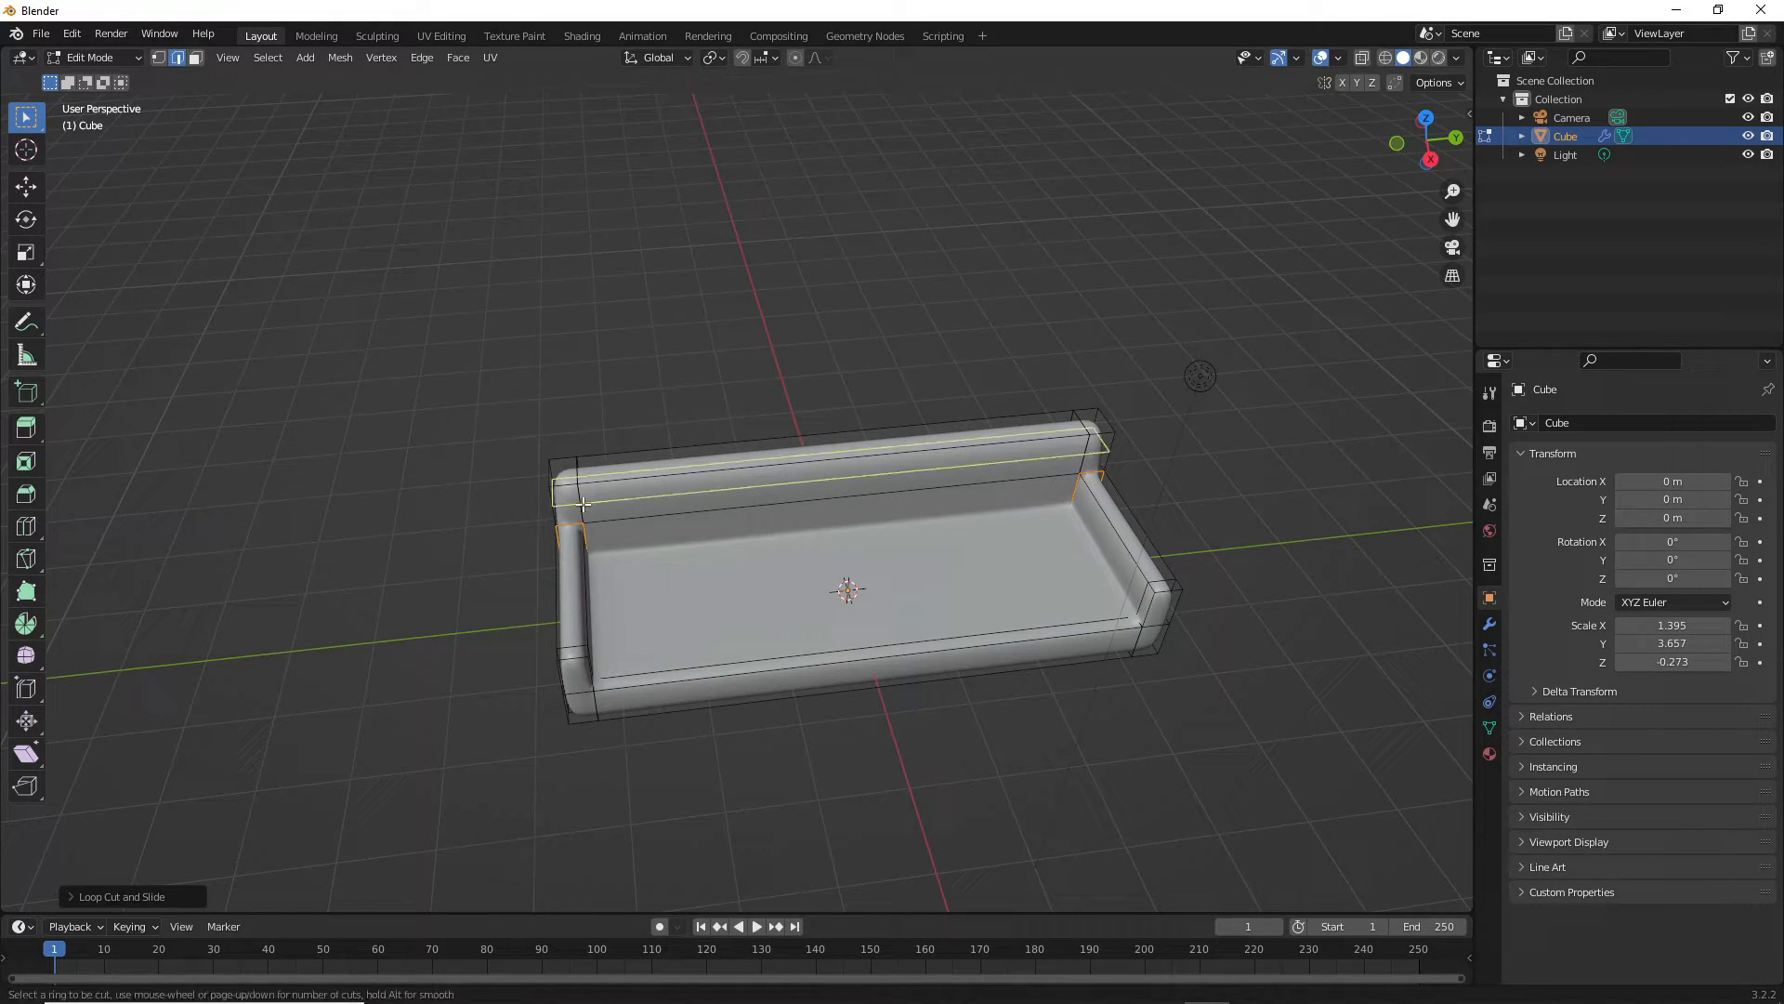
click(583, 490)
click(583, 483)
key(ctrl+r)
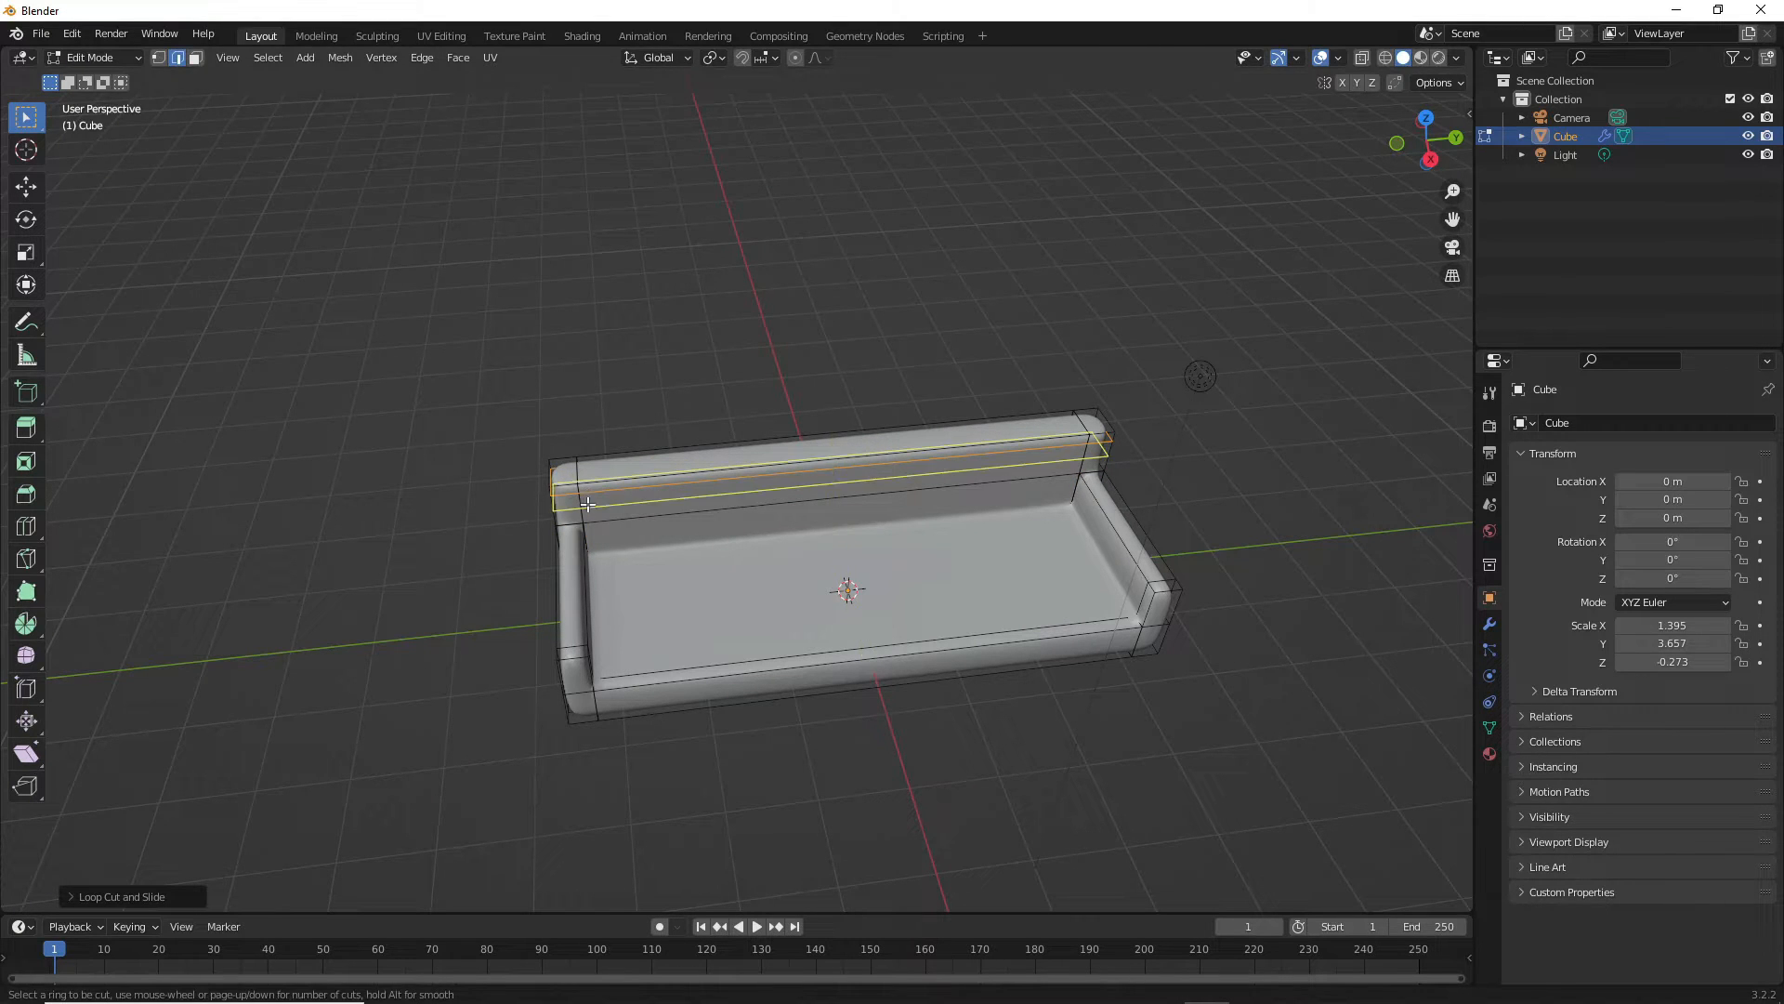
click(586, 500)
click(587, 513)
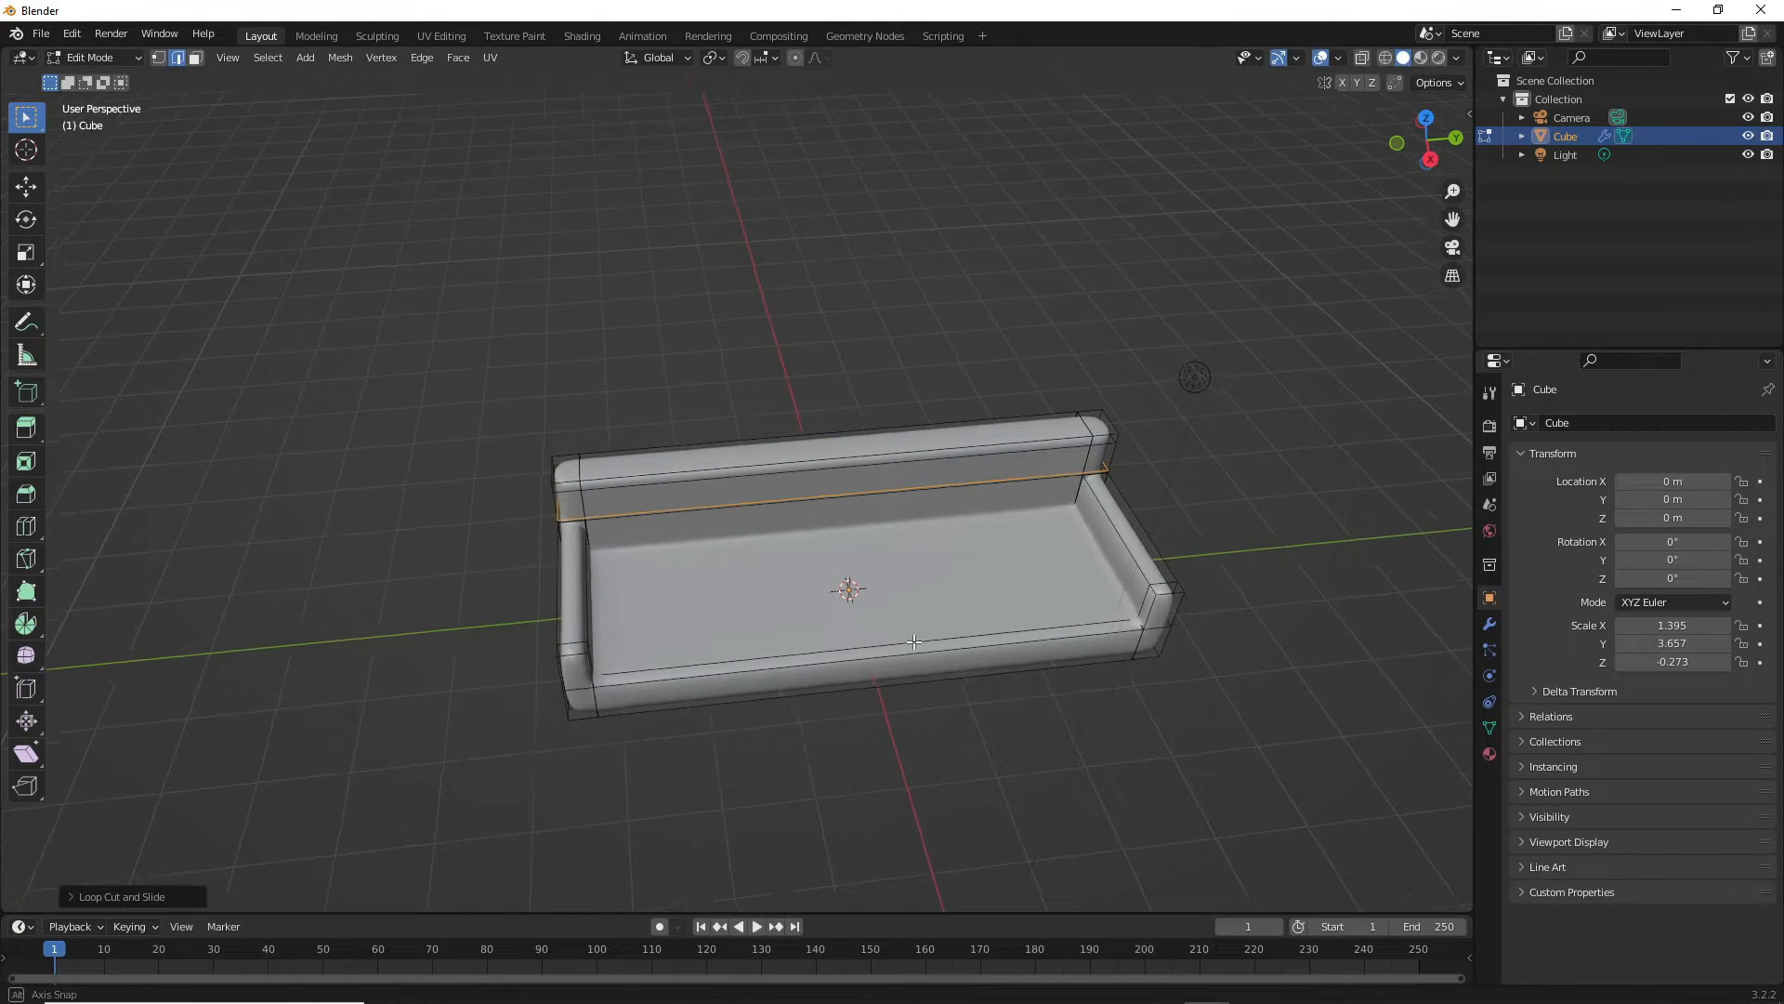
- Add another lengthwise loop cut across the armrests and seat, slid fully back to the base of the backrest
middle_drag(587, 513, 908, 627)
key(ctrl+r)
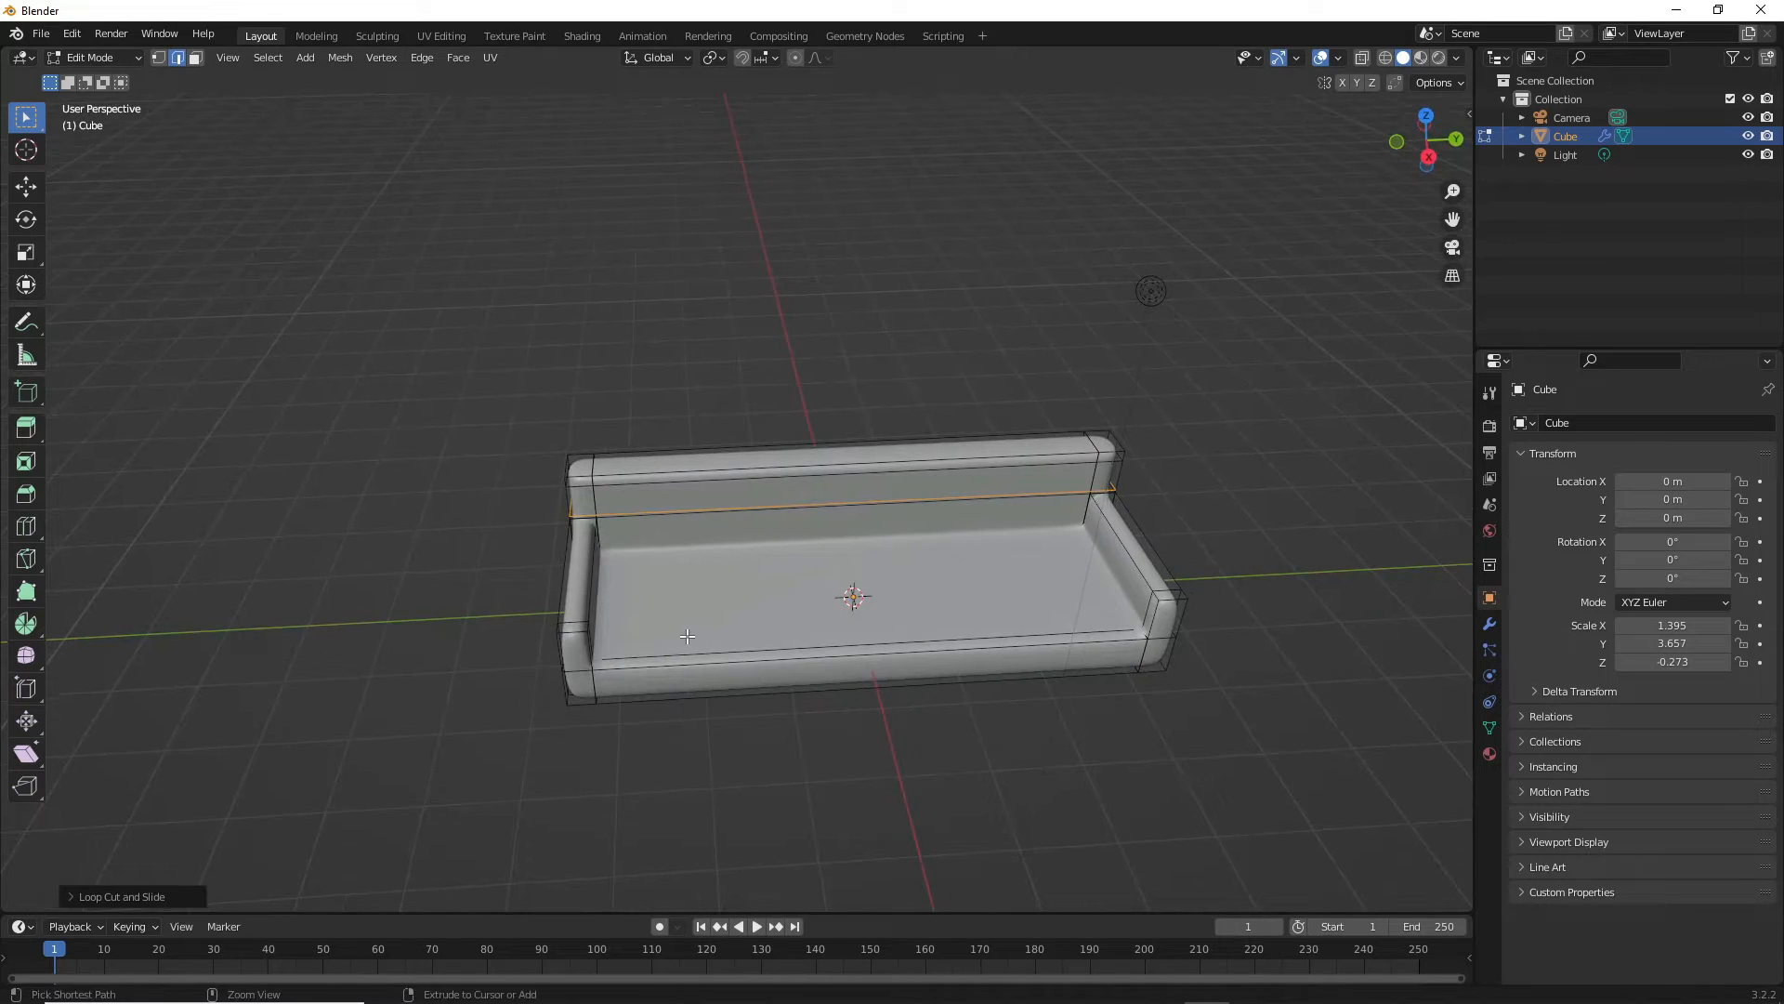
click(564, 595)
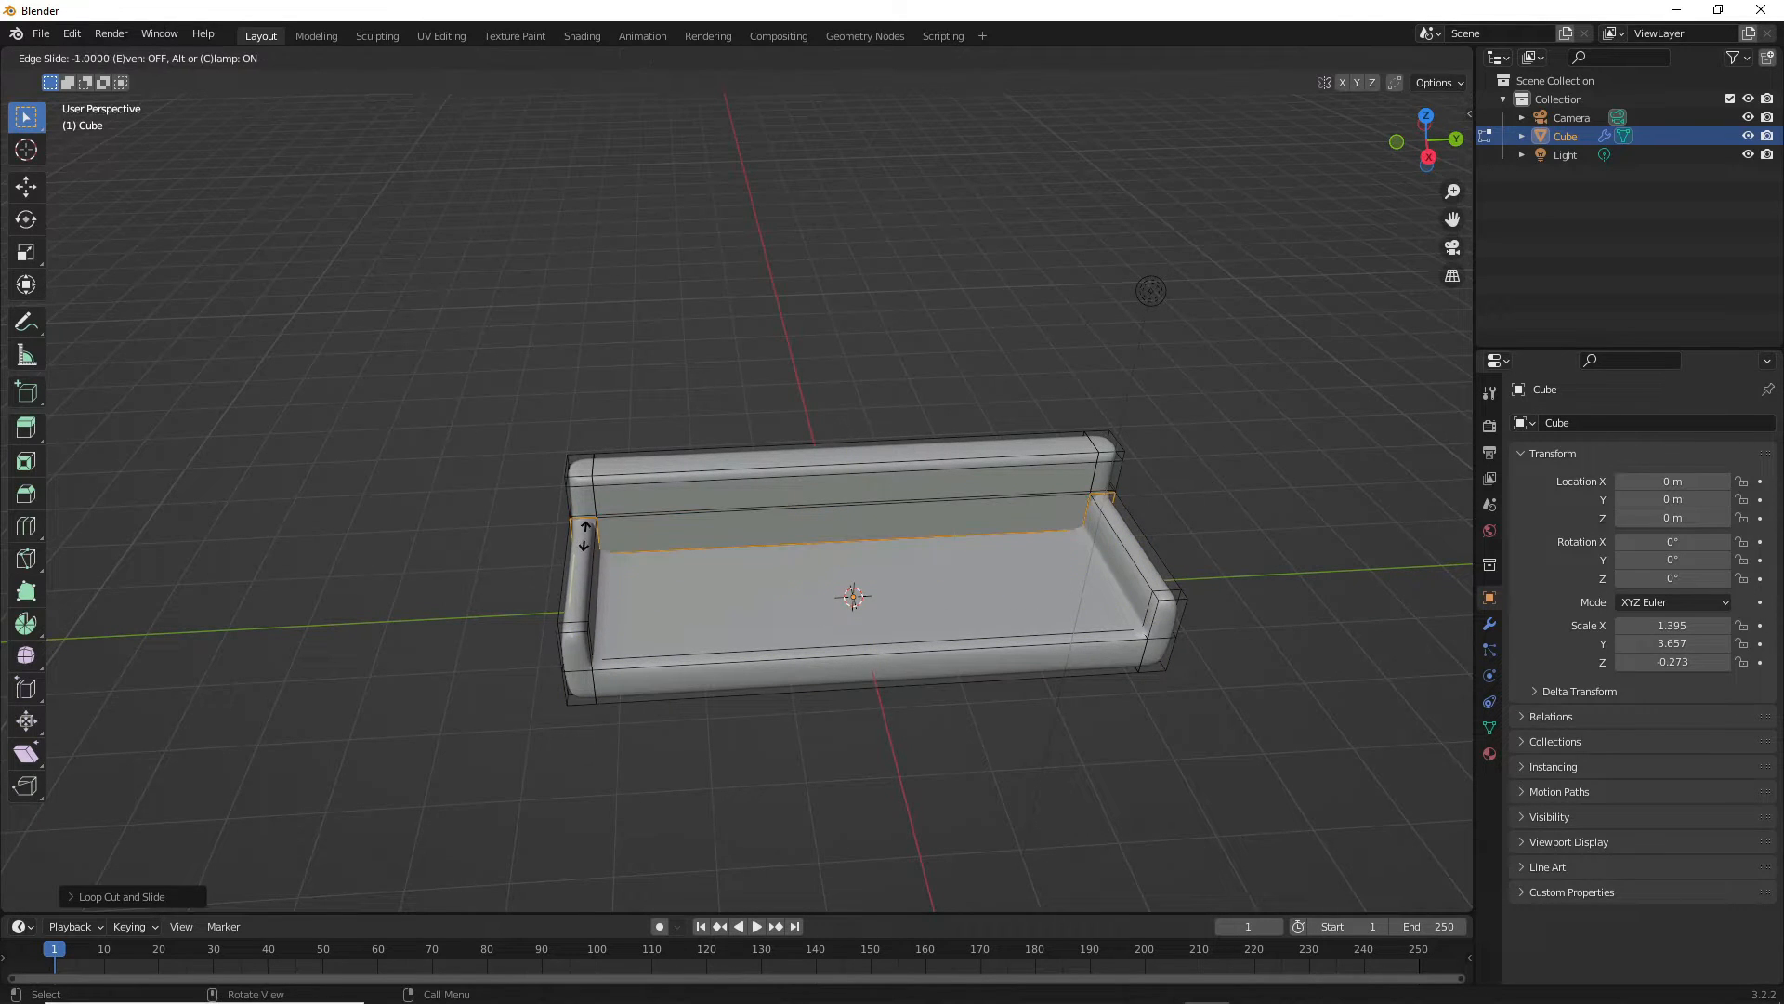
click(586, 535)
middle_drag(1270, 526, 1113, 622)
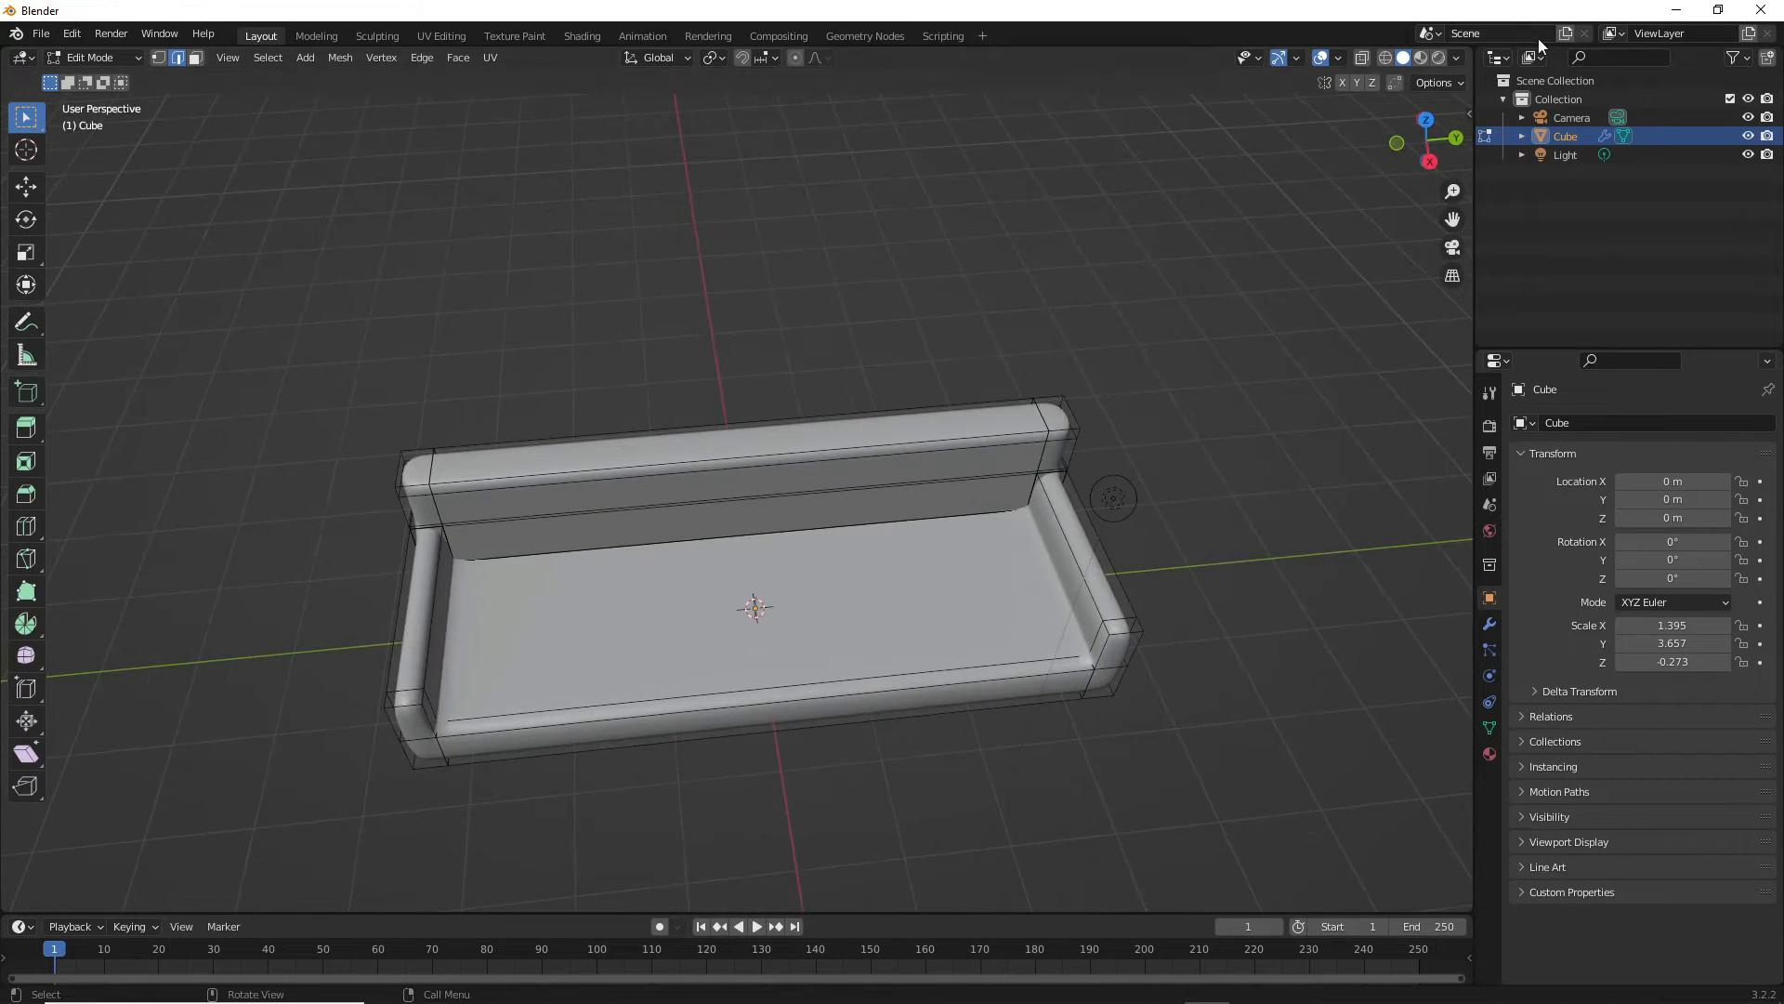
- Return to Object Mode and add a plane with the 3D cursor placed on the right half of the sofa seat
key(Tab)
middle_drag(1106, 443, 1144, 546)
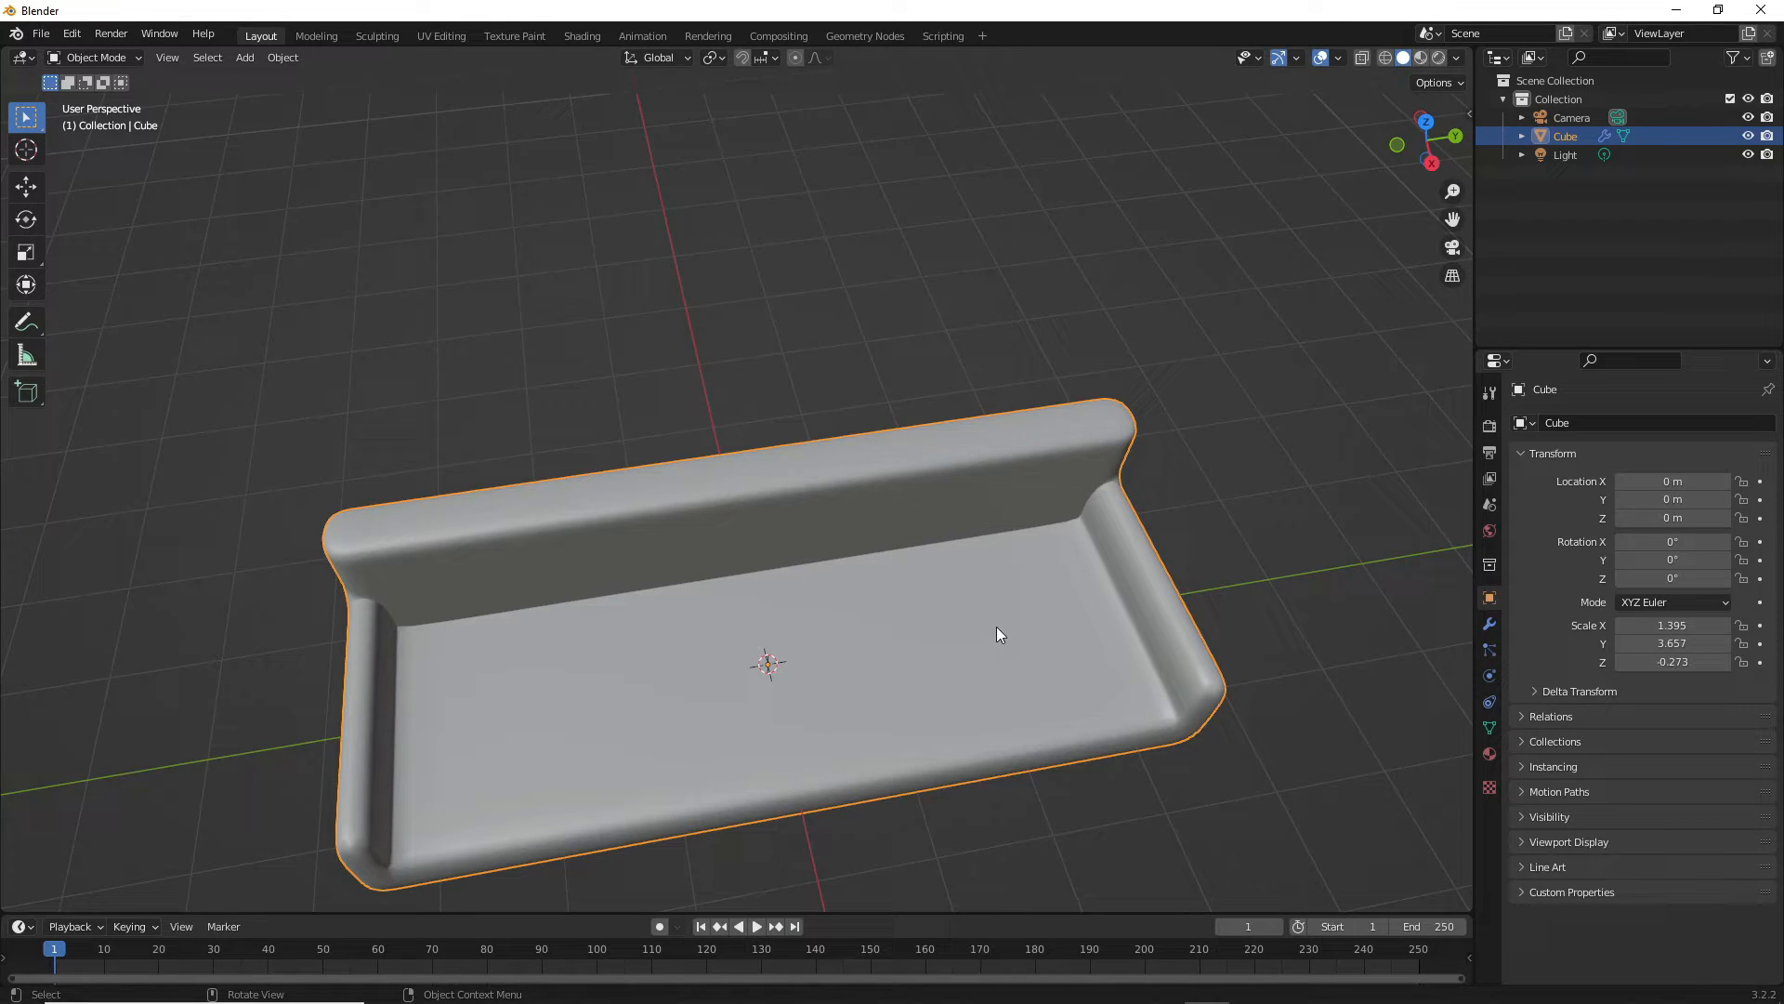
shift+right_click(969, 633)
key(shift+a)
mouse_move(948, 624)
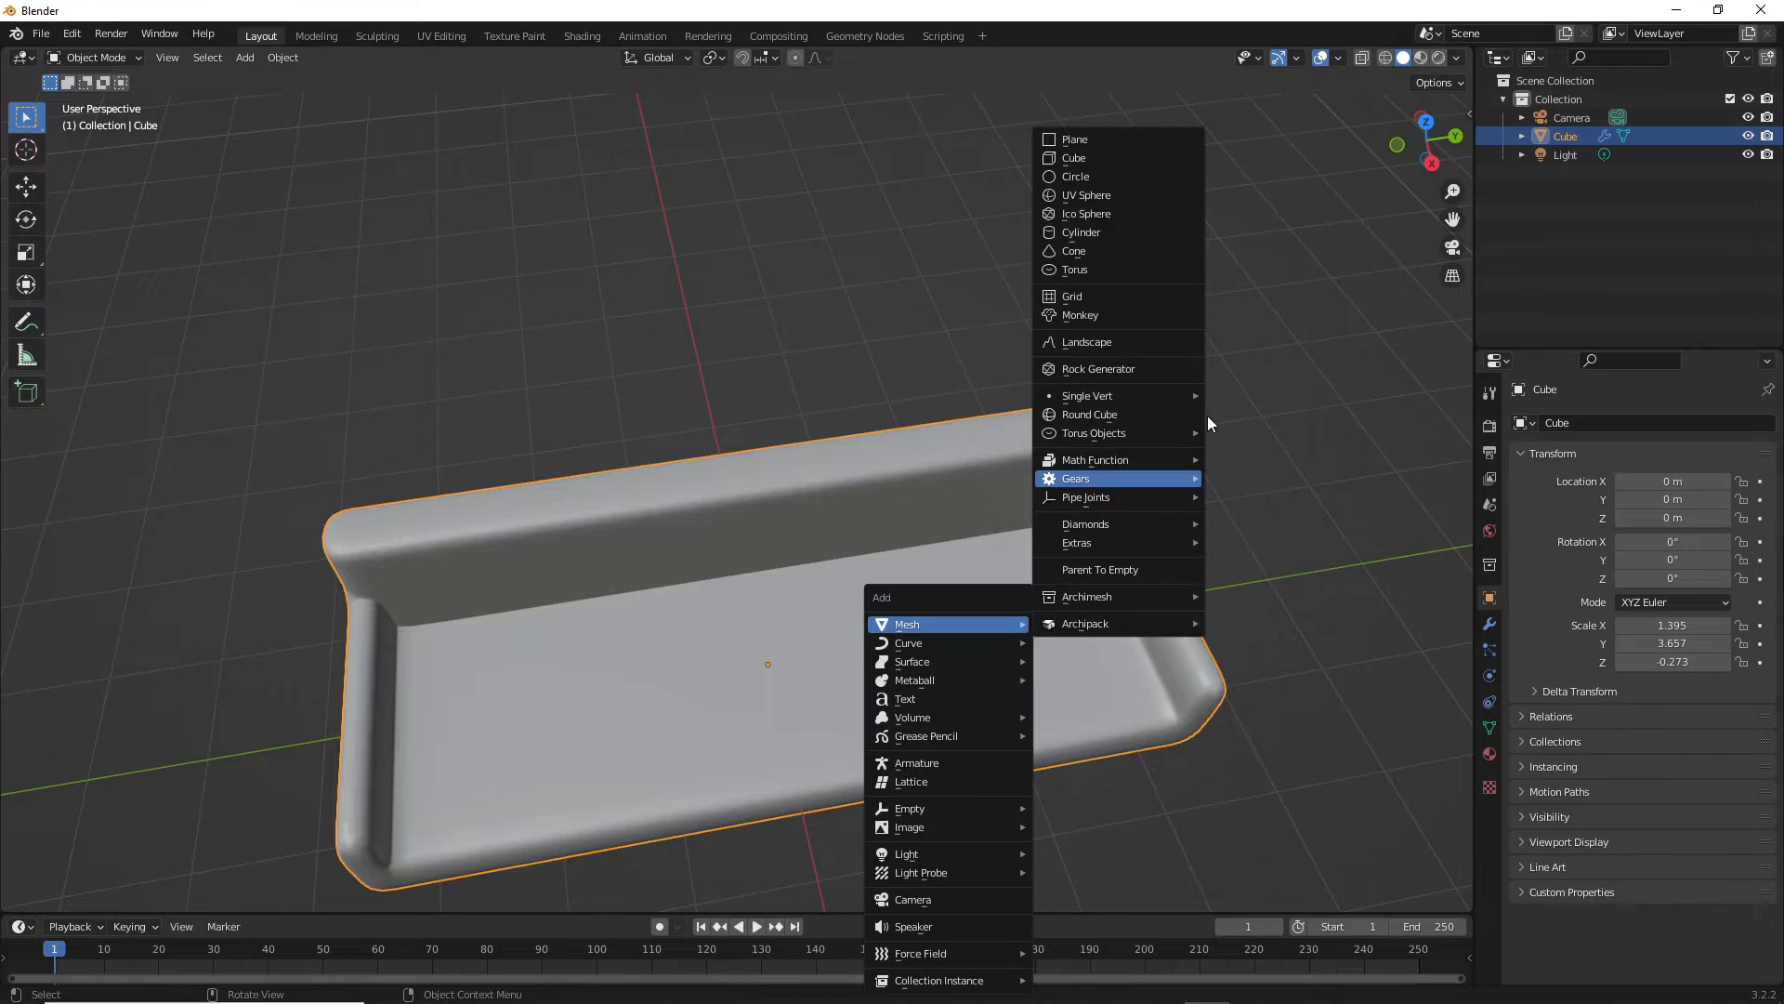
click(1091, 140)
- Scale the plane by about 1.67 along Y and move it along Y to fit half the seat beside the armrest
middle_drag(1175, 461, 1080, 561)
key(s)
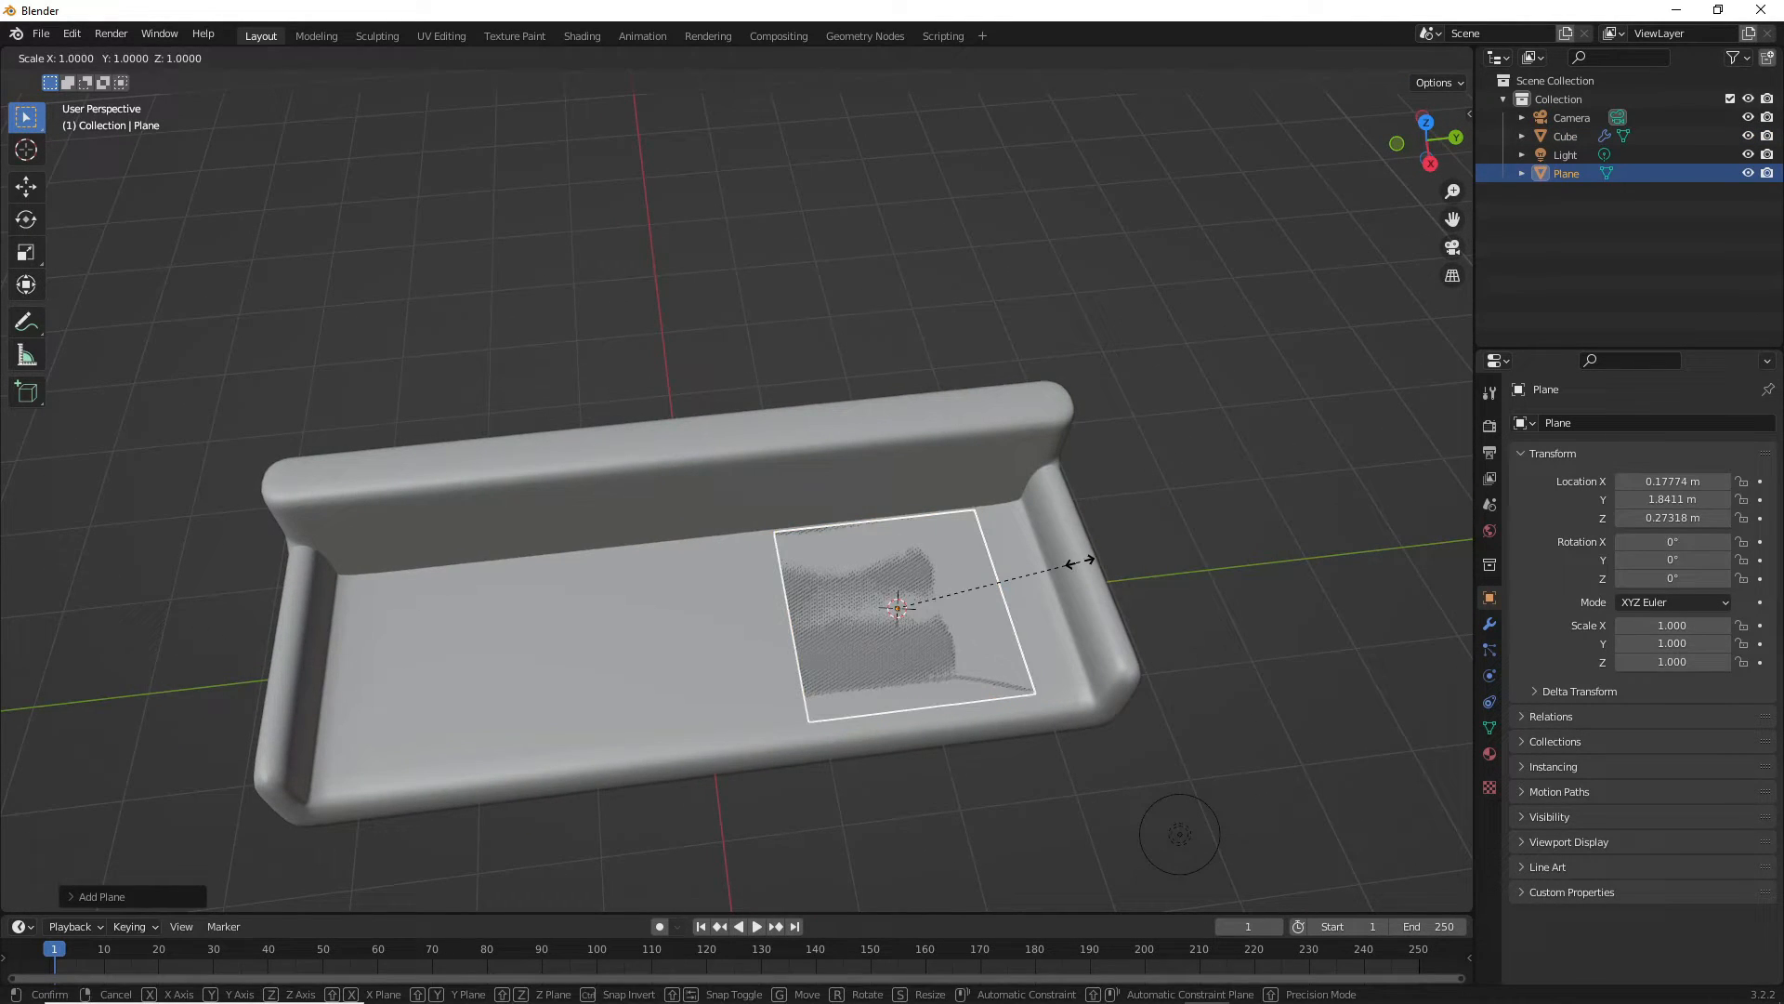
key(y)
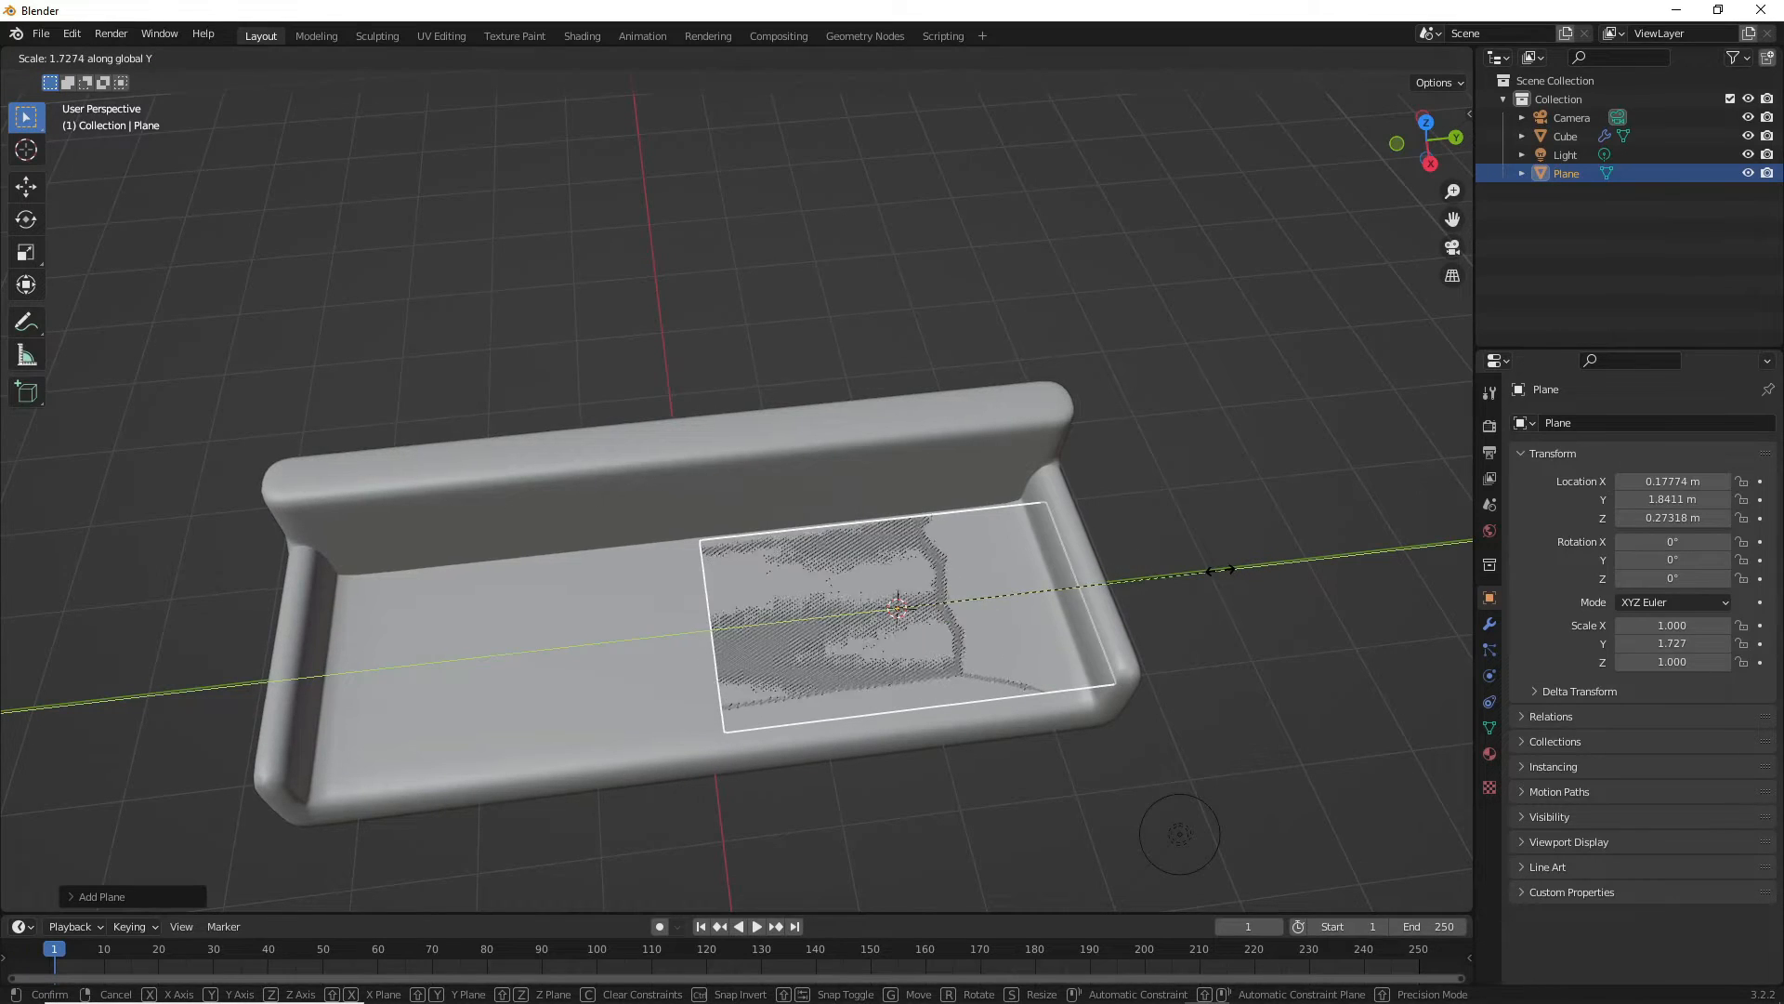
click(1210, 577)
key(g)
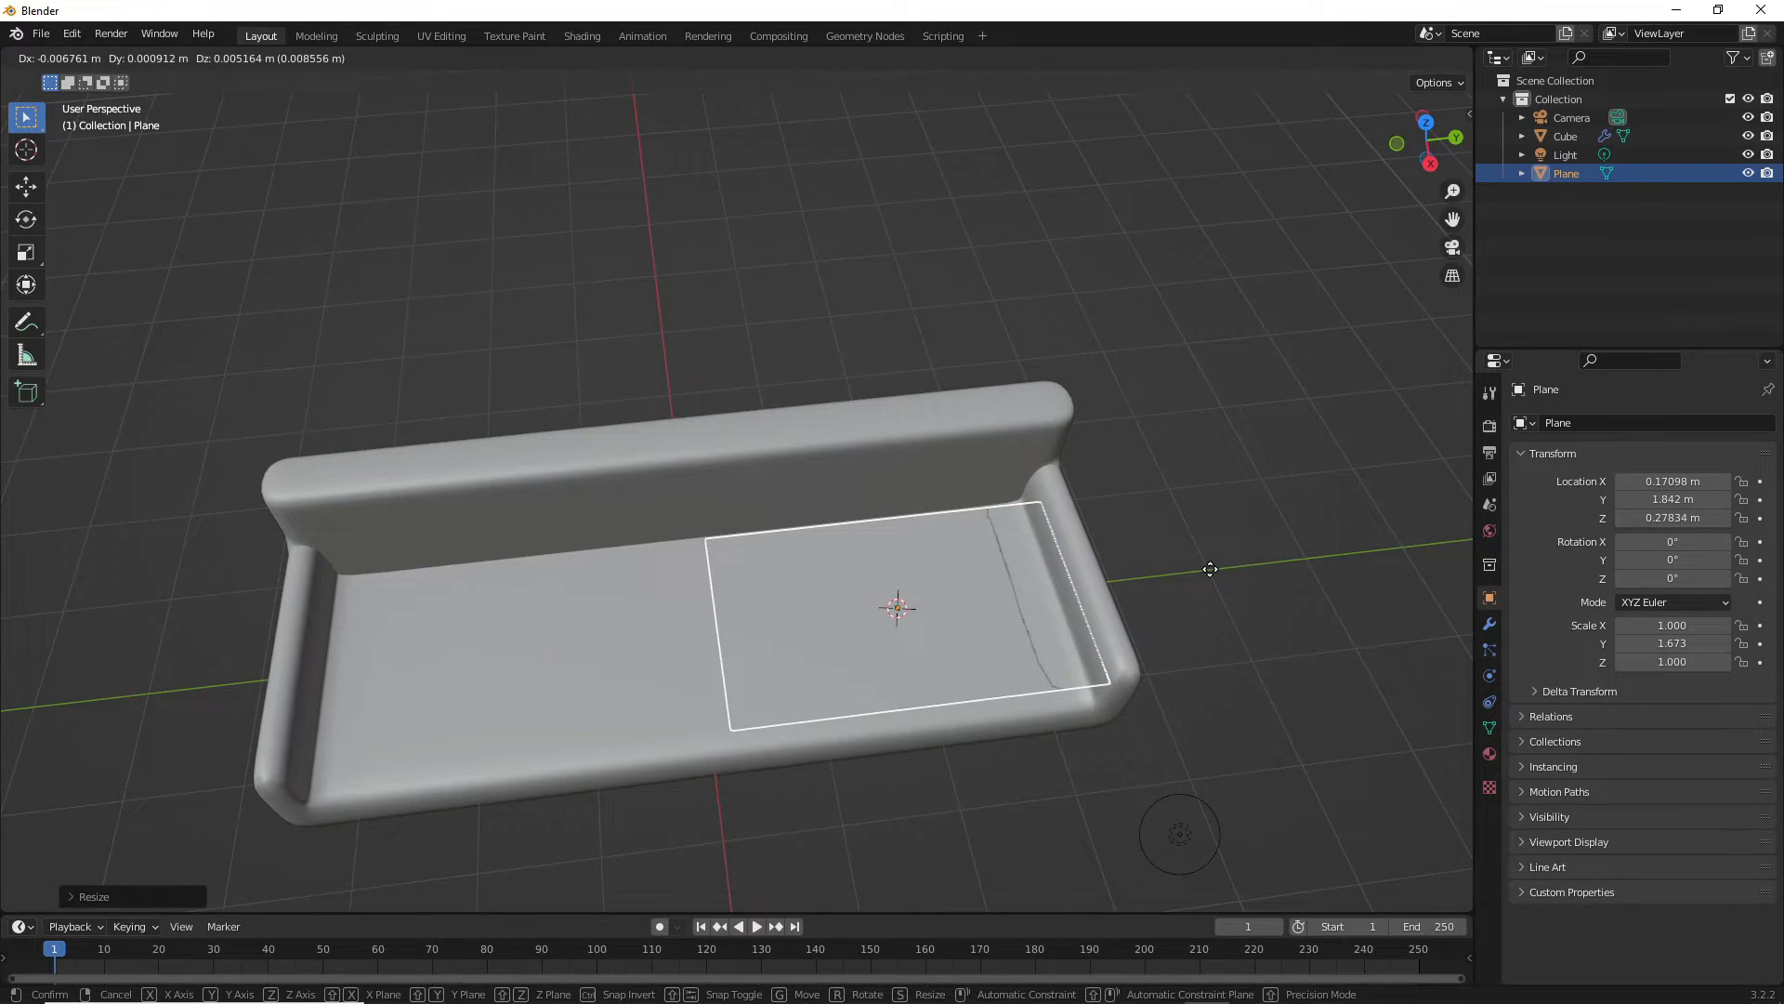
key(y)
click(1183, 562)
- Extrude the plane upward in Edit Mode into a low, flat seat cushion block
middle_drag(1062, 642, 1045, 601)
key(Tab)
key(e)
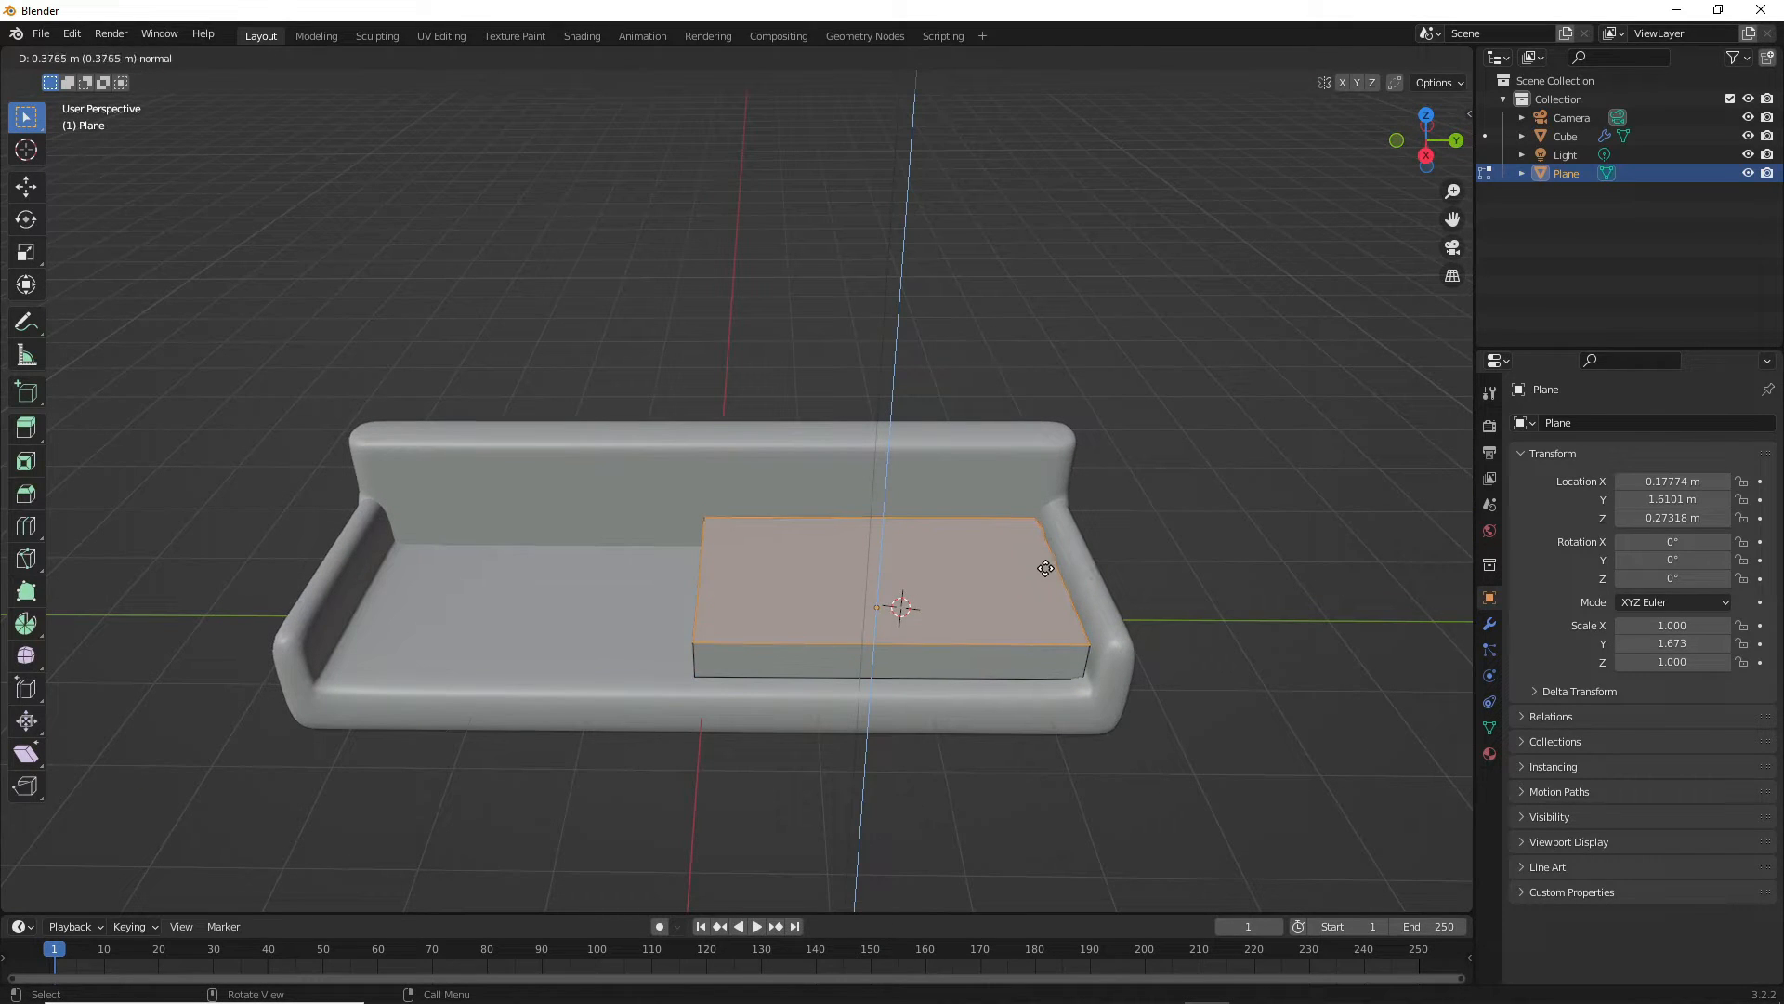
right_click(1046, 567)
middle_drag(1103, 589, 1047, 757)
key(e)
click(1117, 527)
- Add three evenly spaced crosswise loop cuts and three evenly spaced lengthwise loop cuts to the cushion block
key(ctrl+r)
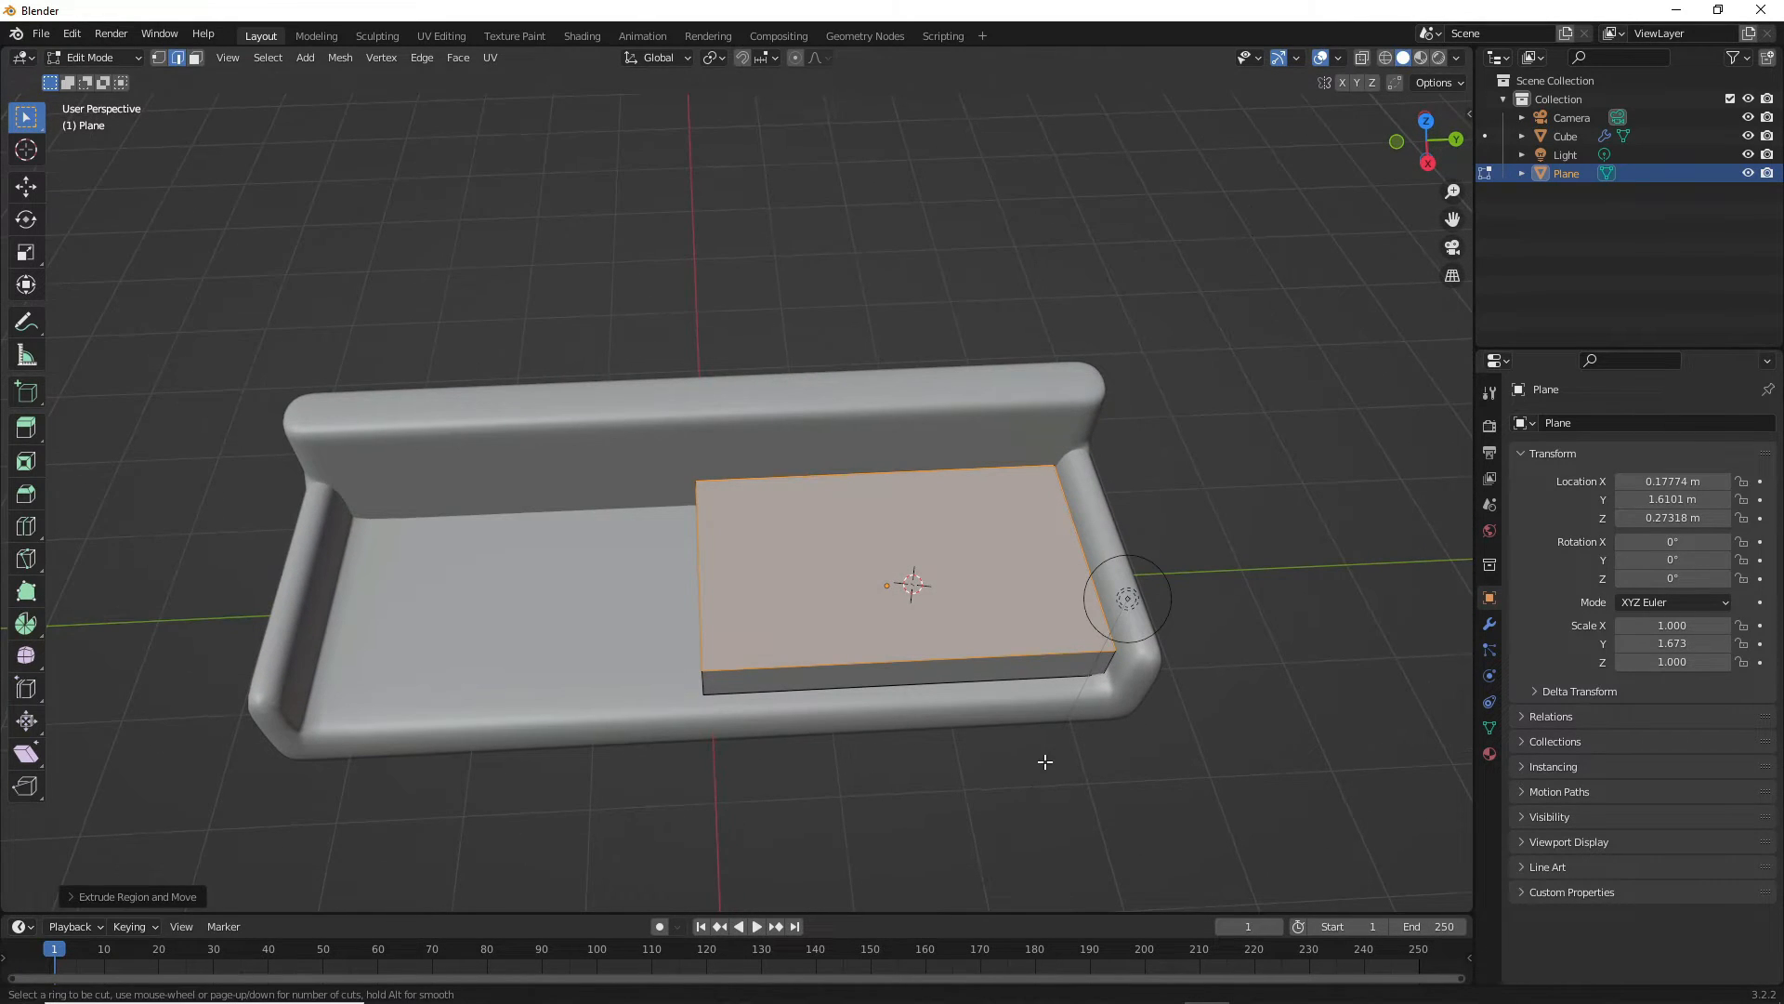
scroll(968, 628, up, 2)
click(968, 627)
right_click(975, 679)
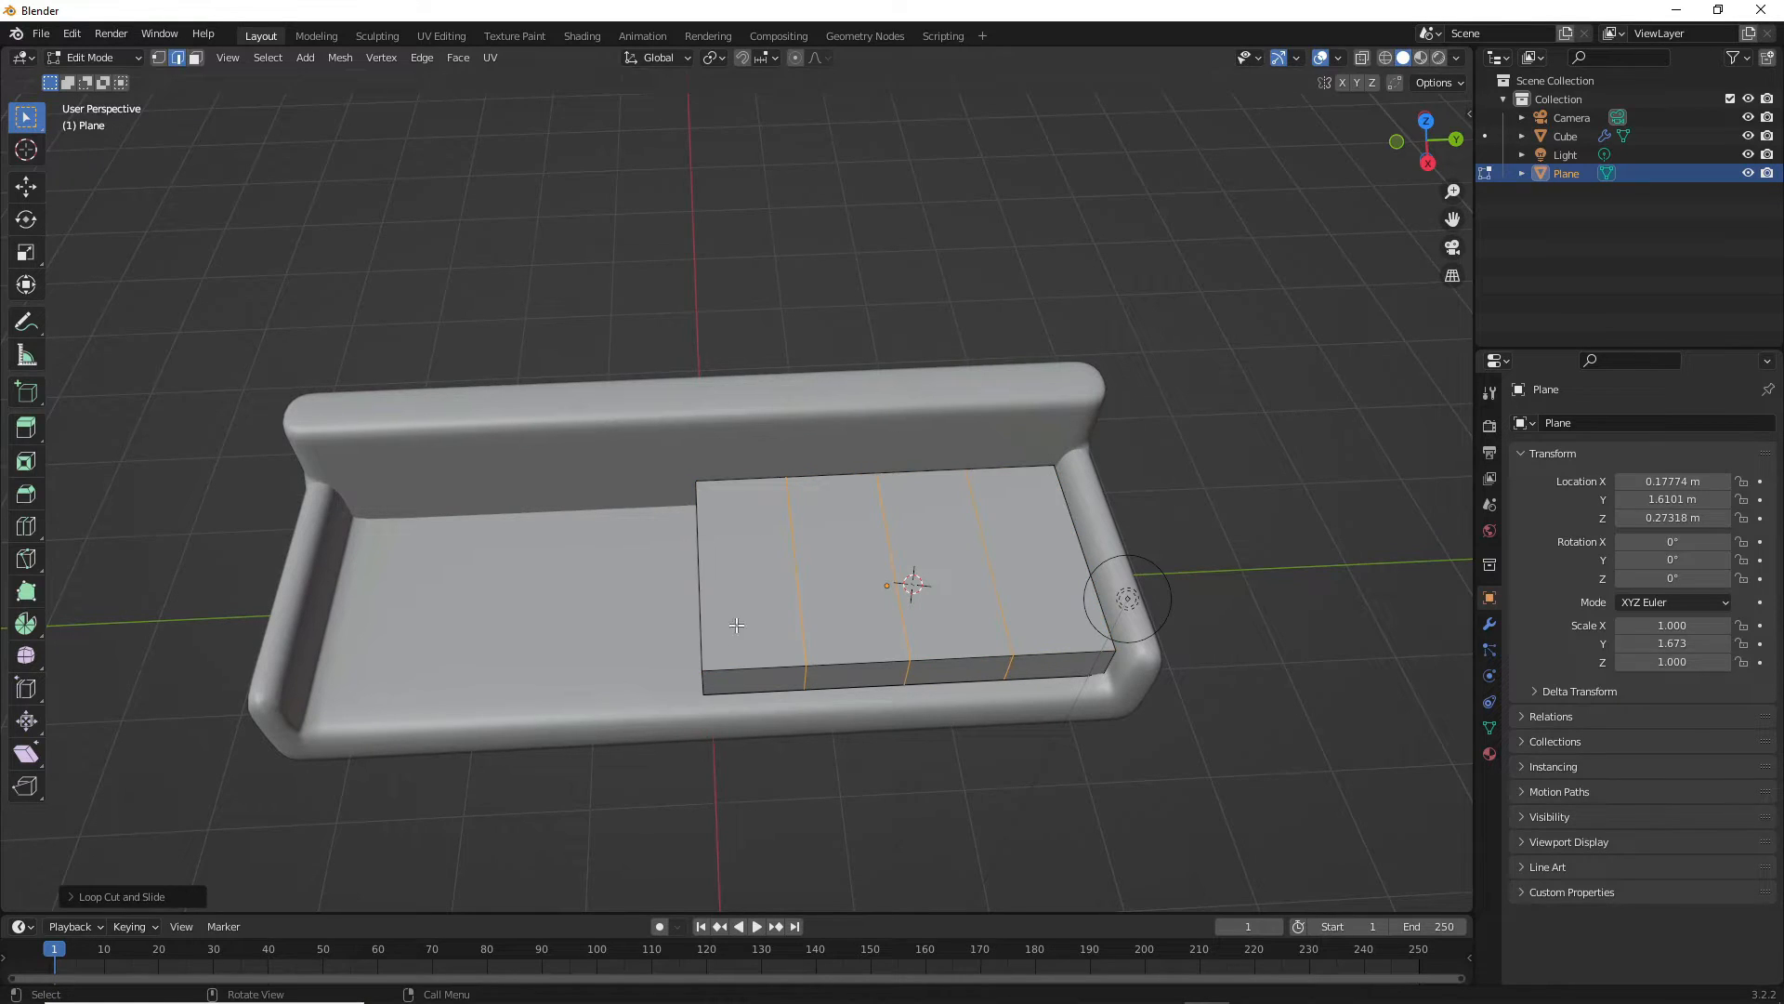
key(ctrl+r)
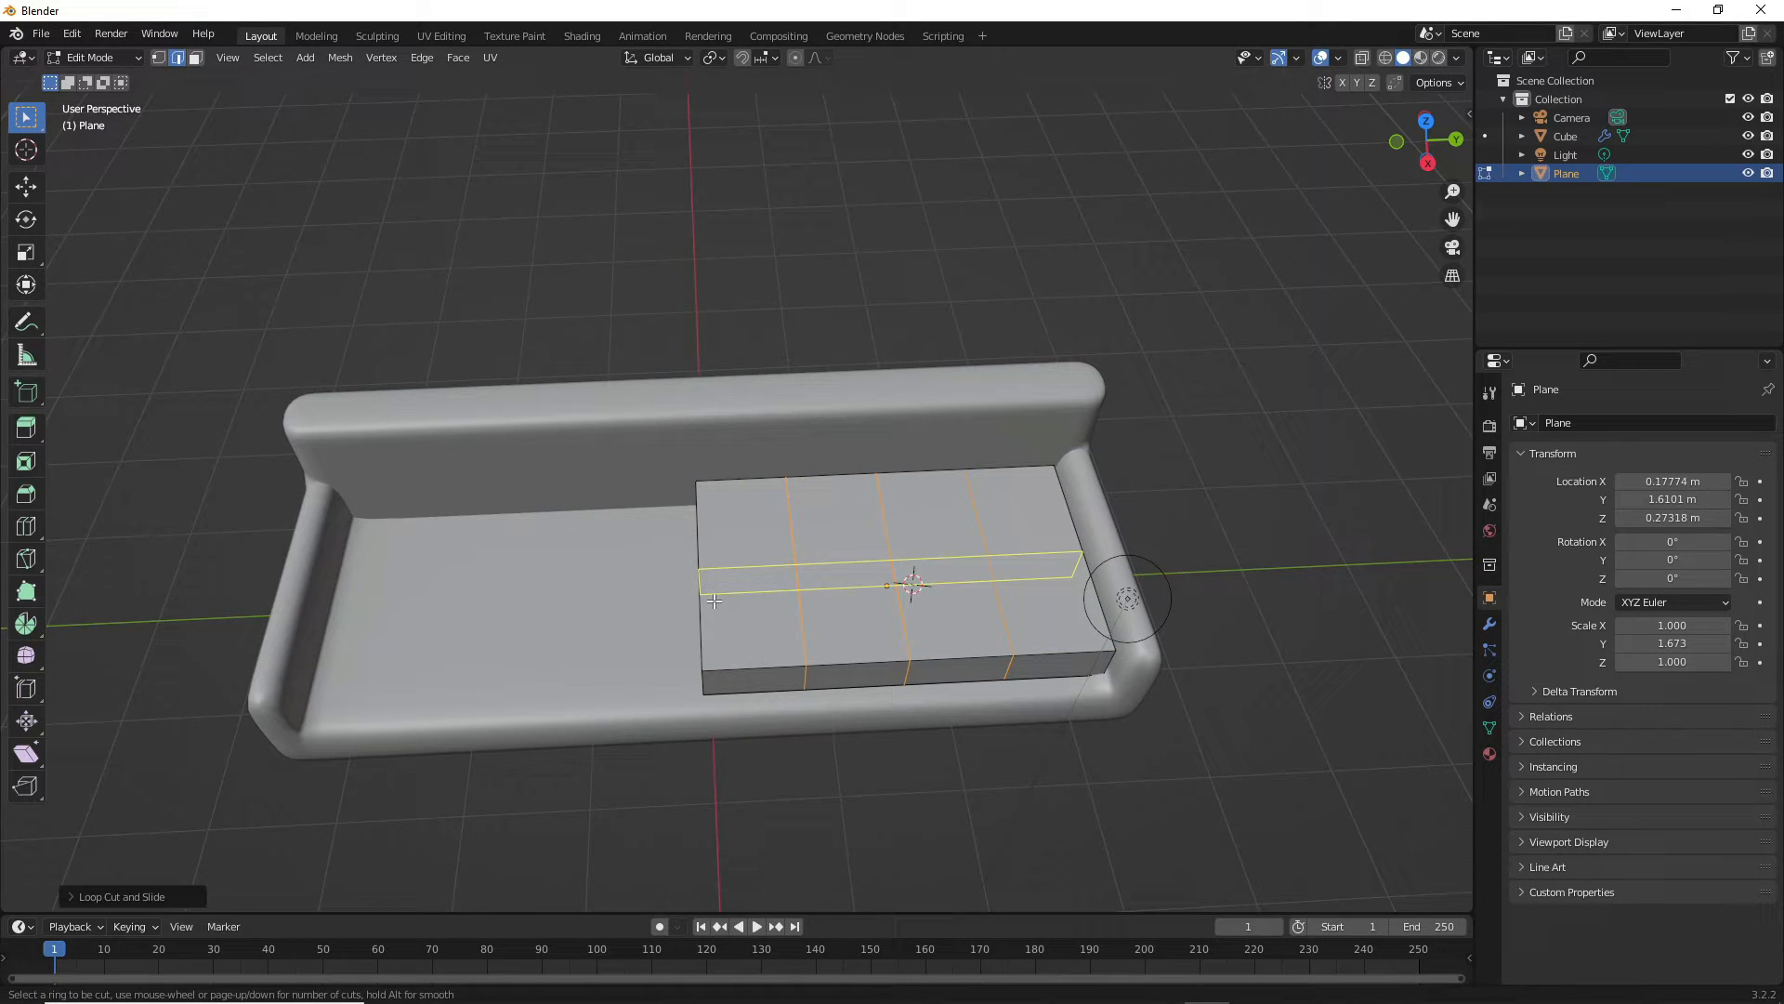
scroll(714, 600, up, 2)
click(714, 600)
right_click(712, 602)
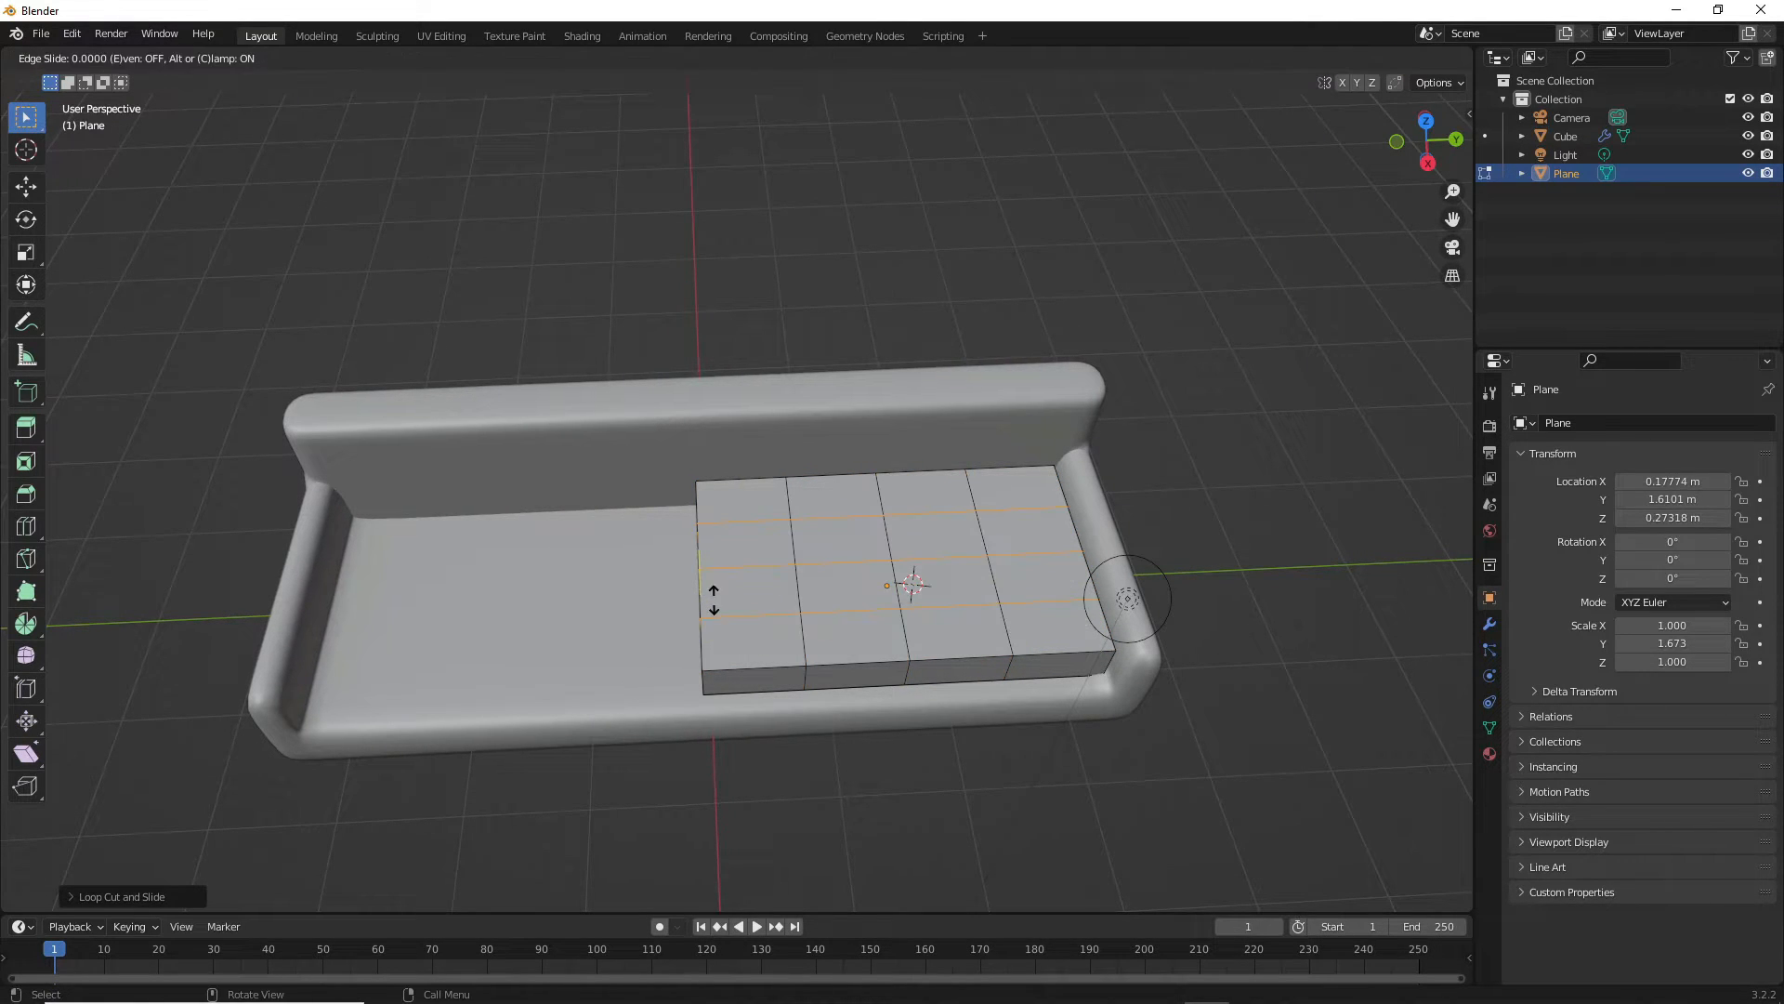
- Spread the cushion's two outer crosswise edge loops apart along Y so they sit near its side edges
middle_drag(1053, 414, 1039, 433)
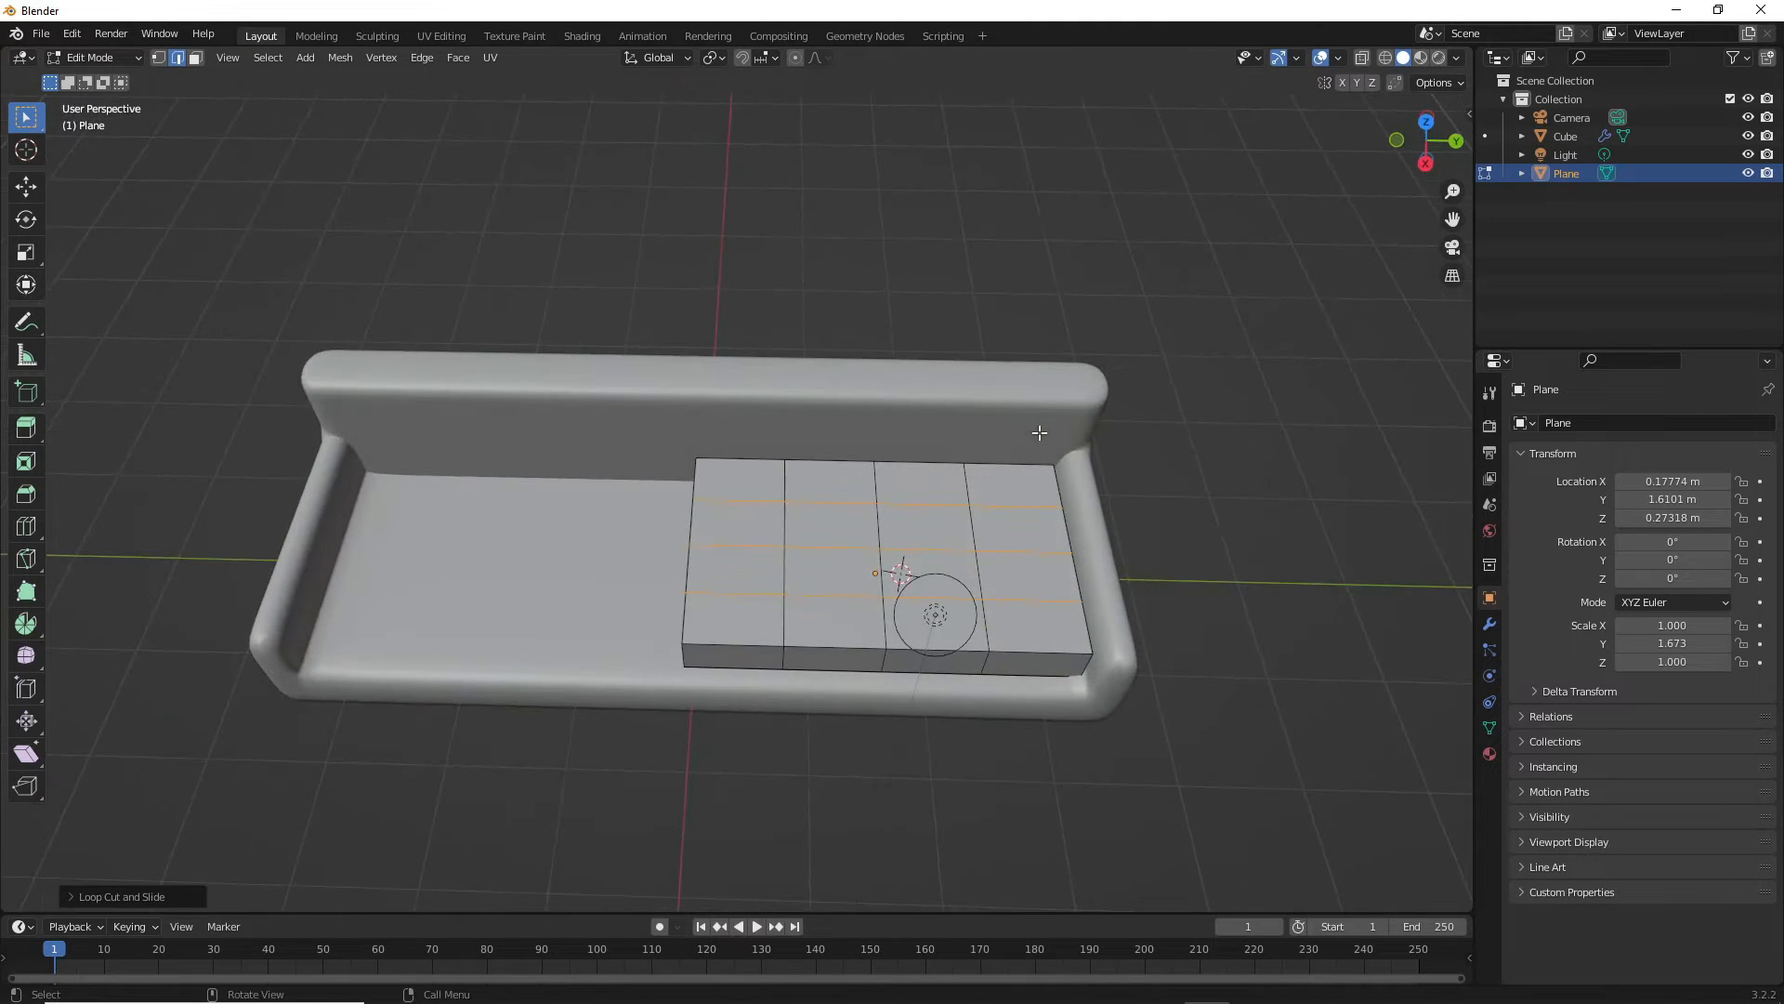
alt+click(783, 616)
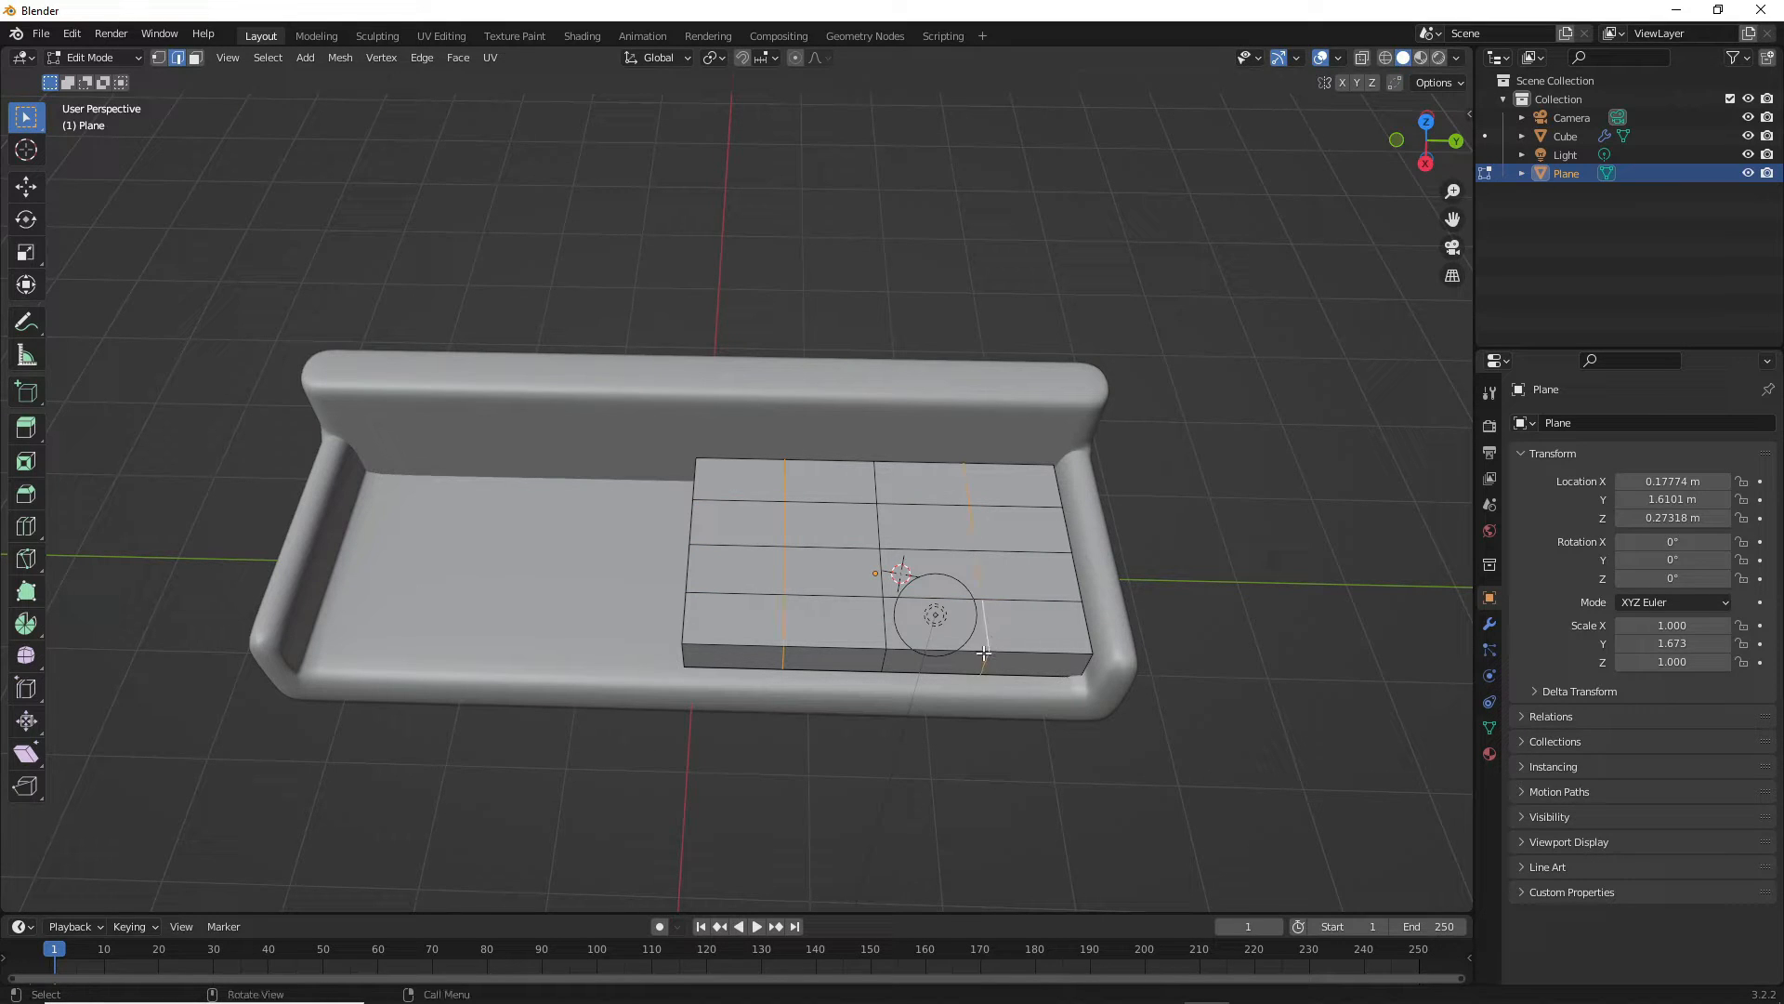
key(s)
key(y)
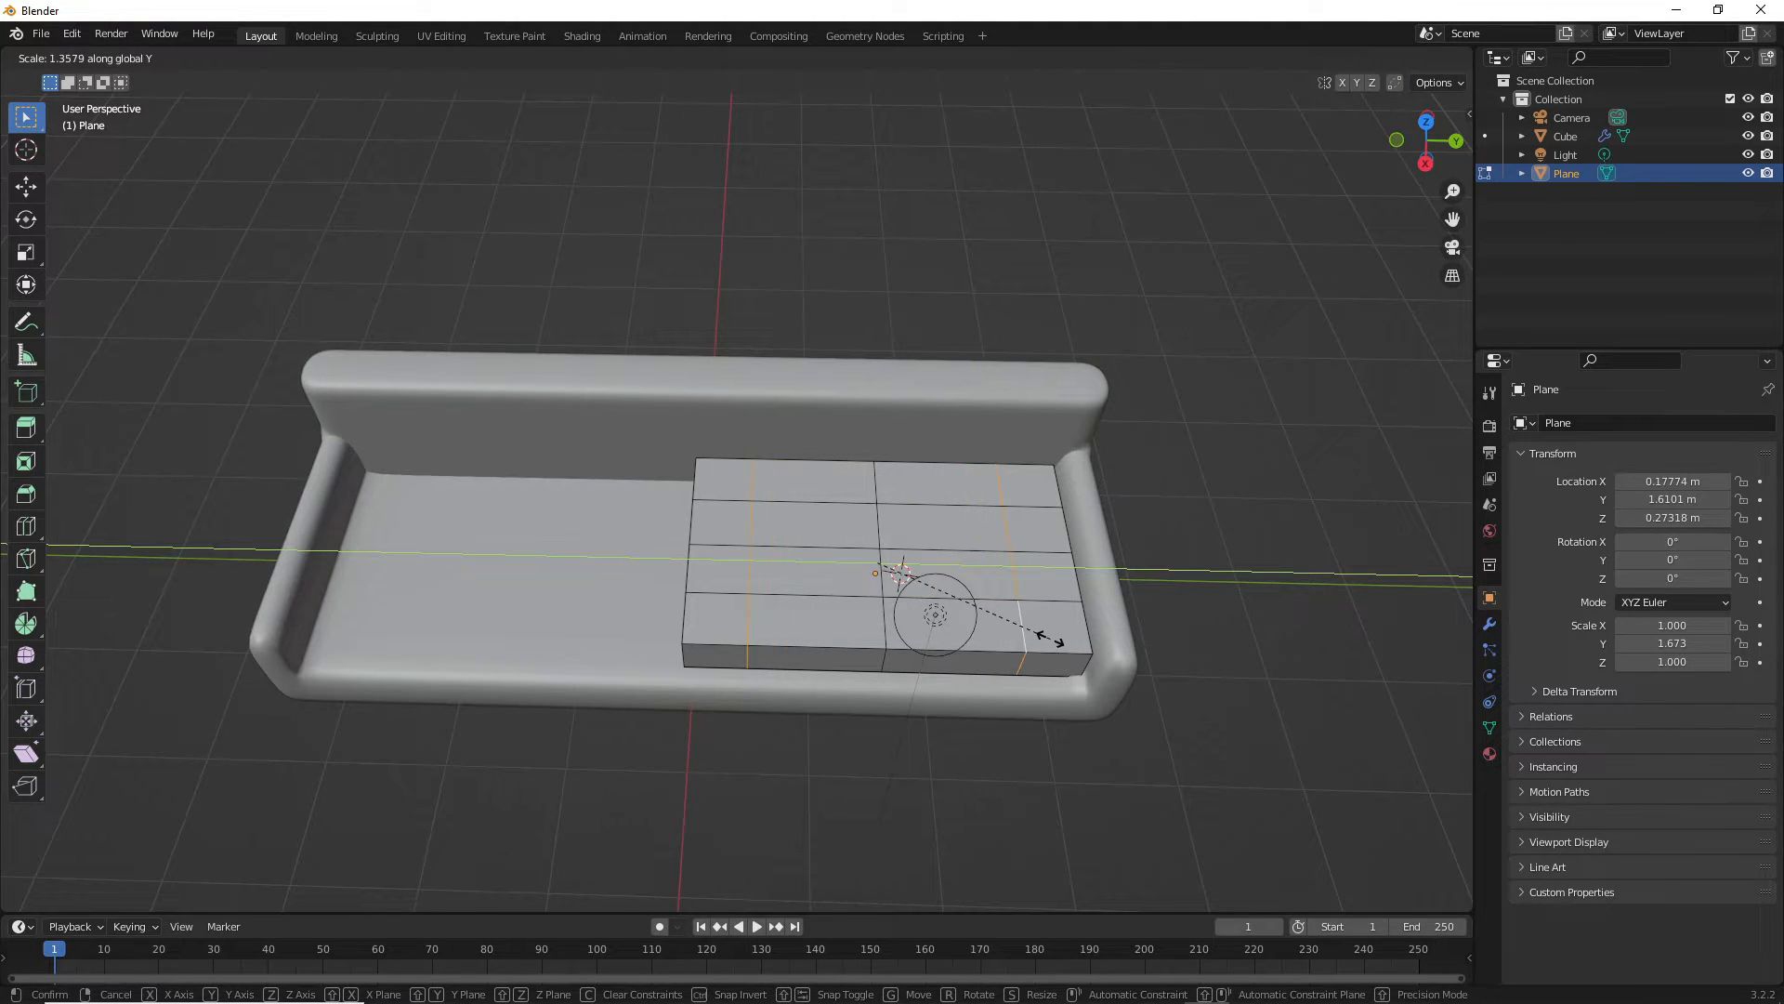
click(1109, 633)
- Scale the cushion's two outer lengthwise edge loops by about 1.37 along X toward its front and back edges
middle_drag(1109, 634, 762, 617)
alt+click(765, 612)
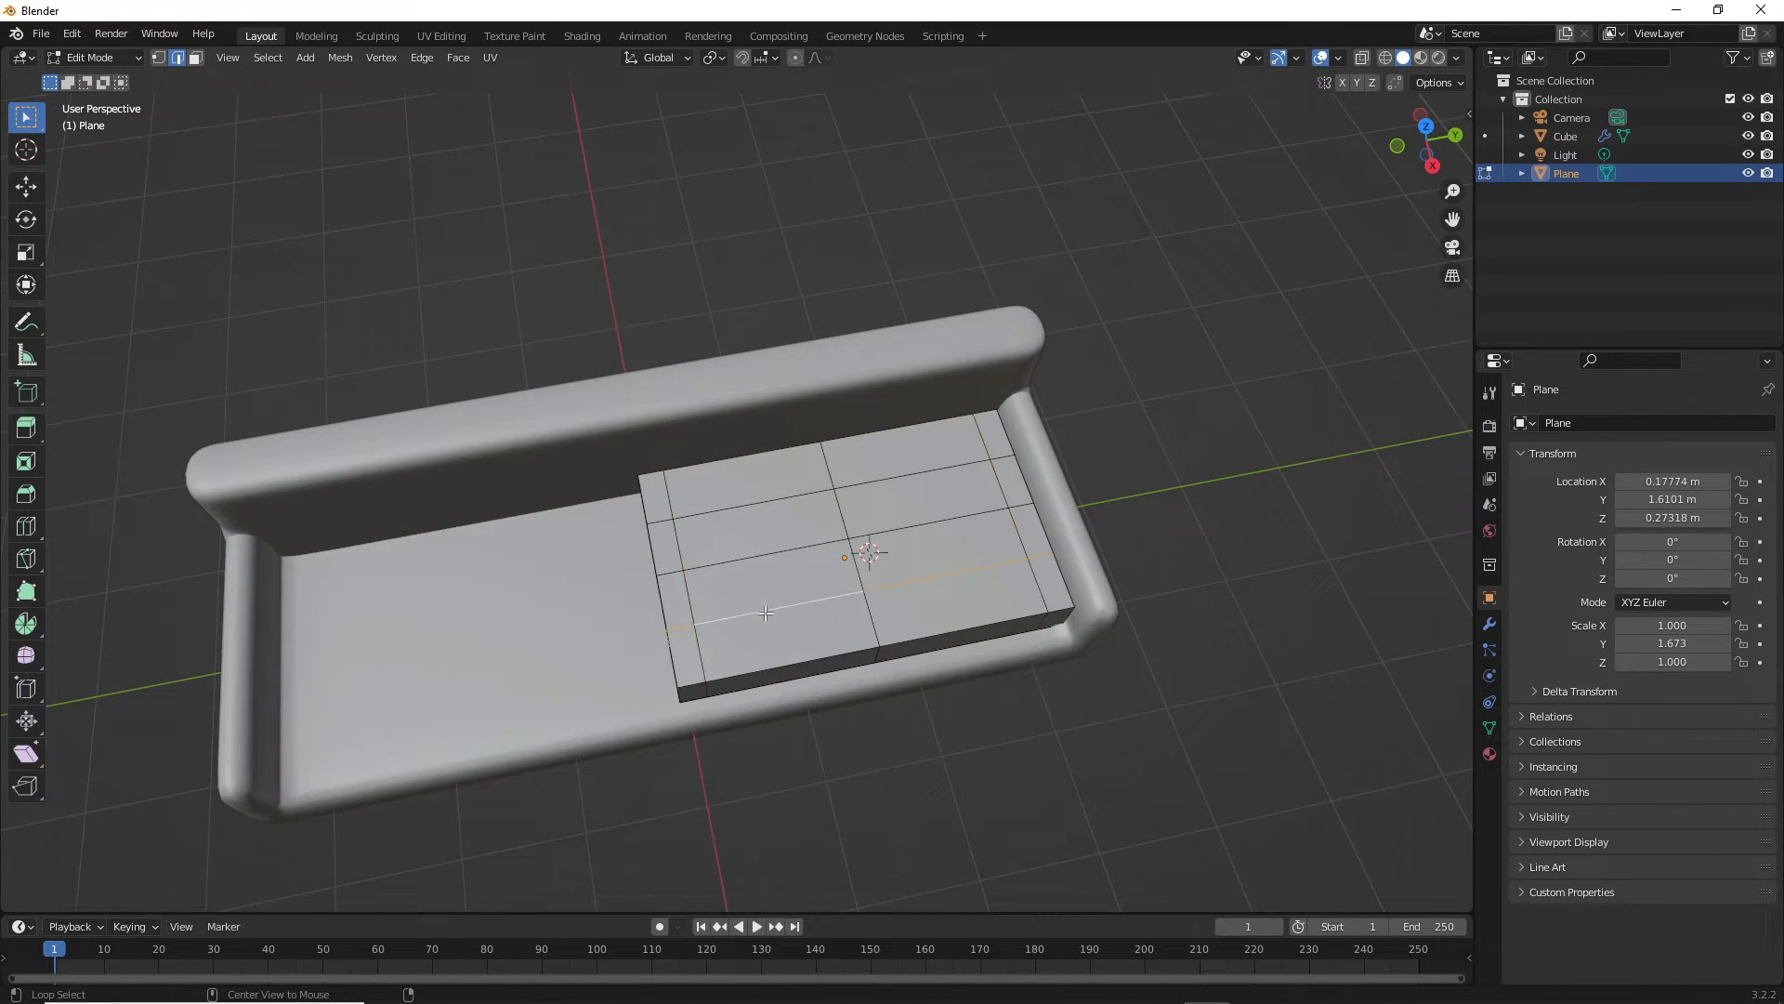
alt+click(762, 502)
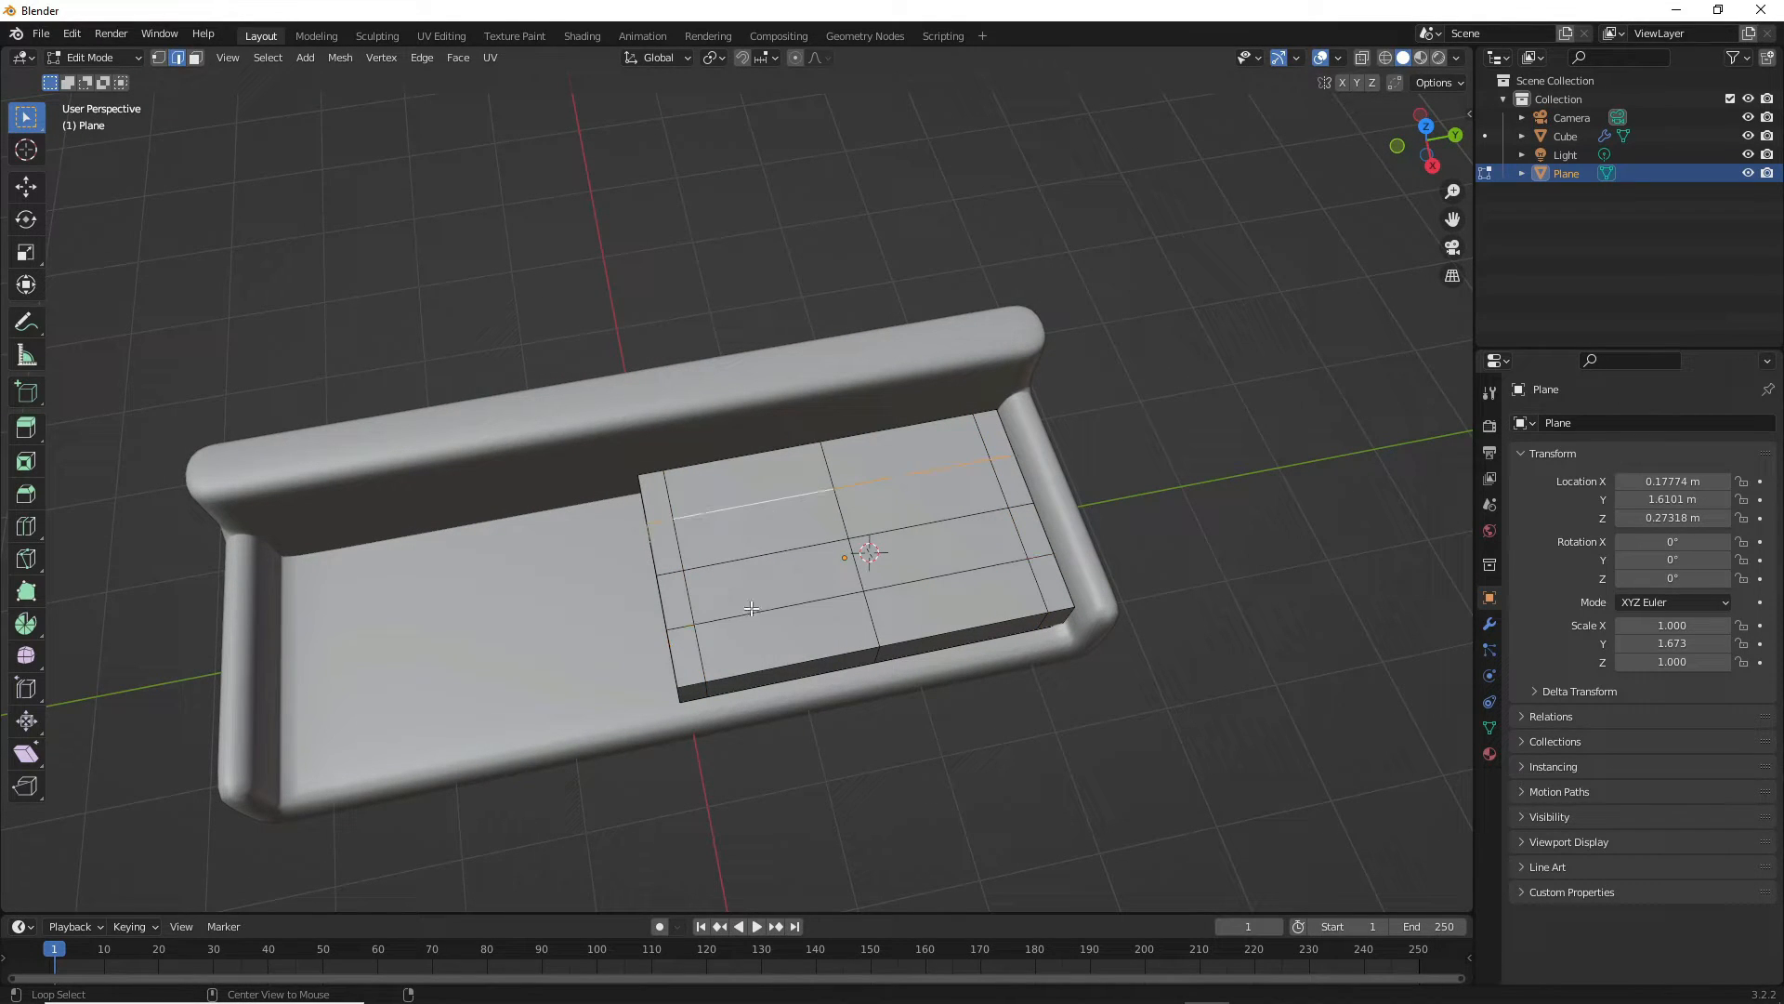
alt+click(751, 614)
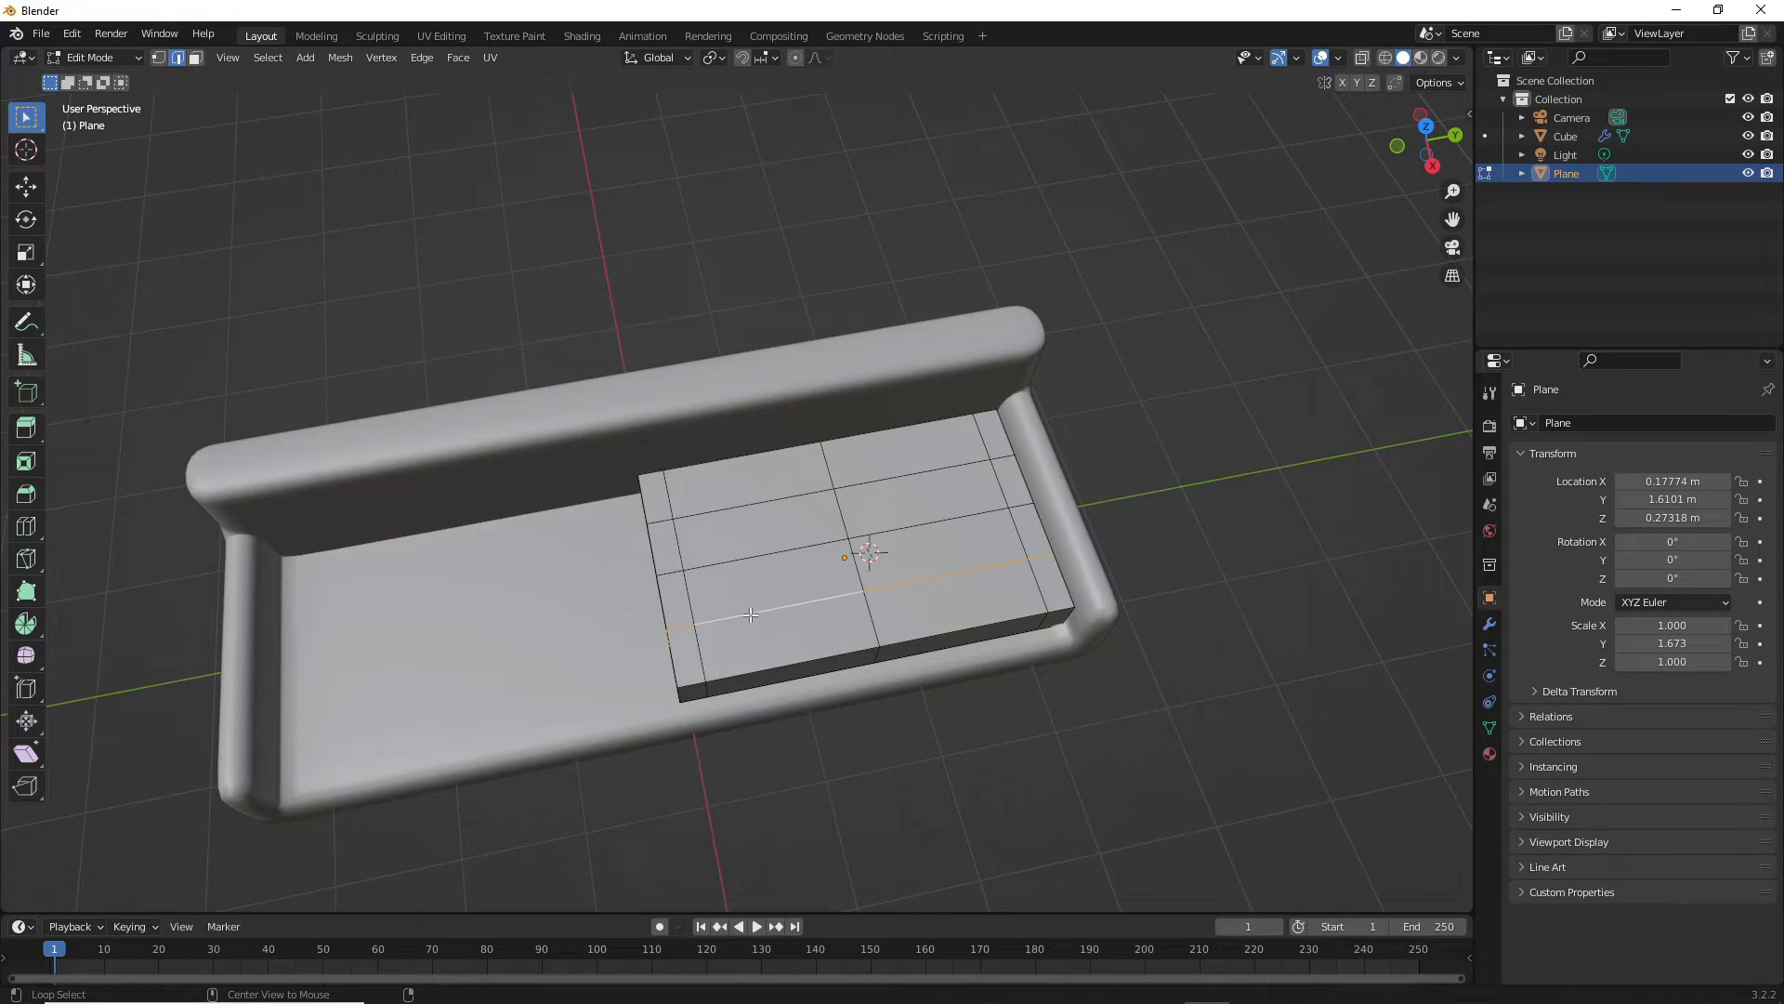
alt+shift+click(739, 504)
middle_drag(744, 642, 770, 658)
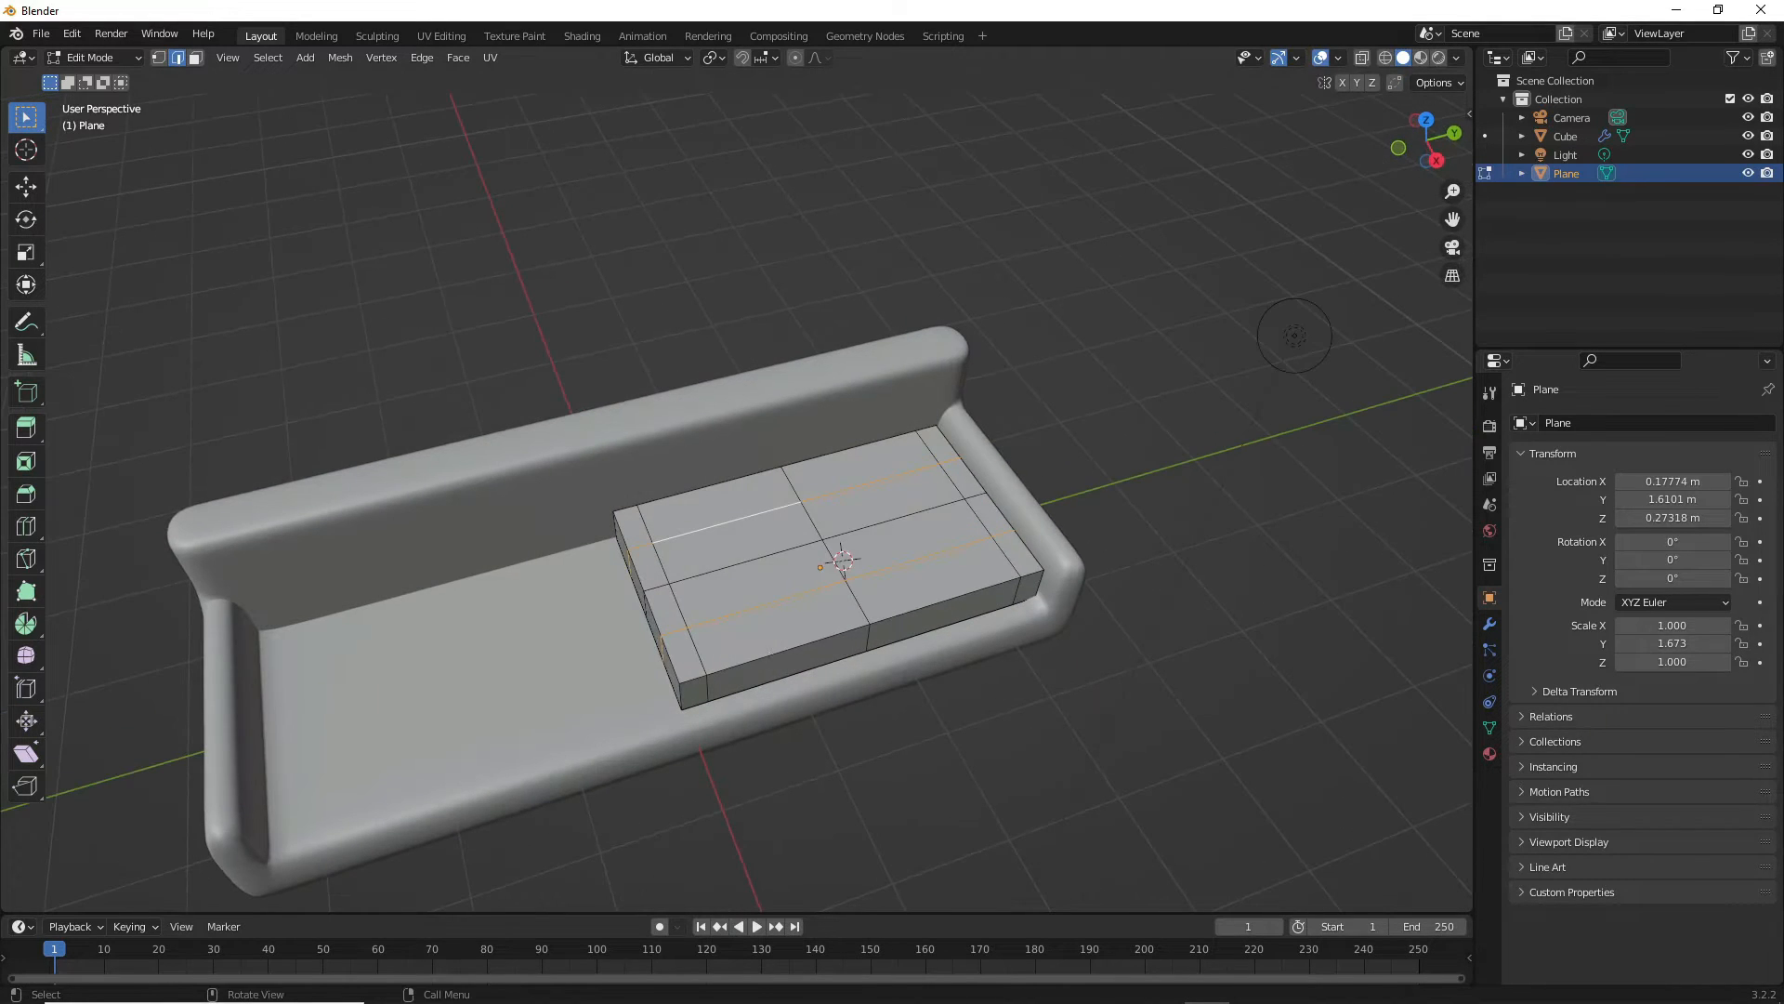
key(s)
key(x)
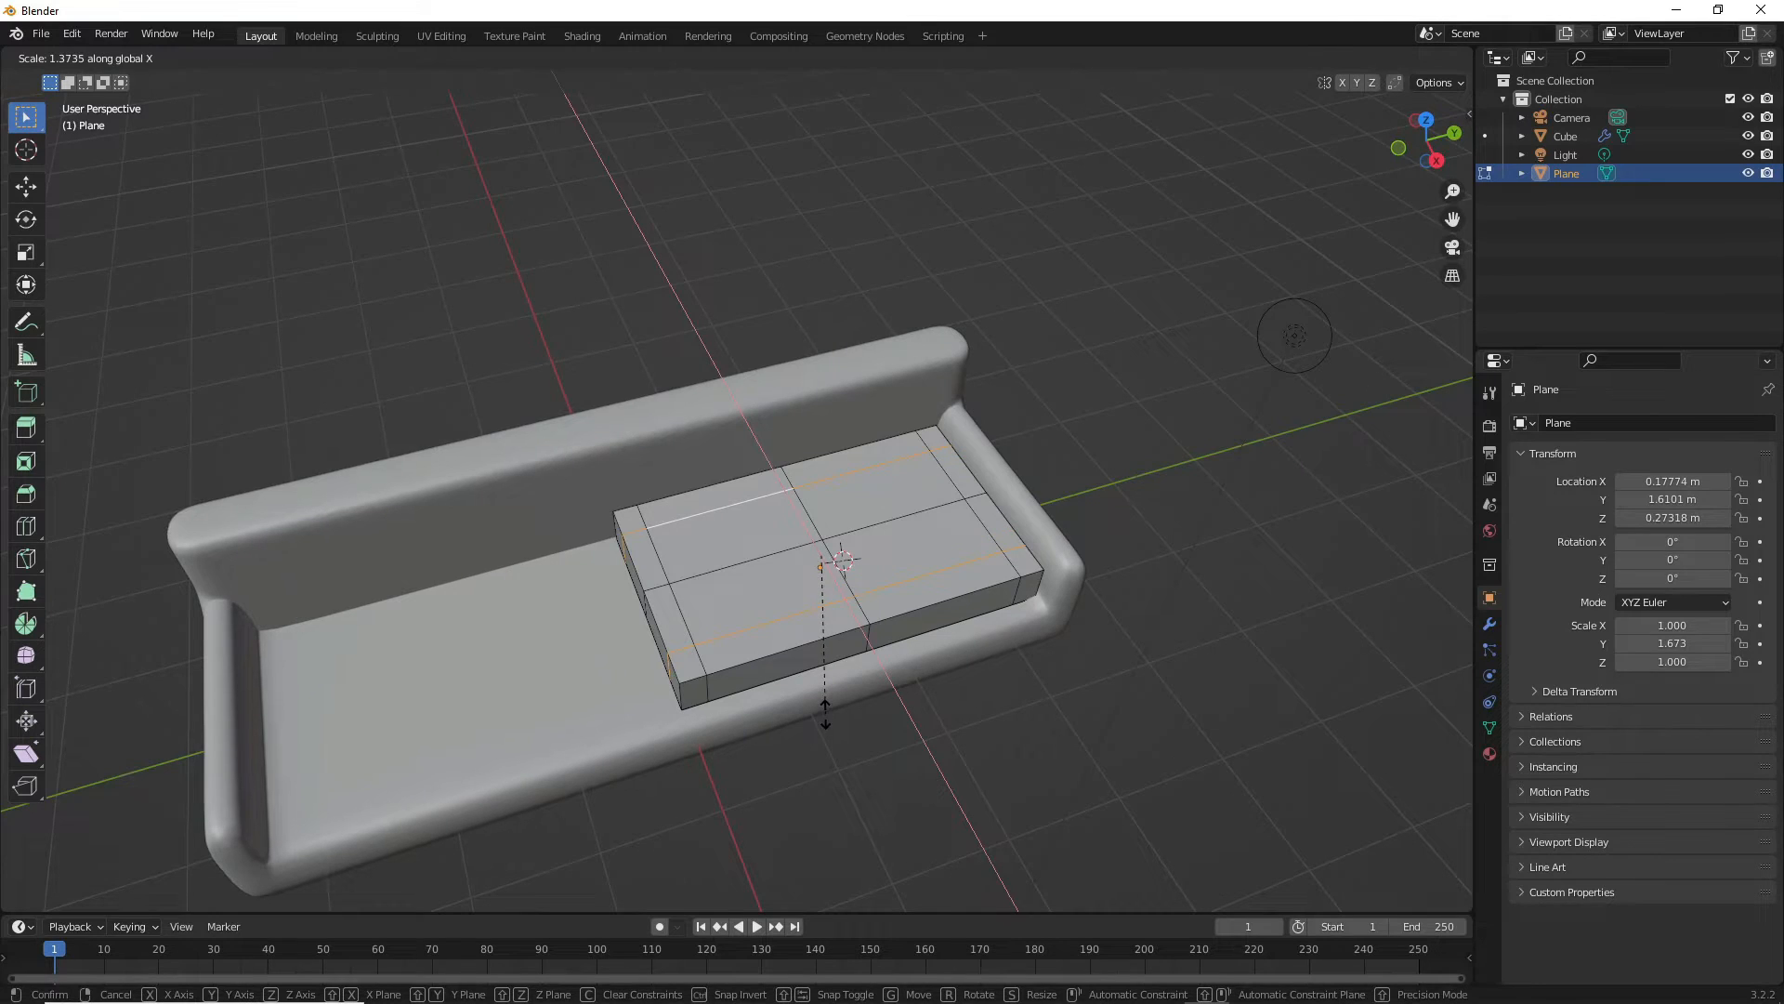
click(827, 711)
- Select the four large inner faces on the cushion's top and apply Poke Faces to them
mouse_move(827, 711)
middle_down()
mouse_move(868, 685)
mouse_move(844, 741)
mouse_move(844, 704)
middle_up()
key(3)
click(791, 559)
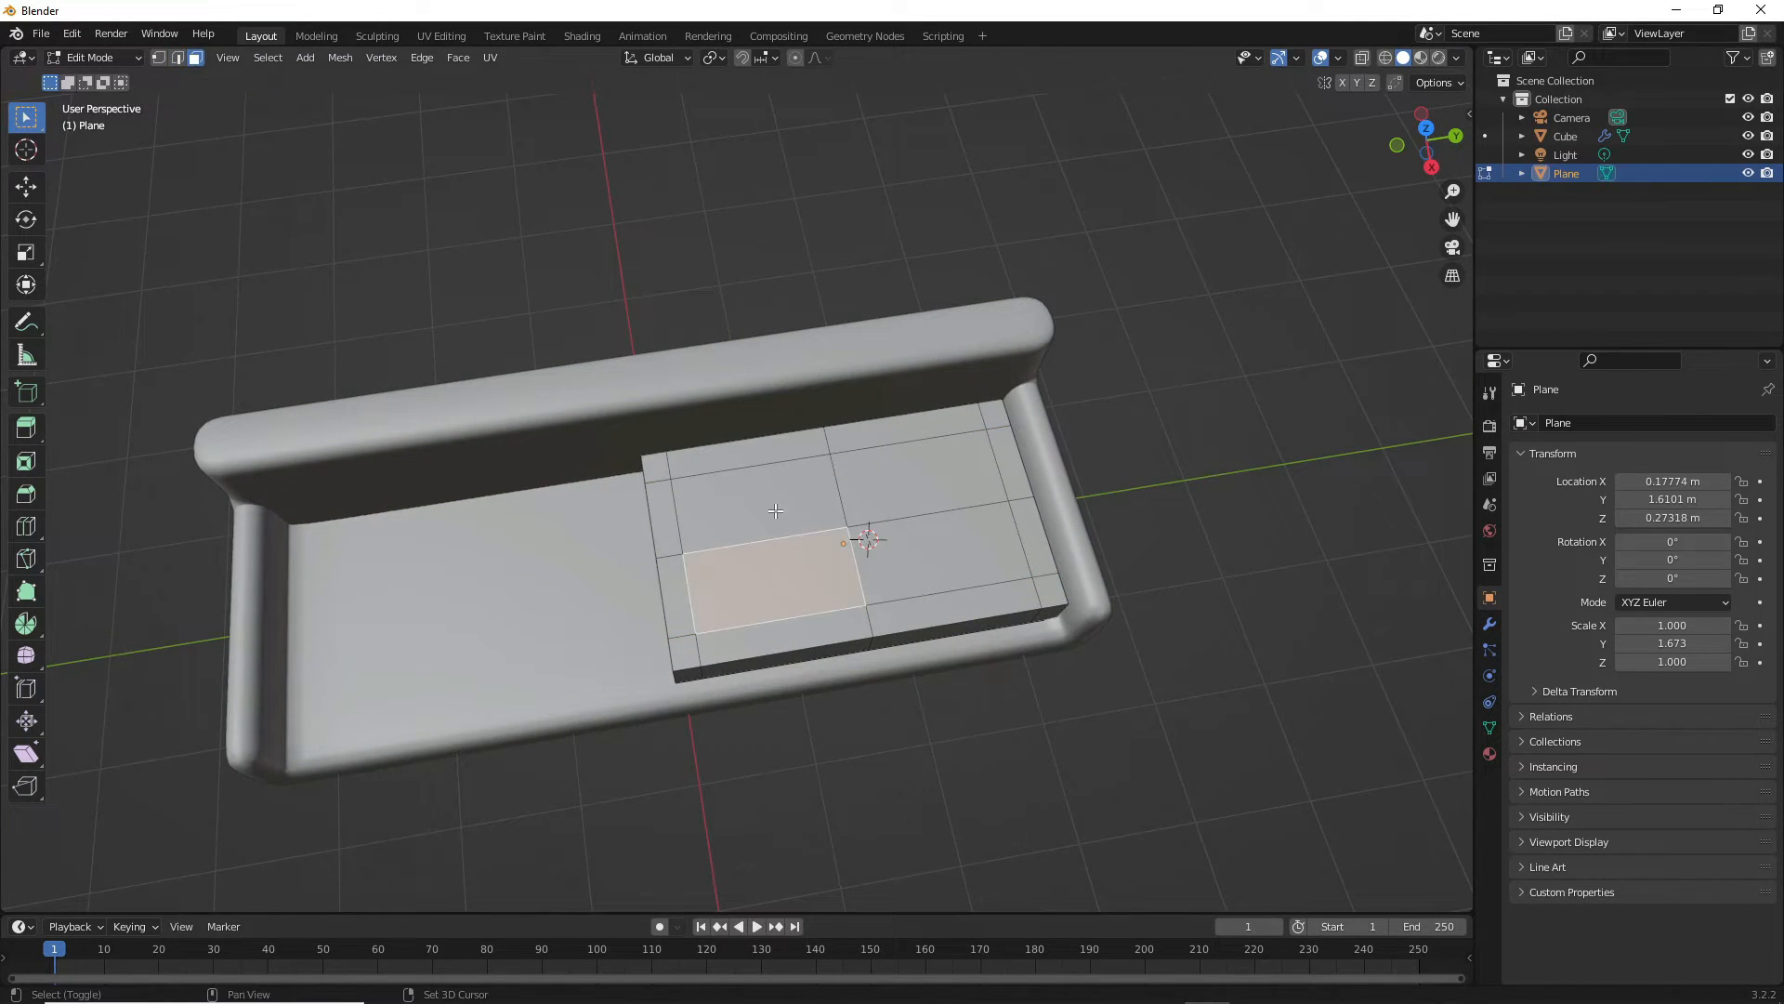
shift+click(758, 501)
shift+click(952, 479)
shift+click(939, 558)
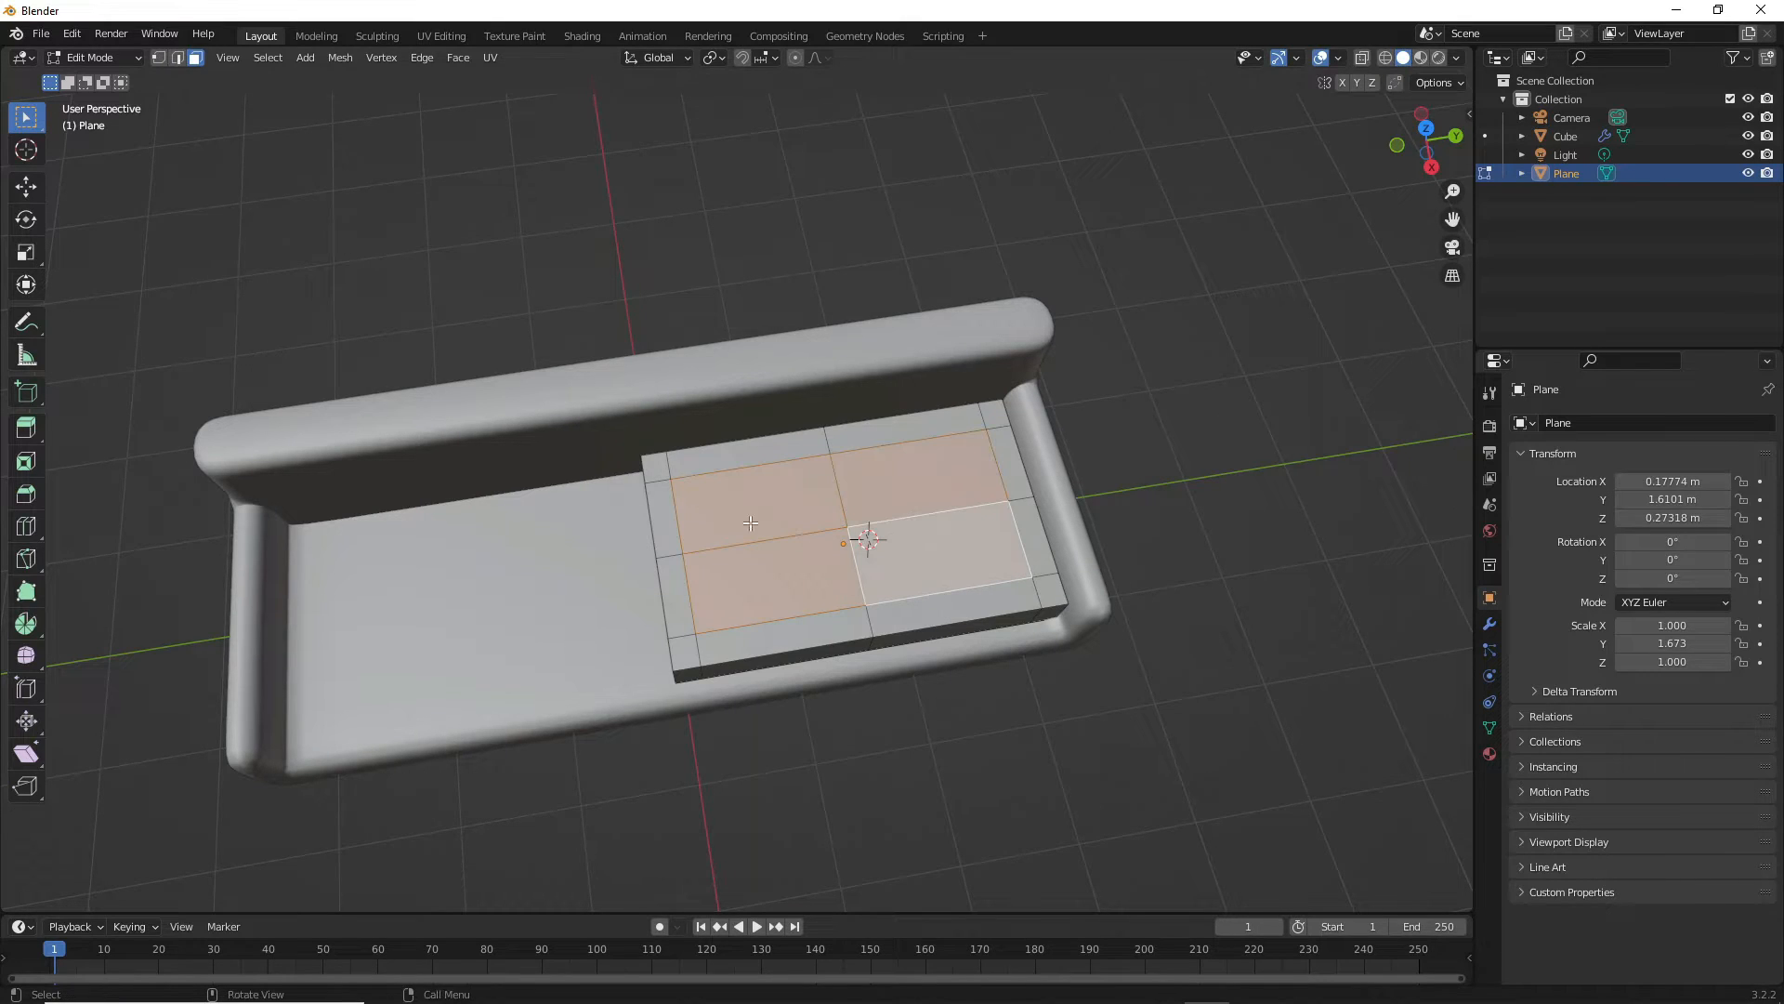
right_click(739, 482)
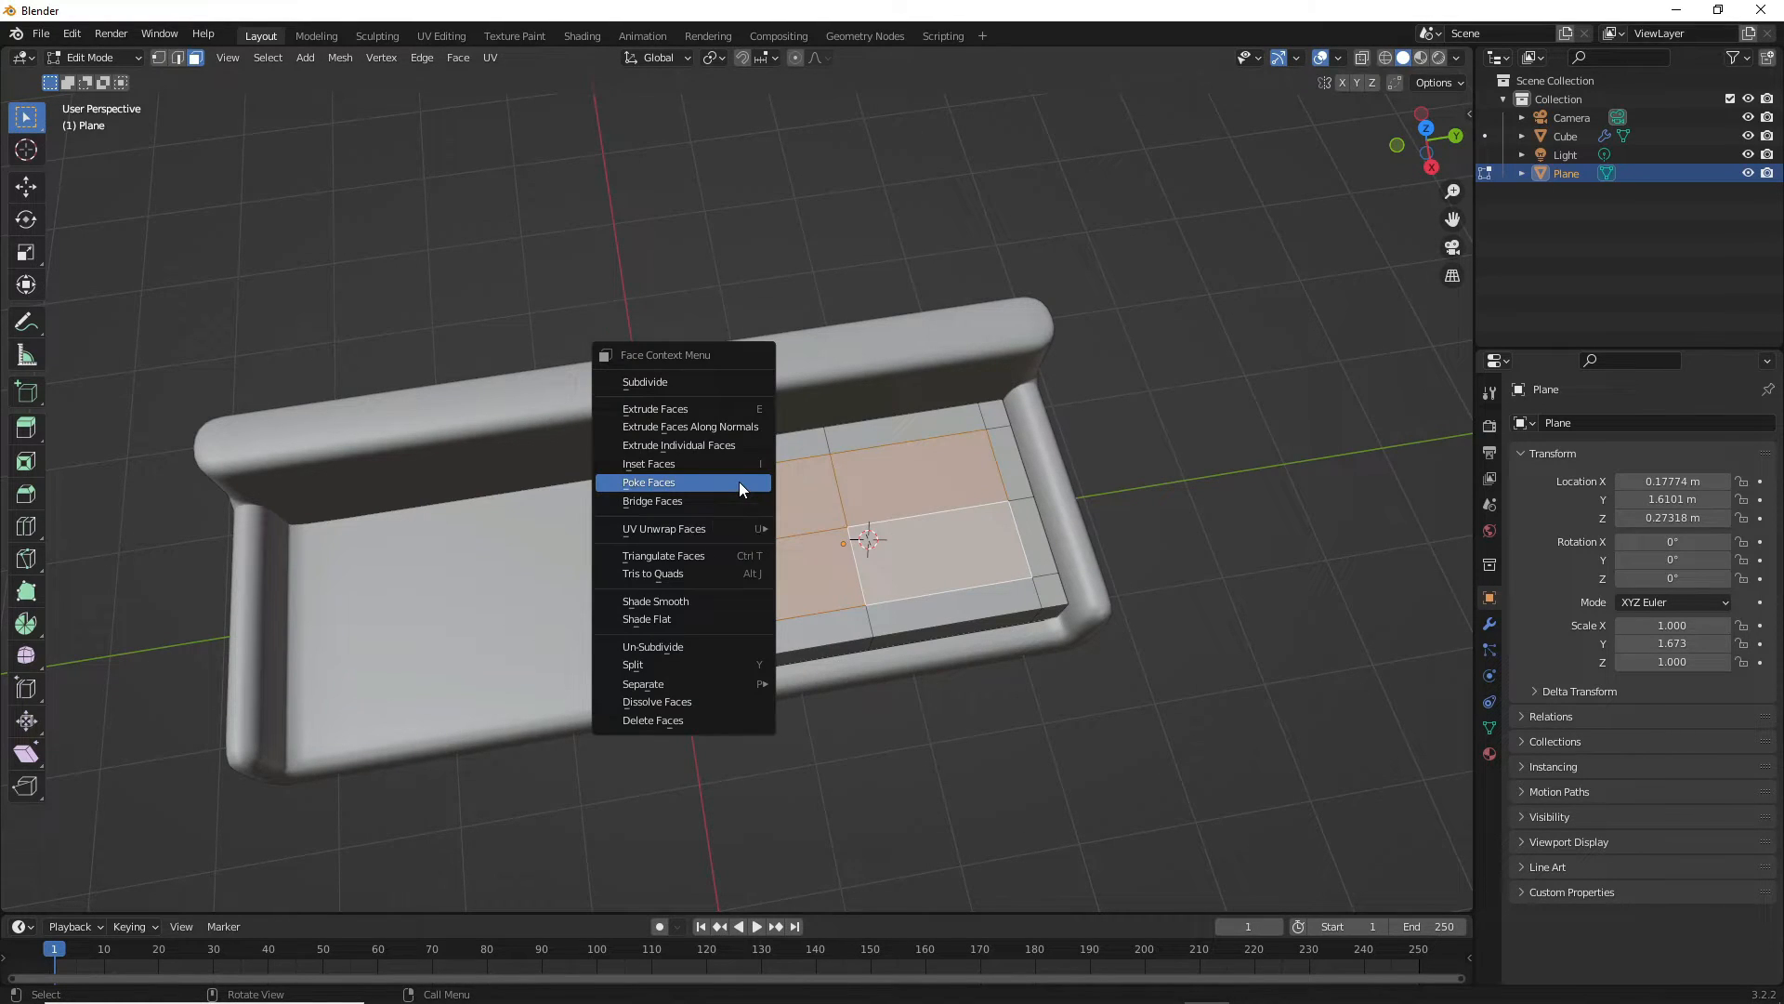
click(739, 482)
- Select the centre vertices of the four poked faces and bevel them as vertices into small four-sided faces
middle_drag(894, 757, 905, 740)
click(905, 740)
key(1)
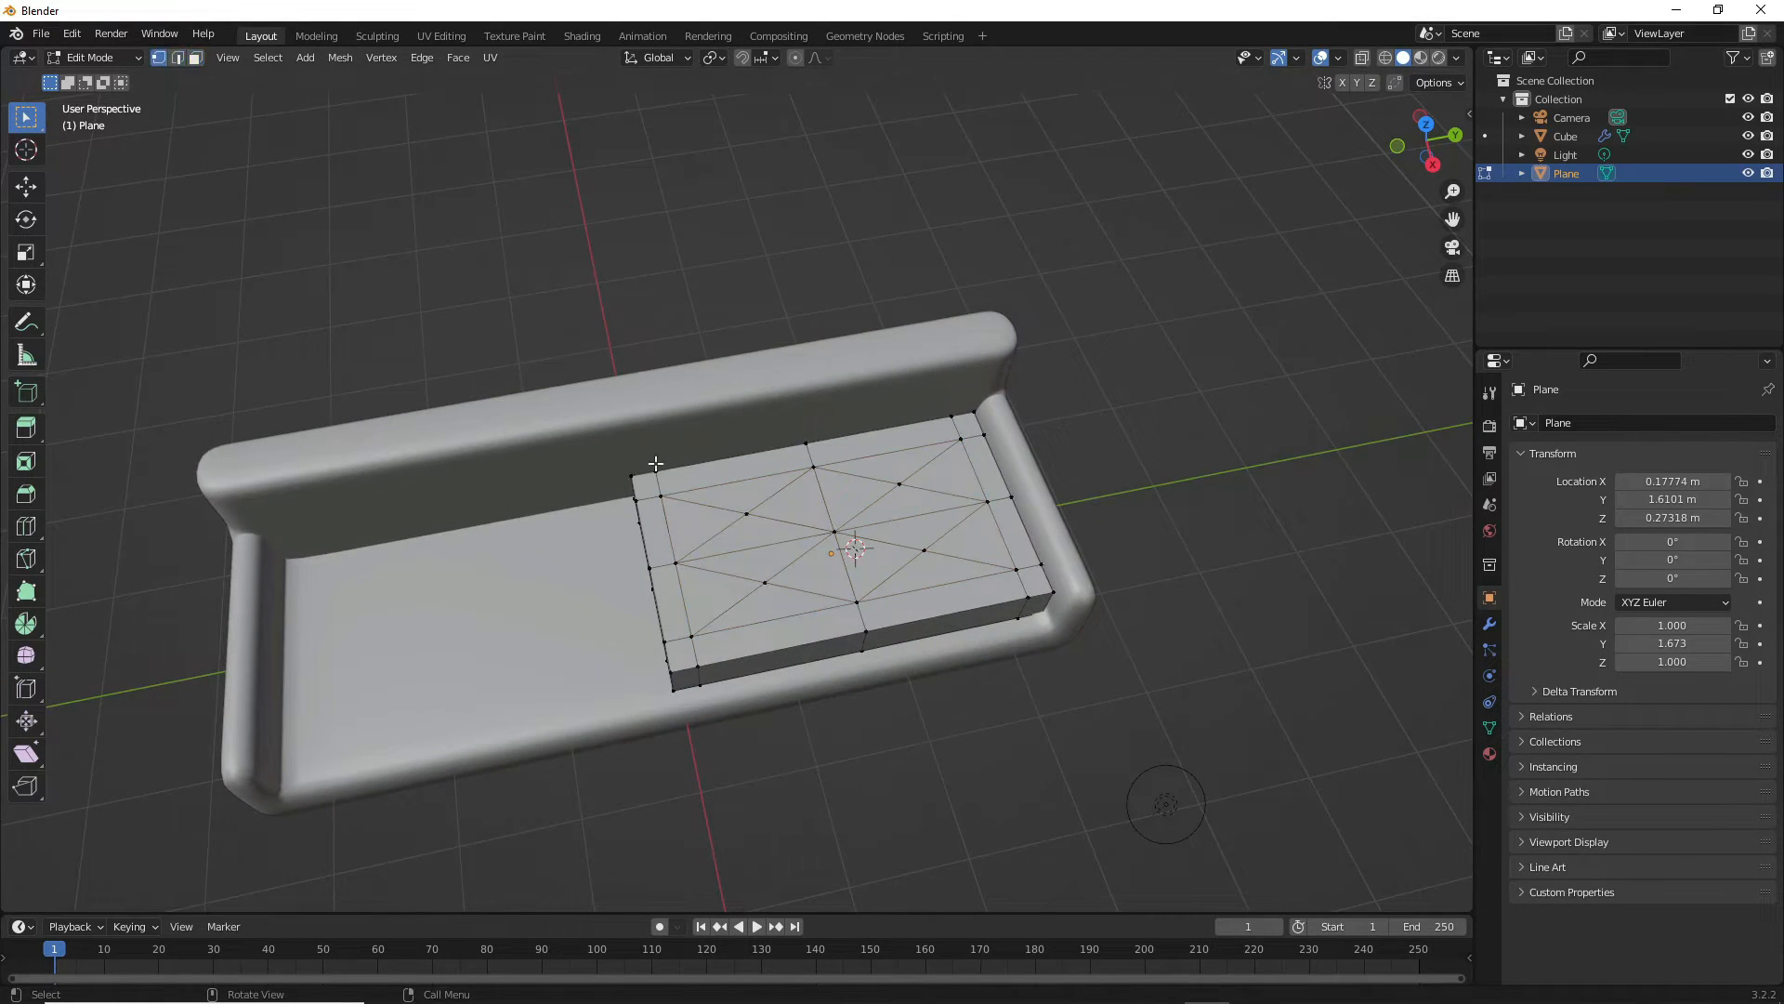
shift+click(900, 484)
shift+click(923, 550)
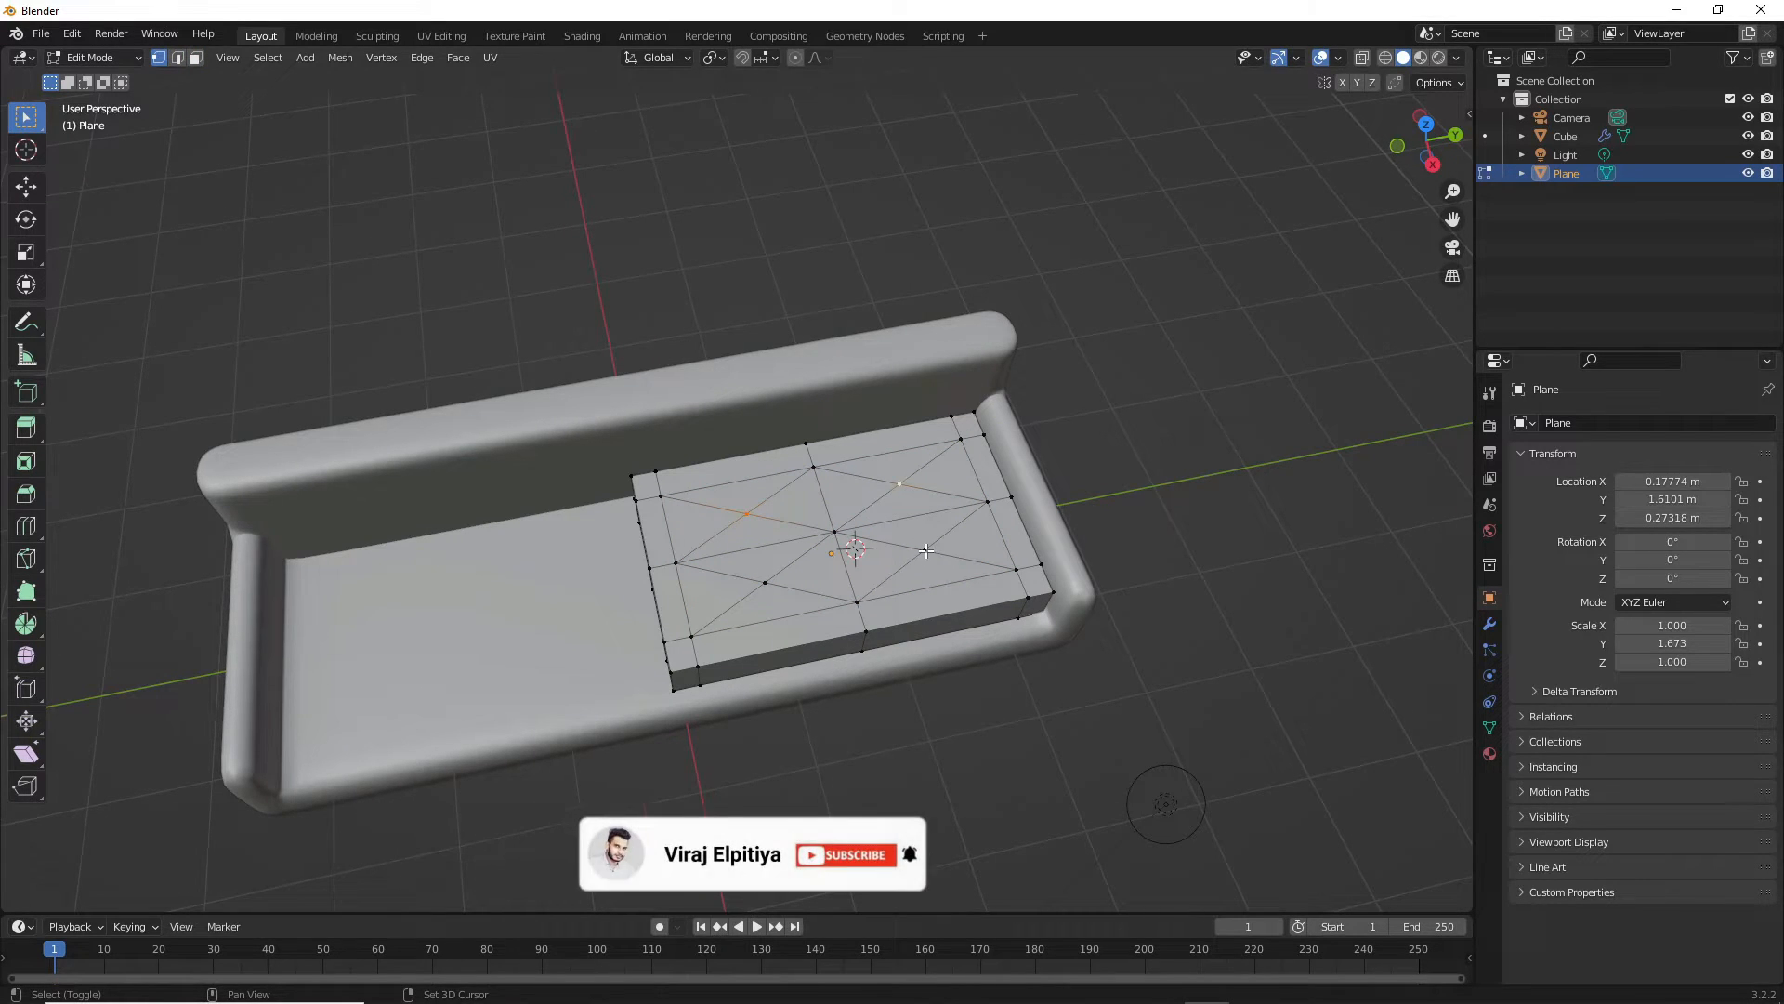
shift+click(766, 584)
key(ctrl+b)
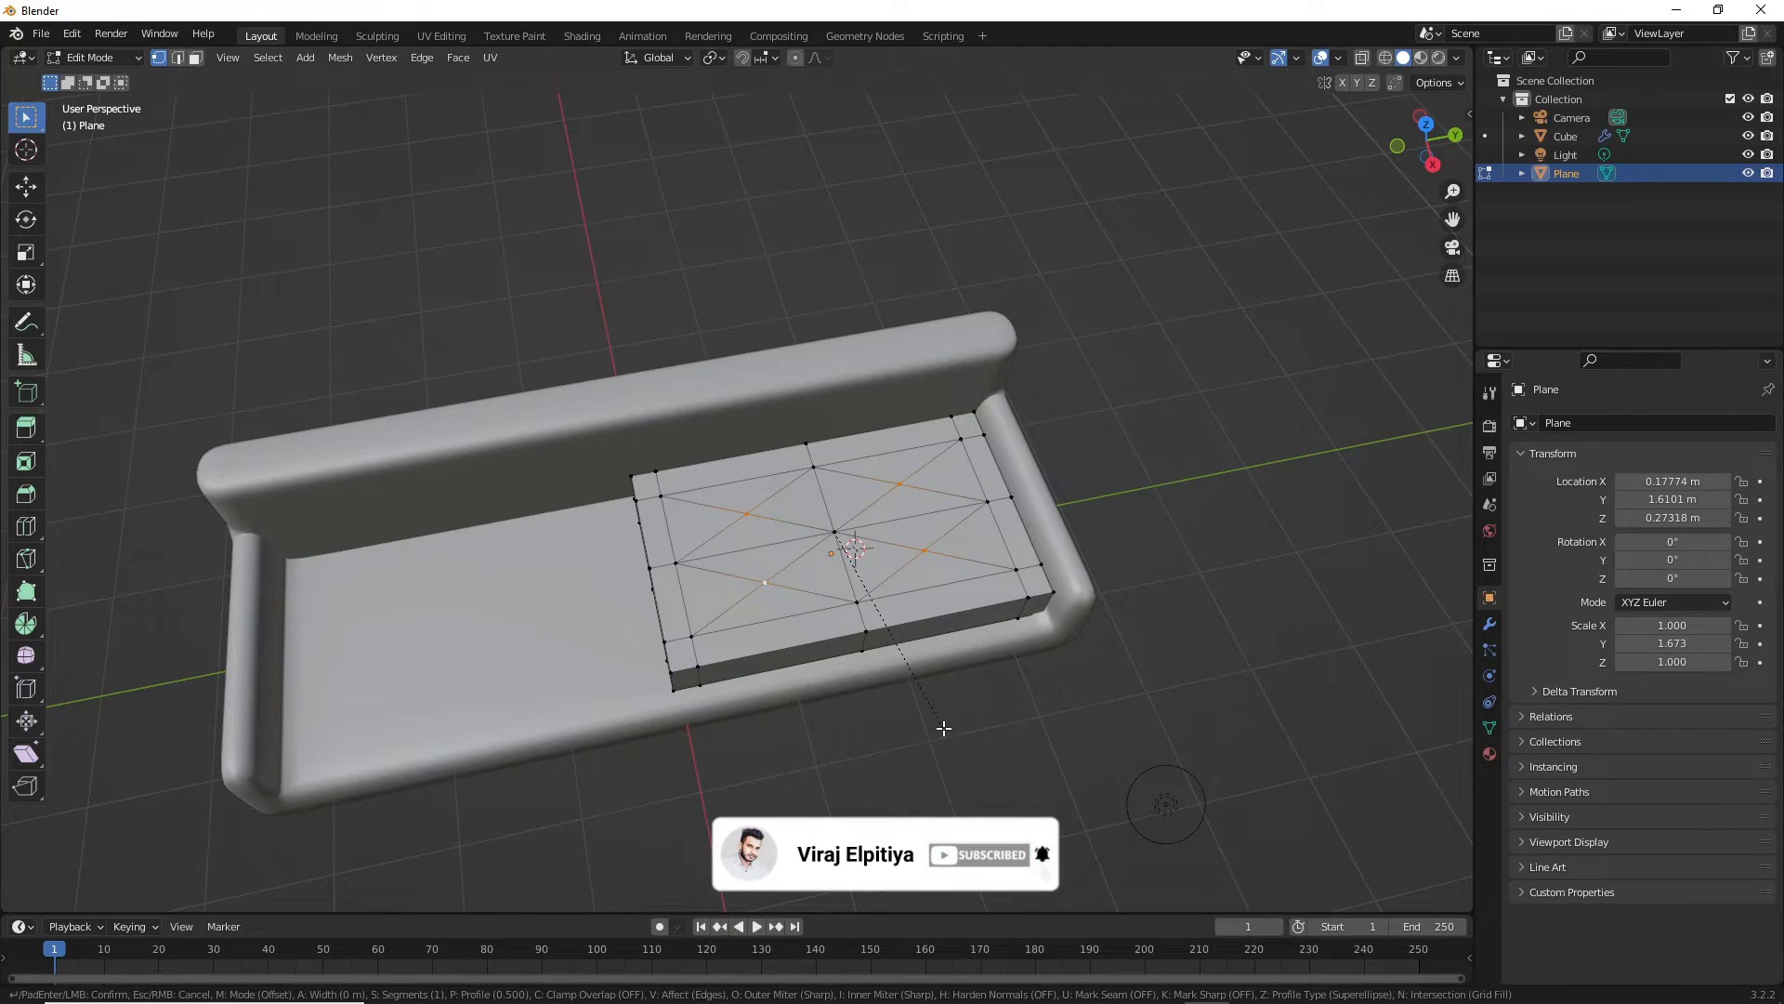
key(v)
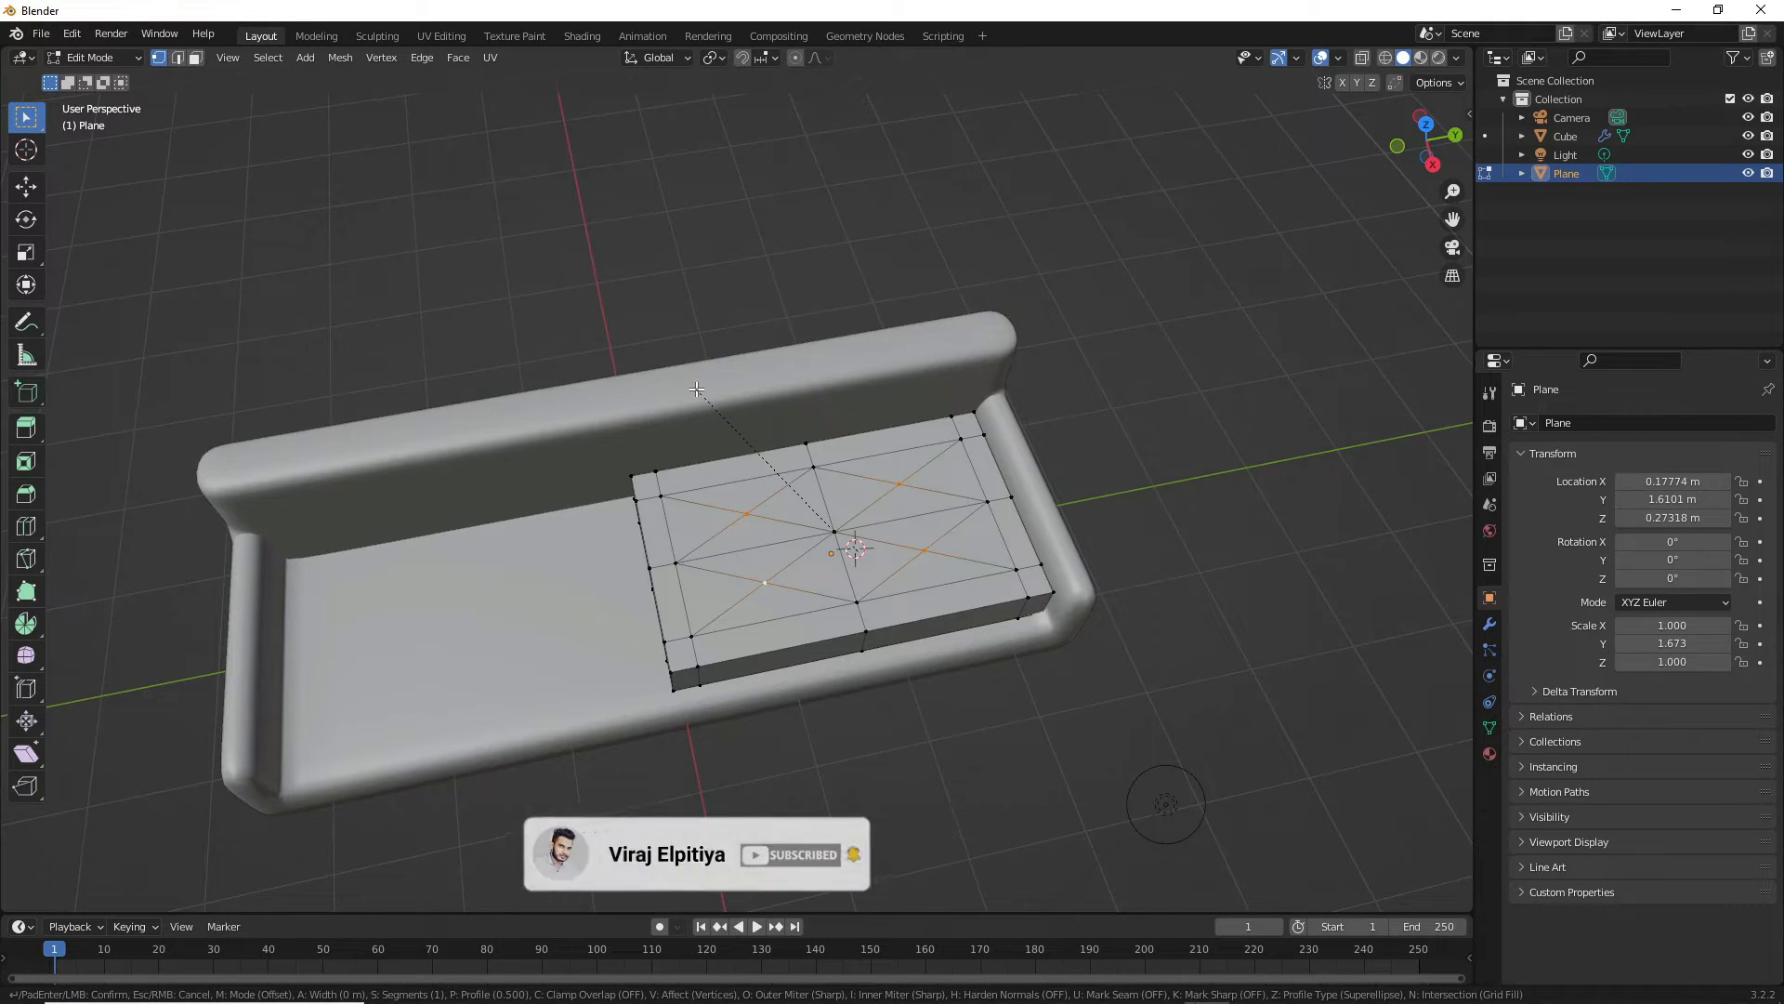
click(749, 298)
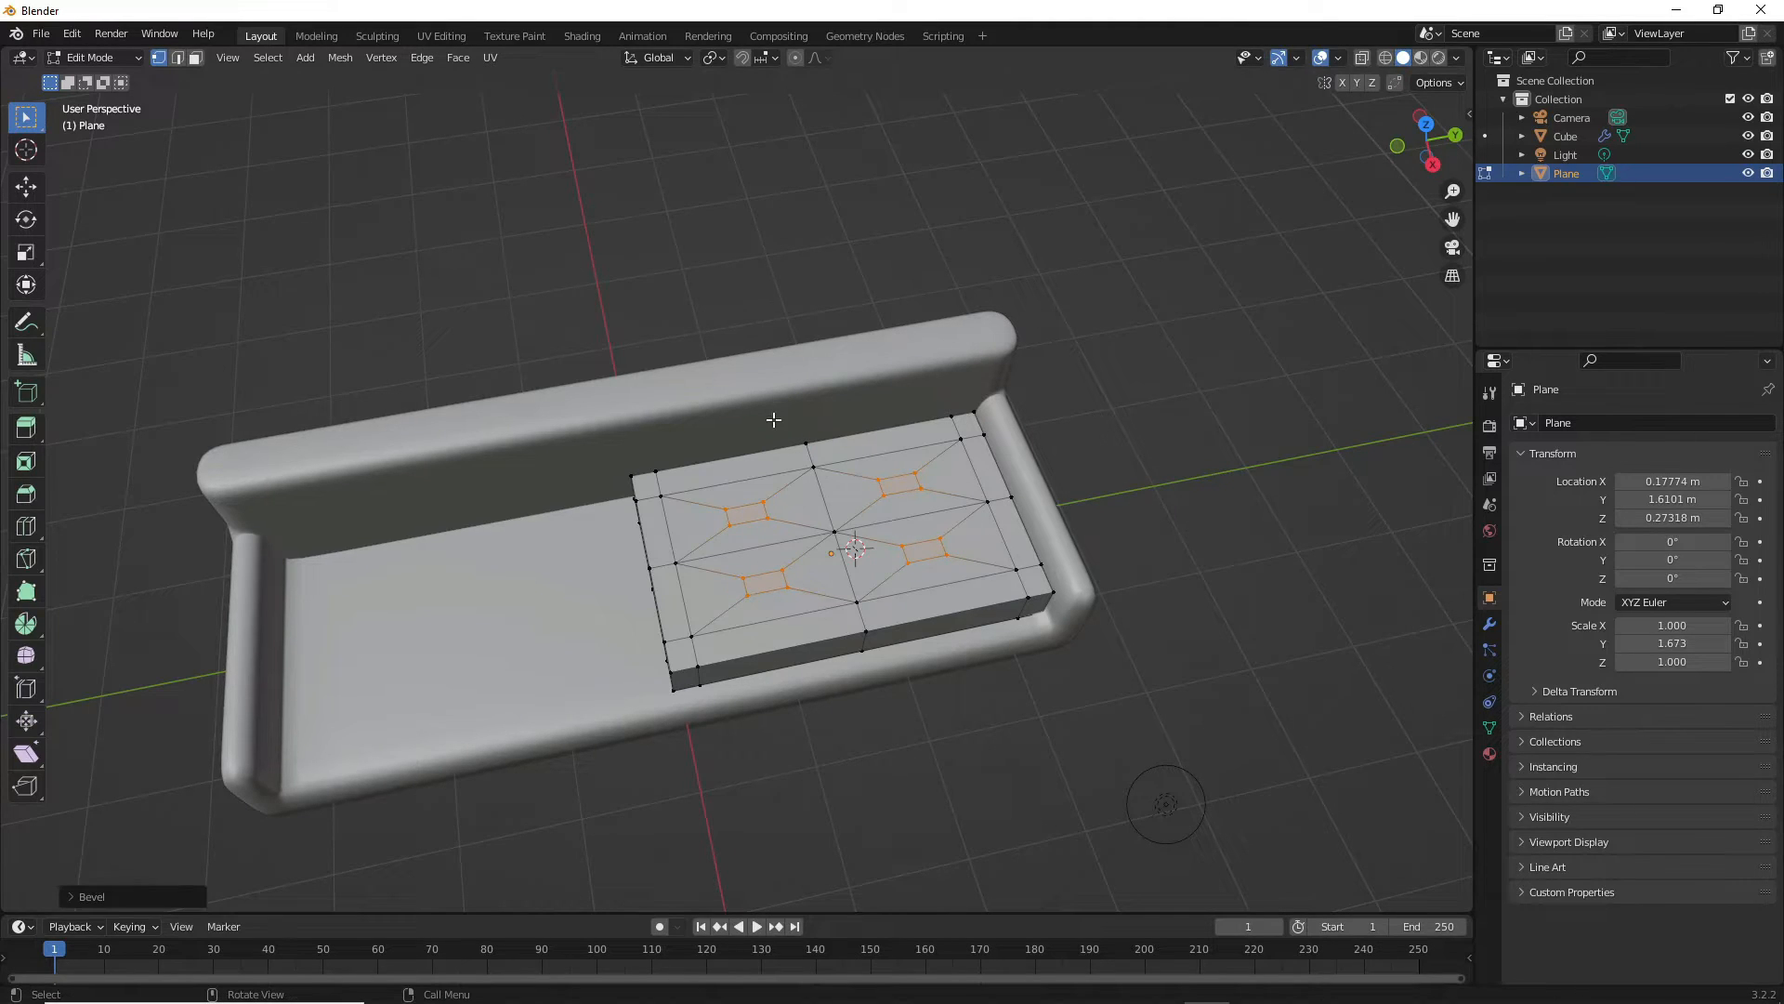
- Set the pivot point to Individual Origins, narrow the four small faces along Y, and enlarge them uniformly by about 1.25
click(722, 59)
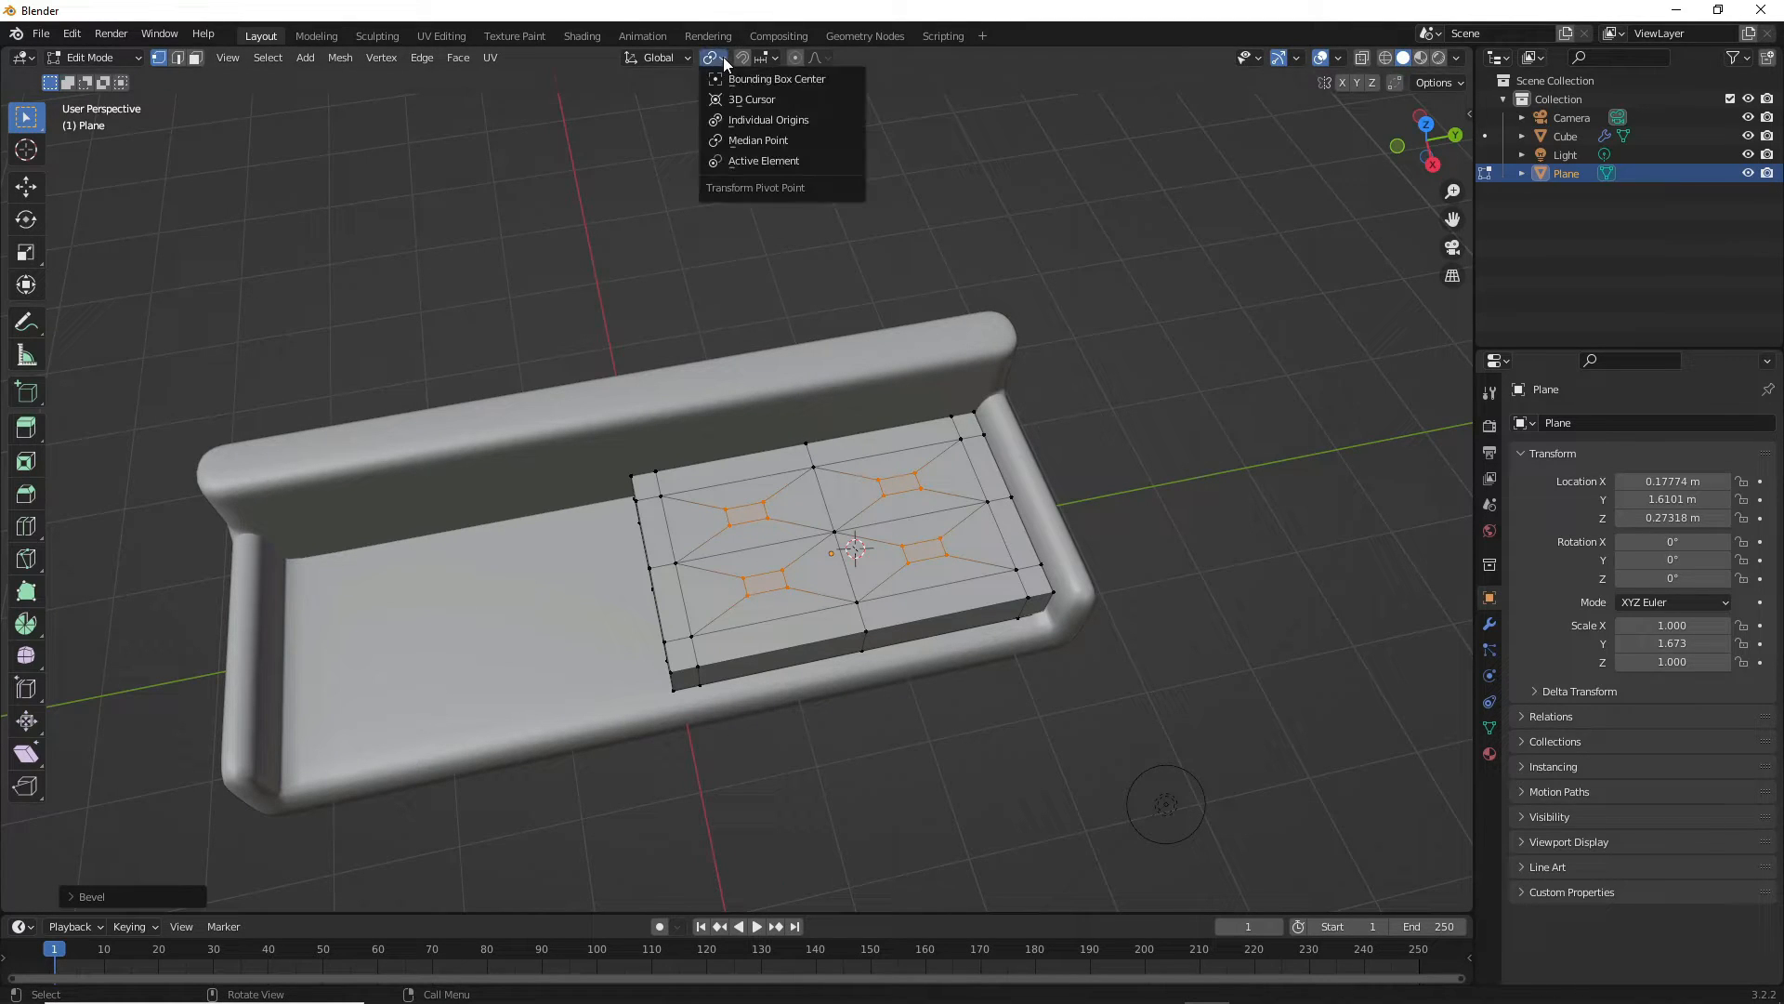
click(750, 121)
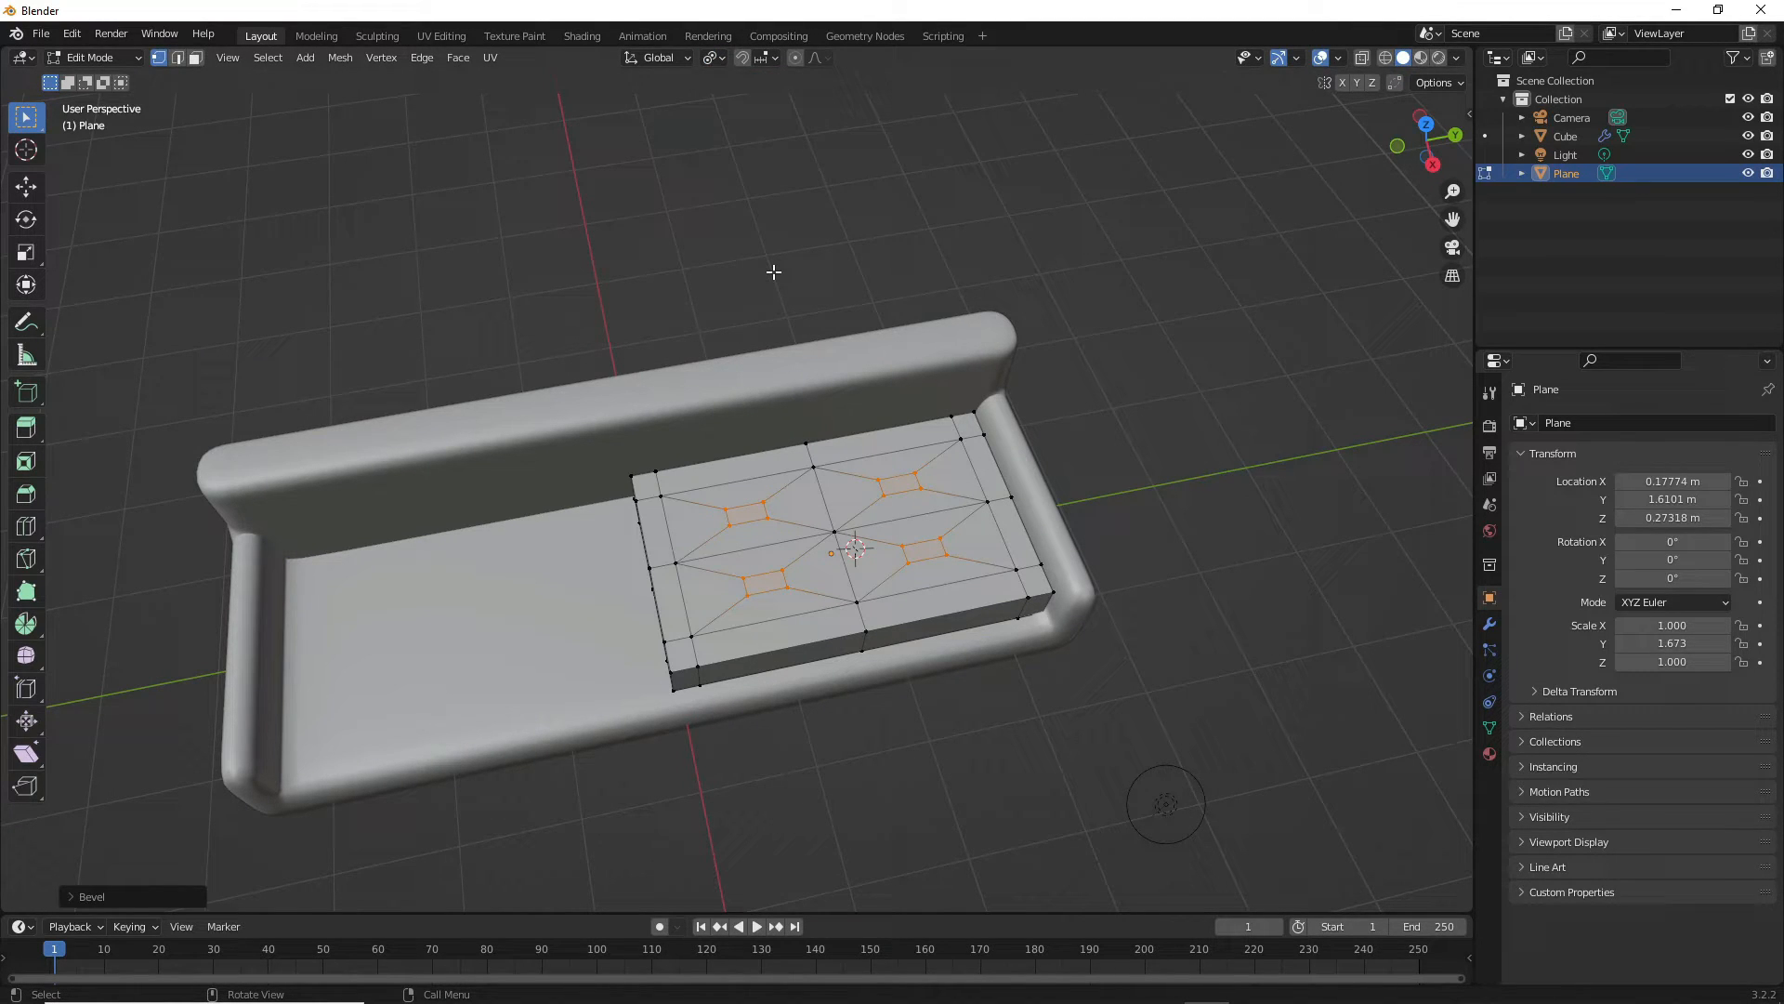
key(s)
key(y)
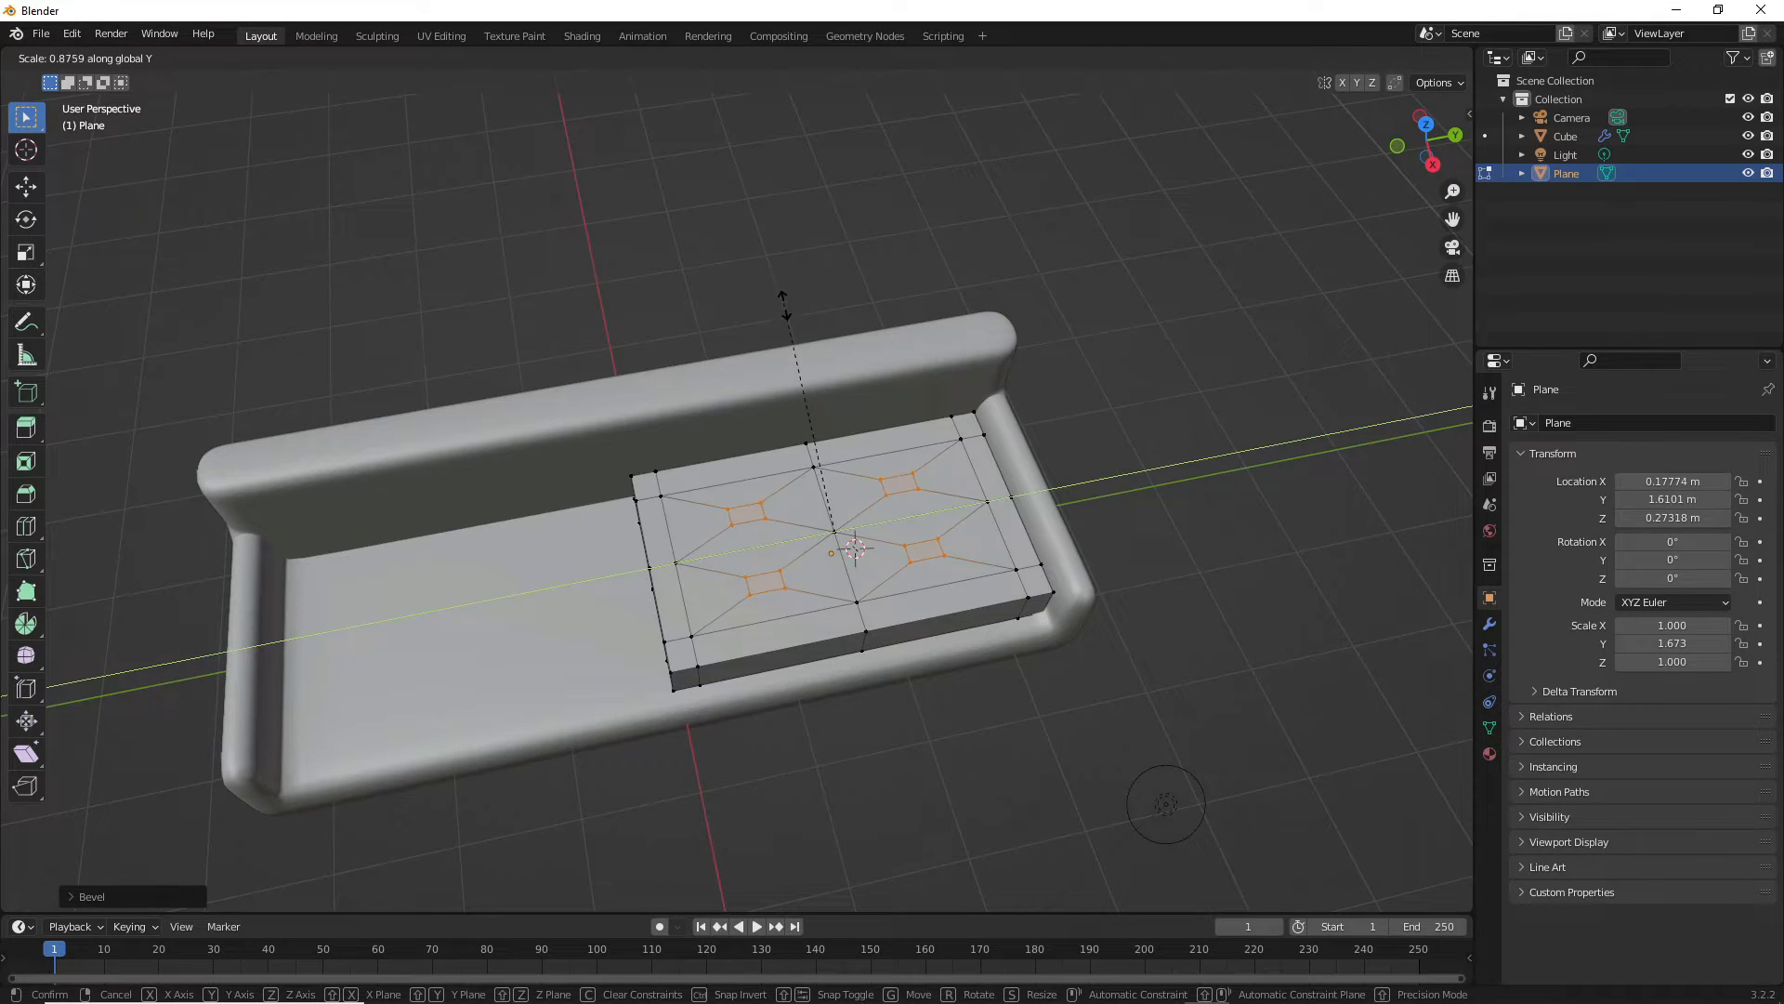
click(796, 357)
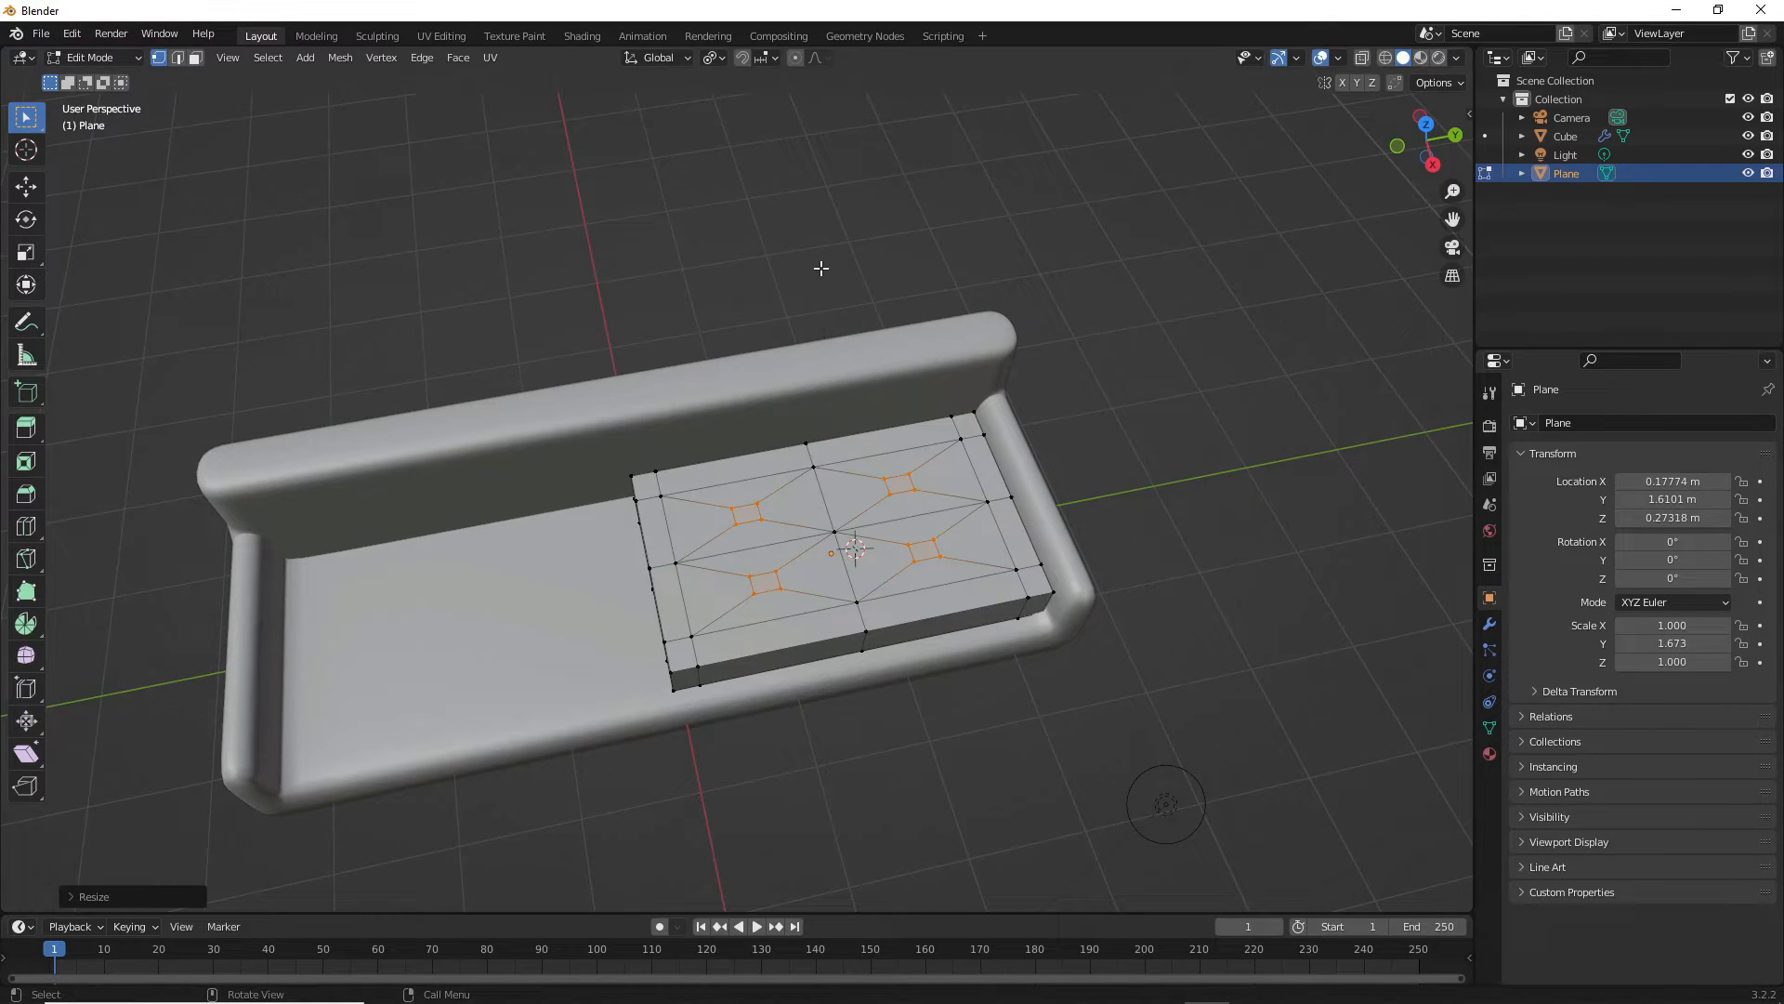
key(s)
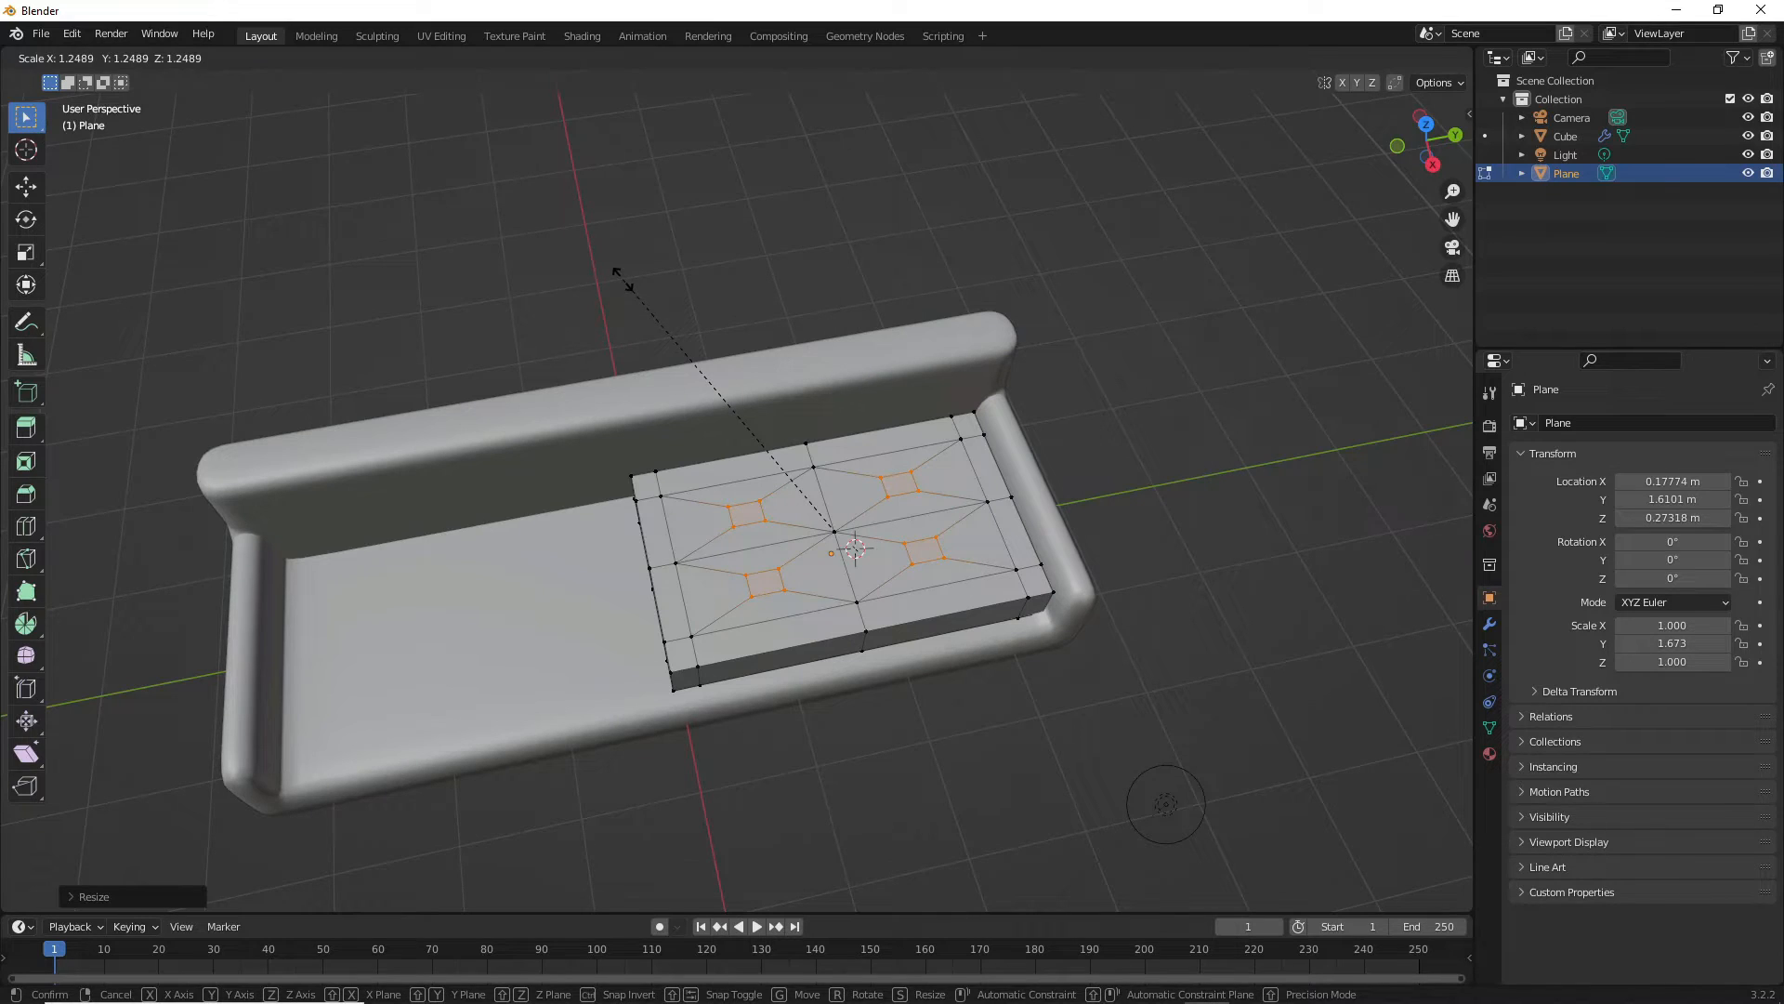
click(623, 279)
- Lower the four small faces by about 0.24 m along Z to form tufted dimples in the cushion
middle_drag(790, 451, 814, 483)
key(g)
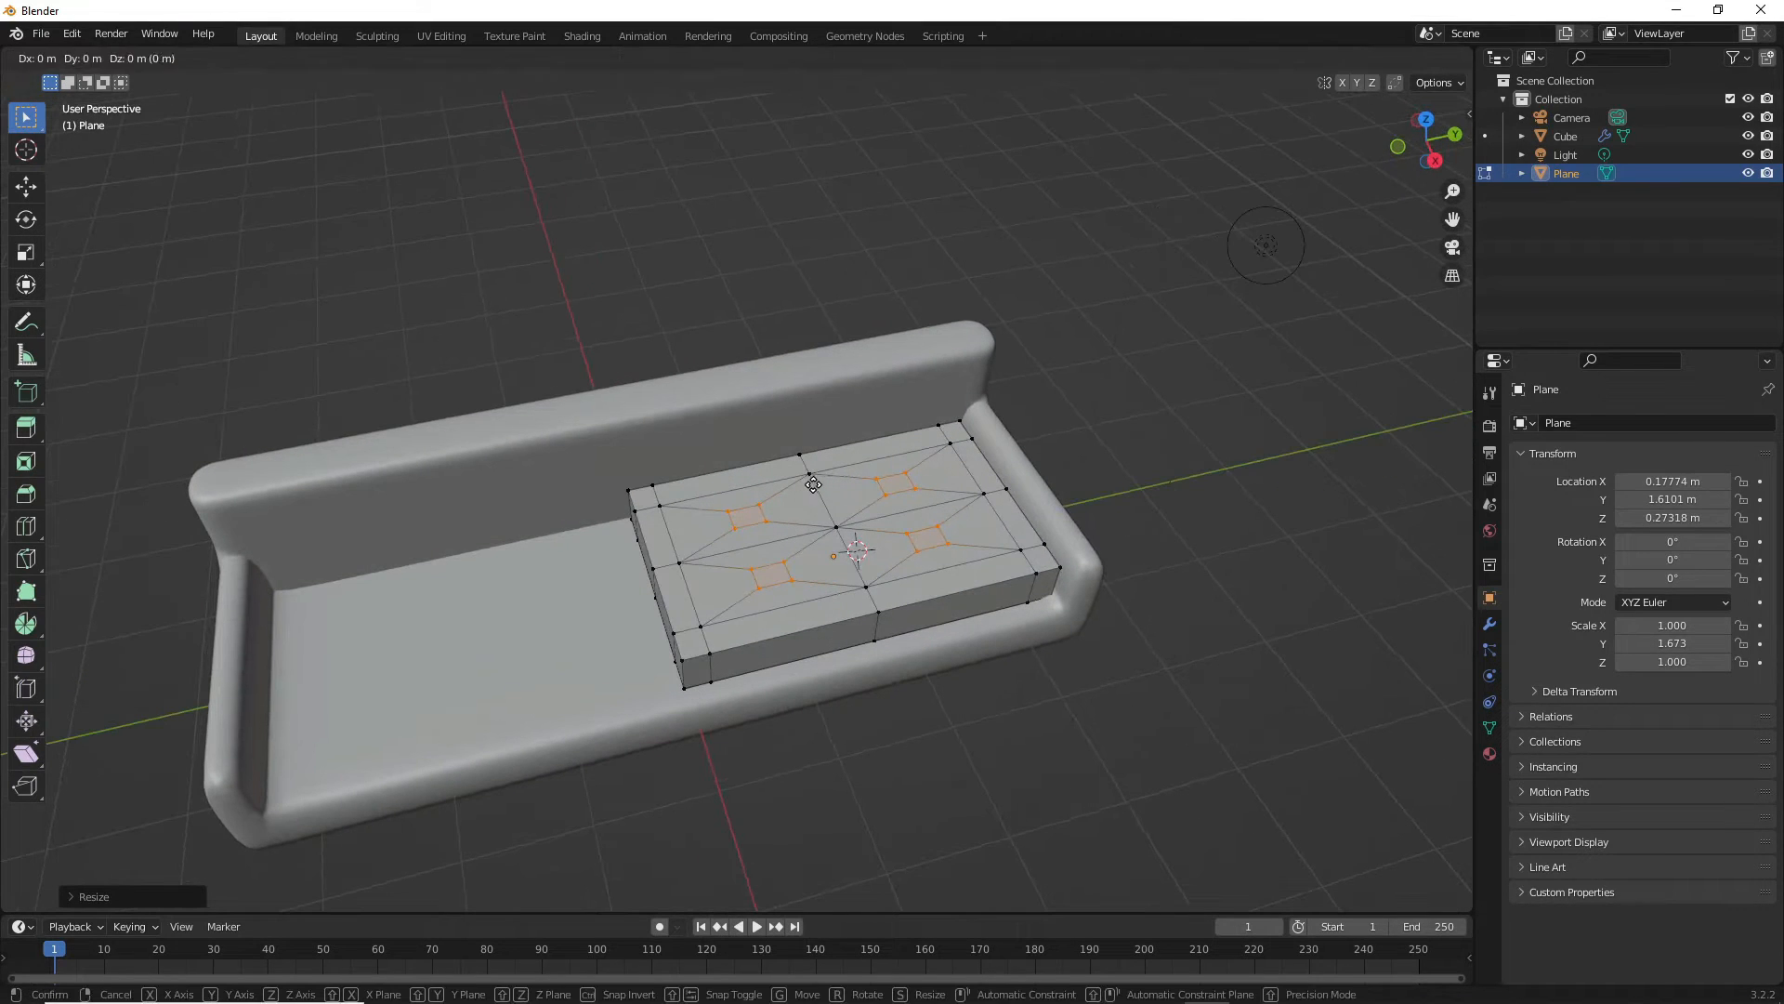
key(z)
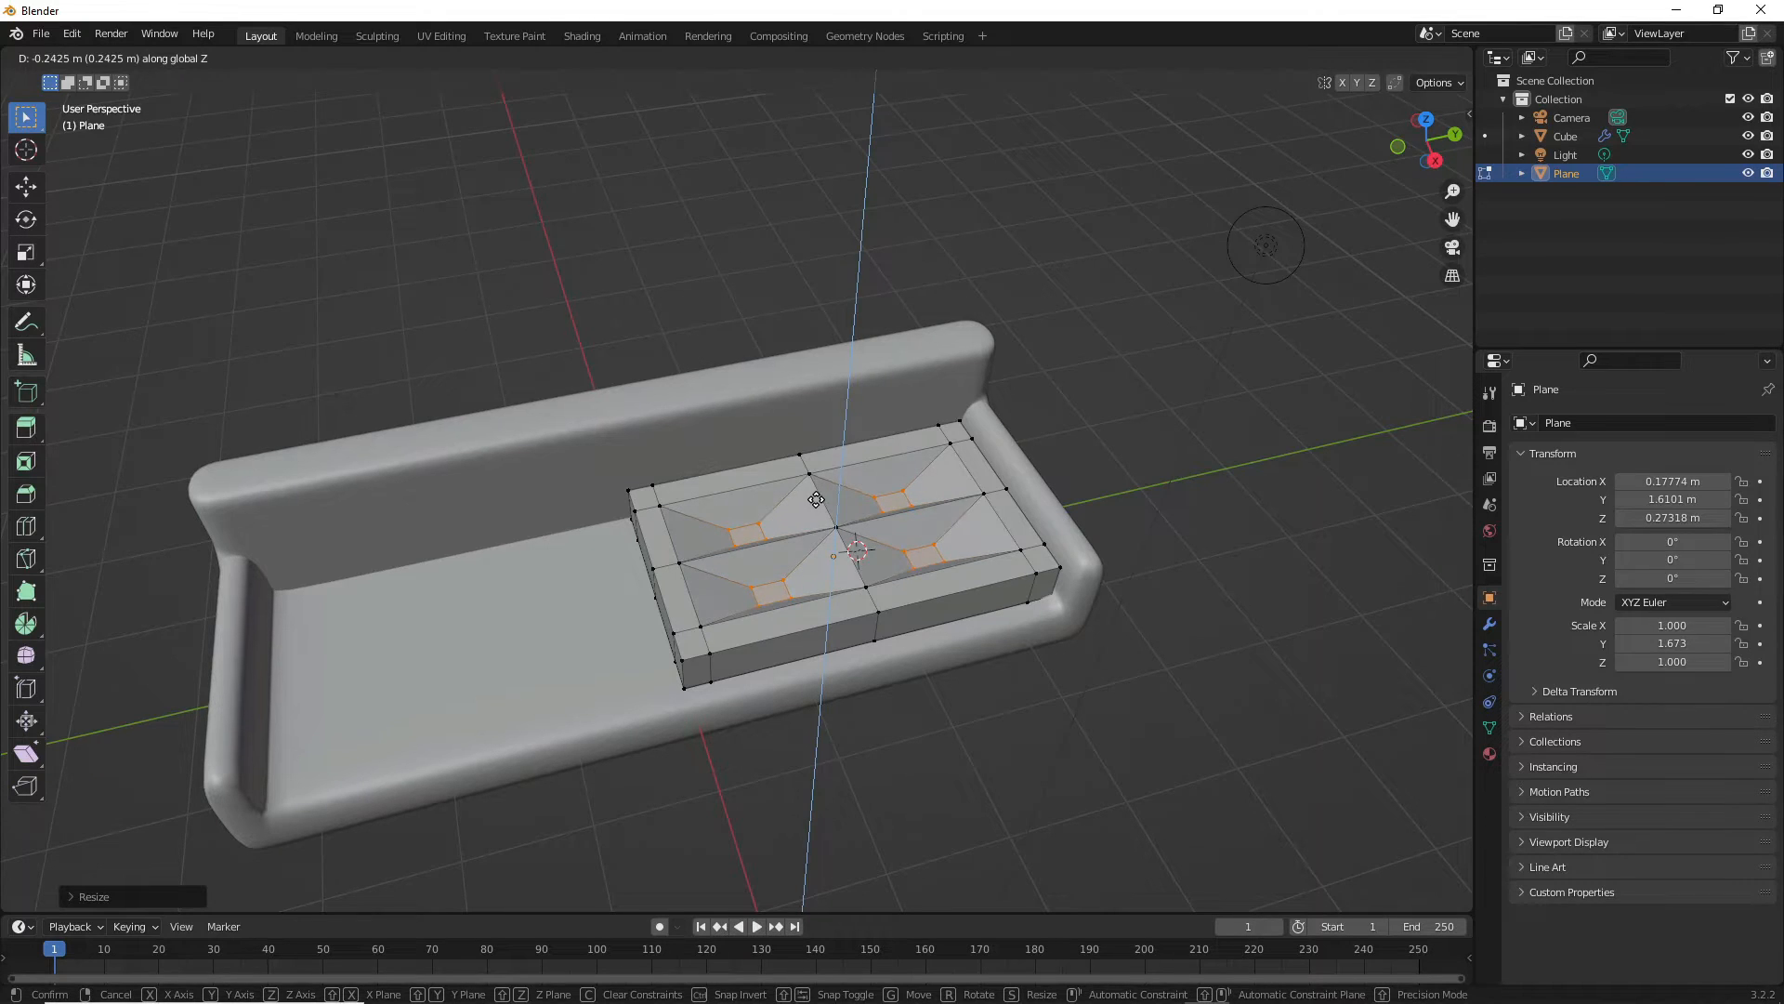
click(816, 500)
- Grow the selection from the dimples to the four surrounding inset faces and raise them about 0.12 m along Z
middle_drag(815, 500, 801, 572)
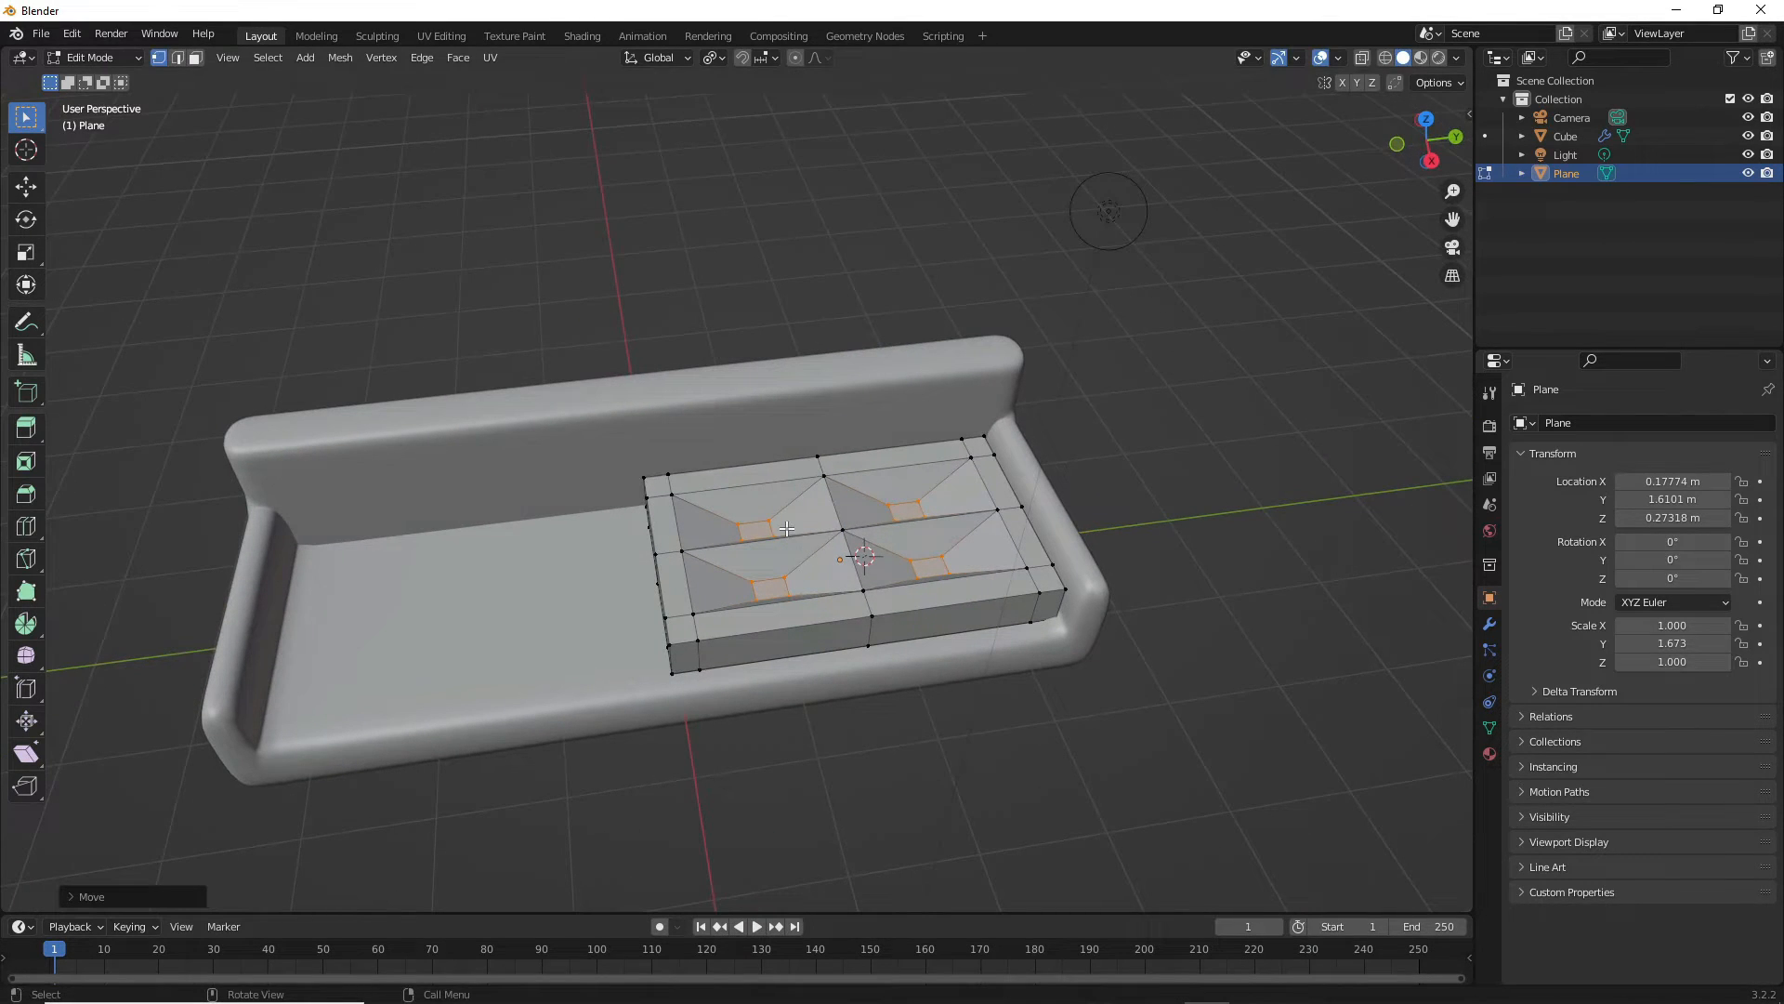
key(ctrl+KP_Add)
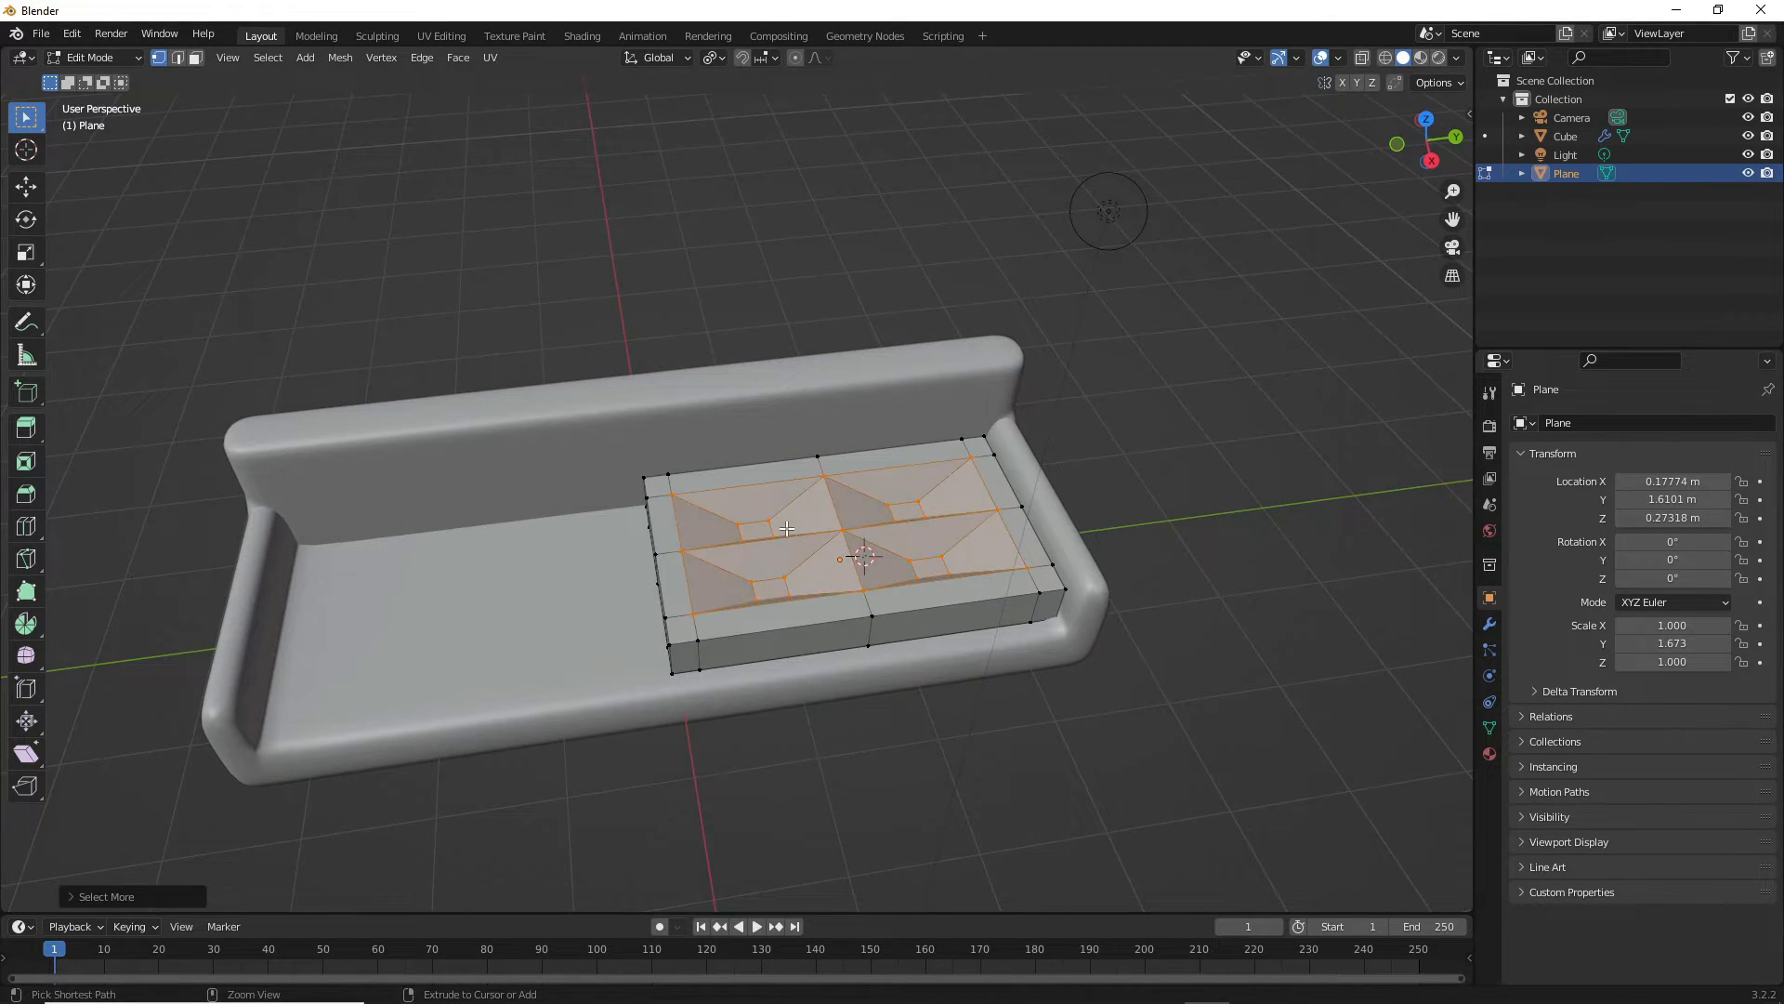
key(g)
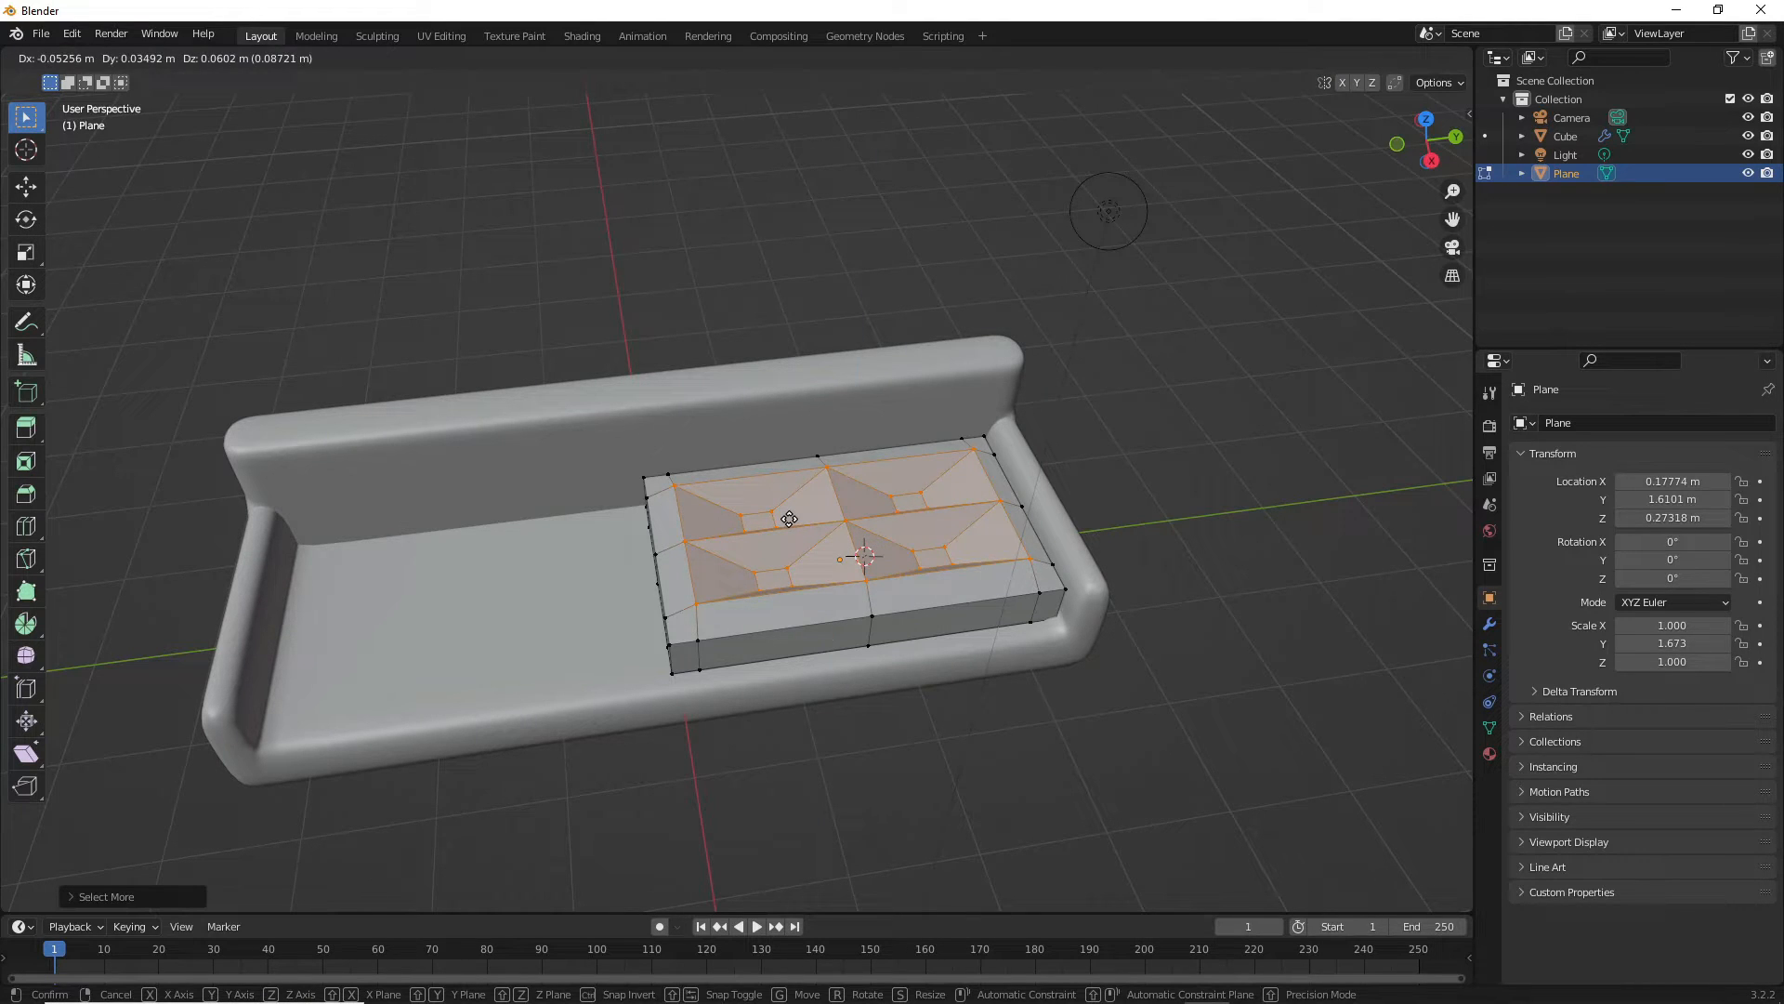
key(z)
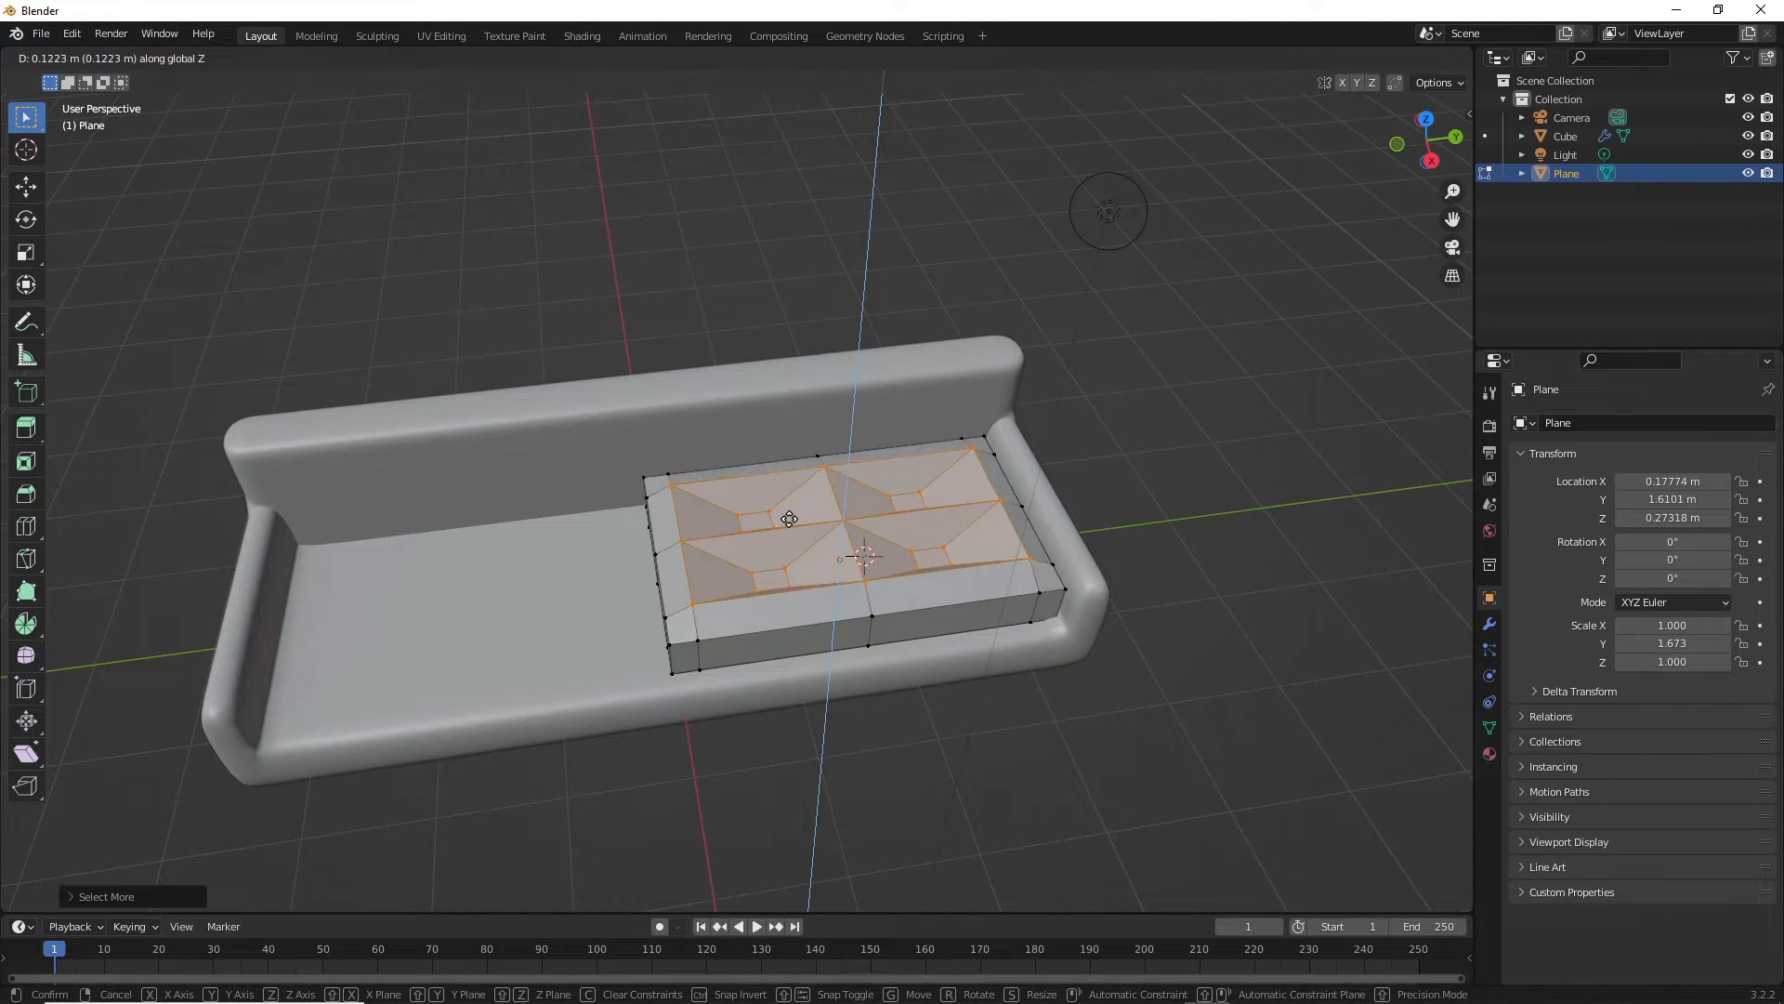
click(789, 519)
- Leave Edit Mode, give the cushion a level 2 subdivision surface, and shade it smooth
key(Tab)
middle_drag(789, 519, 833, 692)
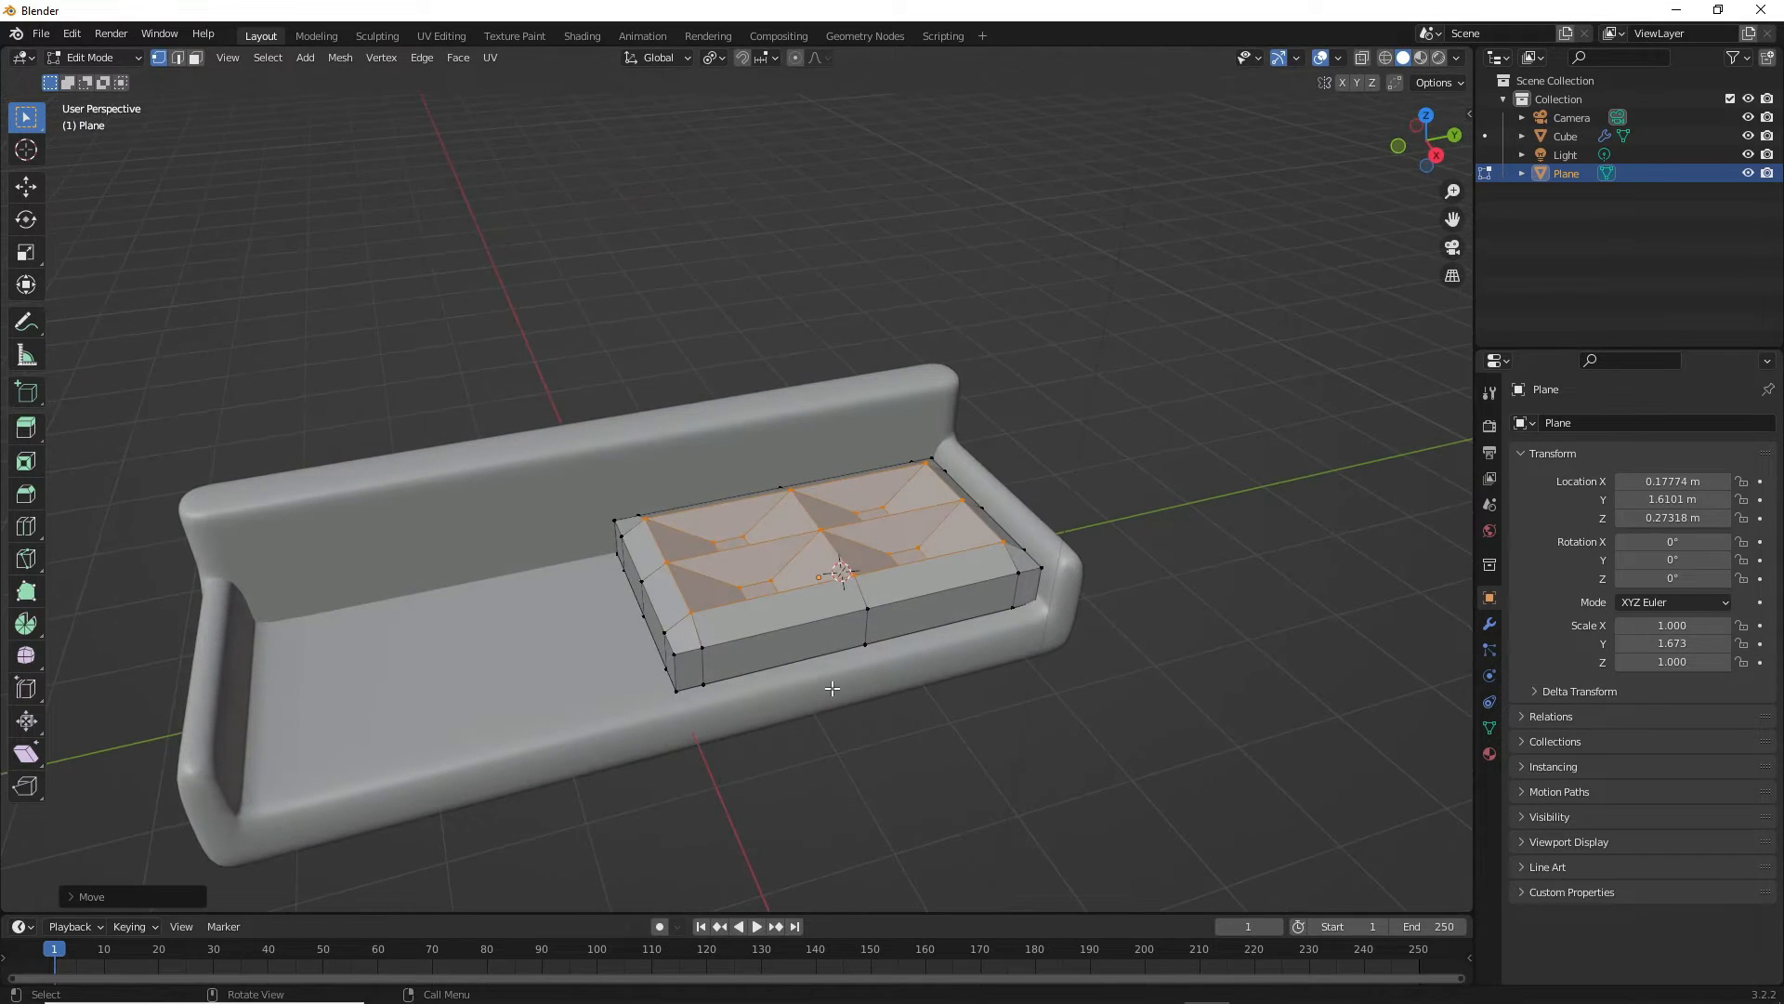
key(ctrl+2)
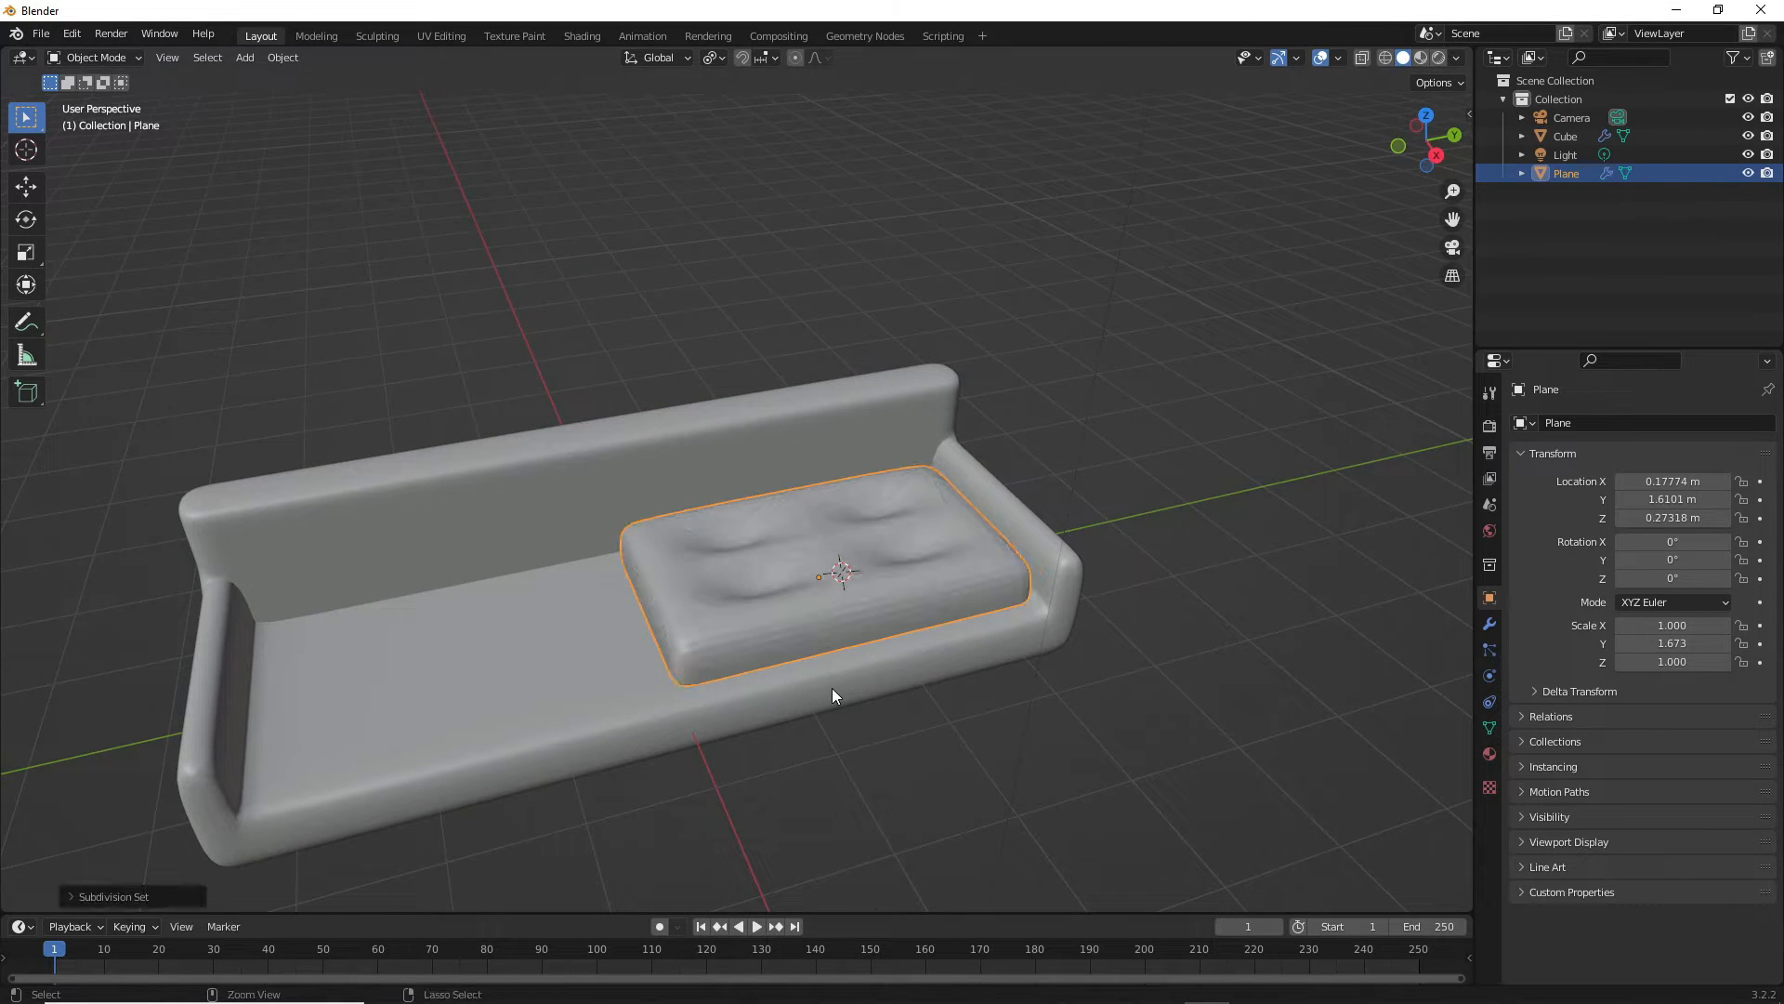
right_click(829, 528)
click(824, 531)
- Duplicate the tufted cushion and move the copy along Y to about -1.68 m, onto the empty half of the seat
mouse_move(850, 645)
middle_down()
mouse_move(825, 708)
mouse_move(838, 654)
middle_up()
key(shift+d)
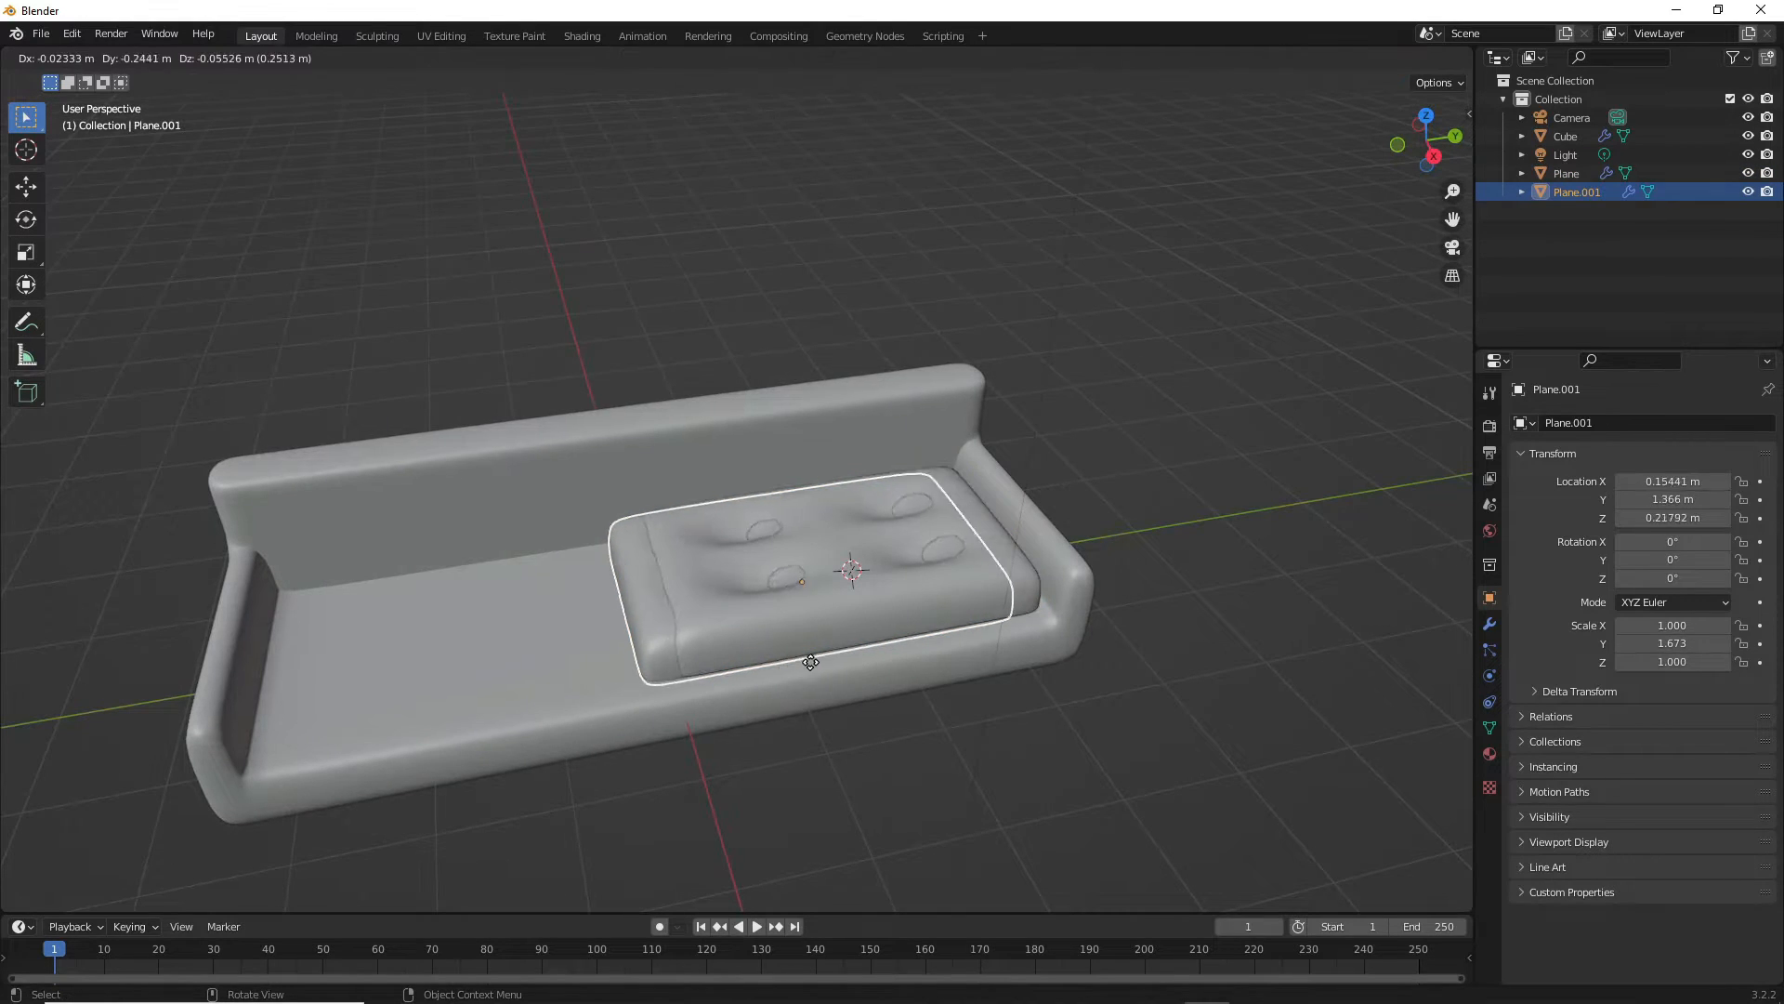
key(x)
key(y)
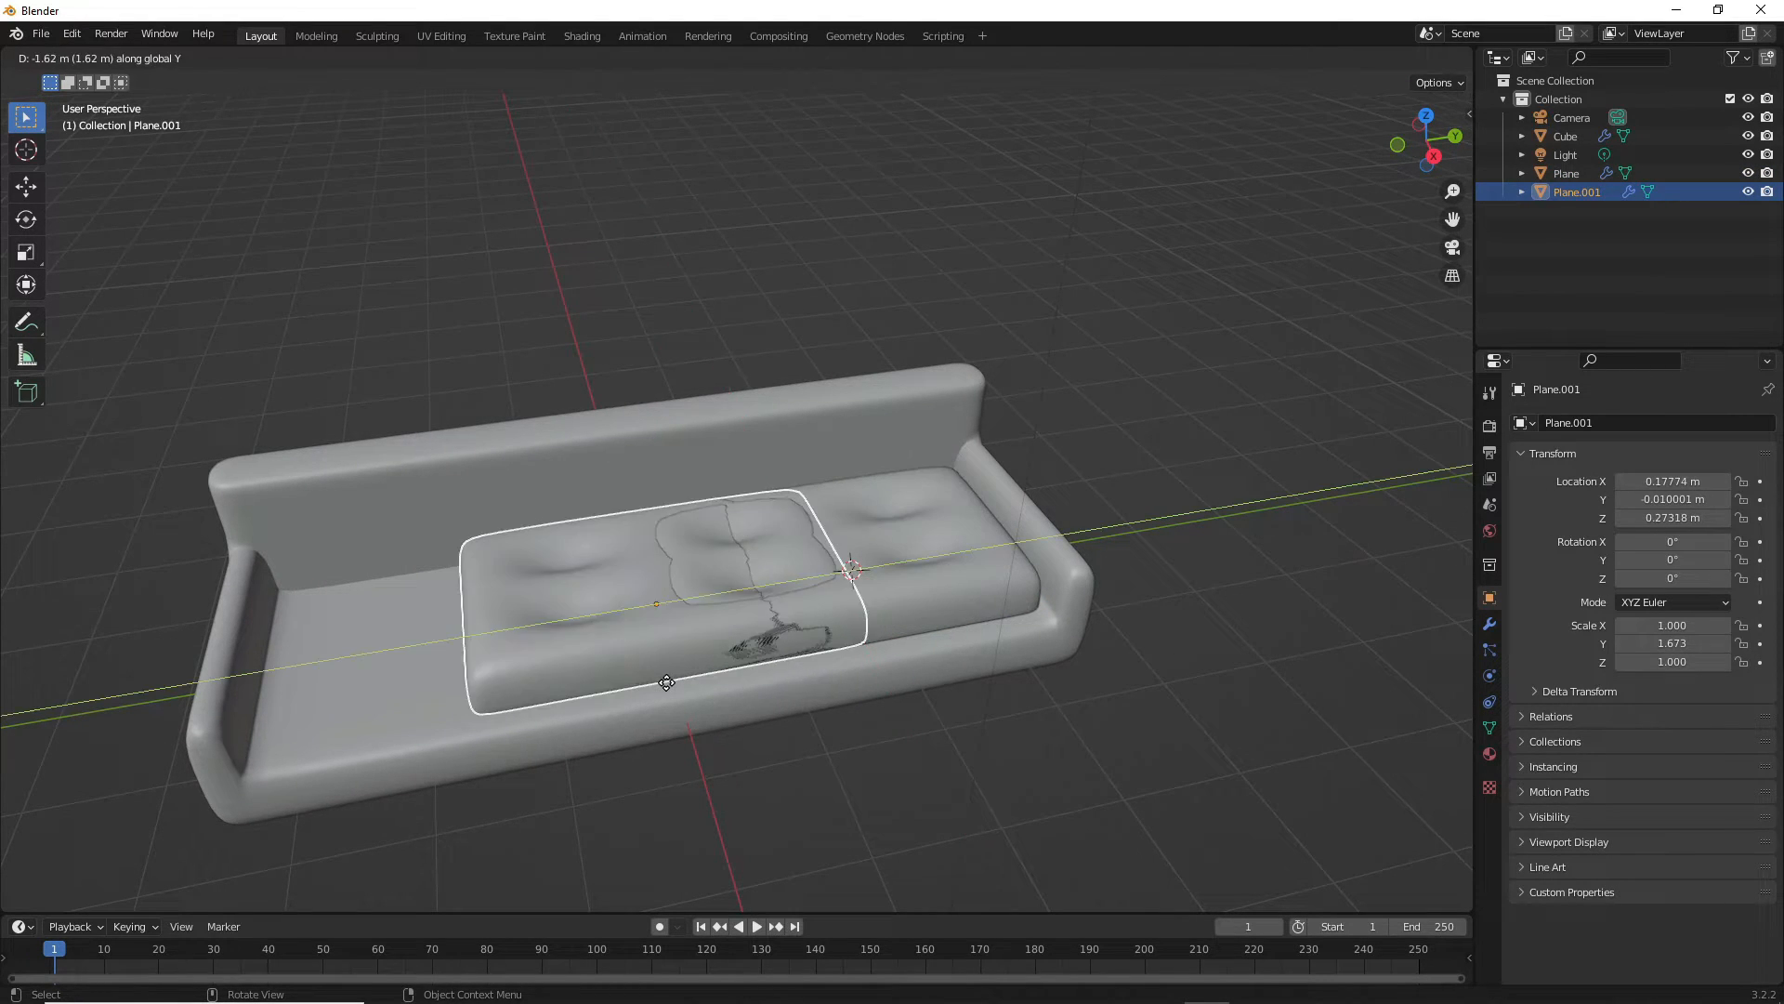
click(478, 700)
- Add a mesh plane above the original seat cushion and scale it along X by about -0.73
middle_drag(477, 700, 904, 632)
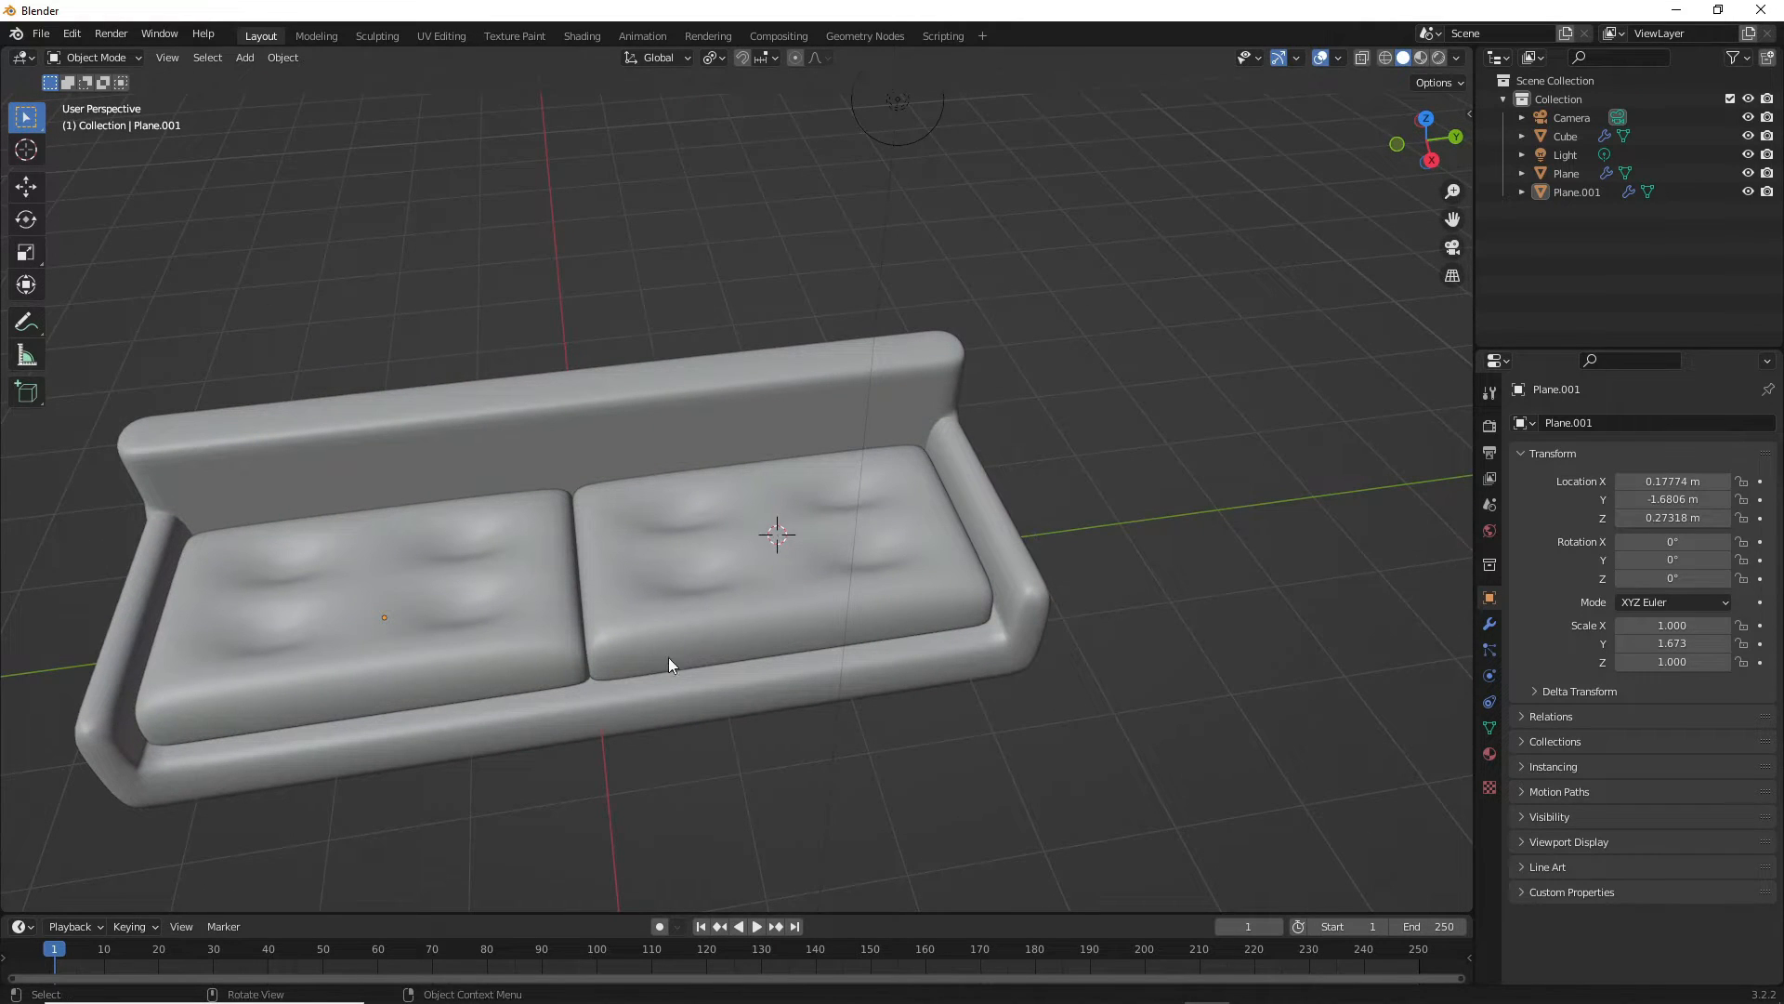
mouse_move(667, 656)
middle_down()
mouse_move(673, 676)
mouse_move(672, 655)
middle_up()
key(shift+a)
mouse_move(673, 655)
mouse_move(667, 625)
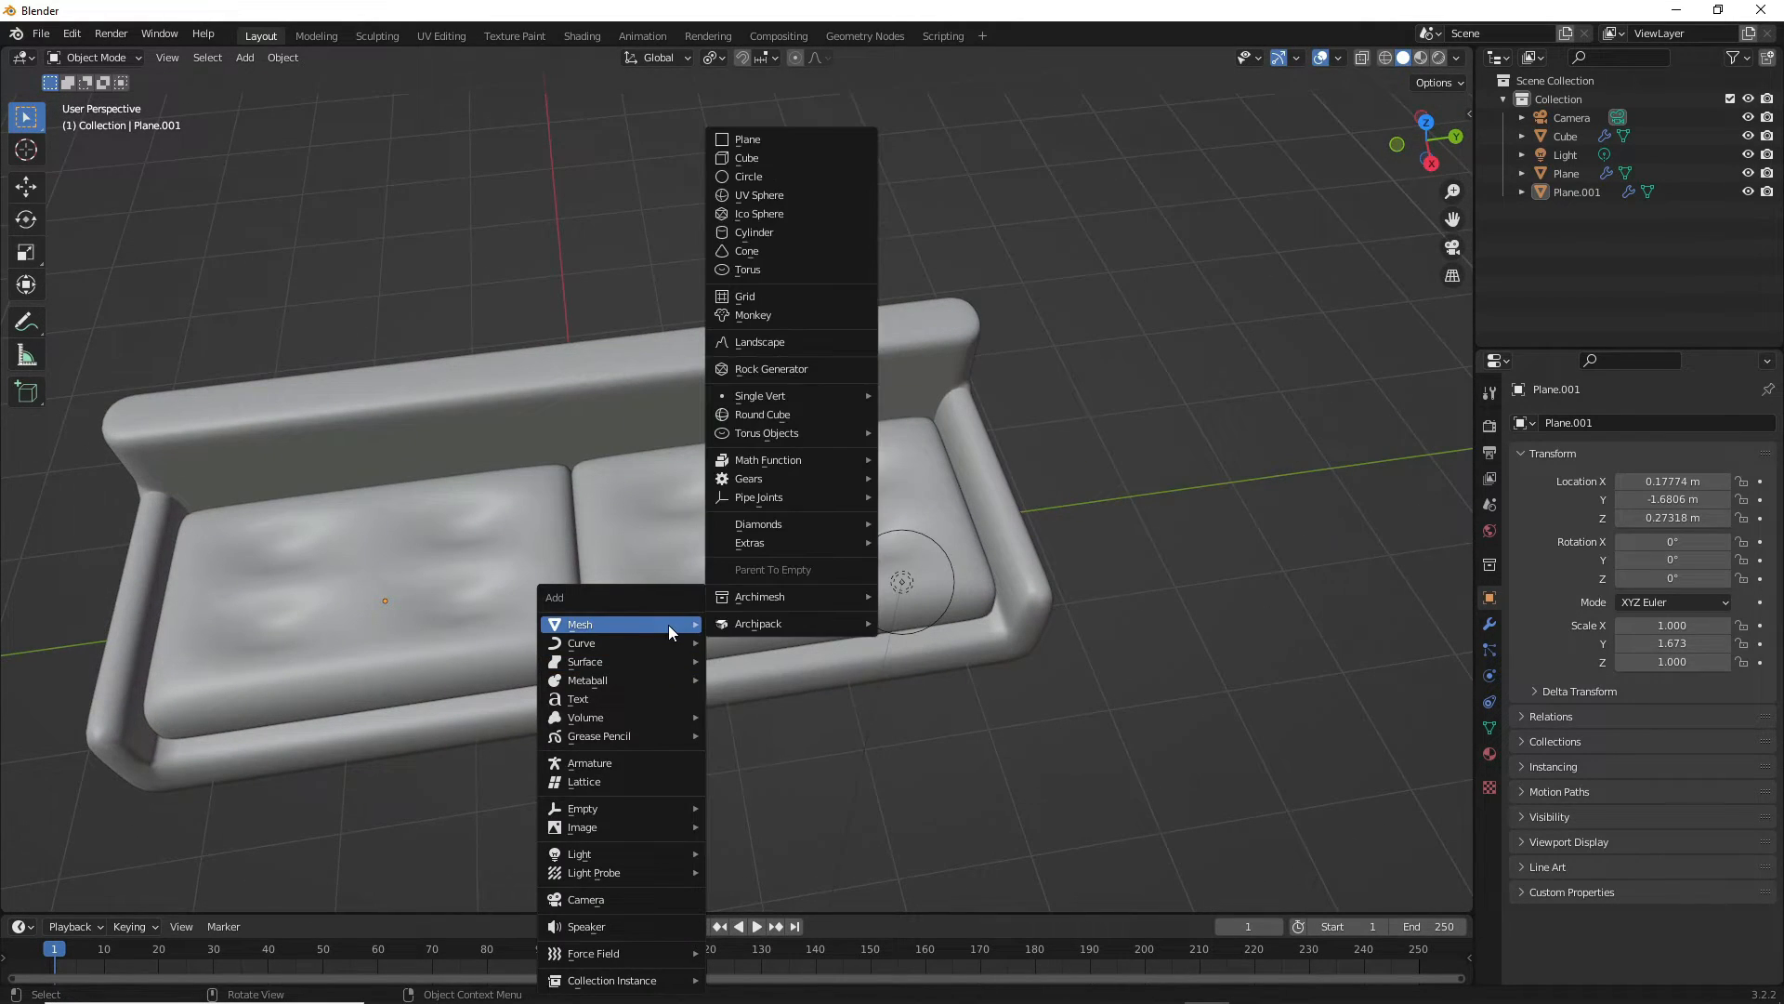
click(787, 139)
middle_drag(784, 201, 668, 516)
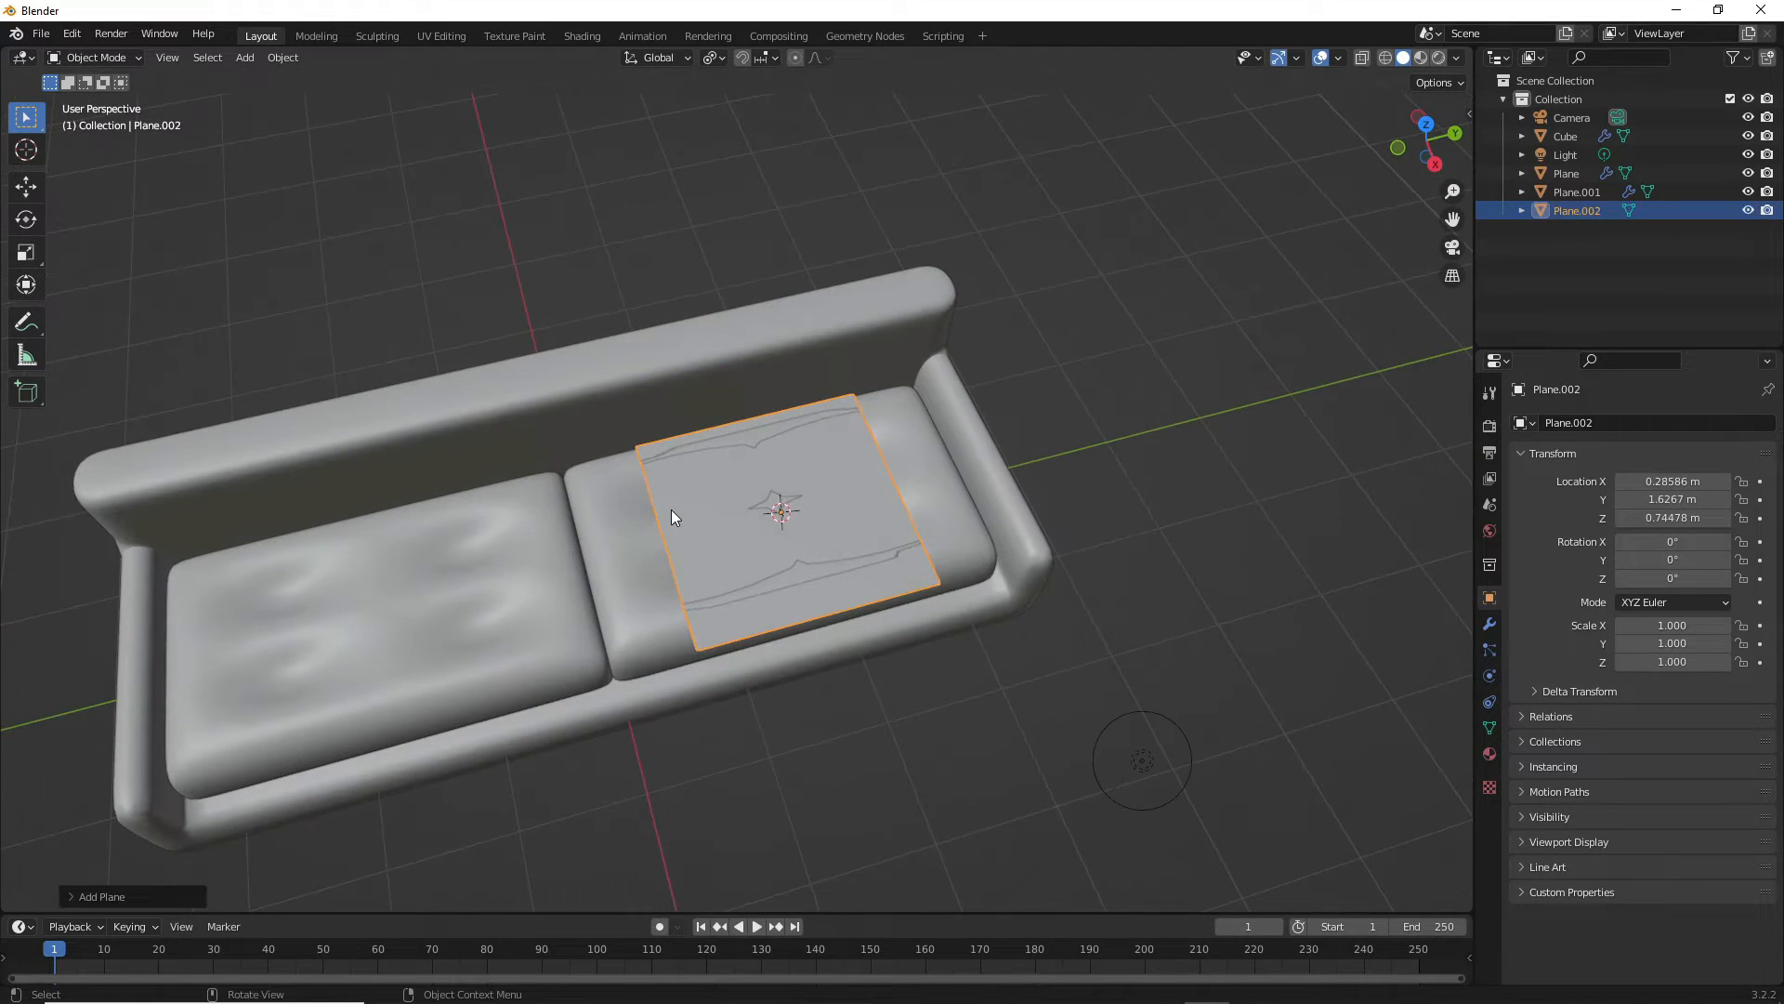
key(s)
key(y)
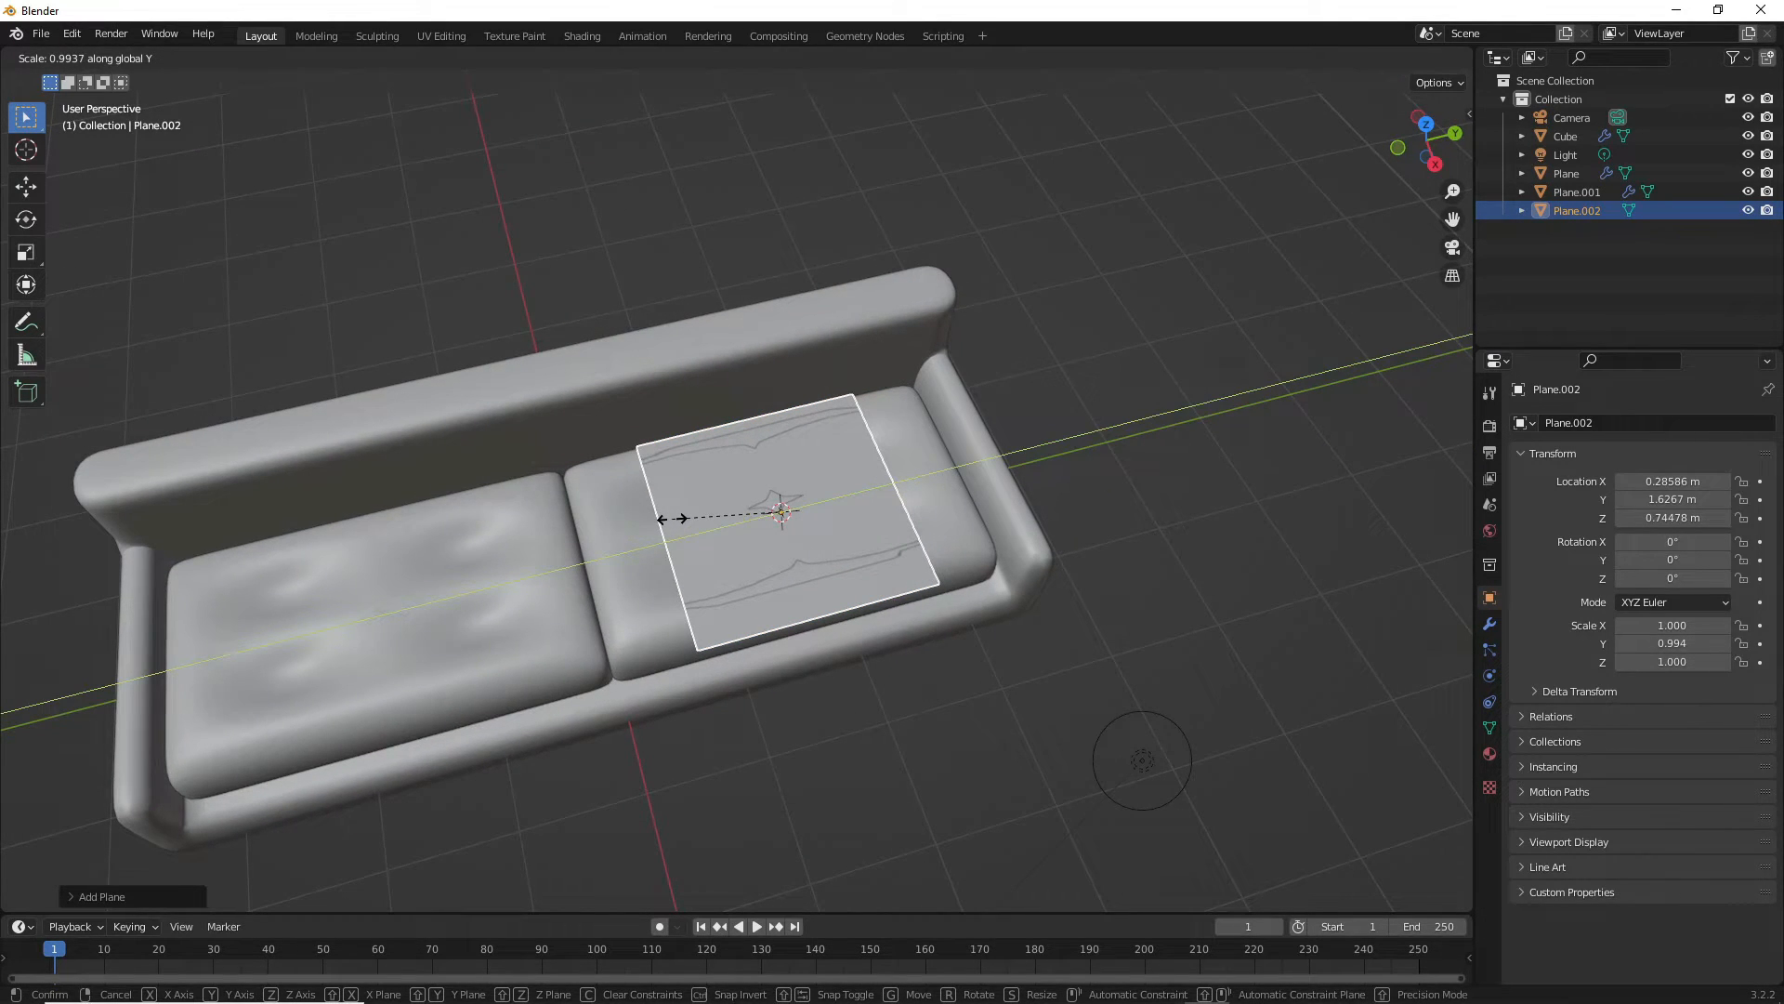
key(x)
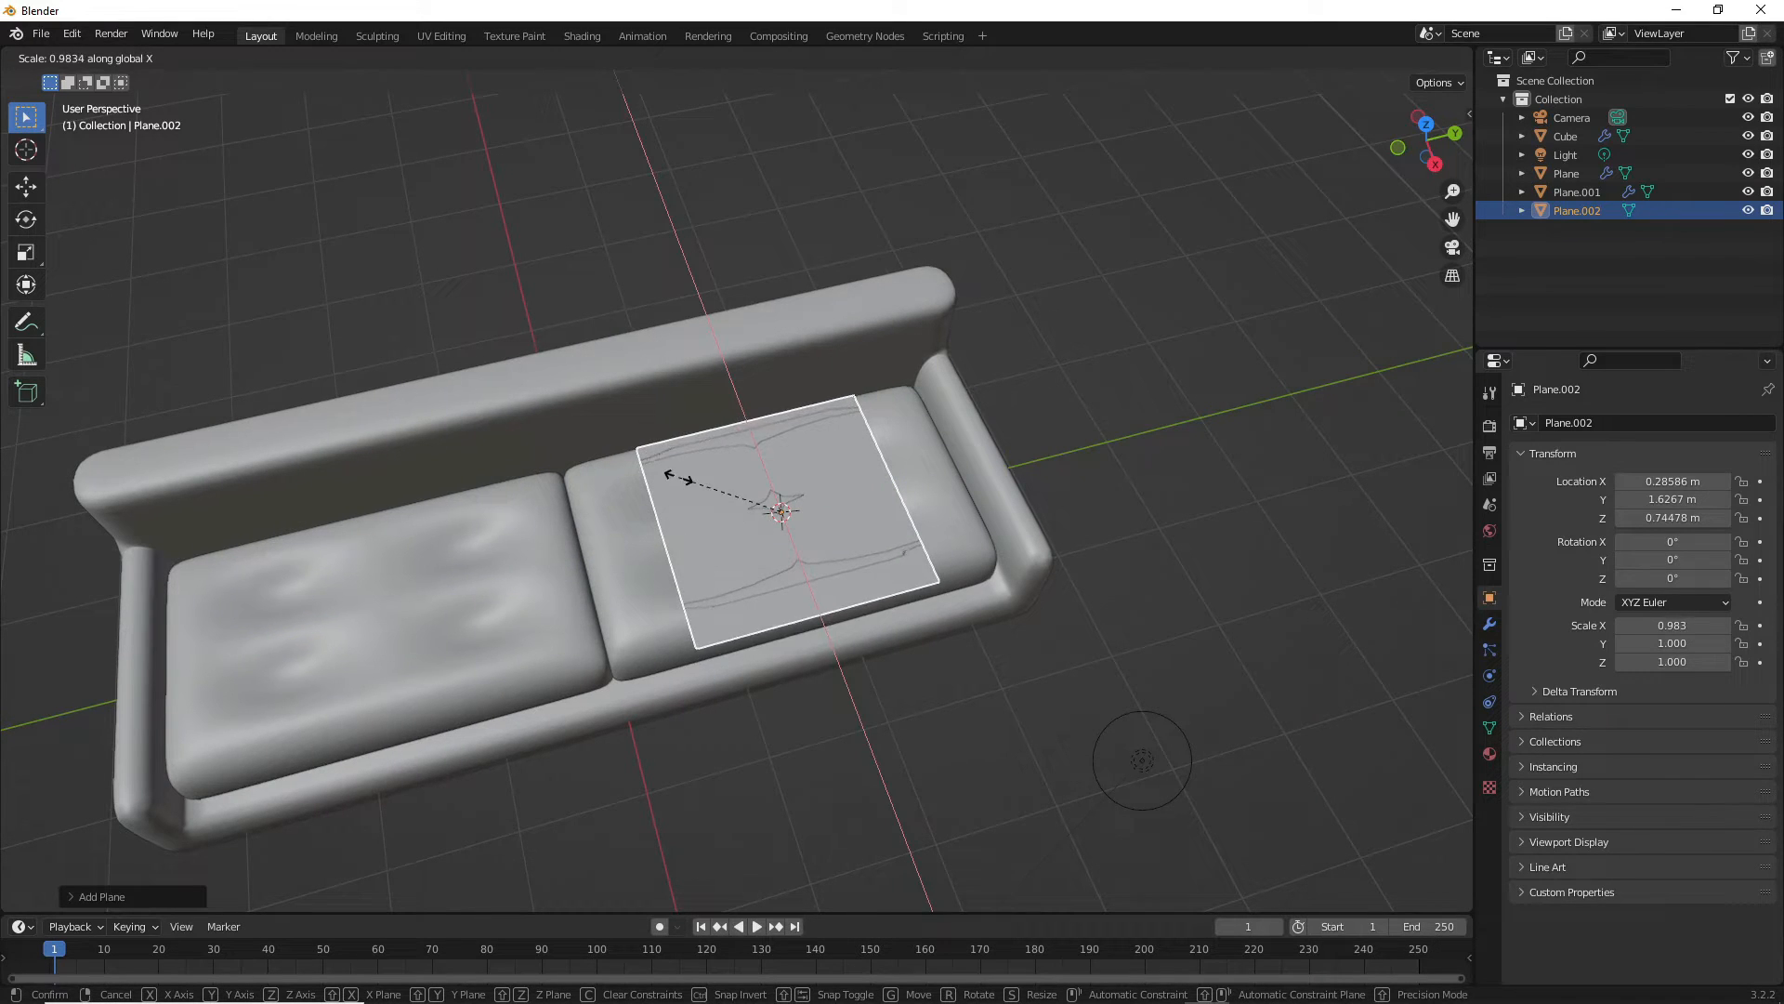
click(805, 425)
- Extrude the new plane's face about 0.3 m upward in Edit Mode to form a second cushion block
middle_drag(805, 426, 742, 517)
key(Tab)
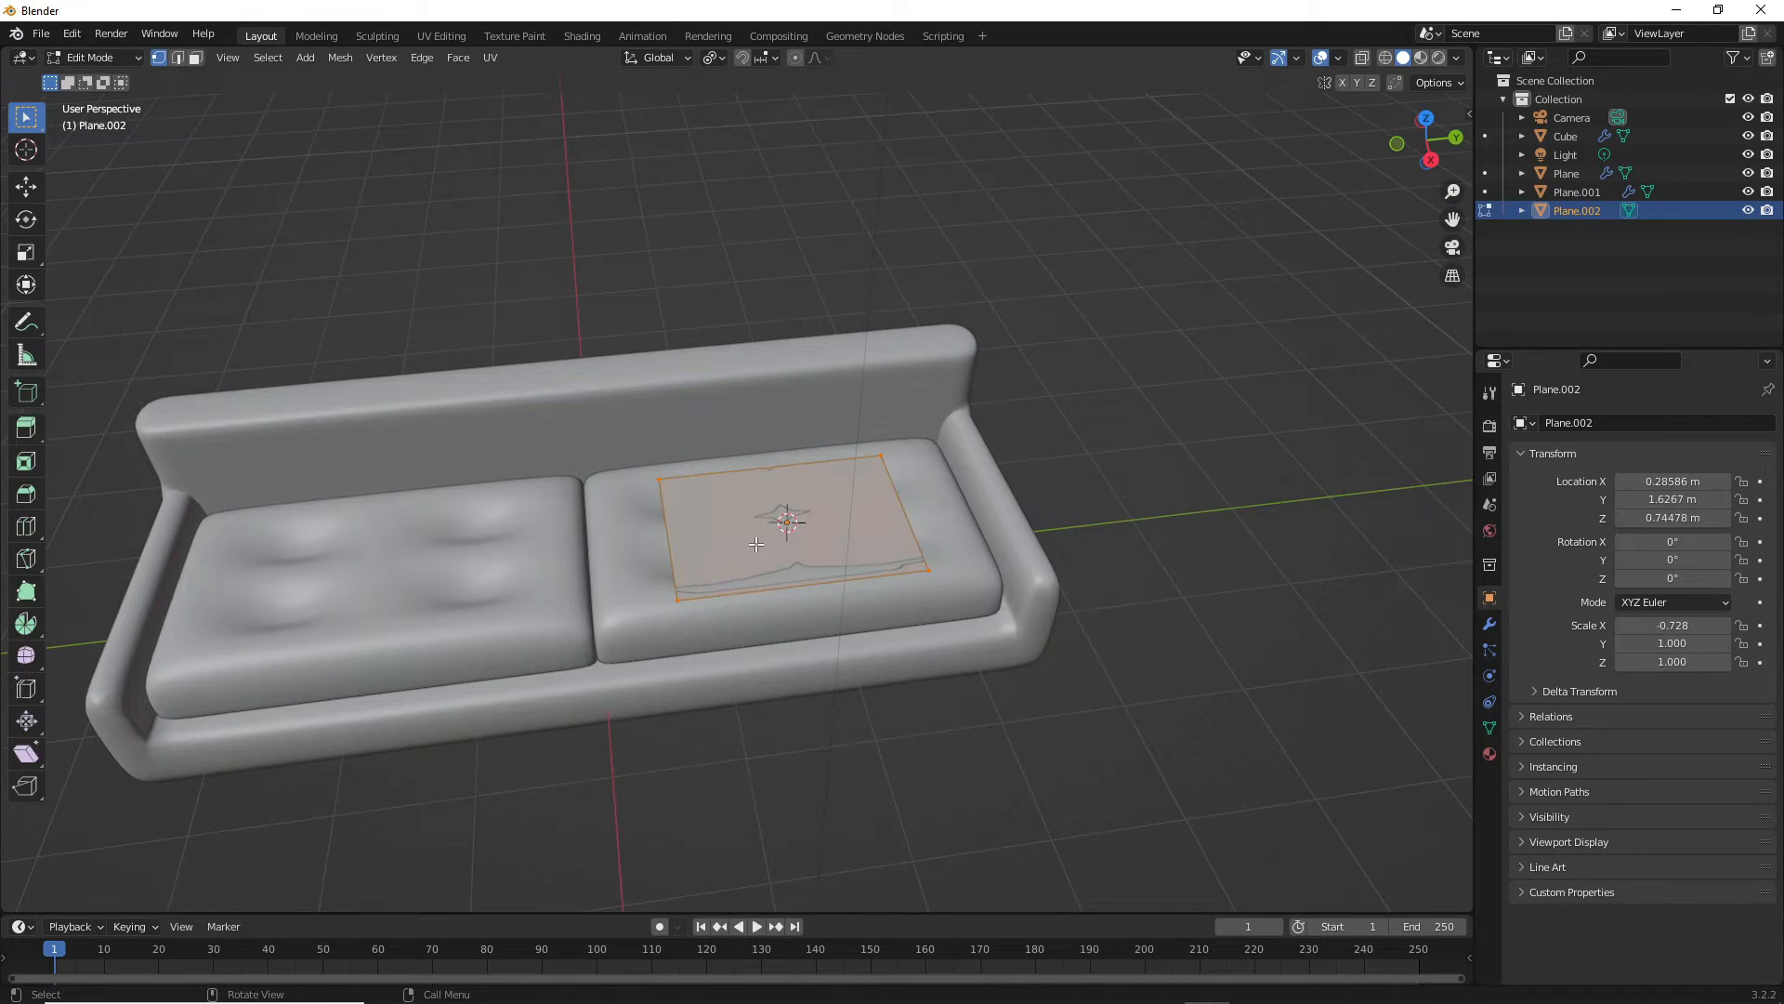
key(e)
right_click(757, 523)
middle_drag(757, 524, 752, 499)
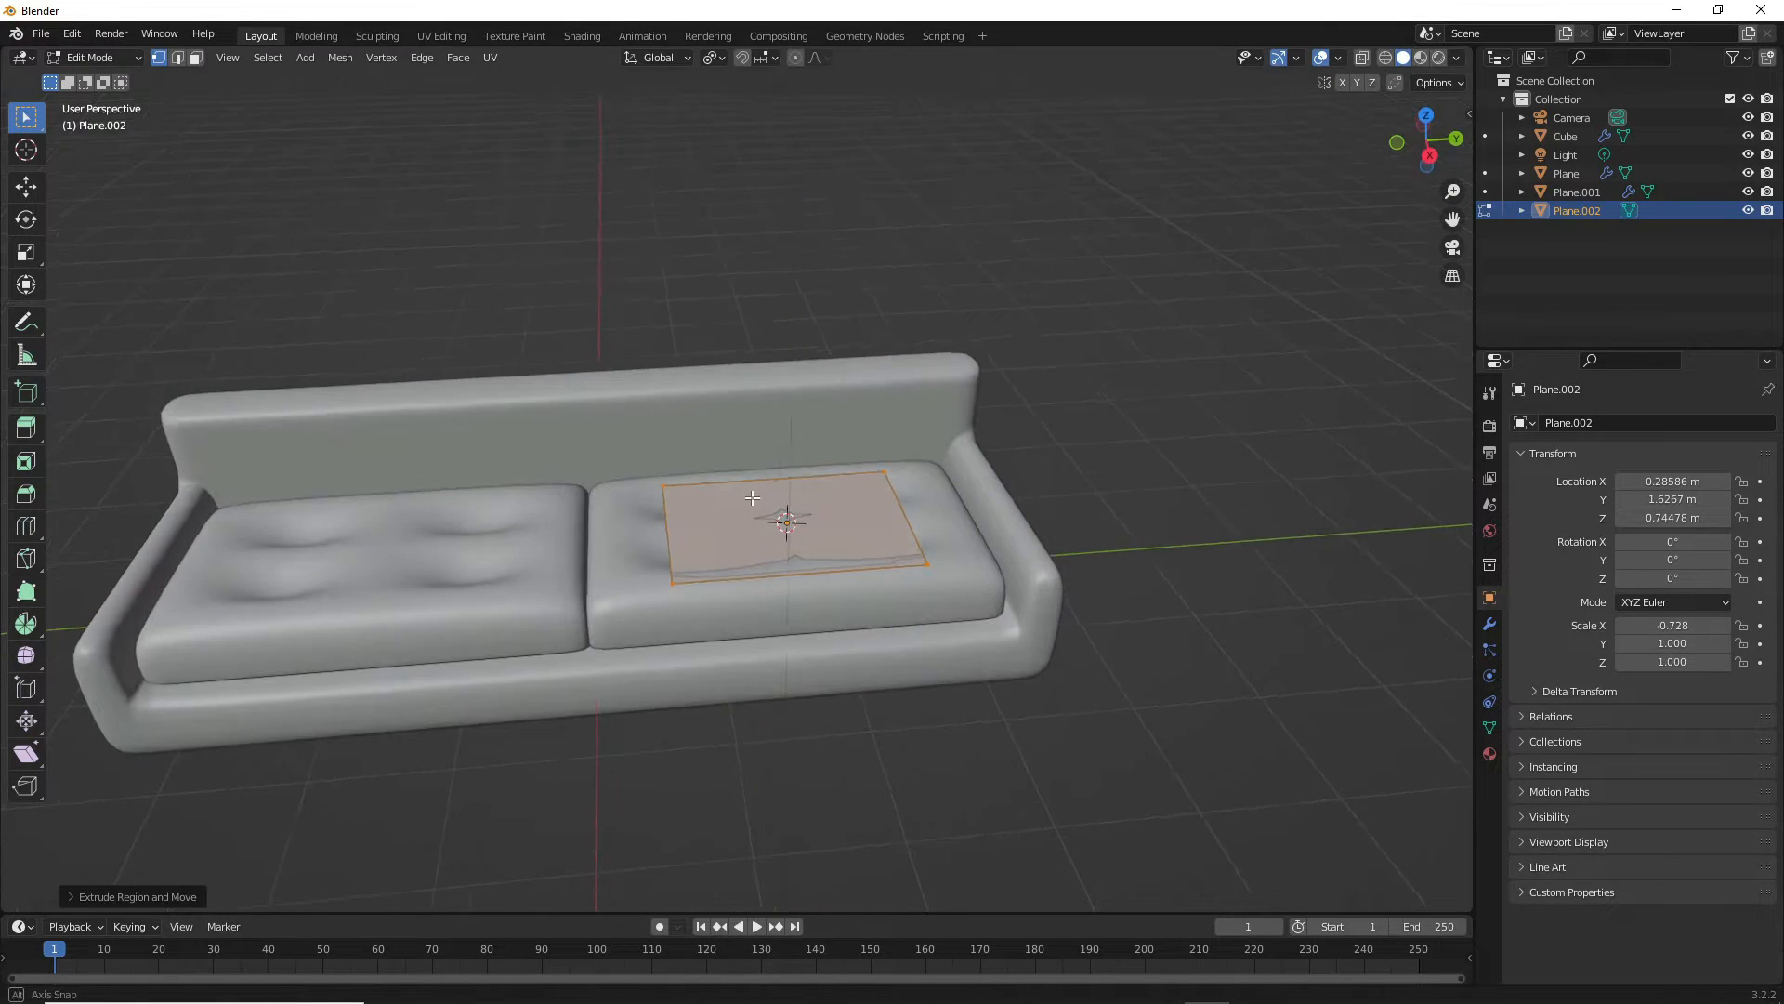
key(e)
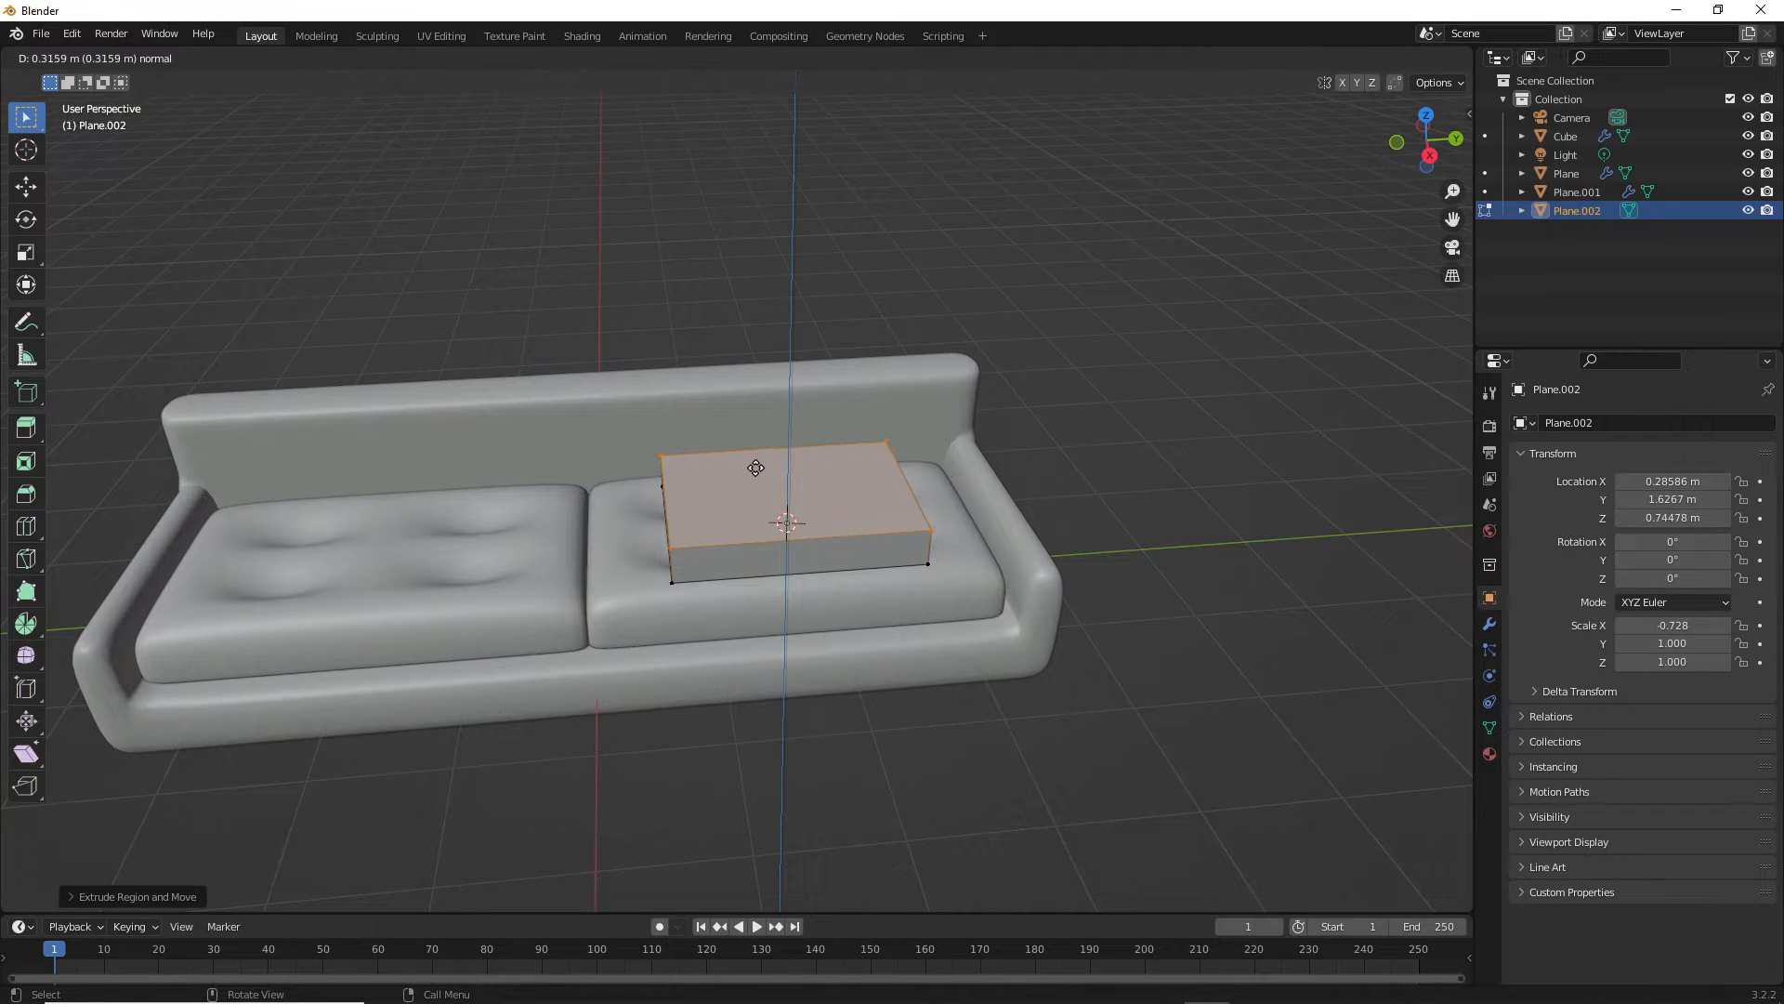
click(757, 478)
- Add three evenly spaced loop cuts across the length of the new cushion block
middle_drag(758, 477, 776, 595)
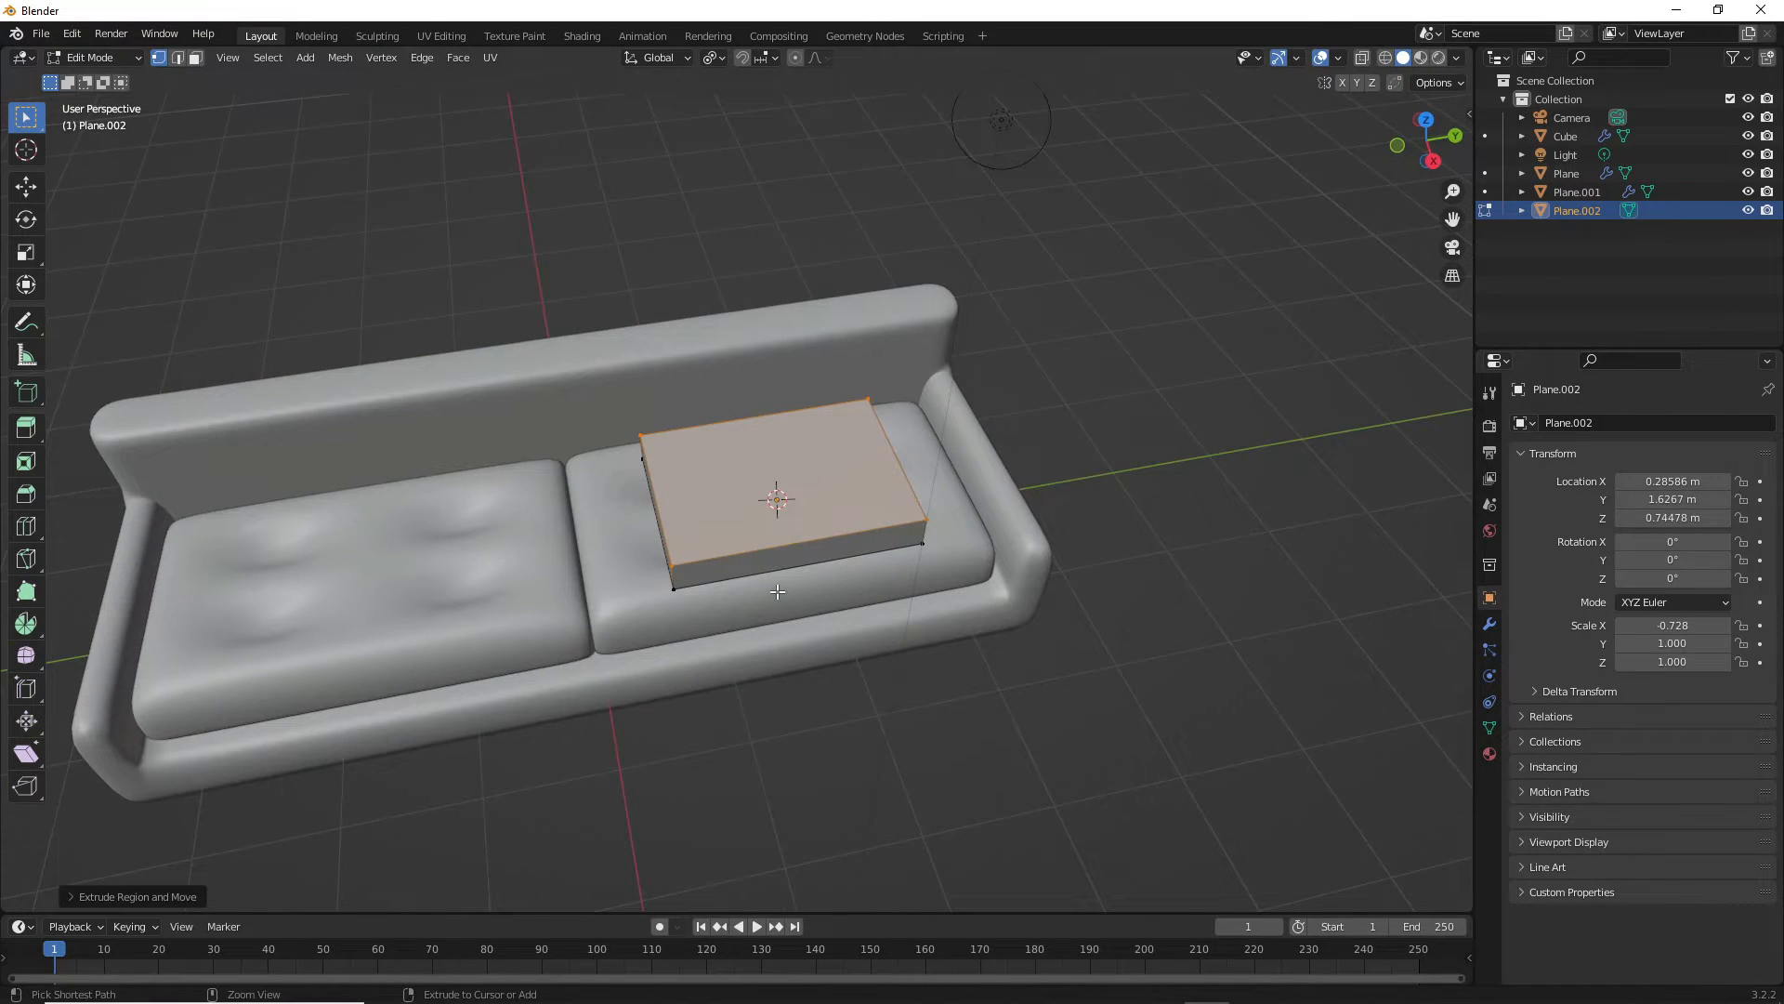
key(ctrl+r)
scroll(772, 563, up, 1)
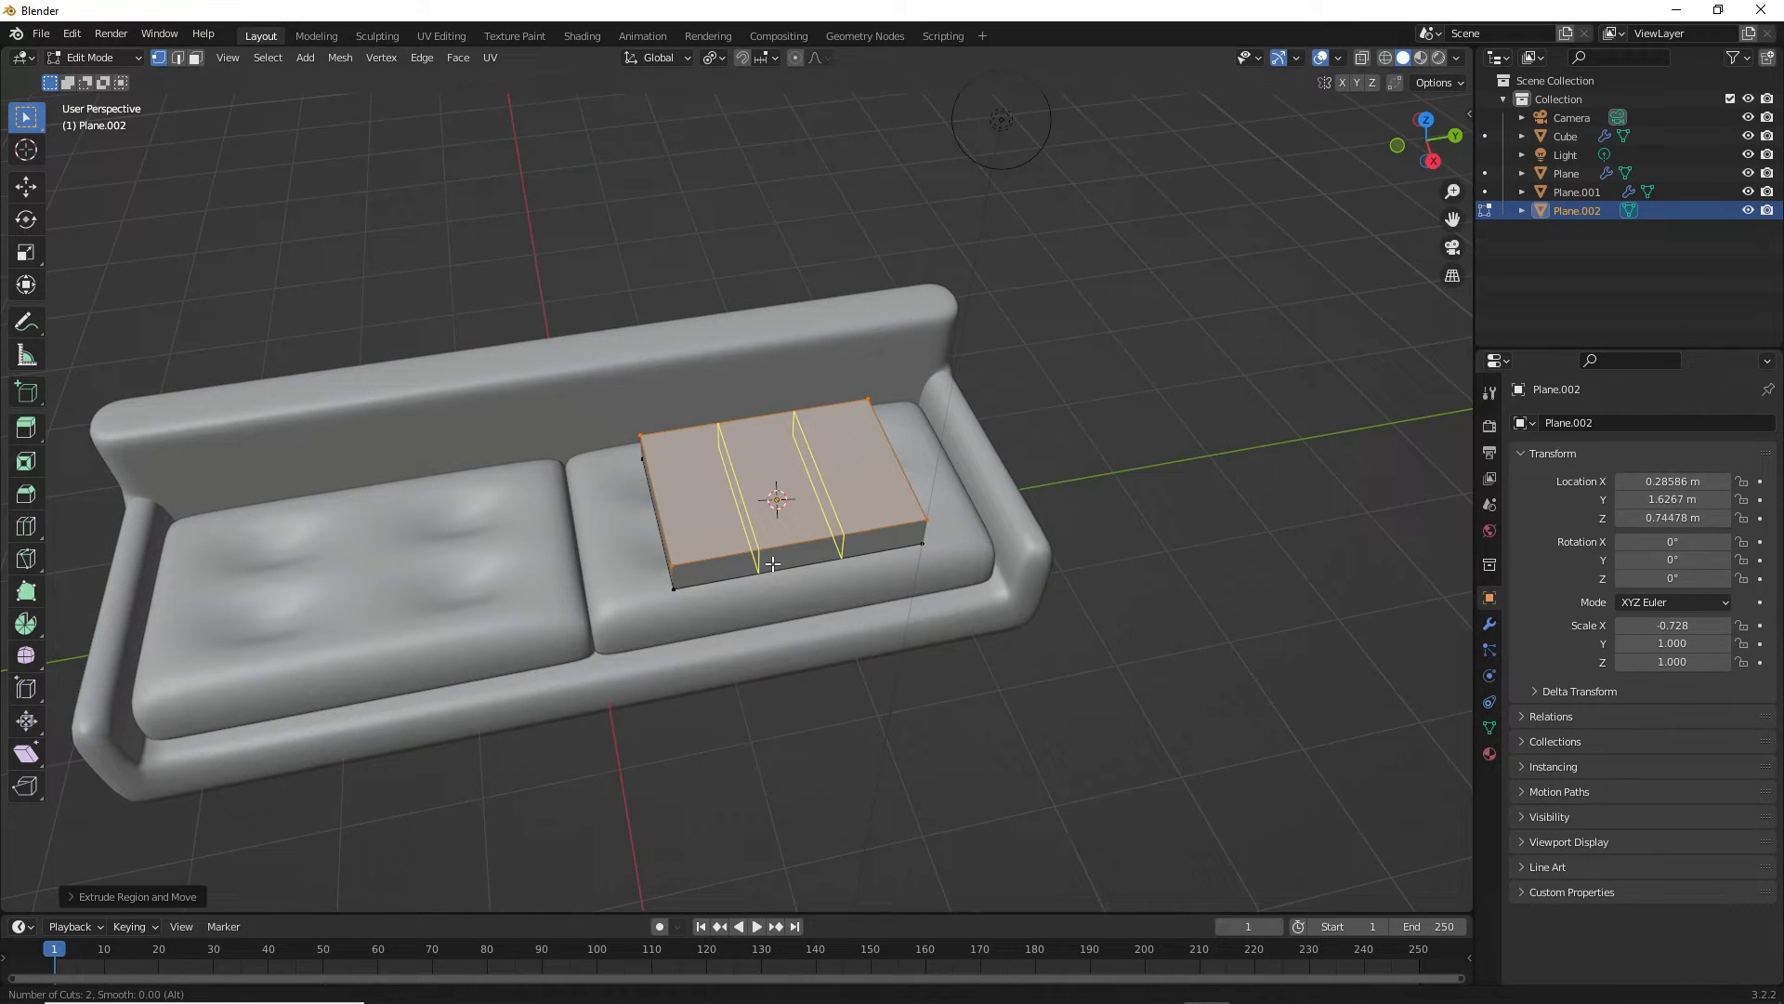
scroll(772, 563, up, 1)
click(772, 563)
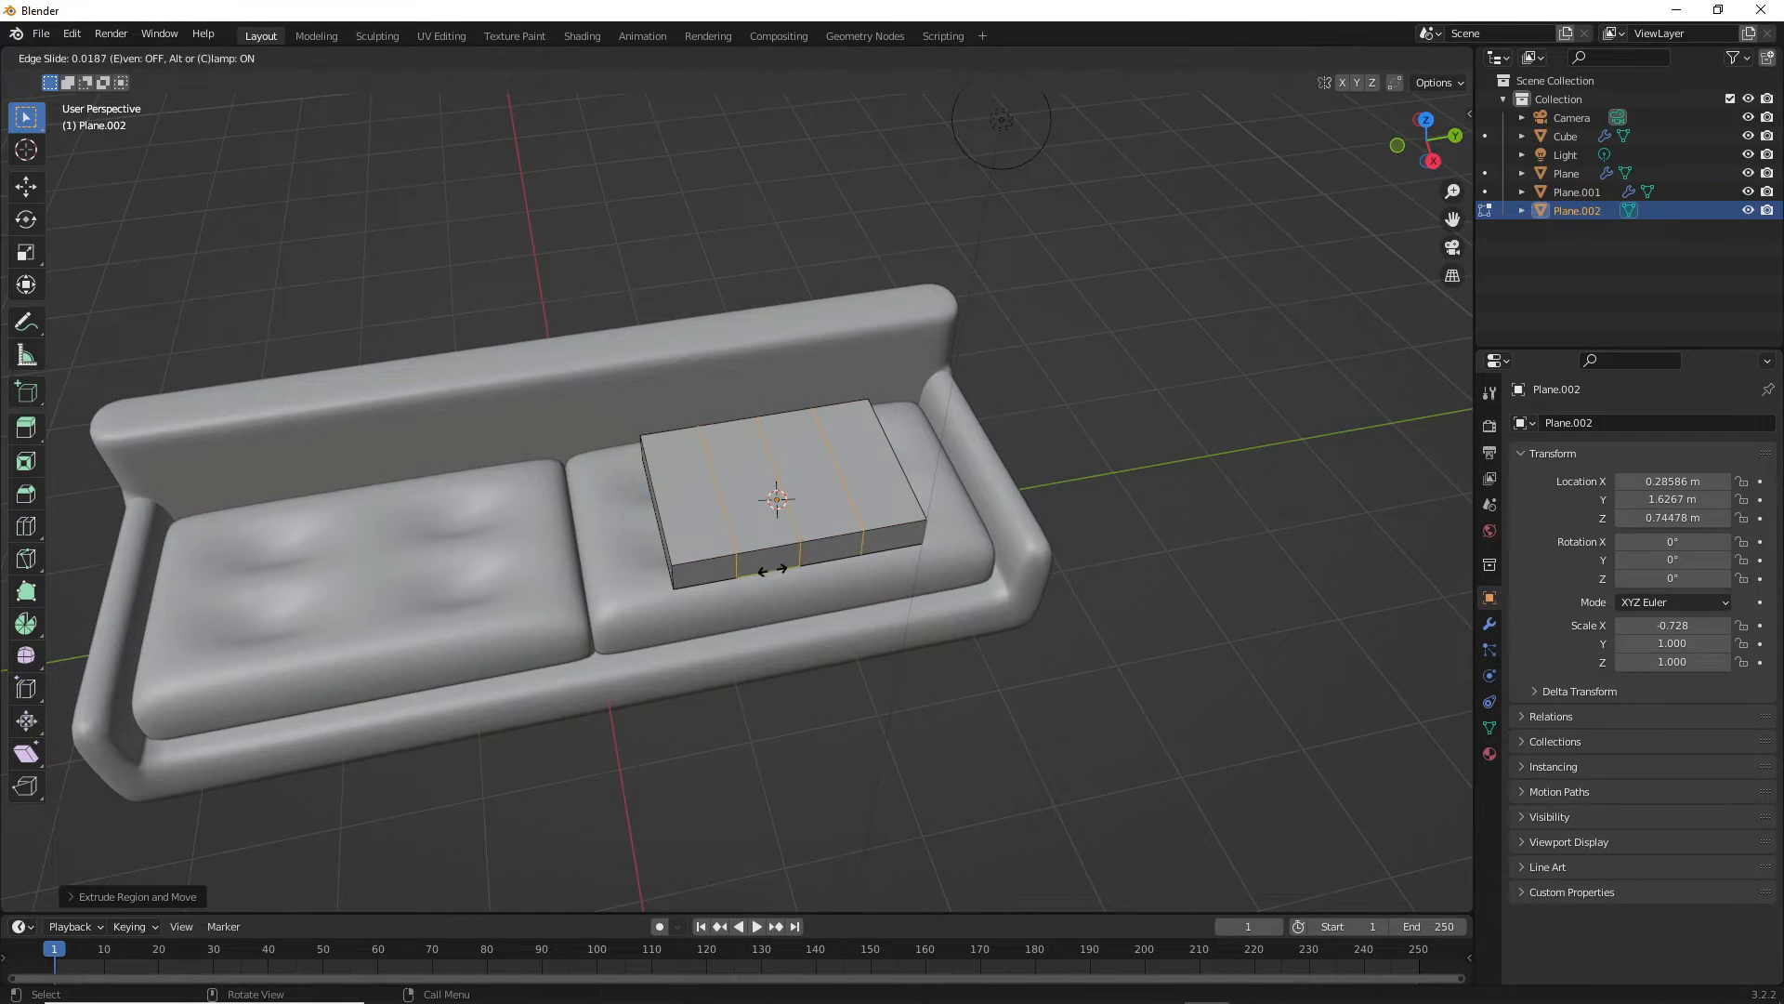
click(772, 565)
middle_drag(772, 568, 750, 716)
click(750, 716)
scroll(731, 515, up, 2)
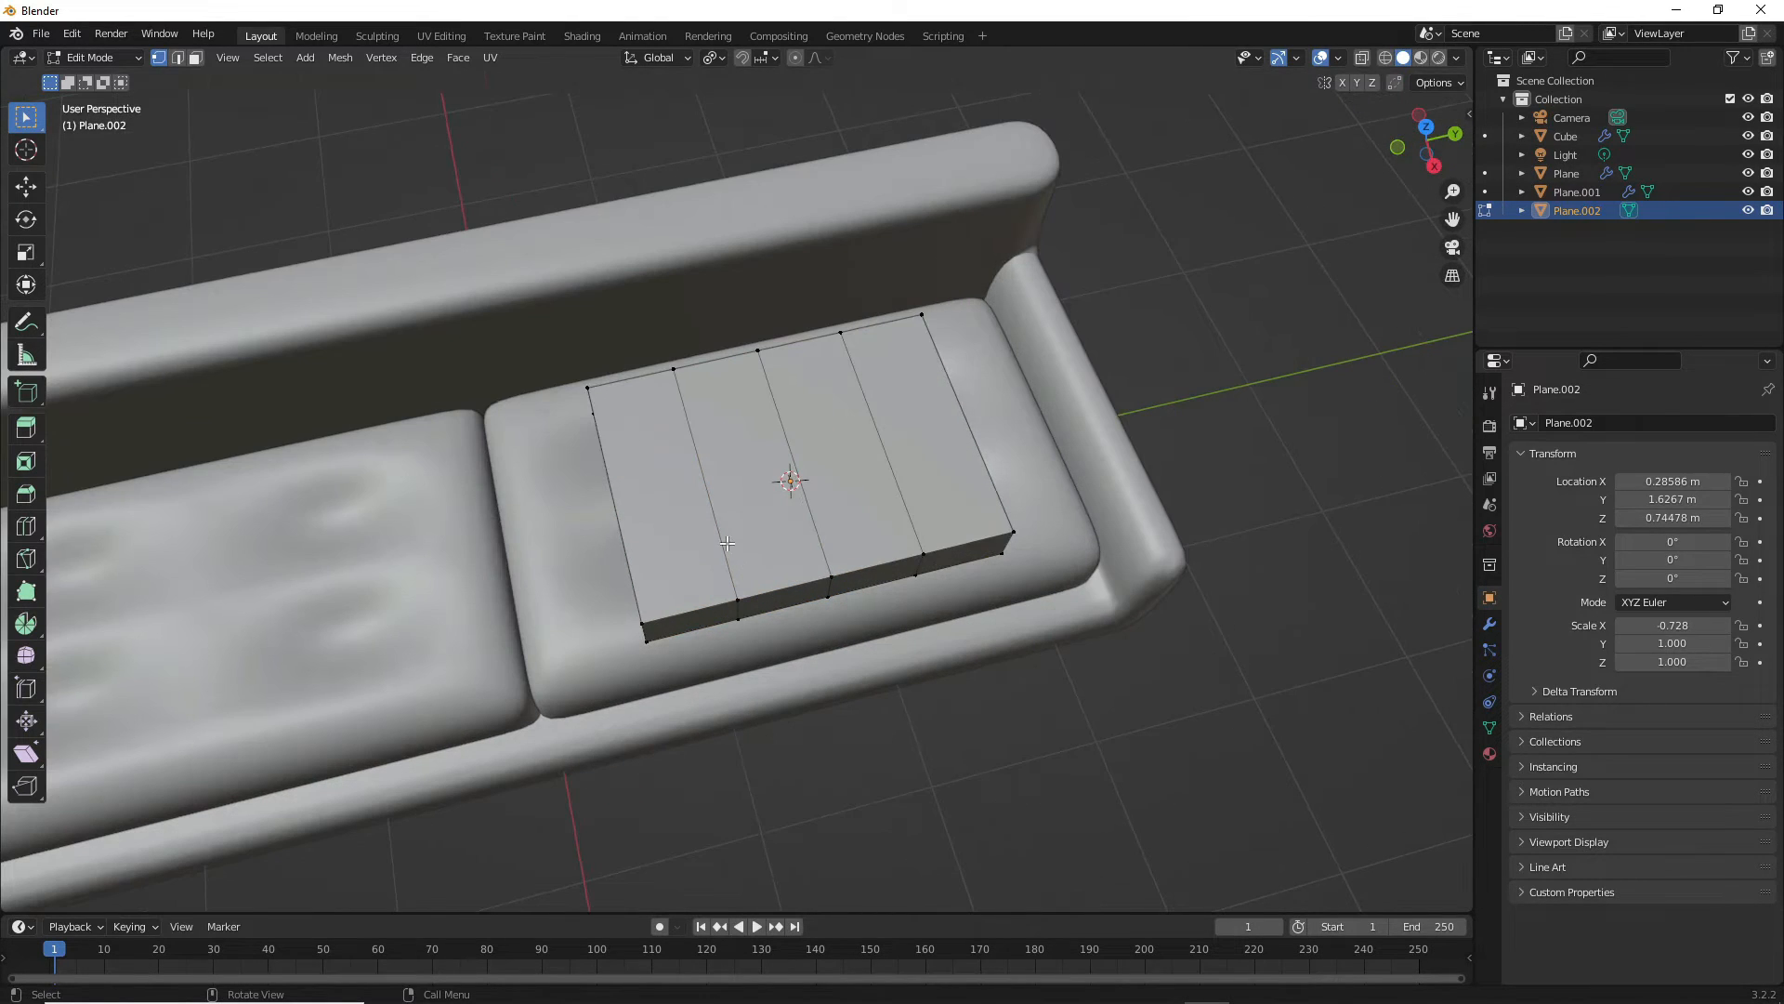
middle_drag(726, 543, 642, 585)
key(ctrl+r)
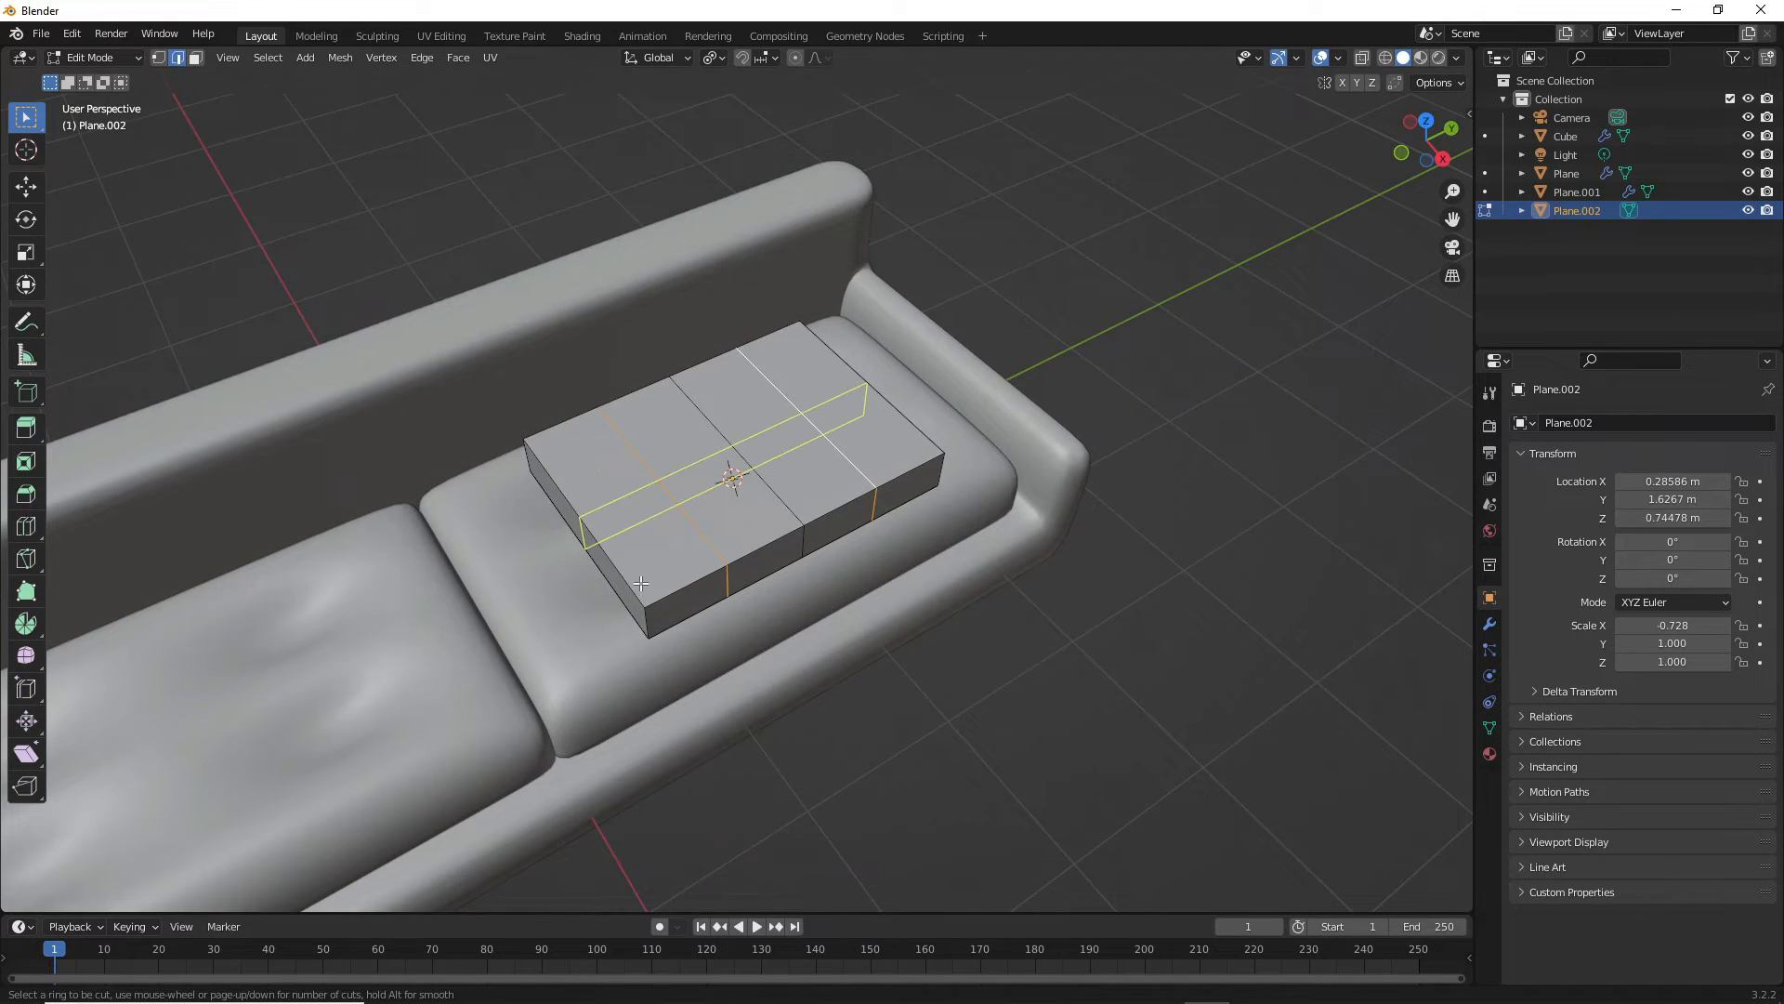
click(640, 583)
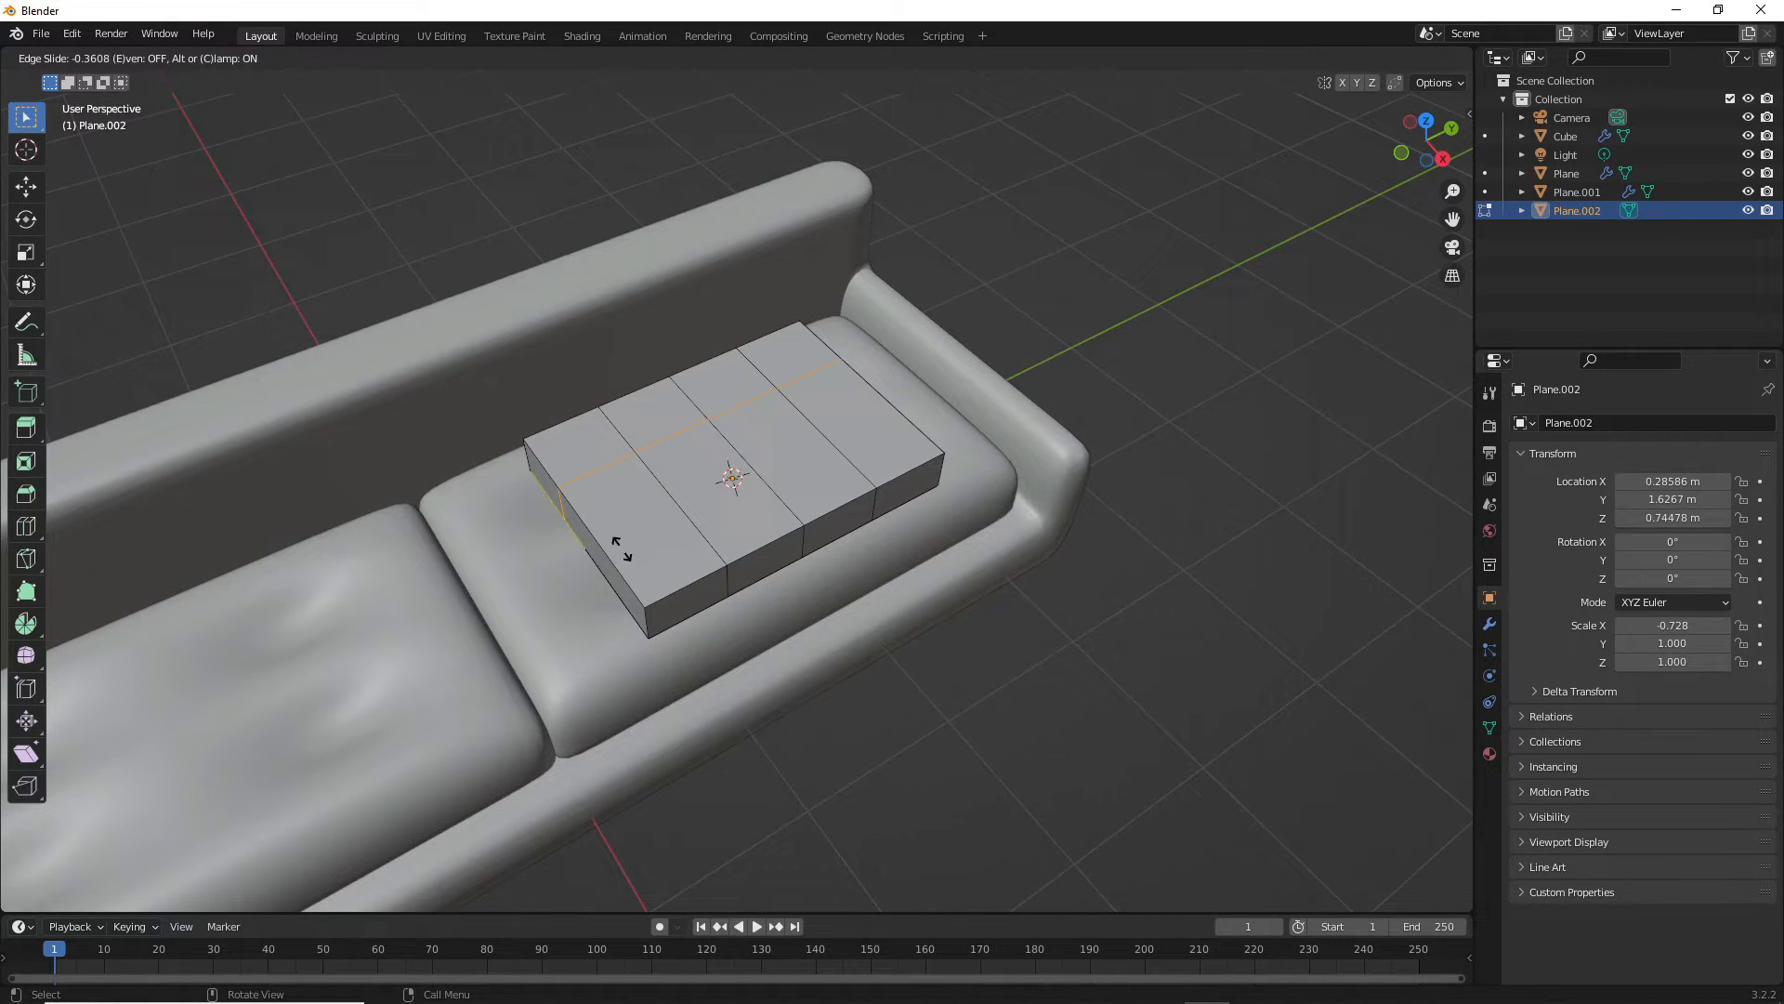
click(621, 549)
key(ctrl+z)
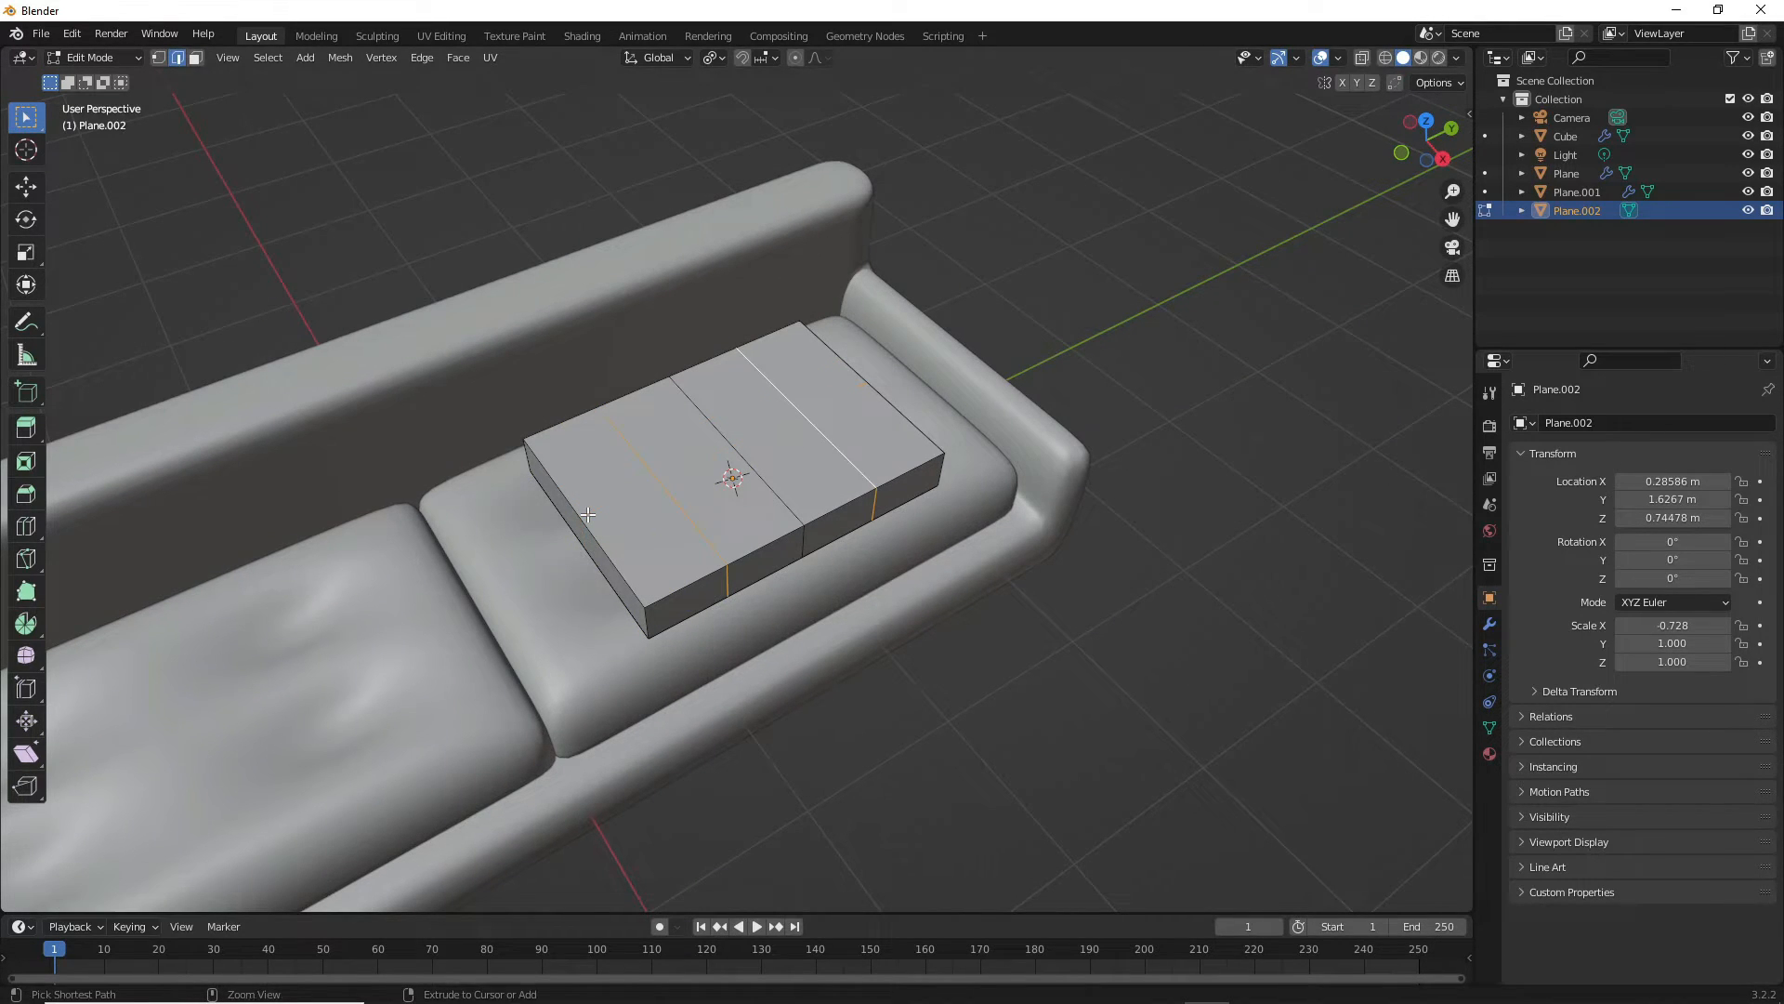
- Add two evenly spaced lengthwise loop cuts to the new cushion block without sliding them
key(ctrl+r)
scroll(589, 517, up, 1)
click(590, 517)
right_click(589, 517)
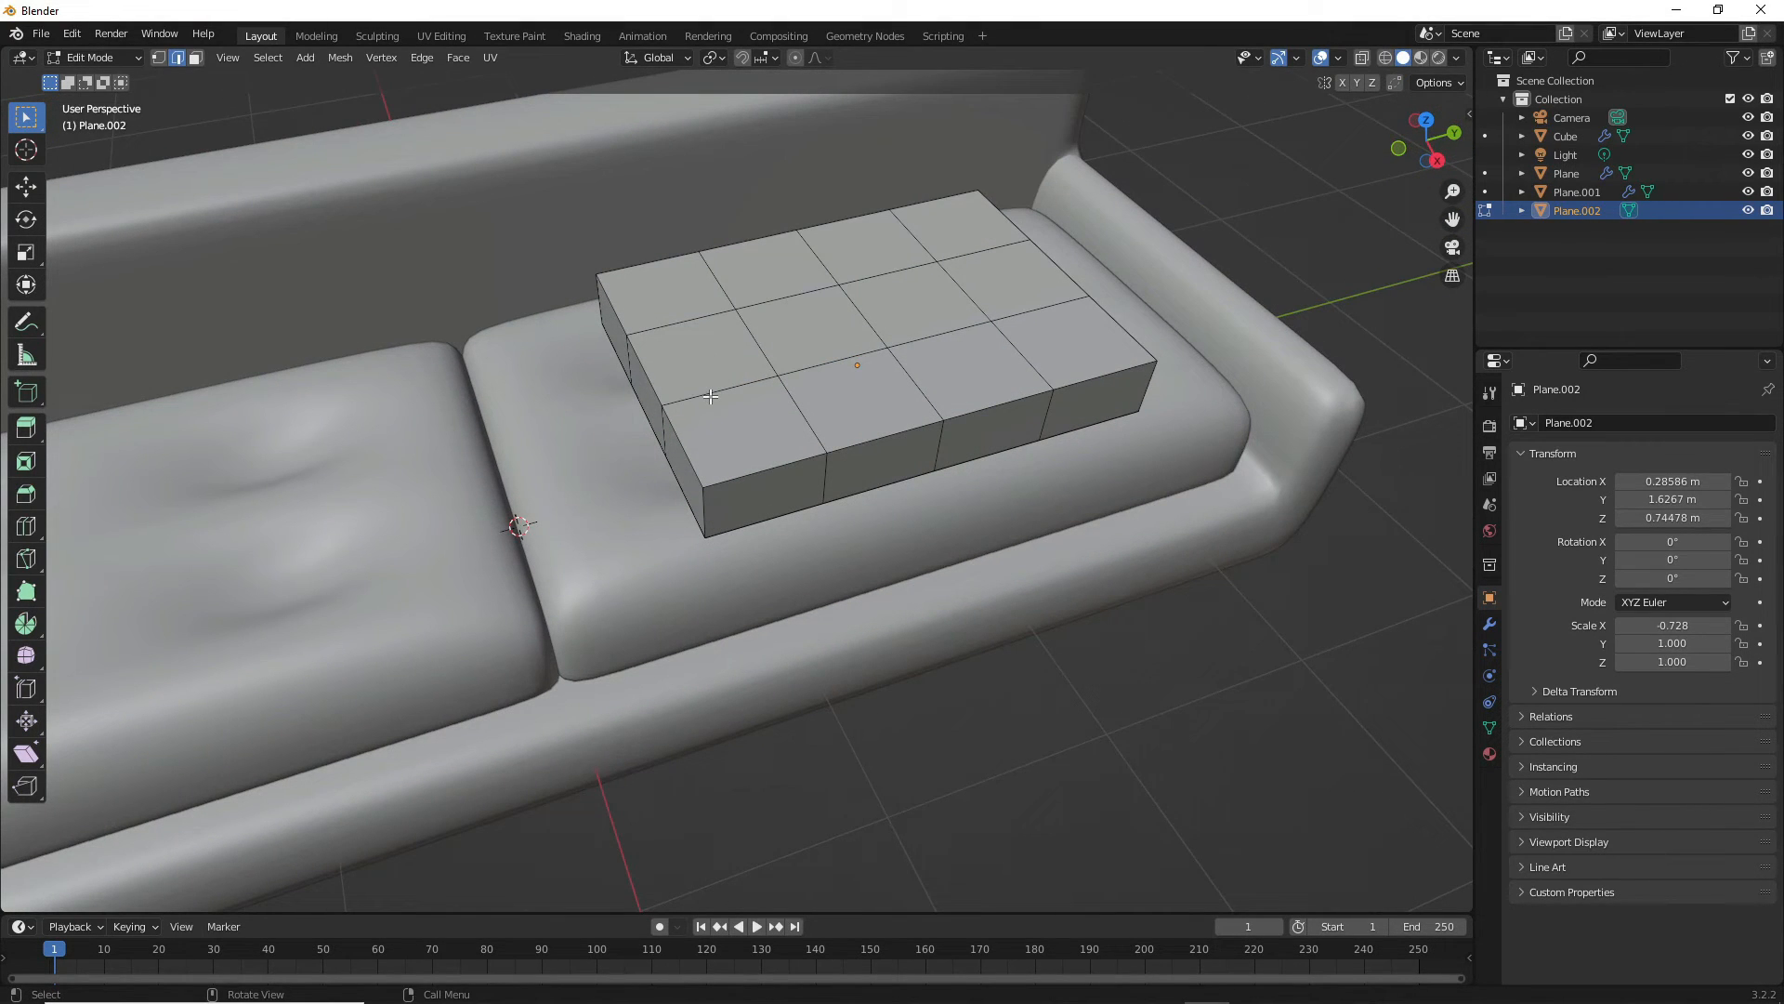
- Select both lengthwise edge loops and scale them apart along X by about 2.12, close to the block's long edges
alt+click(711, 396)
alt+shift+click(689, 319)
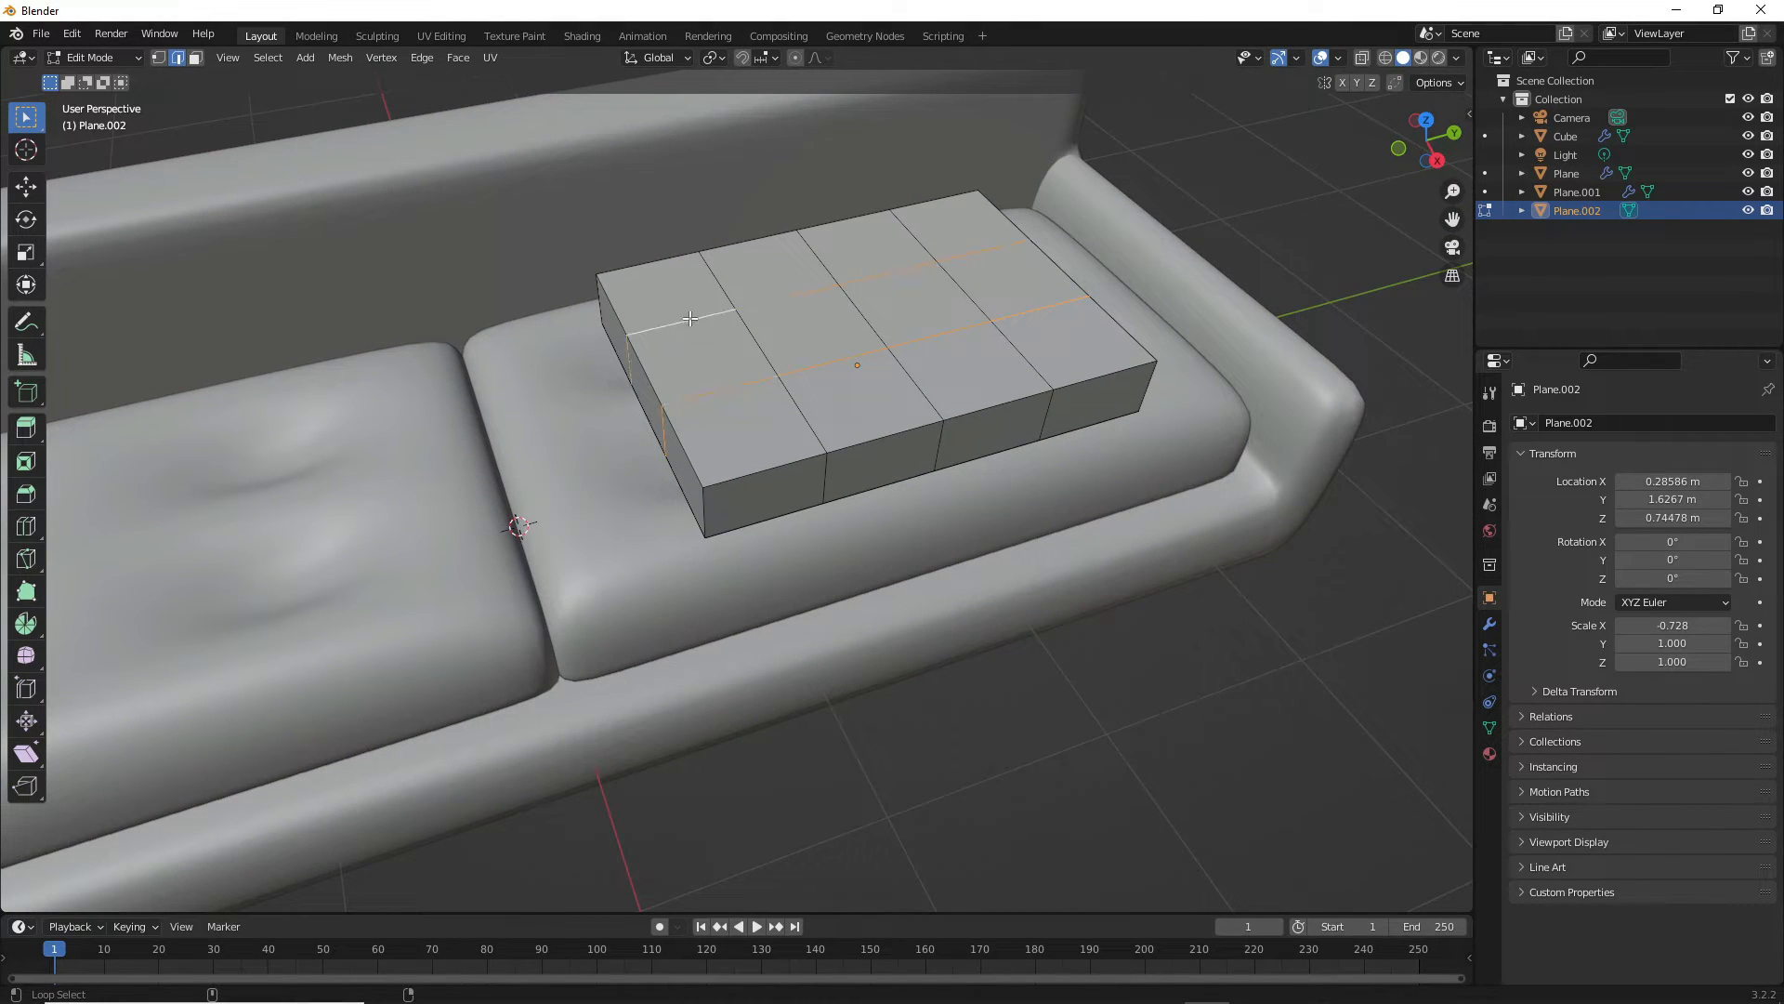
key(s)
key(y)
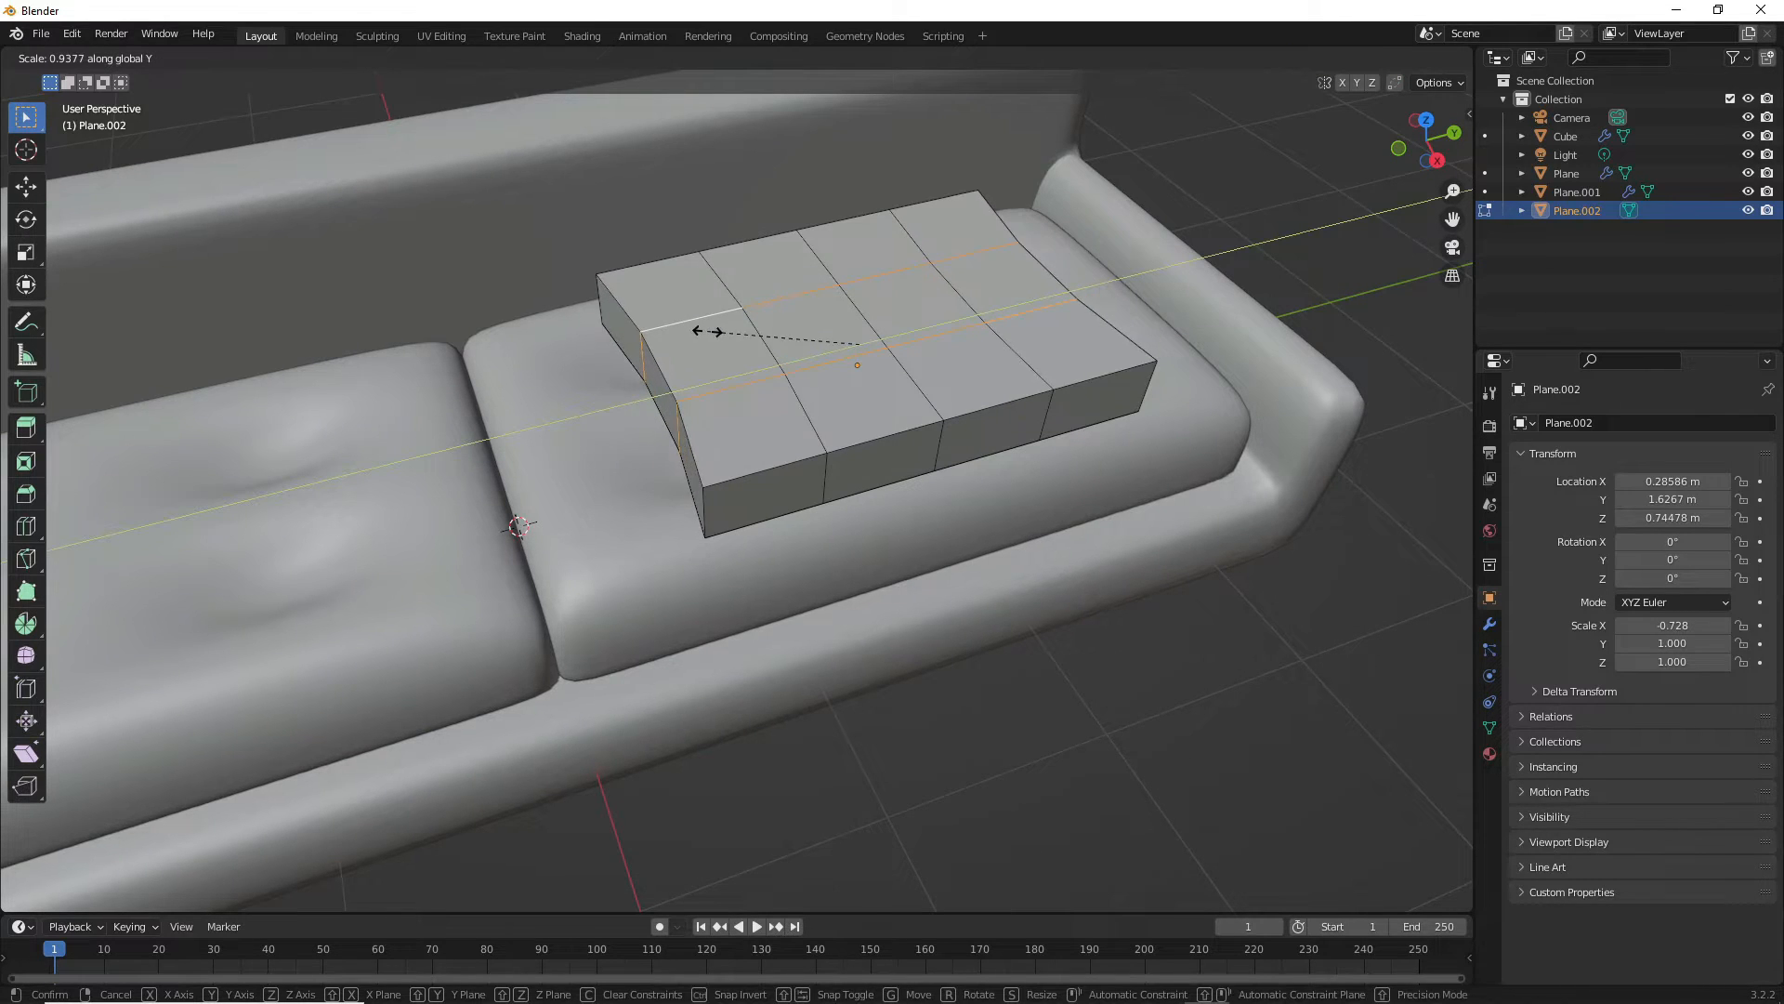
key(x)
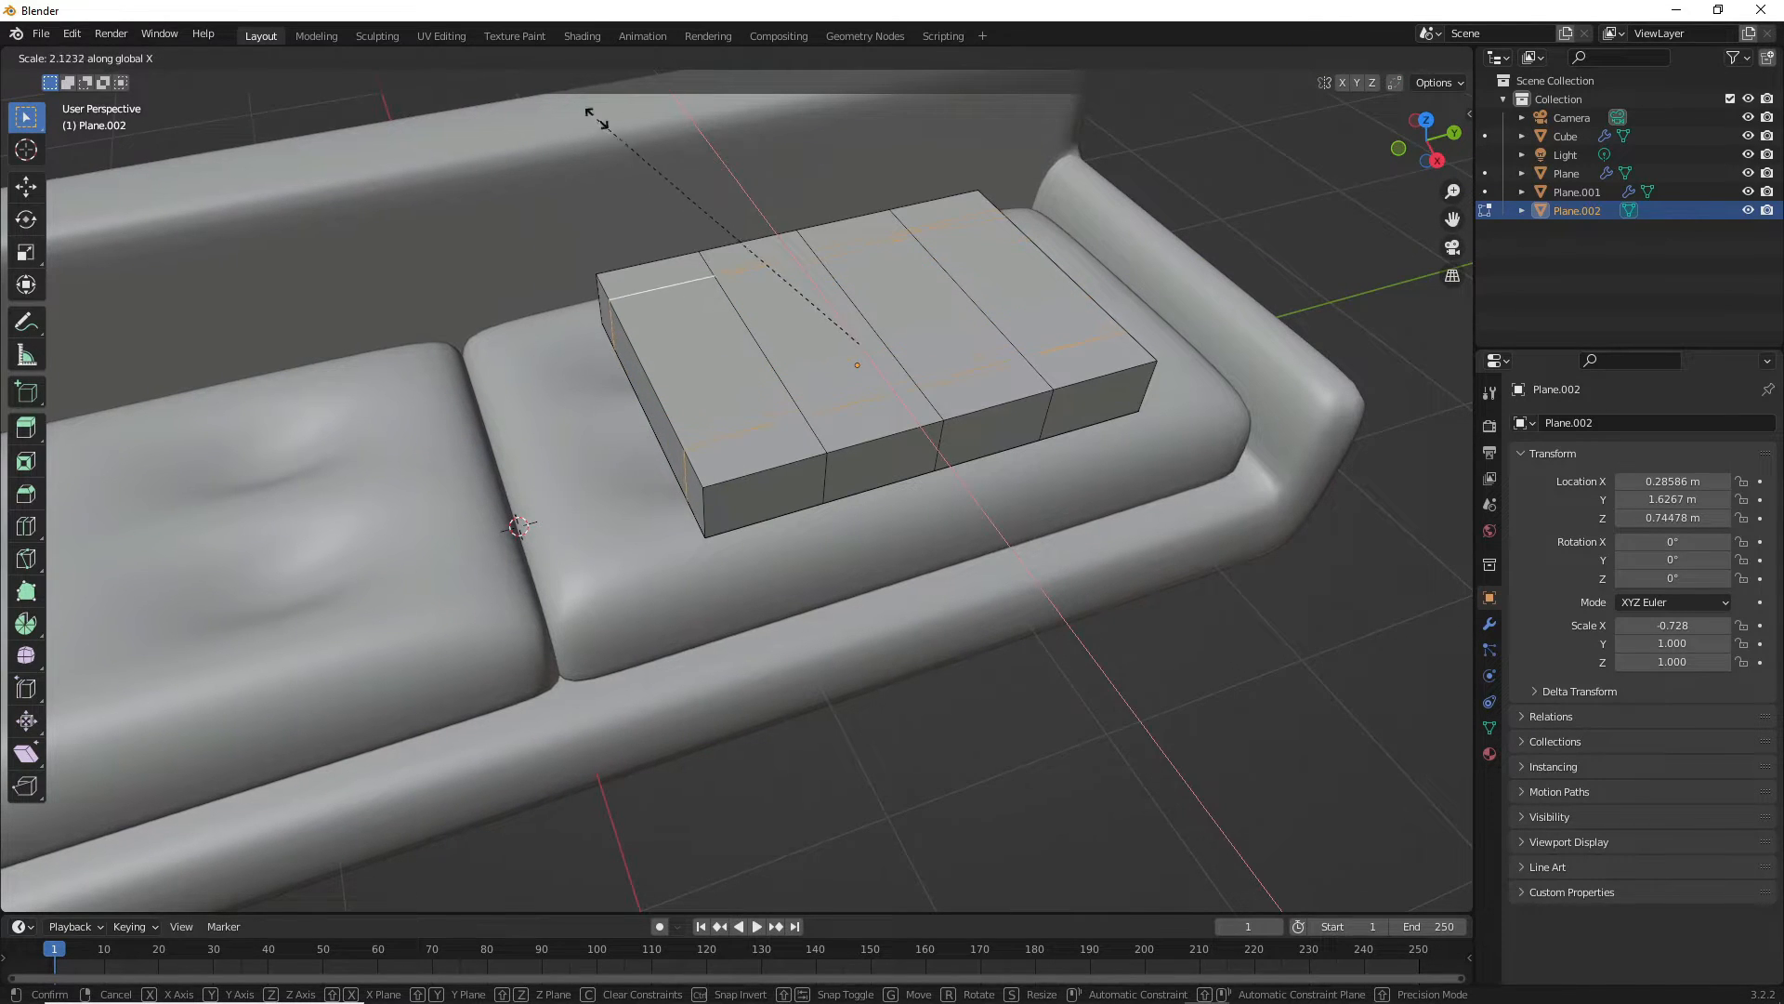
click(590, 109)
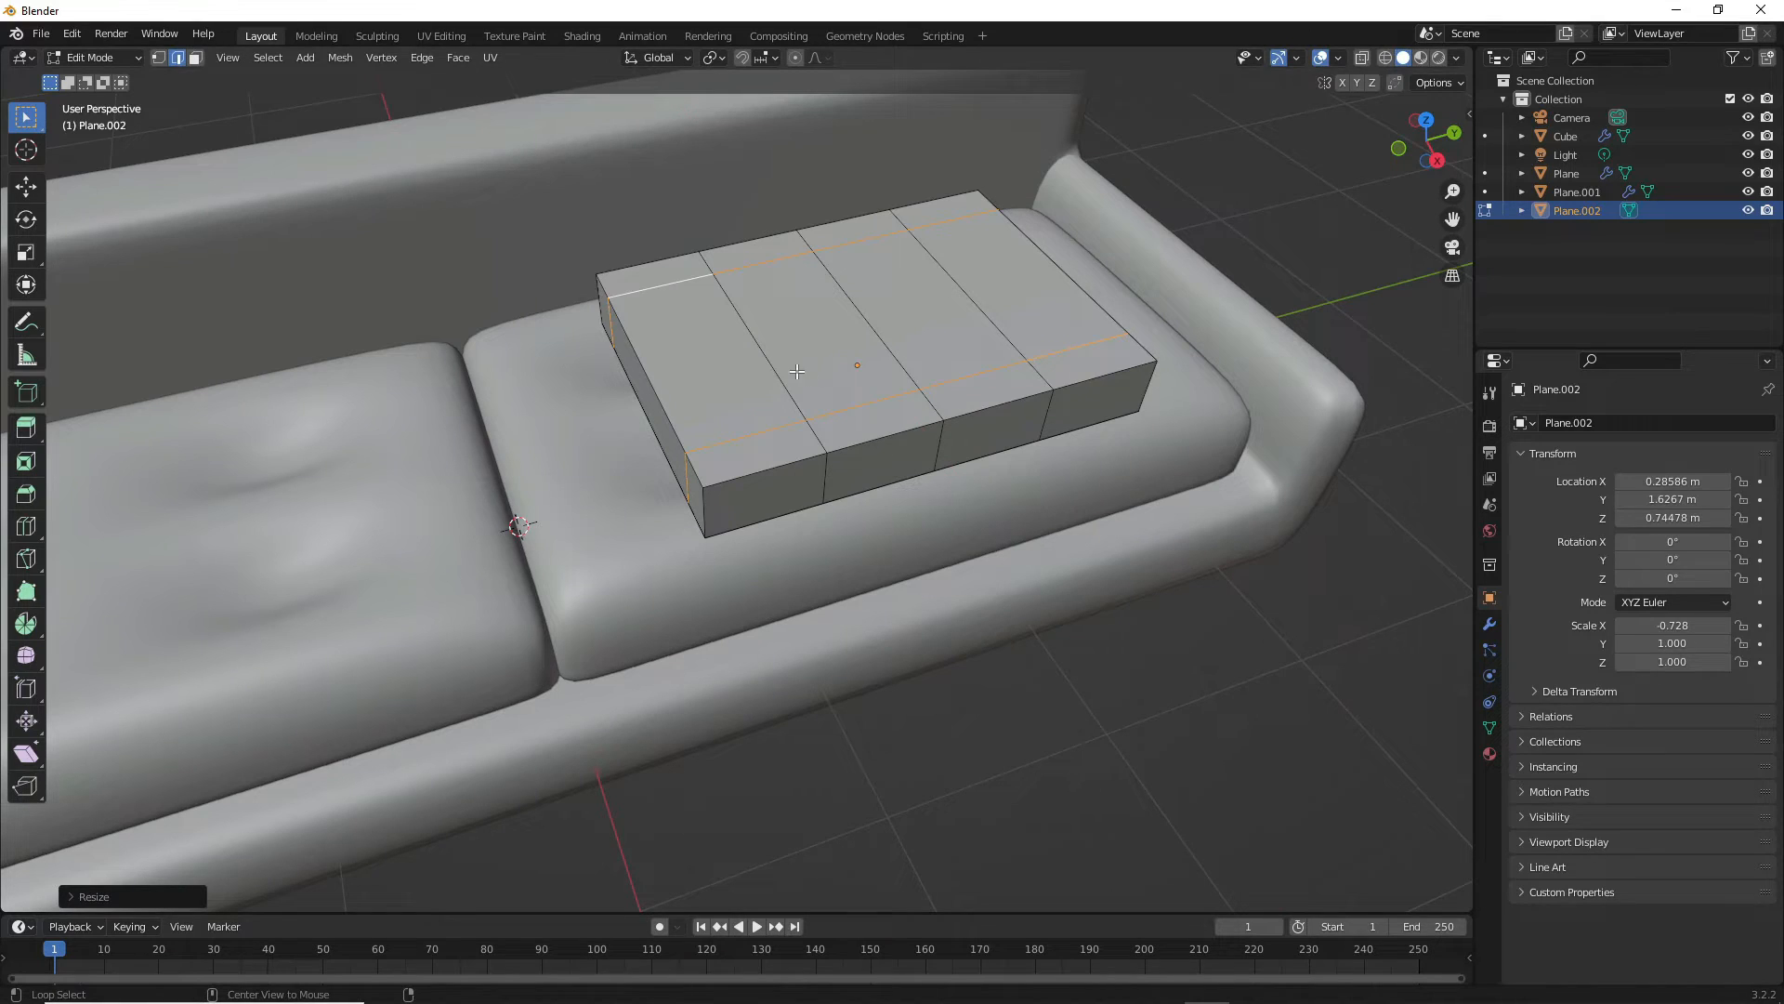
- Select the two outer crosswise edge loops and scale them apart along Y, close to the block's short ends
alt+click(782, 384)
alt+shift+click(991, 323)
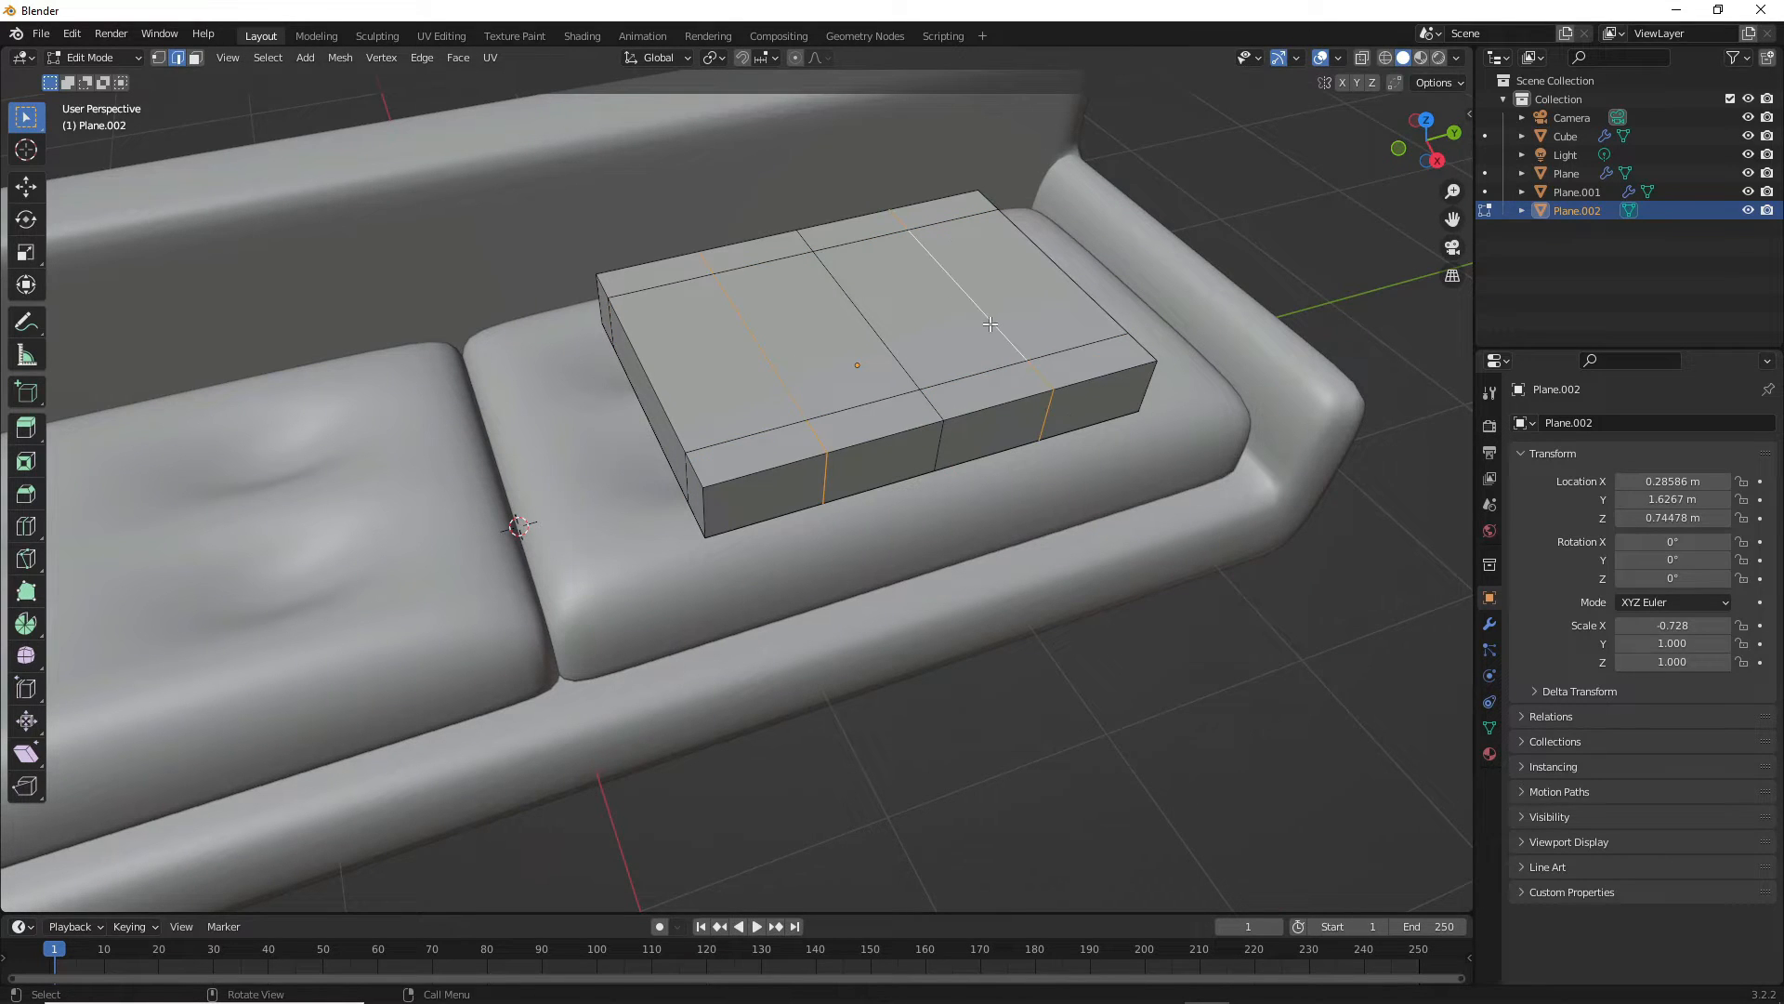
key(s)
key(y)
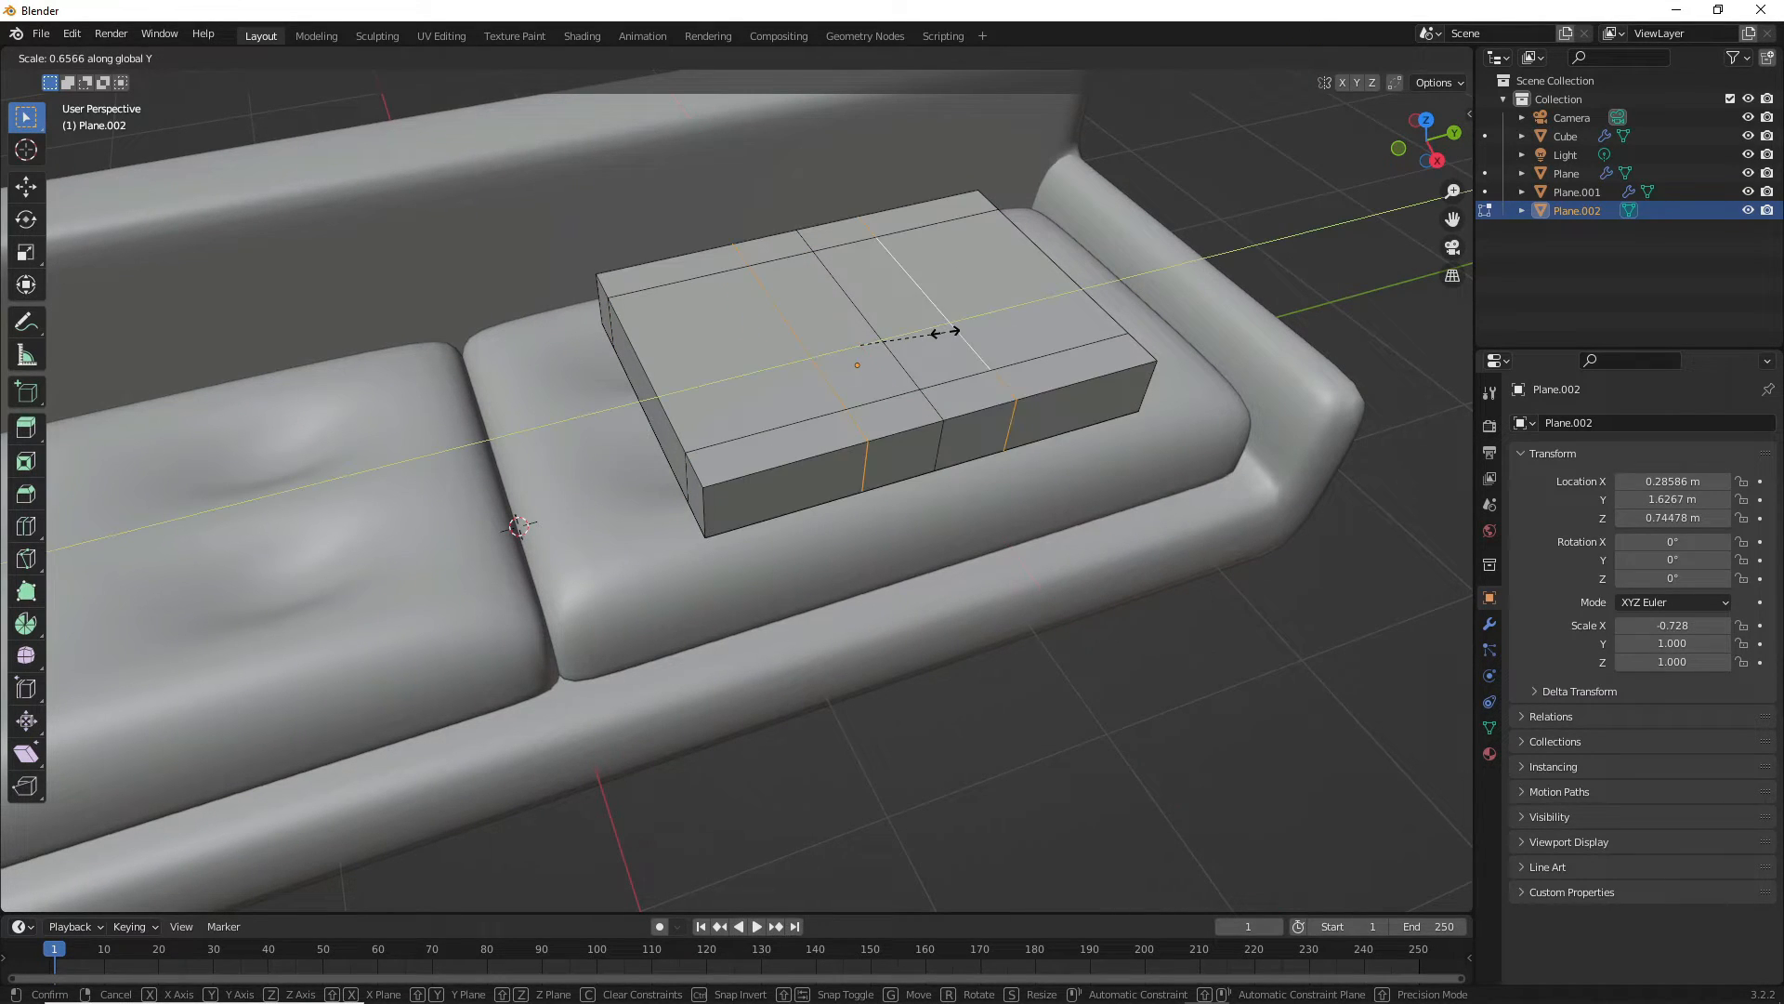
click(1096, 279)
click(1266, 184)
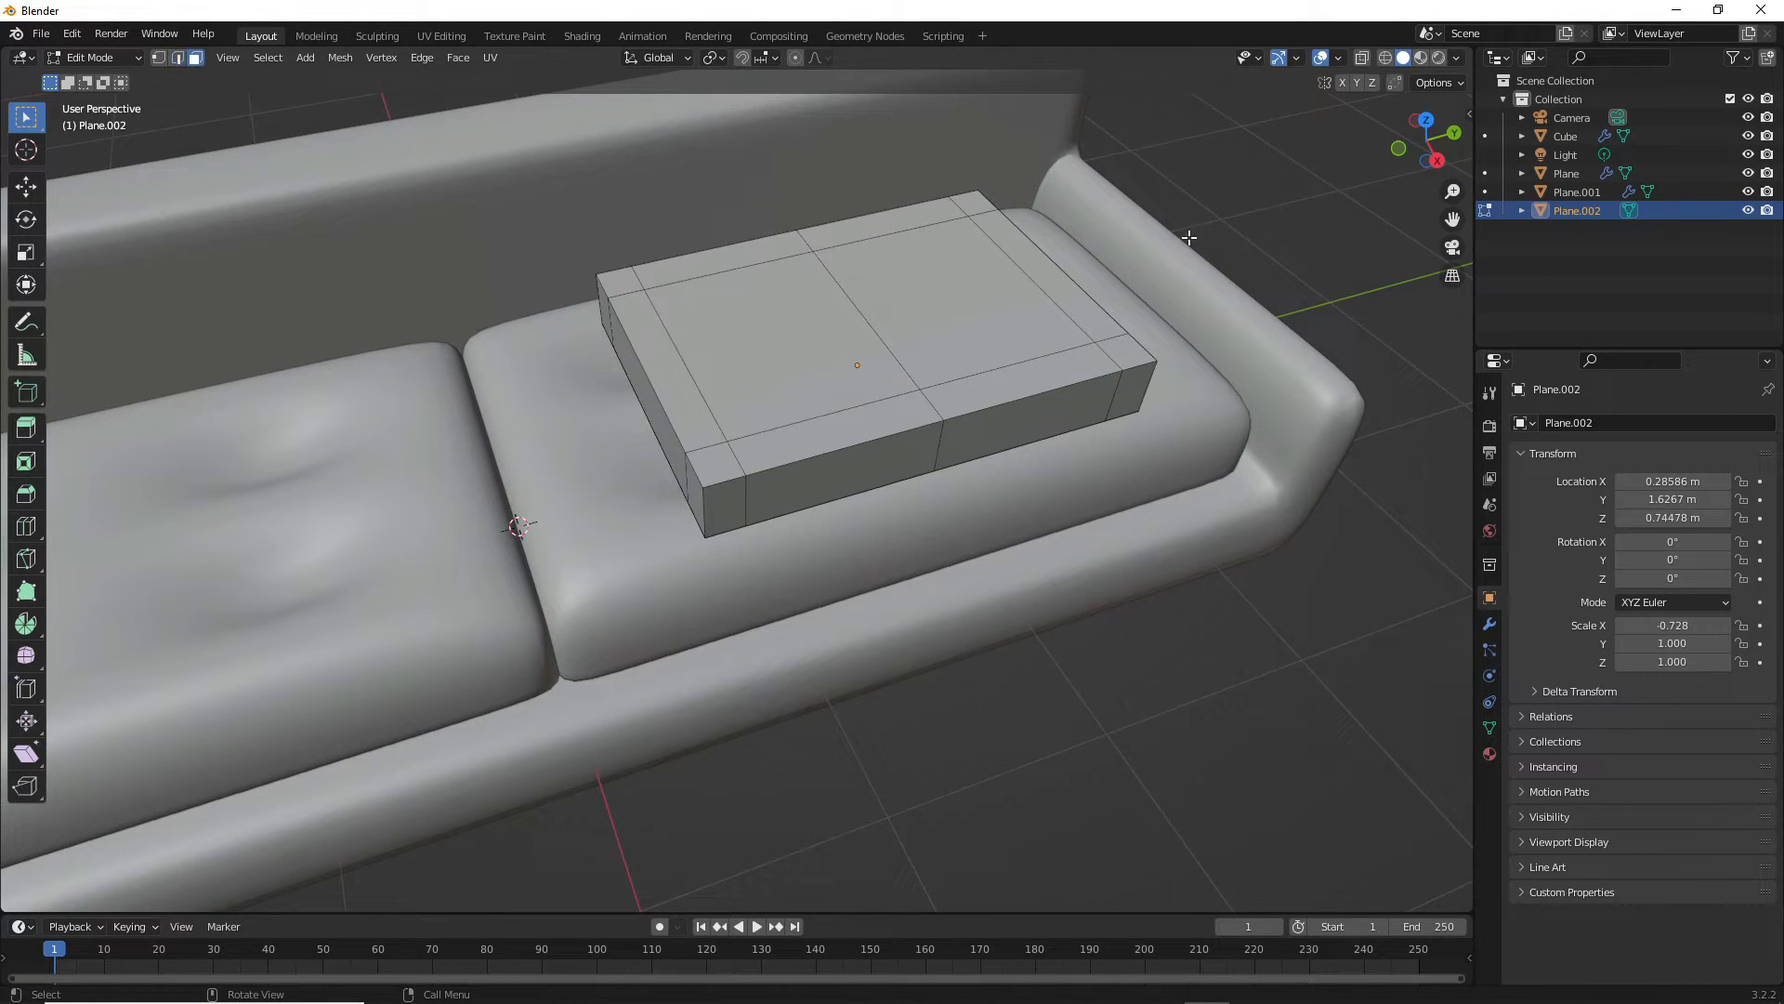
- Select the two large inner faces on top of the block and apply Poke Faces to them
click(826, 333)
shift+click(944, 314)
middle_drag(944, 314, 817, 356)
right_click(805, 338)
click(805, 343)
- Select the two poked centre vertices on top of the block and vertex-bevel them into small squares about 0.29 m wide
click(1294, 231)
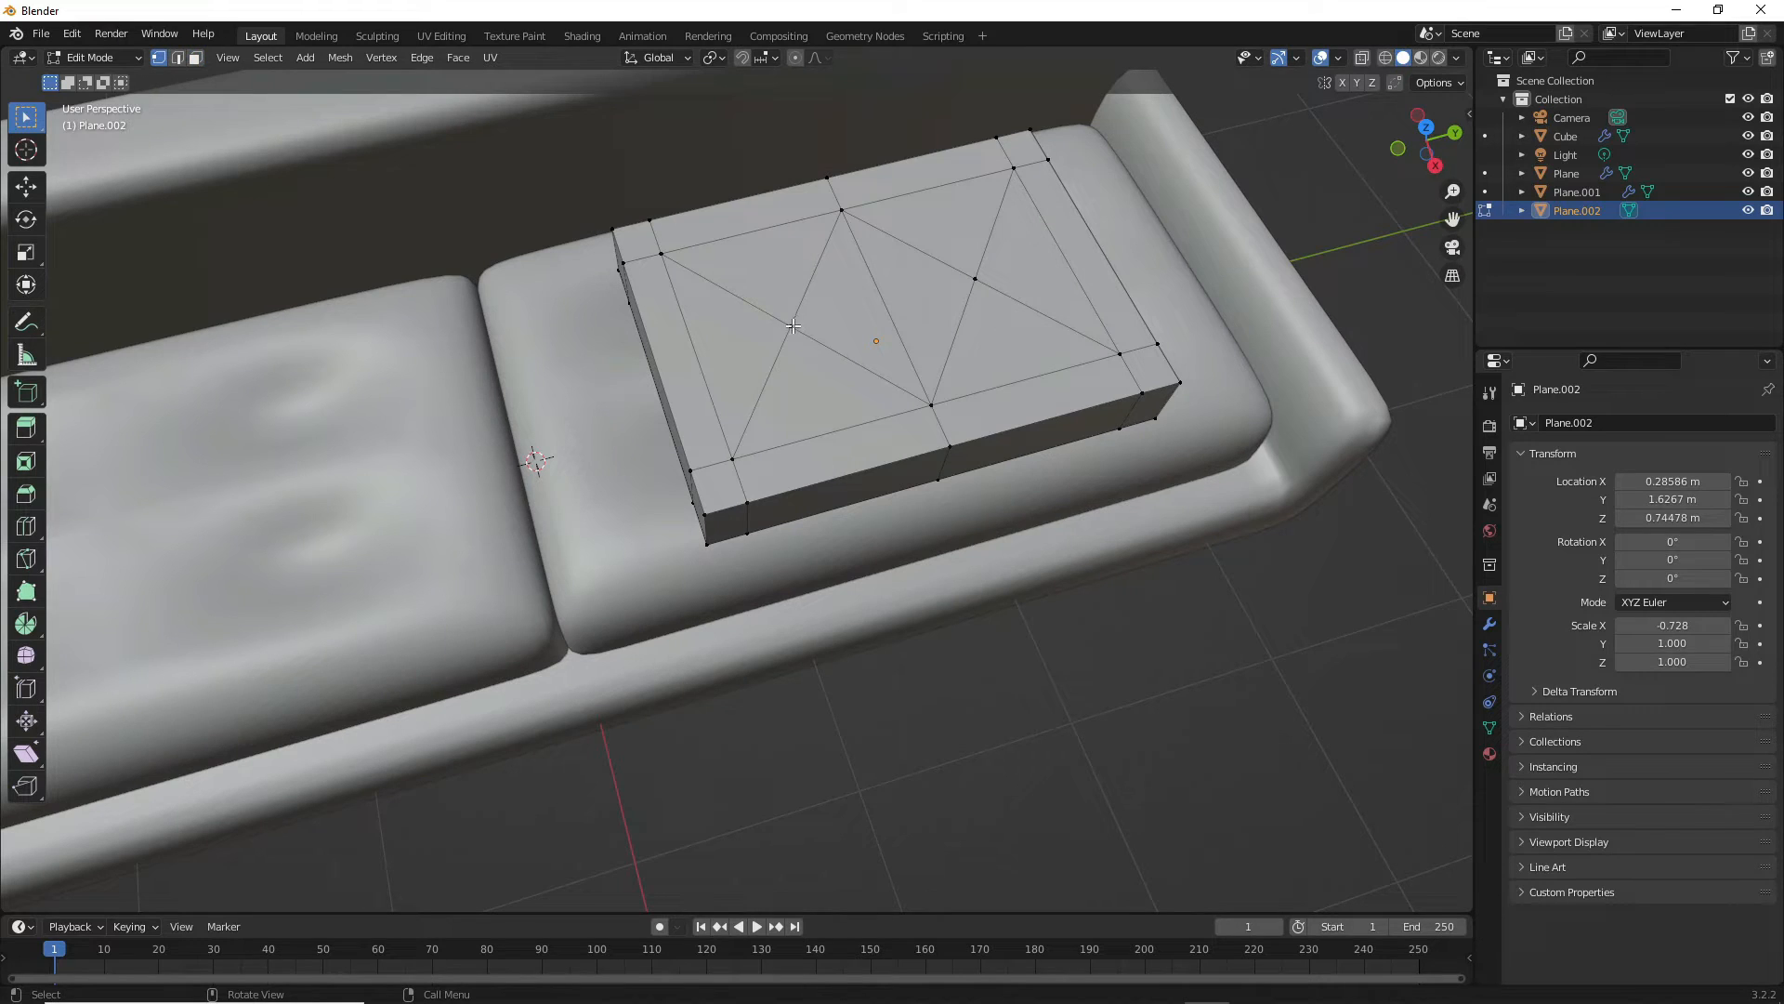
shift+click(976, 280)
middle_drag(923, 606, 926, 581)
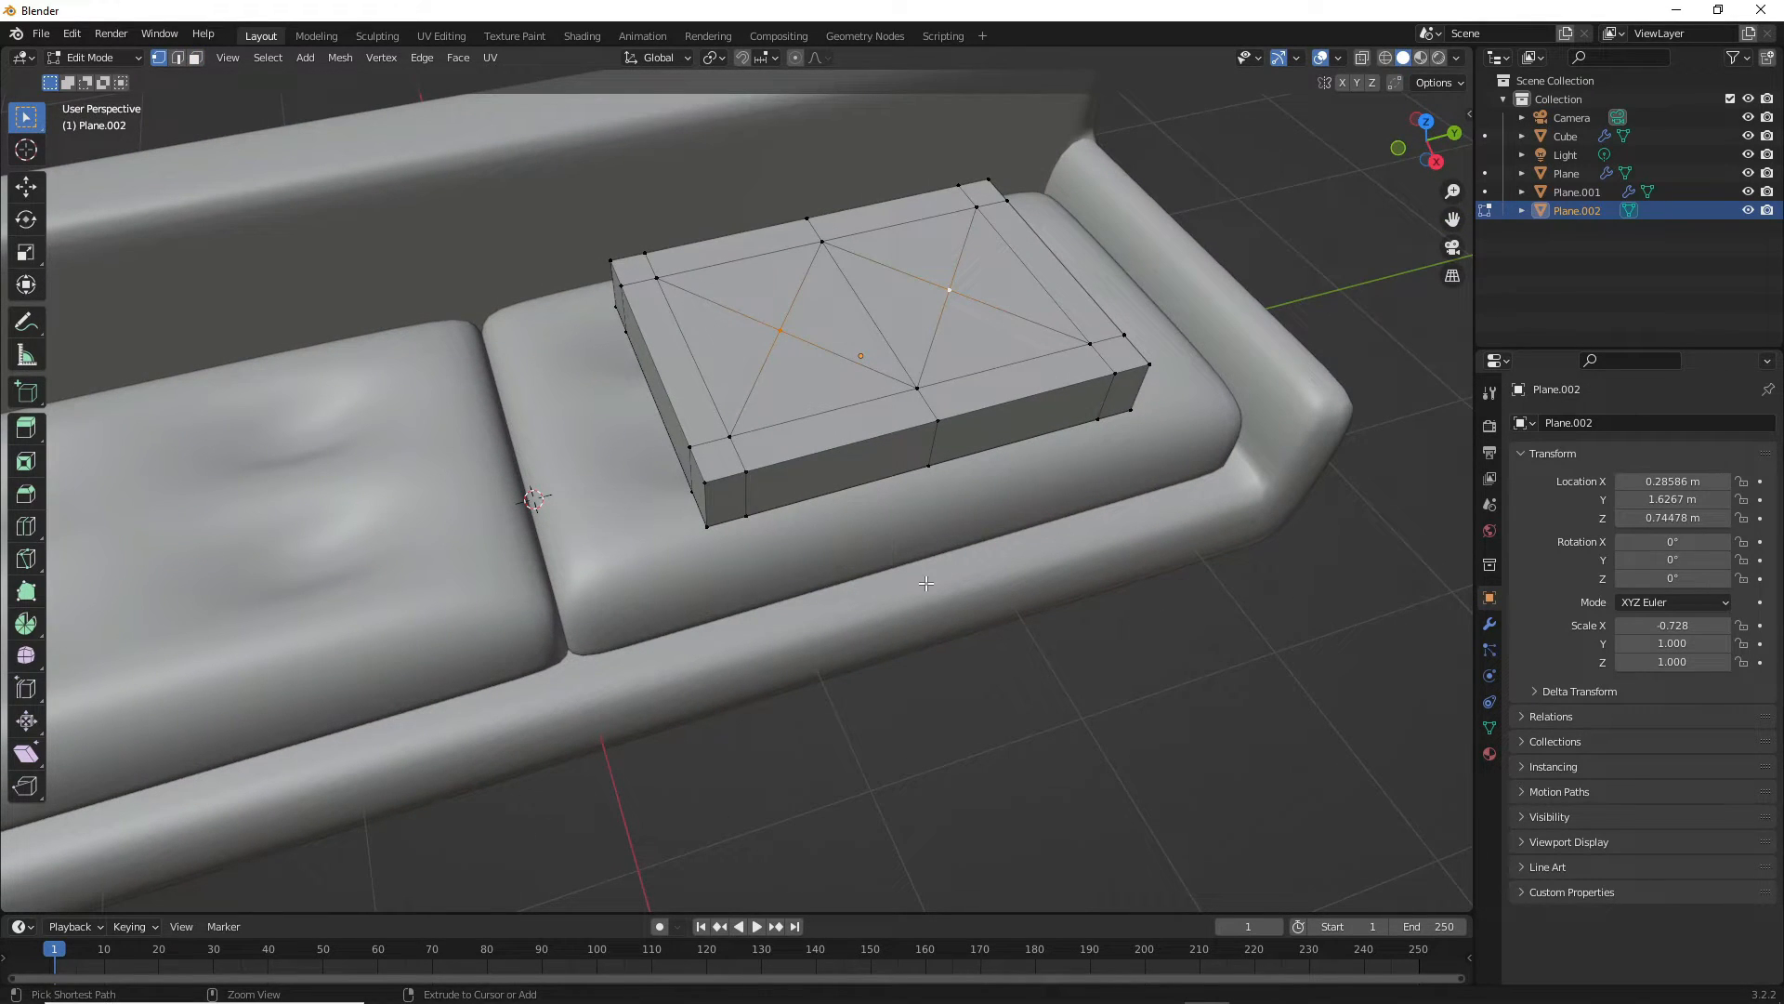
key(ctrl+b)
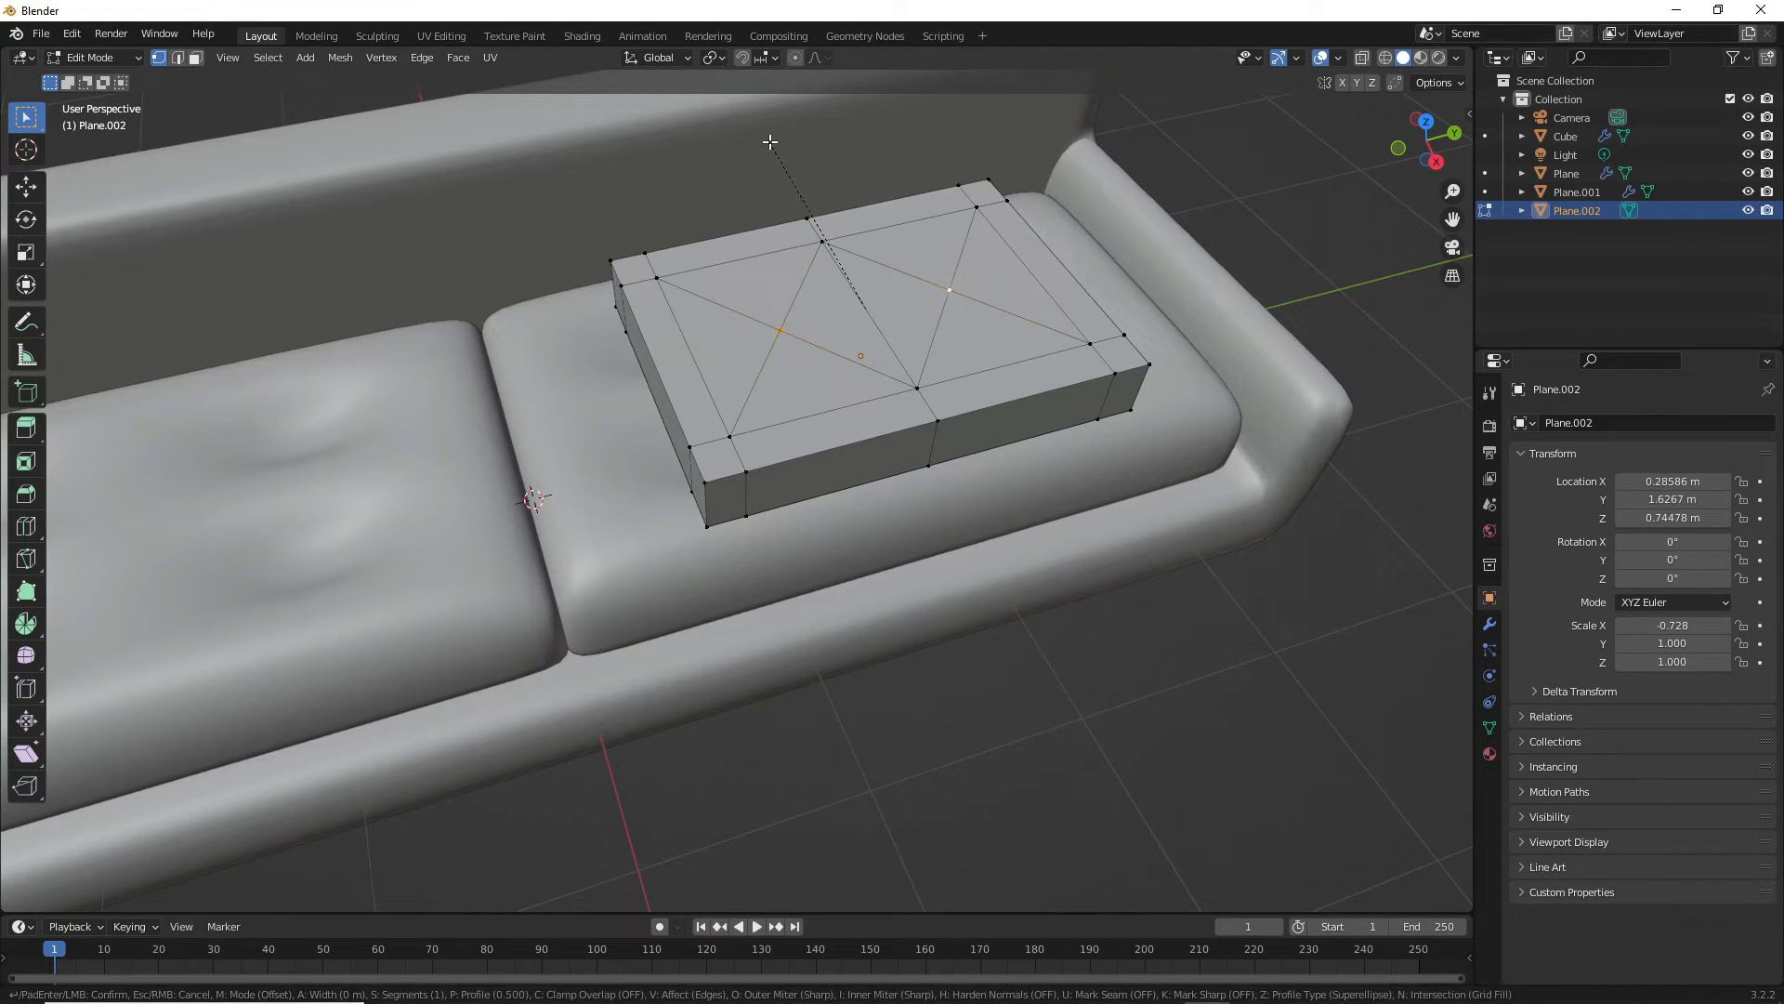
key(v)
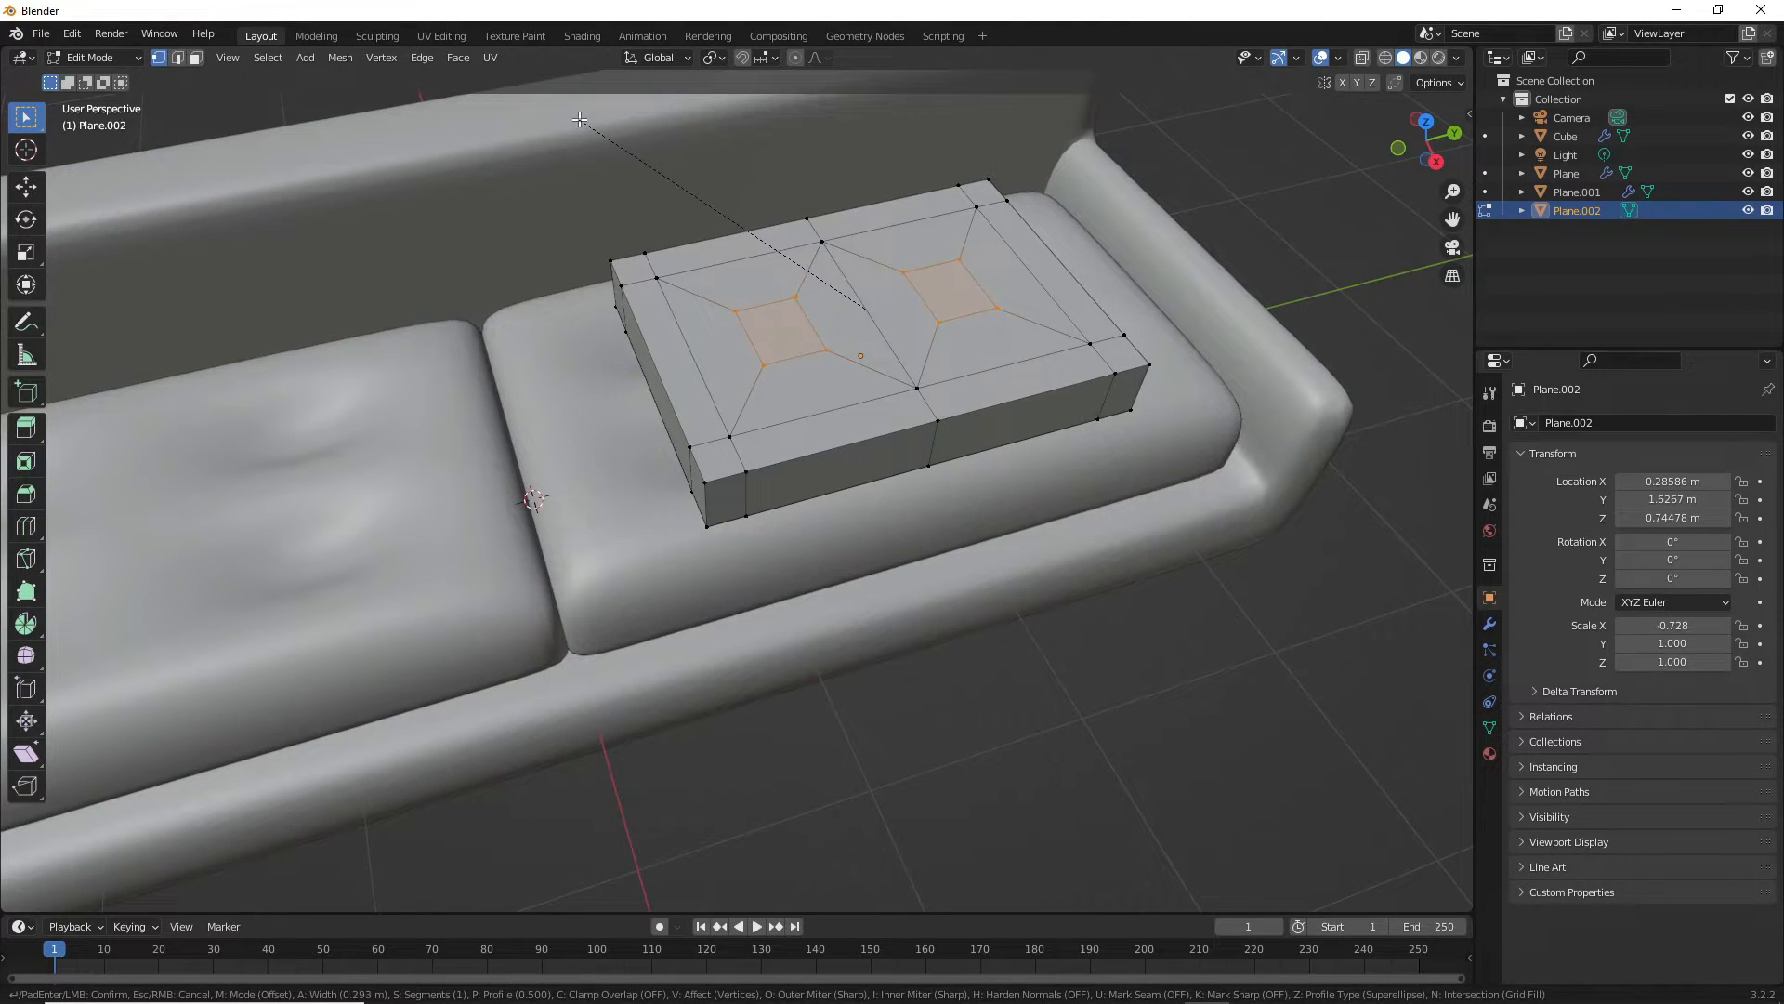
click(594, 125)
middle_drag(594, 124, 1181, 346)
- Set the transform pivot to Median Point and scale the two small square faces down slightly along X
click(717, 58)
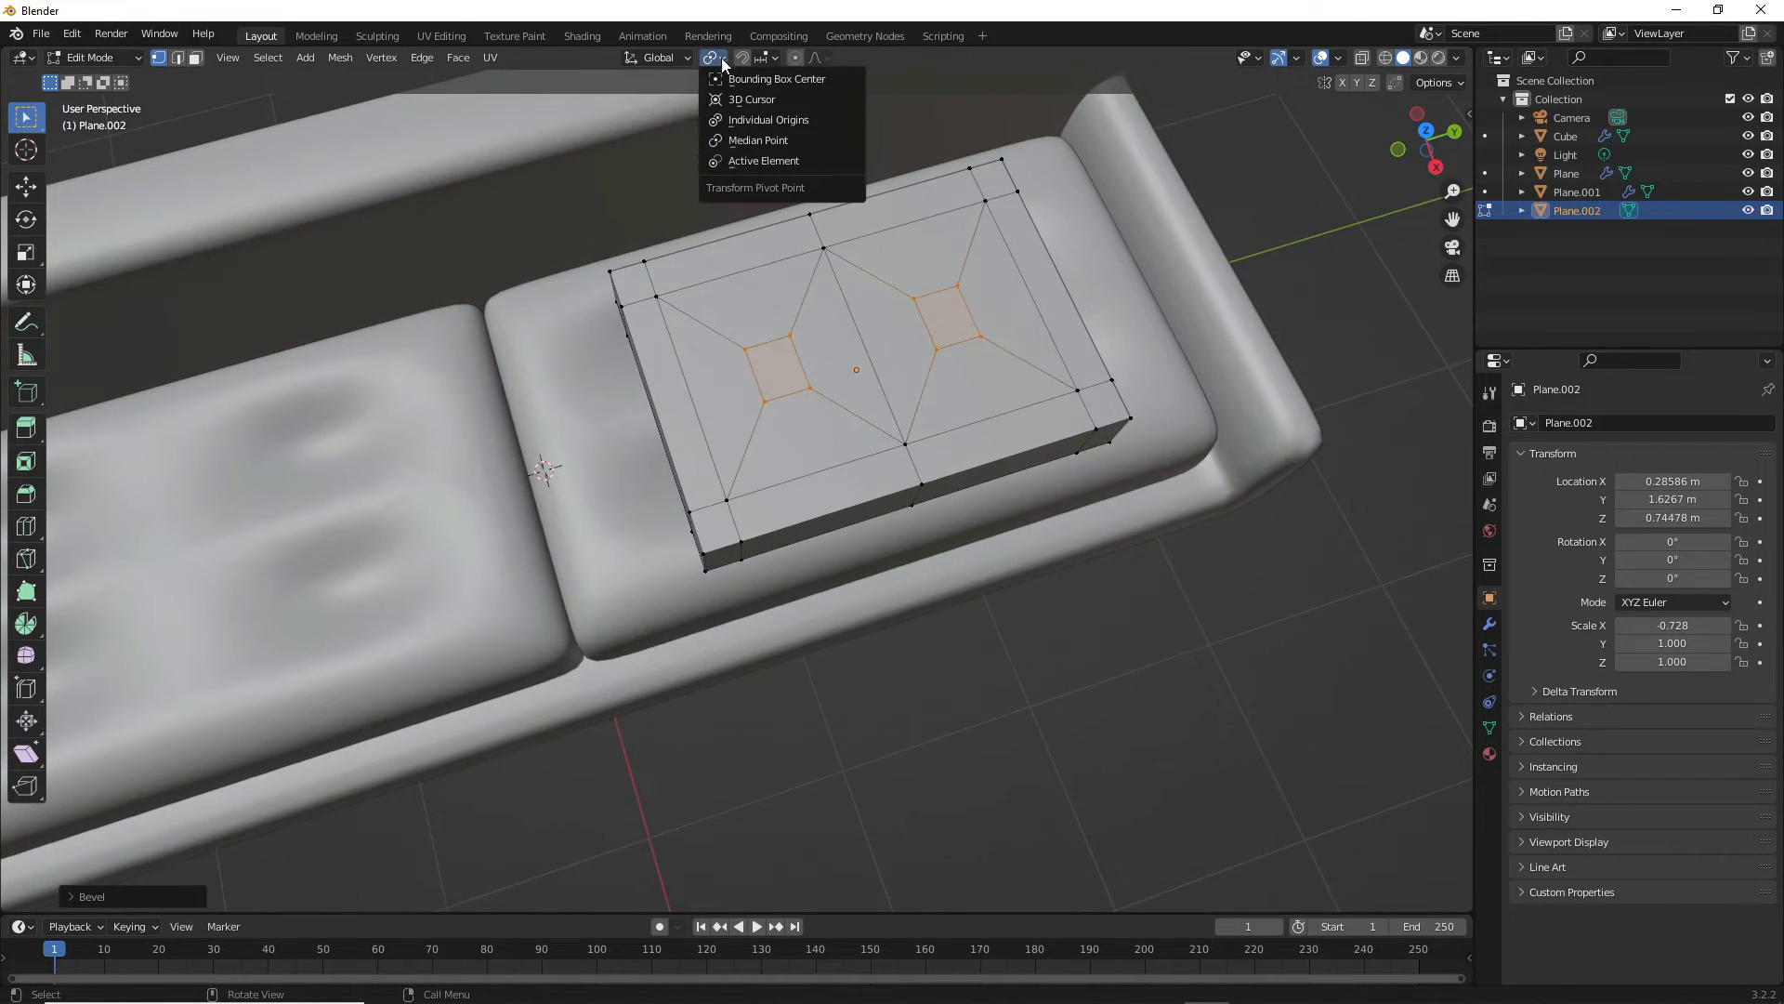
click(741, 143)
key(s)
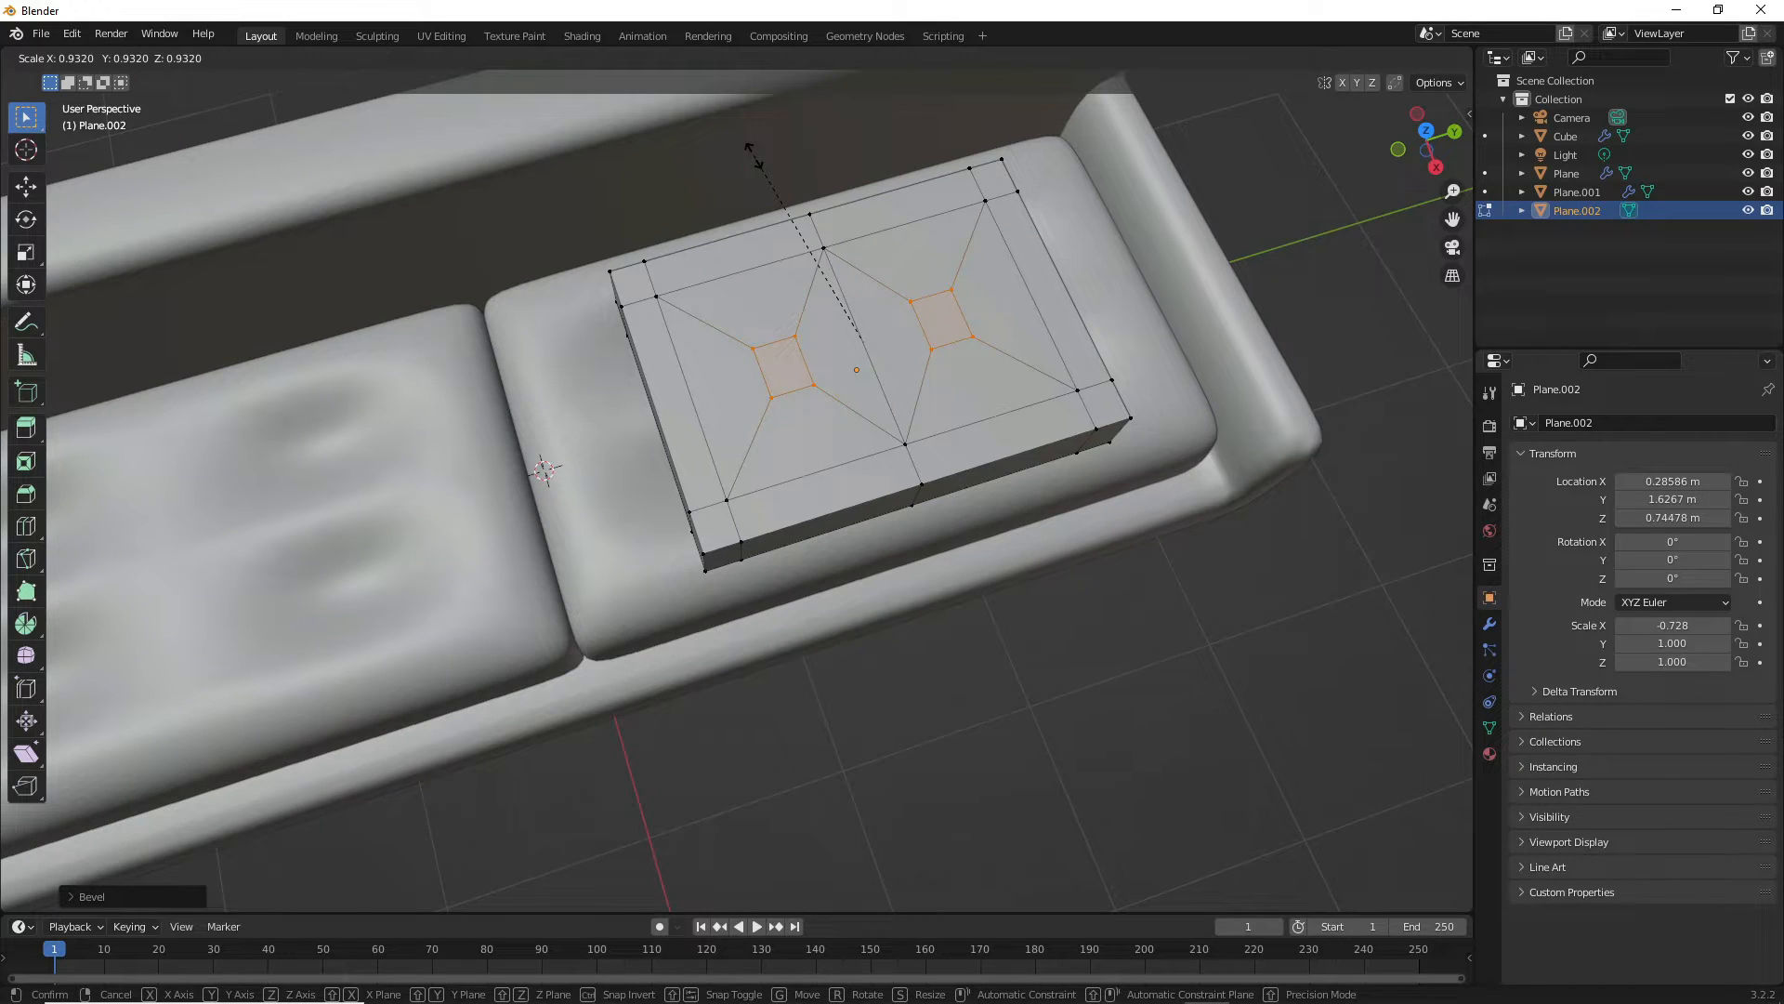
key(y)
key(x)
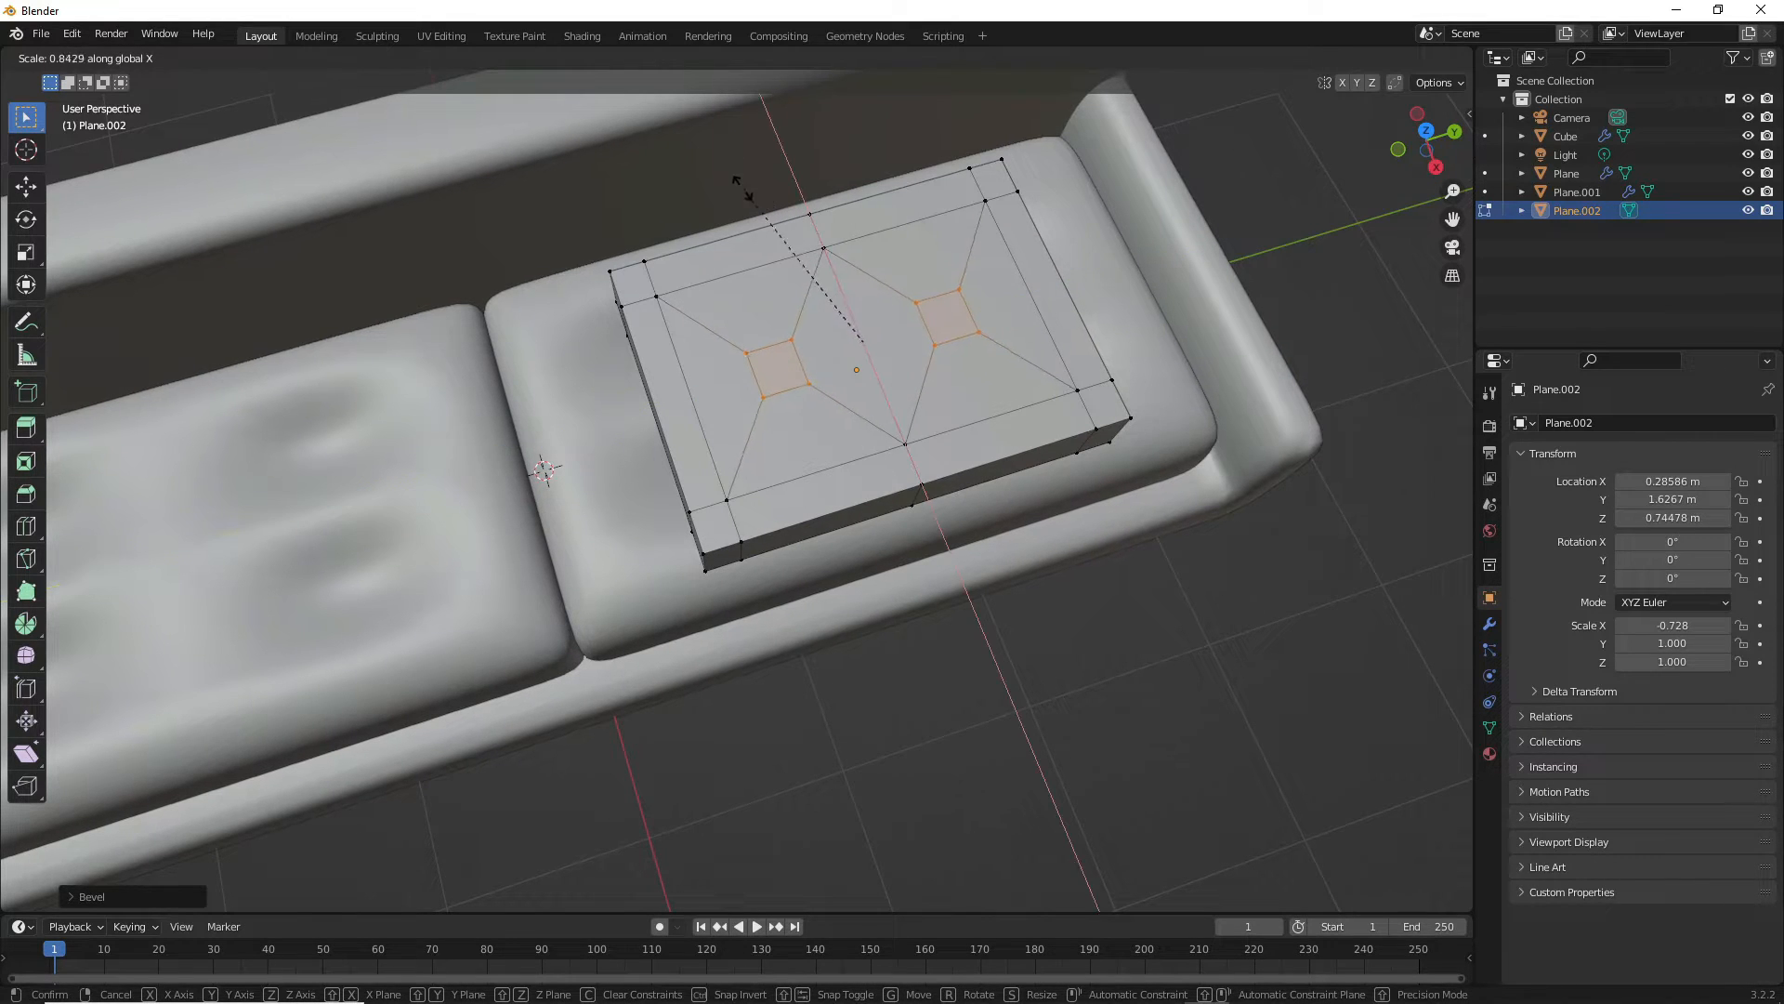
click(741, 204)
middle_drag(849, 637, 828, 604)
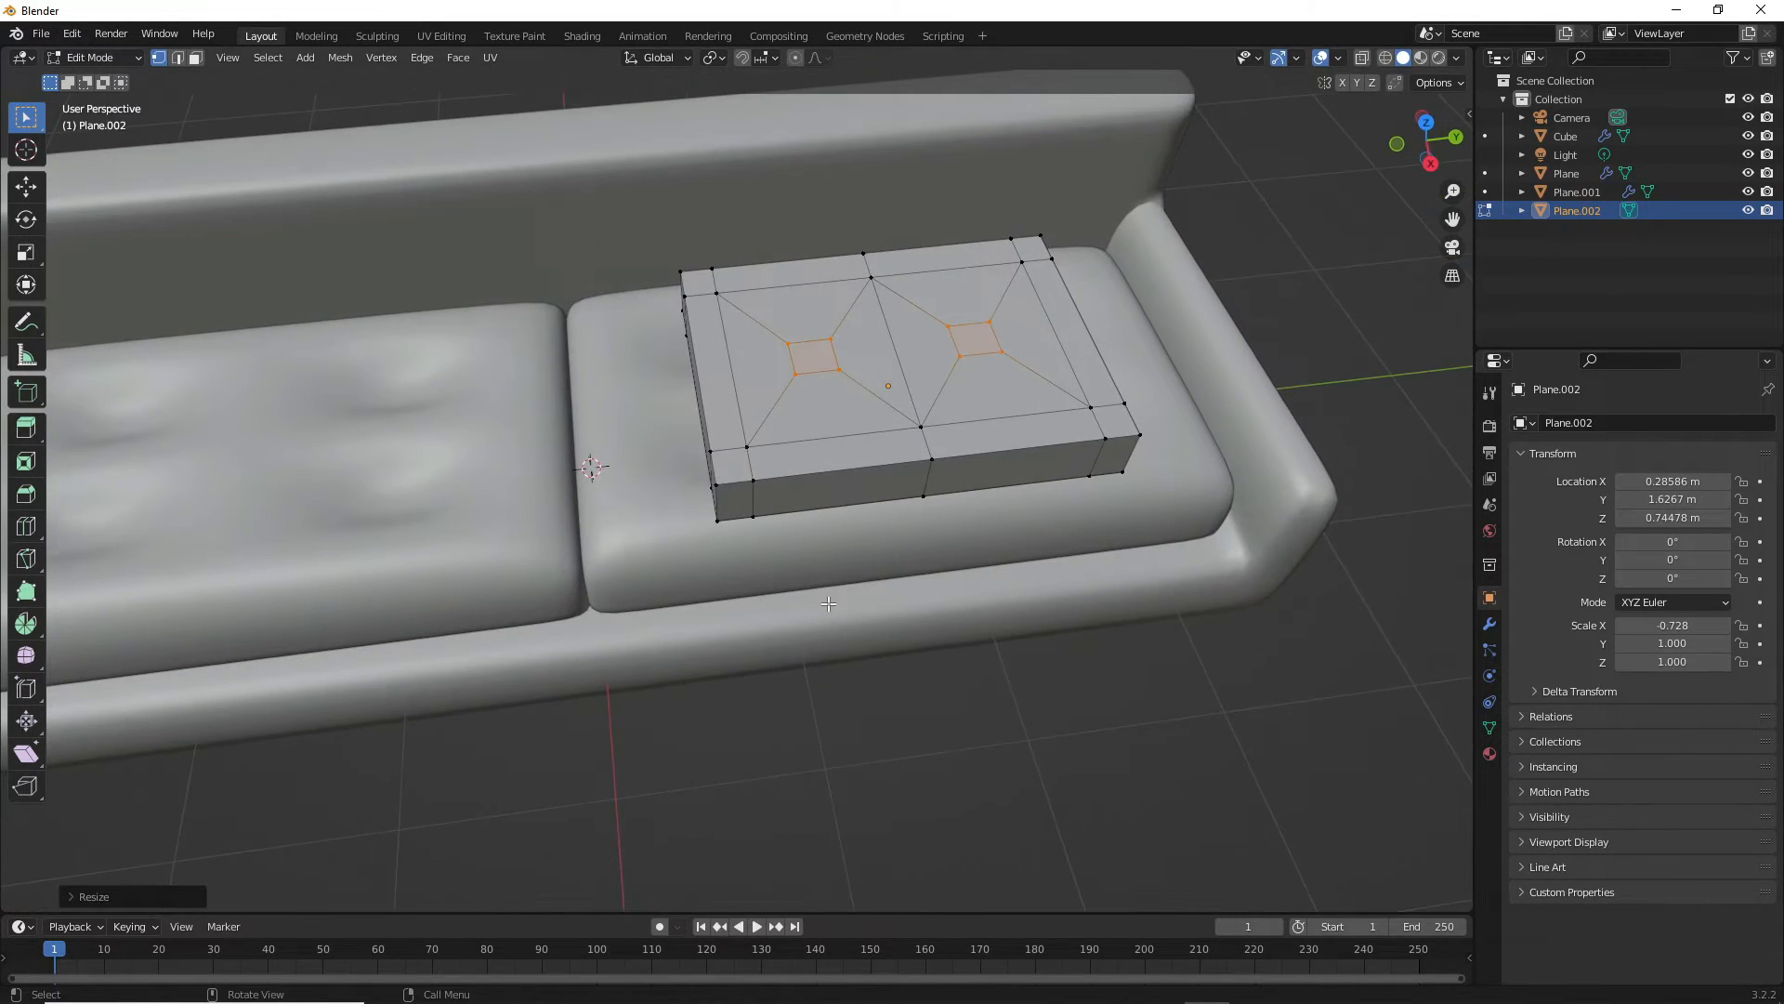
- Move the two small square faces down along Z to sink them into the block as tufting recesses
key(g)
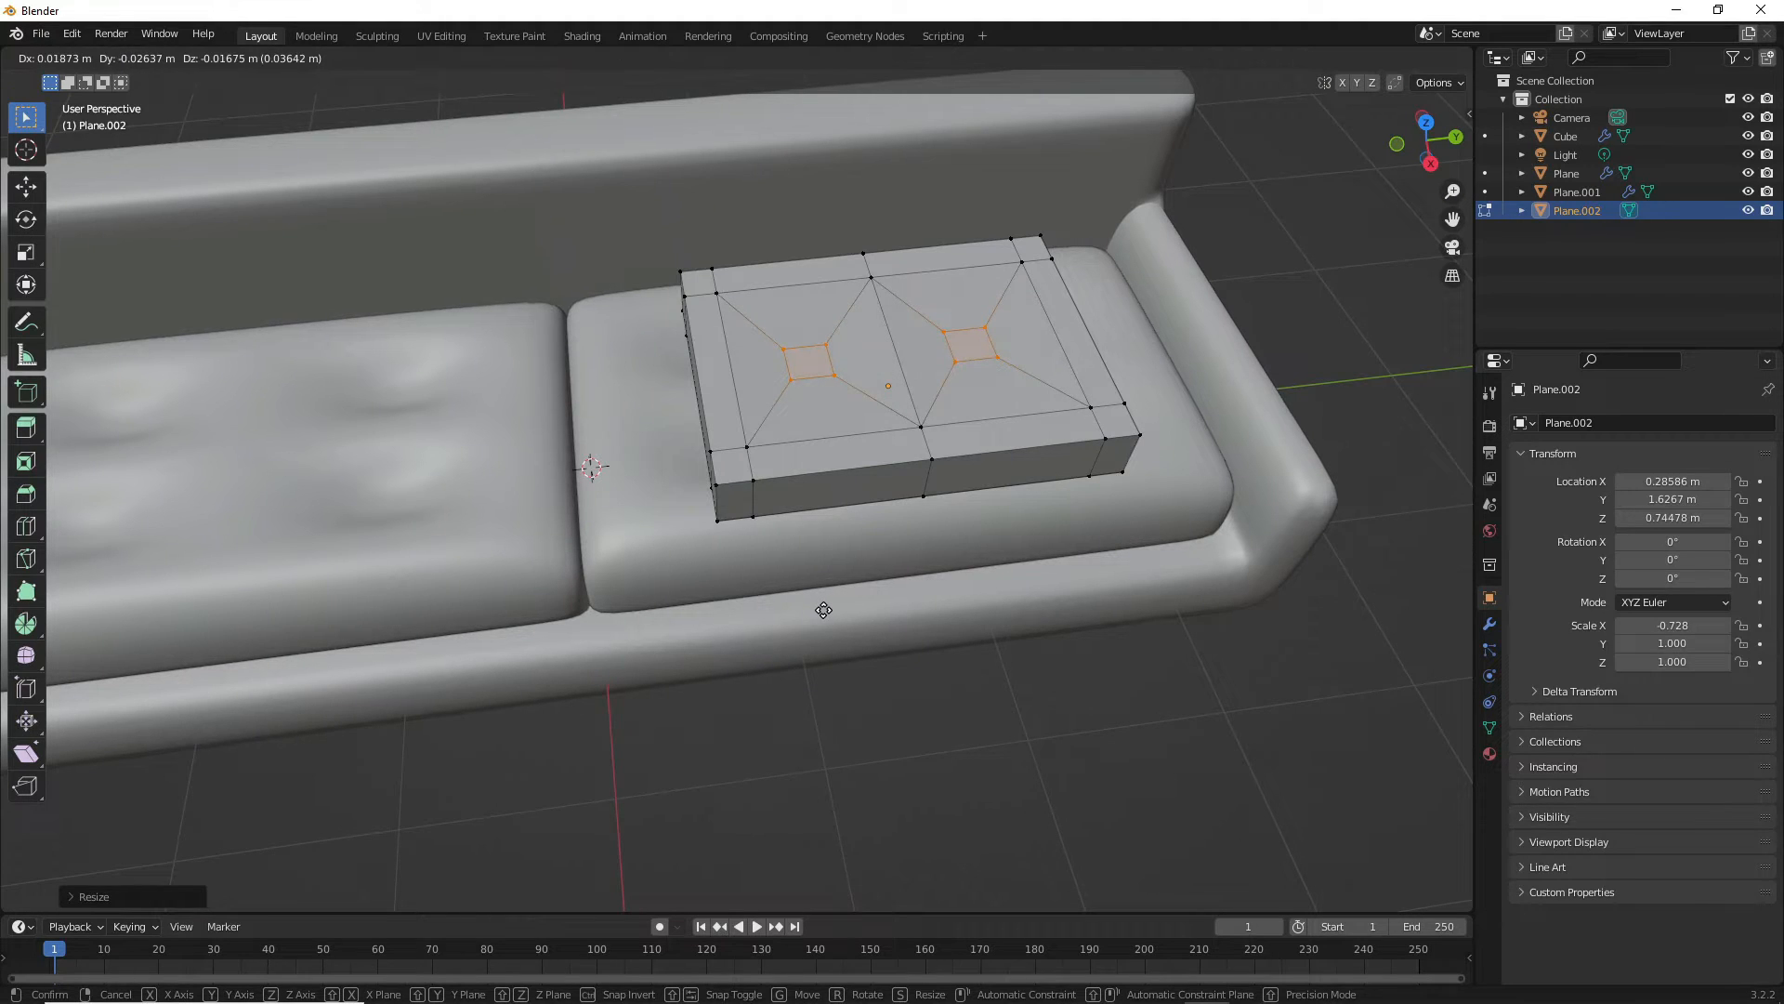
key(z)
click(819, 629)
middle_drag(820, 629, 848, 617)
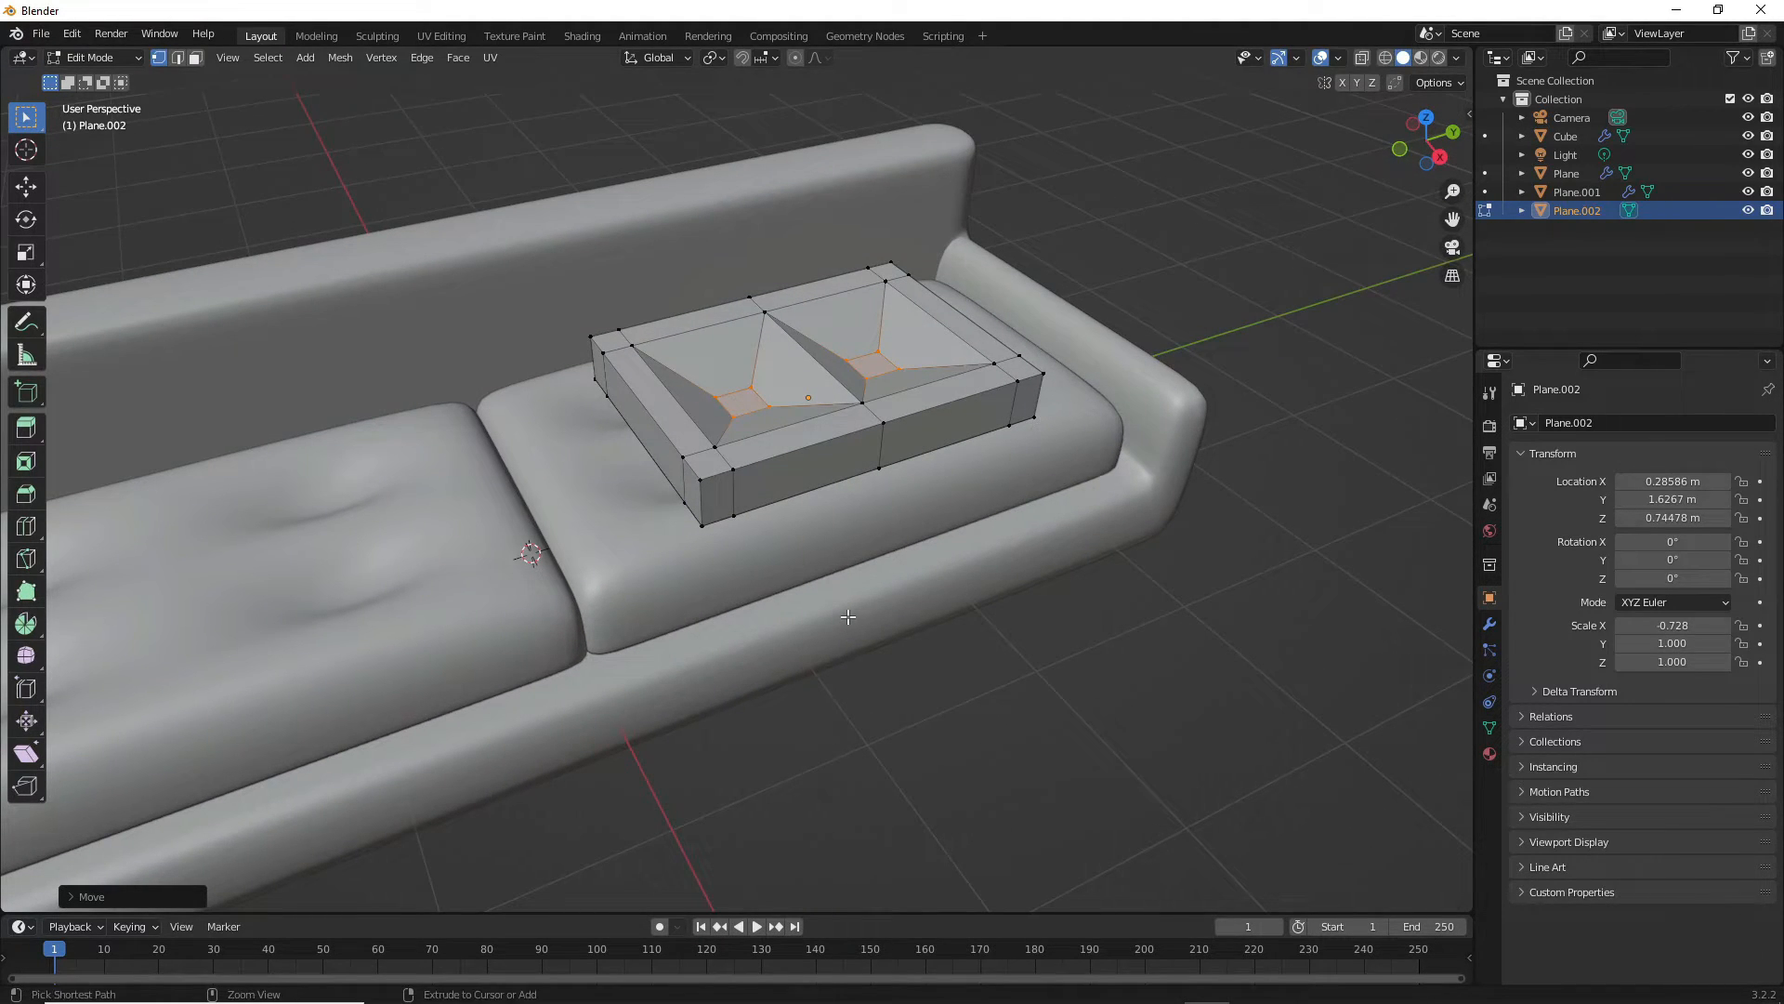
- Grow the selection to the faces around both recesses and raise it about 0.1 m along Z
key(ctrl+KP_Add)
key(g)
key(z)
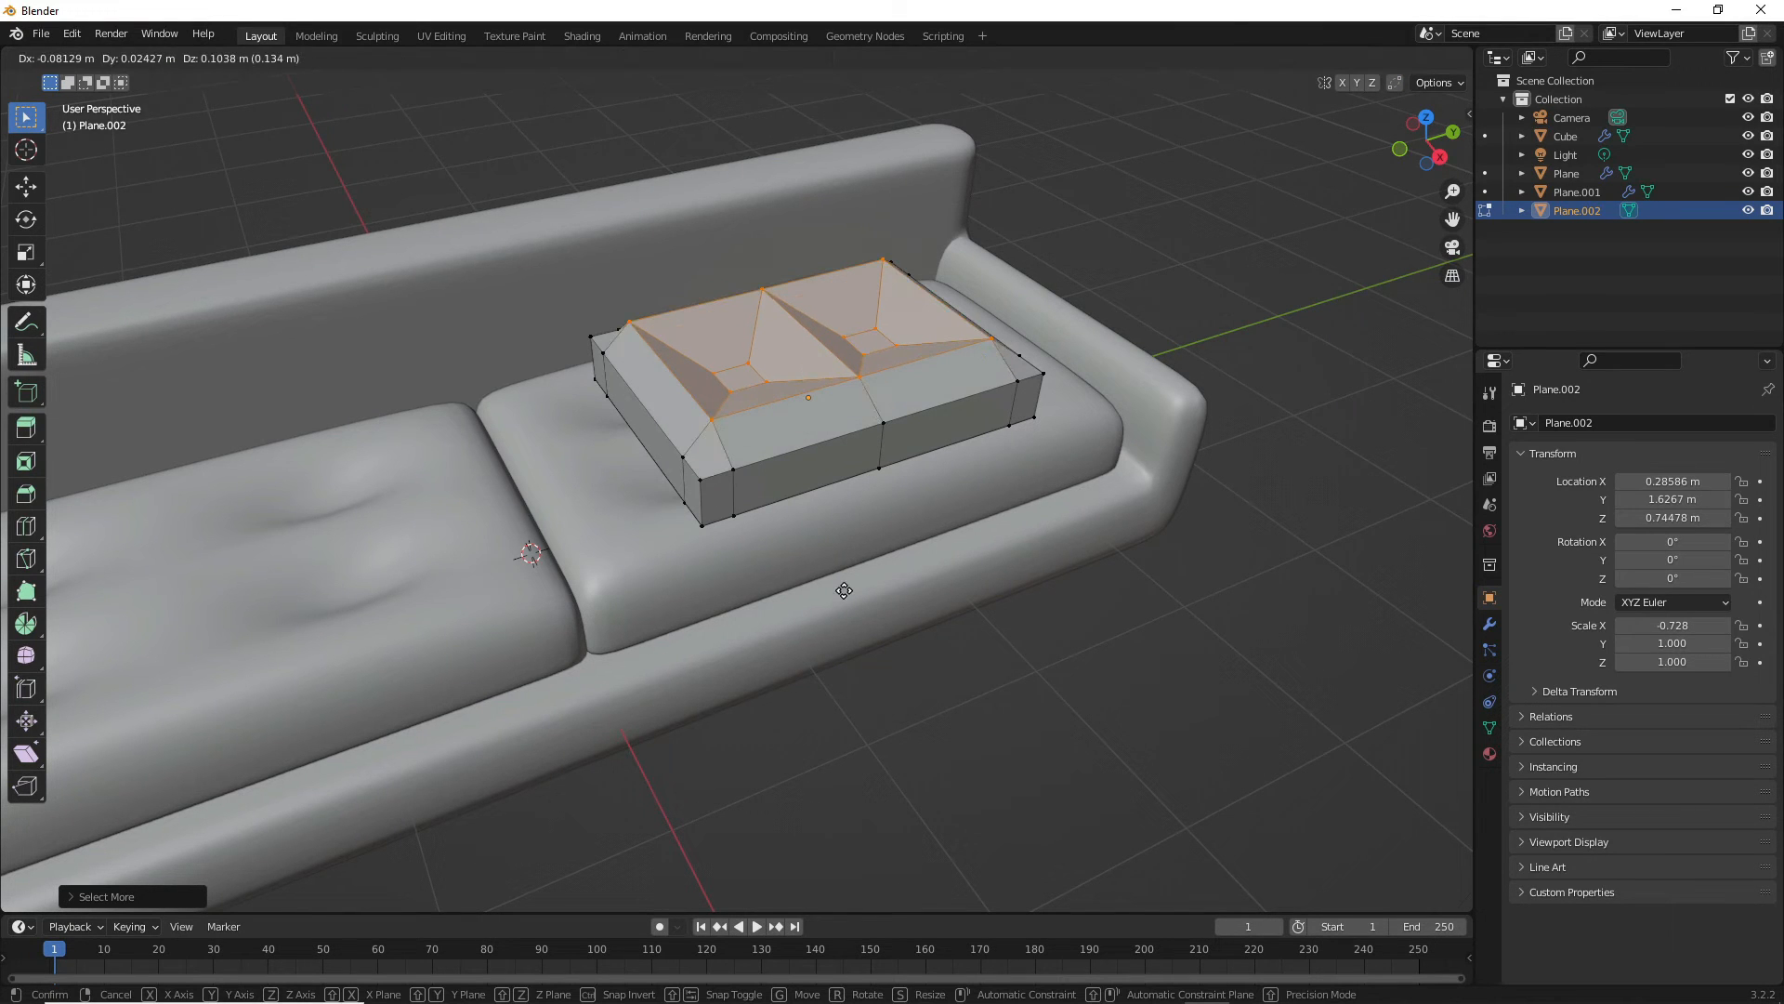
click(837, 598)
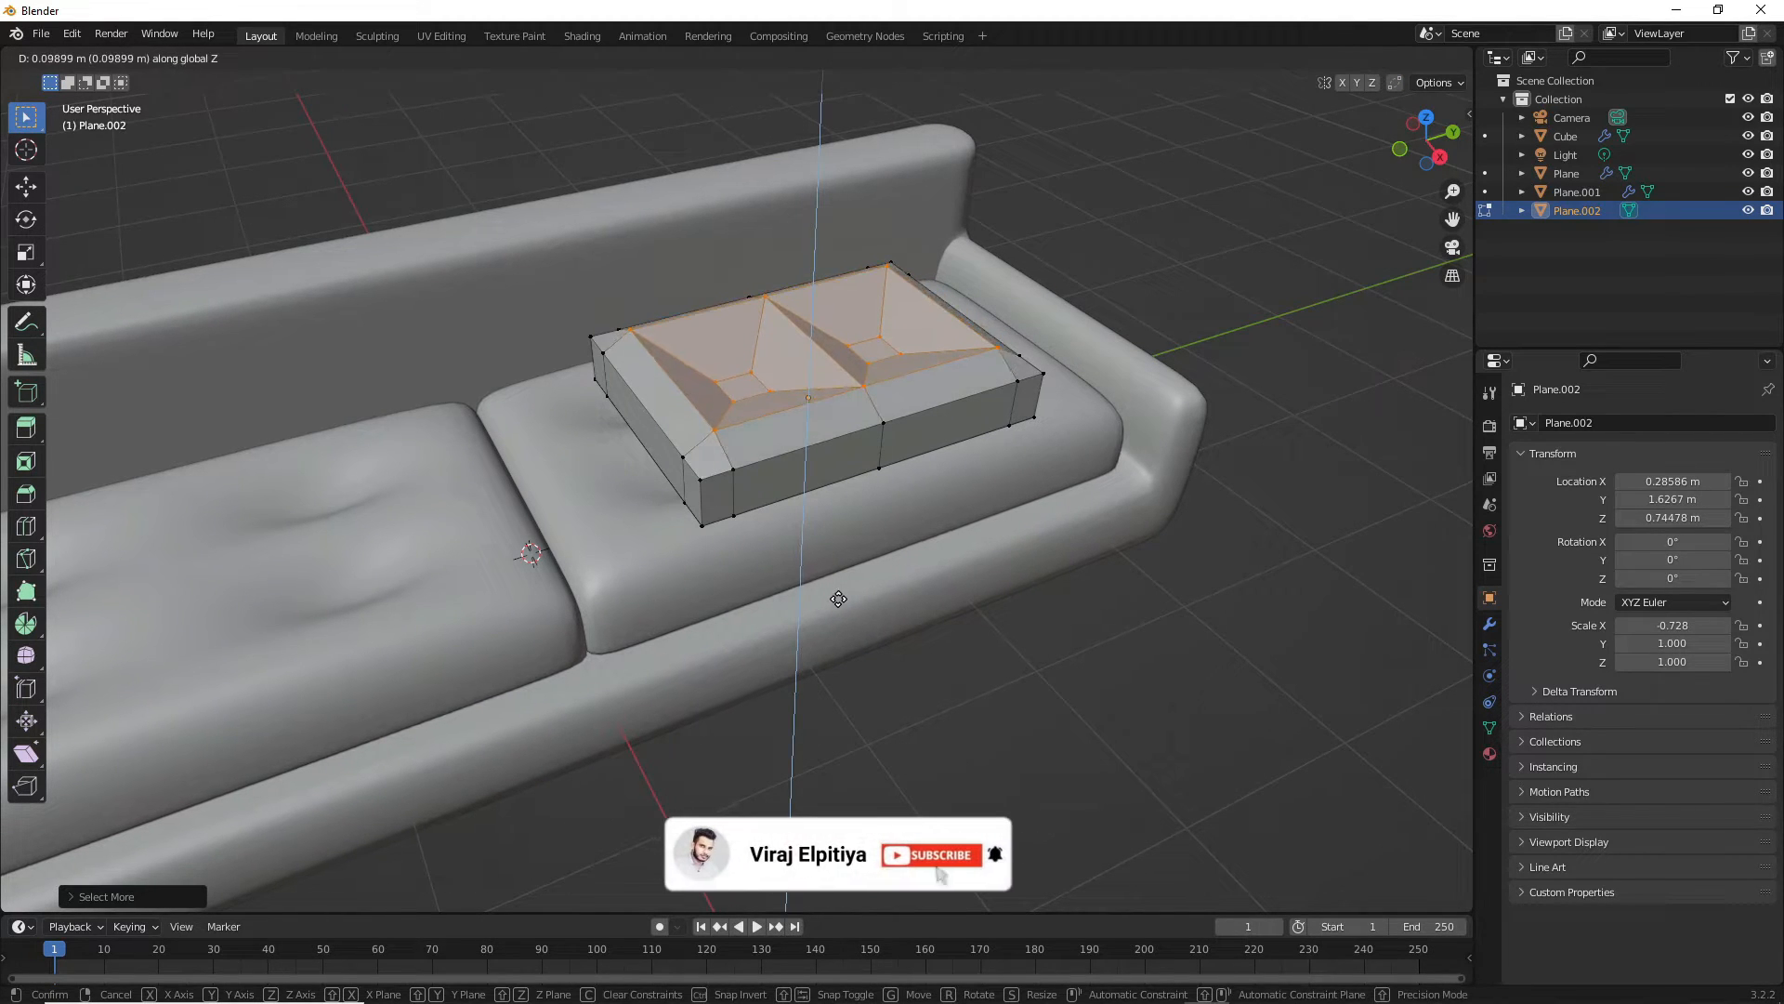
mouse_move(836, 598)
middle_down()
mouse_move(845, 673)
mouse_move(767, 555)
mouse_move(821, 561)
mouse_move(818, 604)
mouse_move(810, 591)
middle_up()
- Return to Object Mode, add a level 2 subdivision surface to the cushion and shade it smooth
key(Tab)
key(ctrl+2)
right_click(839, 383)
click(839, 384)
middle_drag(839, 406, 786, 529)
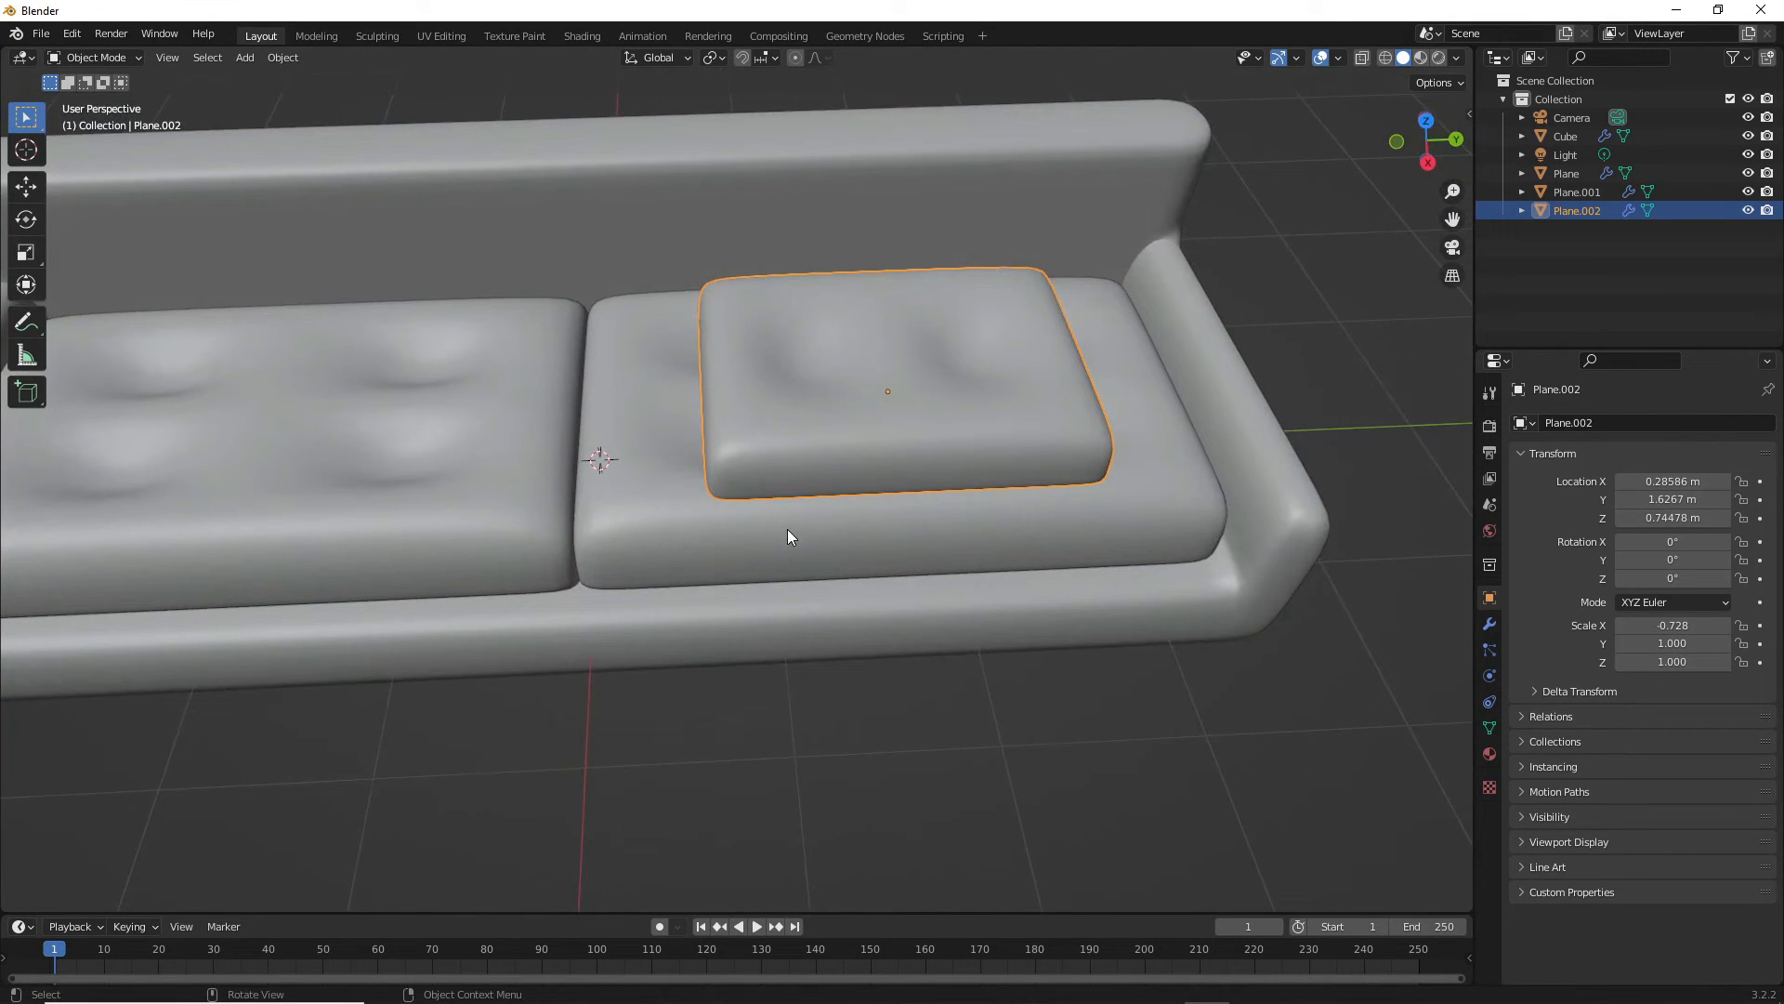
key(grave)
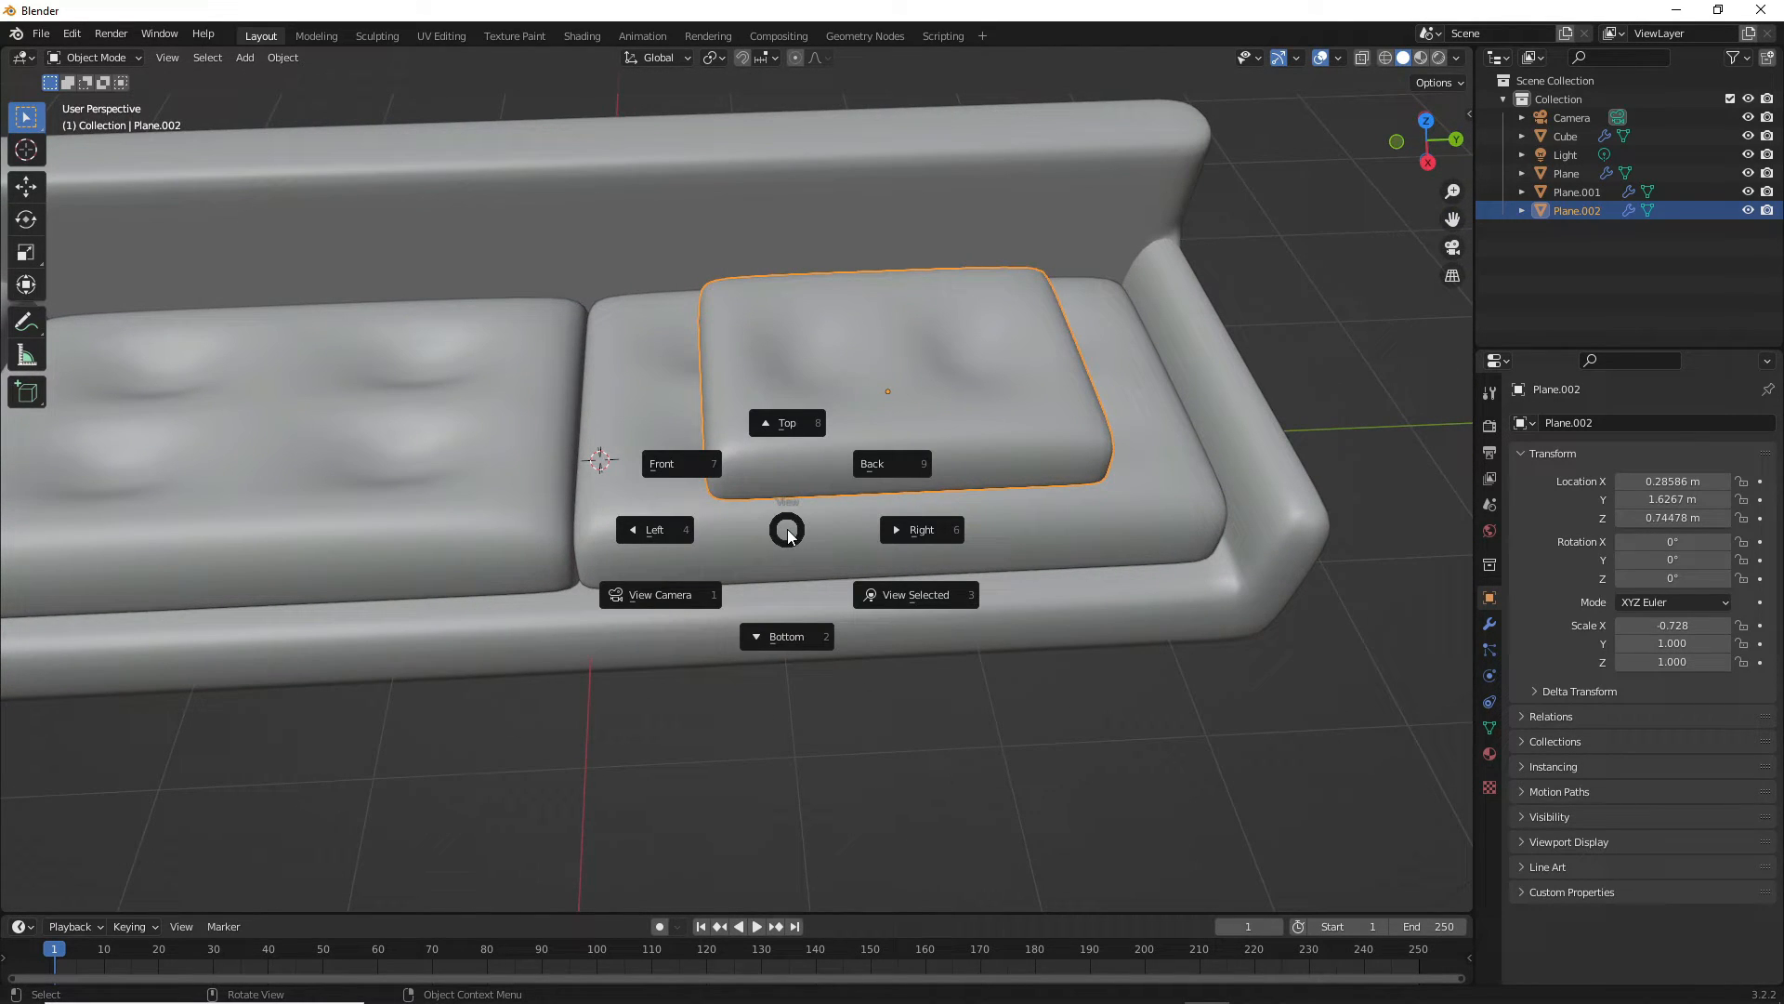
key(Escape)
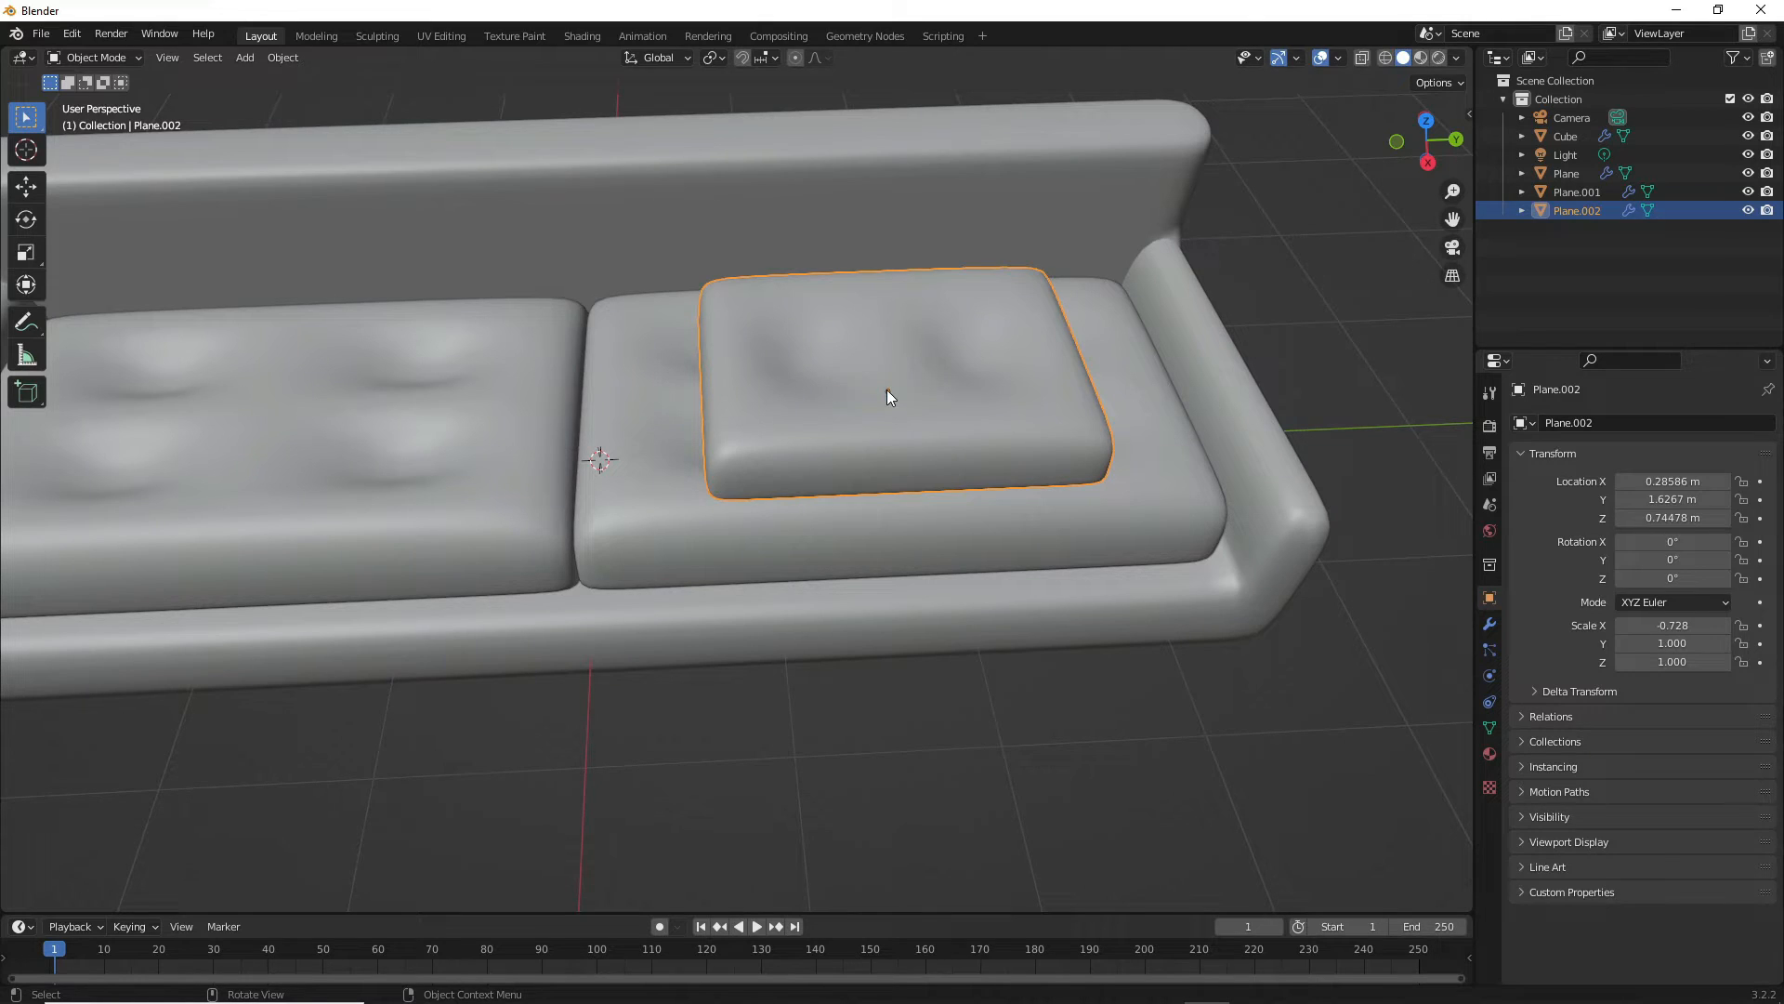
- Rotate the cushion about the global Y axis to a Y rotation of about 71.7°, tufted face toward the front
key(r)
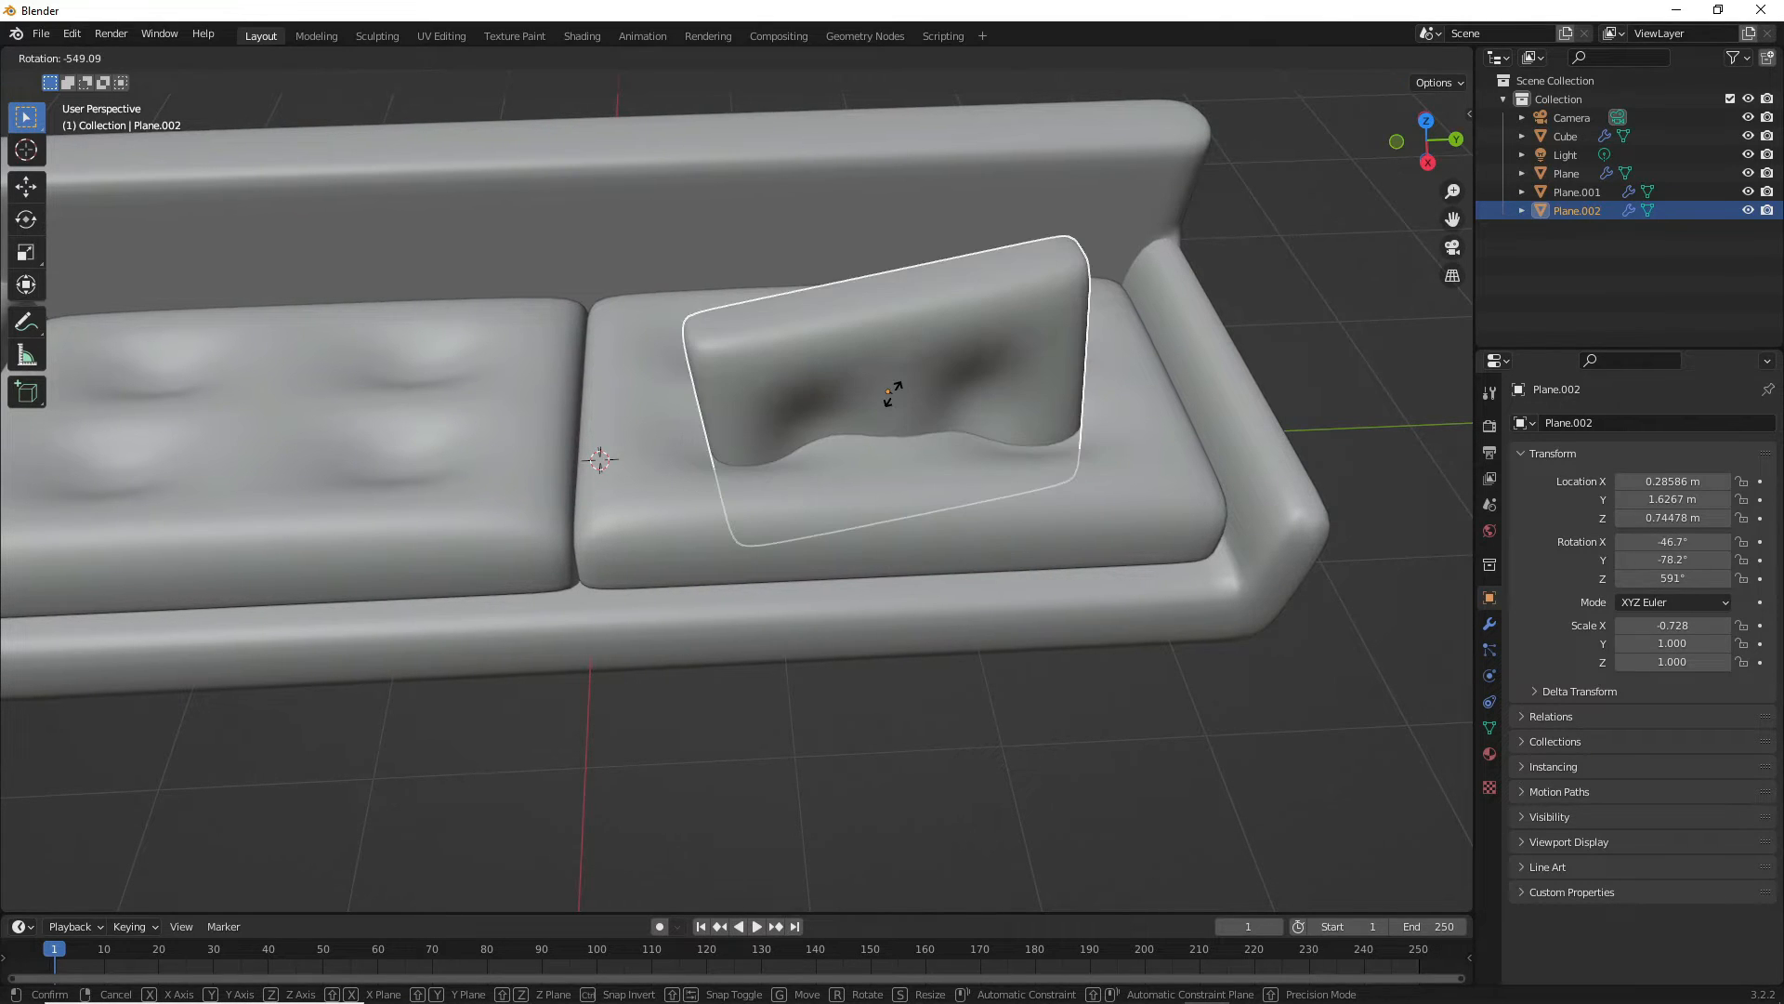
key(y)
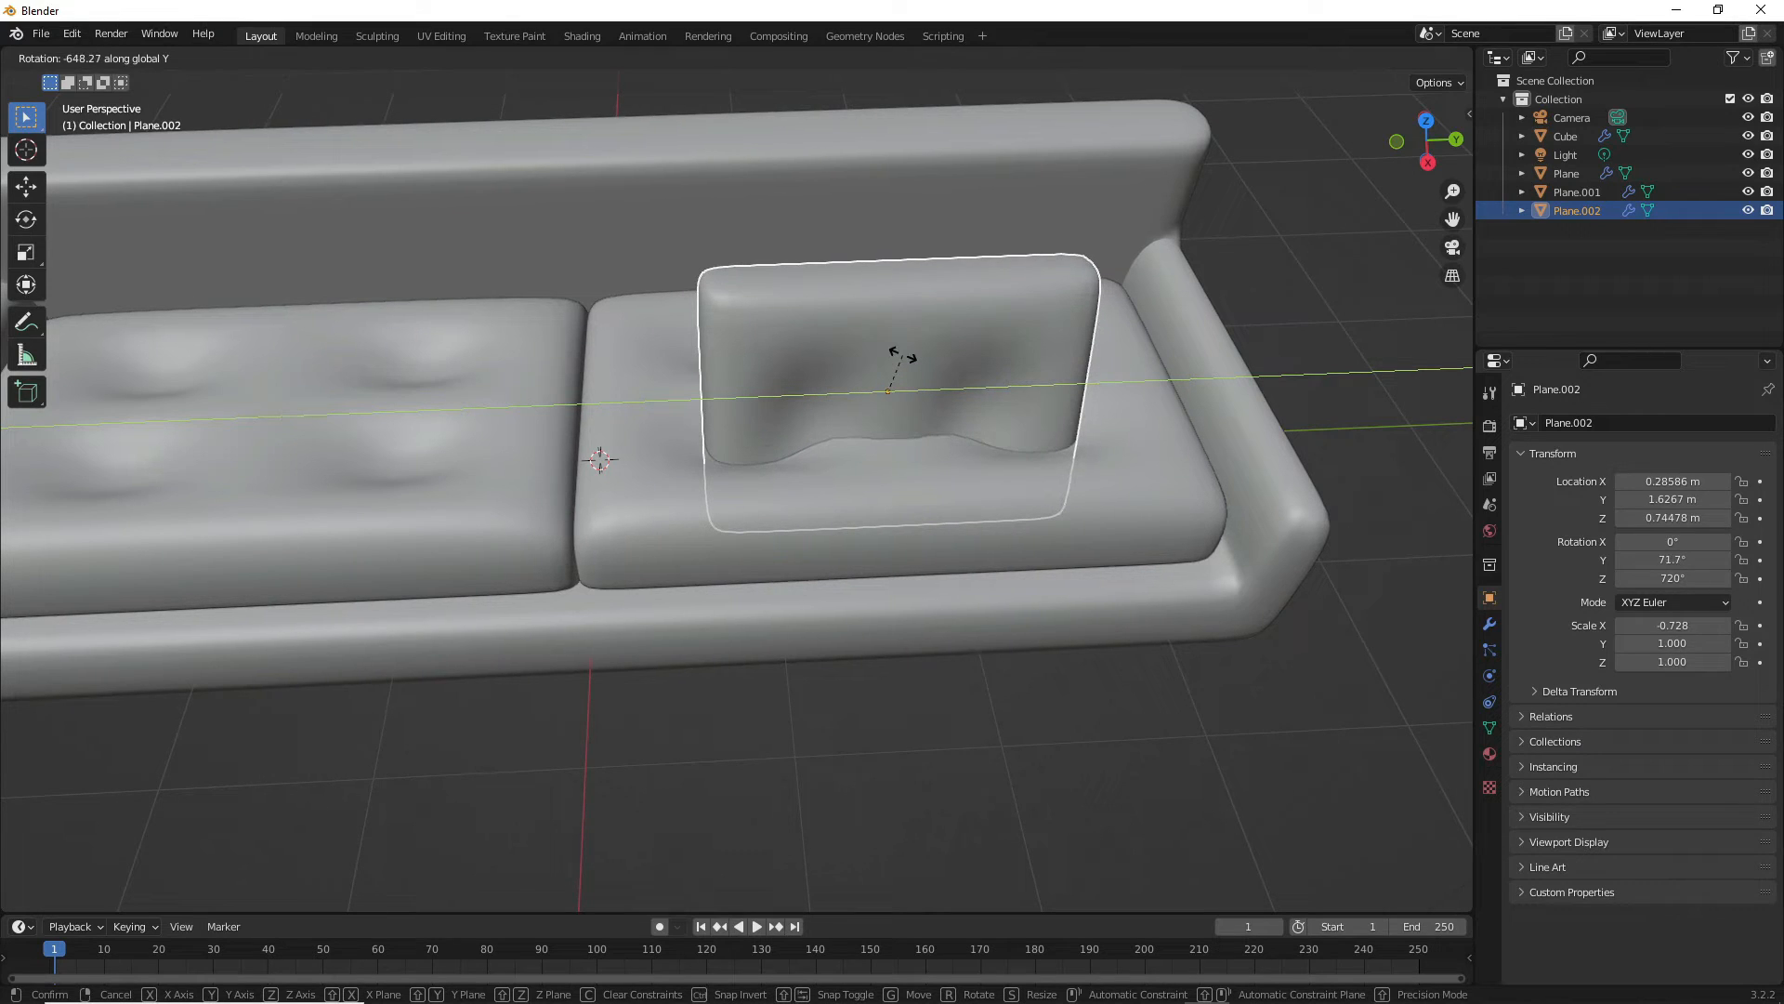
click(899, 362)
middle_drag(893, 374, 900, 422)
- Move the tilted cushion up and back toward the backrest, to about X -0.785 m, Y 1.863 m, Z 1.25 m
key(g)
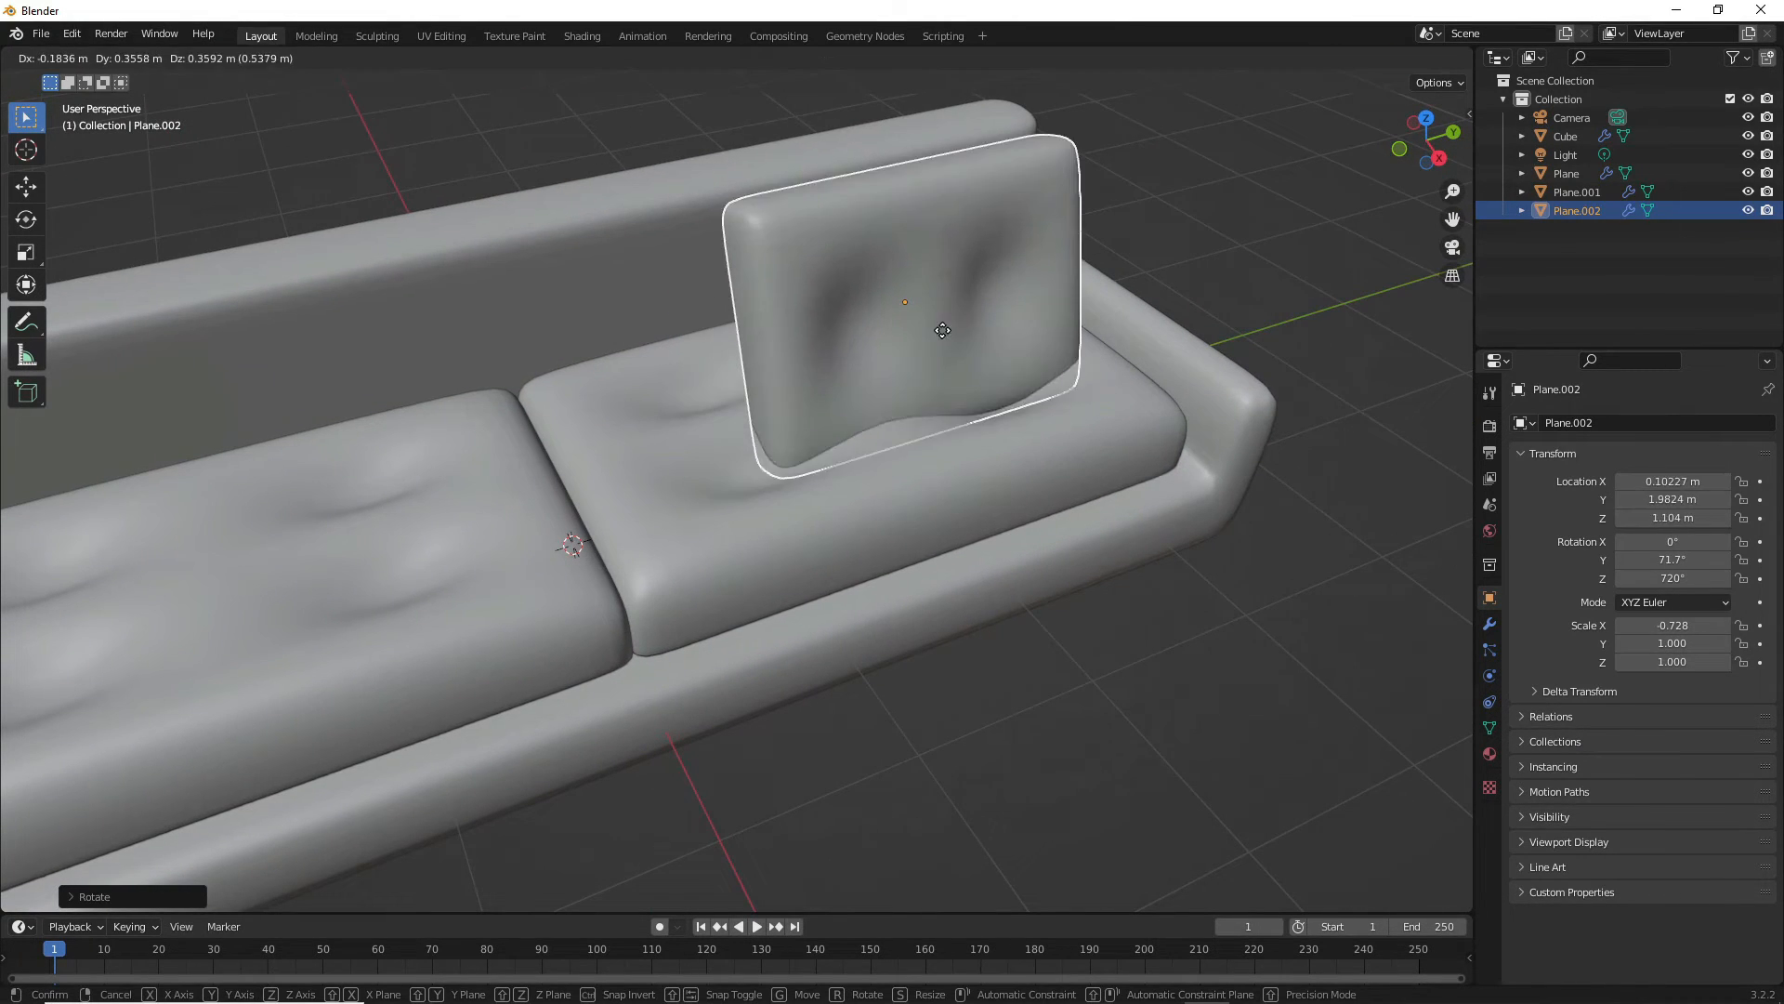
click(860, 396)
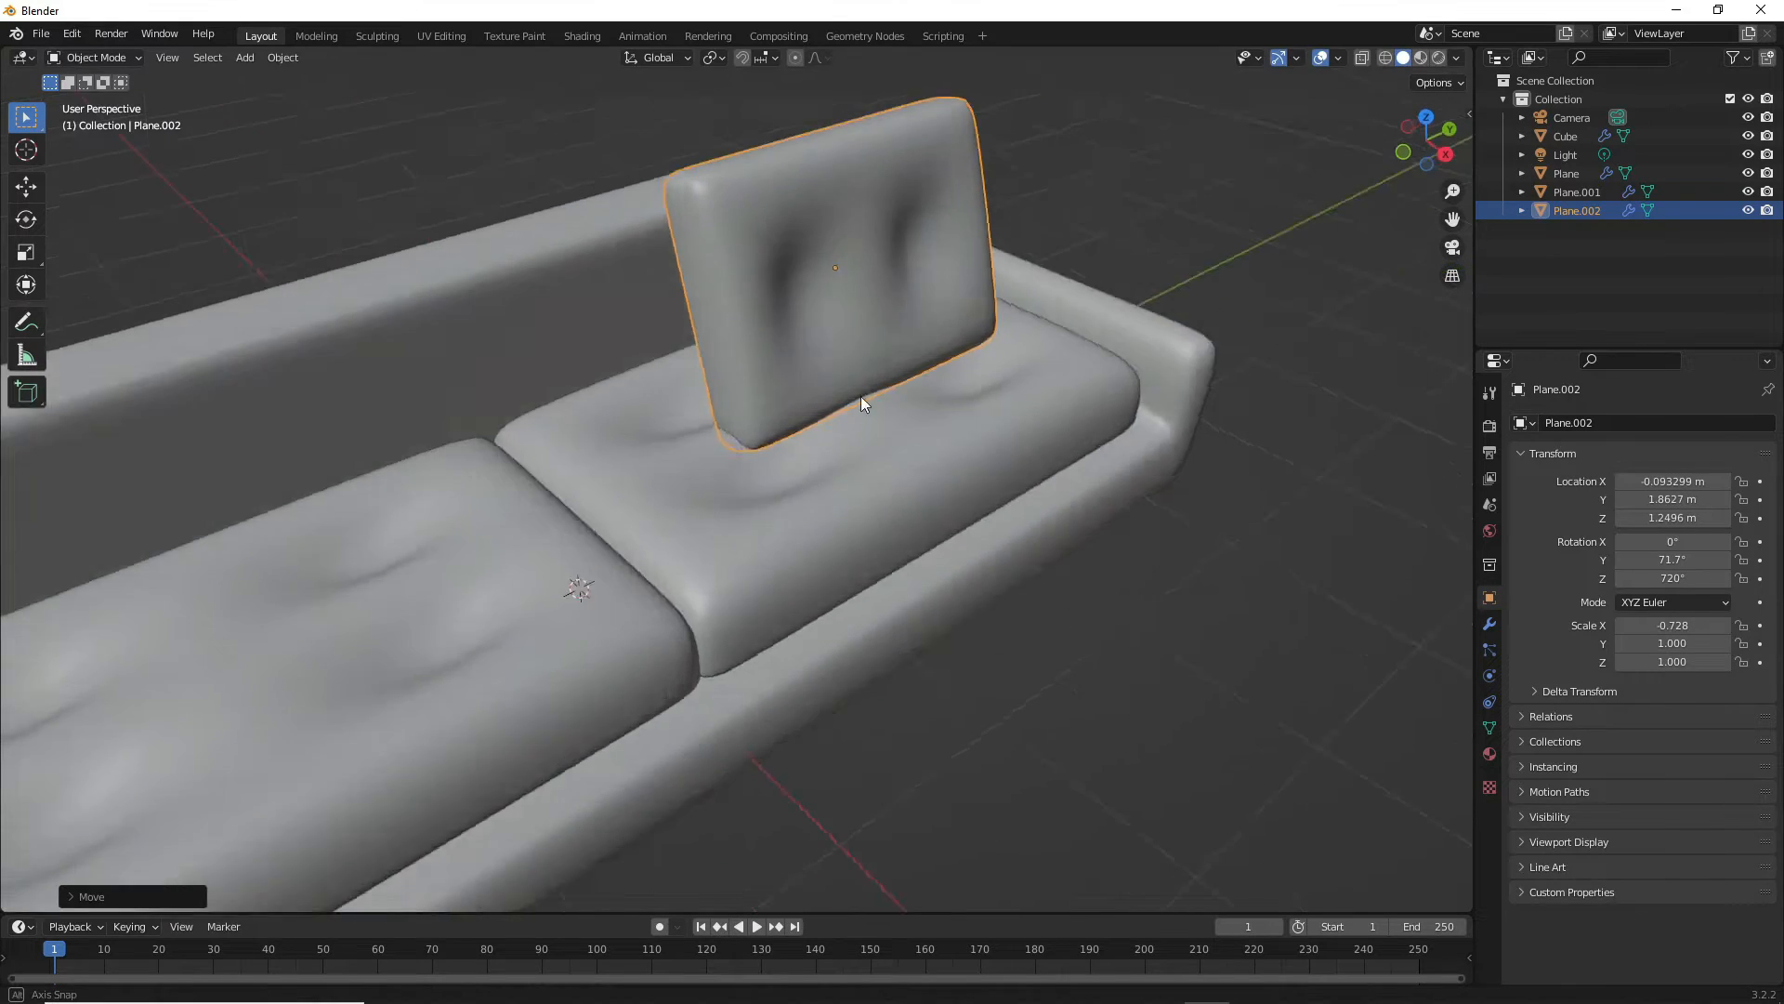
middle_drag(860, 396, 938, 388)
key(g)
key(x)
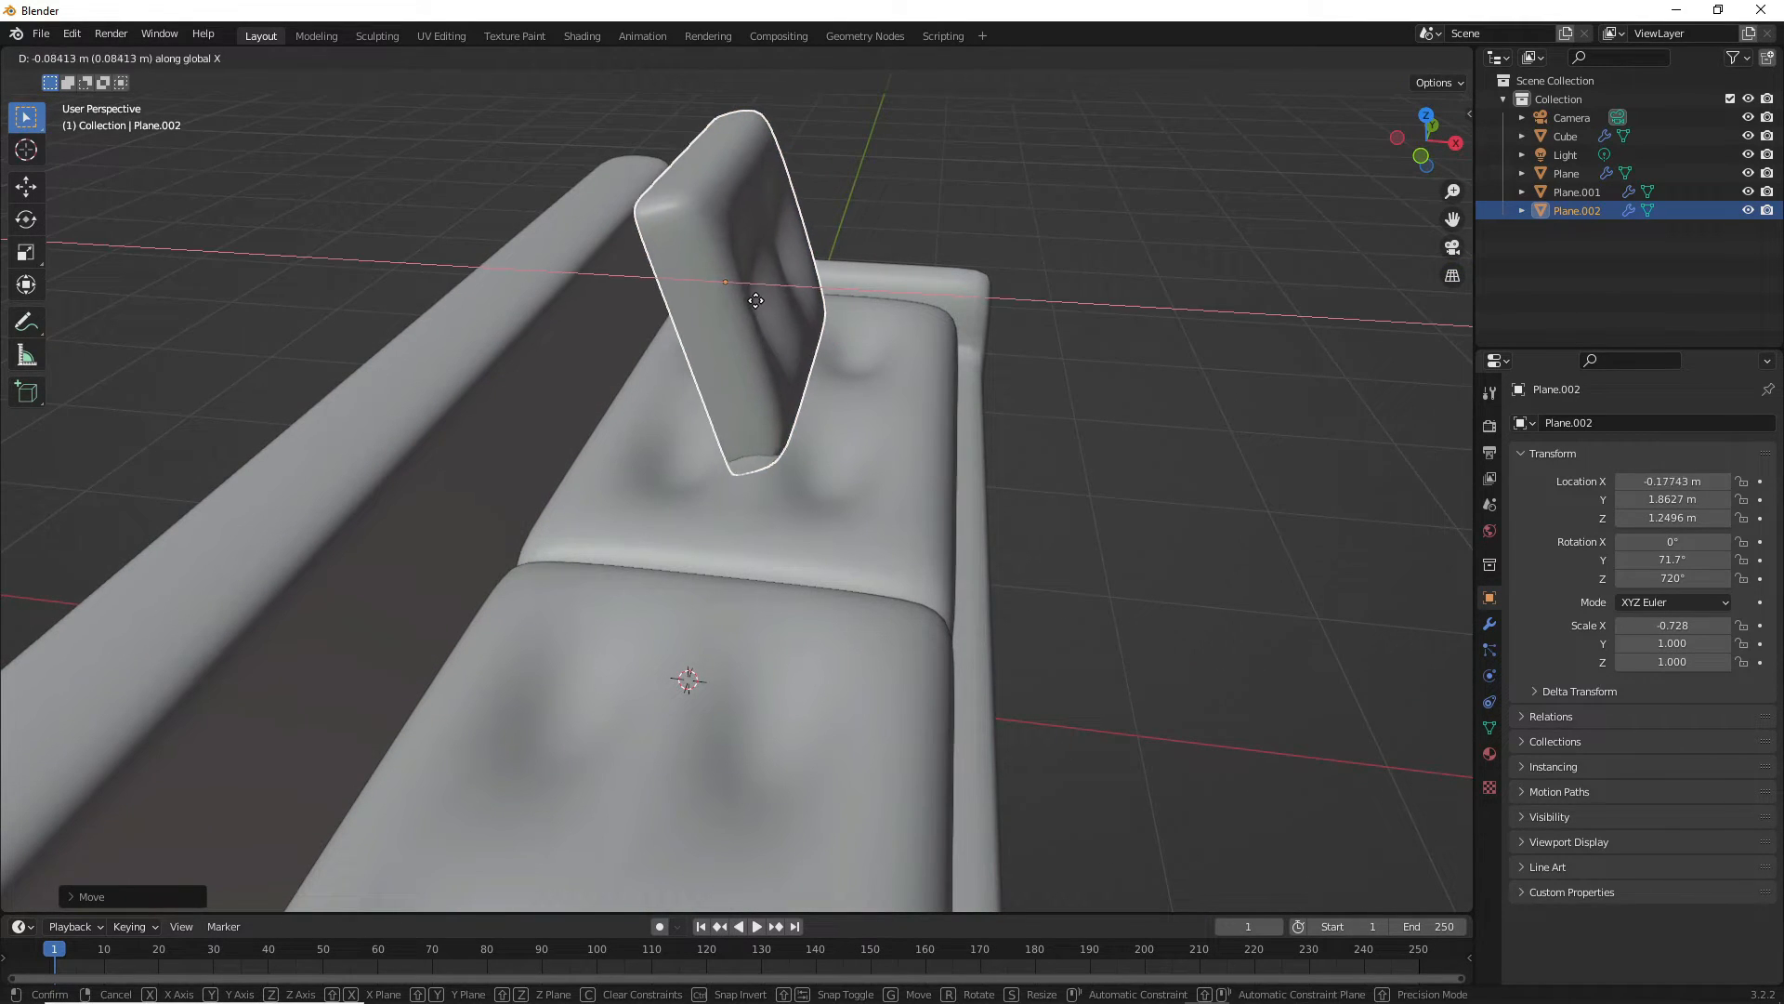
key(z)
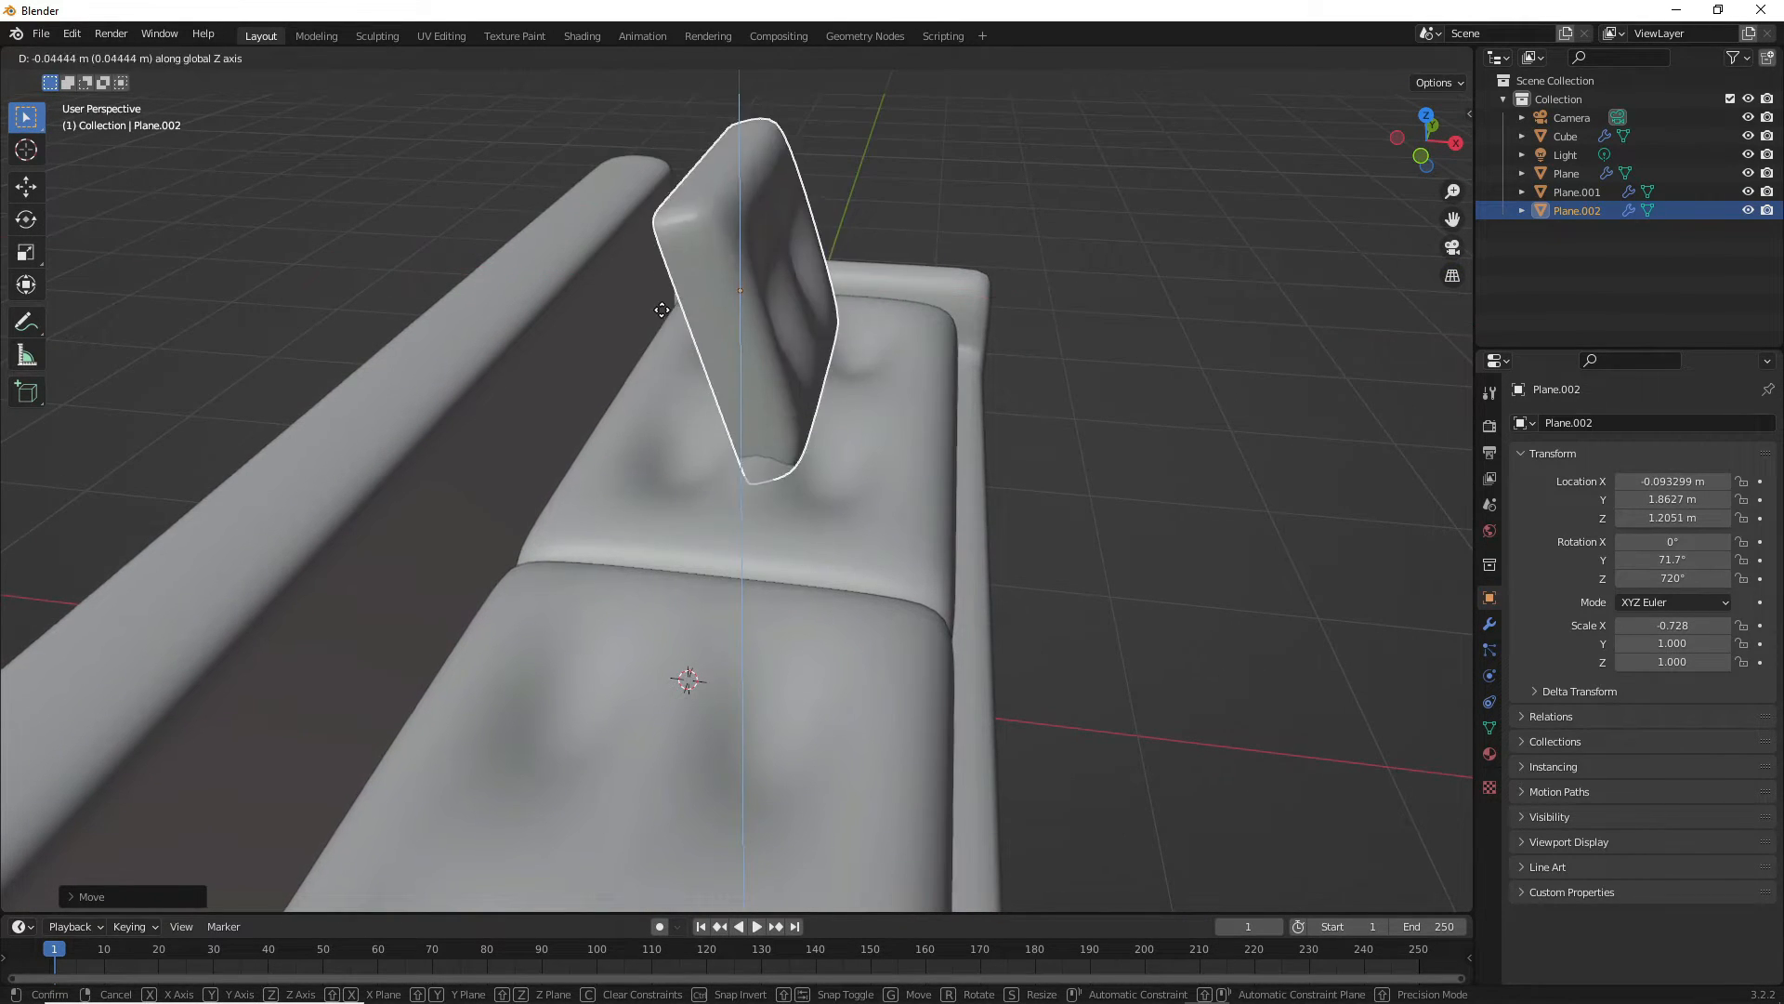
key(x)
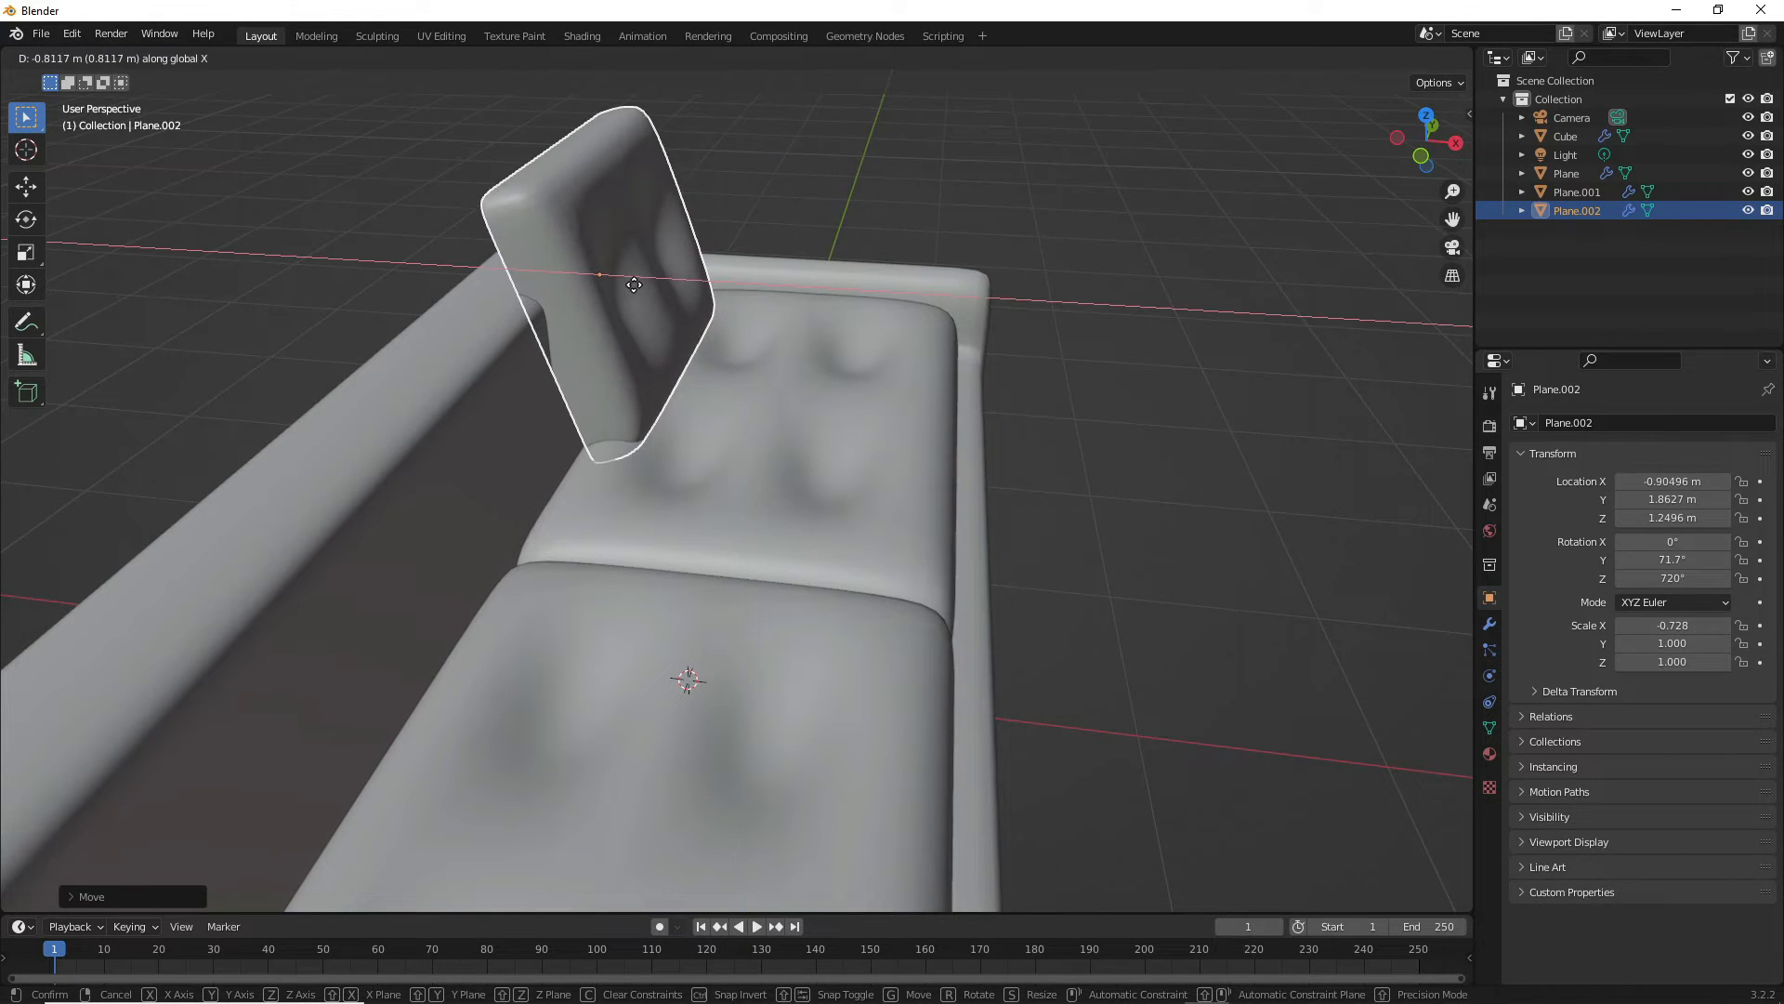
click(654, 351)
- Rotate the back cushion upright to about 89.8° around Y and scale it uniformly by about 0.783
key(r)
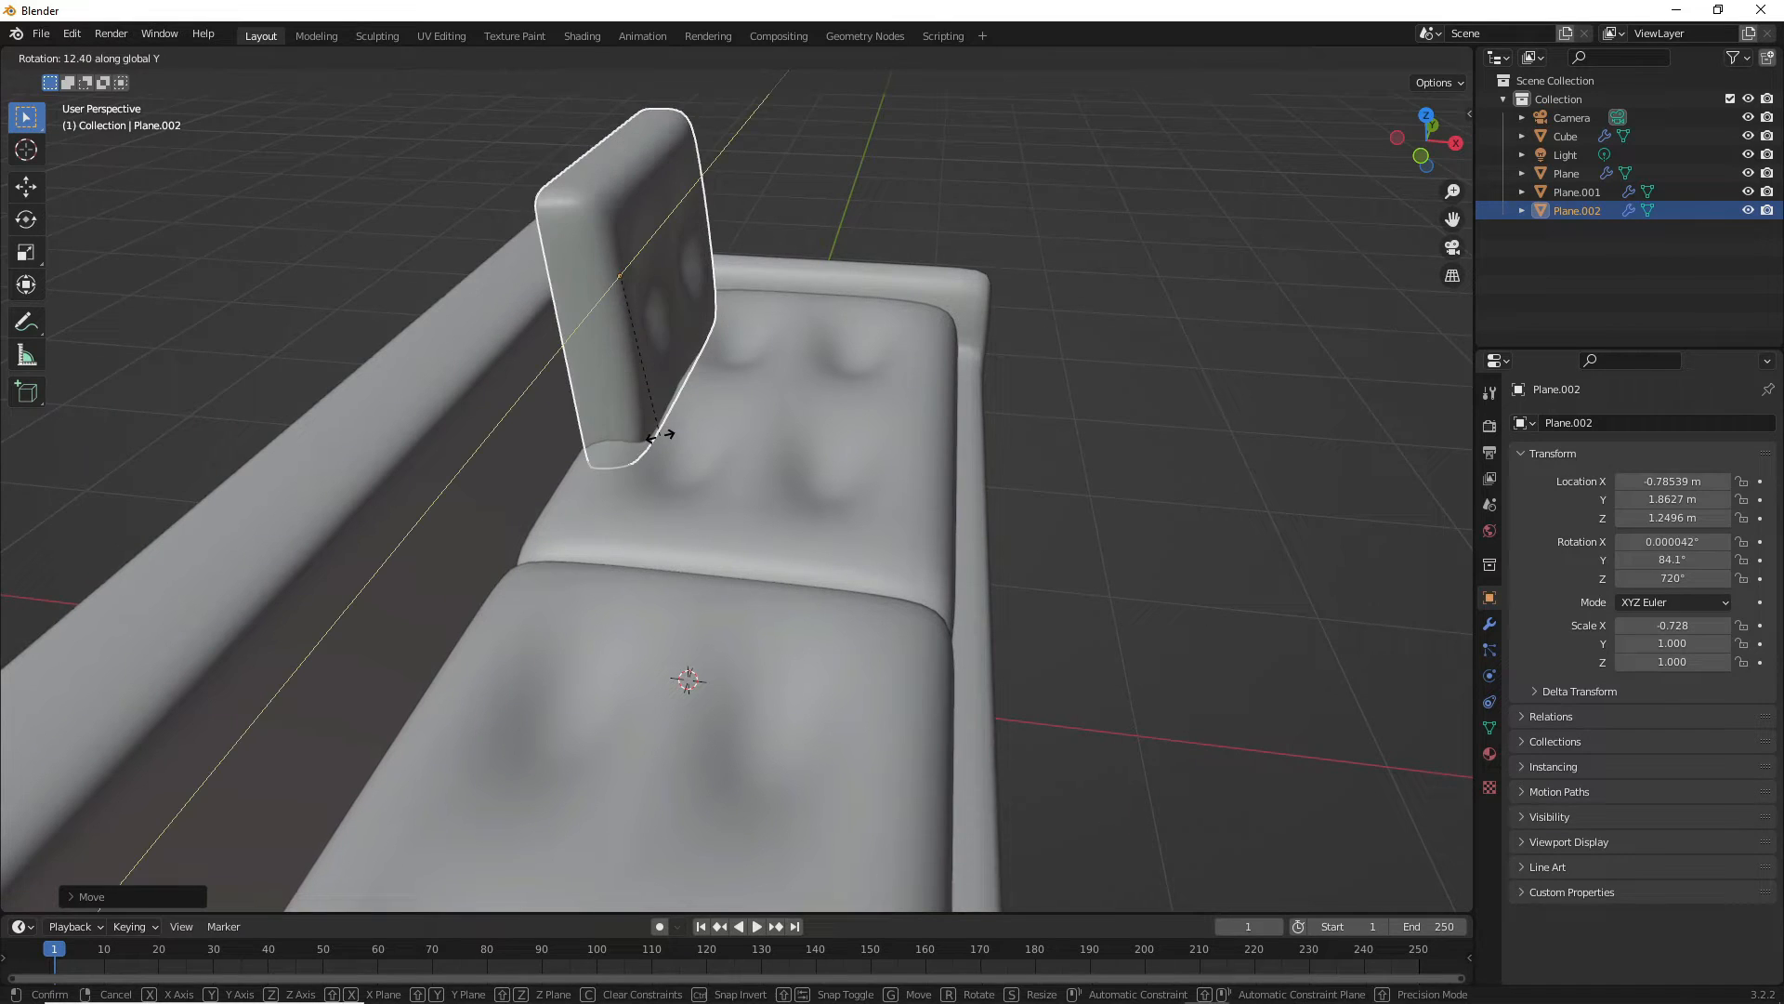
click(649, 464)
middle_drag(649, 465, 962, 595)
scroll(937, 587, up, 3)
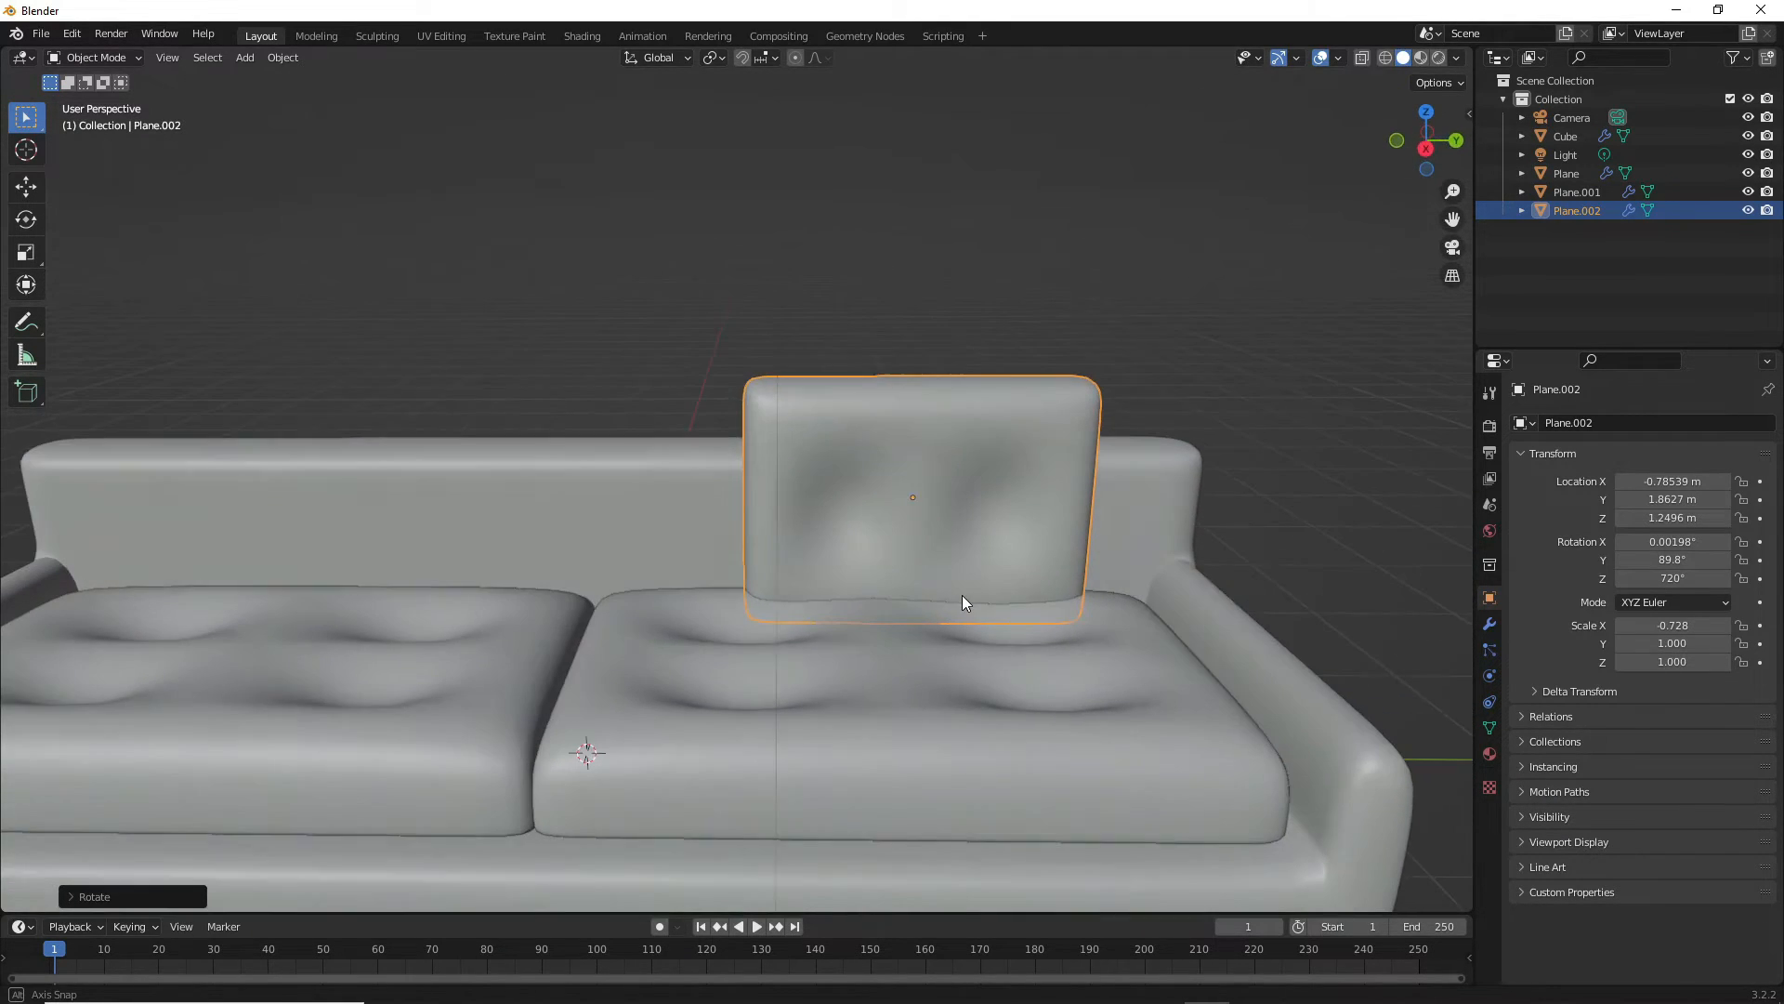
key(s)
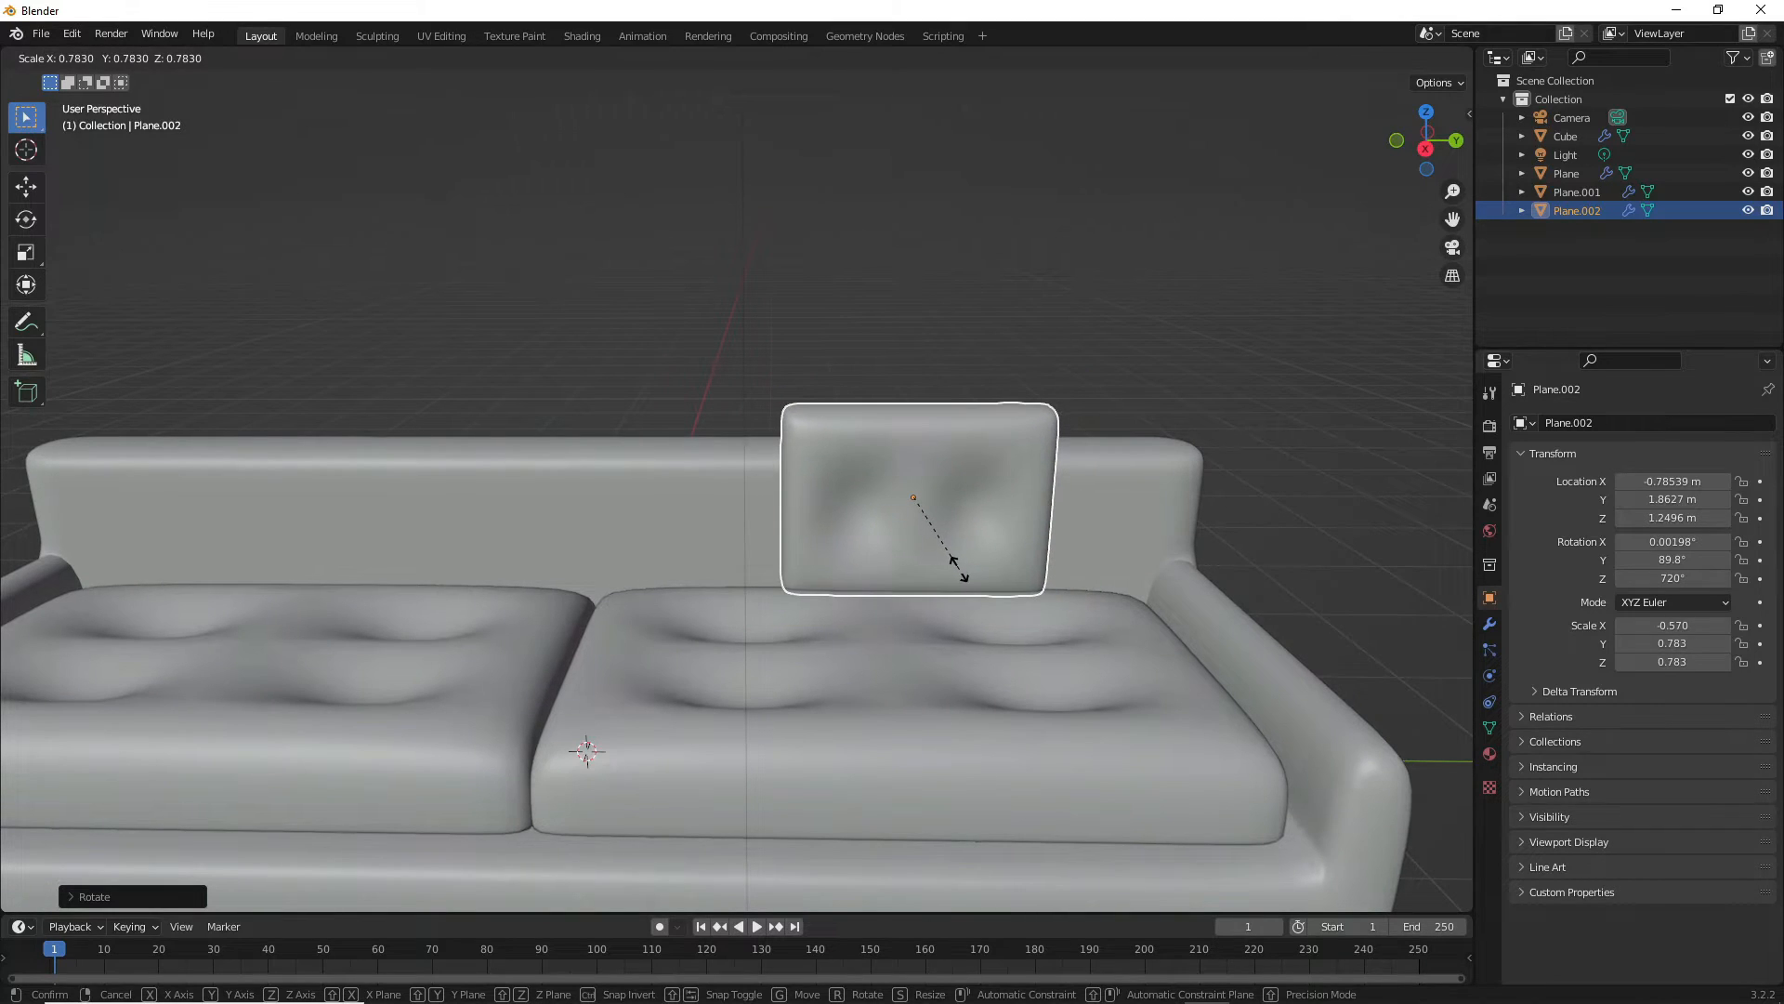
click(948, 563)
scroll(883, 590, down, 1)
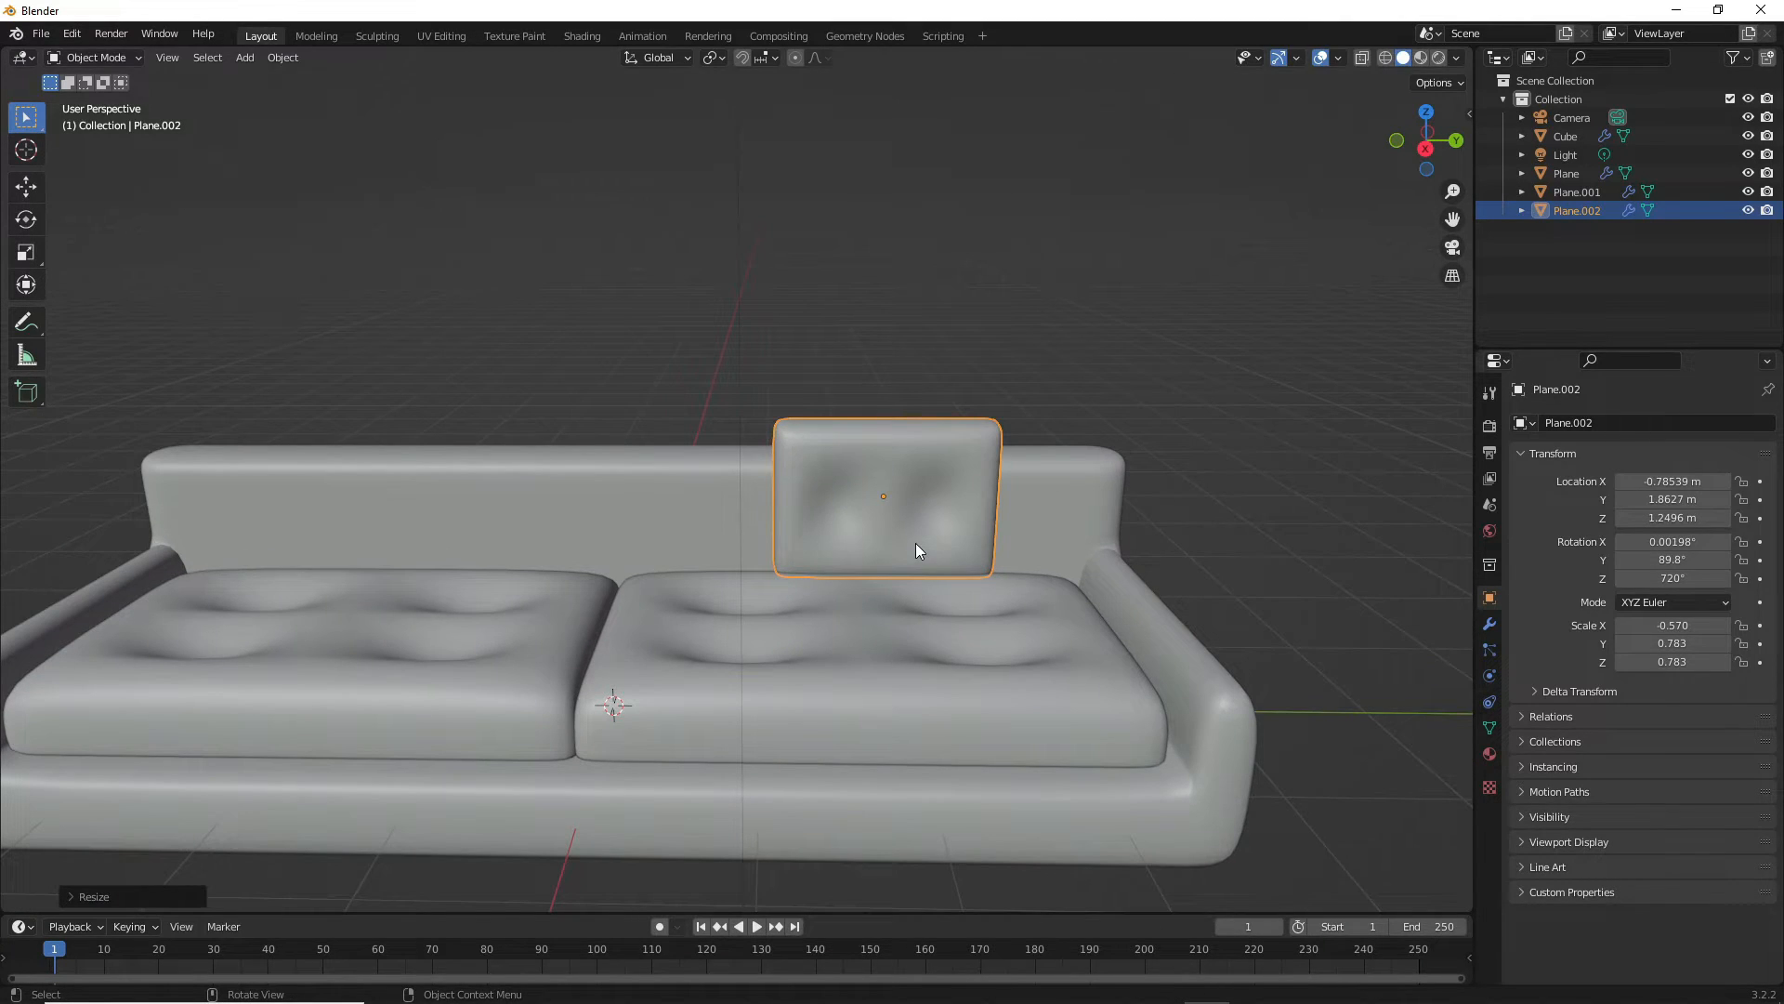
- Move the back cushion along Y to about 2.58 m, next to the sofa's near armrest
key(g)
key(y)
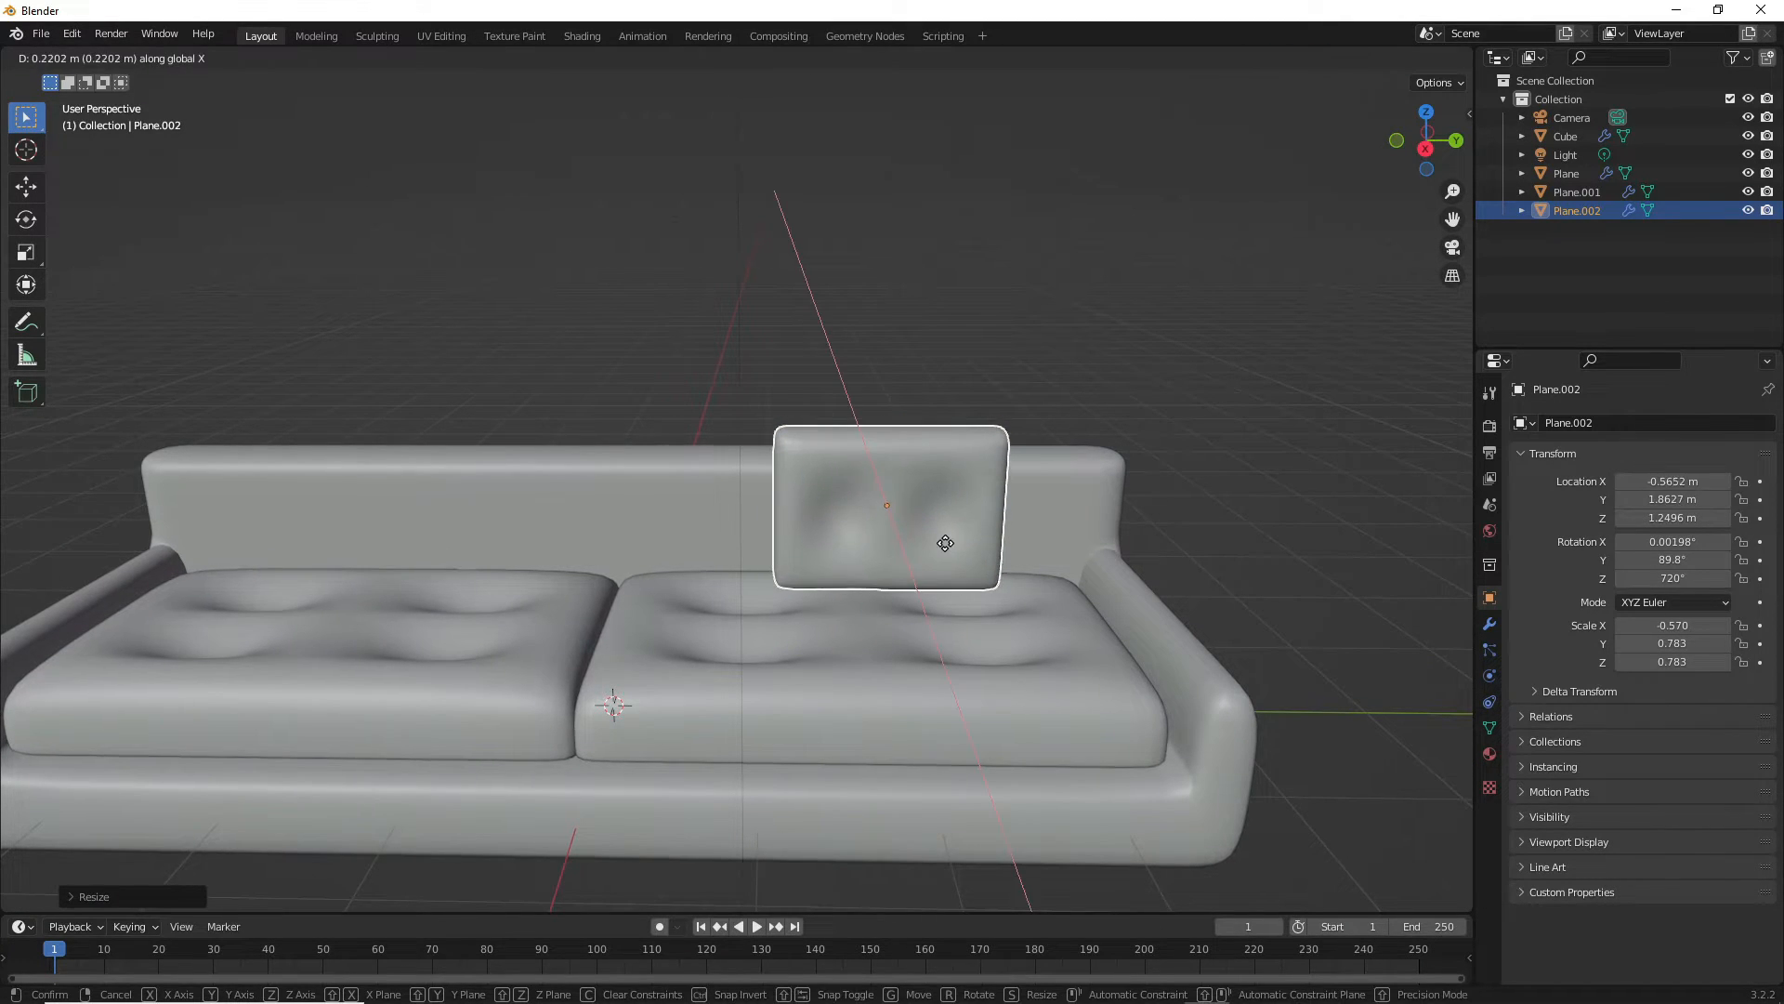
click(1016, 539)
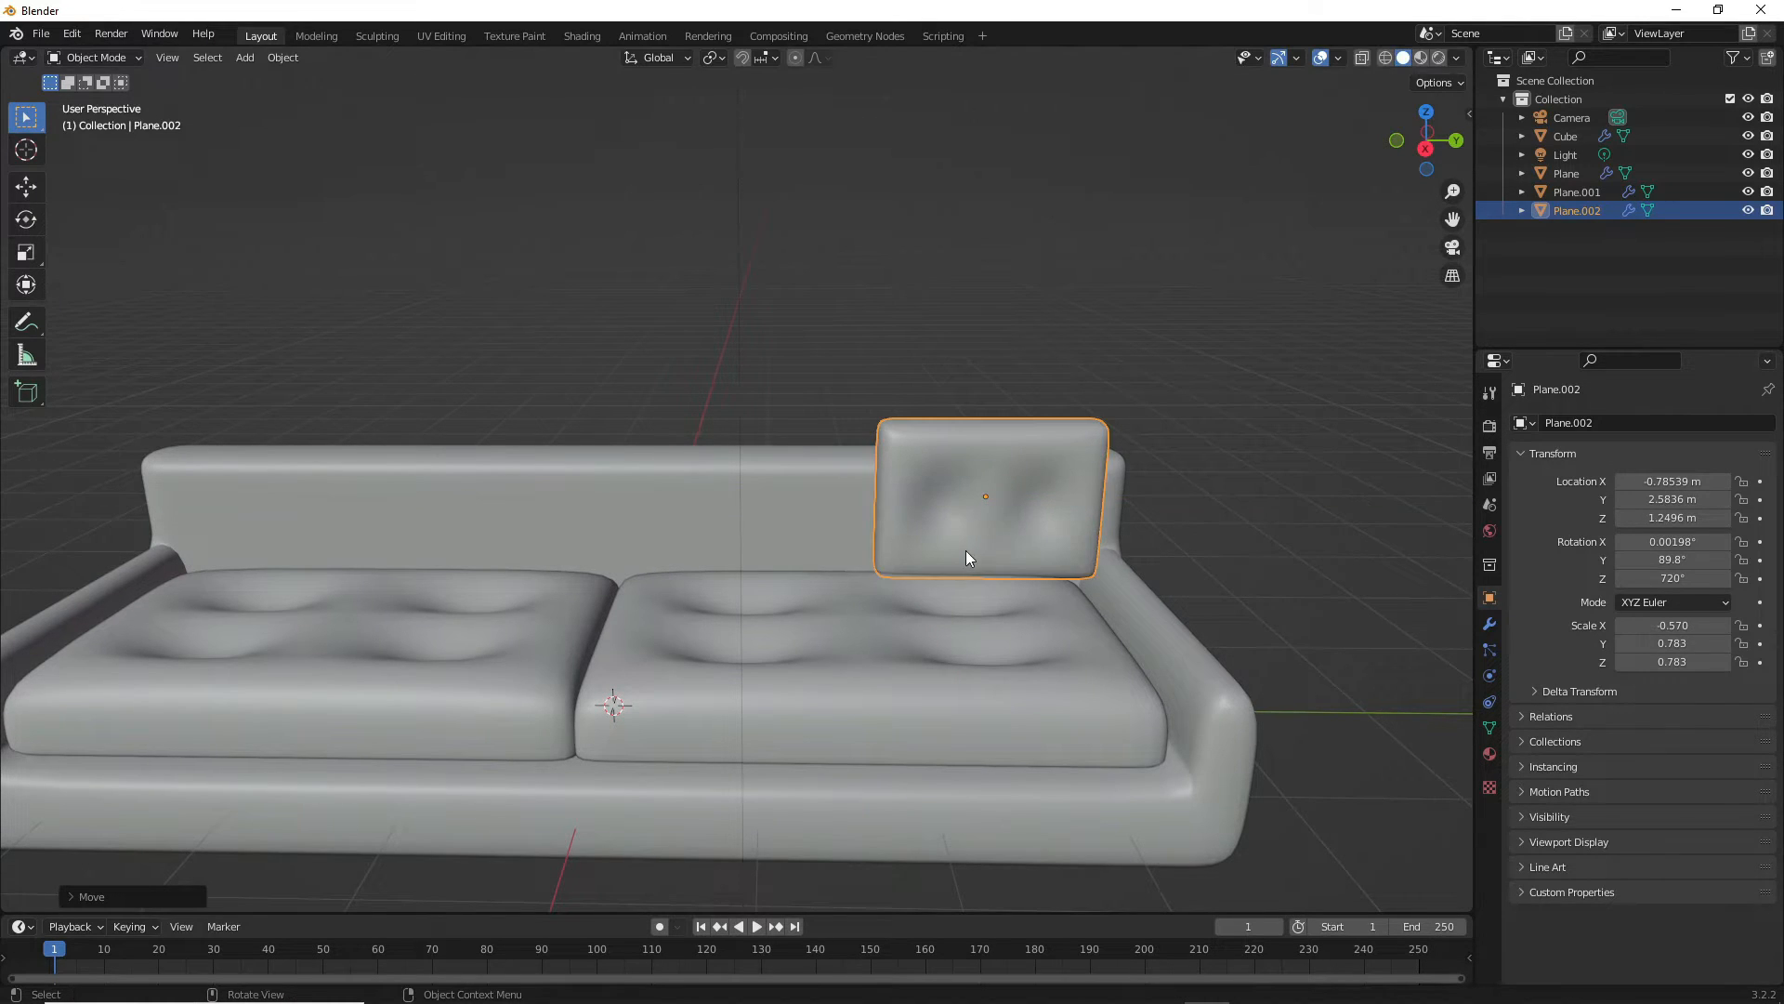
scroll(960, 549, up, 2)
scroll(974, 552, down, 2)
mouse_move(960, 549)
middle_down()
mouse_move(892, 564)
mouse_move(945, 528)
middle_up()
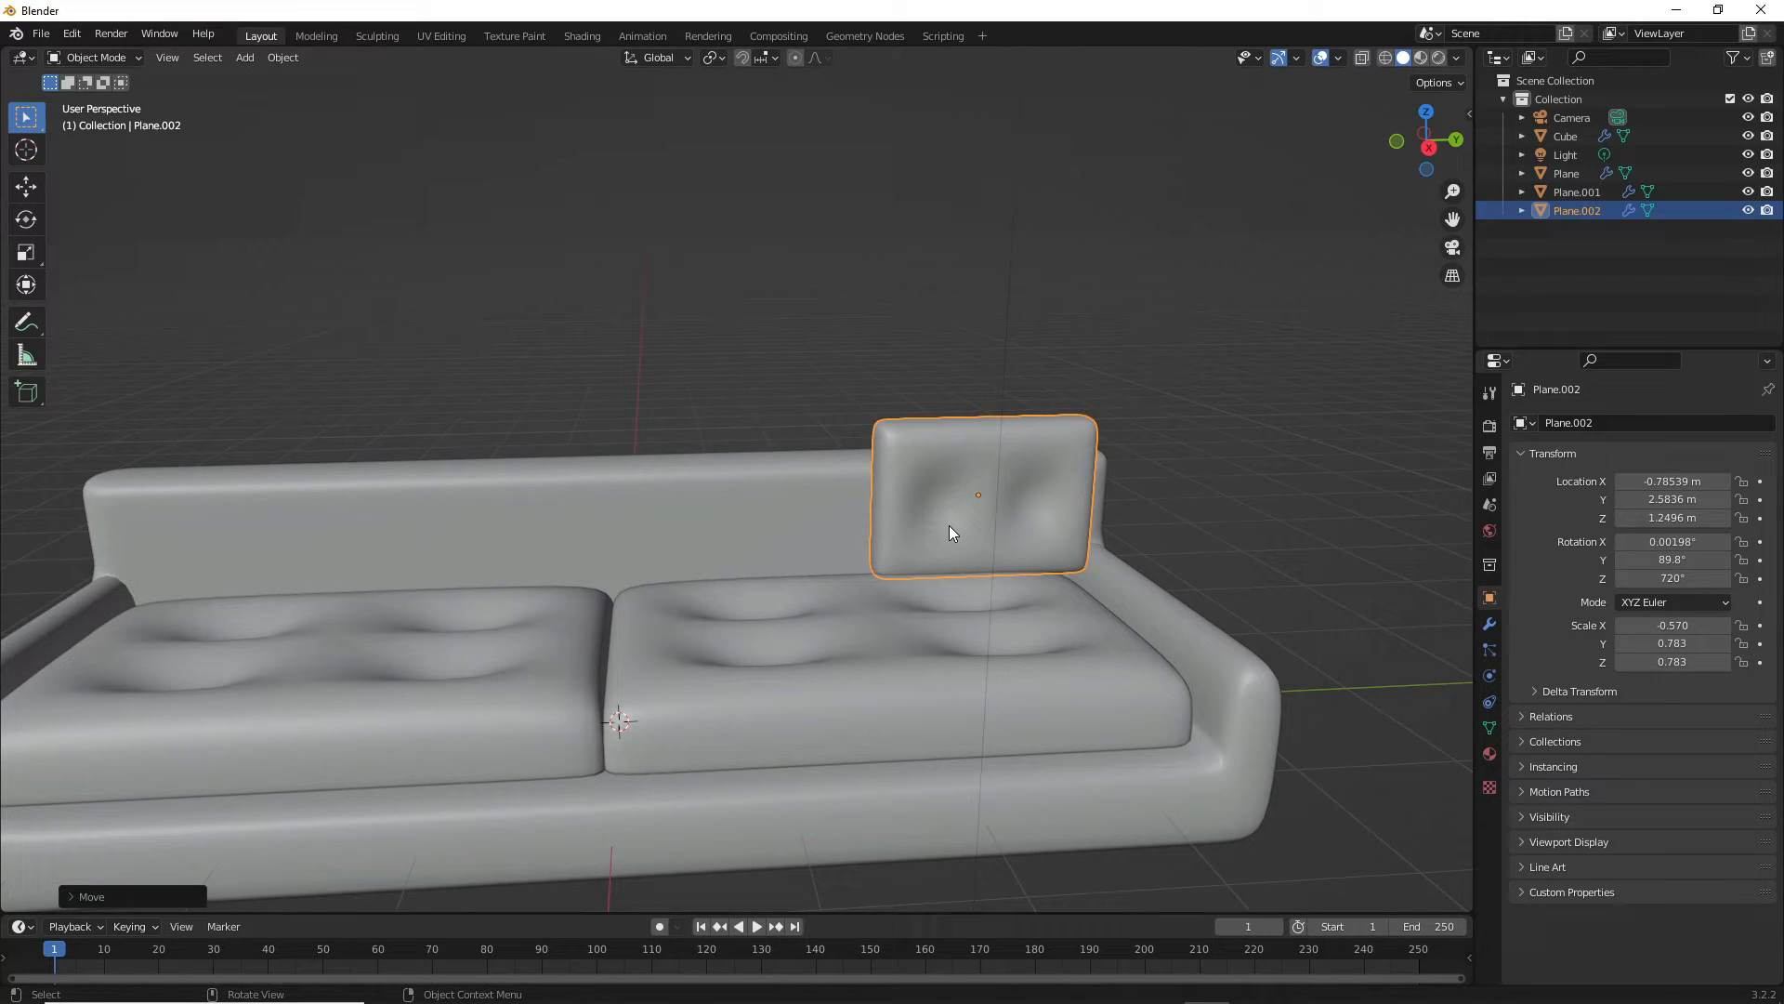
- Duplicate the back cushion and place the copy beside it, about 1.57 m away in the negative Y direction
key(shift+s)
key(shift+s)
key(shift+d)
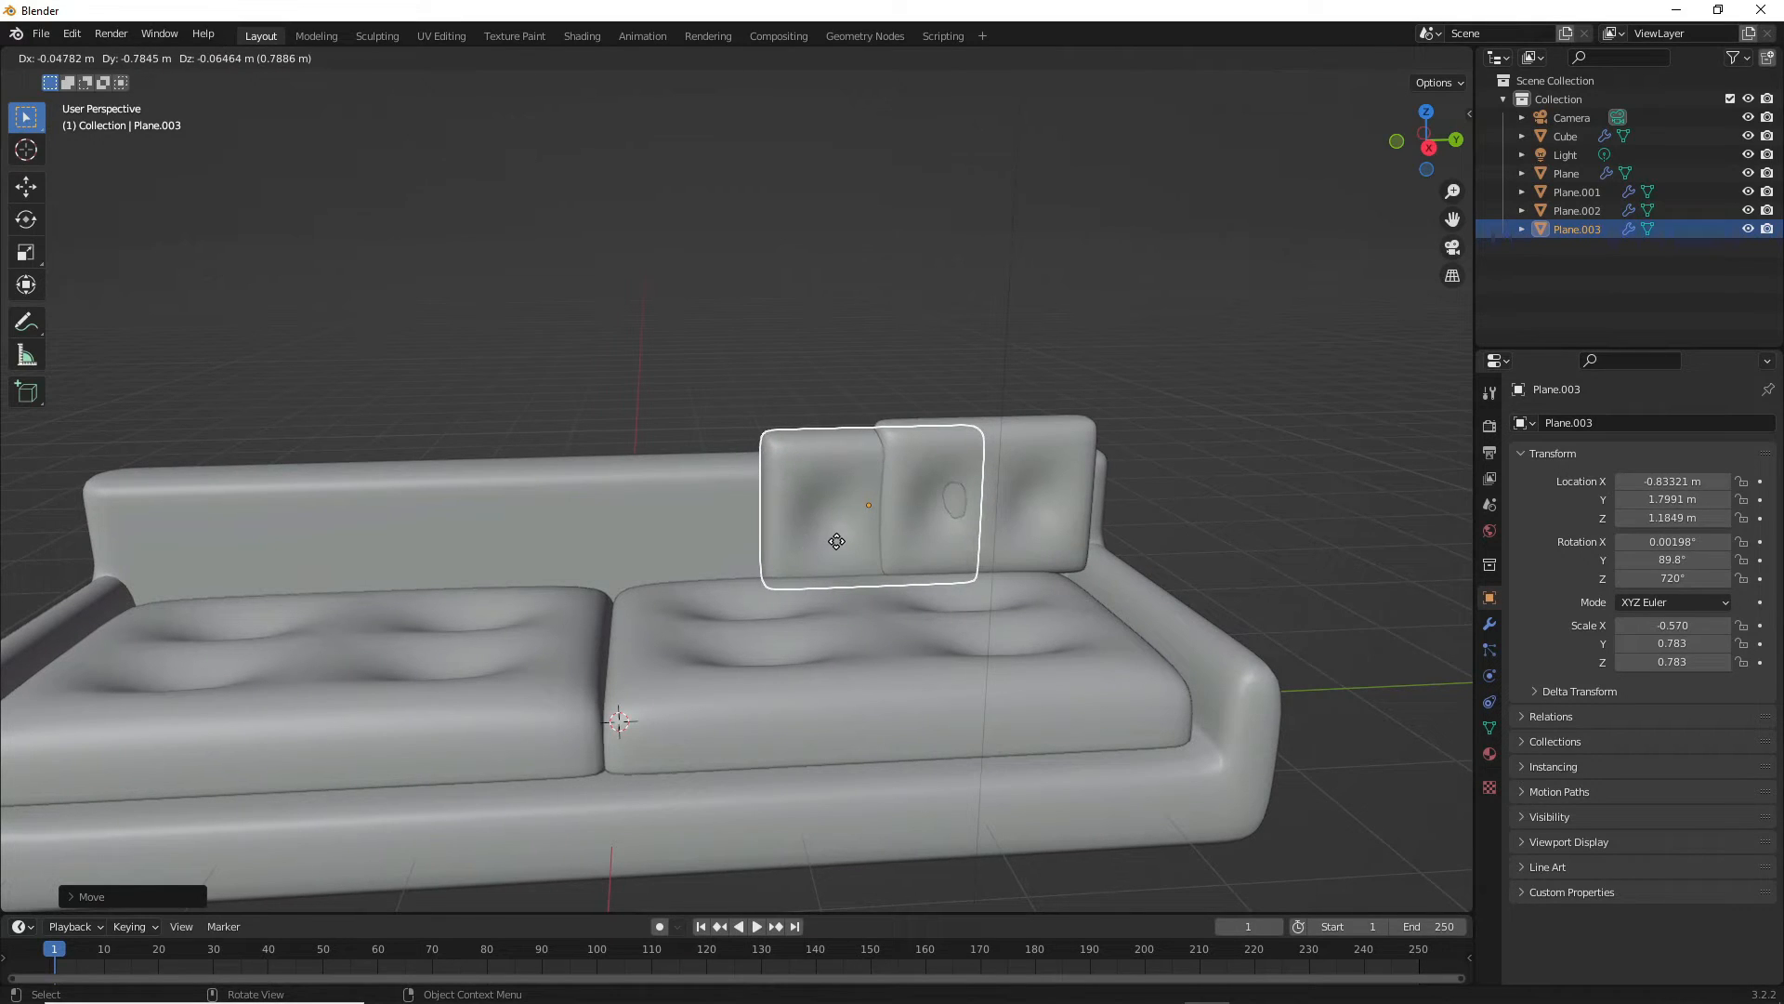
key(y)
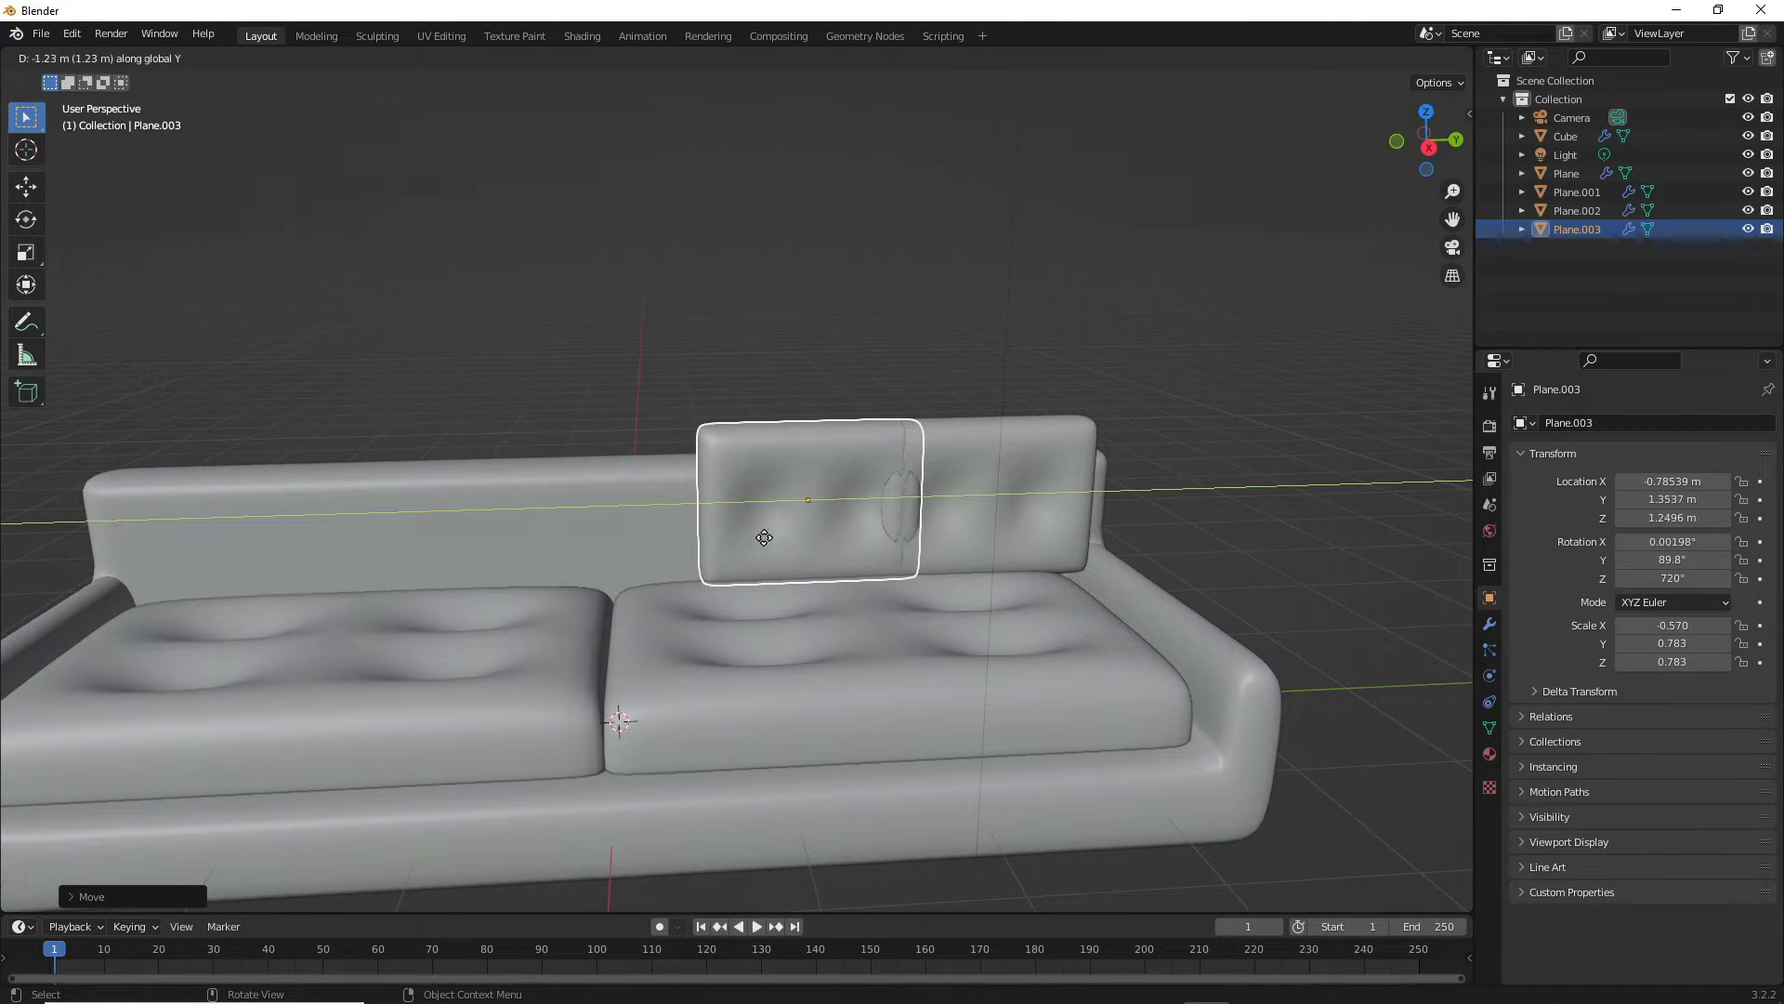
click(728, 530)
scroll(660, 582, down, 4)
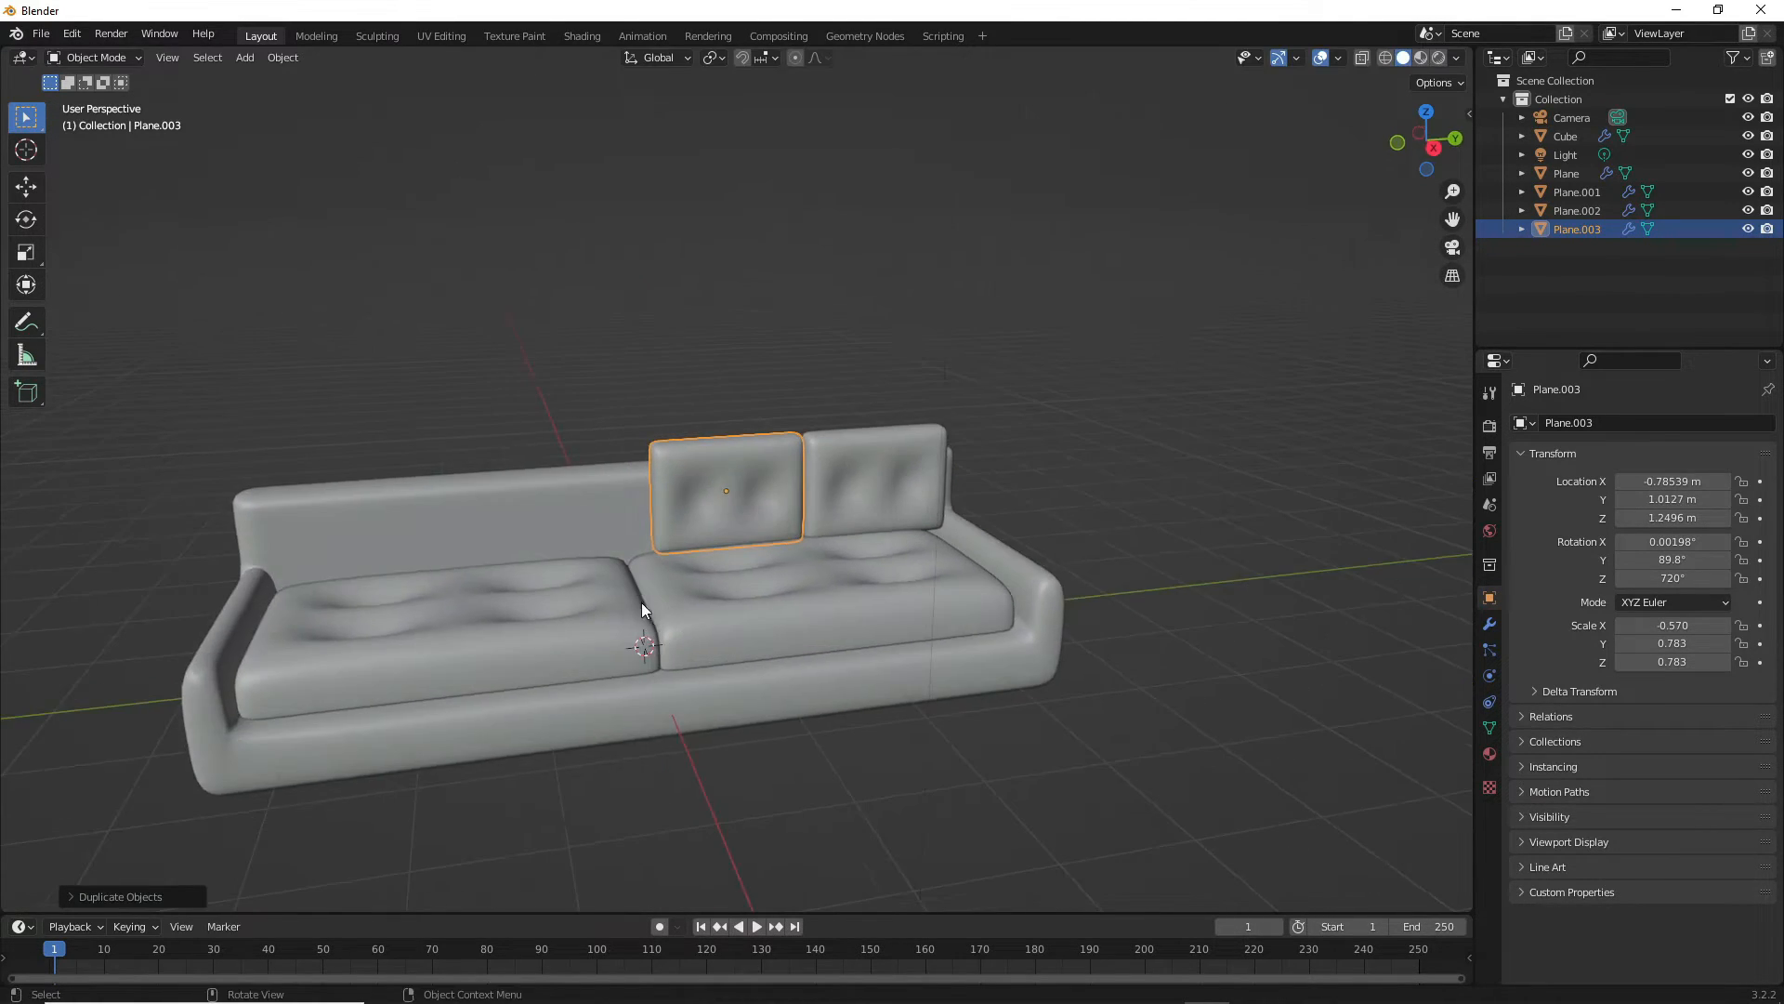
- Duplicate the back cushion twice more along negative Y, placing the copies at about Y -0.54 m and -2.05 m
key(shift+d)
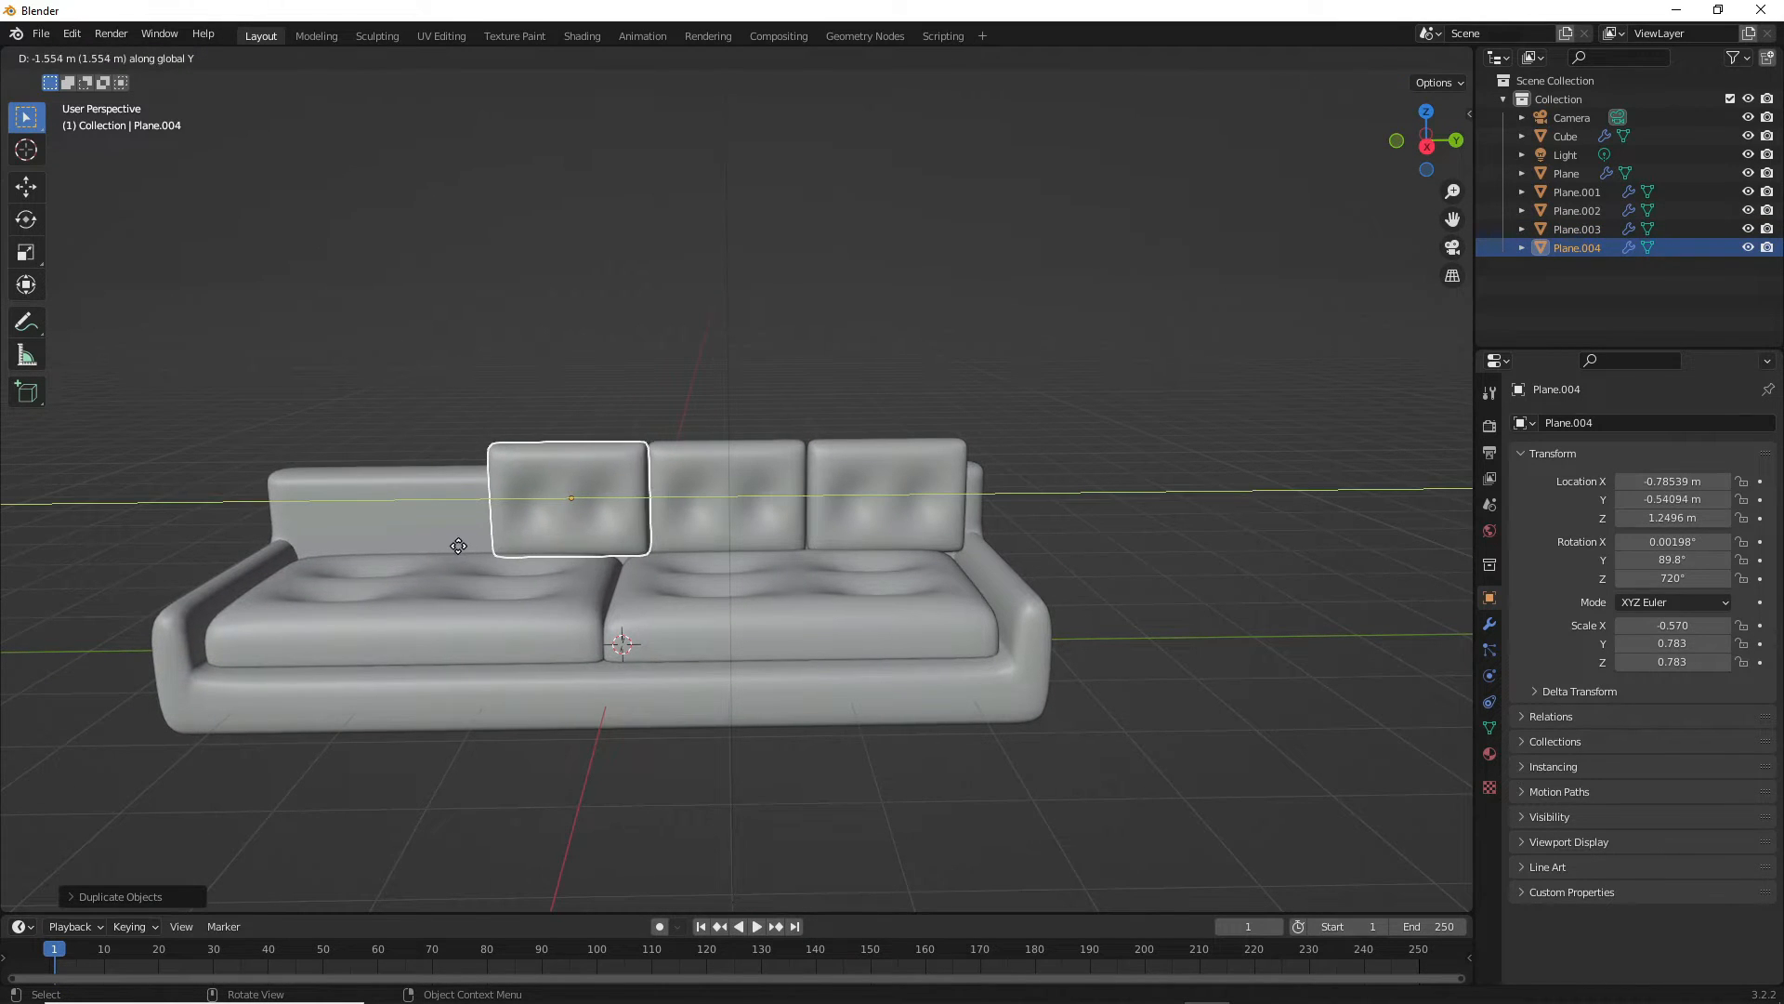
click(405, 577)
mouse_move(405, 577)
middle_down()
mouse_move(483, 474)
mouse_move(409, 601)
middle_up()
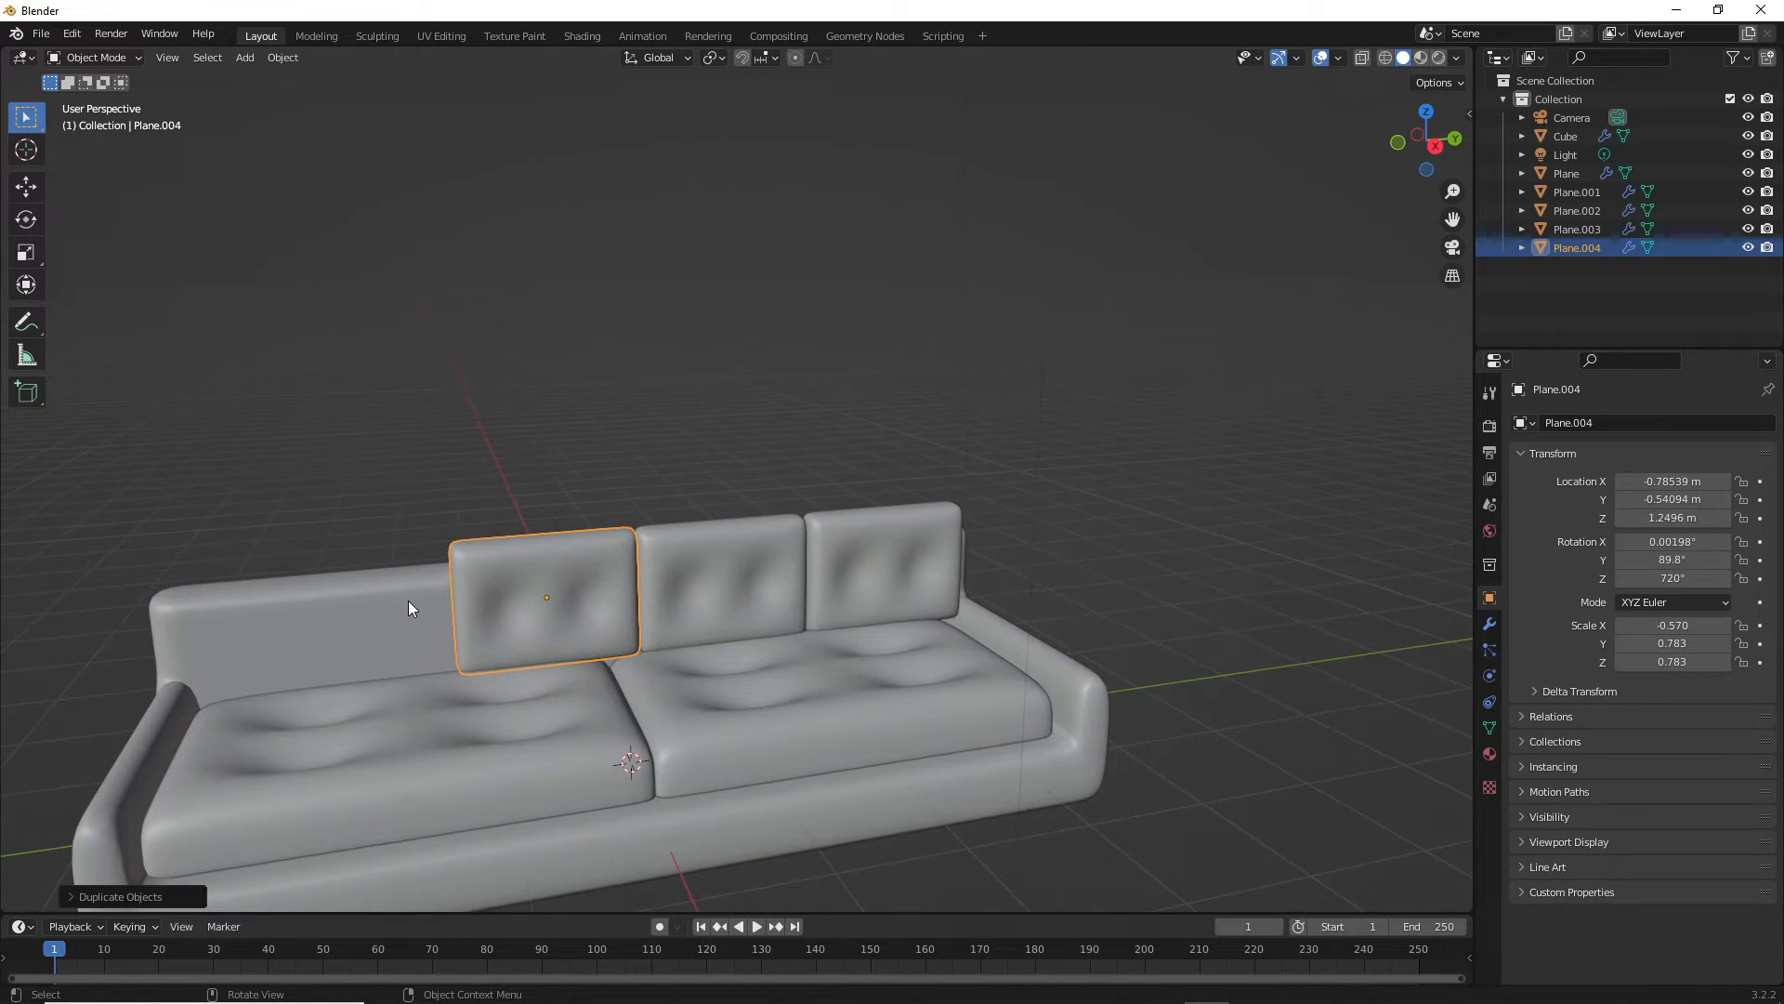
key(shift+d)
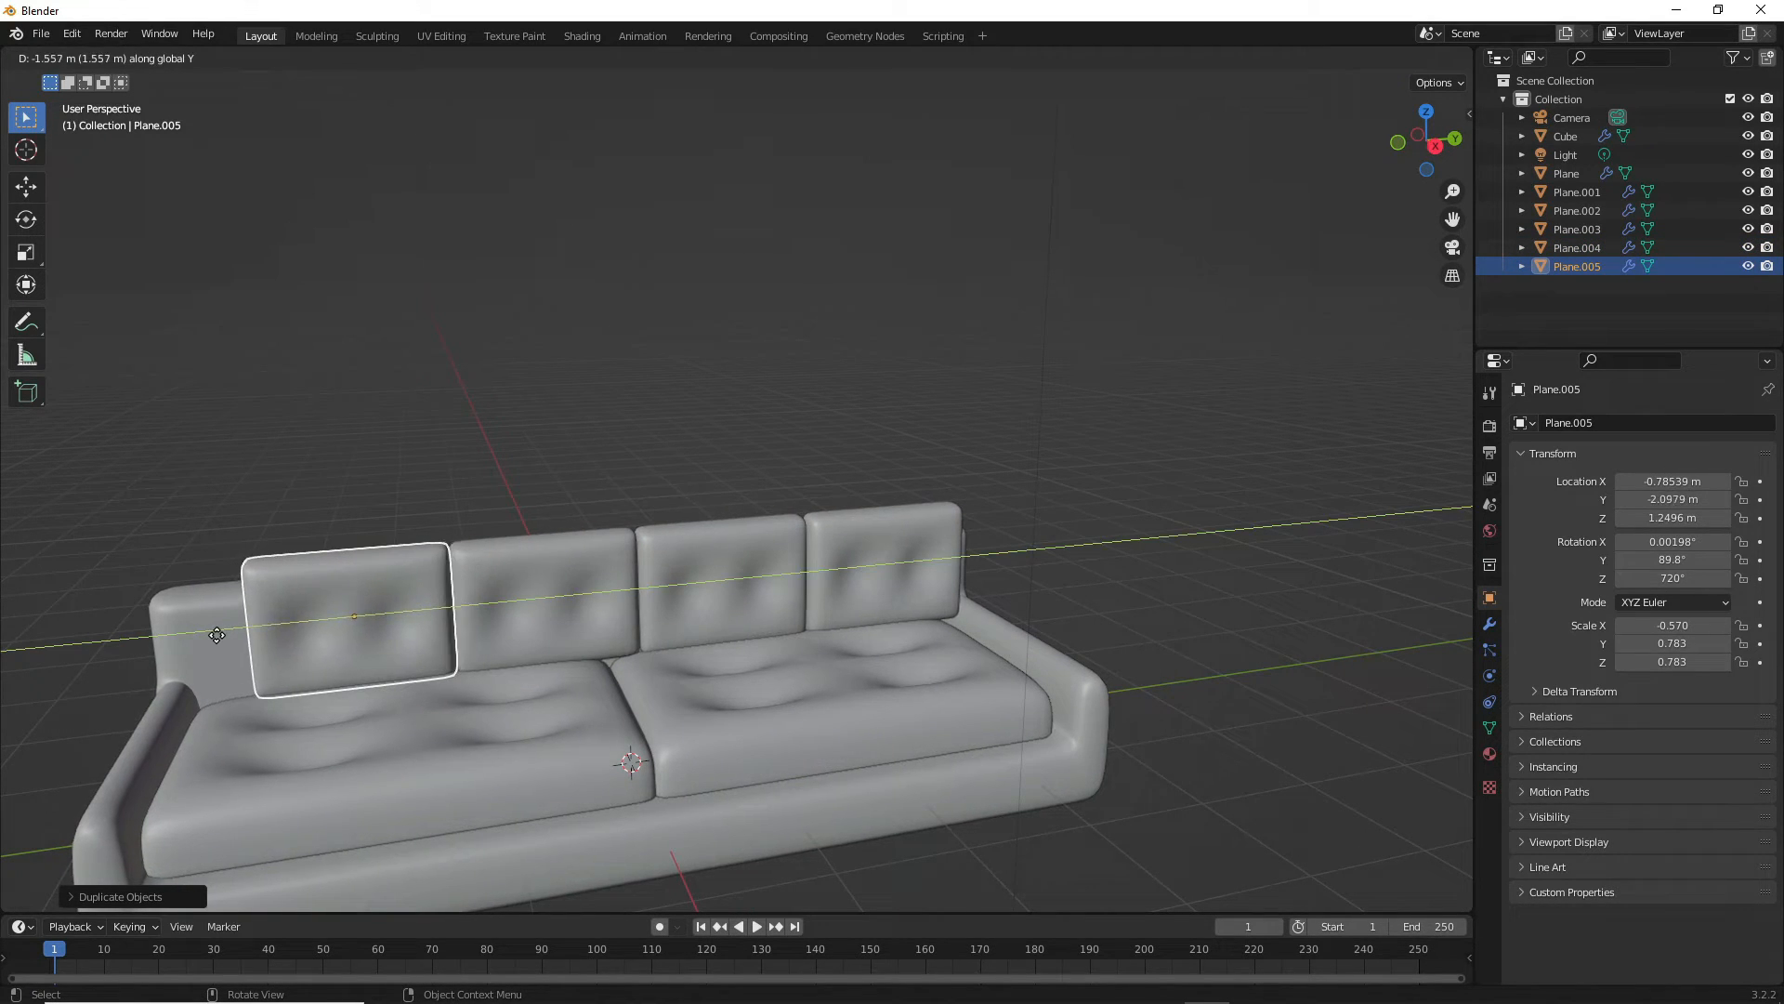
click(223, 620)
middle_drag(571, 416, 417, 570)
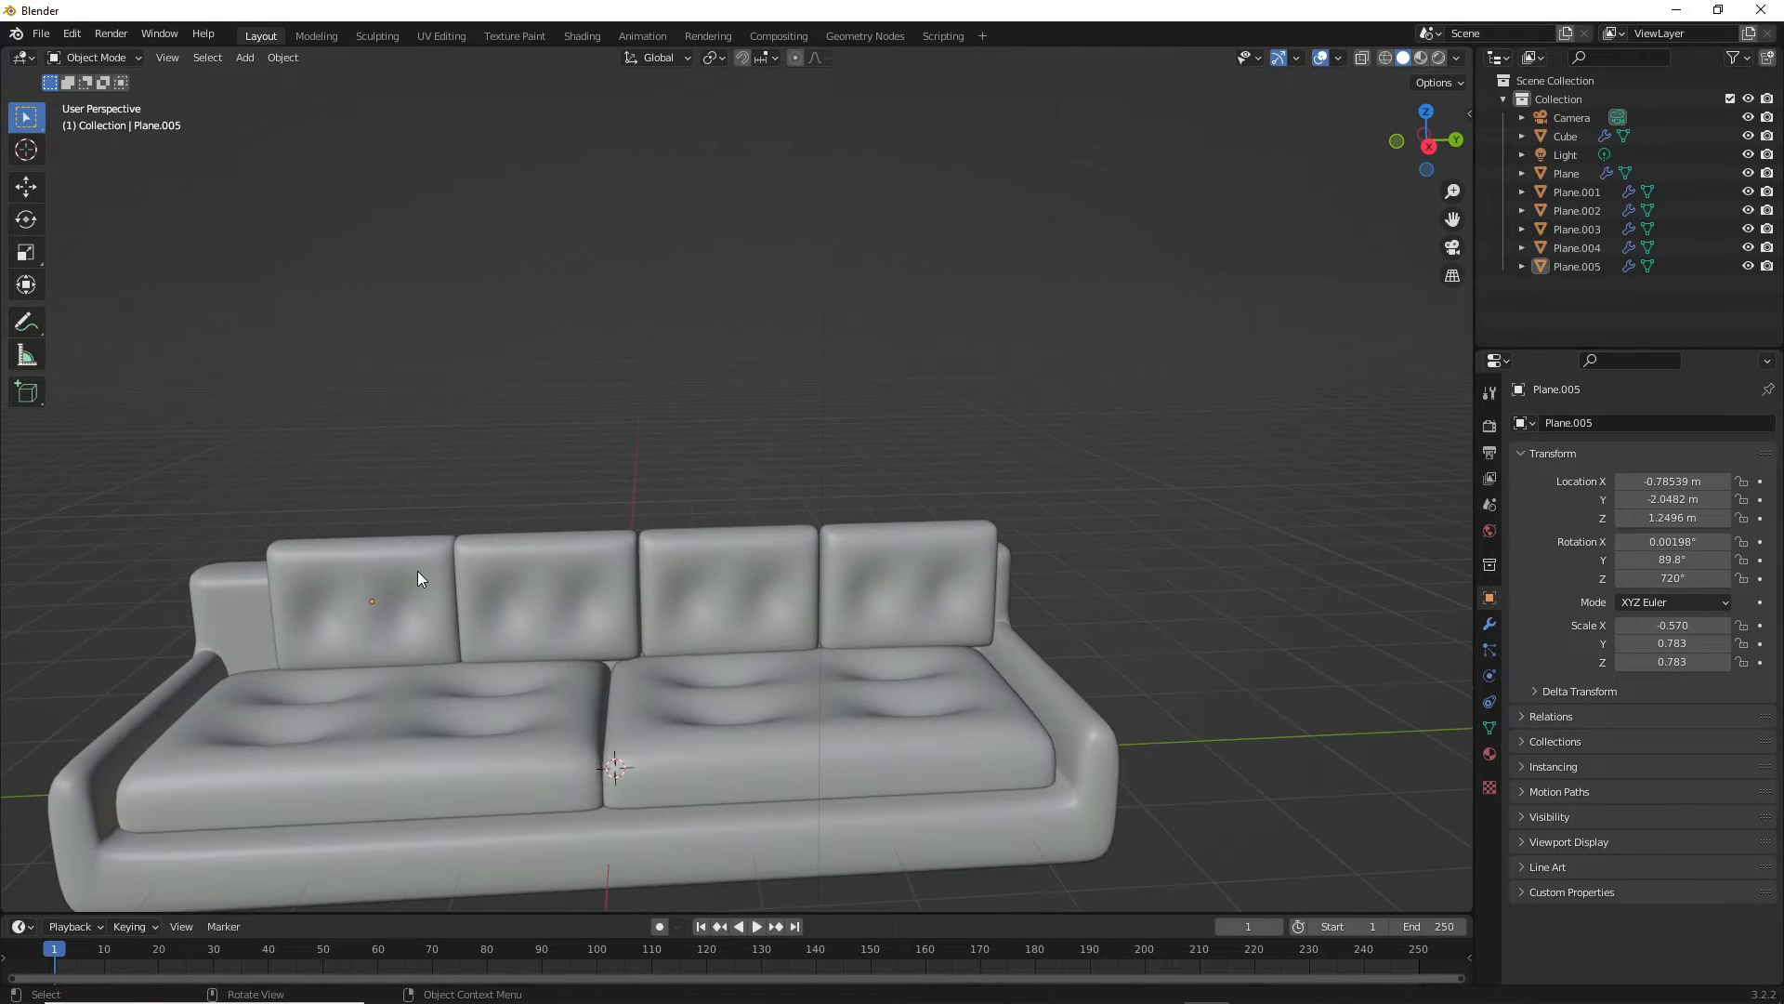
- Select all four back cushions and move them together along negative Y to centre the row on the backrest
mouse_move(559, 580)
middle_down()
mouse_move(596, 589)
mouse_move(569, 584)
middle_up()
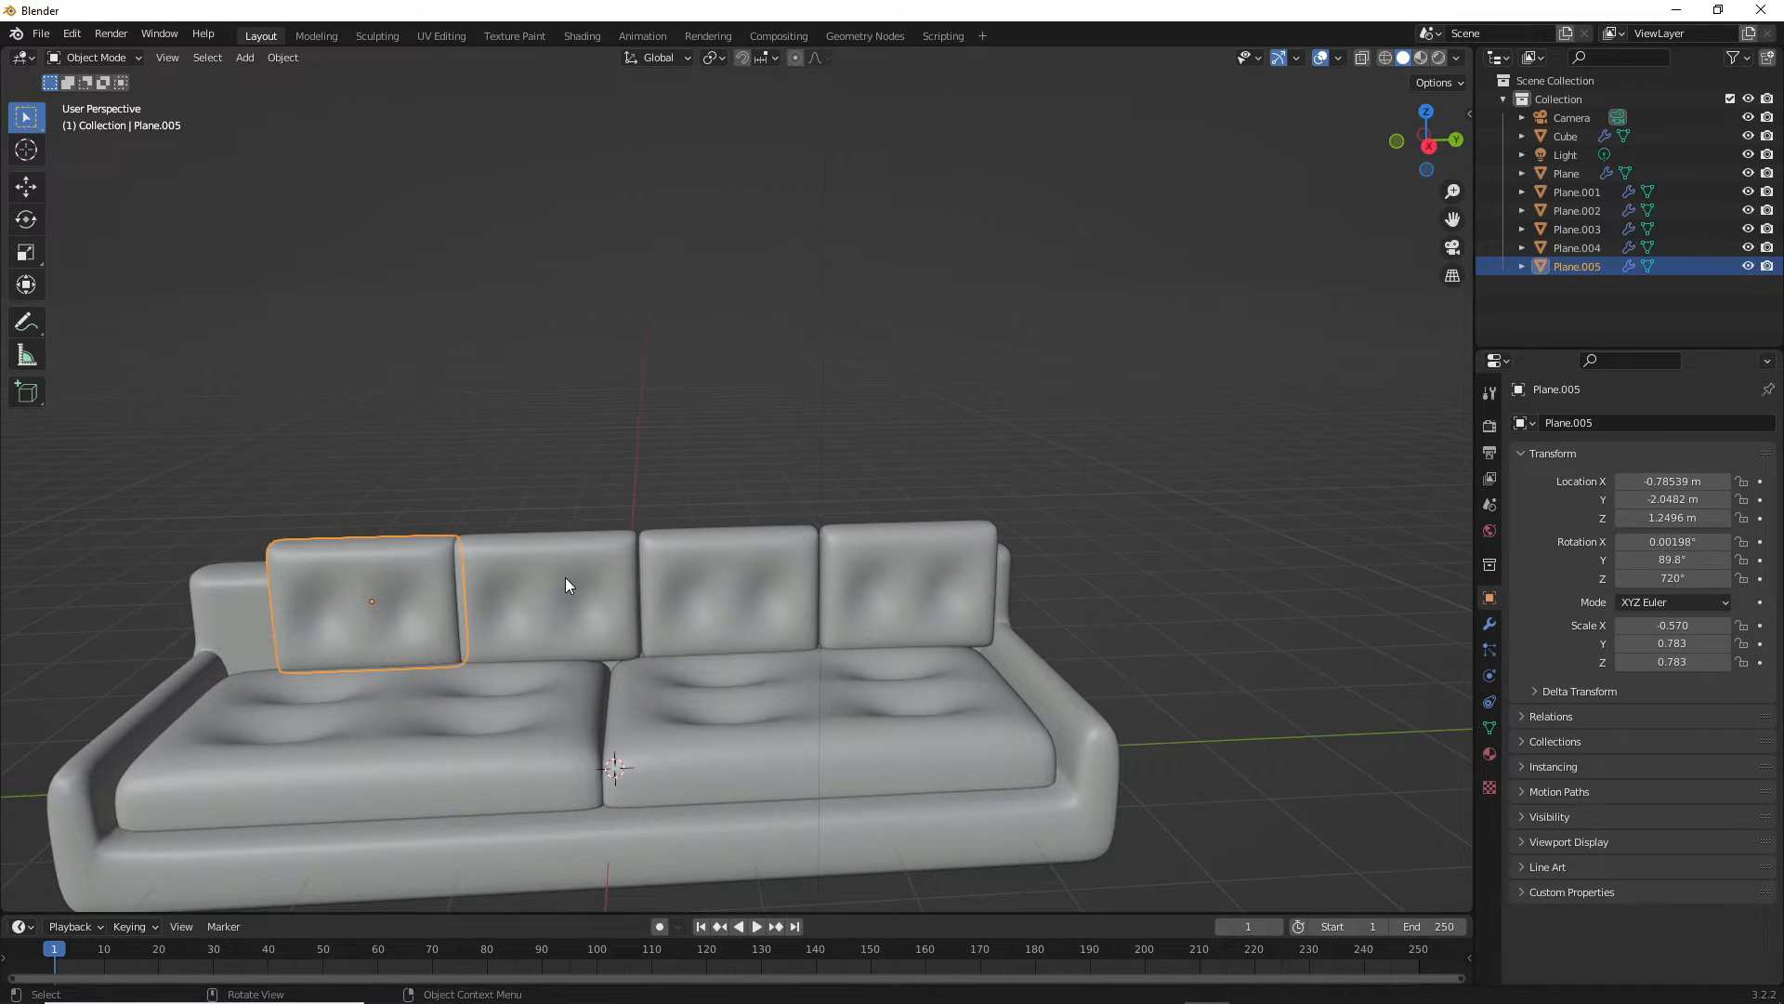
shift+click(565, 581)
shift+click(738, 580)
shift+click(830, 617)
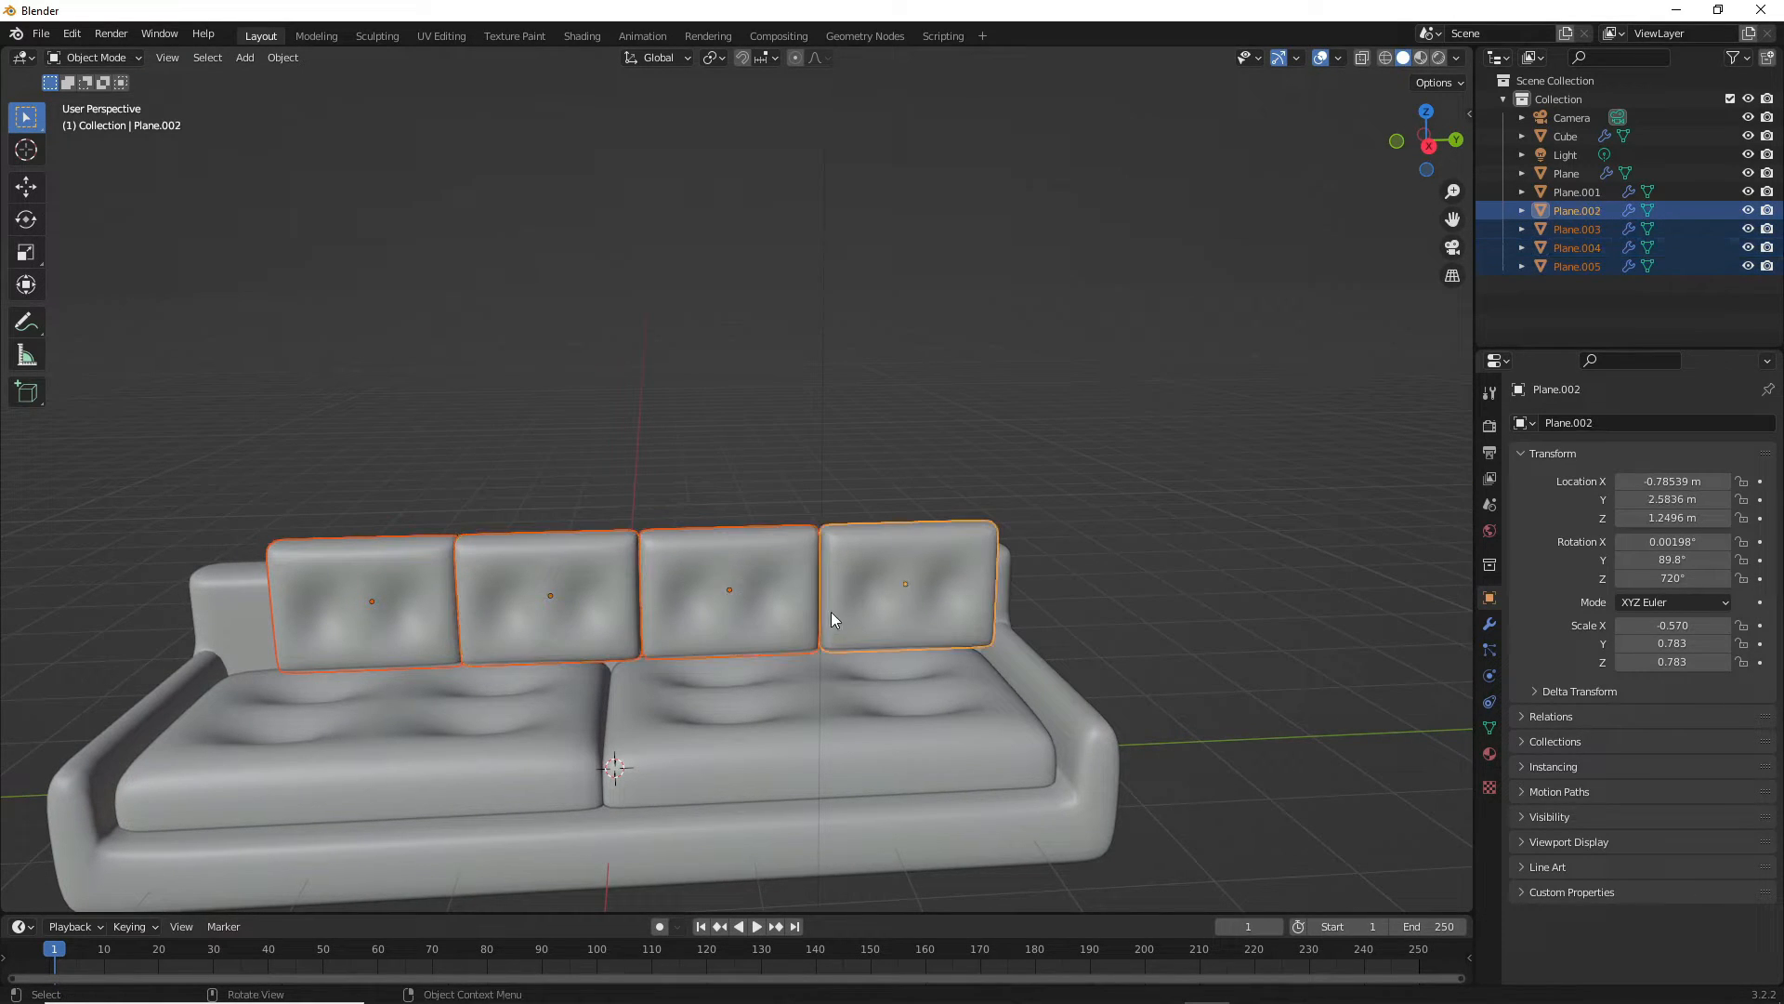
key(g)
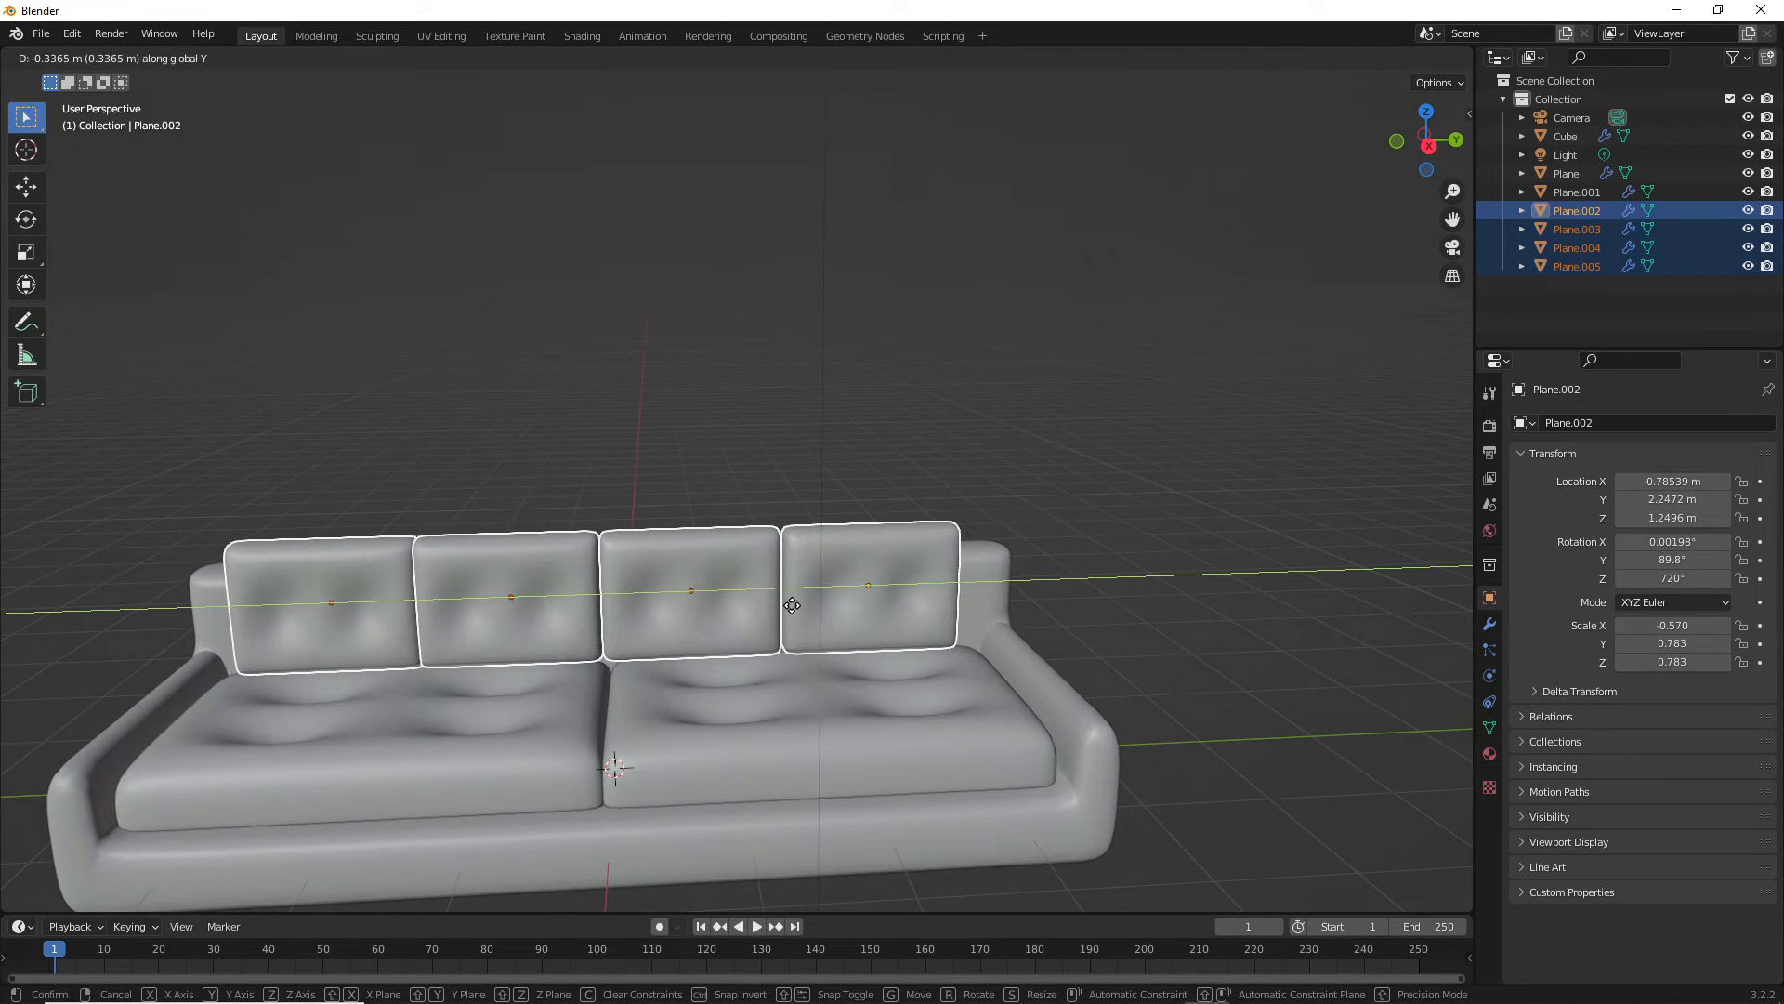
click(790, 617)
- Scale the four back cushions up together by about 1.08 so the row fills the backrest's width
key(s)
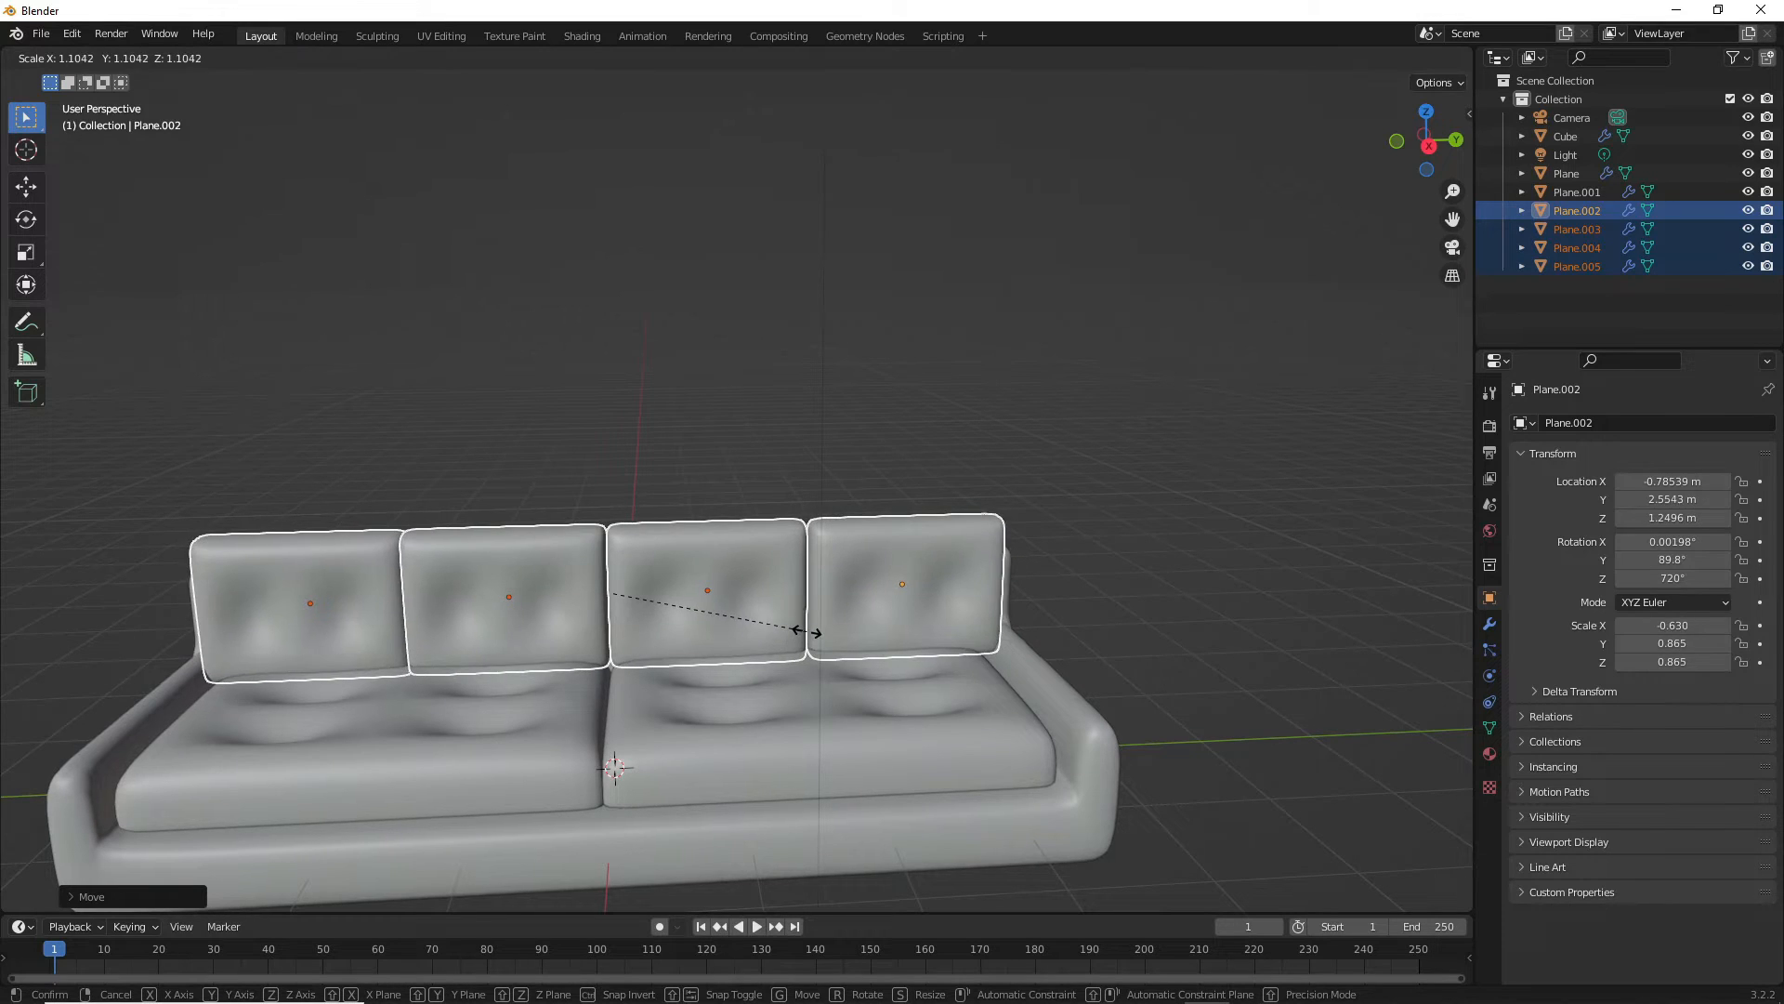
click(801, 634)
middle_drag(801, 692, 777, 707)
- Examine the enlarged row of back cushions from several angles and distances
click(833, 397)
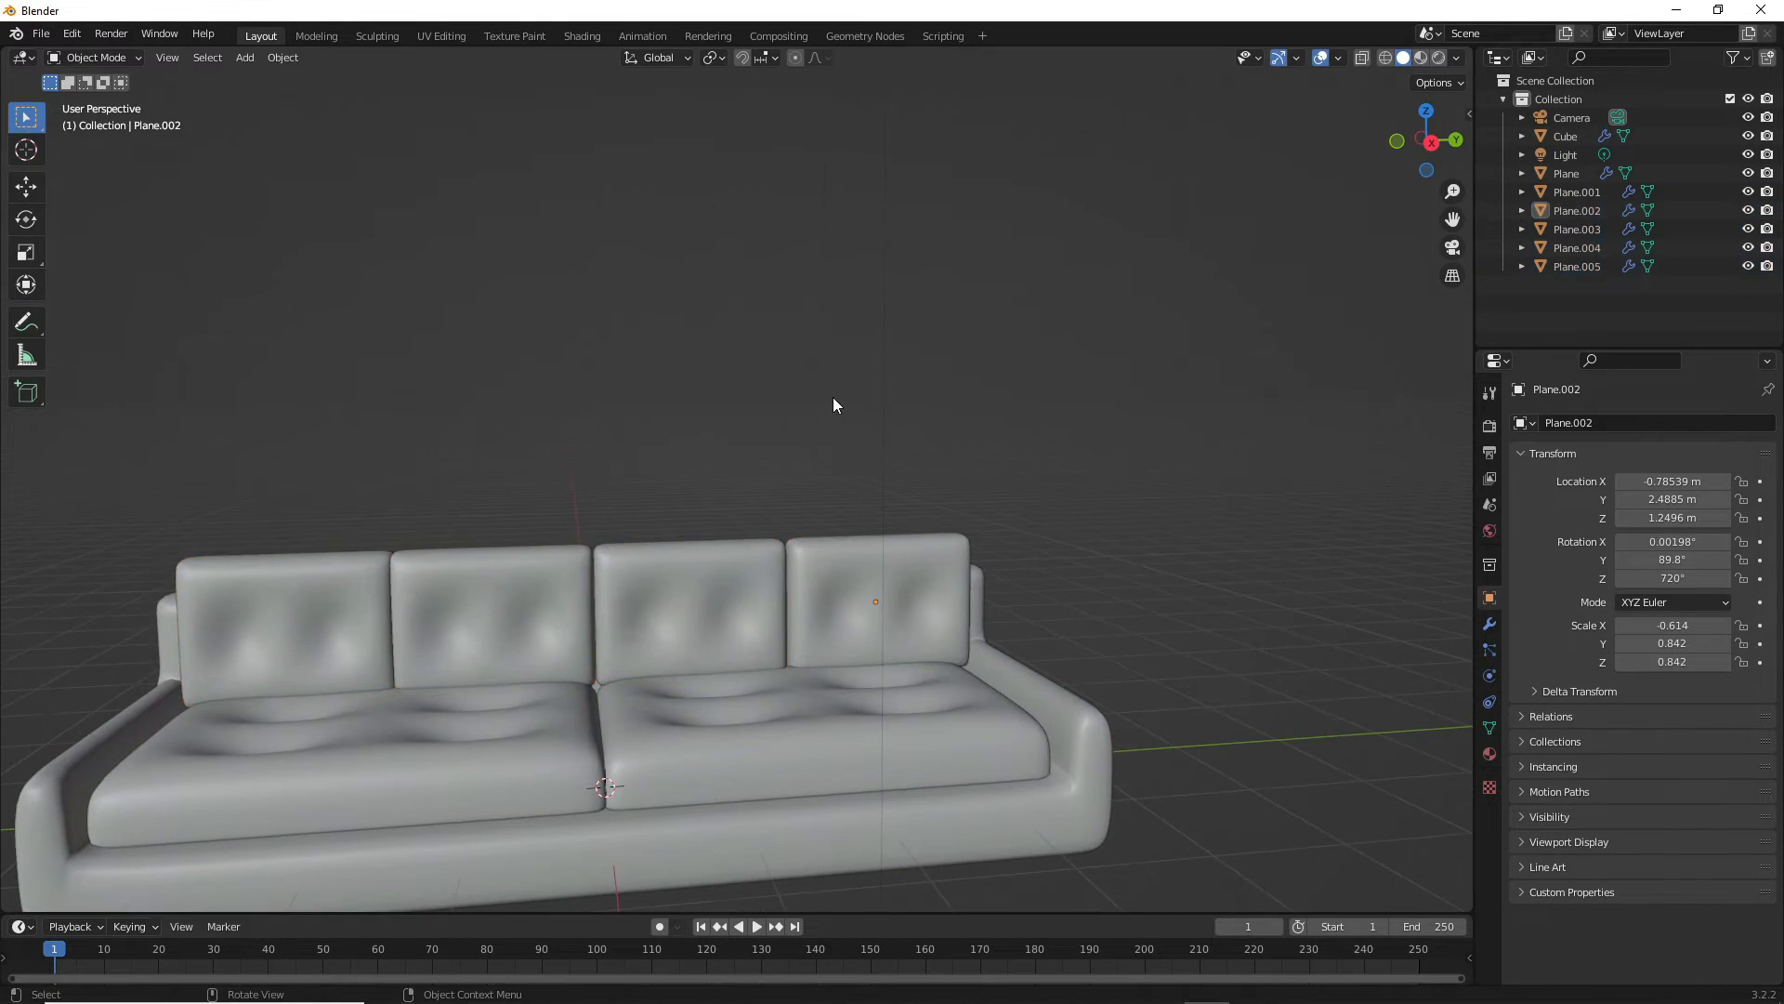
scroll(799, 464, down, 4)
middle_drag(711, 576, 722, 708)
scroll(706, 609, up, 5)
scroll(793, 623, down, 3)
scroll(727, 600, up, 2)
mouse_move(665, 550)
middle_down()
mouse_move(645, 591)
mouse_move(705, 565)
mouse_move(678, 549)
middle_up()
scroll(406, 505, down, 2)
middle_drag(406, 505, 516, 542)
- Duplicate the back cushion at the negative Y end, lower the copy to about Z 0.6 m, and rotate it 90° around X
click(516, 543)
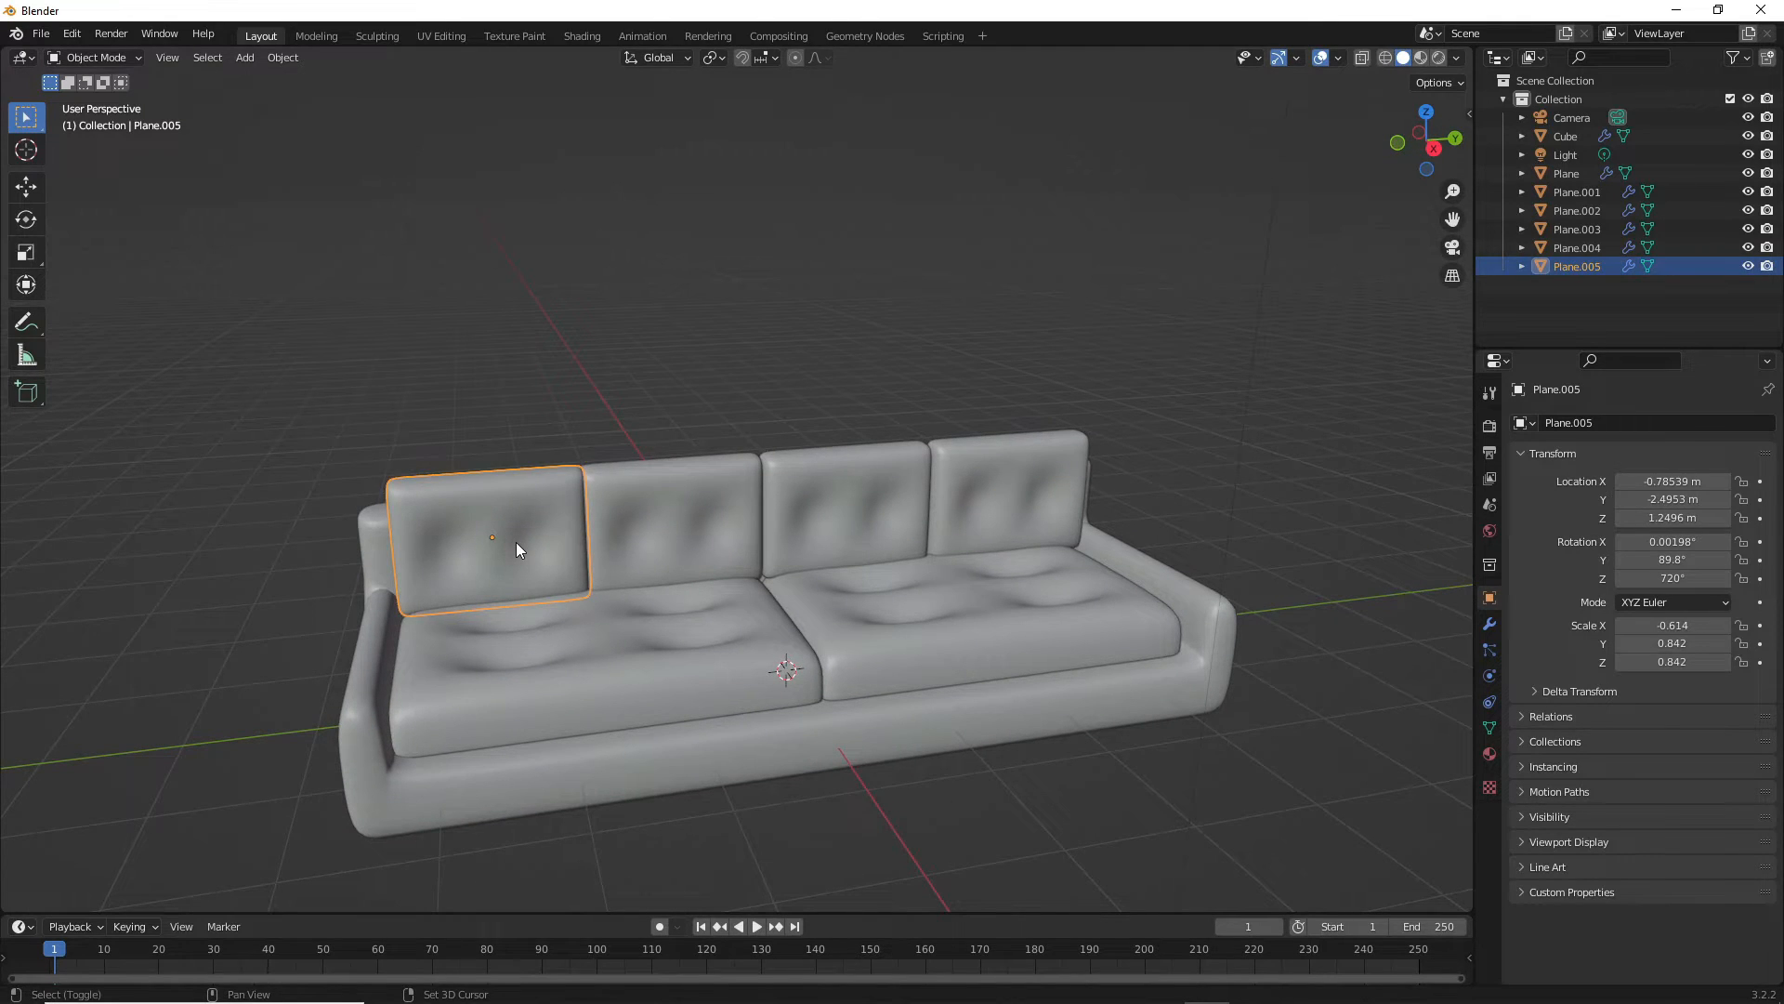
key(shift+d)
click(531, 618)
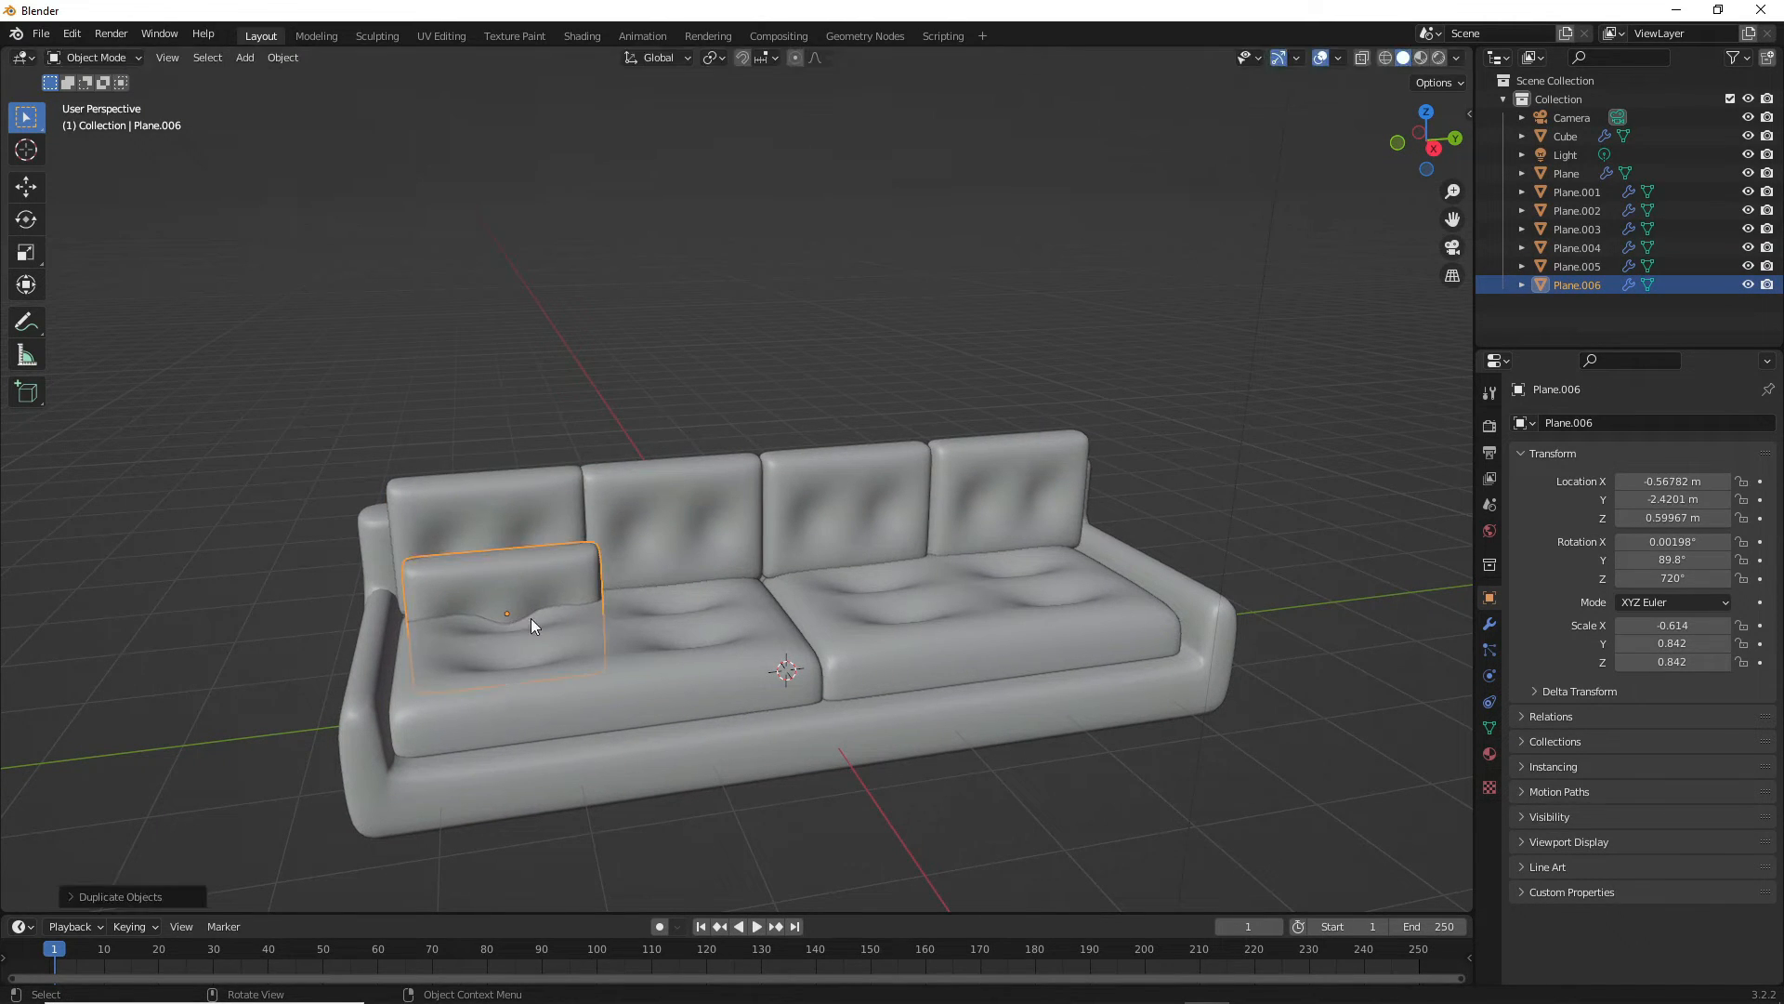
key(r)
key(x)
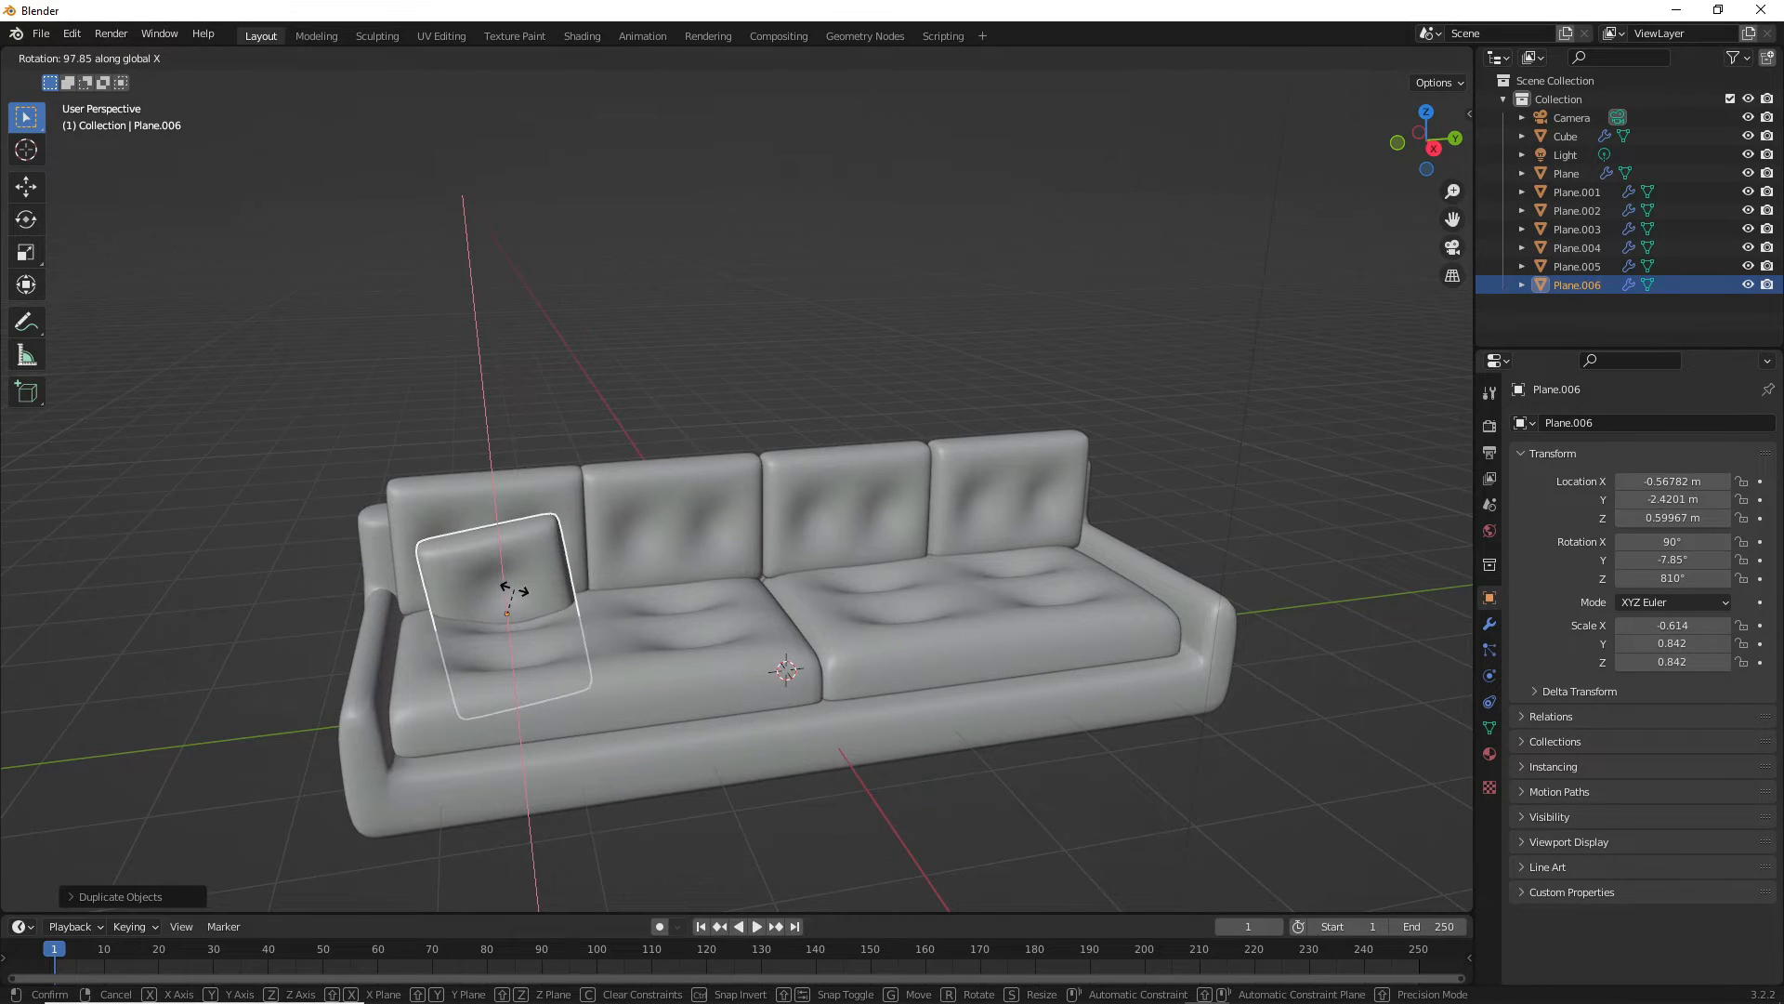
click(515, 589)
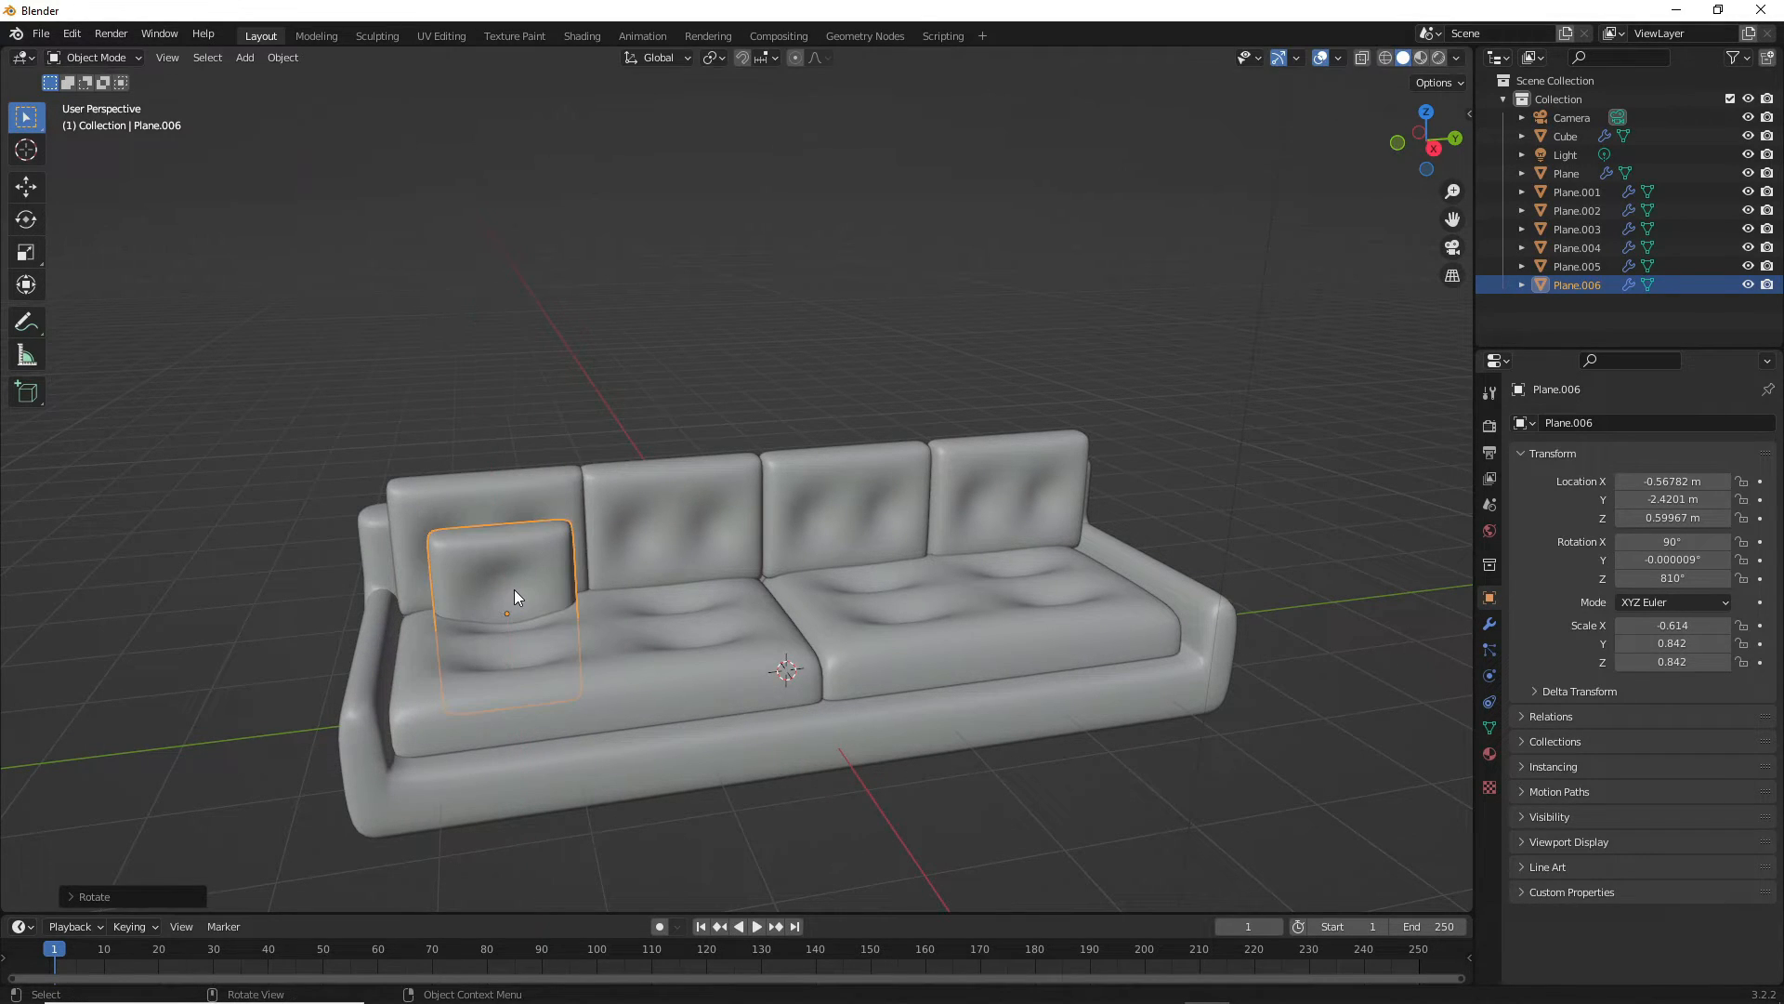
- Rotate the copied cushion -90° around global Y so it lies flat
middle_drag(507, 582, 542, 616)
key(r)
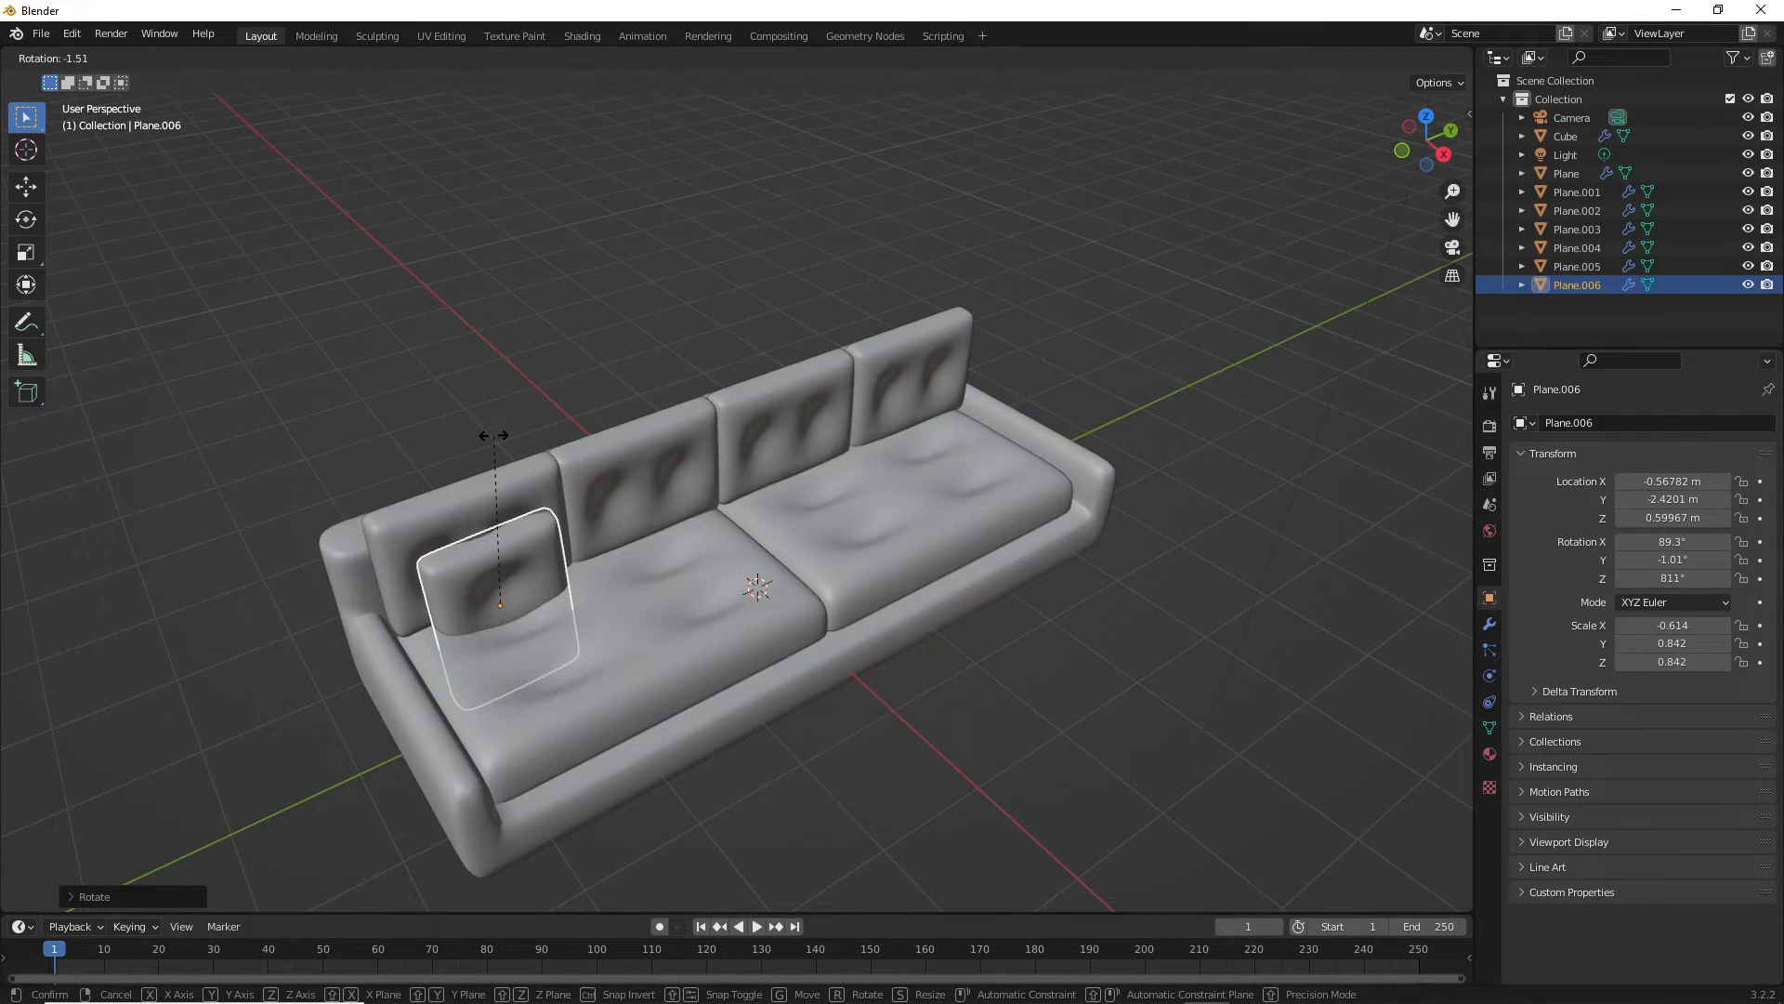
key(y)
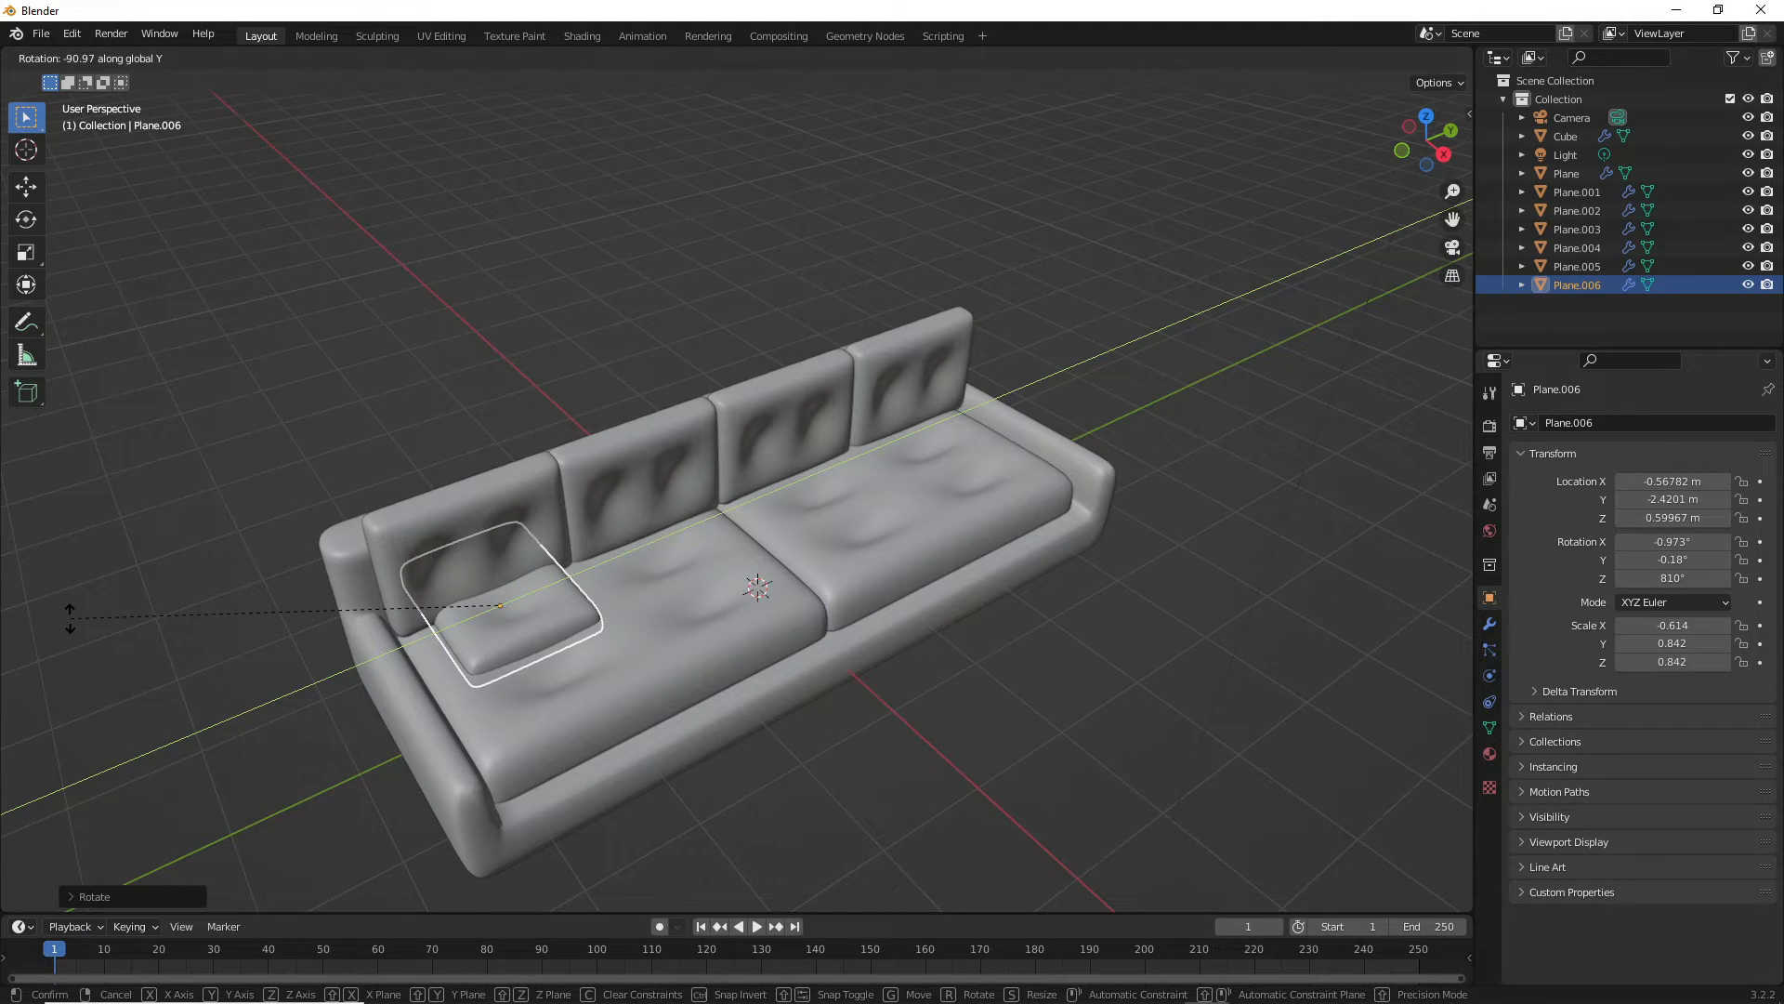
key(Escape)
middle_drag(287, 692, 483, 643)
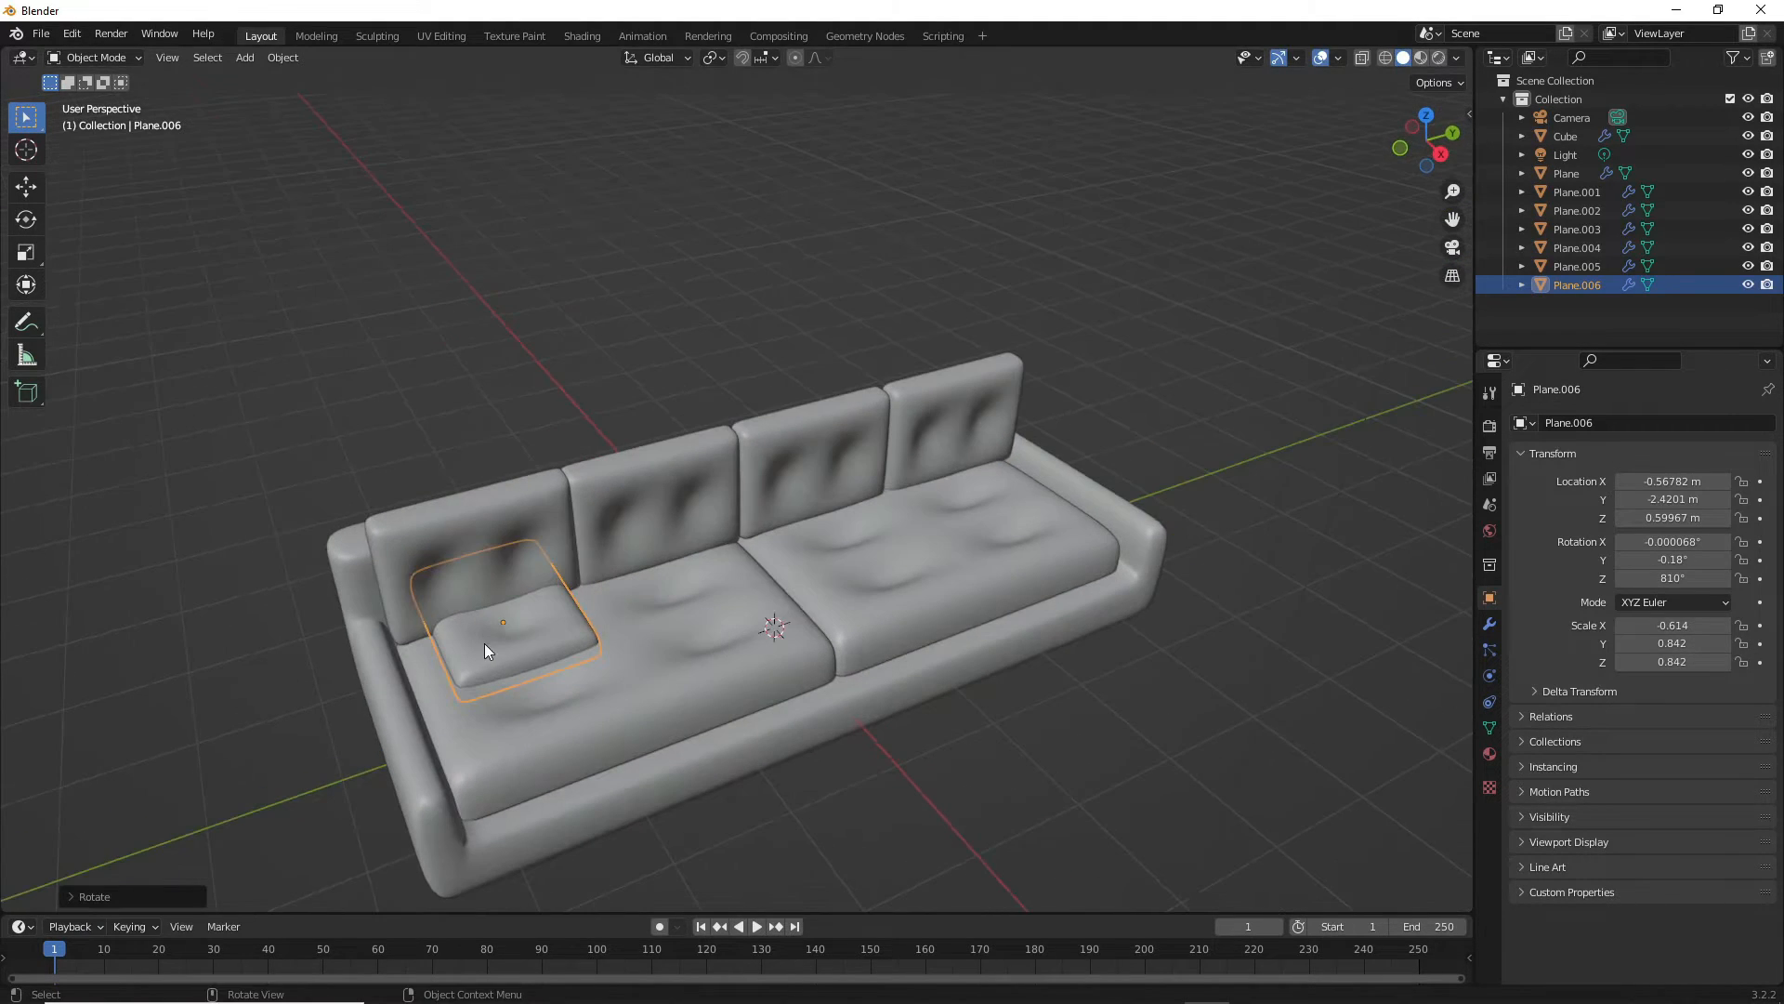
- Move the flat cushion over the negative Y armrest, to about Y -3.21 m and X 0.37 m
key(g)
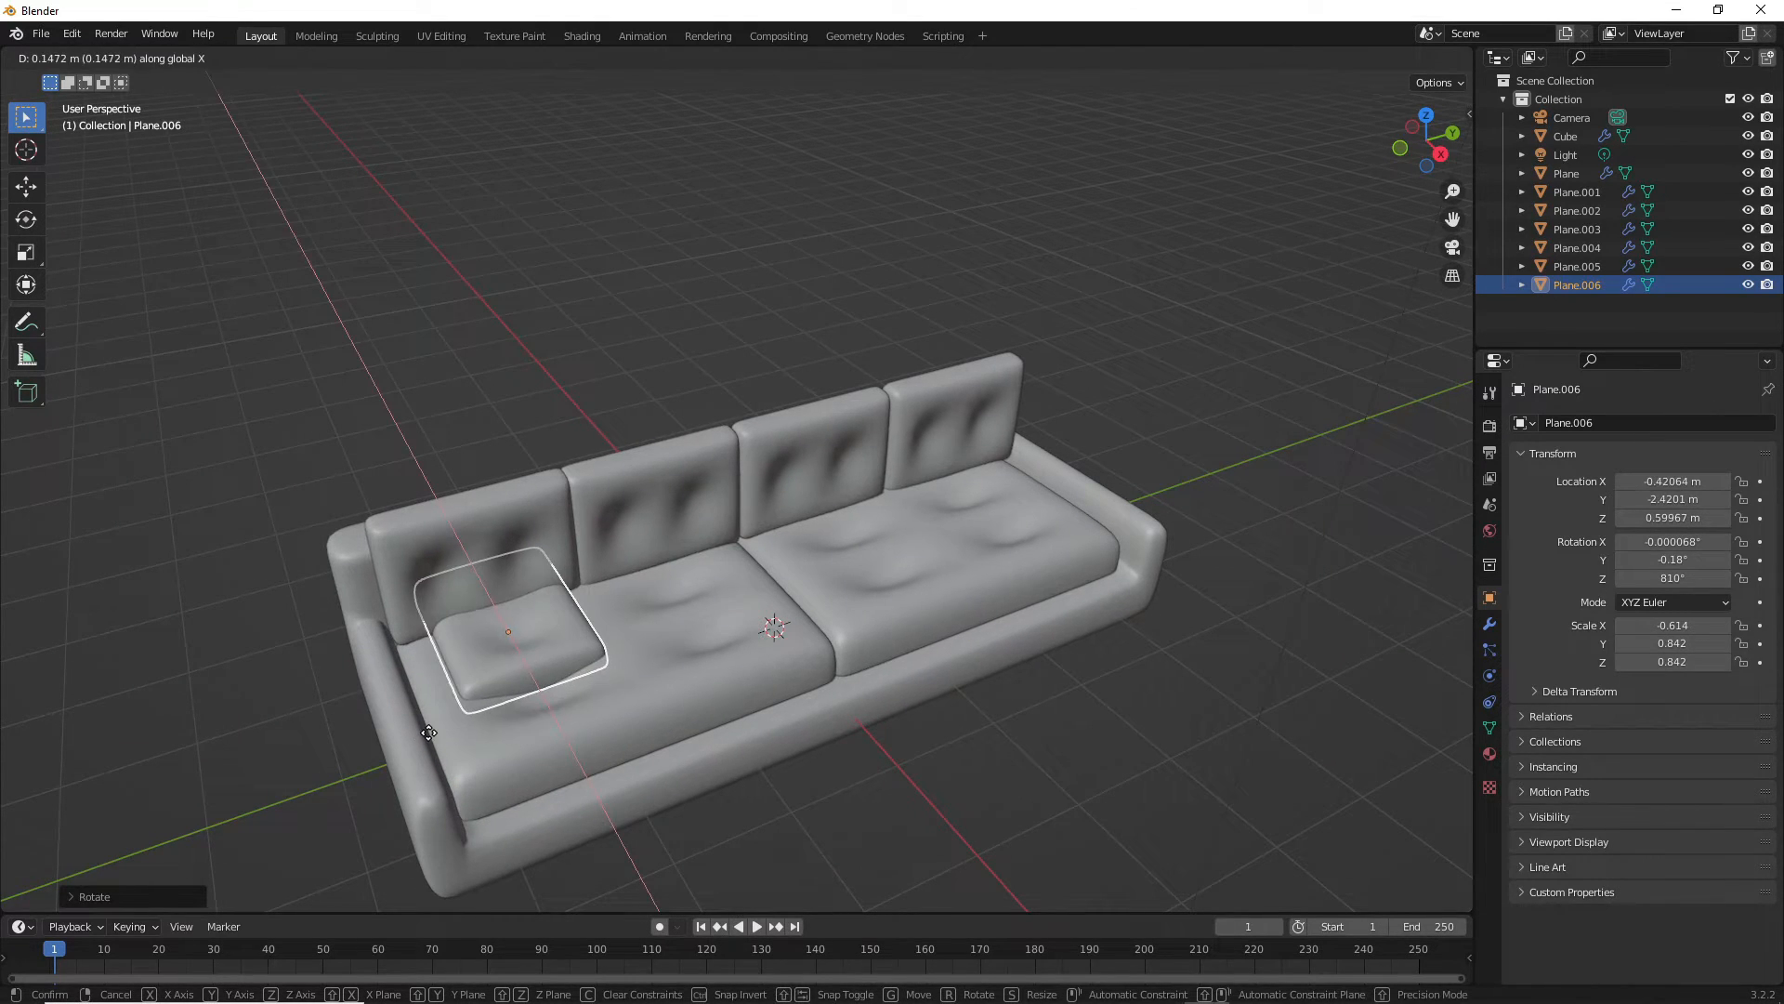
key(y)
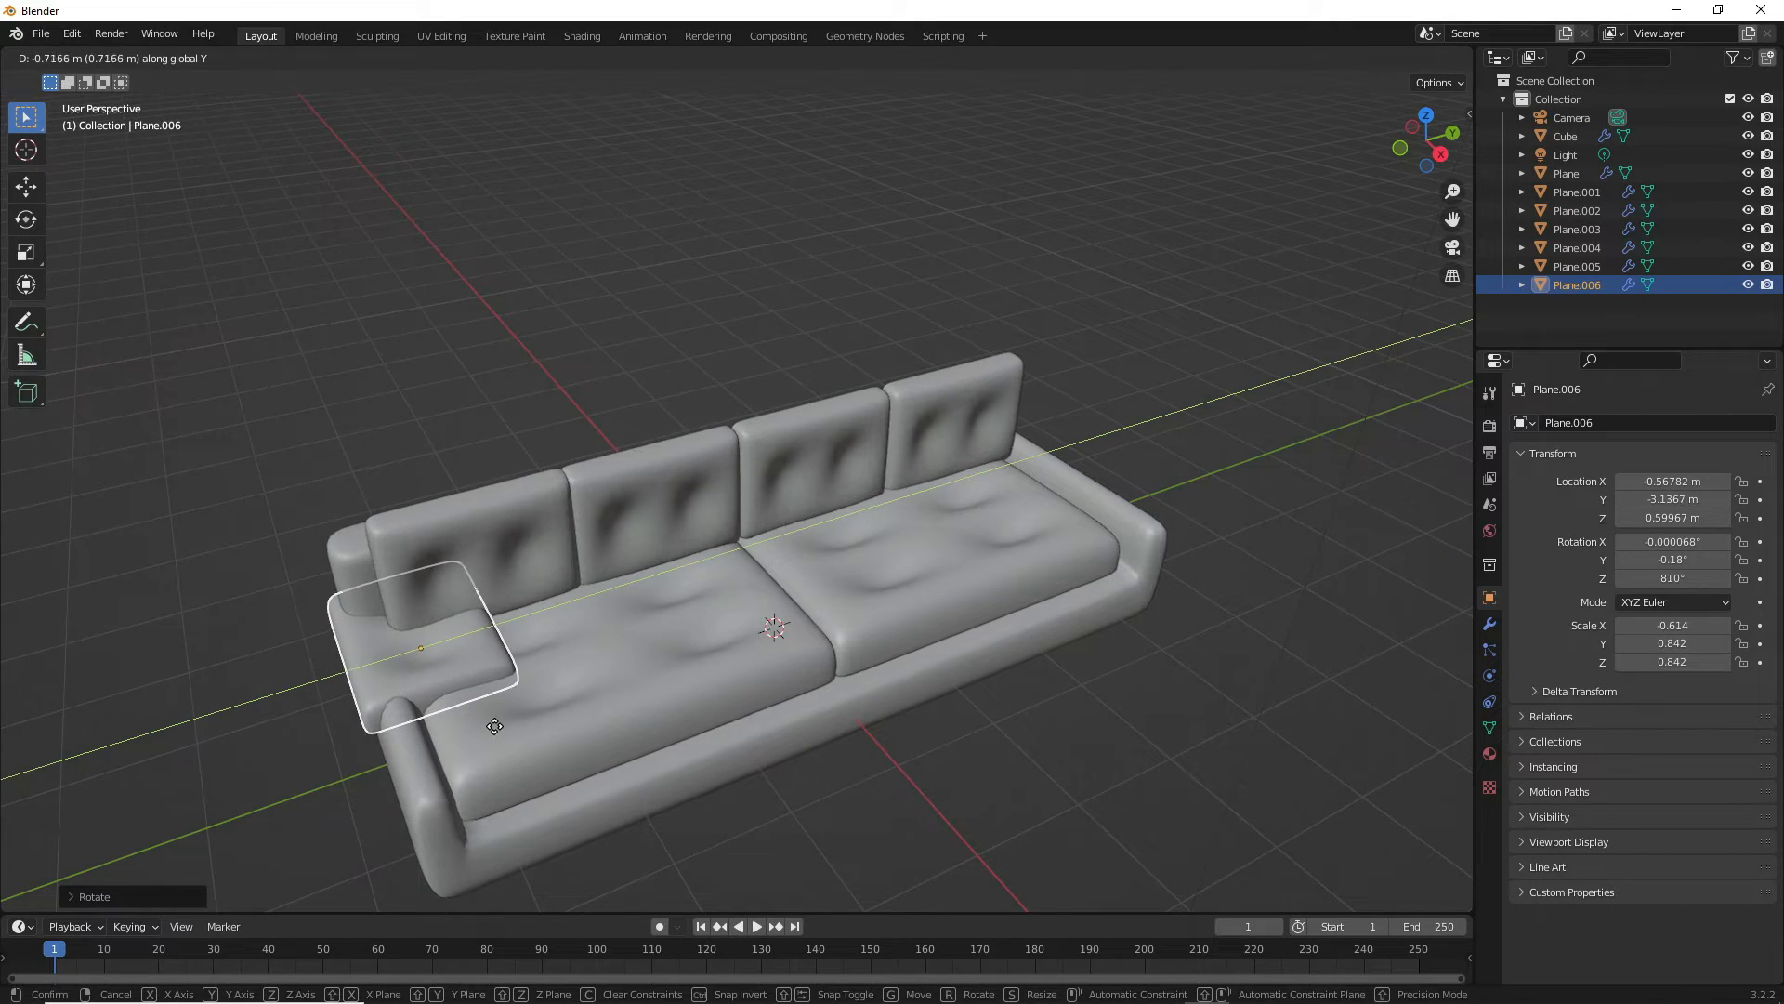
click(487, 730)
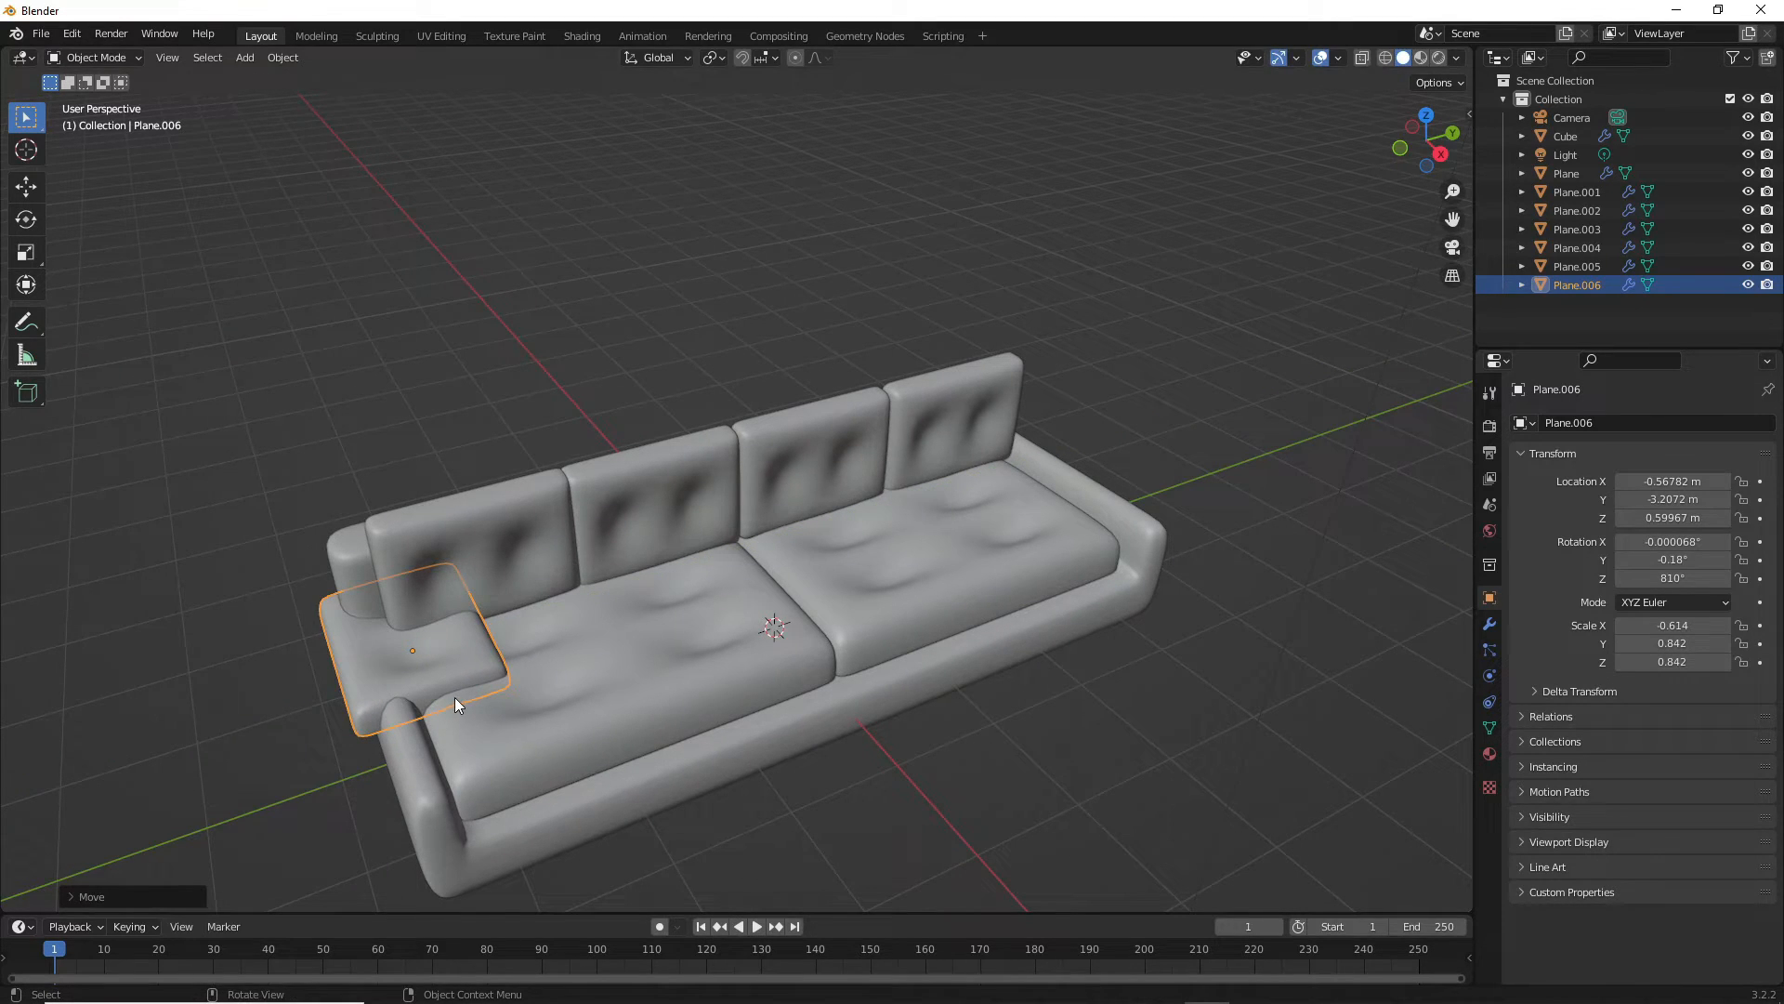
key(g)
key(x)
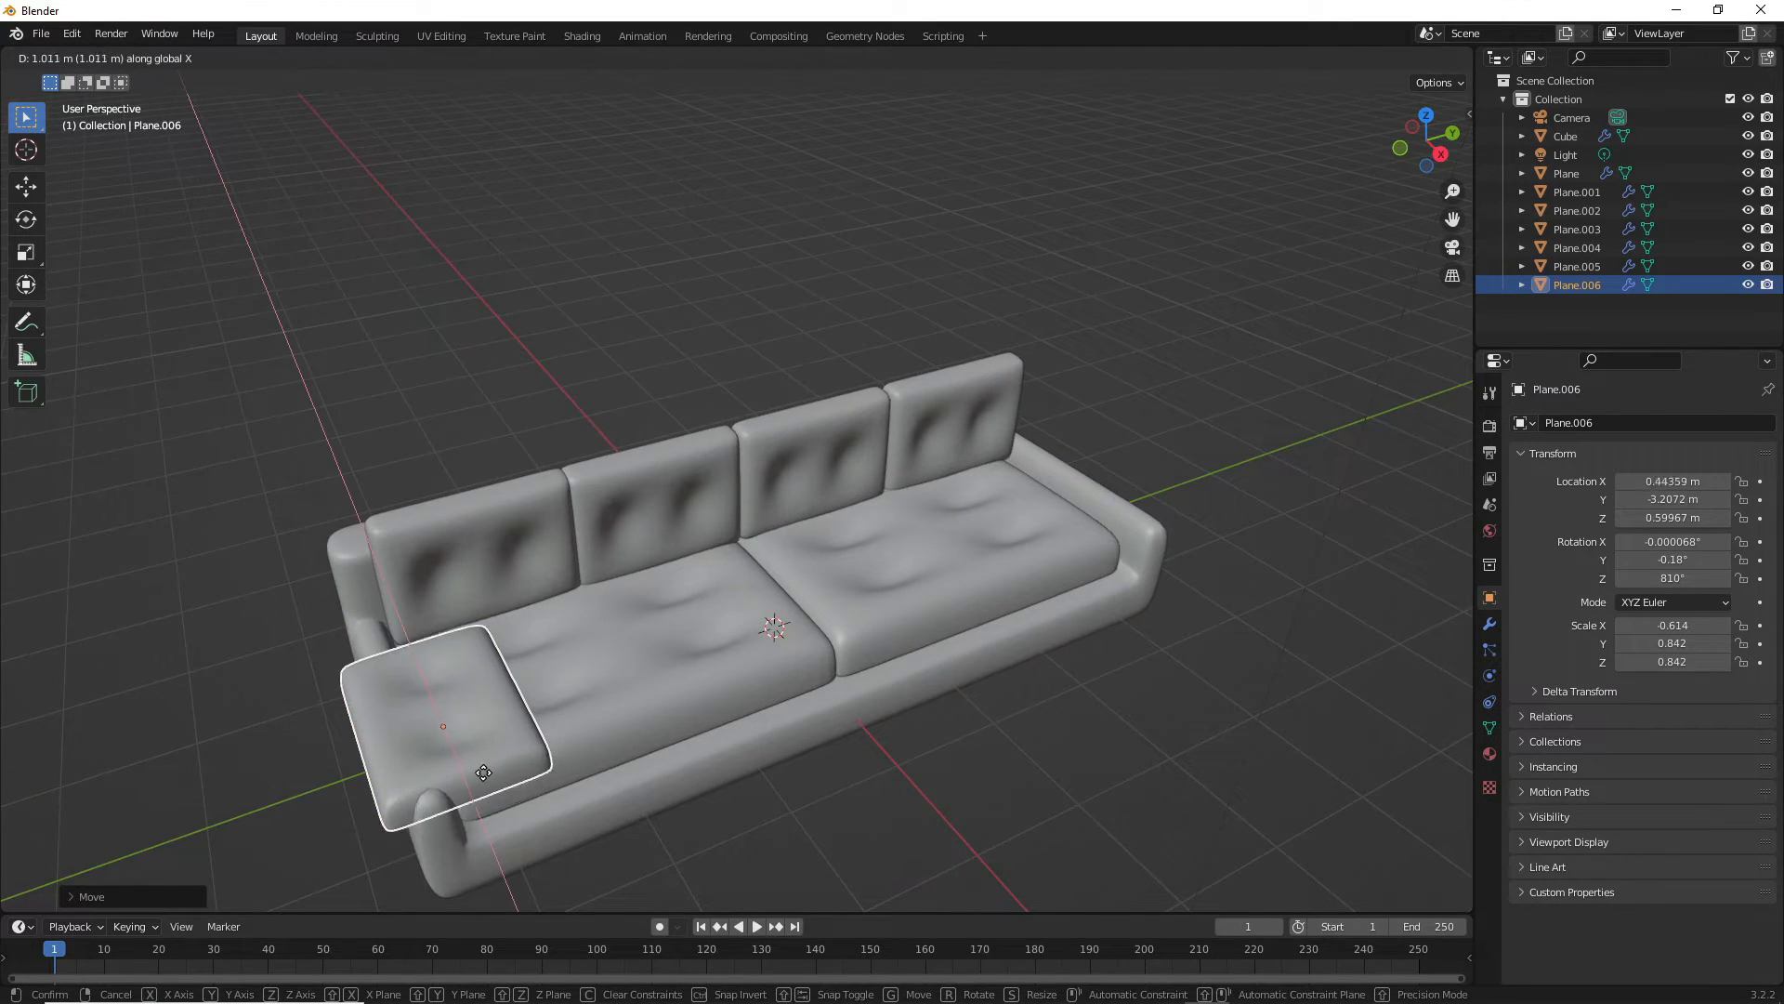
click(476, 769)
- Raise the flat cushion along Z to about 0.83 m so it rests on the armrest
middle_drag(476, 770, 435, 745)
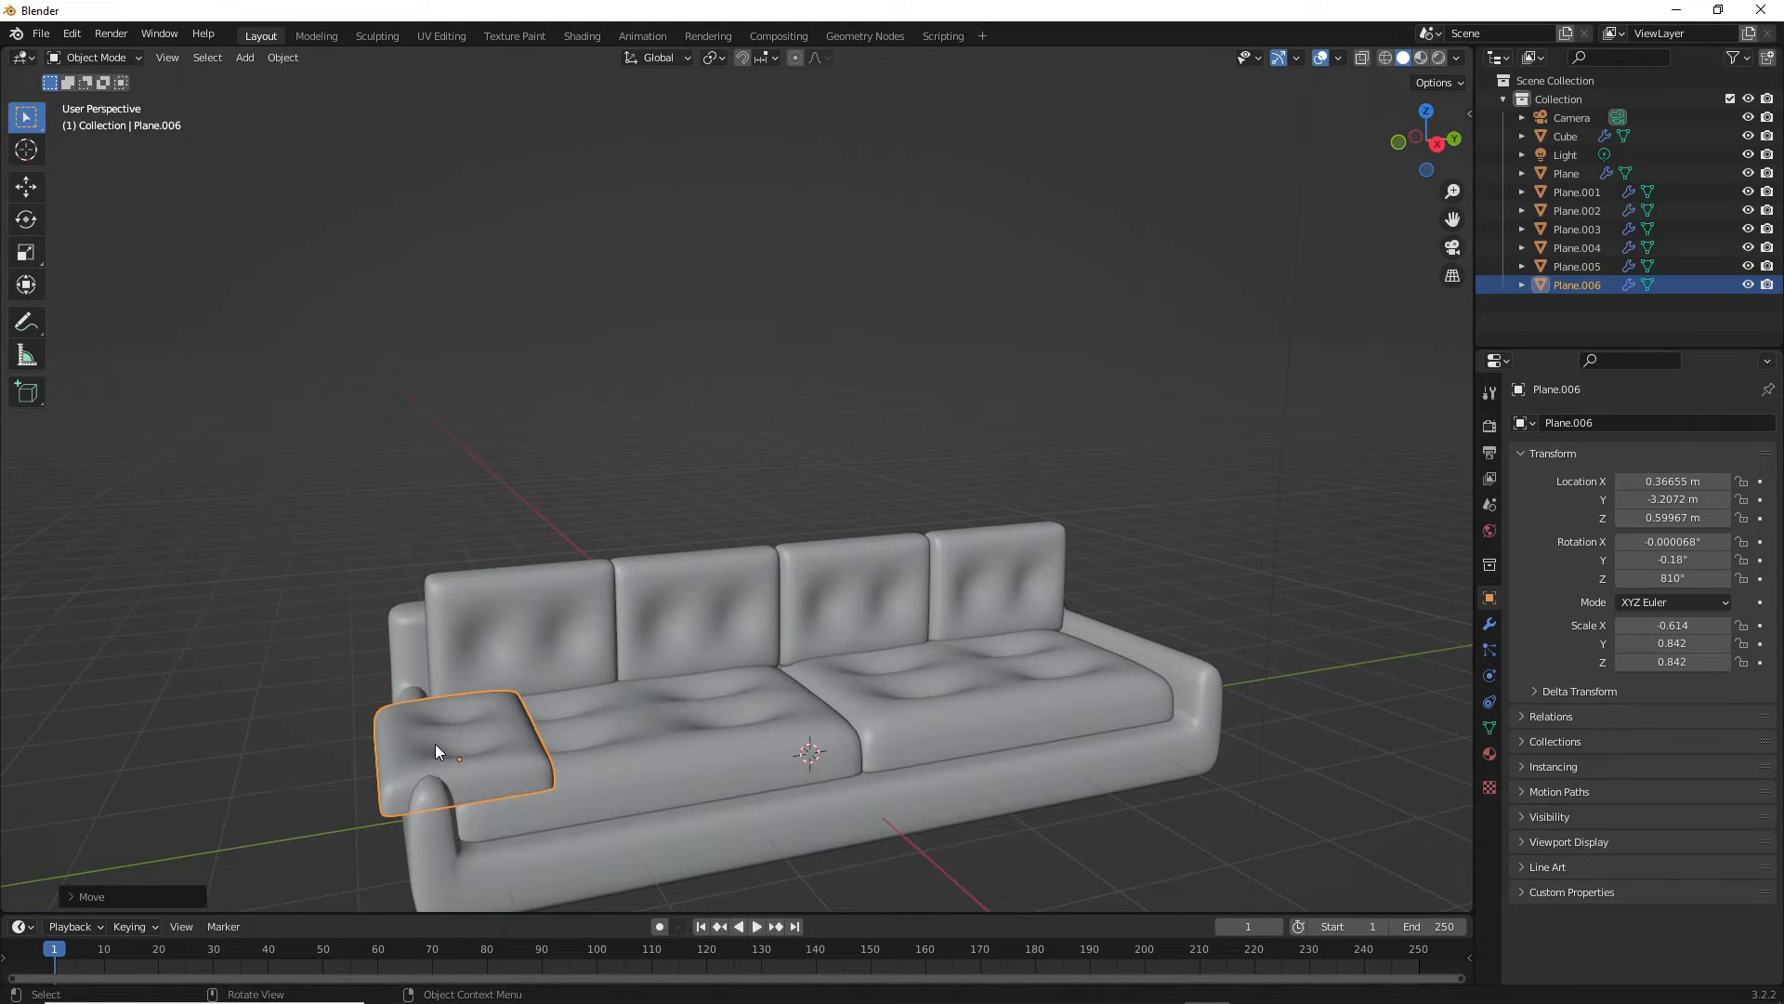
key(g)
key(z)
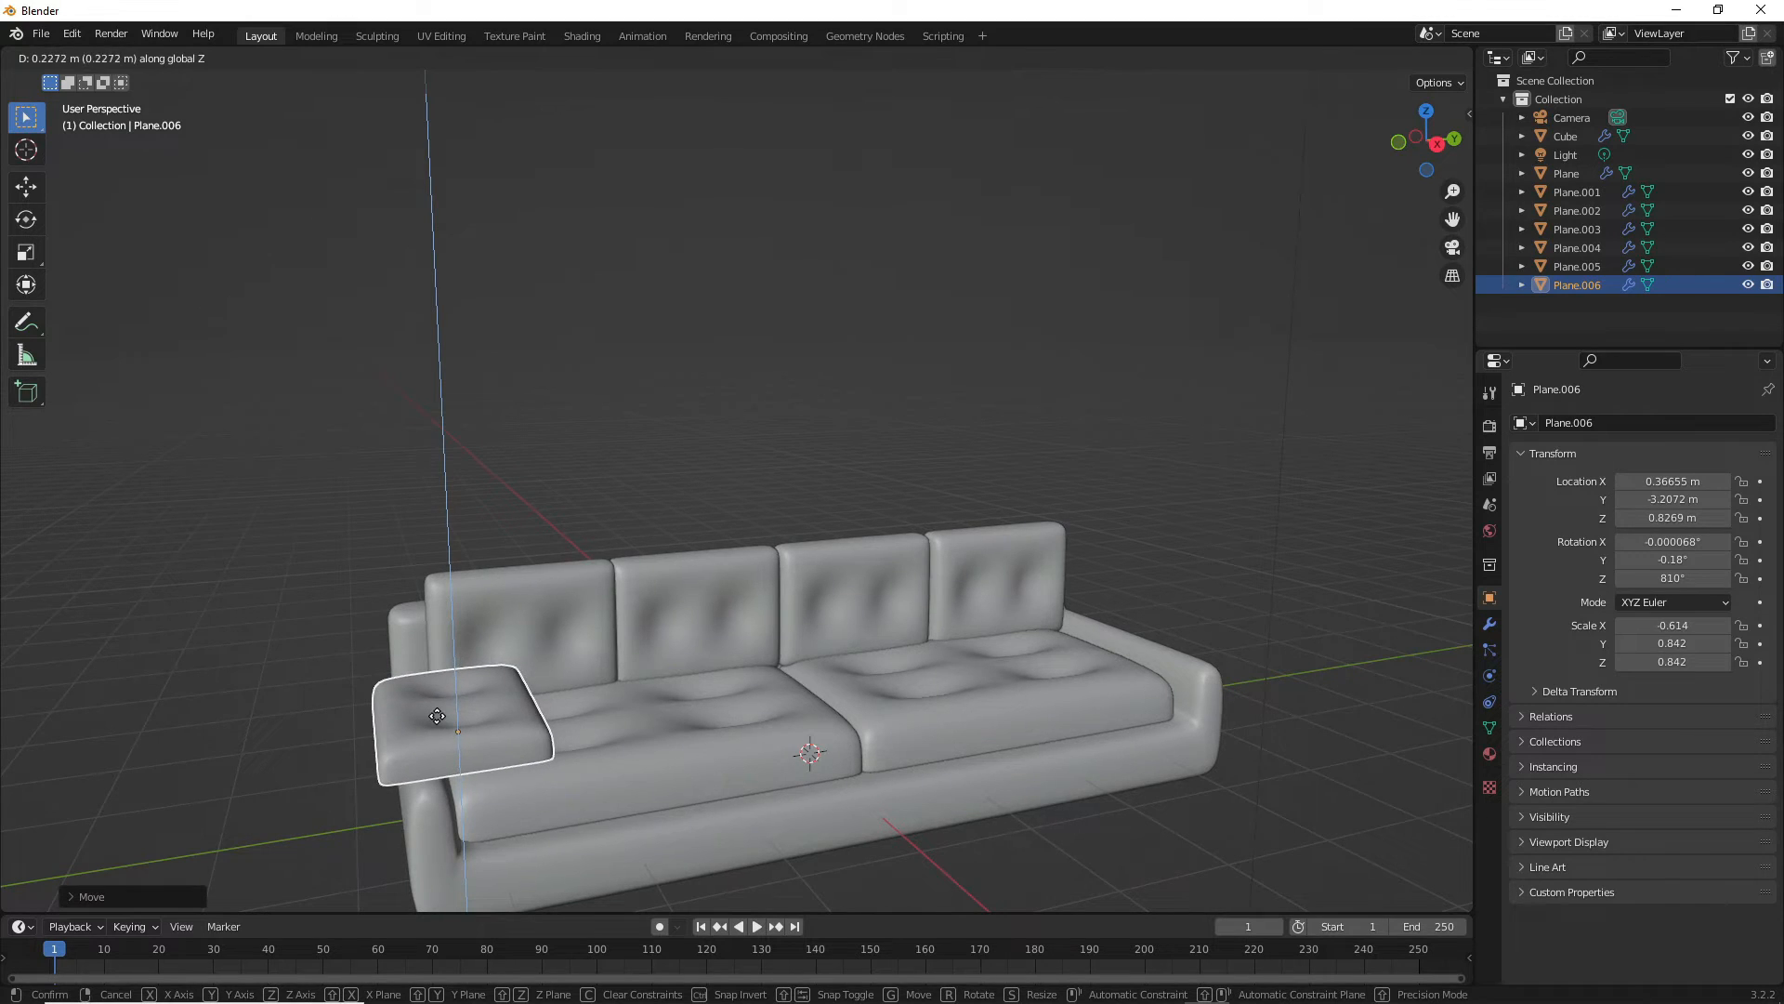
click(644, 735)
- Narrow the armrest cushion along global Y to about 0.71 of its width
middle_drag(644, 734, 491, 656)
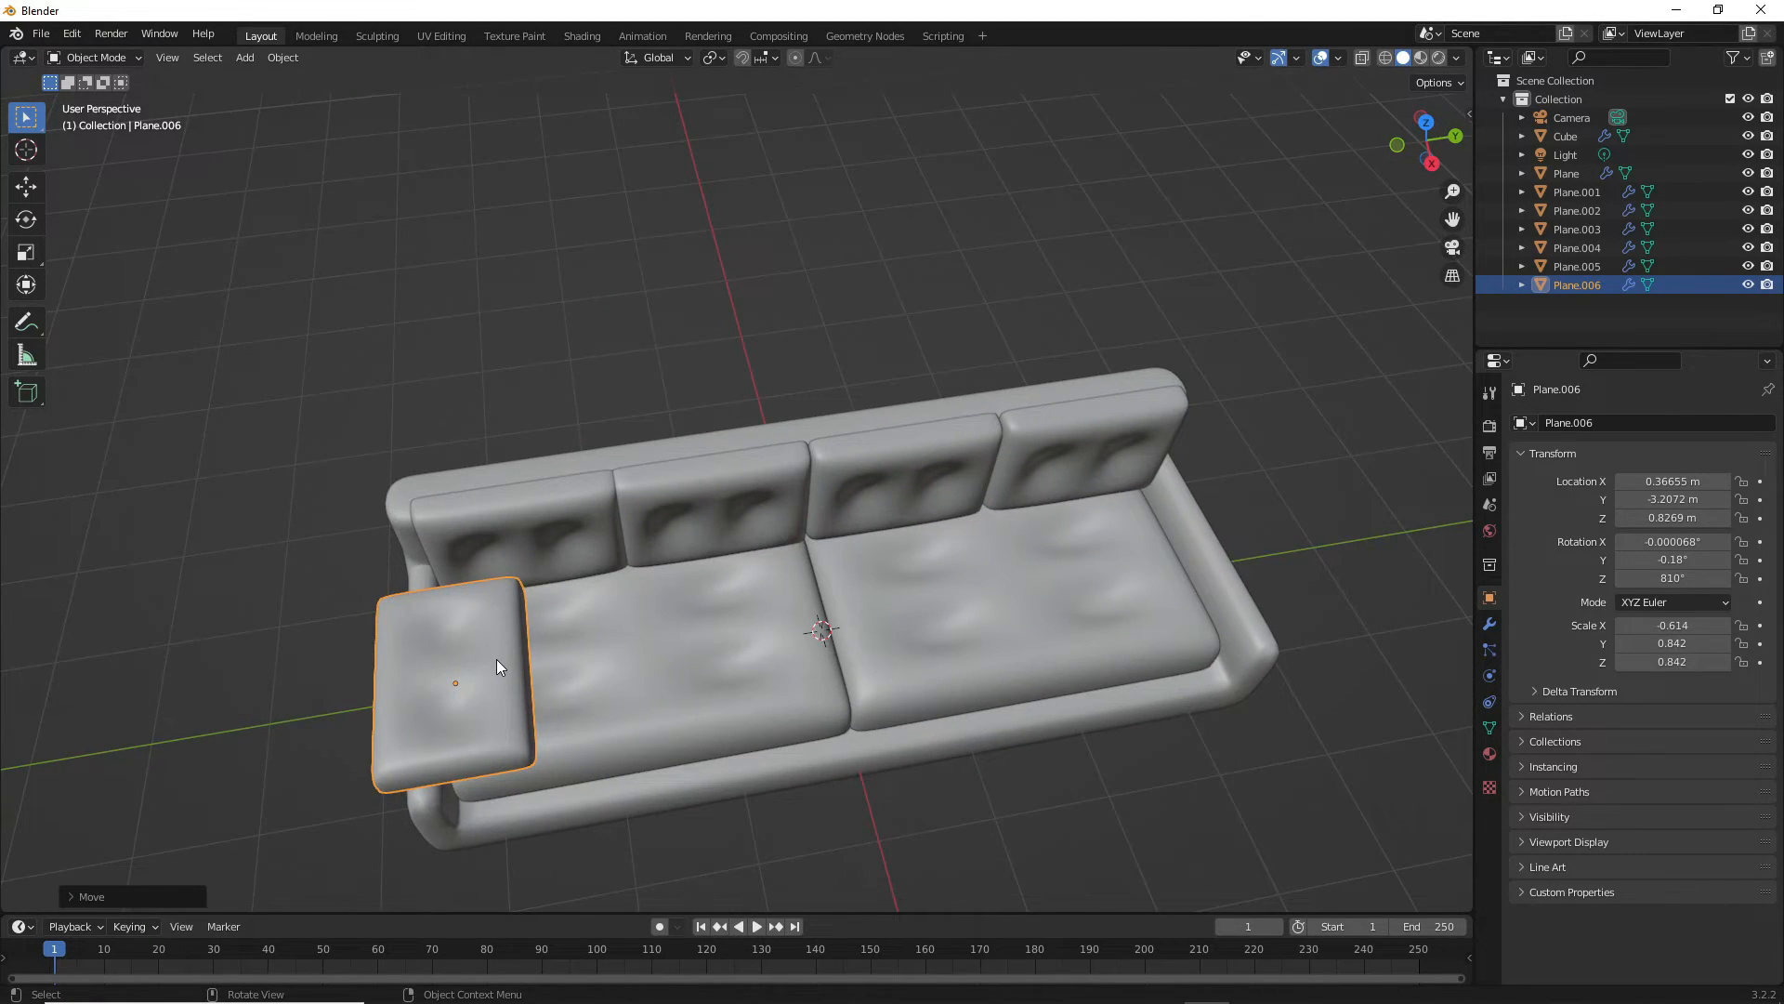
key(s)
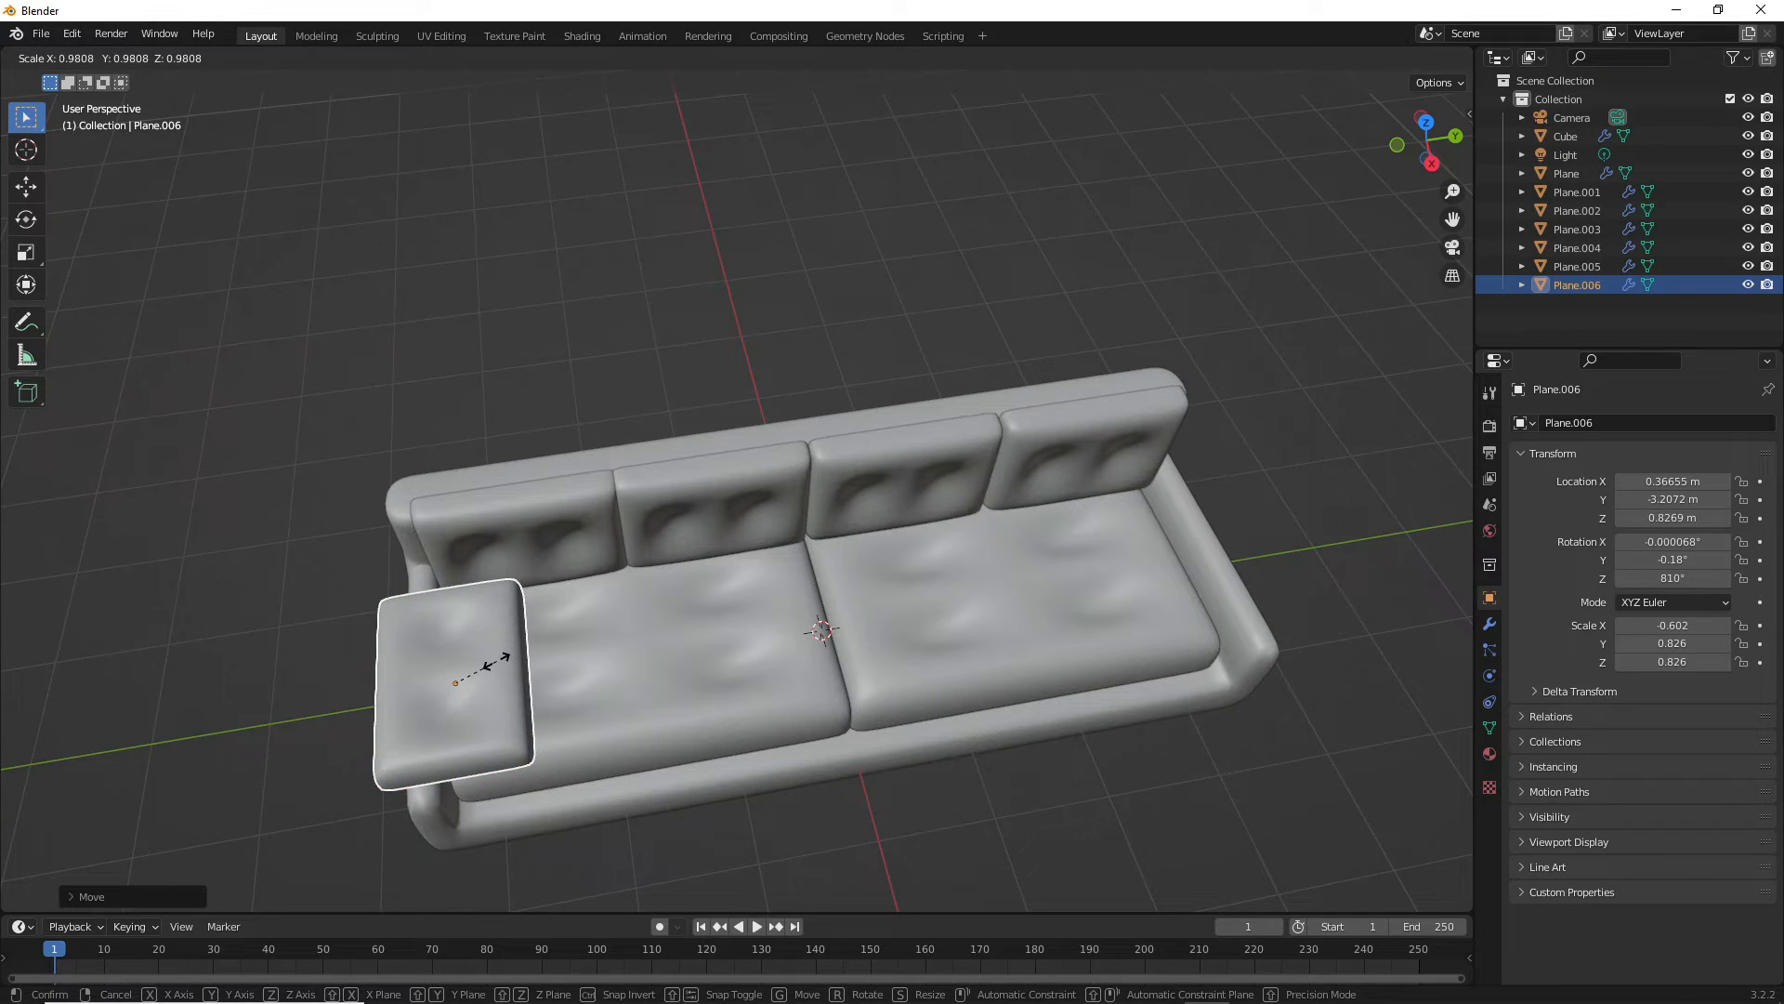
key(y)
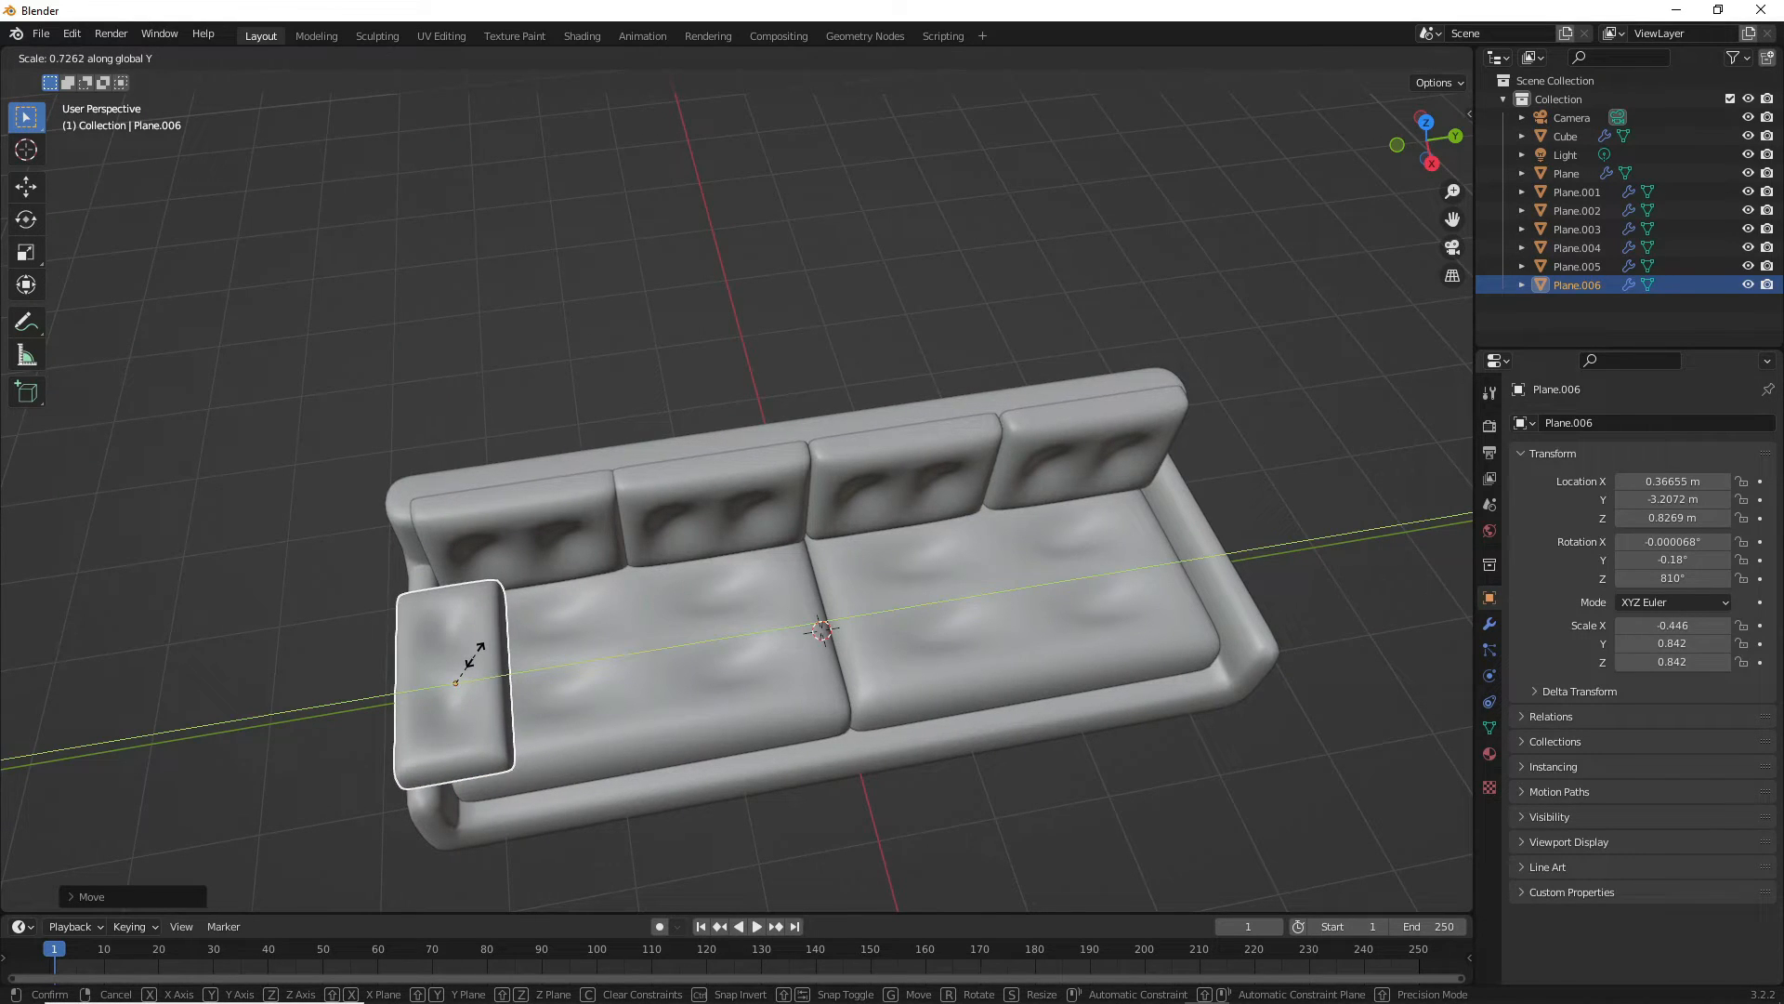
click(472, 655)
mouse_move(472, 654)
middle_down()
mouse_move(499, 708)
mouse_move(477, 680)
middle_up()
- Shift the narrowed armrest cushion outward along Y to about -3.38 m
key(g)
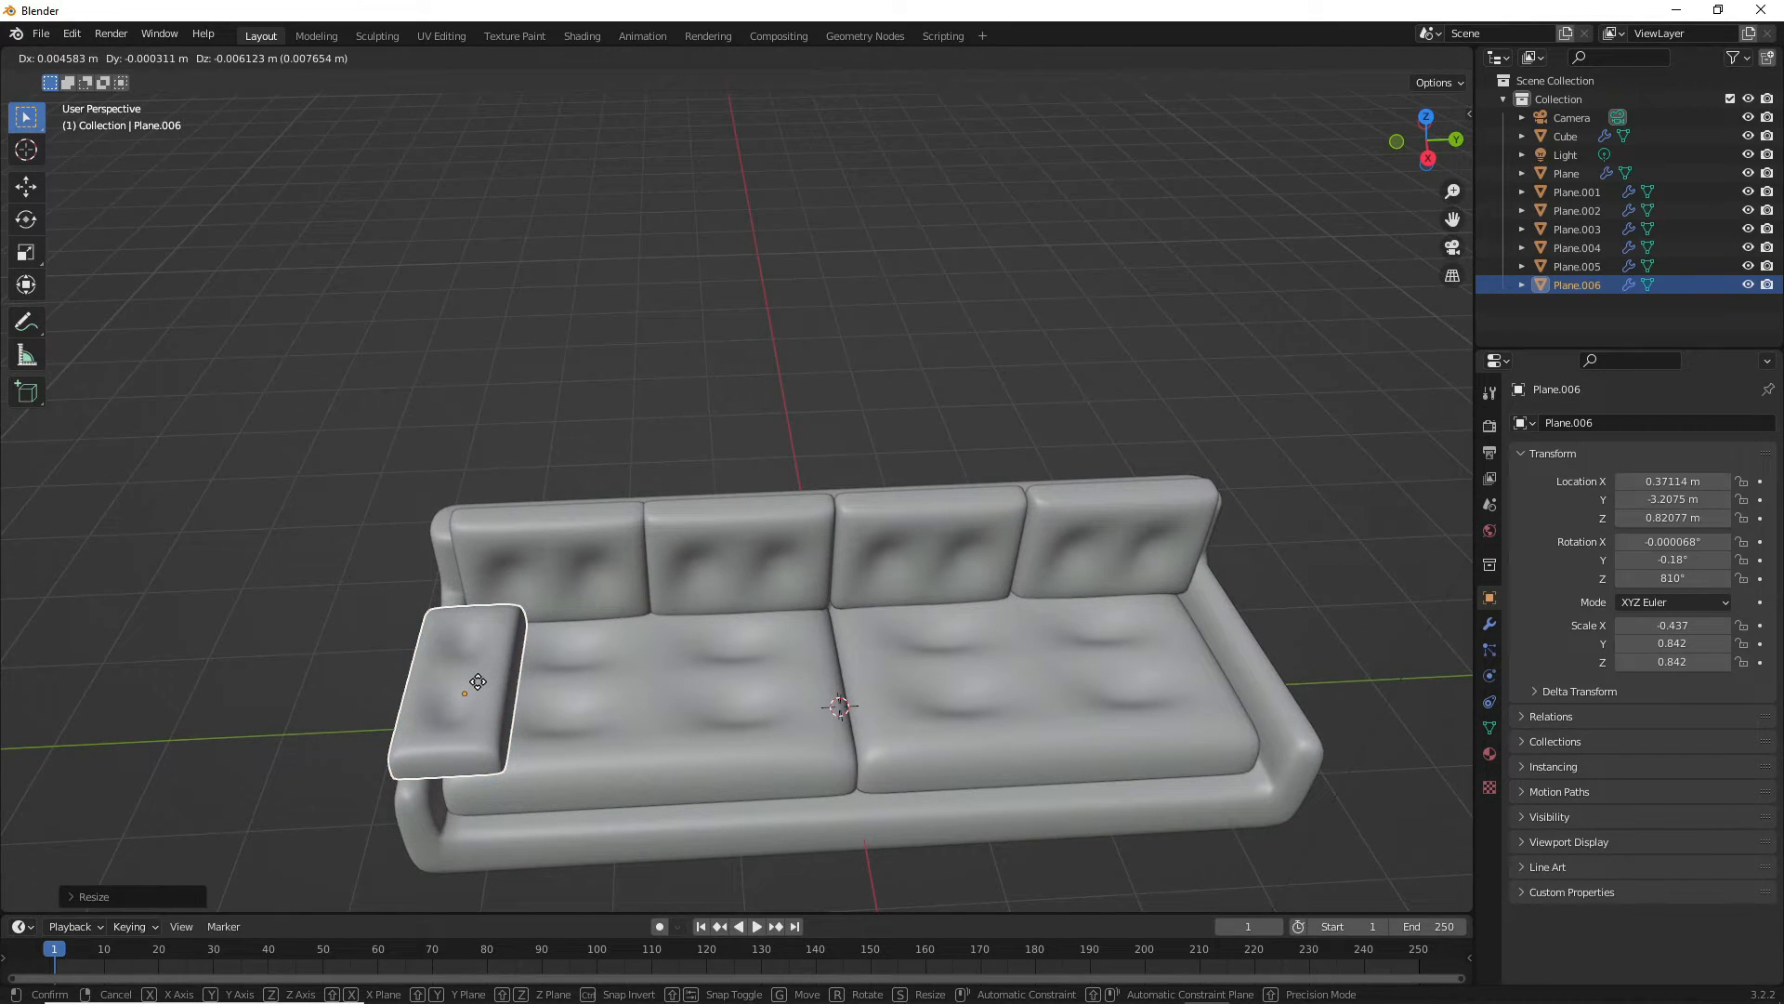
key(x)
key(y)
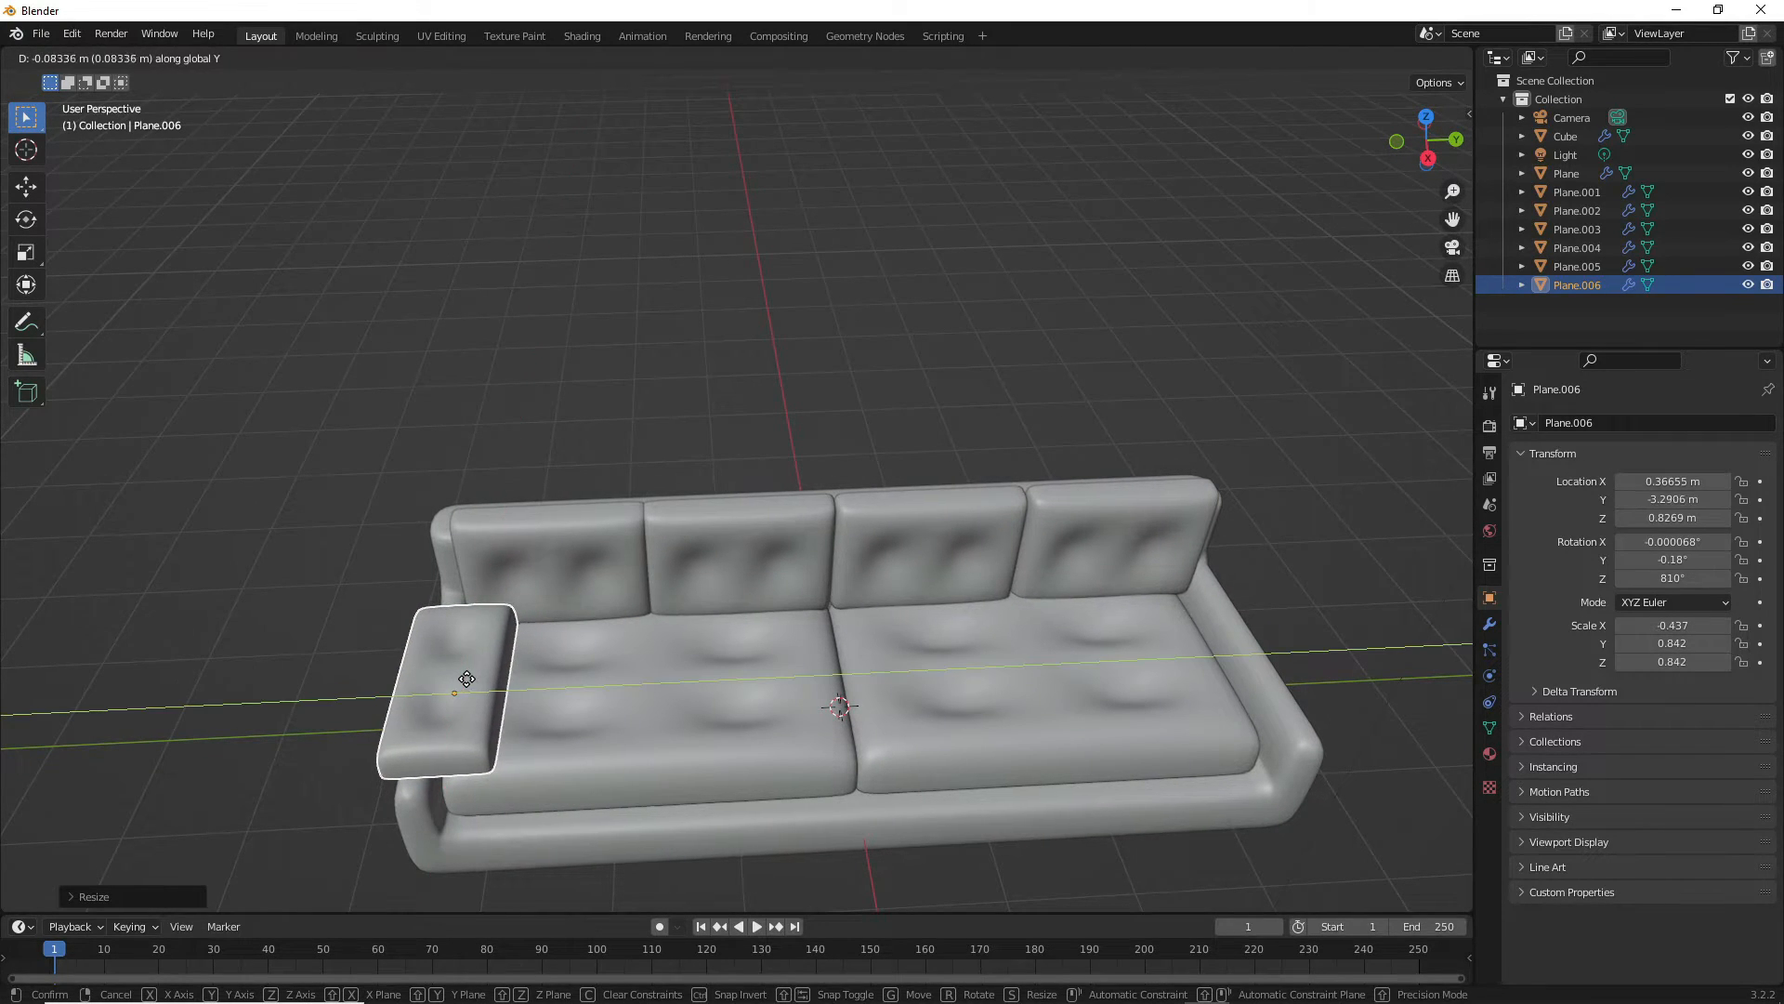
click(455, 683)
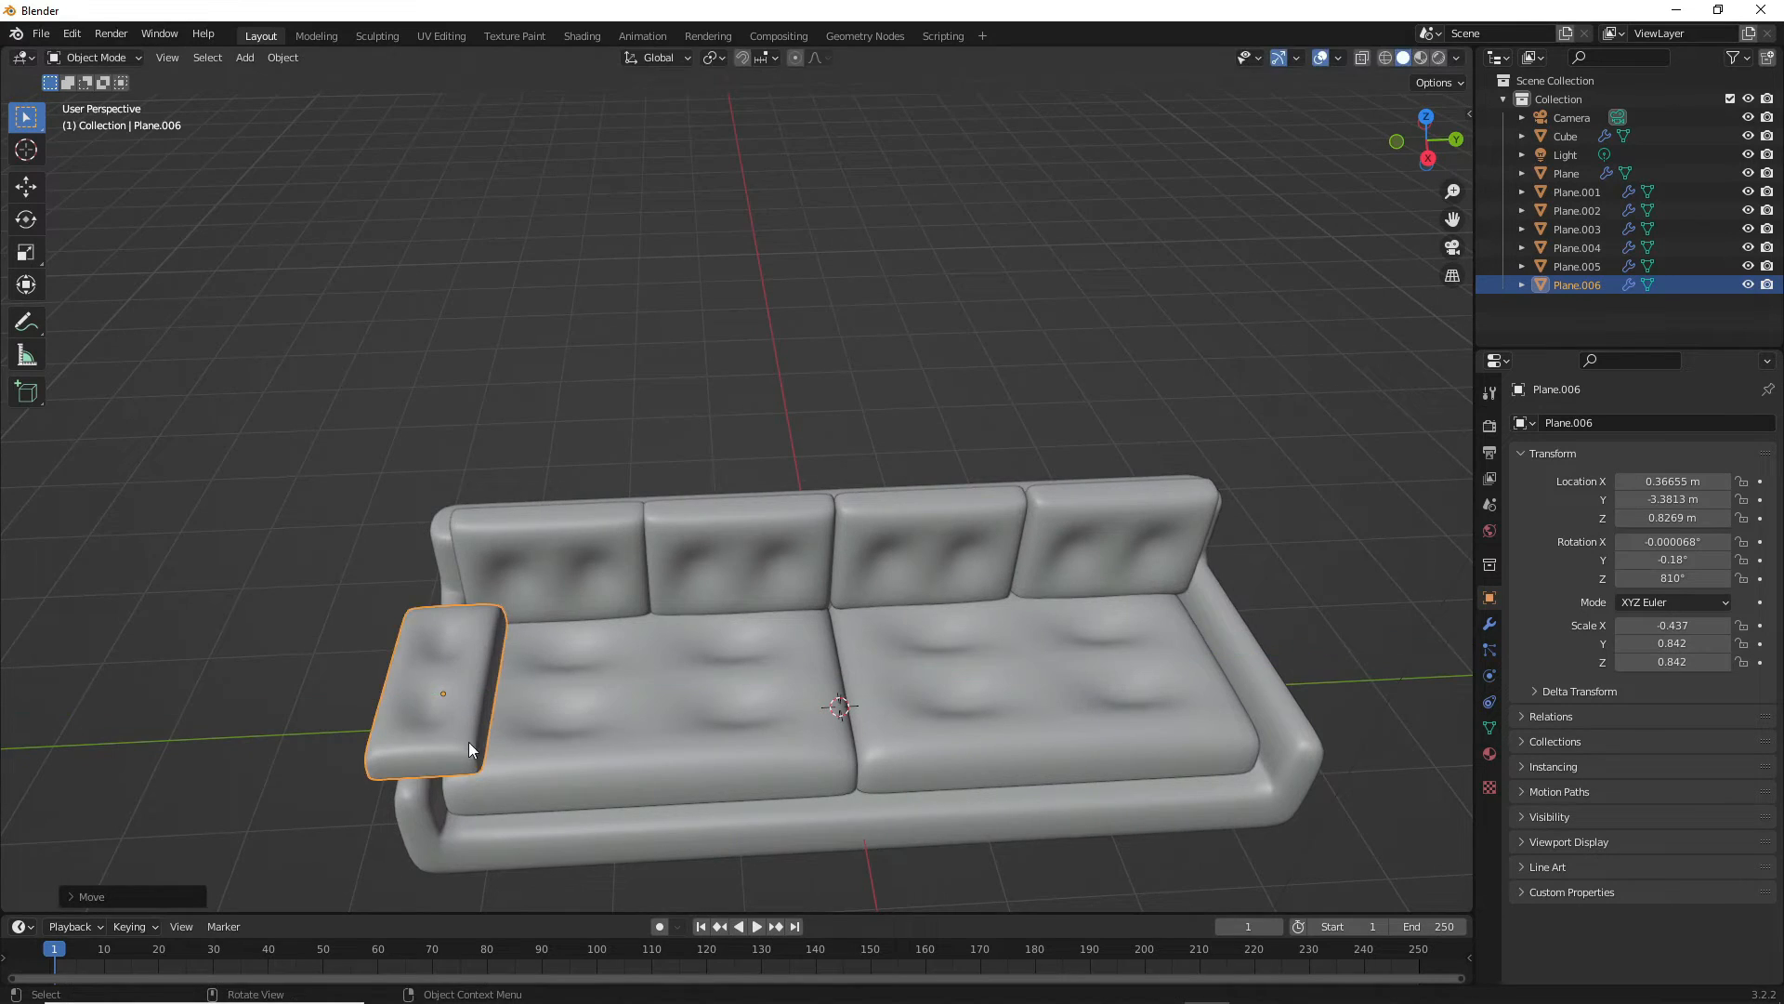
- Duplicate the armrest cushion along Y onto the opposite armrest, at about Y 3.35 m
middle_drag(468, 741, 493, 580)
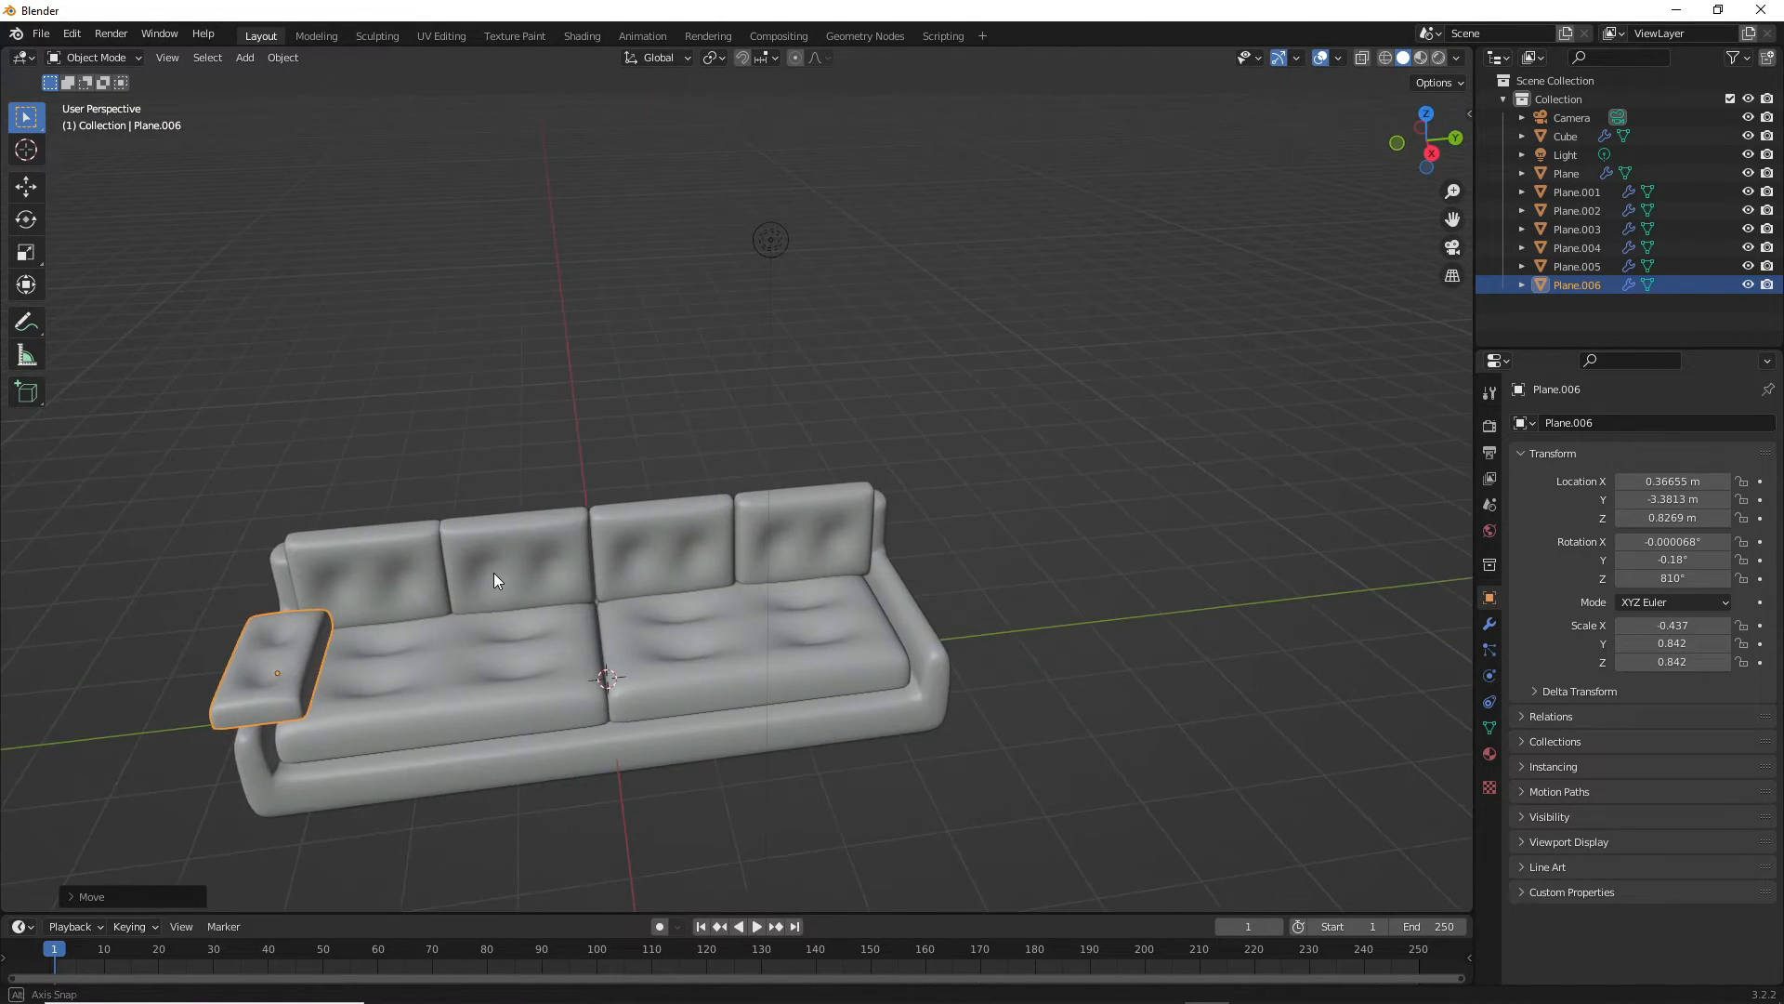
key(shift+d)
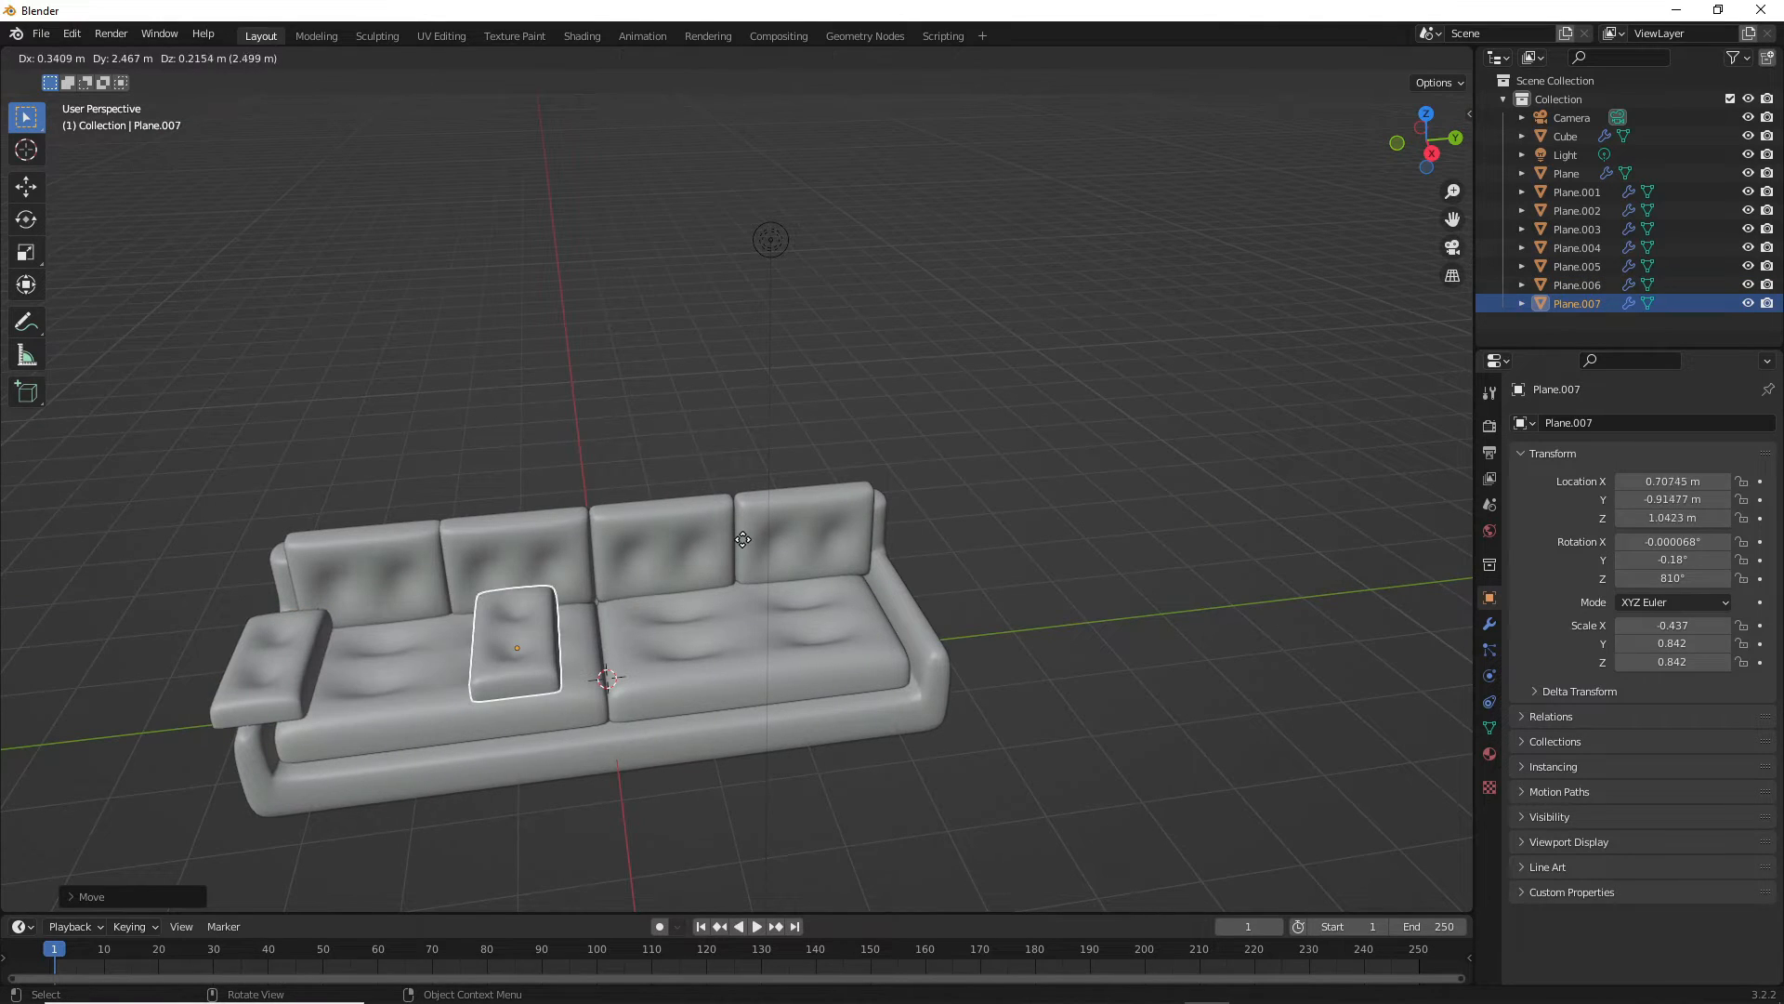
key(y)
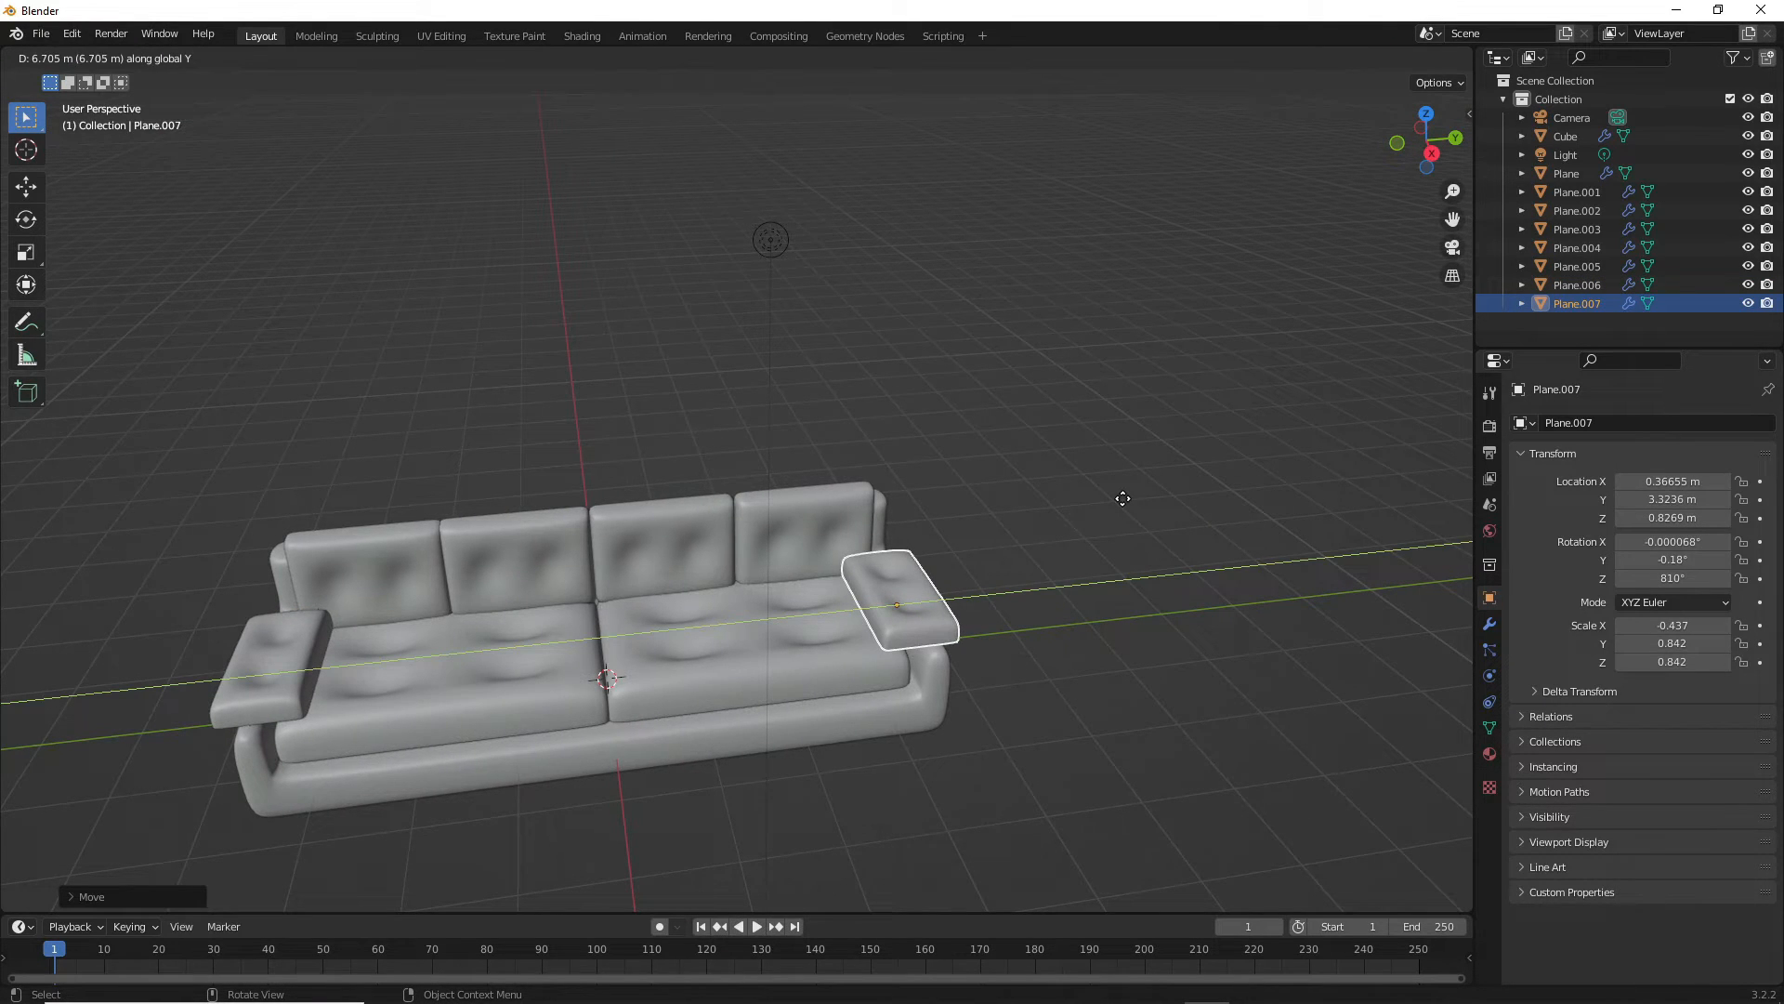
click(1124, 502)
- Examine the sofa with both armrest cushions from several angles and distances
mouse_move(1046, 632)
middle_down()
mouse_move(963, 610)
mouse_move(984, 572)
mouse_move(1056, 611)
middle_up()
scroll(820, 766, down, 3)
middle_drag(811, 764, 739, 806)
scroll(678, 653, up, 4)
middle_drag(678, 654, 628, 600)
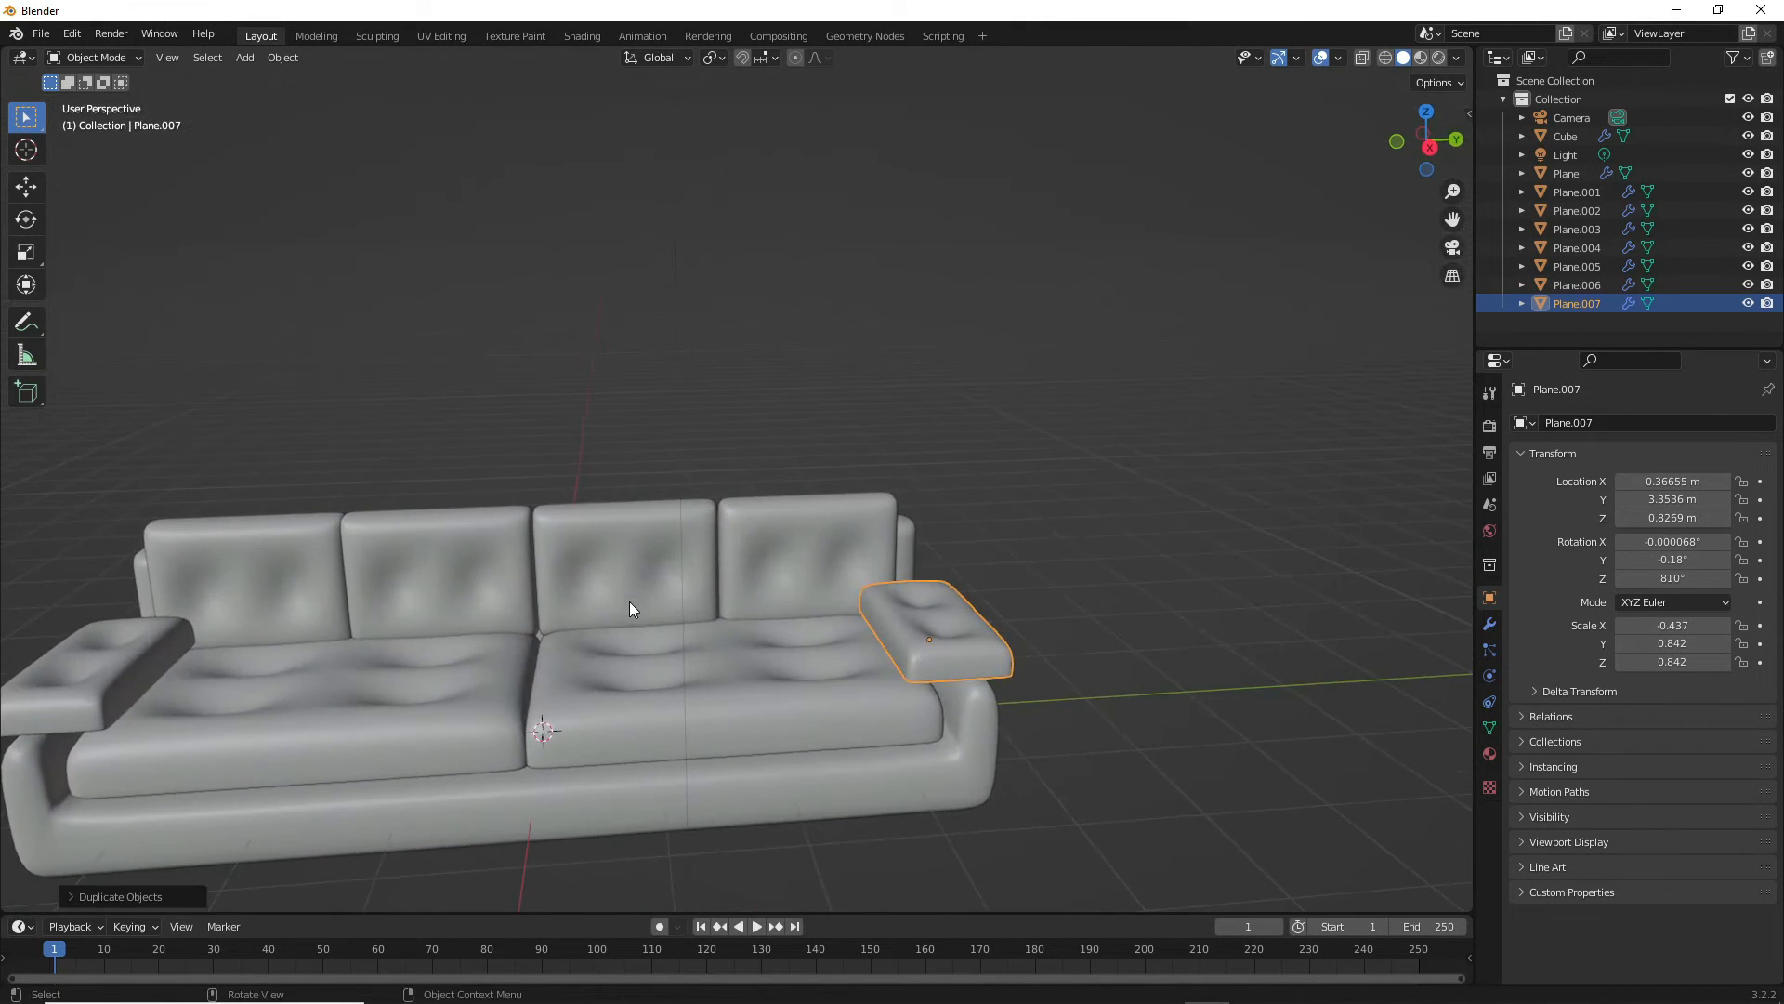
scroll(628, 600, down, 1)
middle_drag(628, 673, 534, 515)
scroll(608, 657, down, 2)
scroll(526, 530, up, 2)
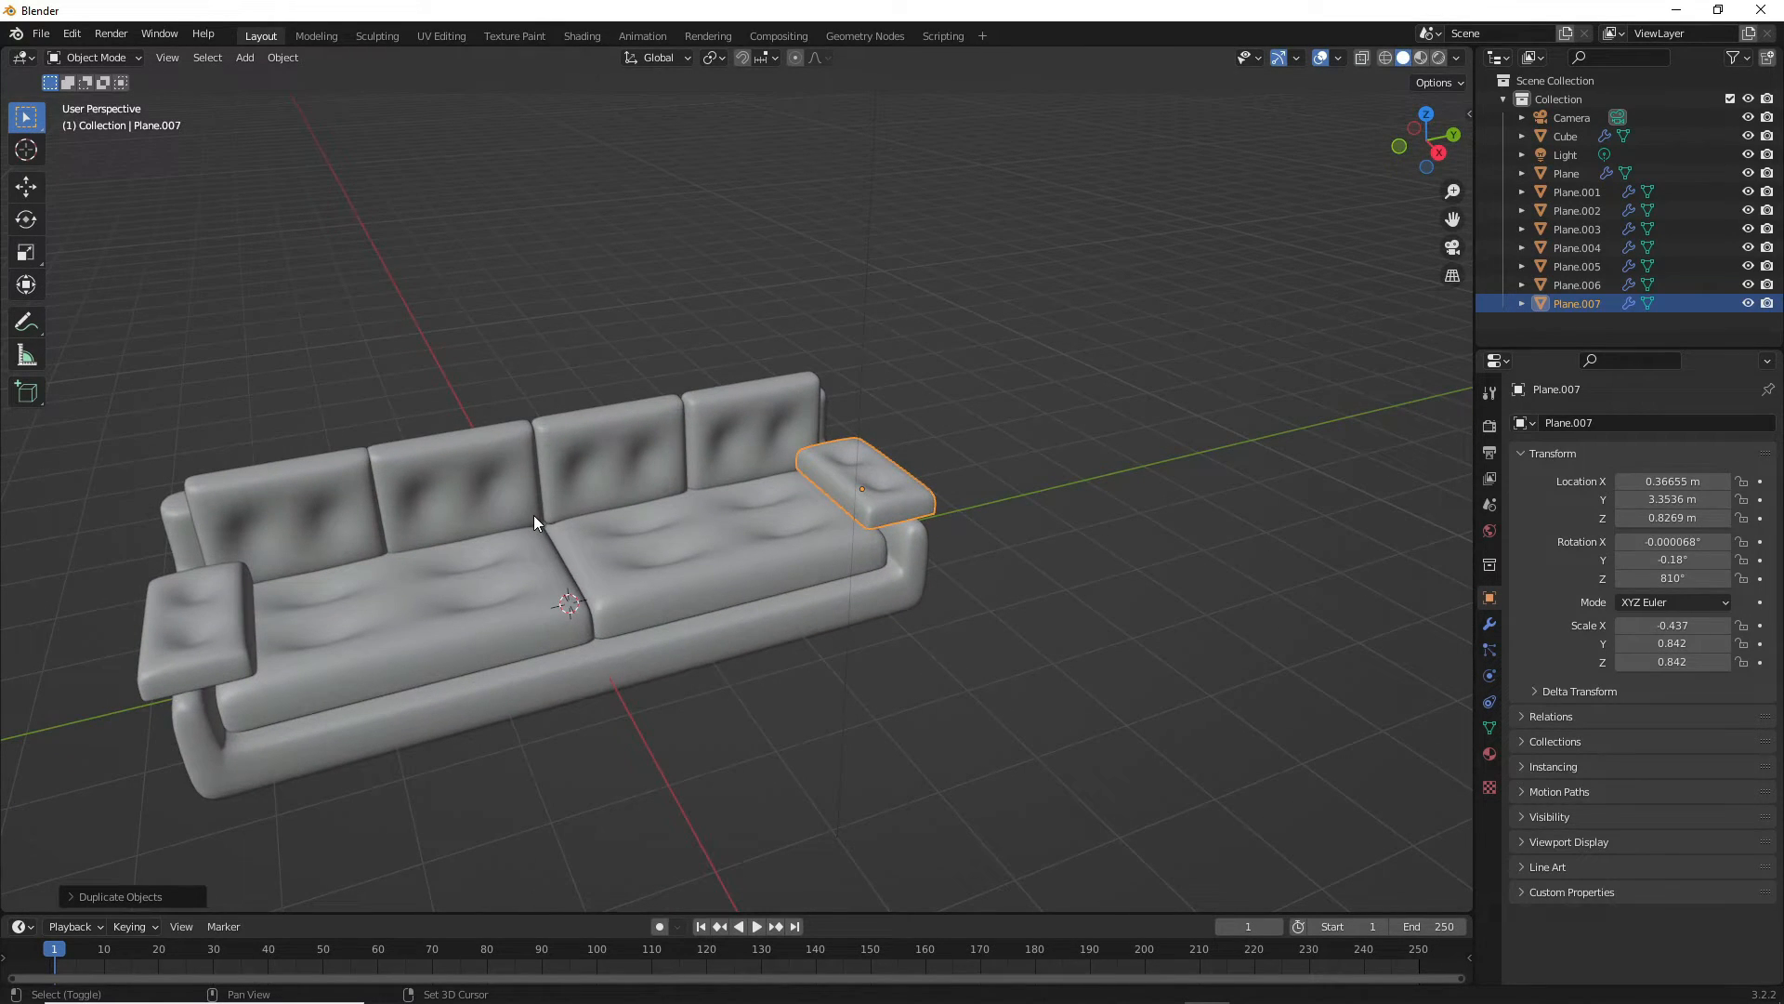
- Select all the sofa parts and raise them together along Z by about 0.57 m
key(shift+s)
click(421, 582)
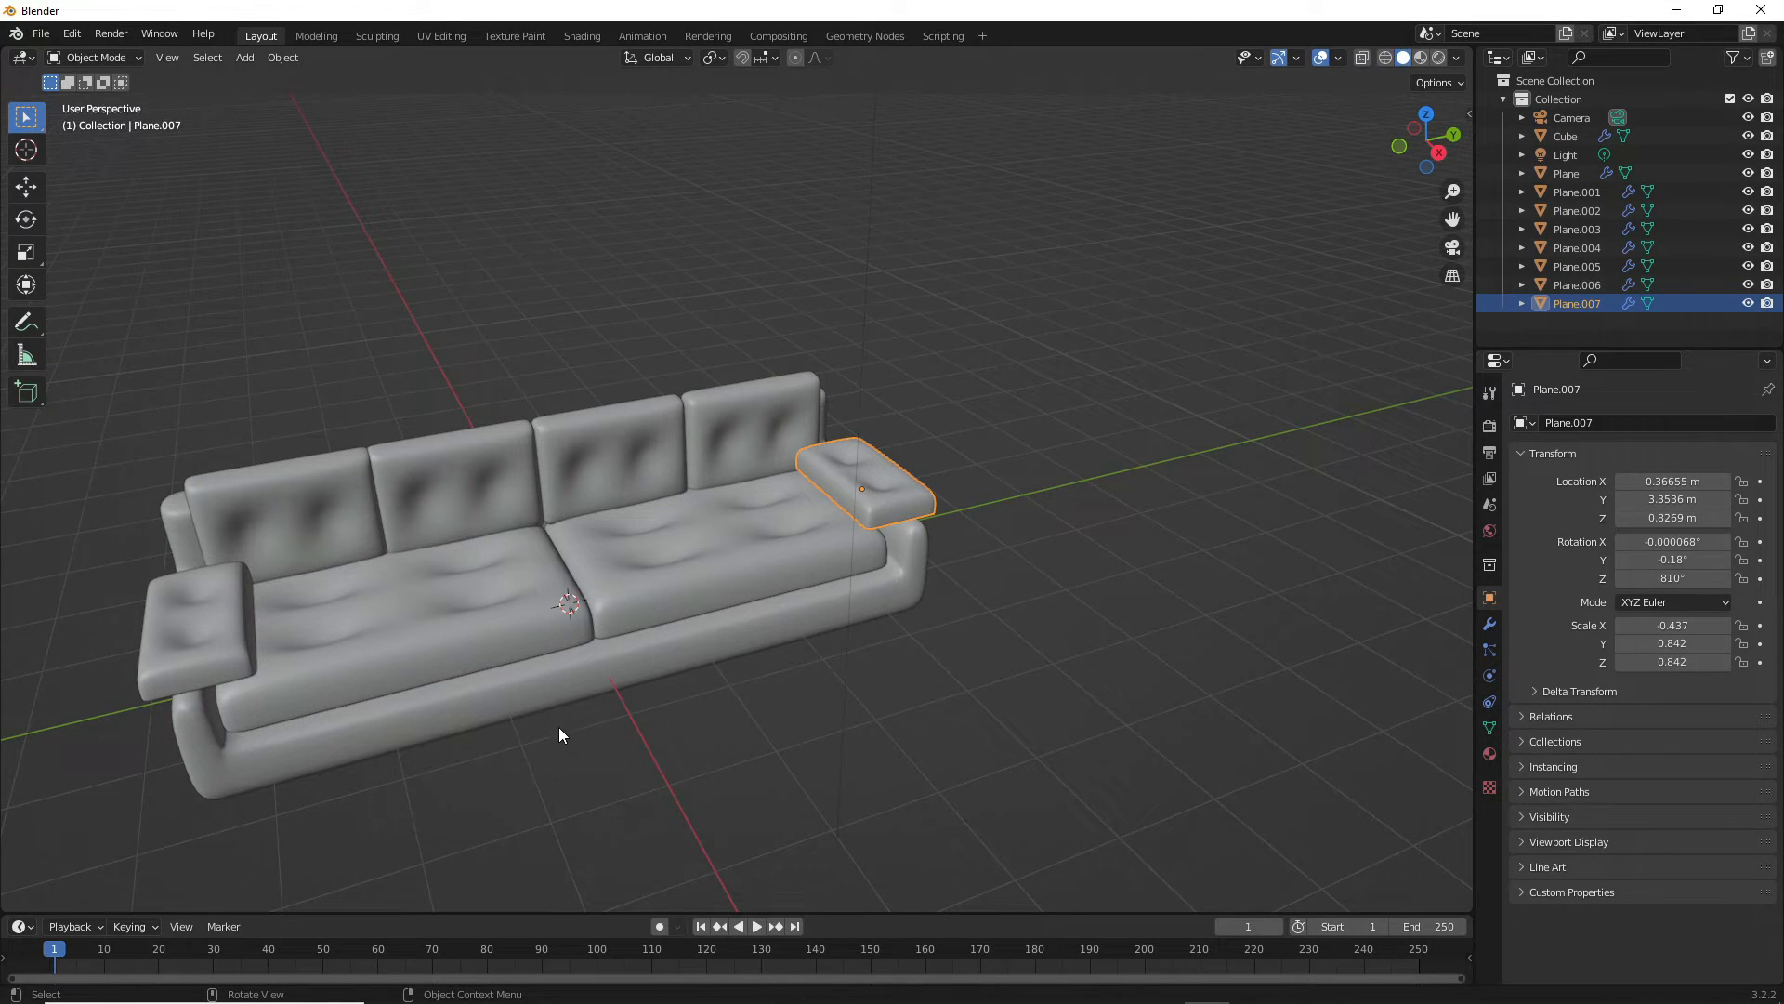
scroll(507, 664, down, 1)
drag(179, 418, 302, 302)
drag(206, 370, 1002, 739)
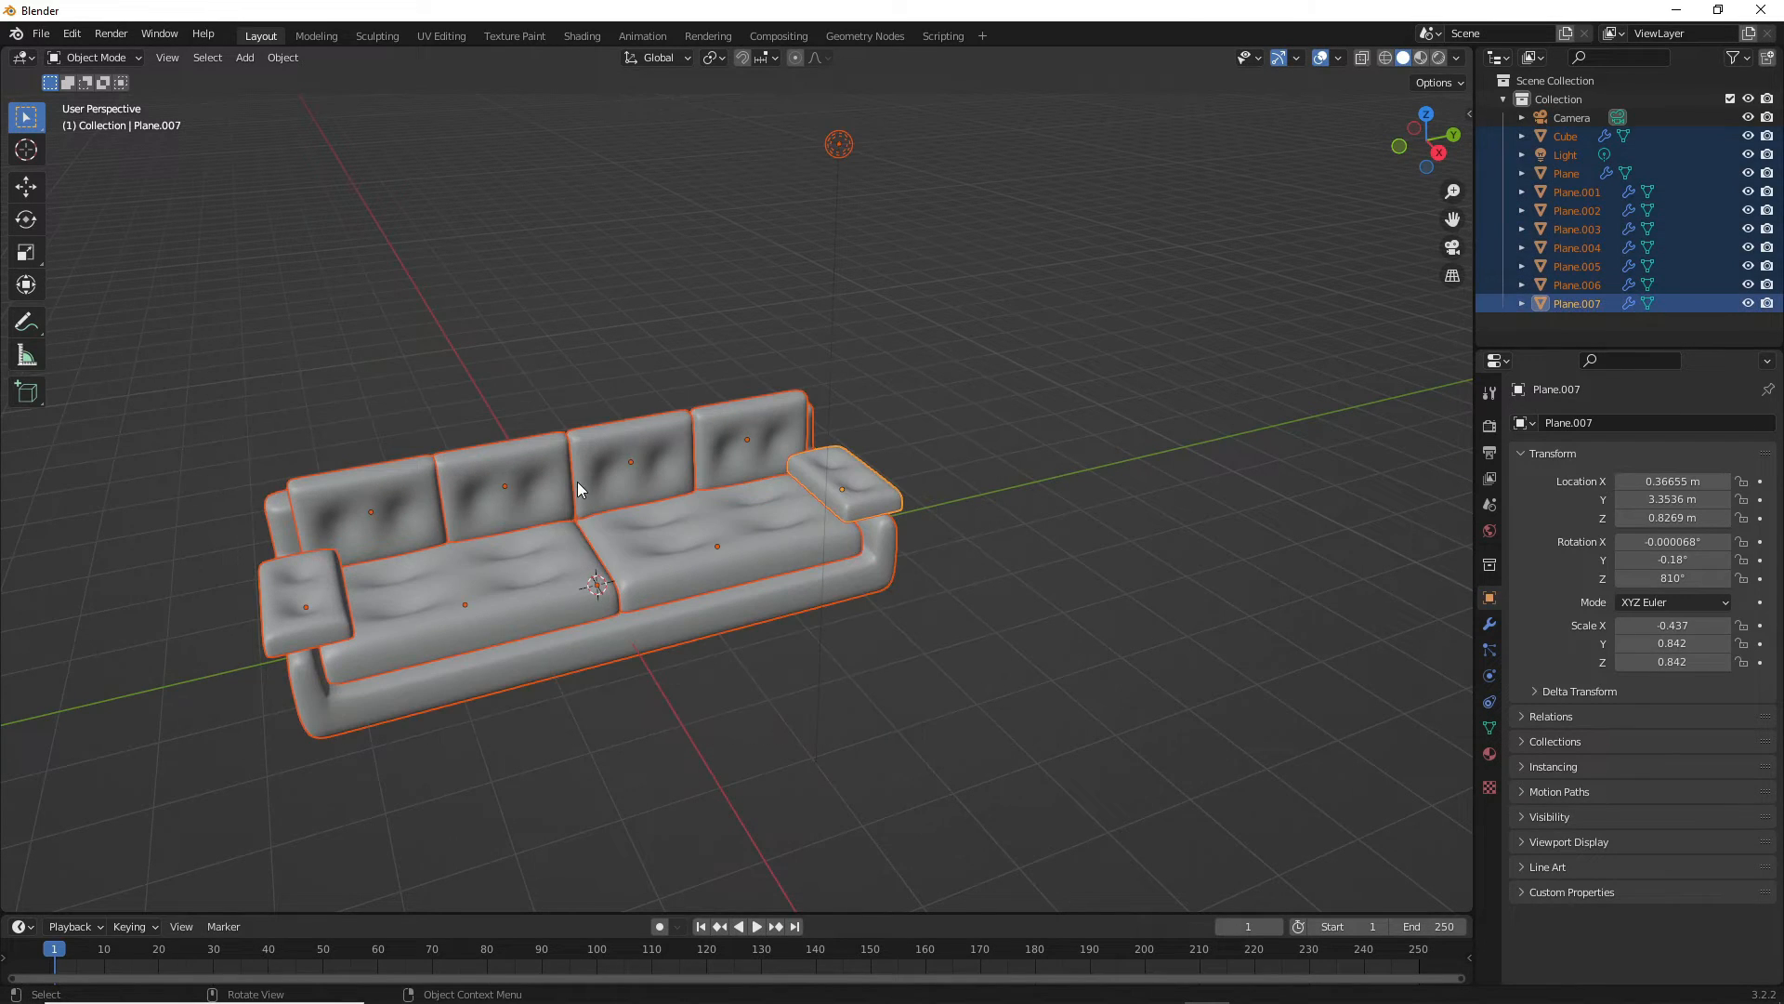
right_click(577, 482)
click(591, 472)
key(c)
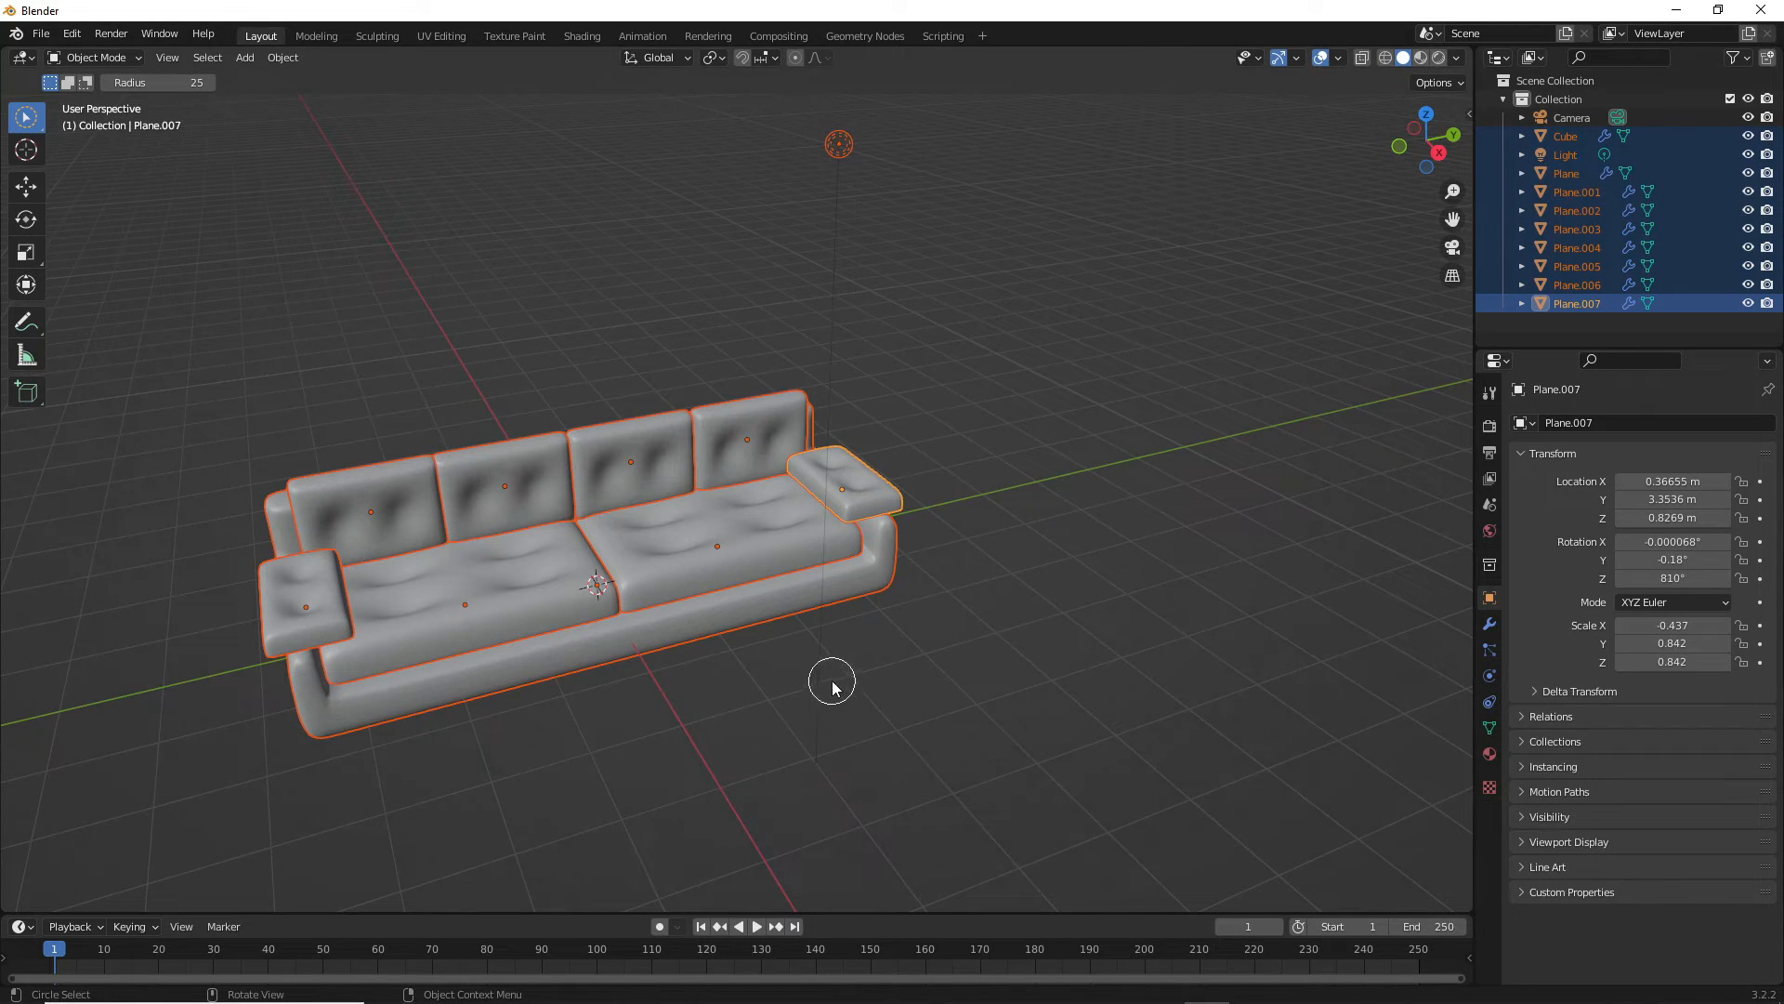
key(g)
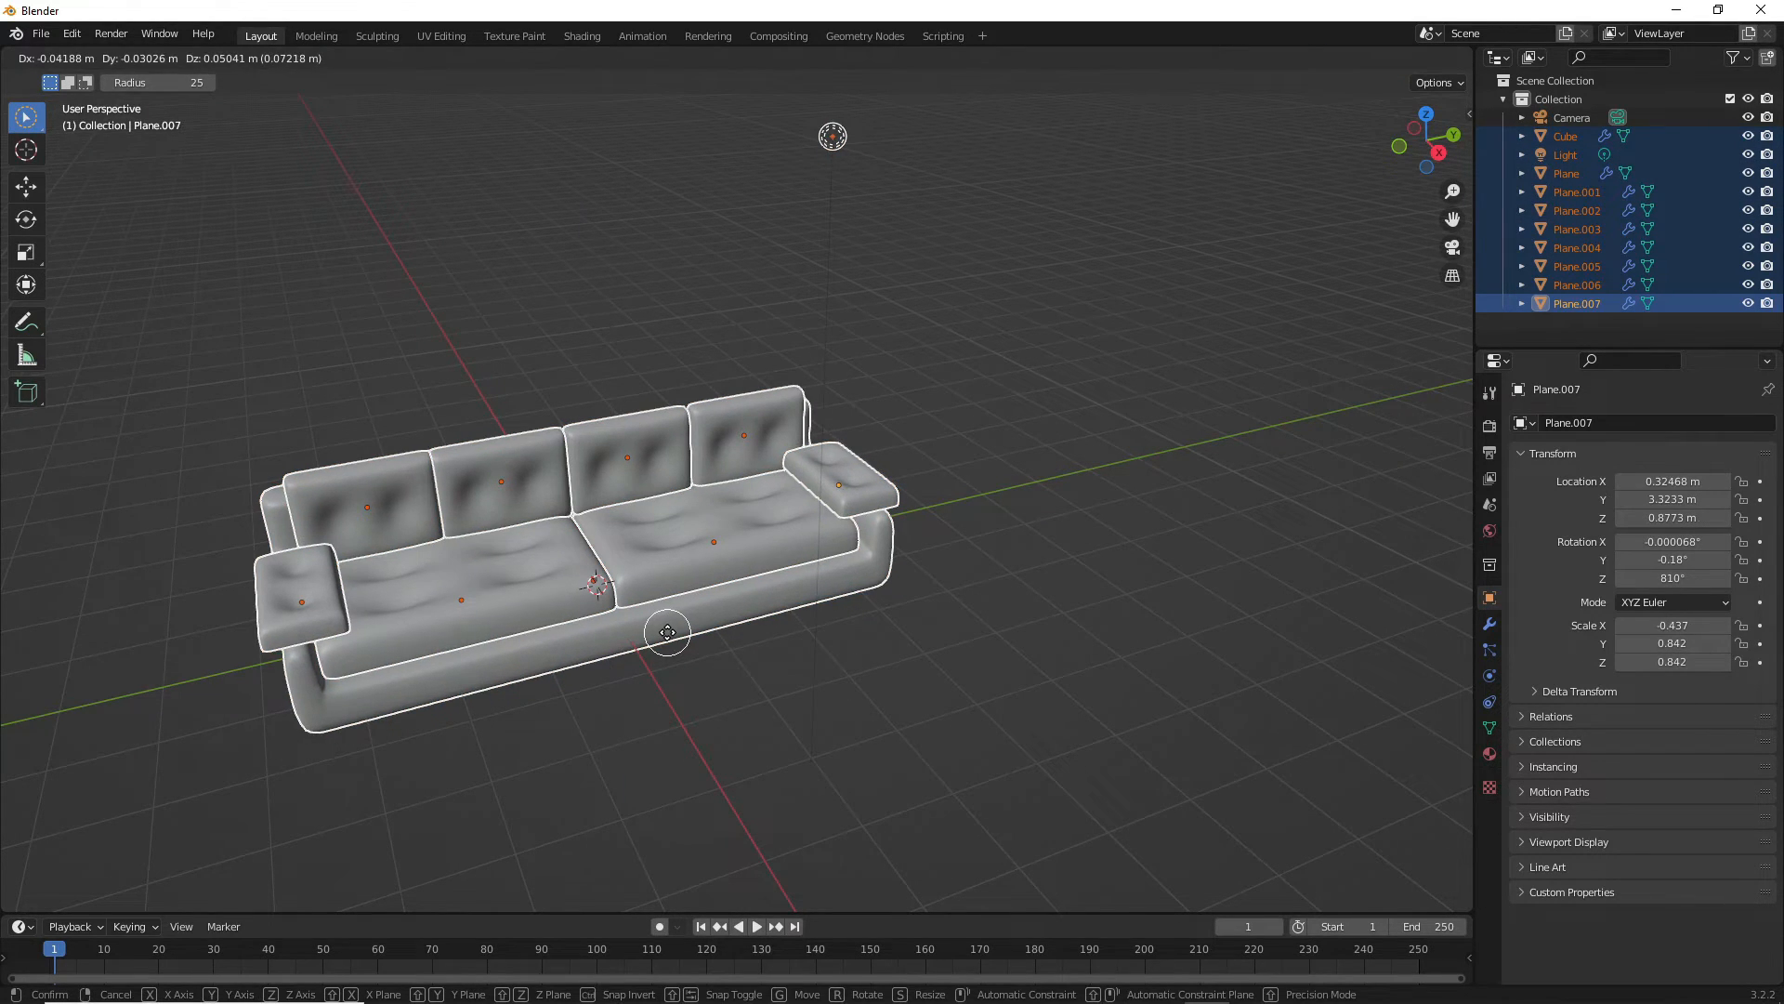
click(649, 645)
middle_drag(650, 645, 589, 734)
click(625, 686)
- Add a plane at the world origin as the floor and scale it uniformly to about 8.25
scroll(589, 732, down, 3)
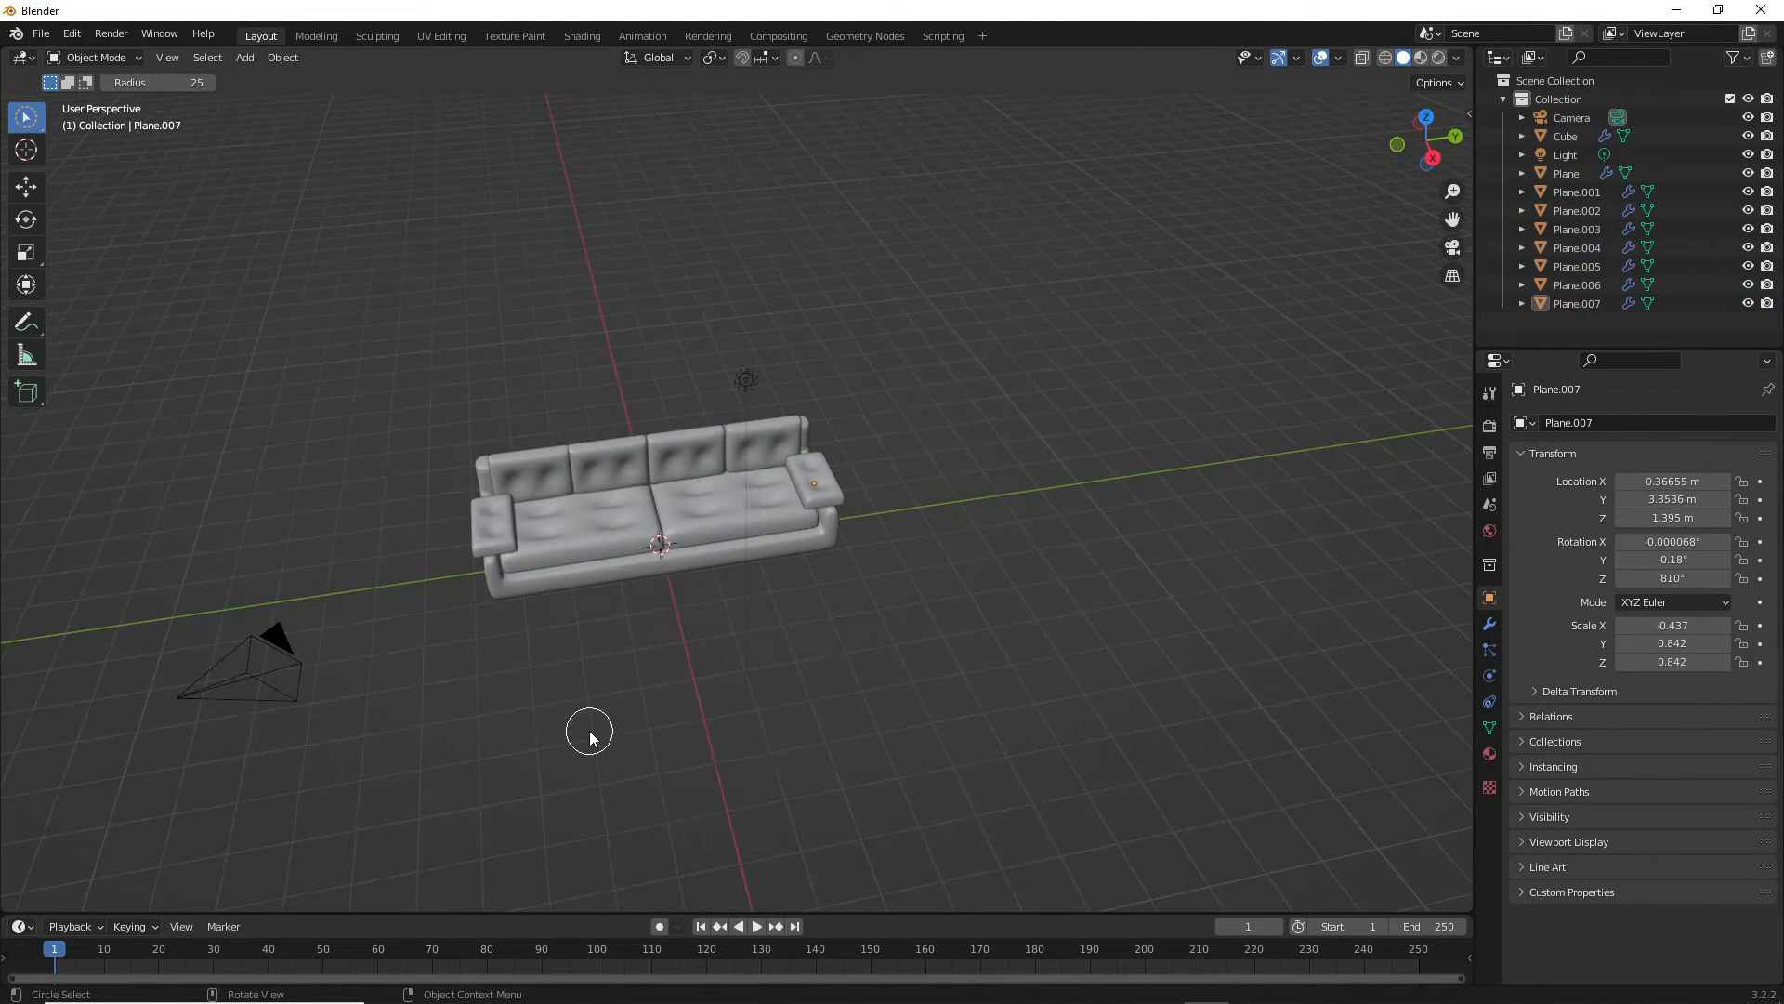
key(shift+a)
mouse_move(599, 632)
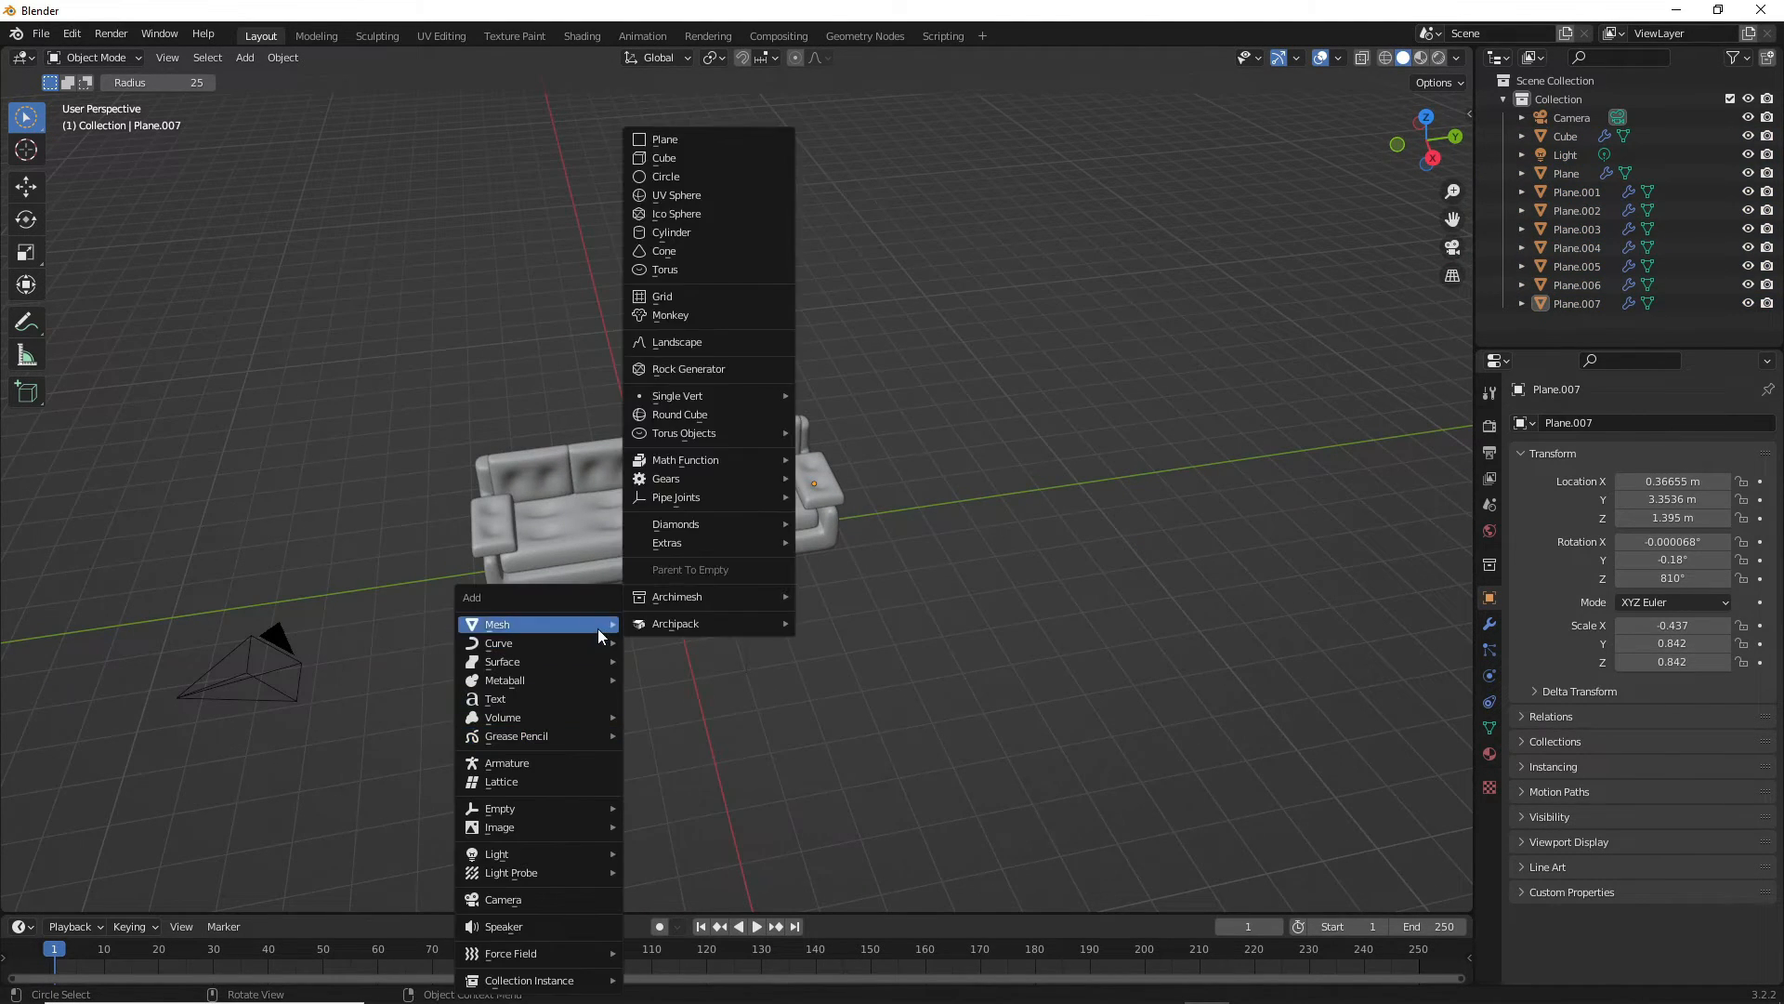
click(711, 140)
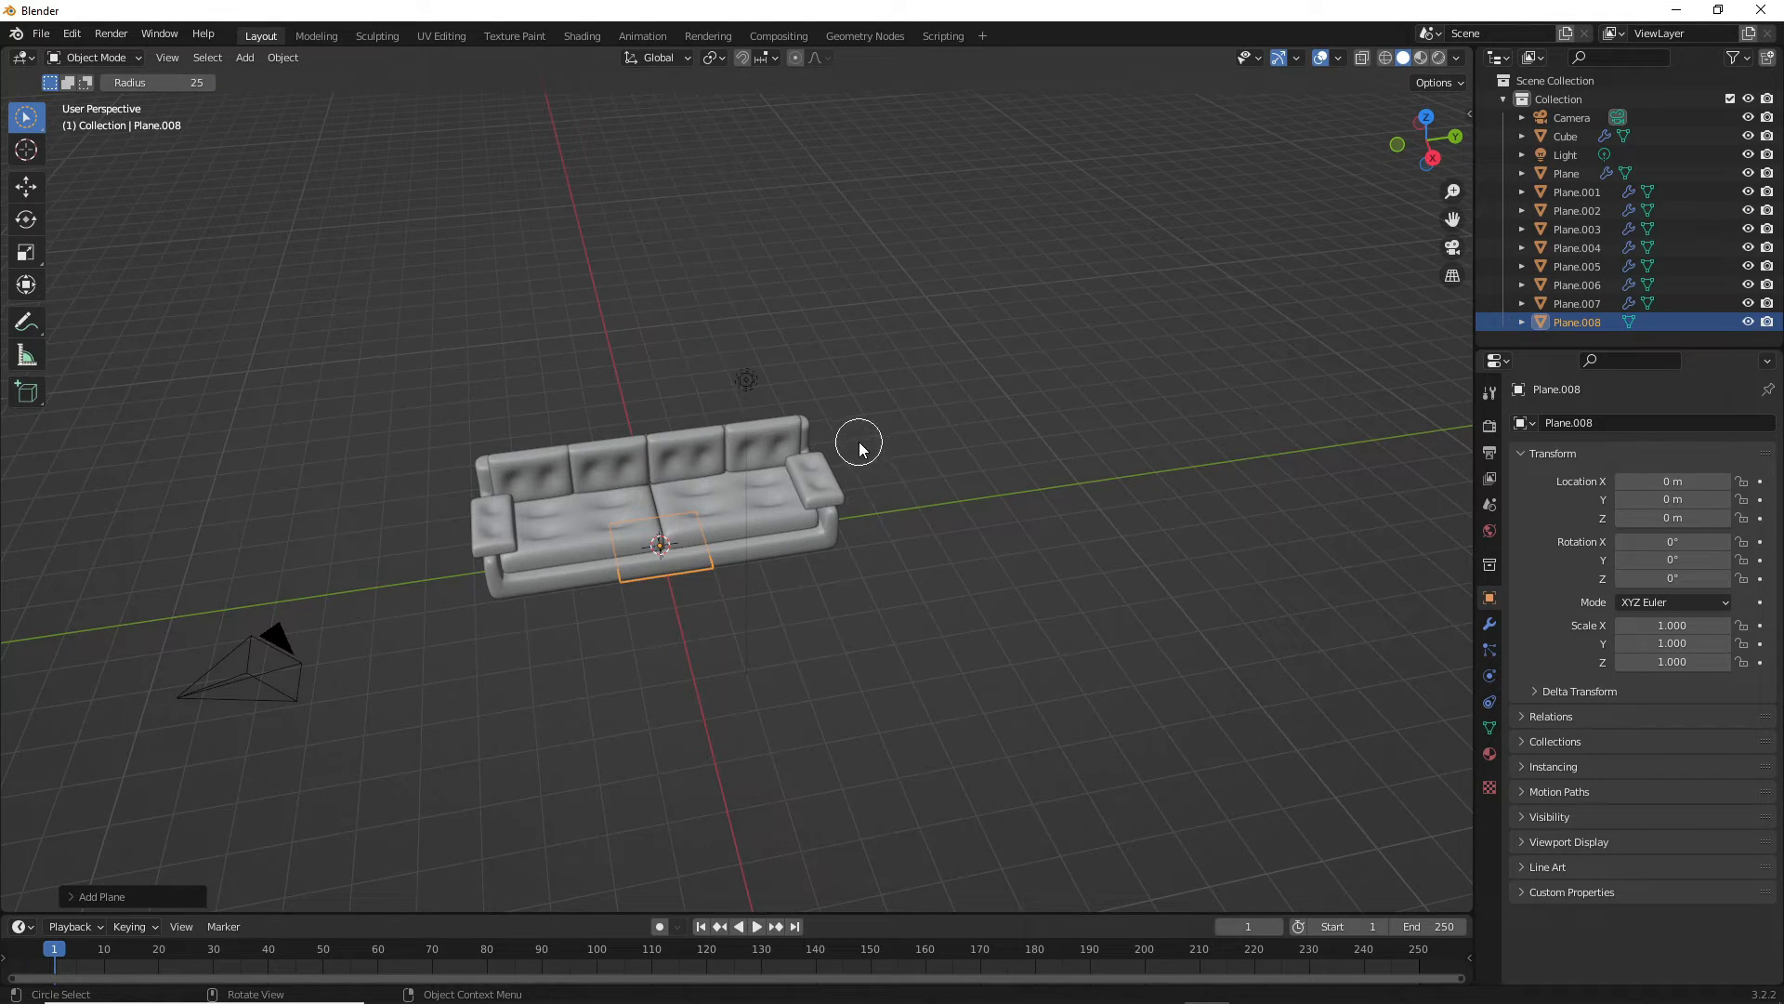
key(s)
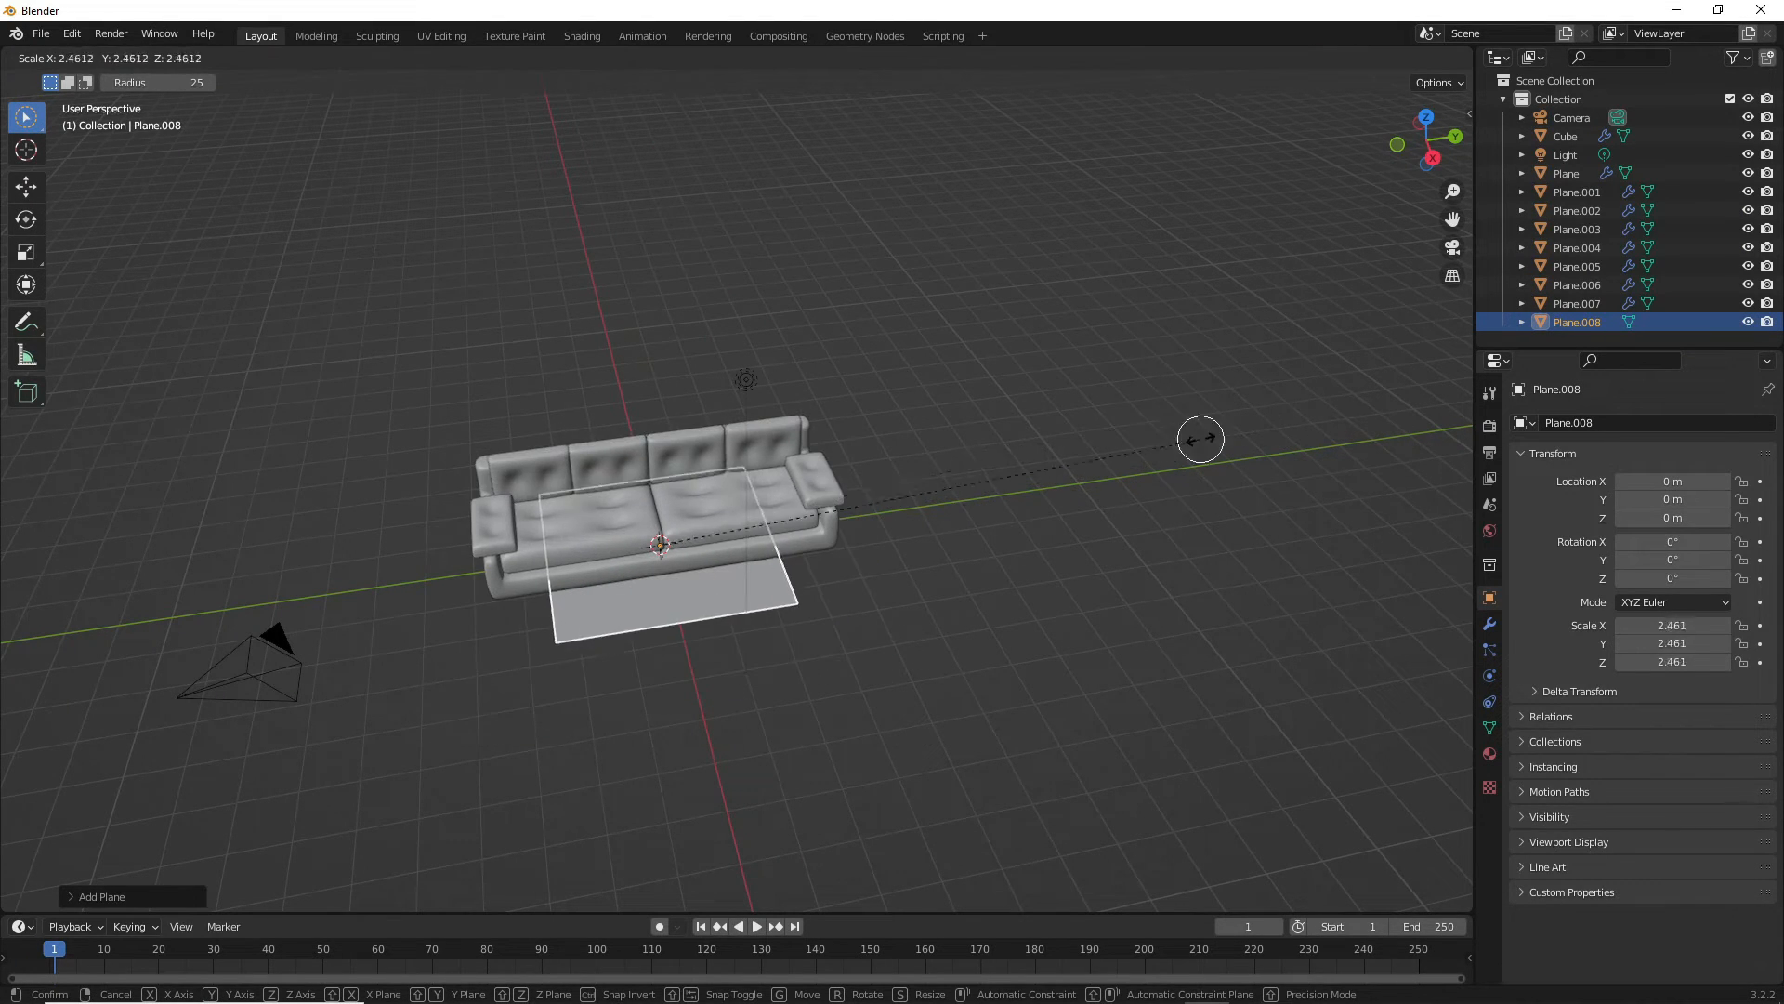
click(1037, 492)
middle_drag(422, 579, 607, 438)
scroll(450, 553, up, 2)
click(415, 301)
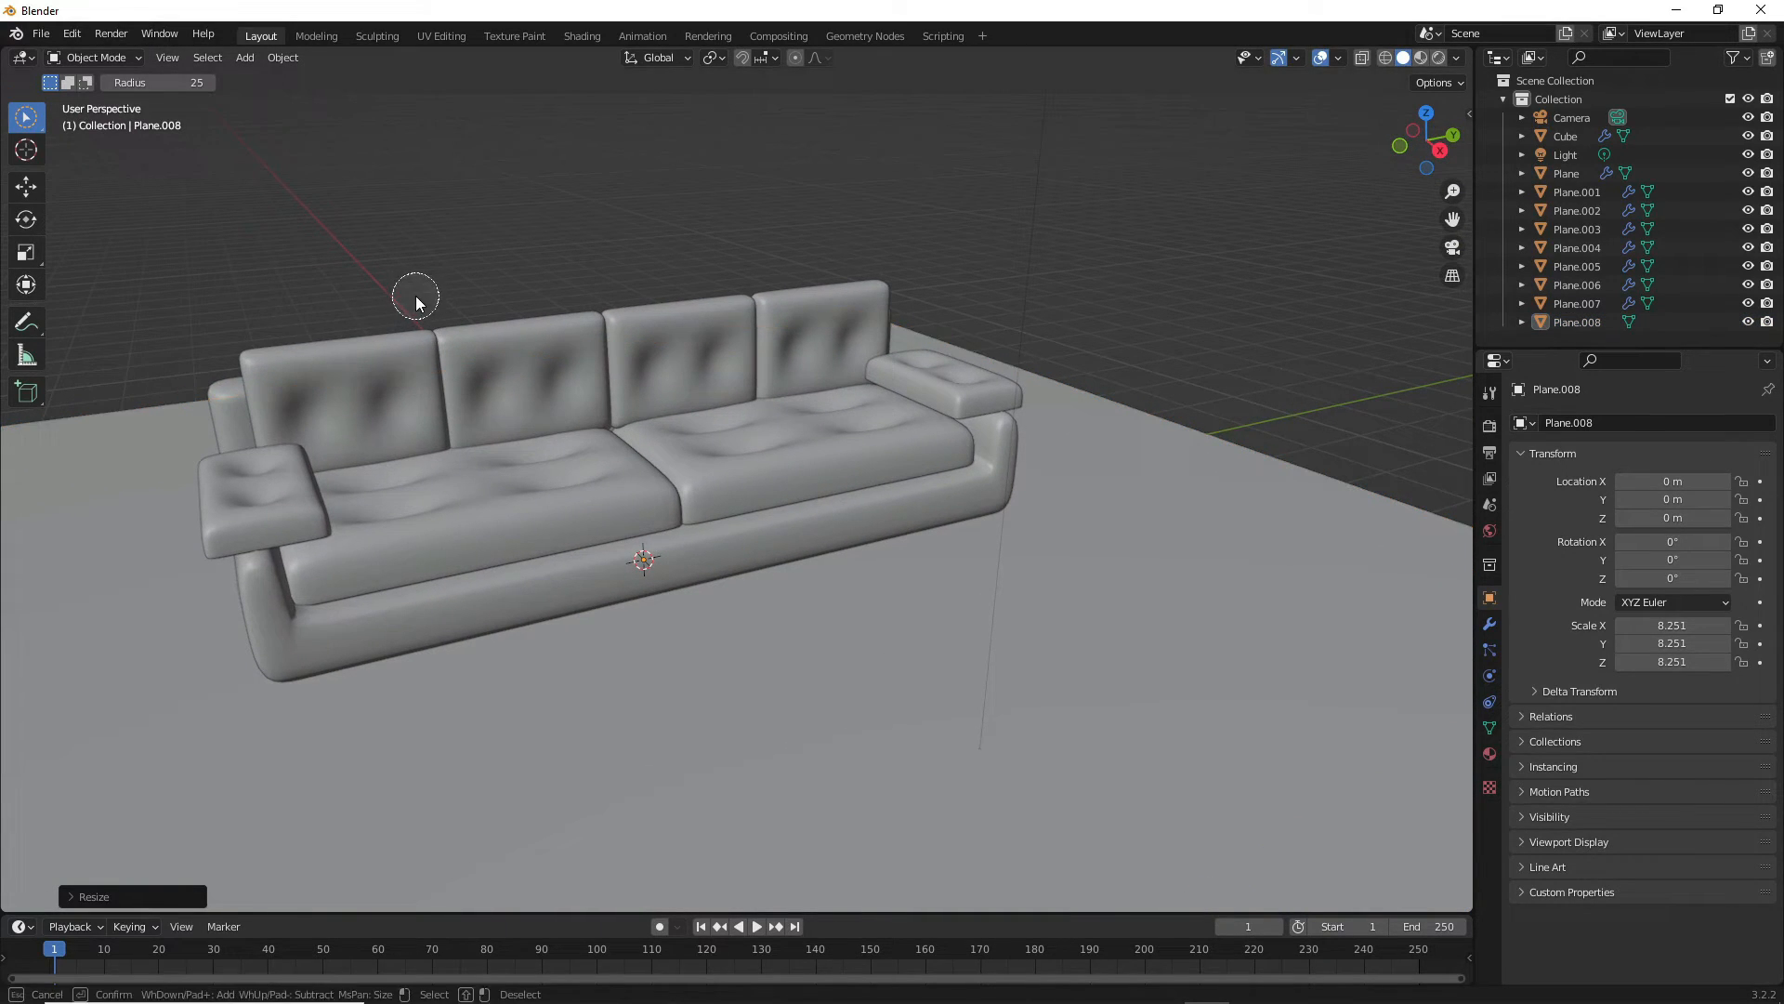
- Select the floor plane and switch to the Shading workspace for editing its material
click(41, 34)
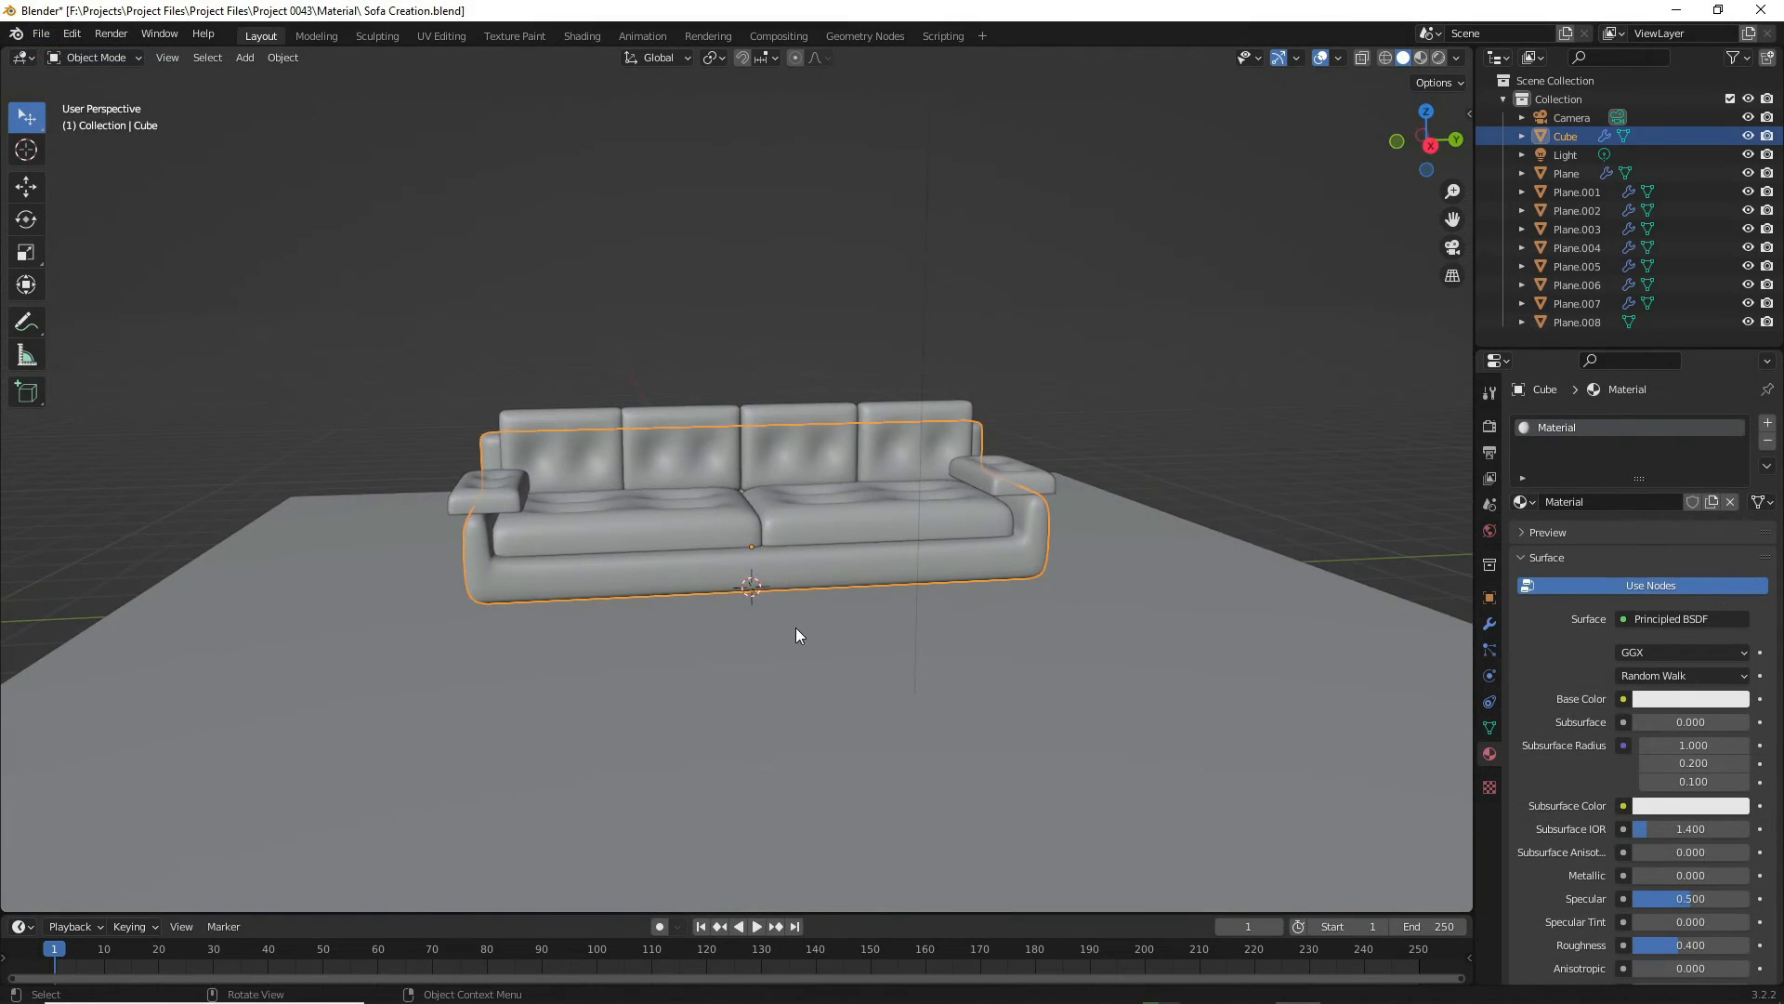
click(796, 628)
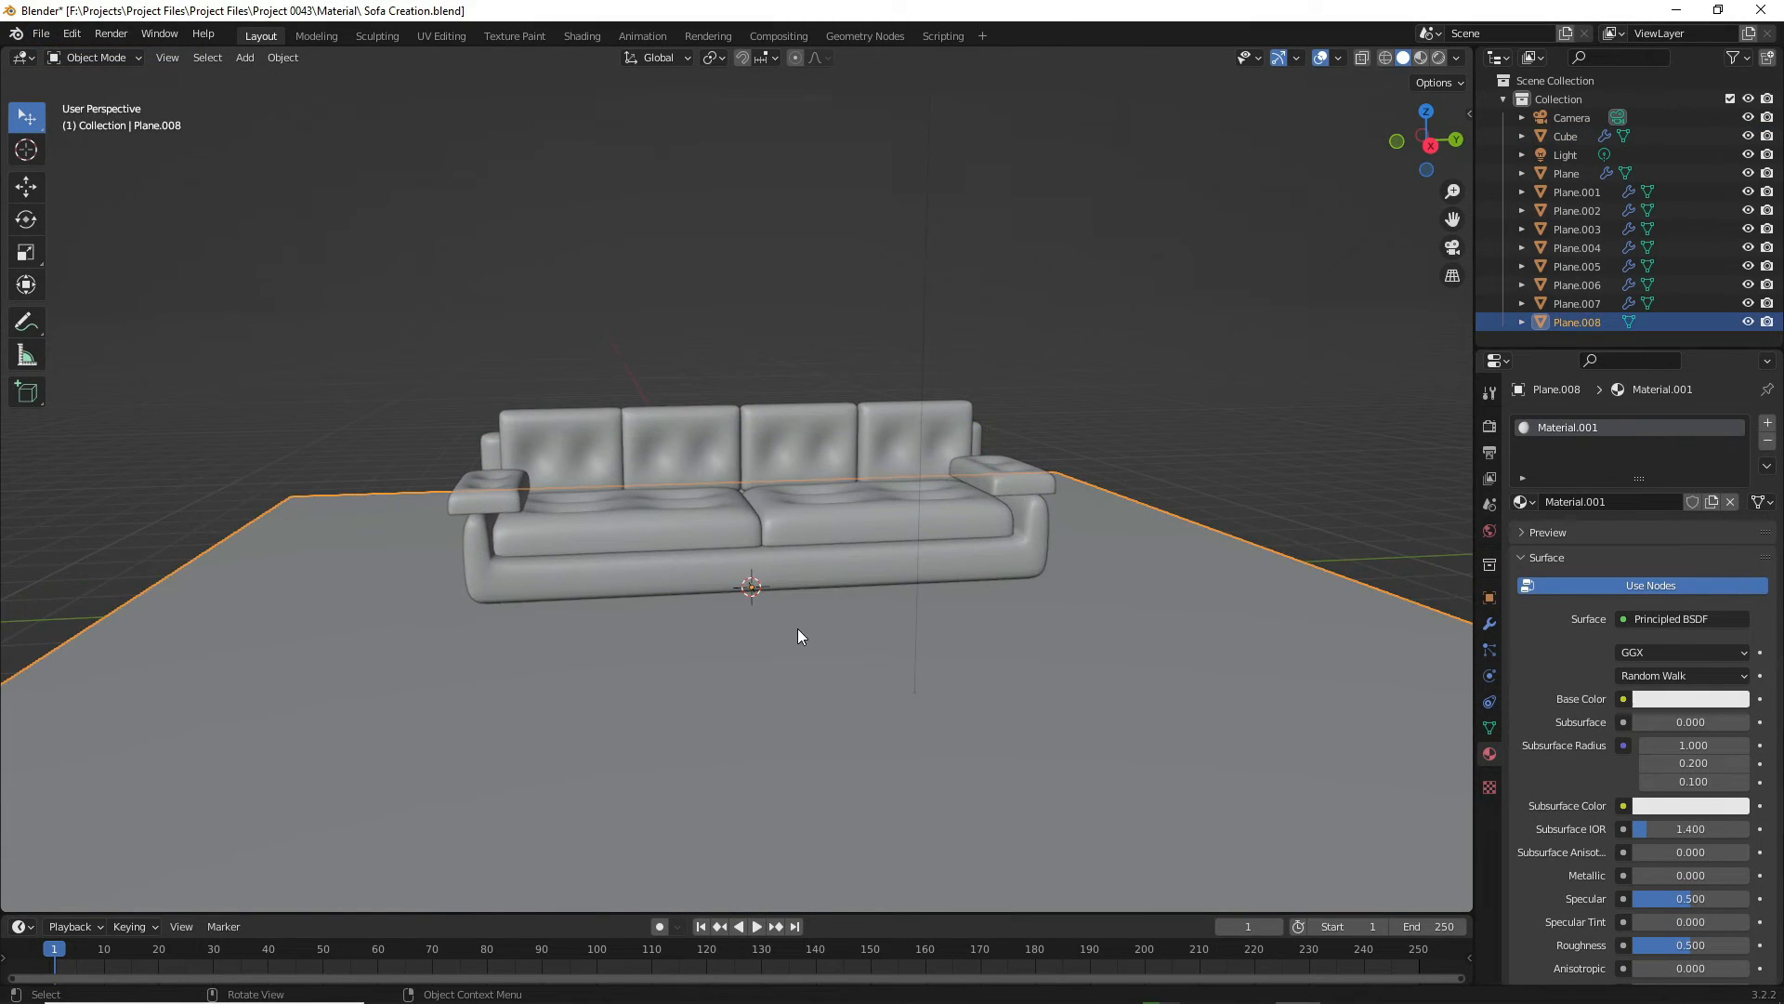
middle_drag(798, 628, 703, 604)
click(582, 36)
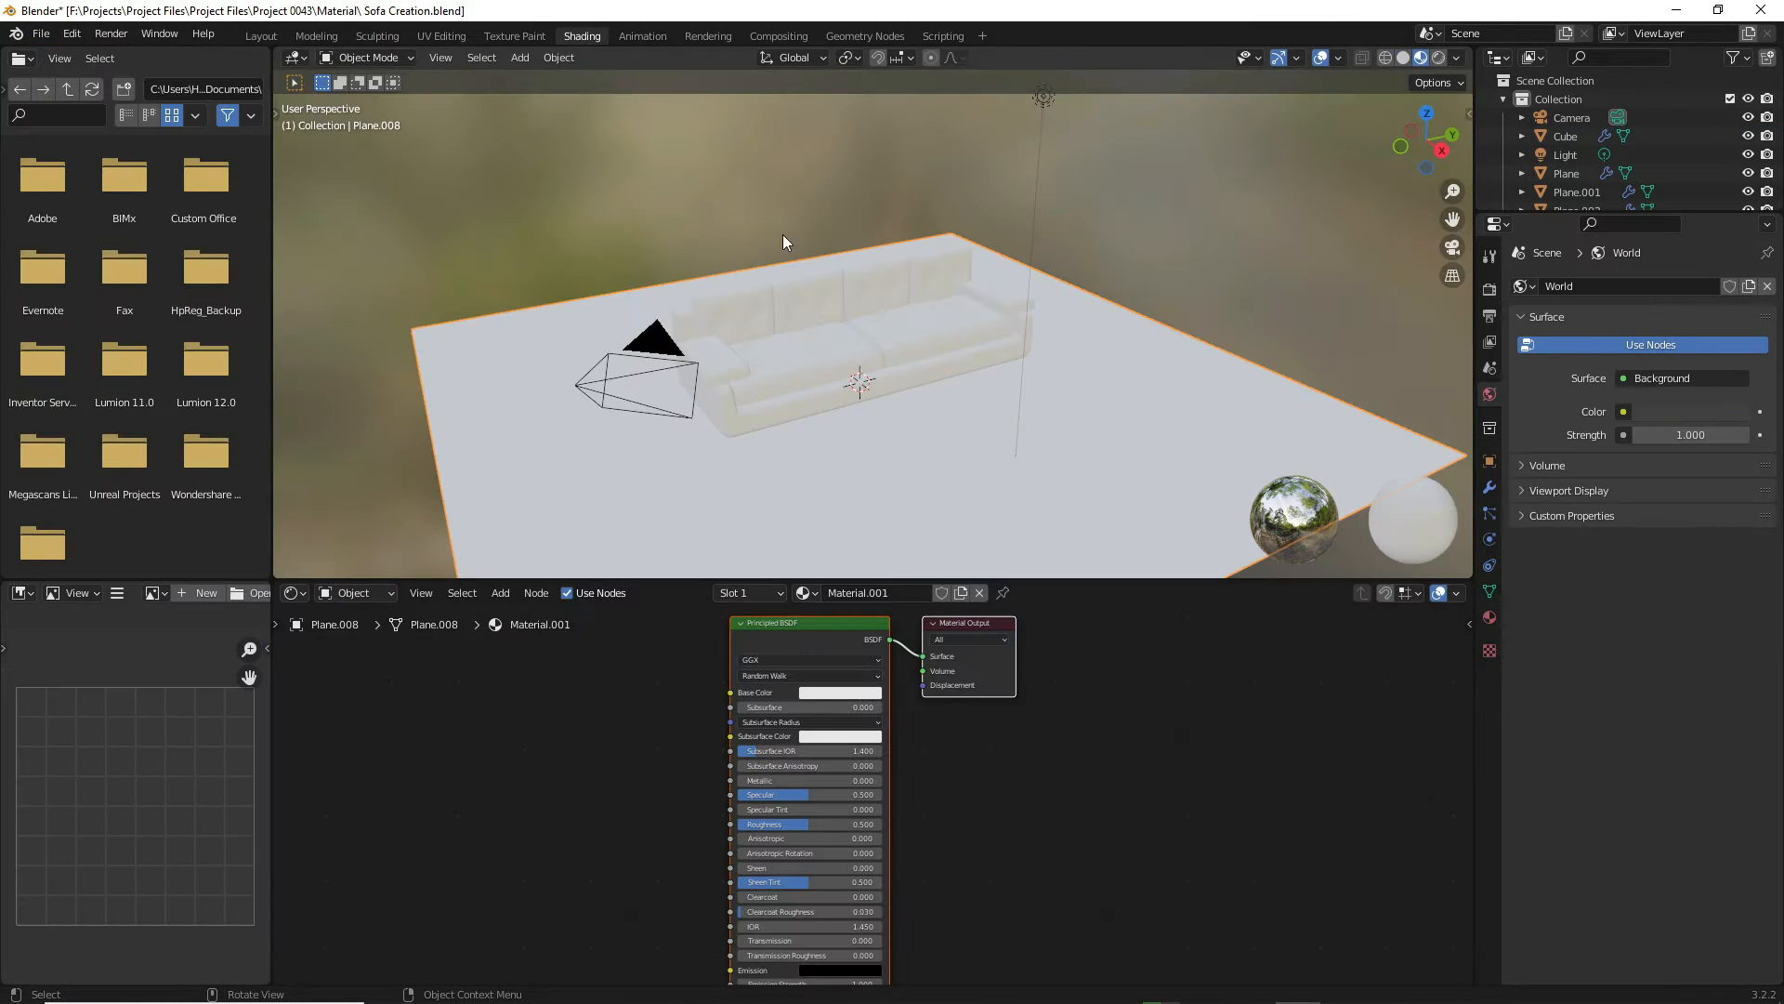
scroll(740, 412, down, 4)
middle_drag(894, 303, 808, 398)
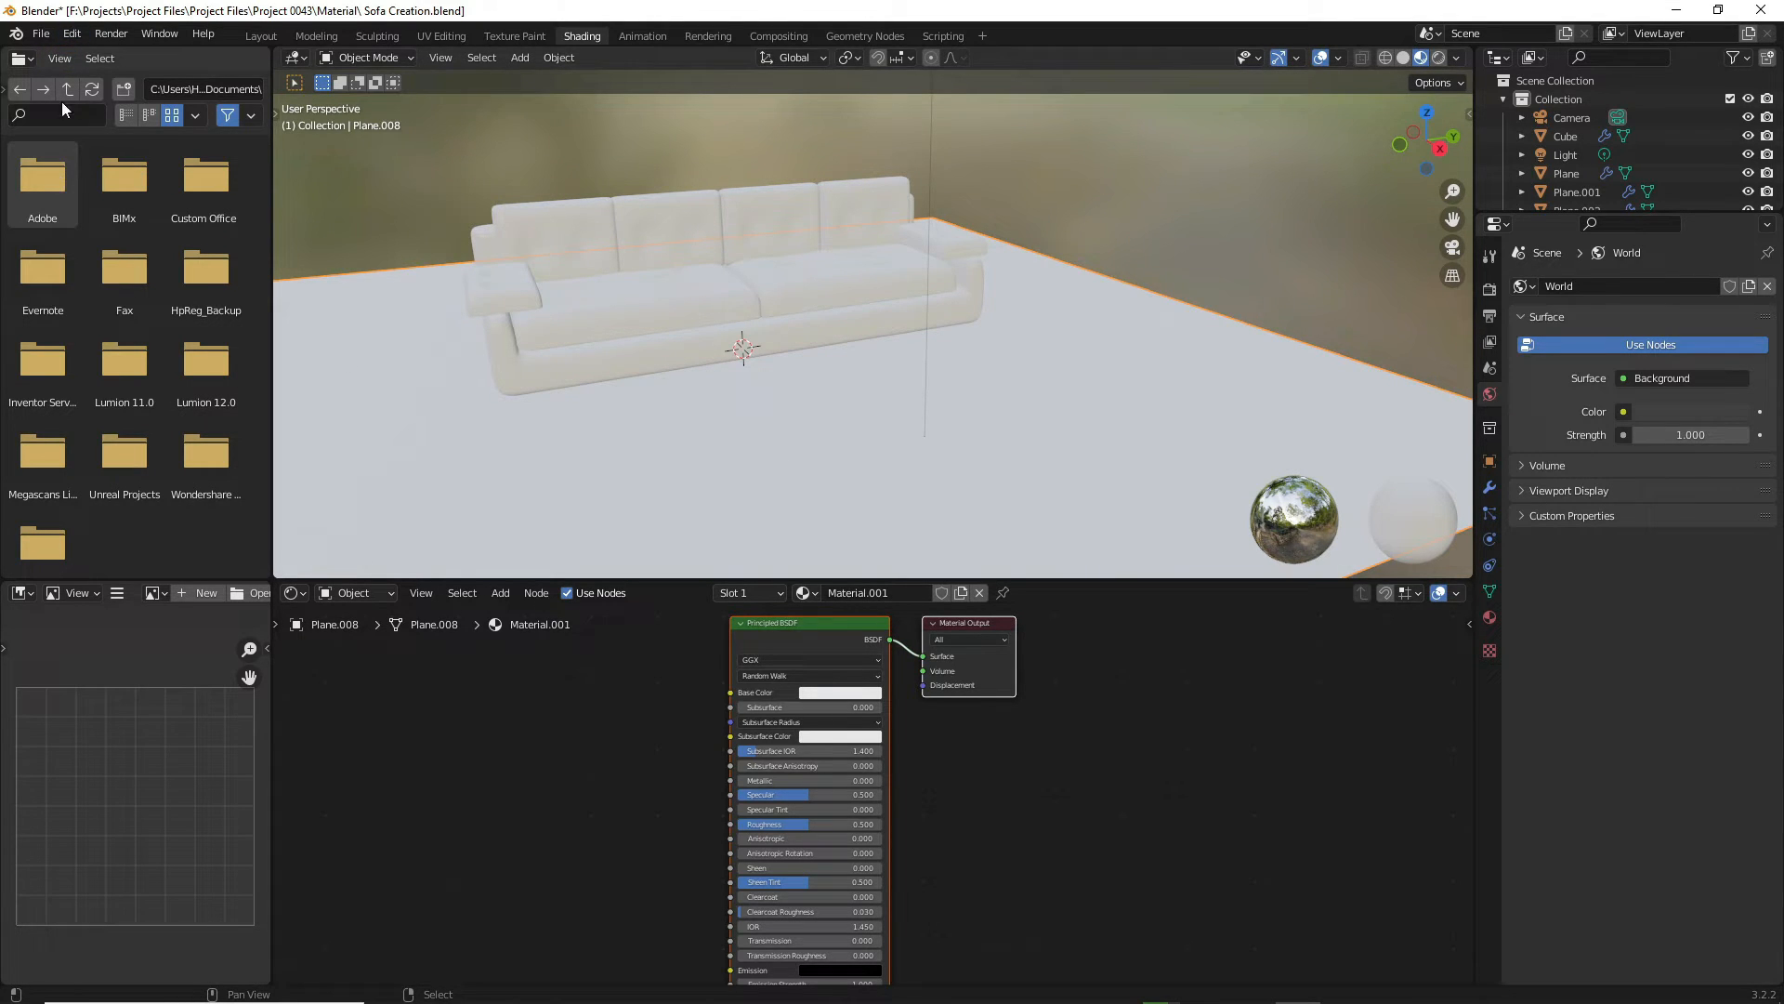
- Browse to the folder containing the WoodFloor040 2K JPG textures
drag(5, 88, 135, 97)
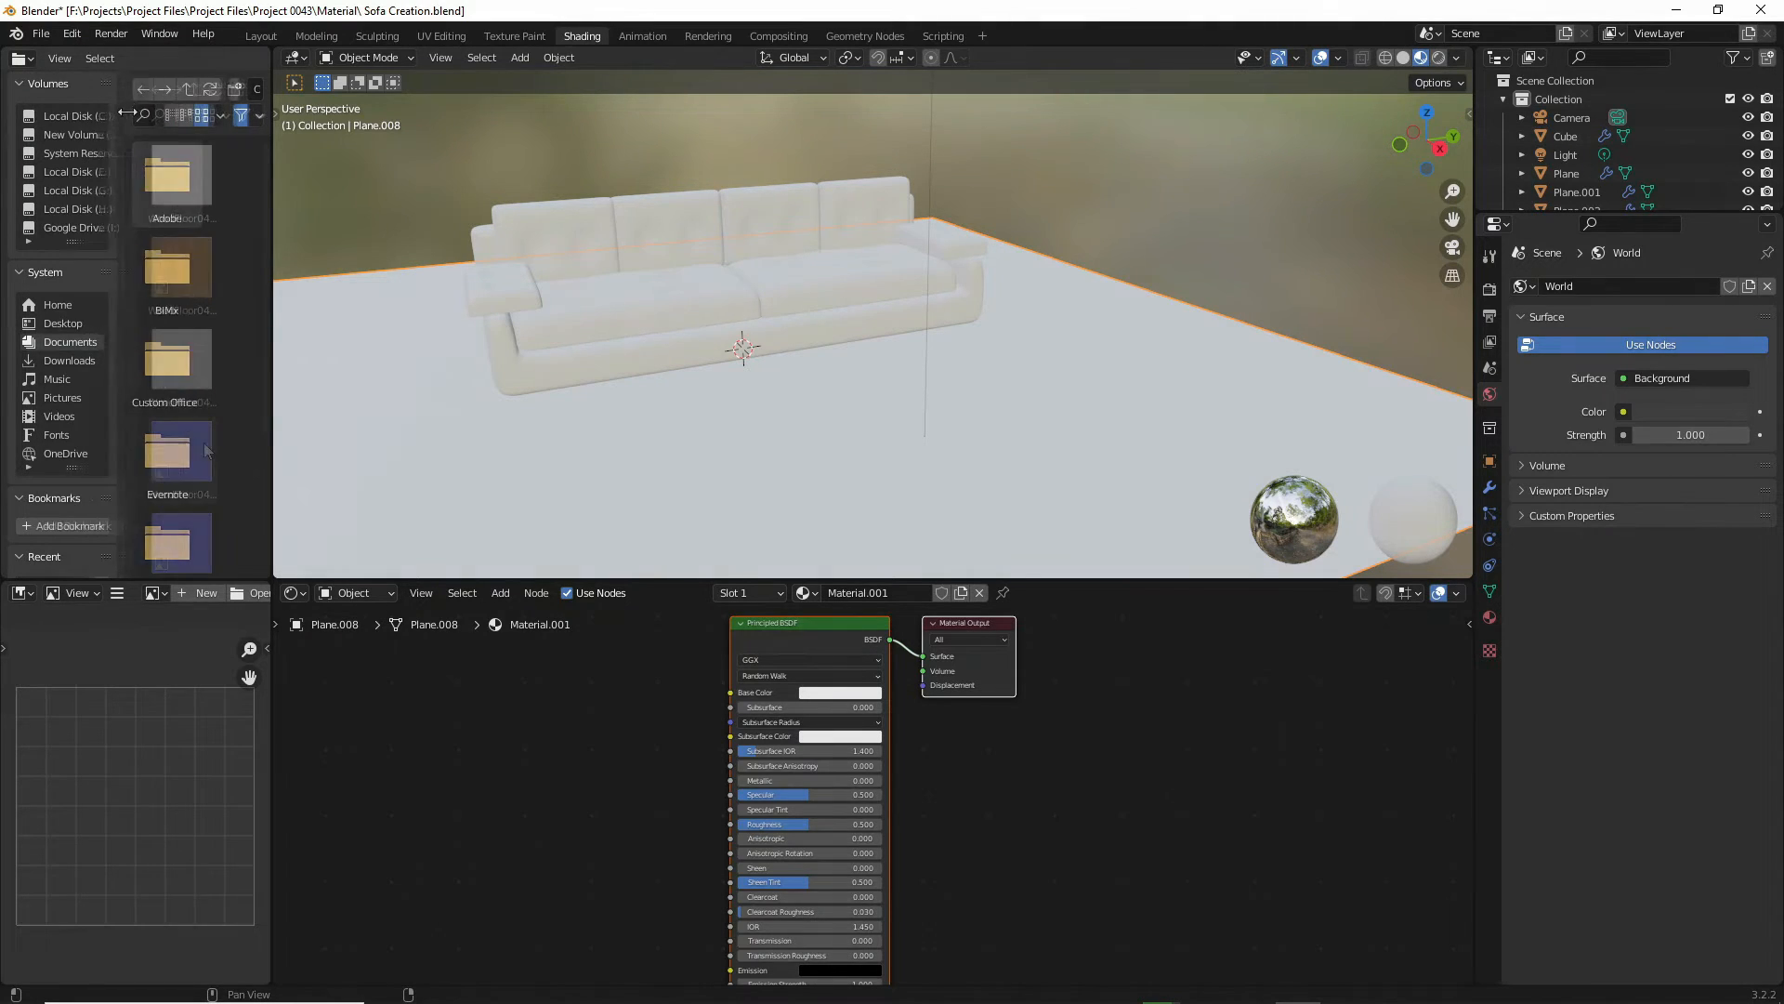
click(62, 89)
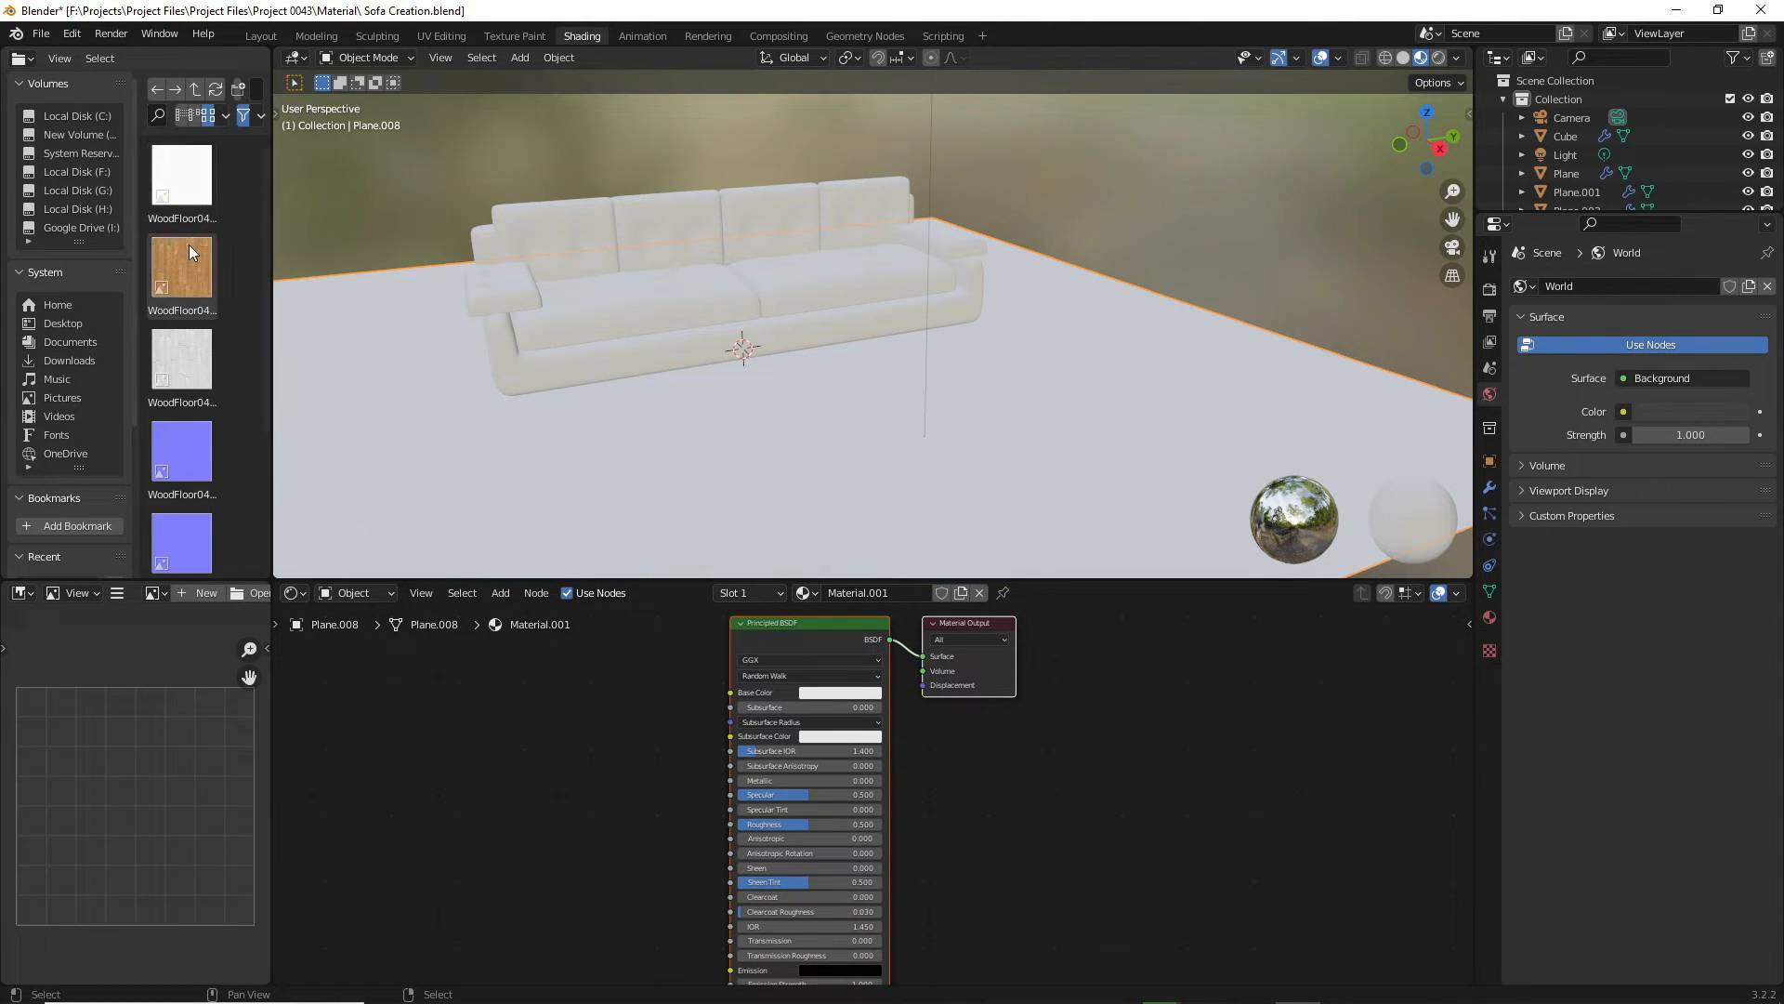
drag(136, 197, 26, 188)
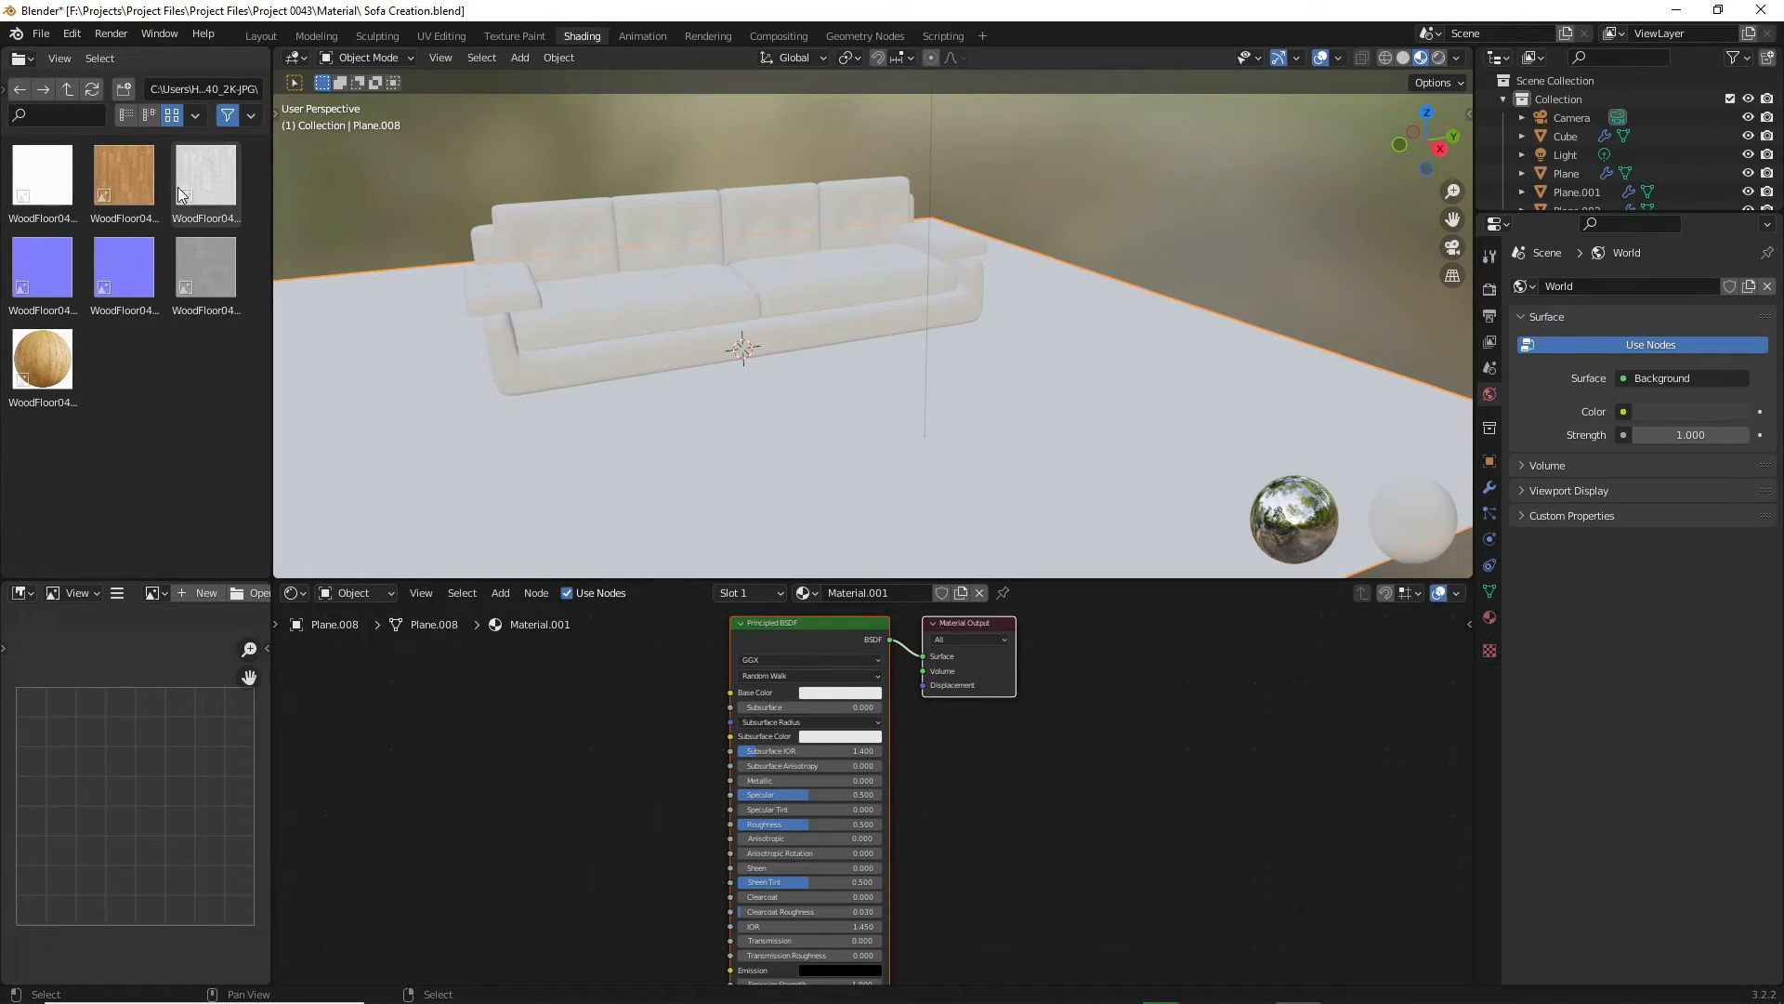
- Add WoodFloor040_2K_Color.jpg as an image texture node in the floor material
click(195, 115)
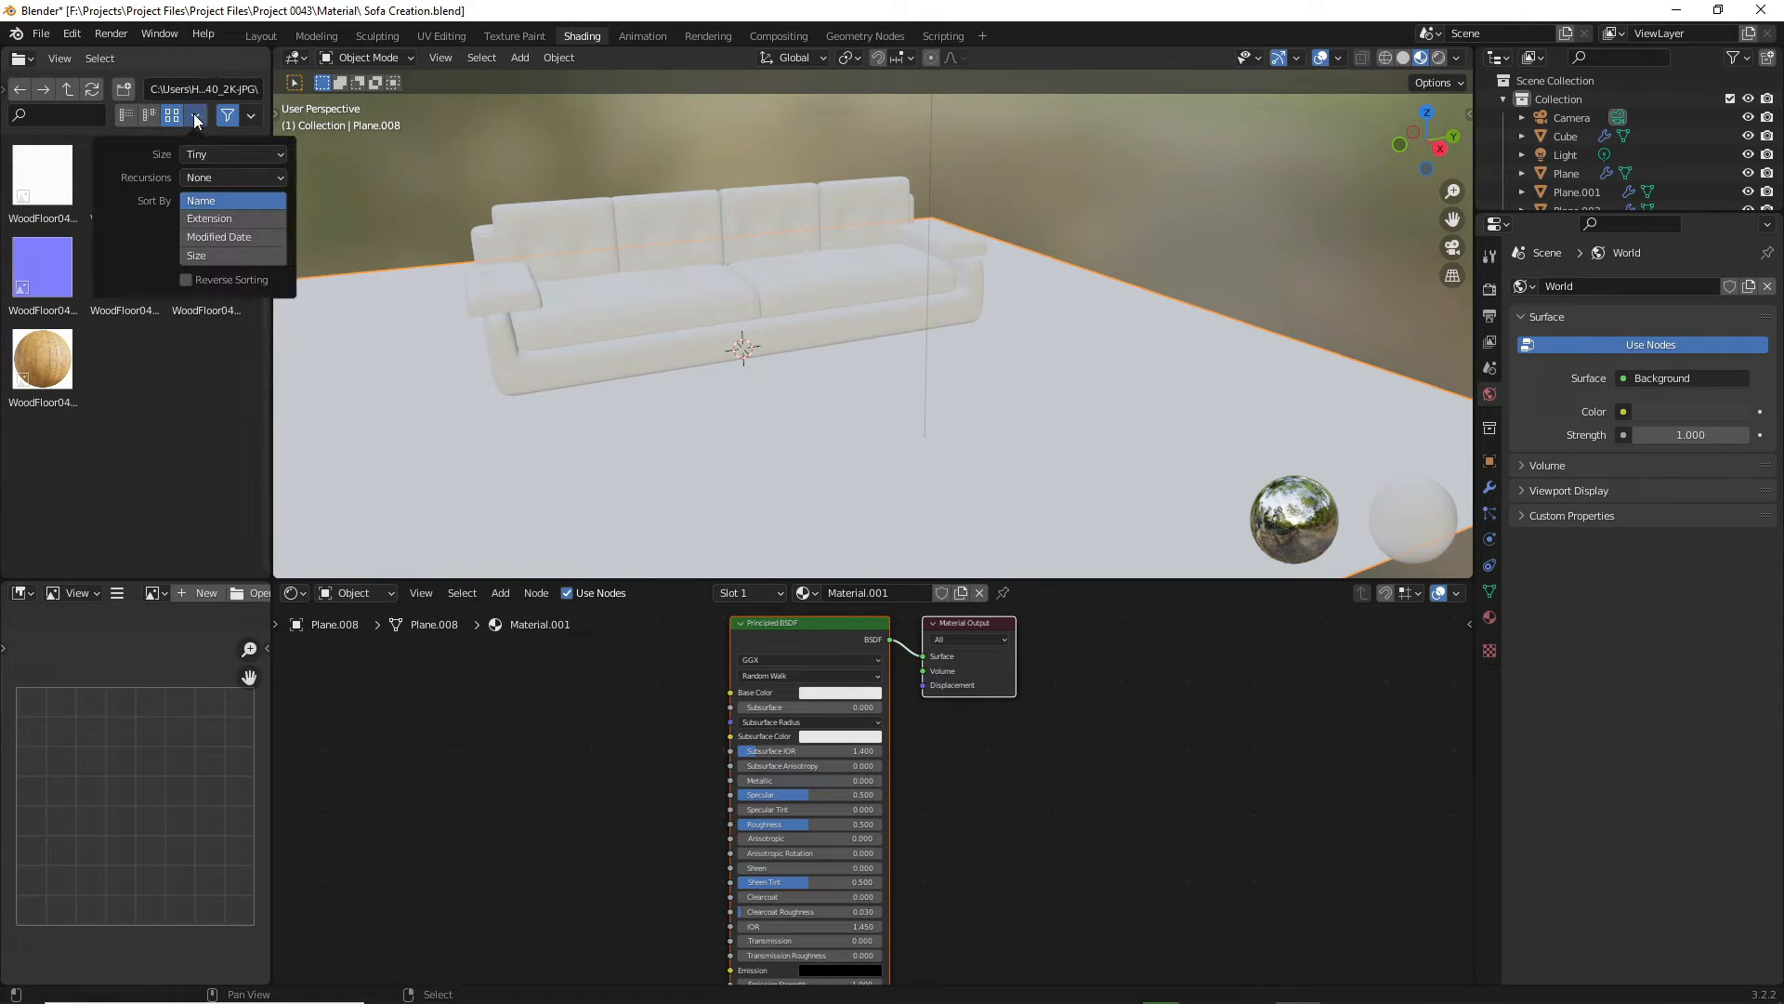
click(149, 114)
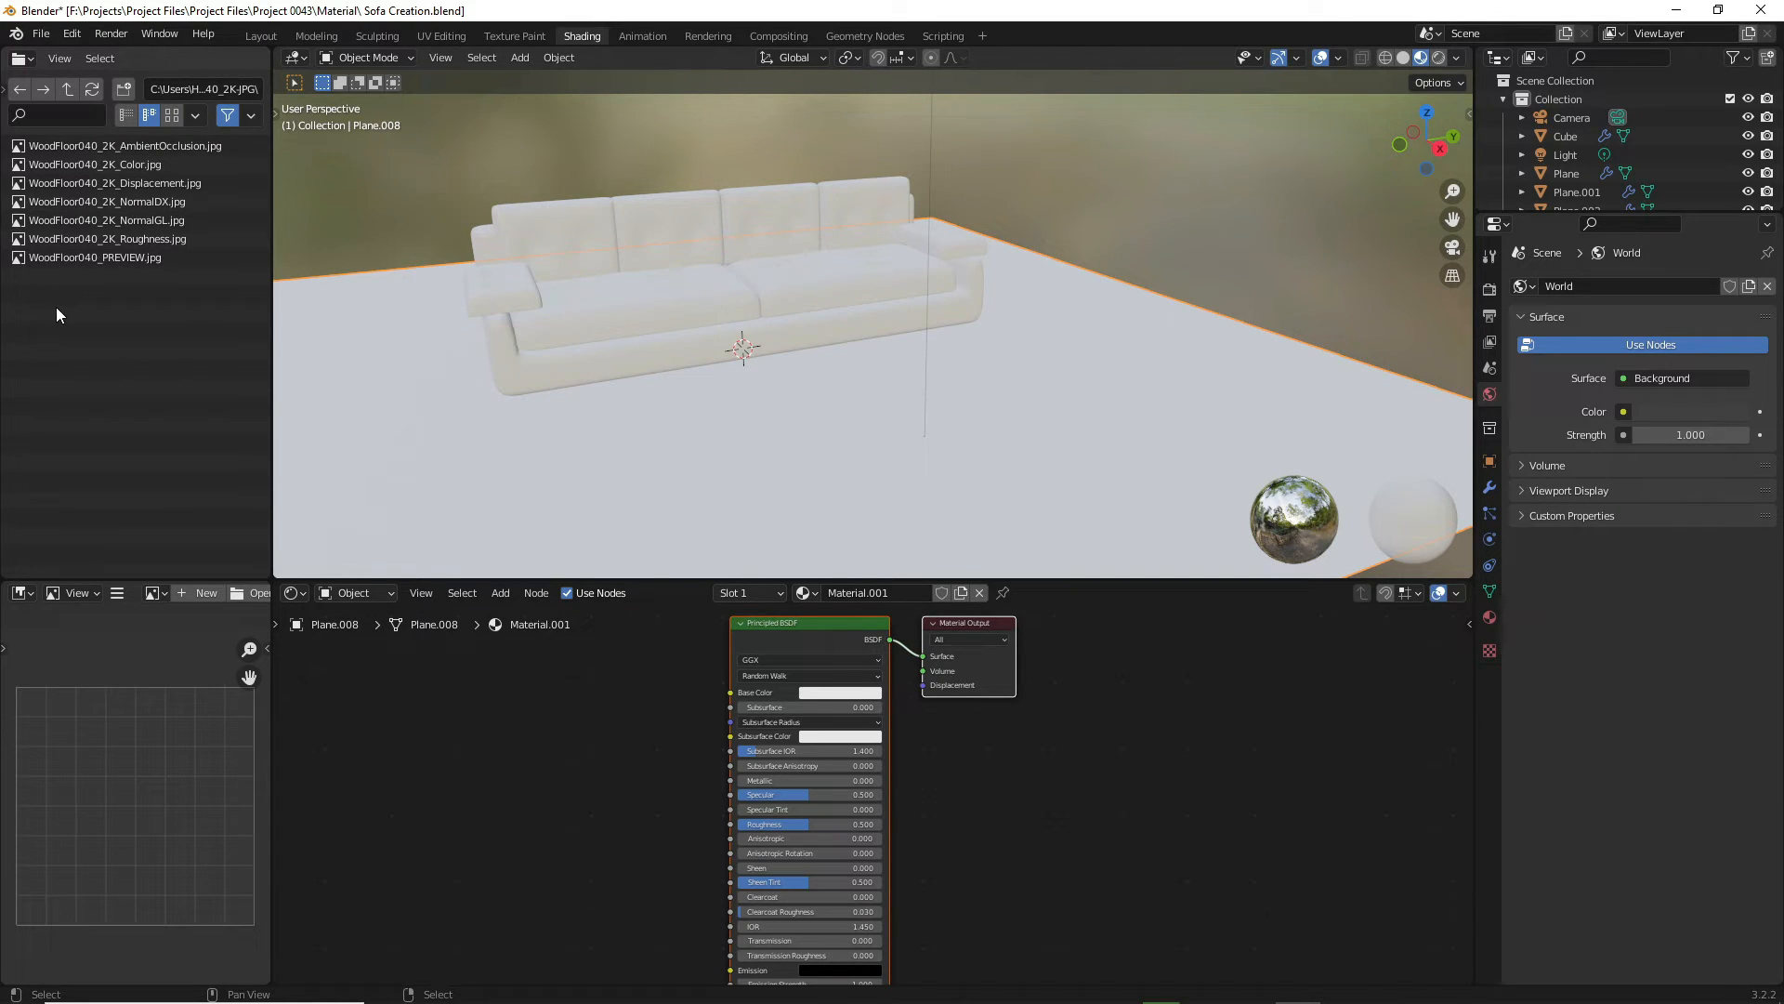
click(171, 115)
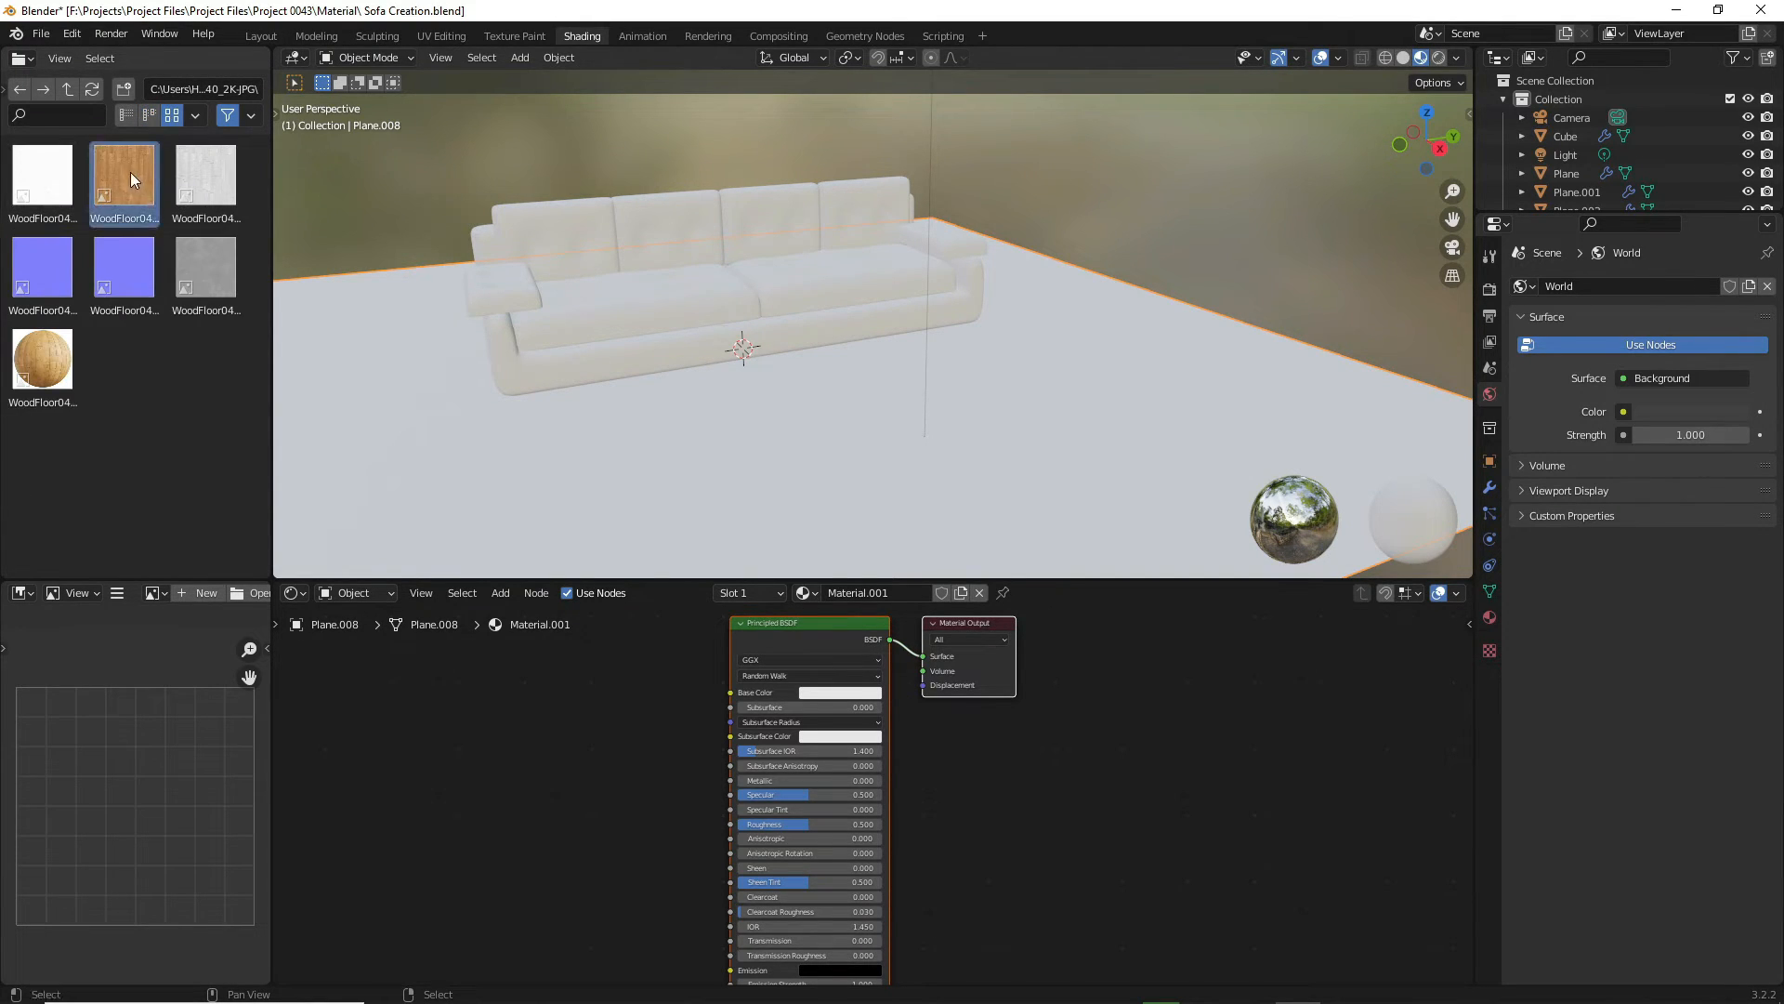
drag(130, 171, 437, 721)
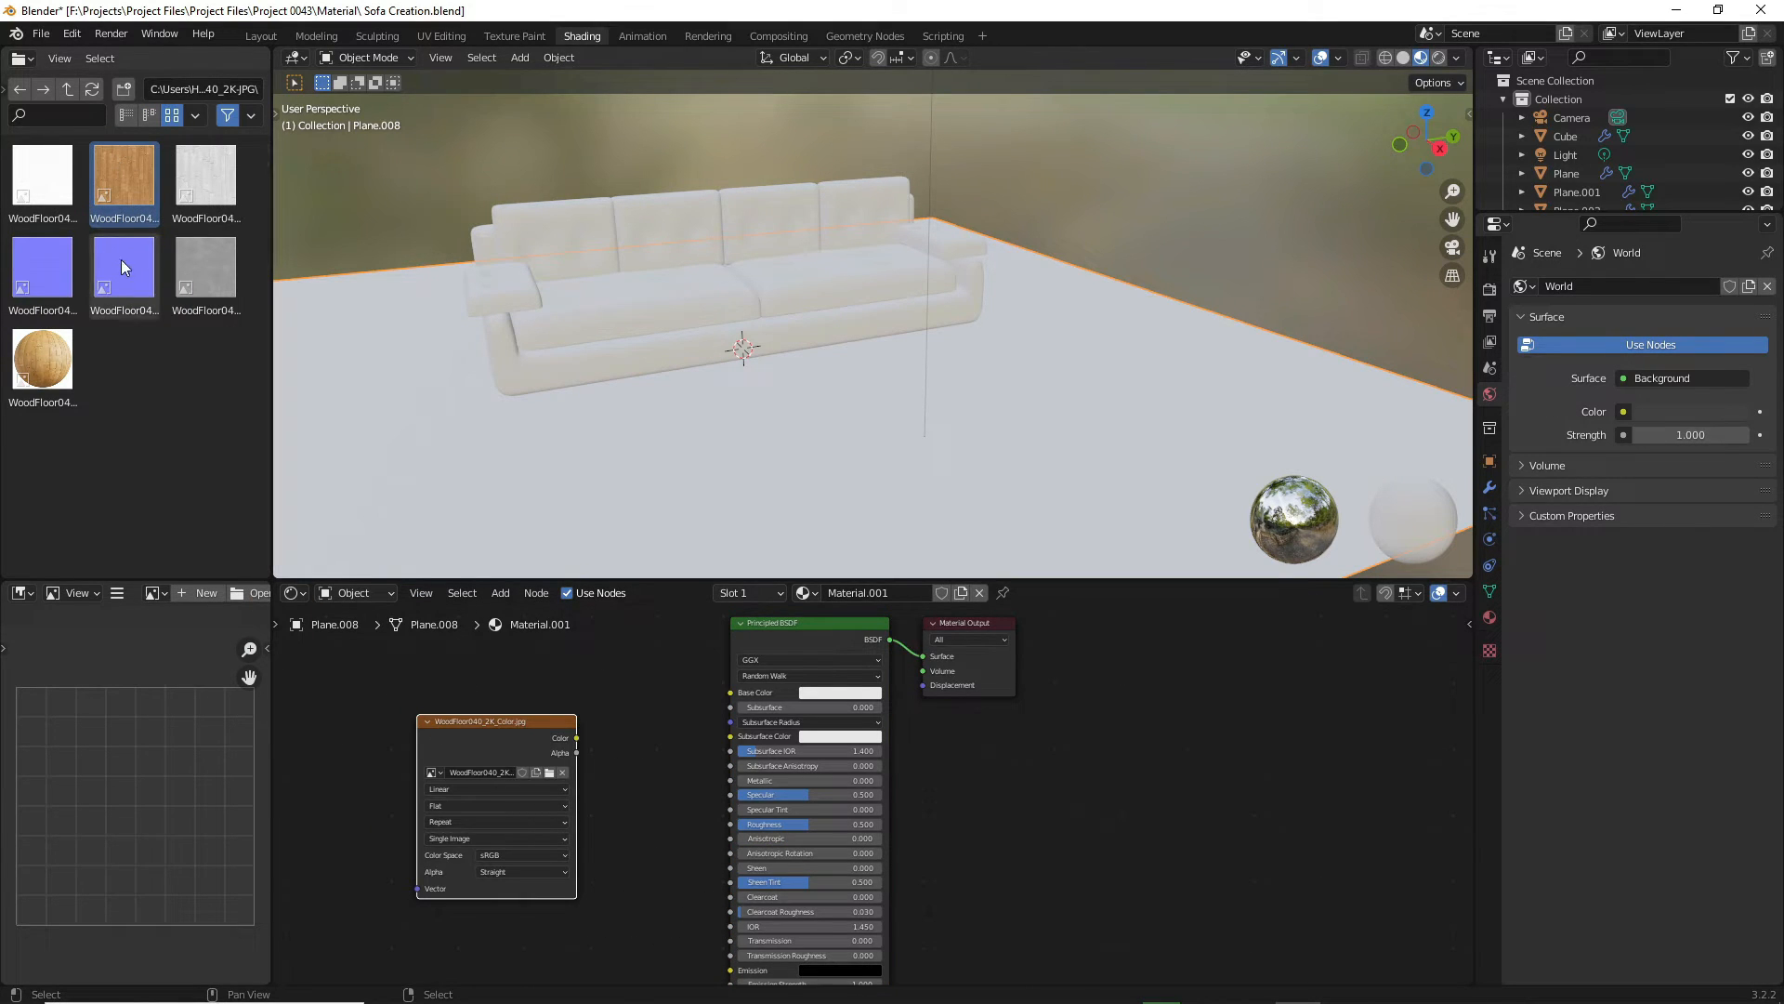
- Add WoodFloor040_2K_NormalDX.jpg as an image texture node and separate the Color texture node from it
click(148, 115)
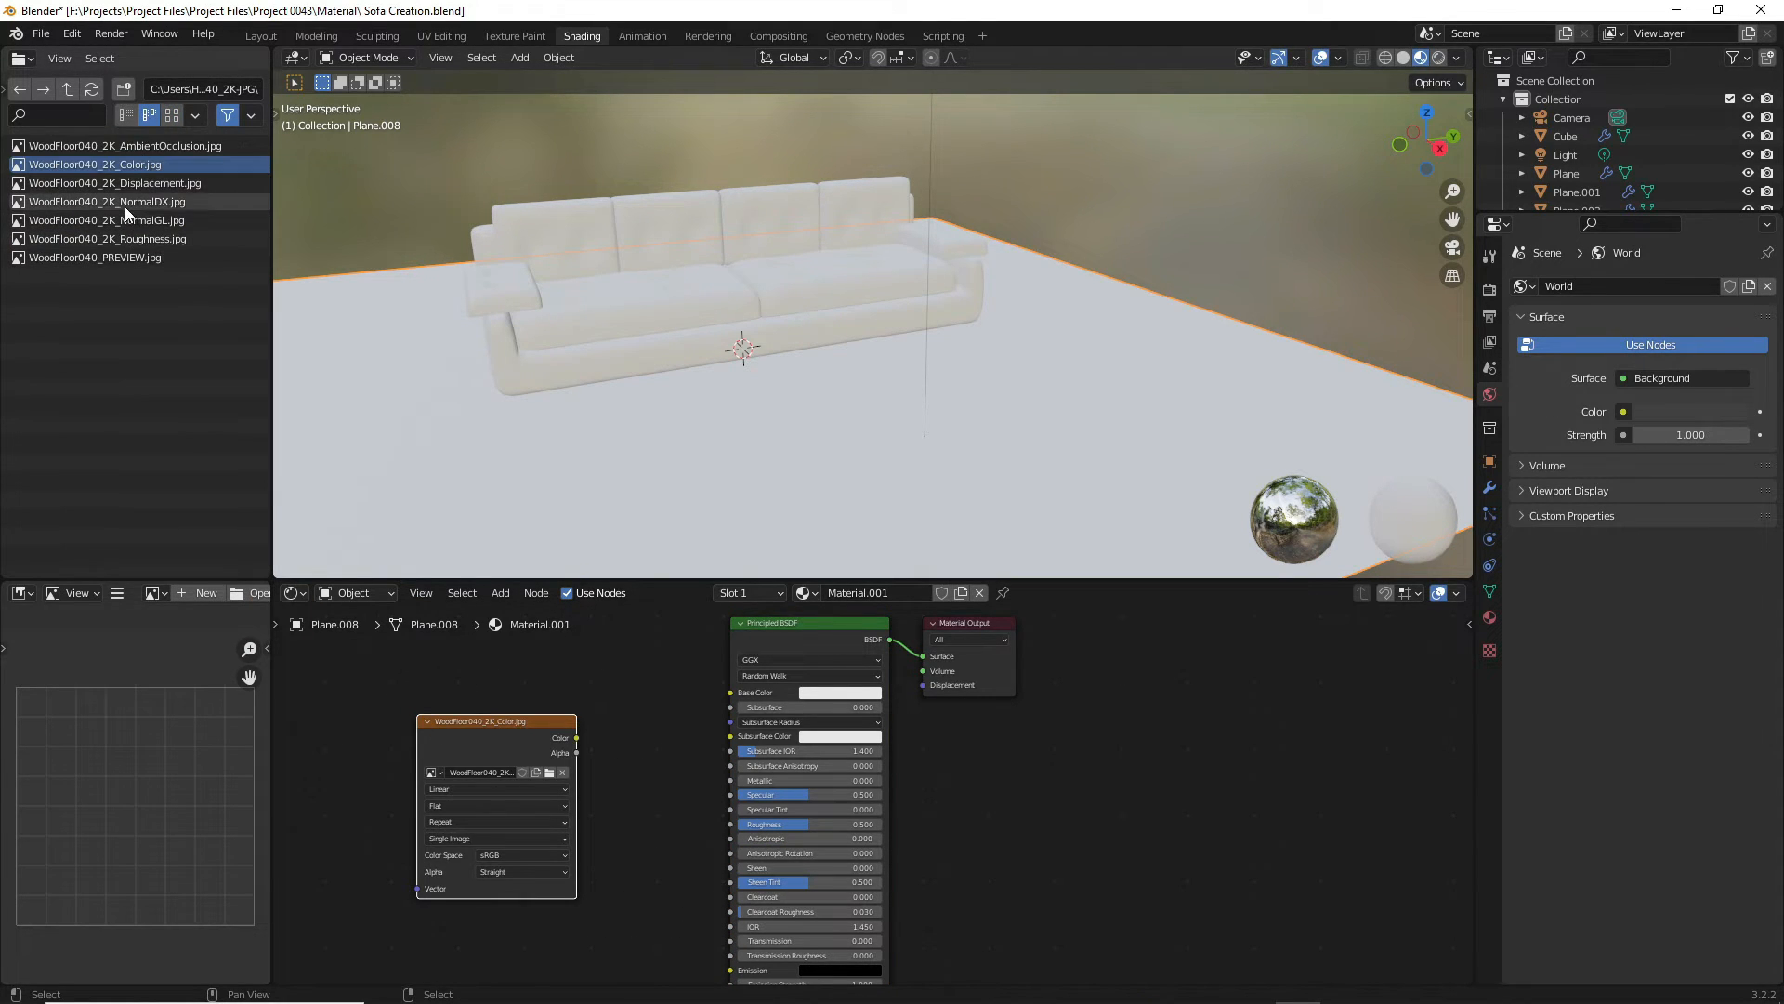
mouse_move(121, 203)
mouse_down()
mouse_move(466, 638)
mouse_move(171, 219)
mouse_move(243, 266)
mouse_move(113, 193)
mouse_up()
drag(5, 198, 293, 691)
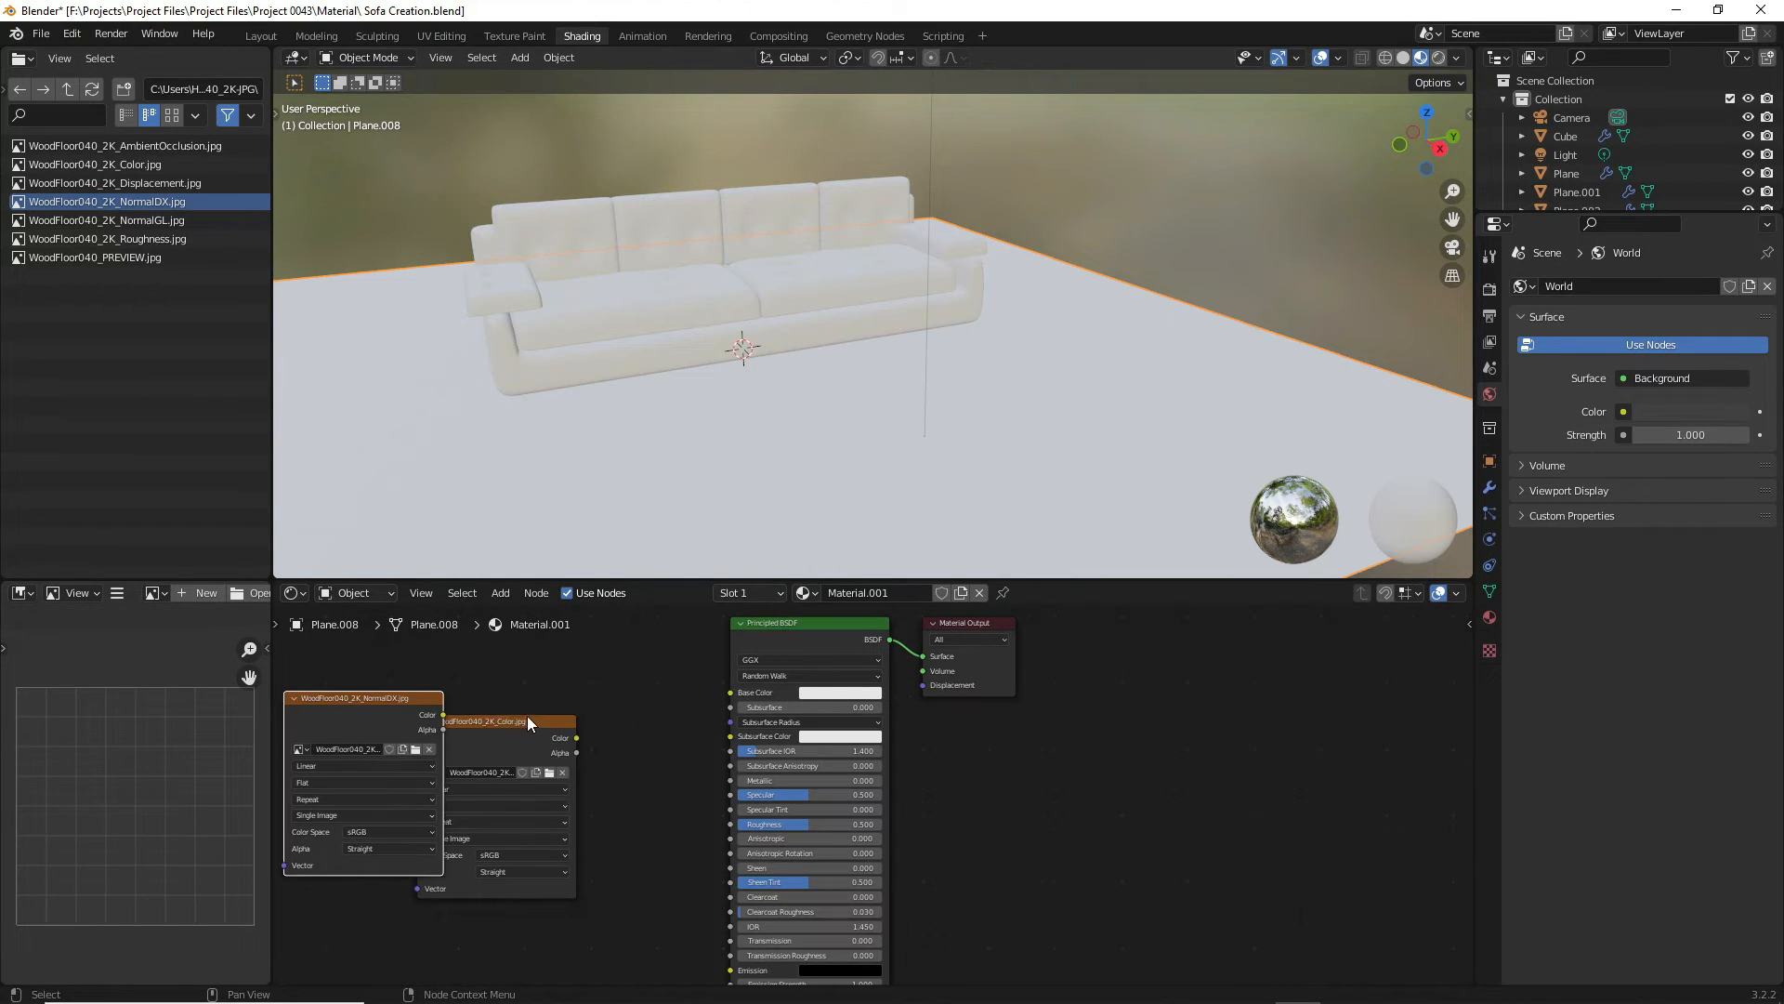
drag(527, 716, 576, 718)
scroll(607, 705, down, 2)
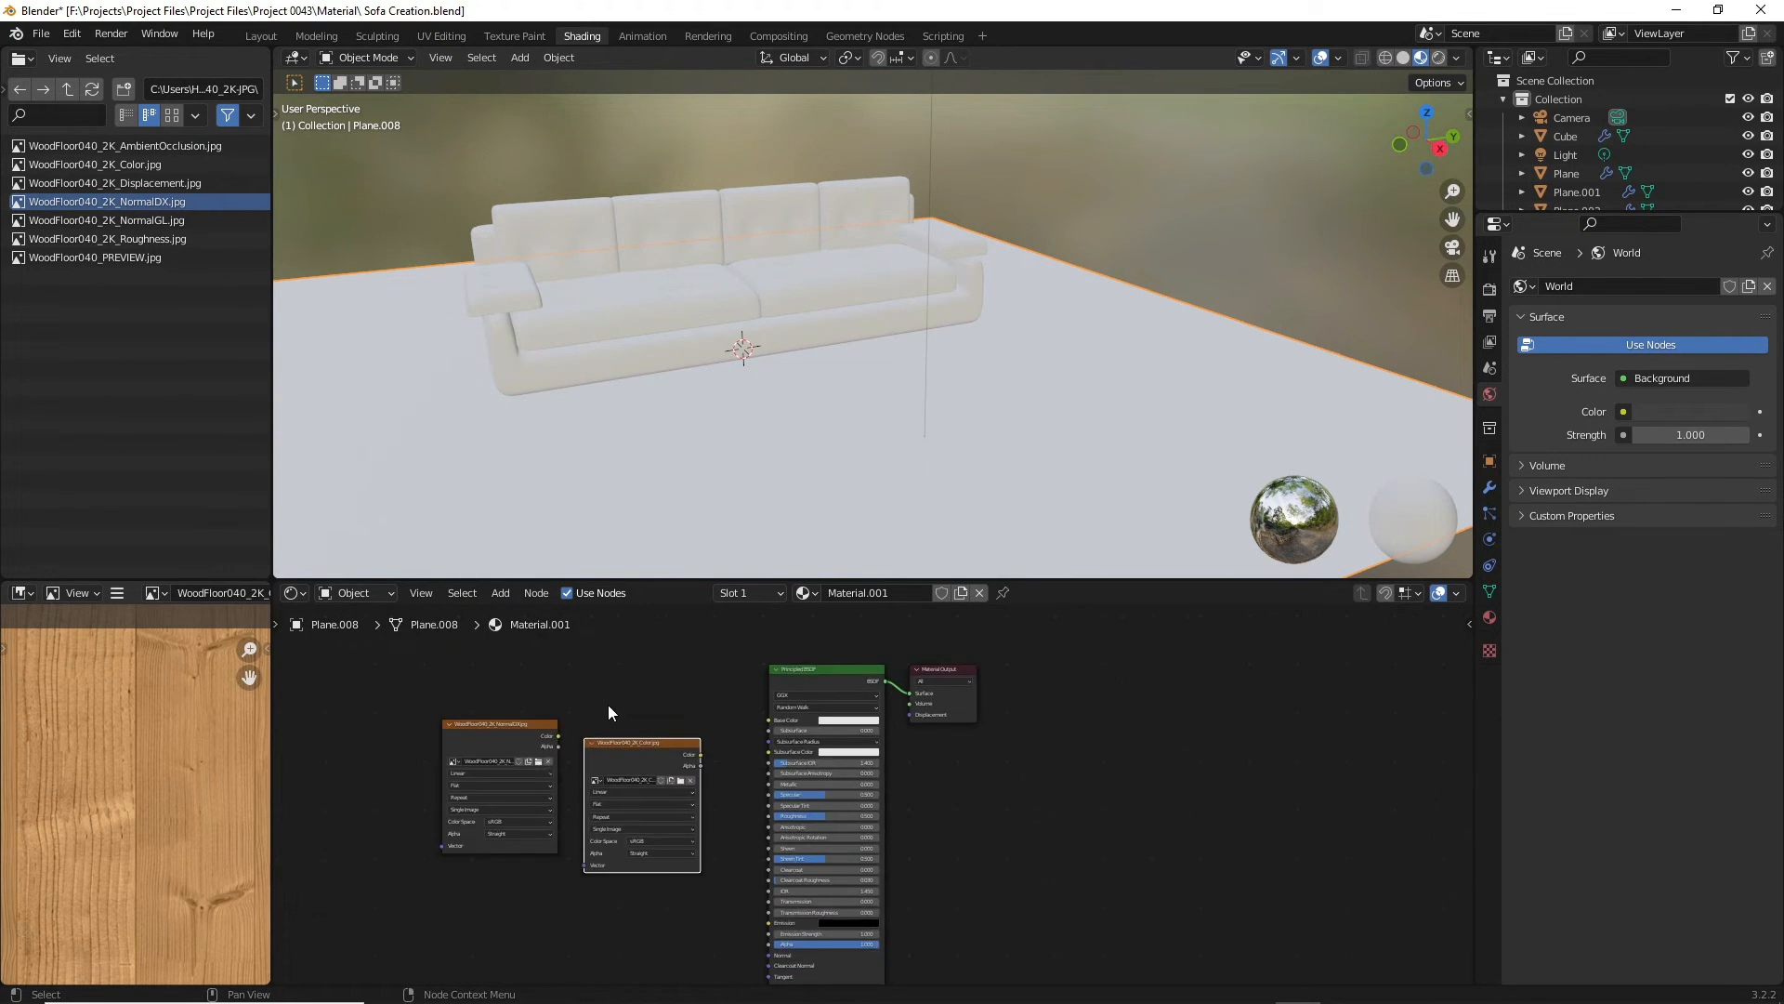
- Add WoodFloor040_2K_Roughness.jpg as an image texture node in the floor material
scroll(609, 712, down, 1)
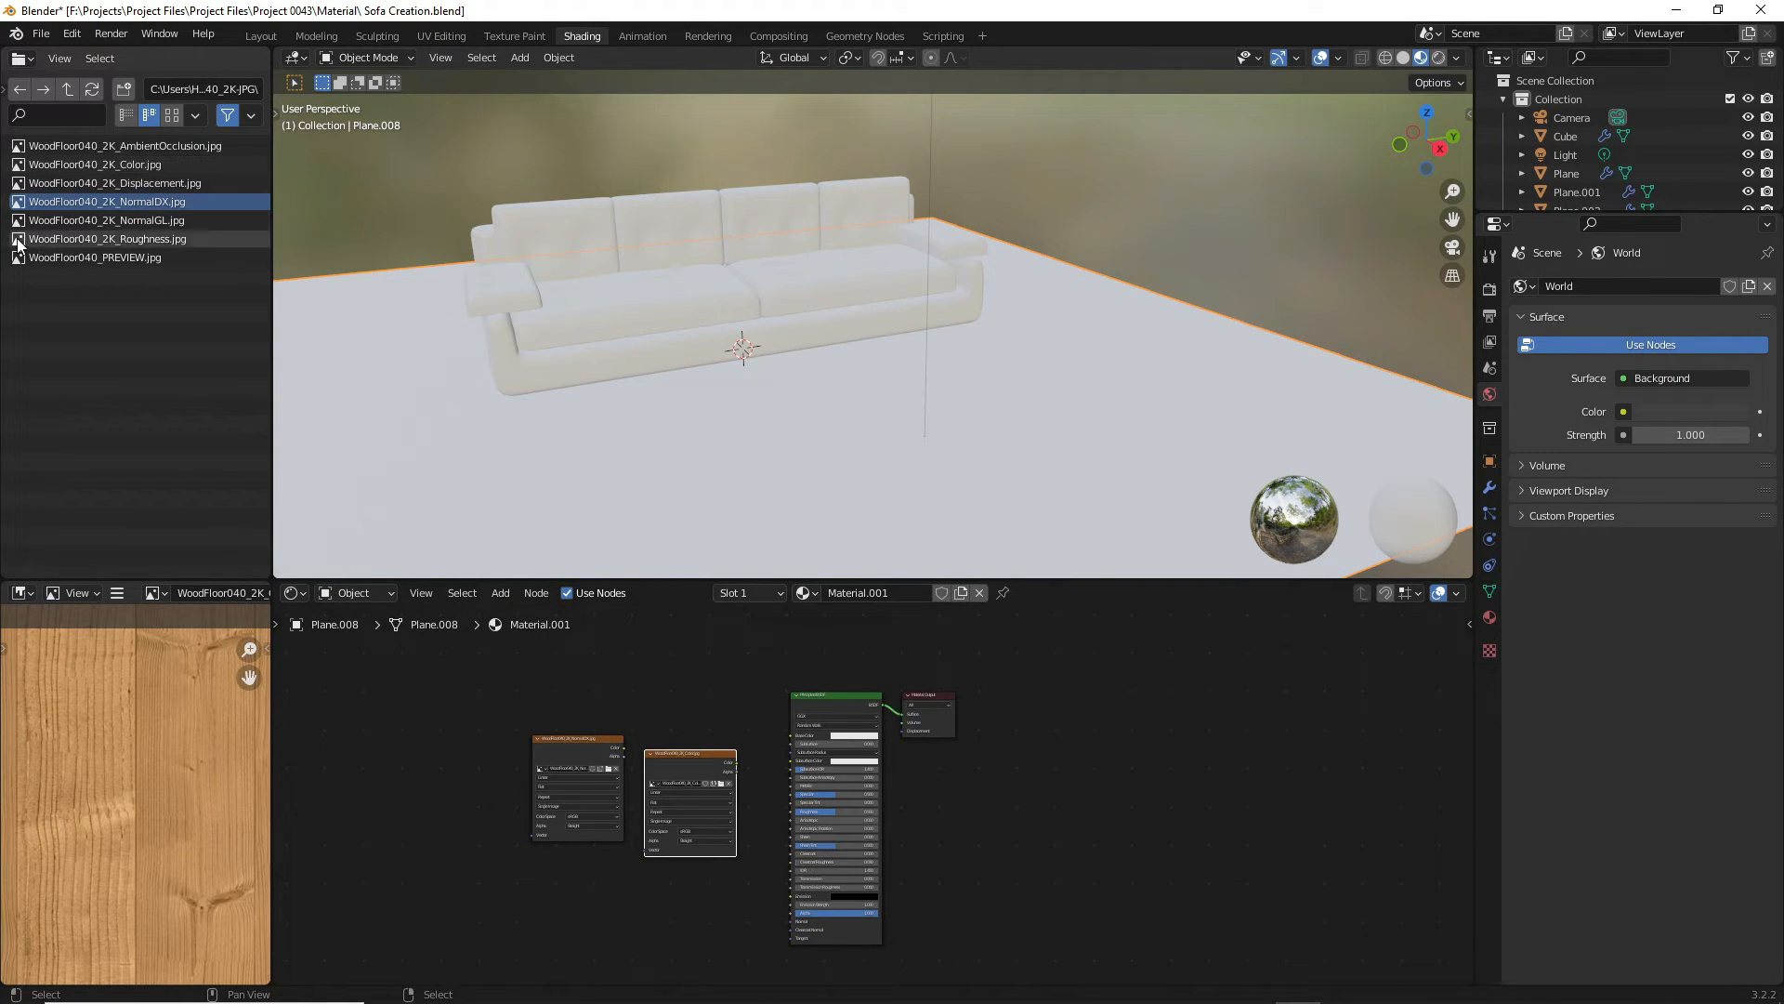
drag(18, 244, 500, 689)
scroll(589, 822, up, 3)
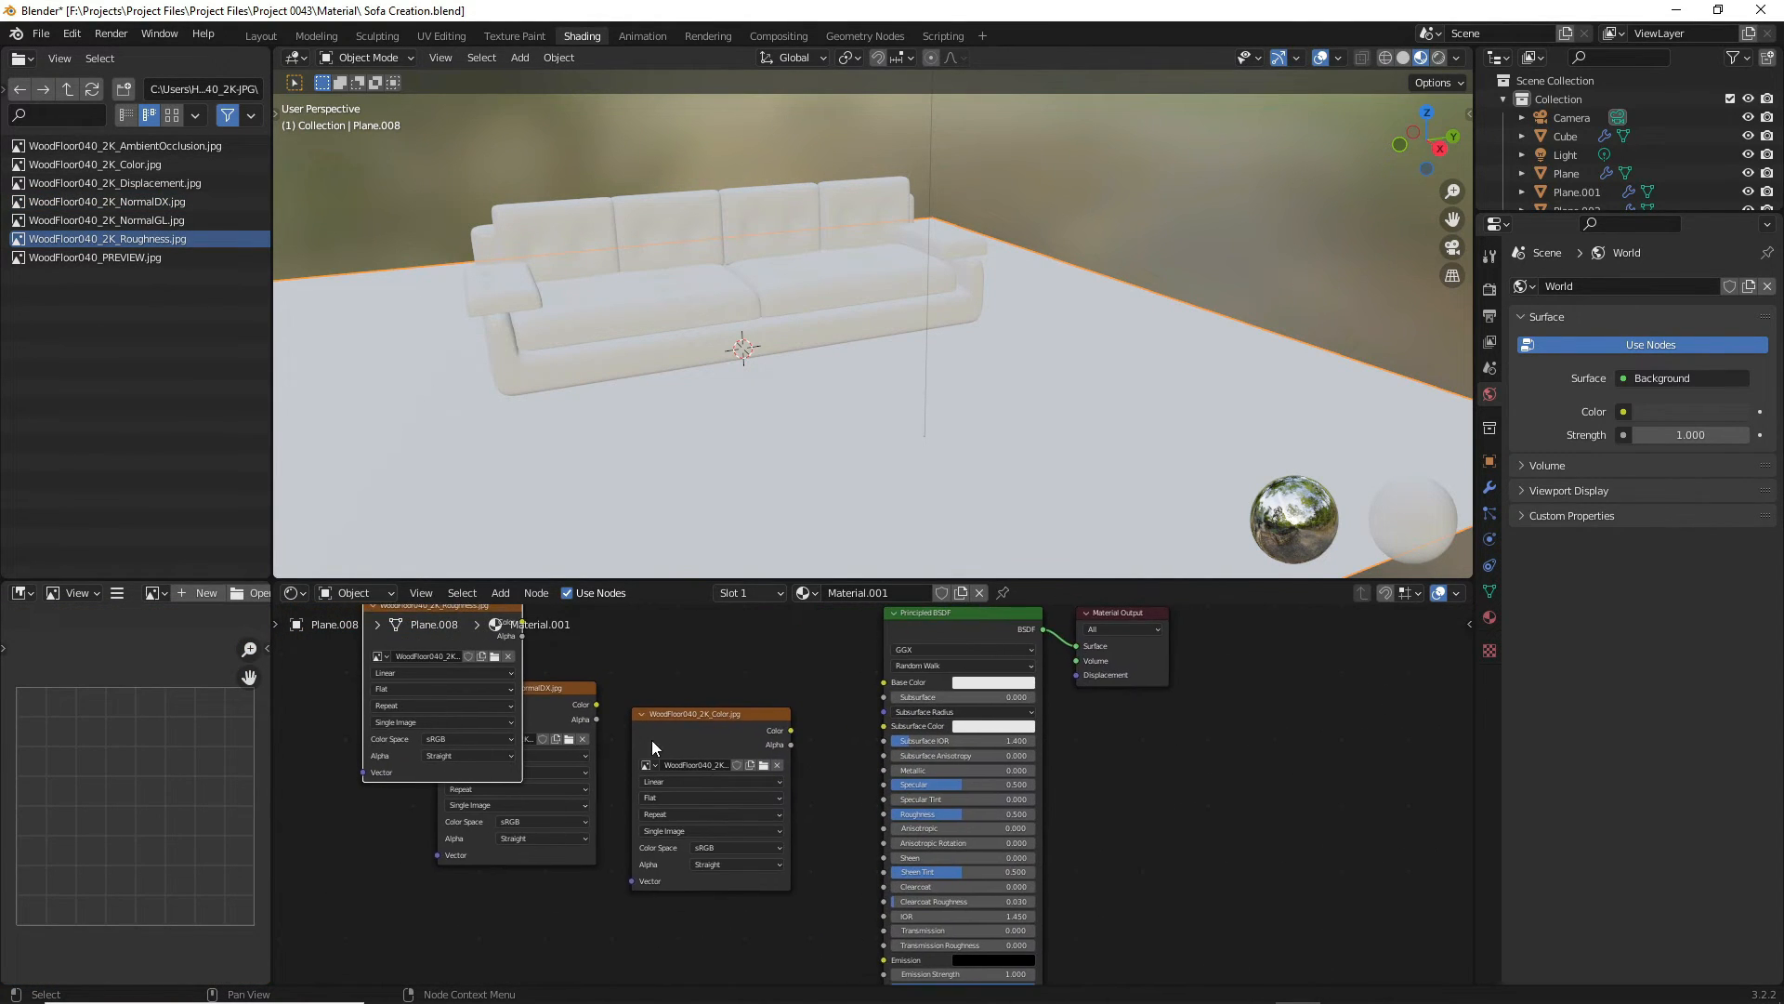
middle_drag(654, 746, 693, 763)
- Connect the Color texture node's color output to the Base Color input of the Principled BSDF
drag(830, 748, 922, 702)
scroll(836, 760, down, 1)
middle_drag(816, 879, 830, 818)
scroll(823, 834, down, 3)
scroll(821, 838, up, 4)
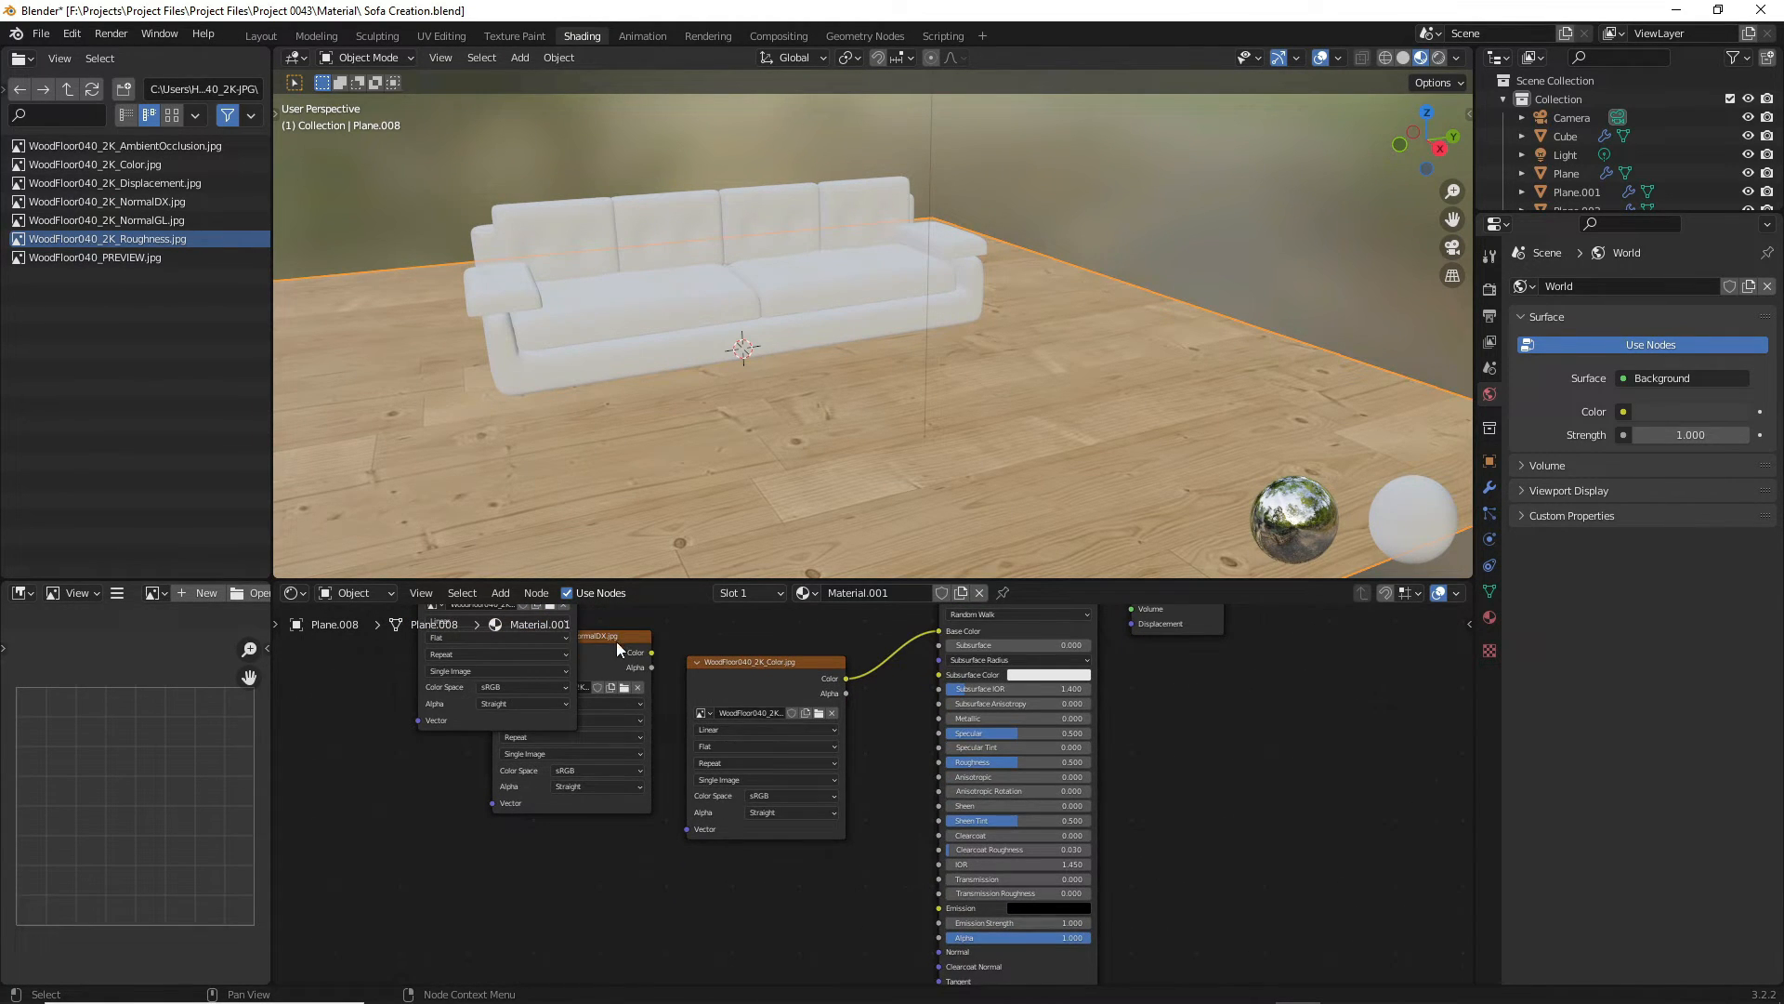
- Move the NormalDX texture node down, below the Color texture node
drag(622, 642, 673, 841)
scroll(743, 770, down, 4)
middle_drag(812, 803, 744, 659)
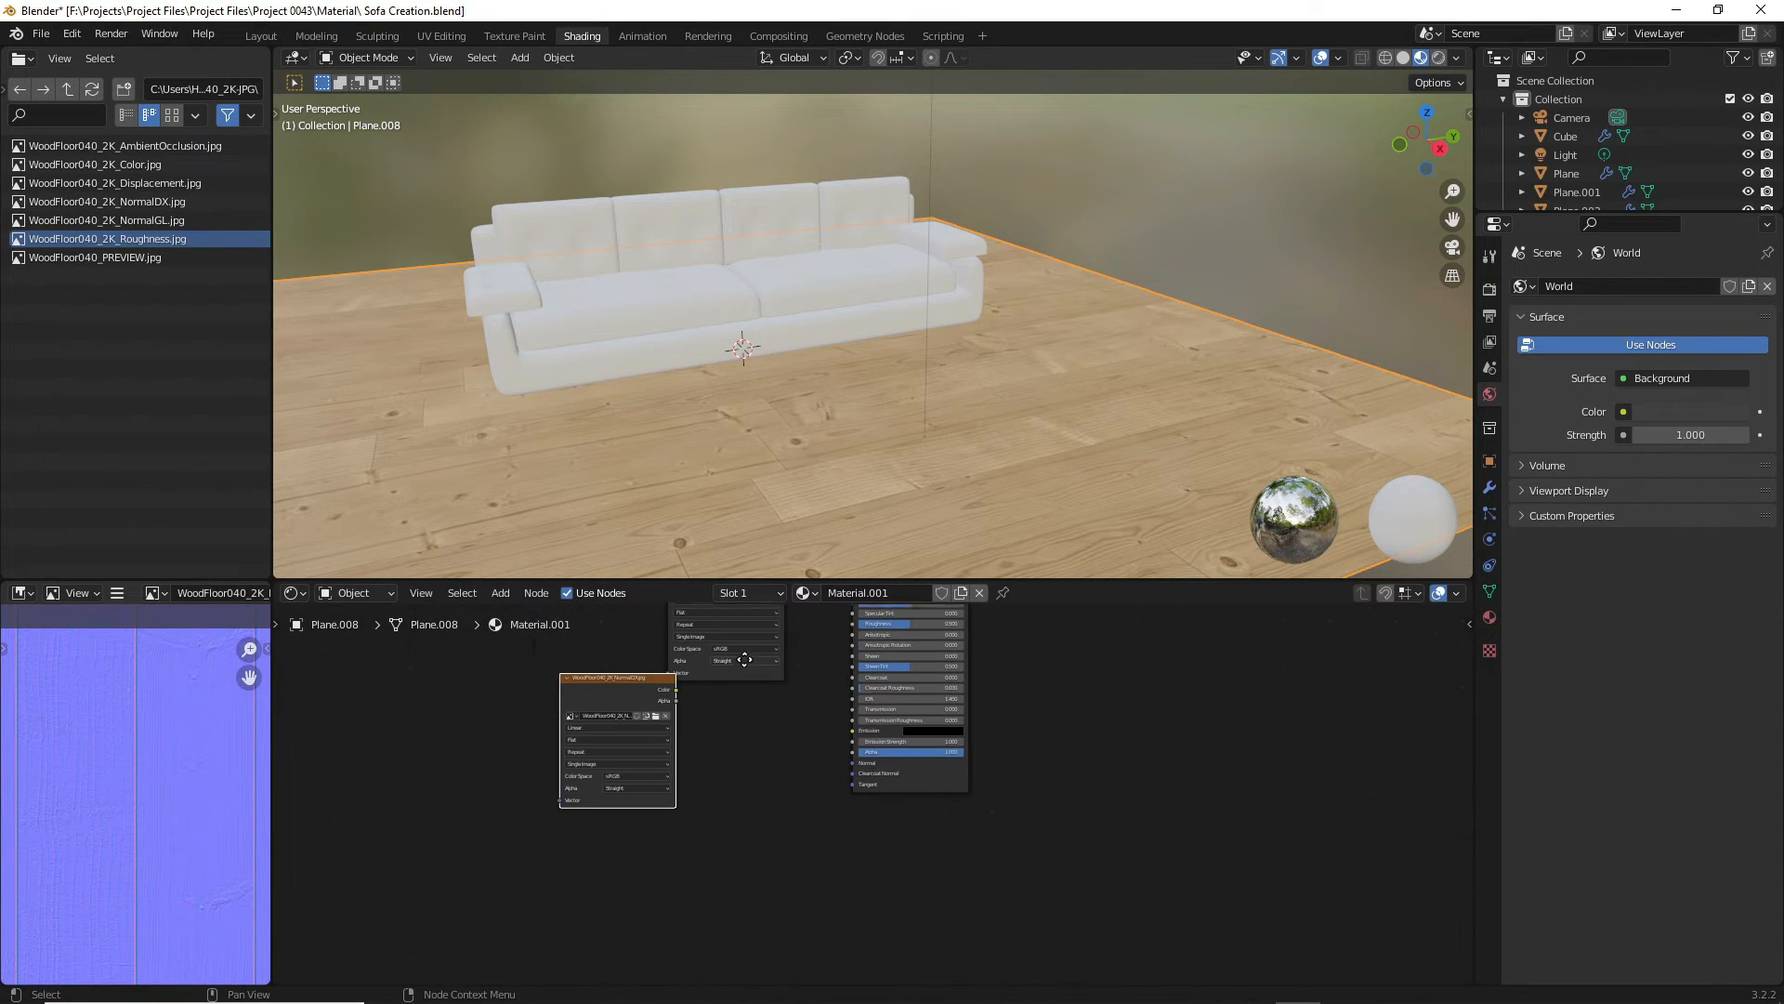
right_click(746, 743)
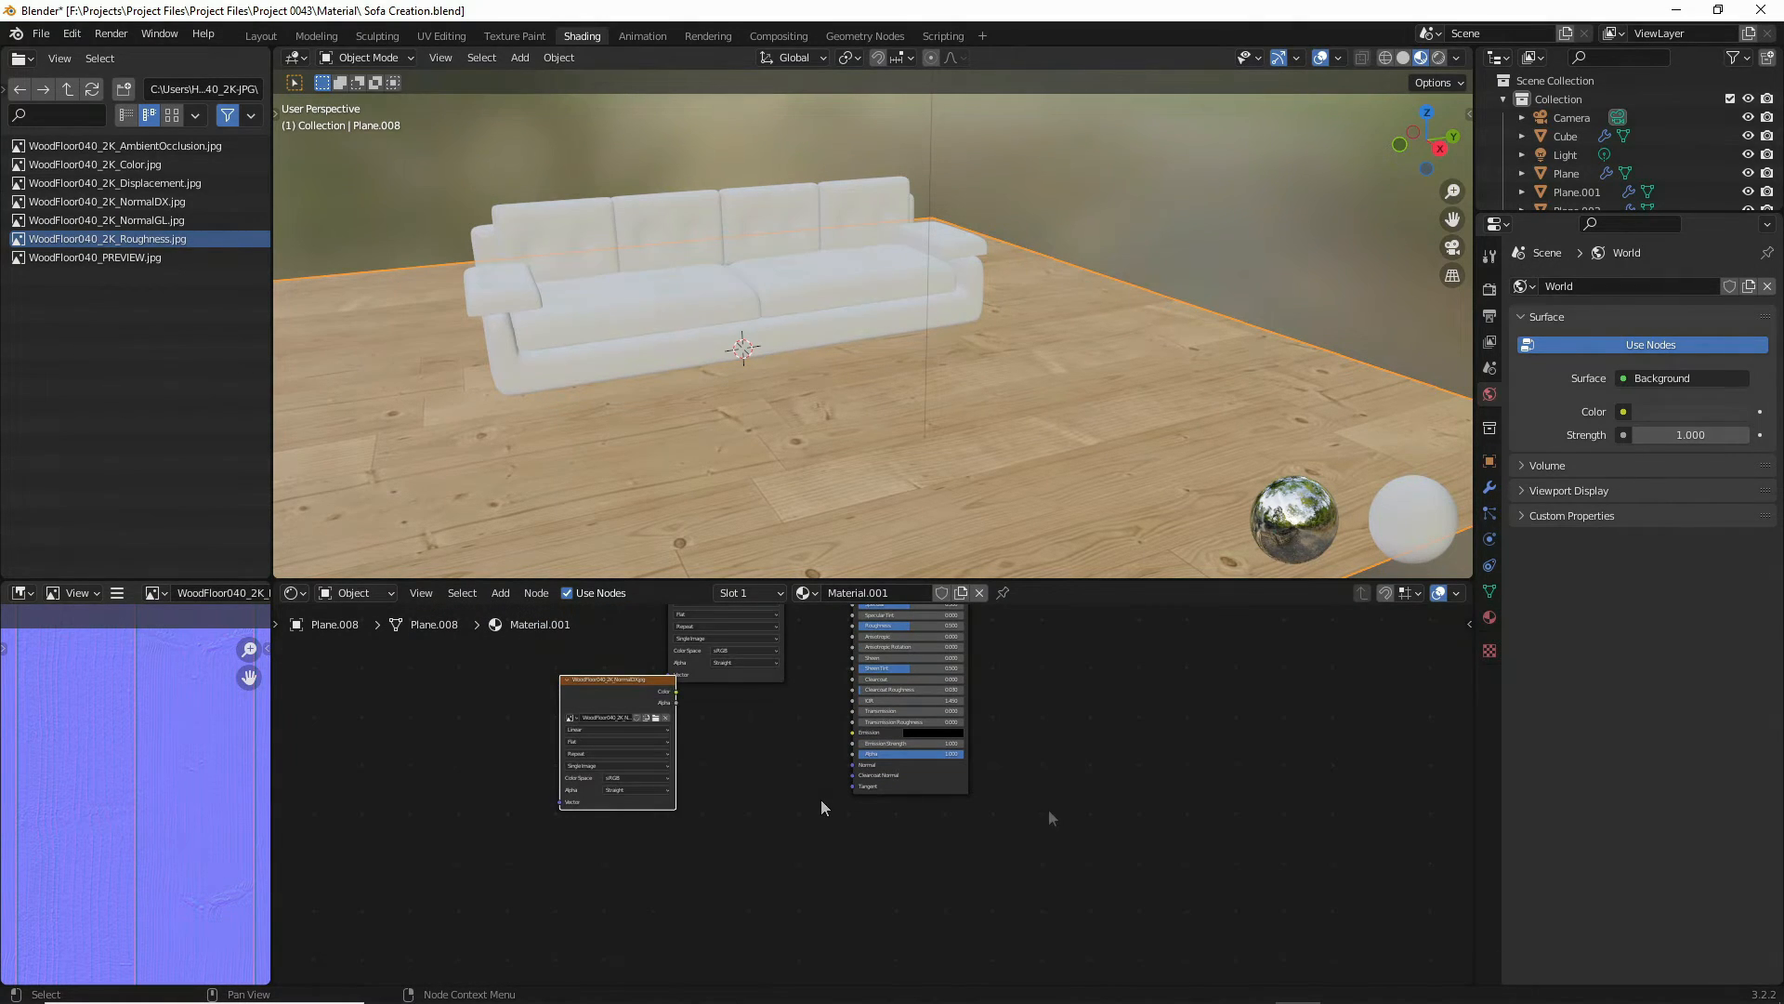
right_click(680, 805)
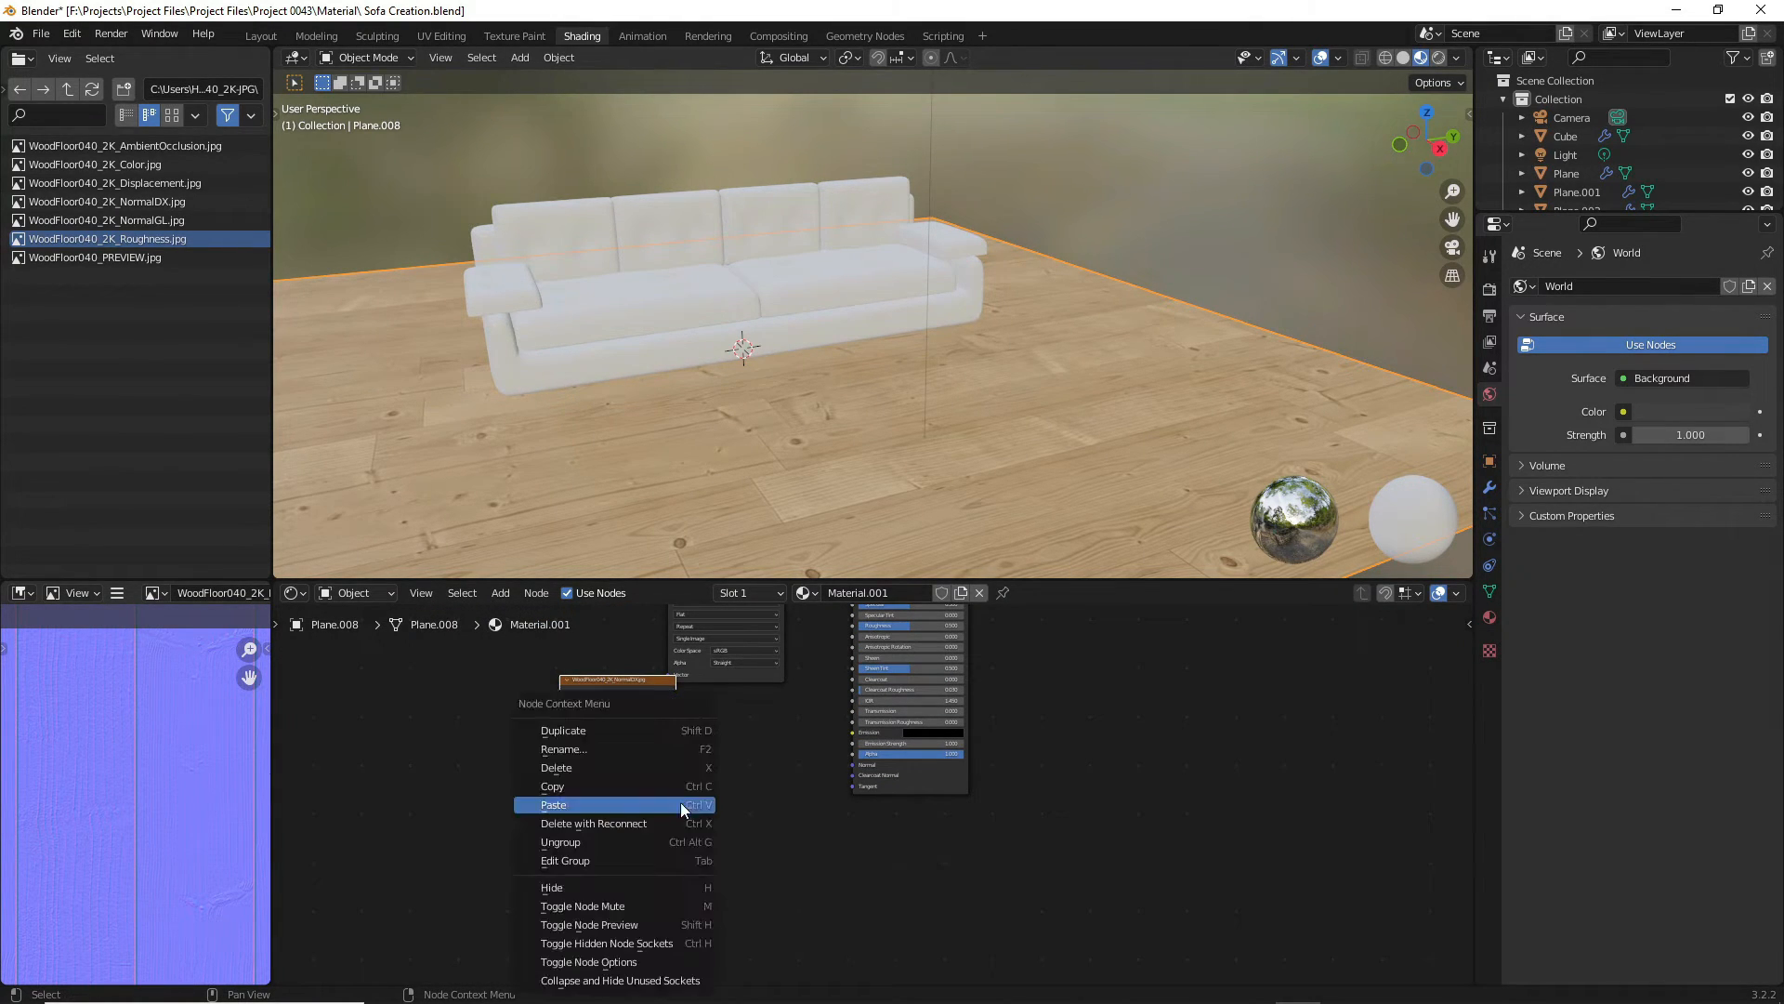
click(680, 805)
- Add a Normal Map node between the NormalDX texture and the Principled BSDF
key(shift+a)
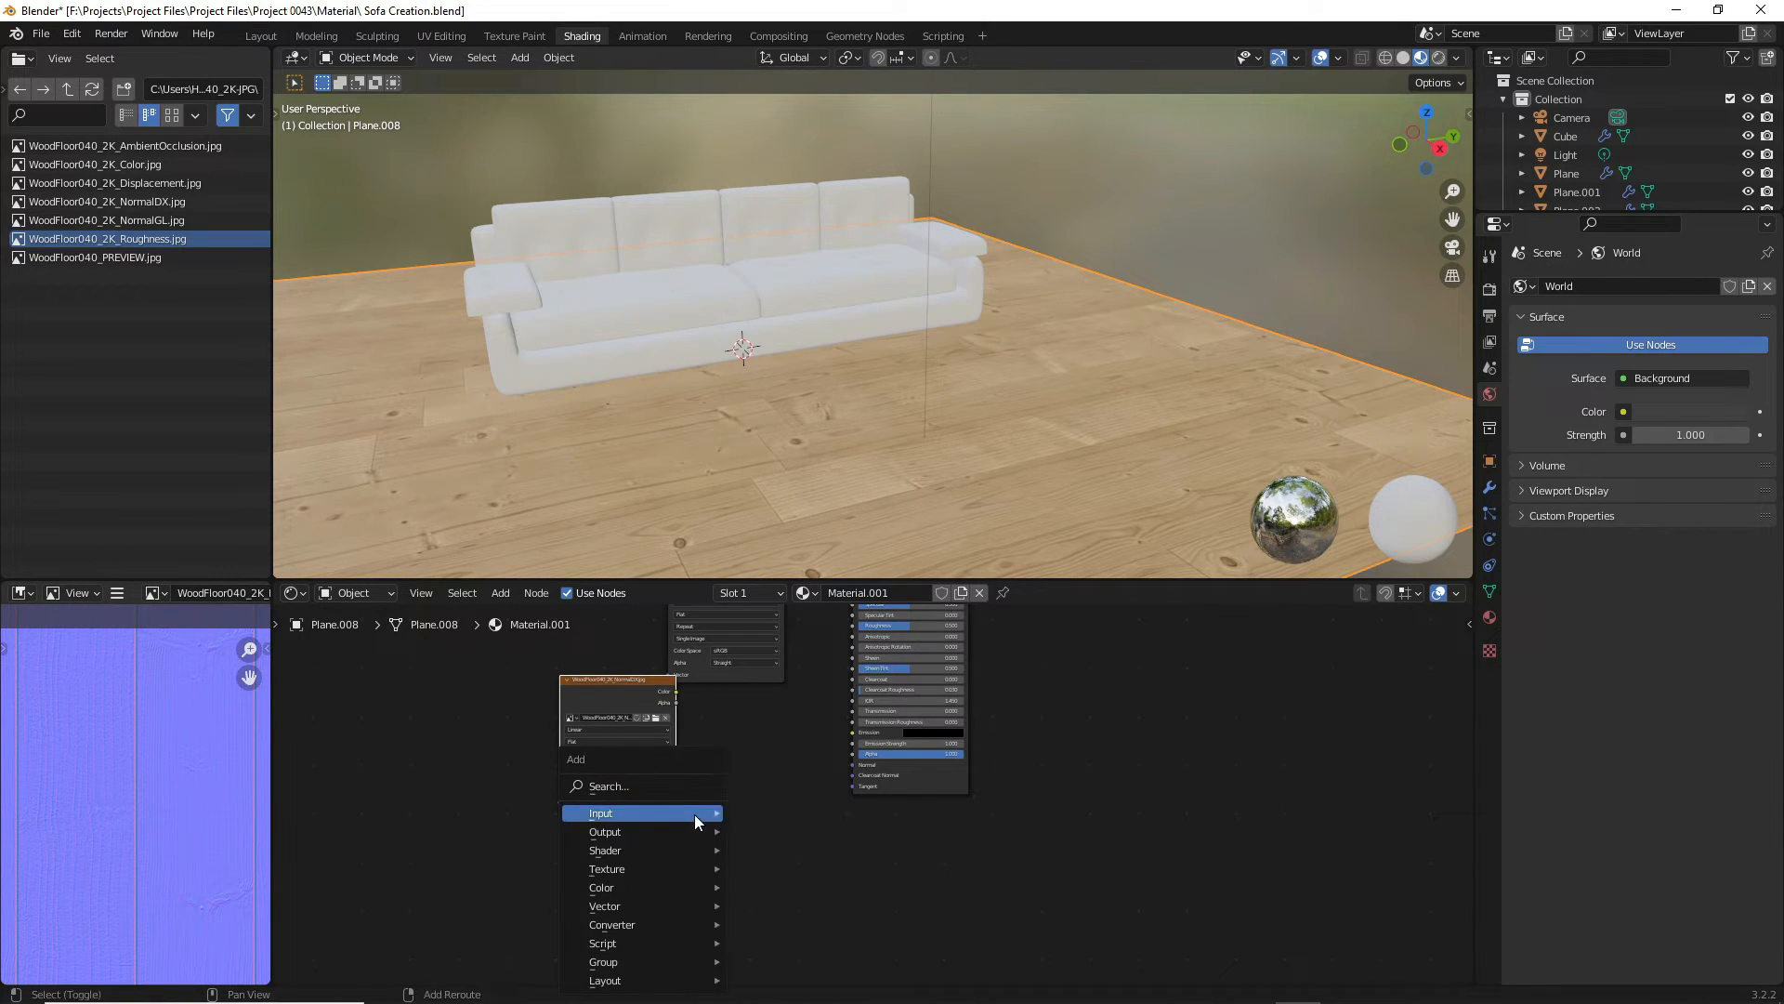
mouse_move(717, 914)
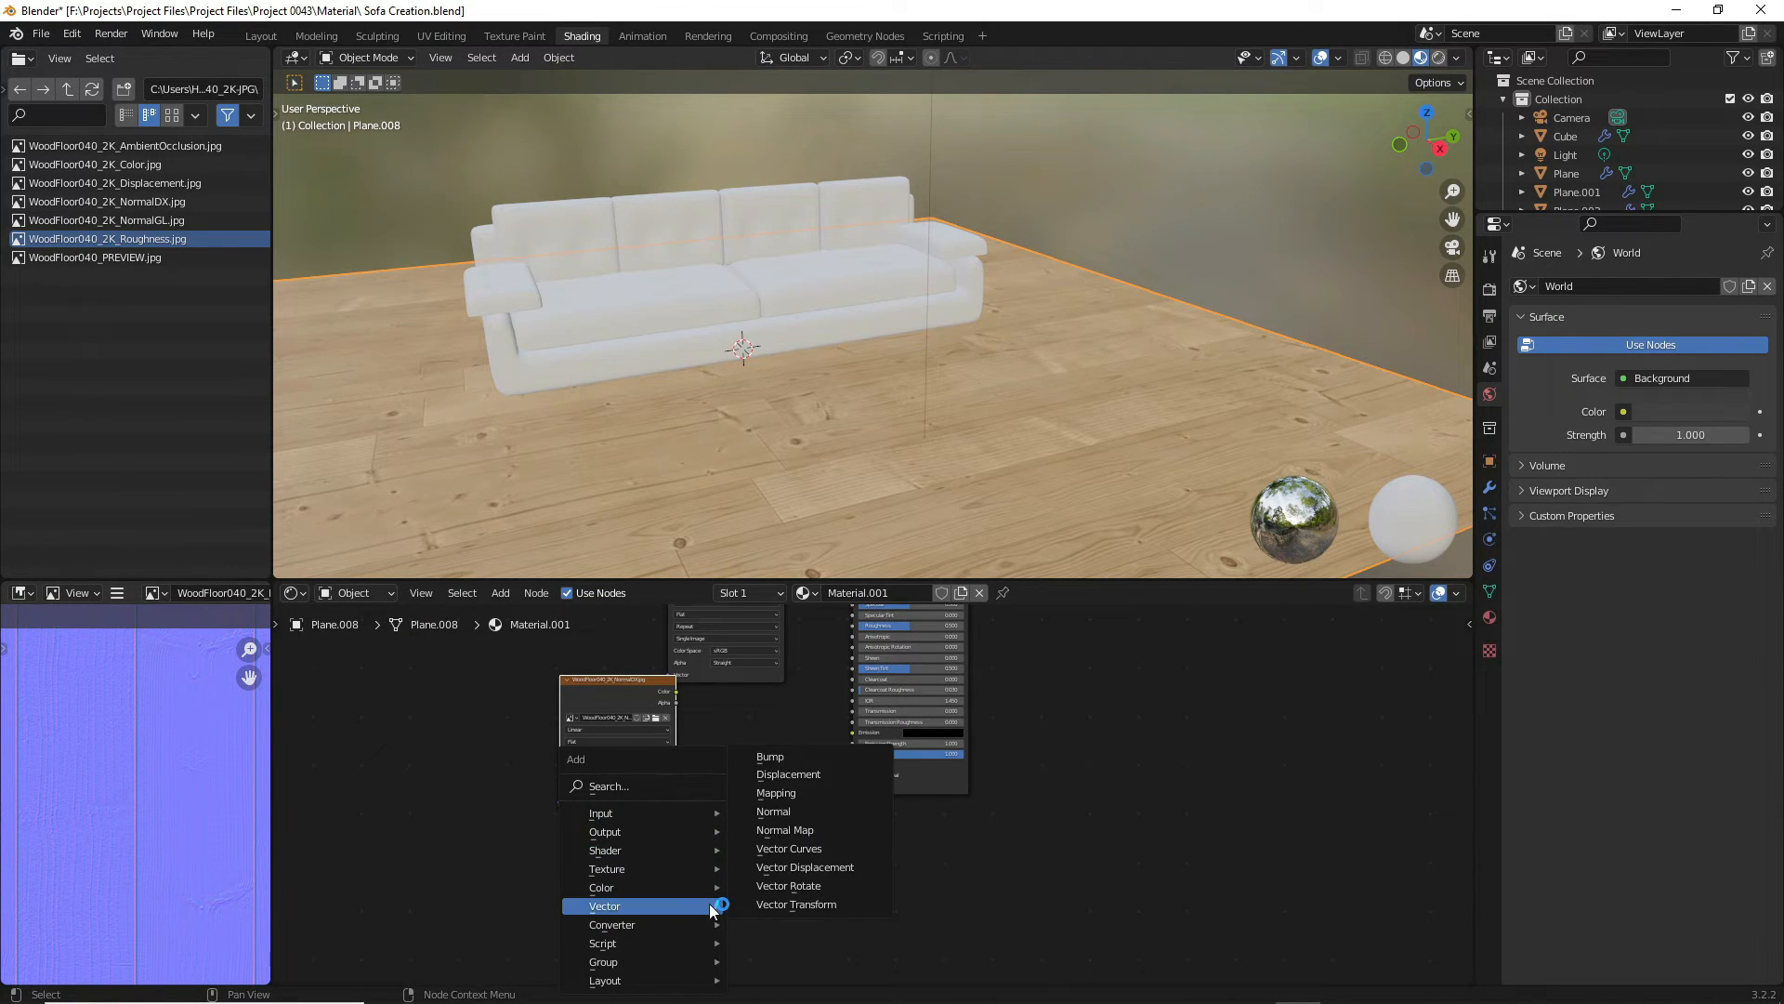
click(799, 852)
click(715, 762)
- Connect the NormalDX texture's color through the Normal Map node to the Normal input of the Principled BSDF
scroll(716, 772, up, 3)
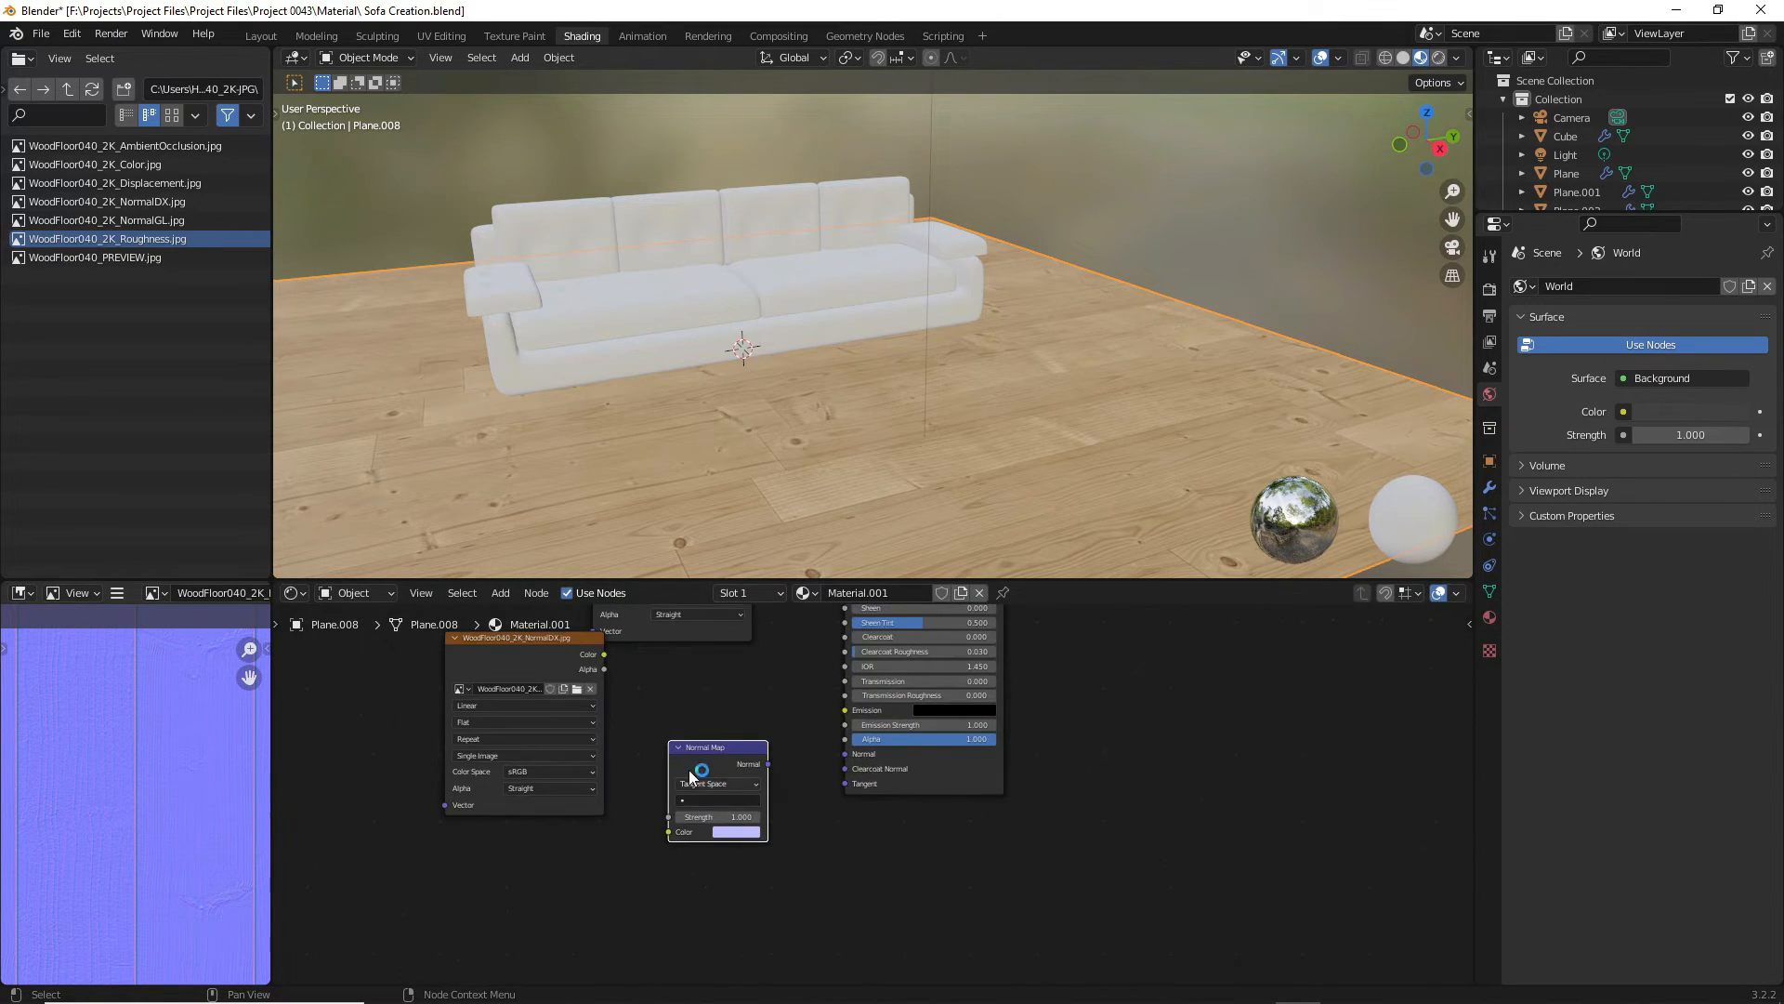
drag(629, 677, 705, 883)
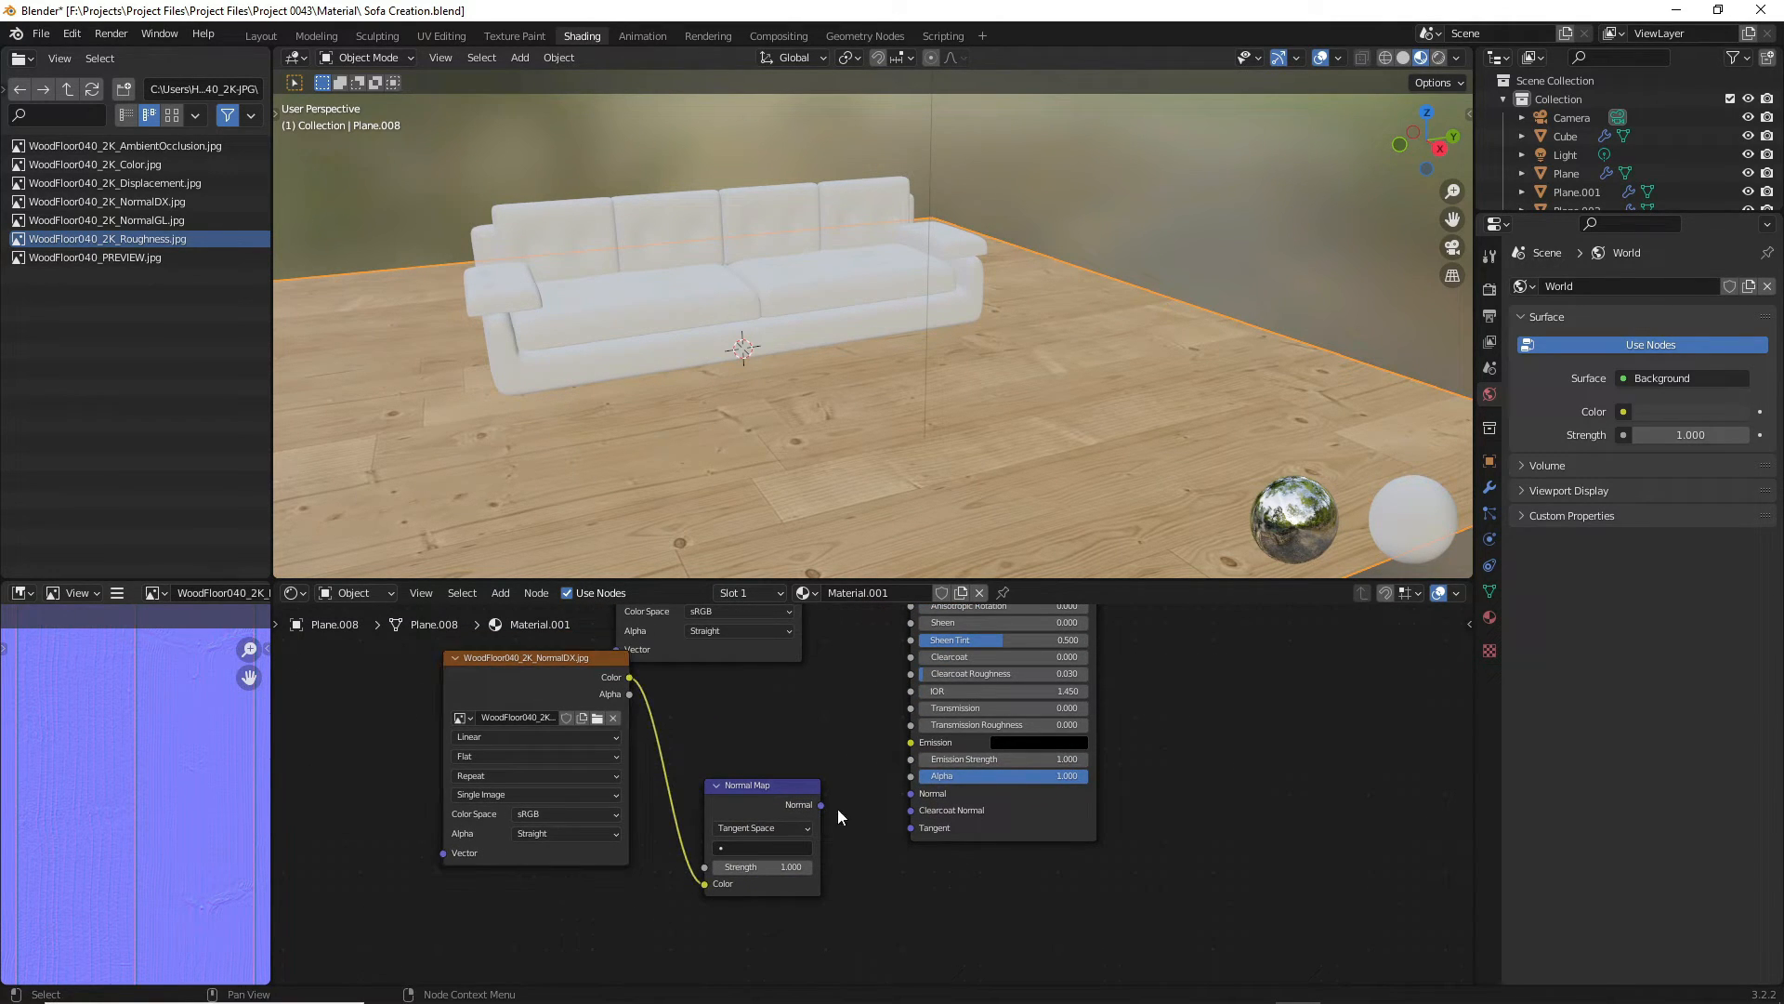
drag(901, 797, 905, 794)
- Move the NormalDX texture node farther down to free space below the Color texture node
scroll(873, 859, down, 3)
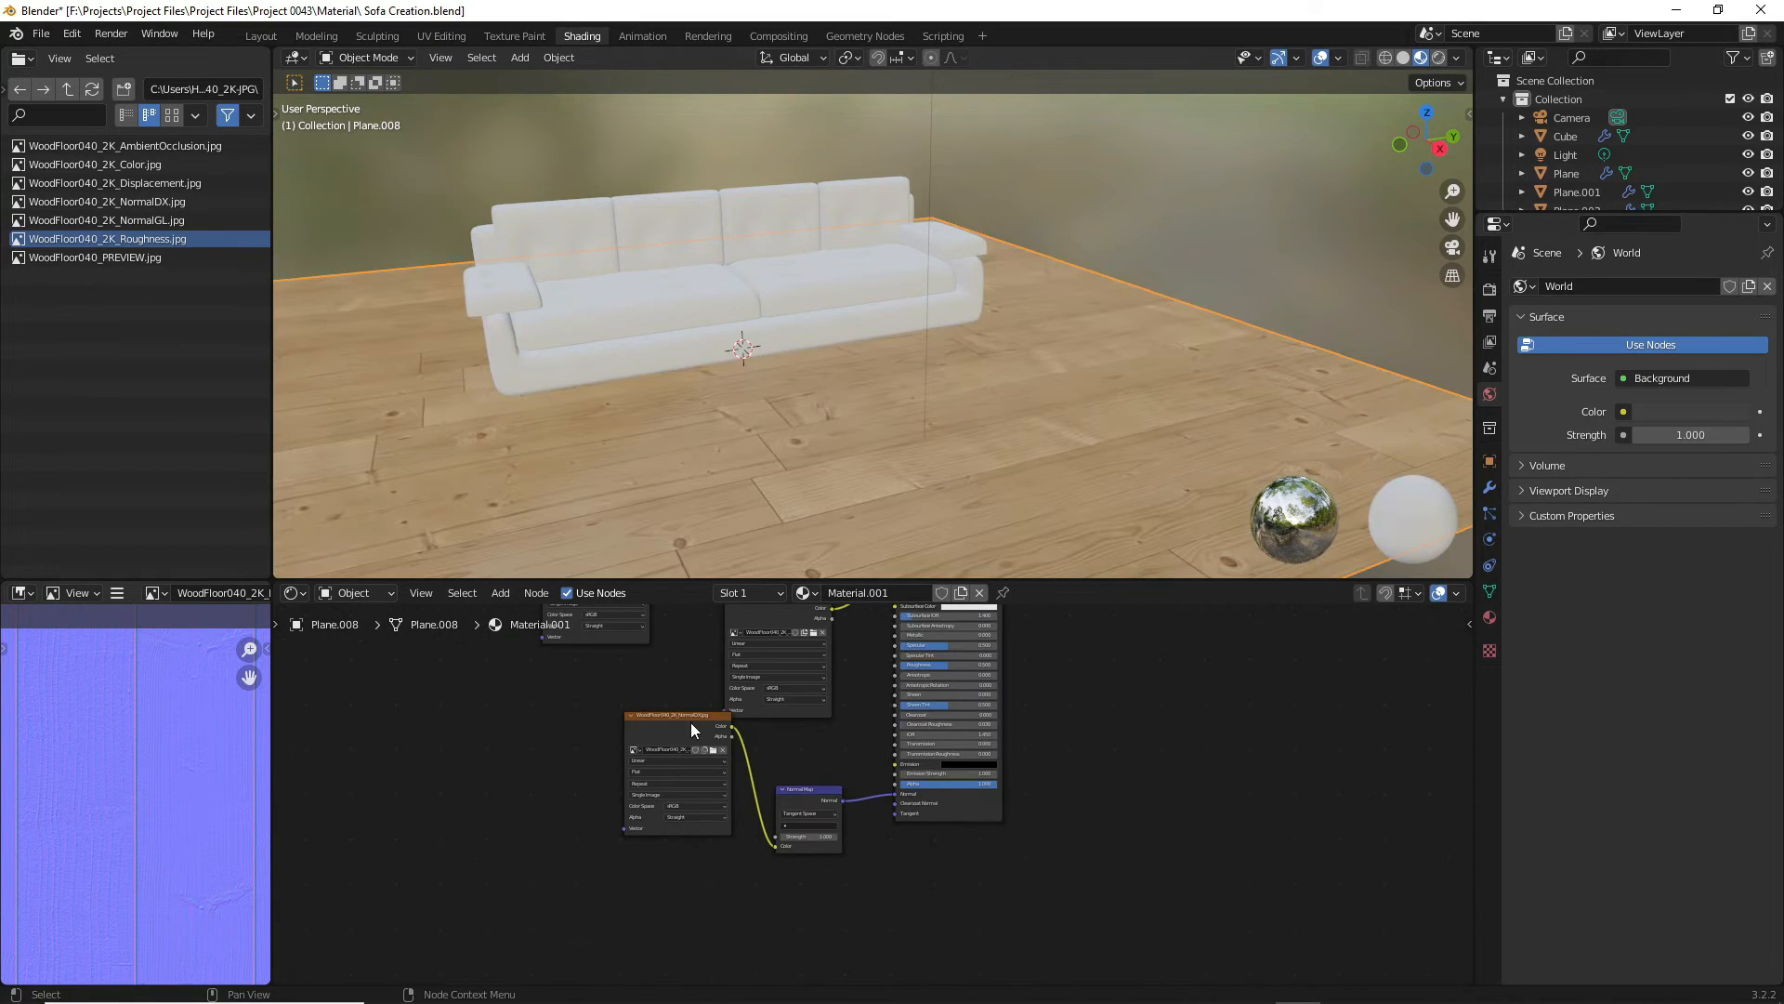
drag(701, 715, 701, 894)
scroll(711, 864, down, 5)
middle_drag(728, 827, 777, 932)
scroll(861, 775, up, 5)
scroll(860, 775, up, 3)
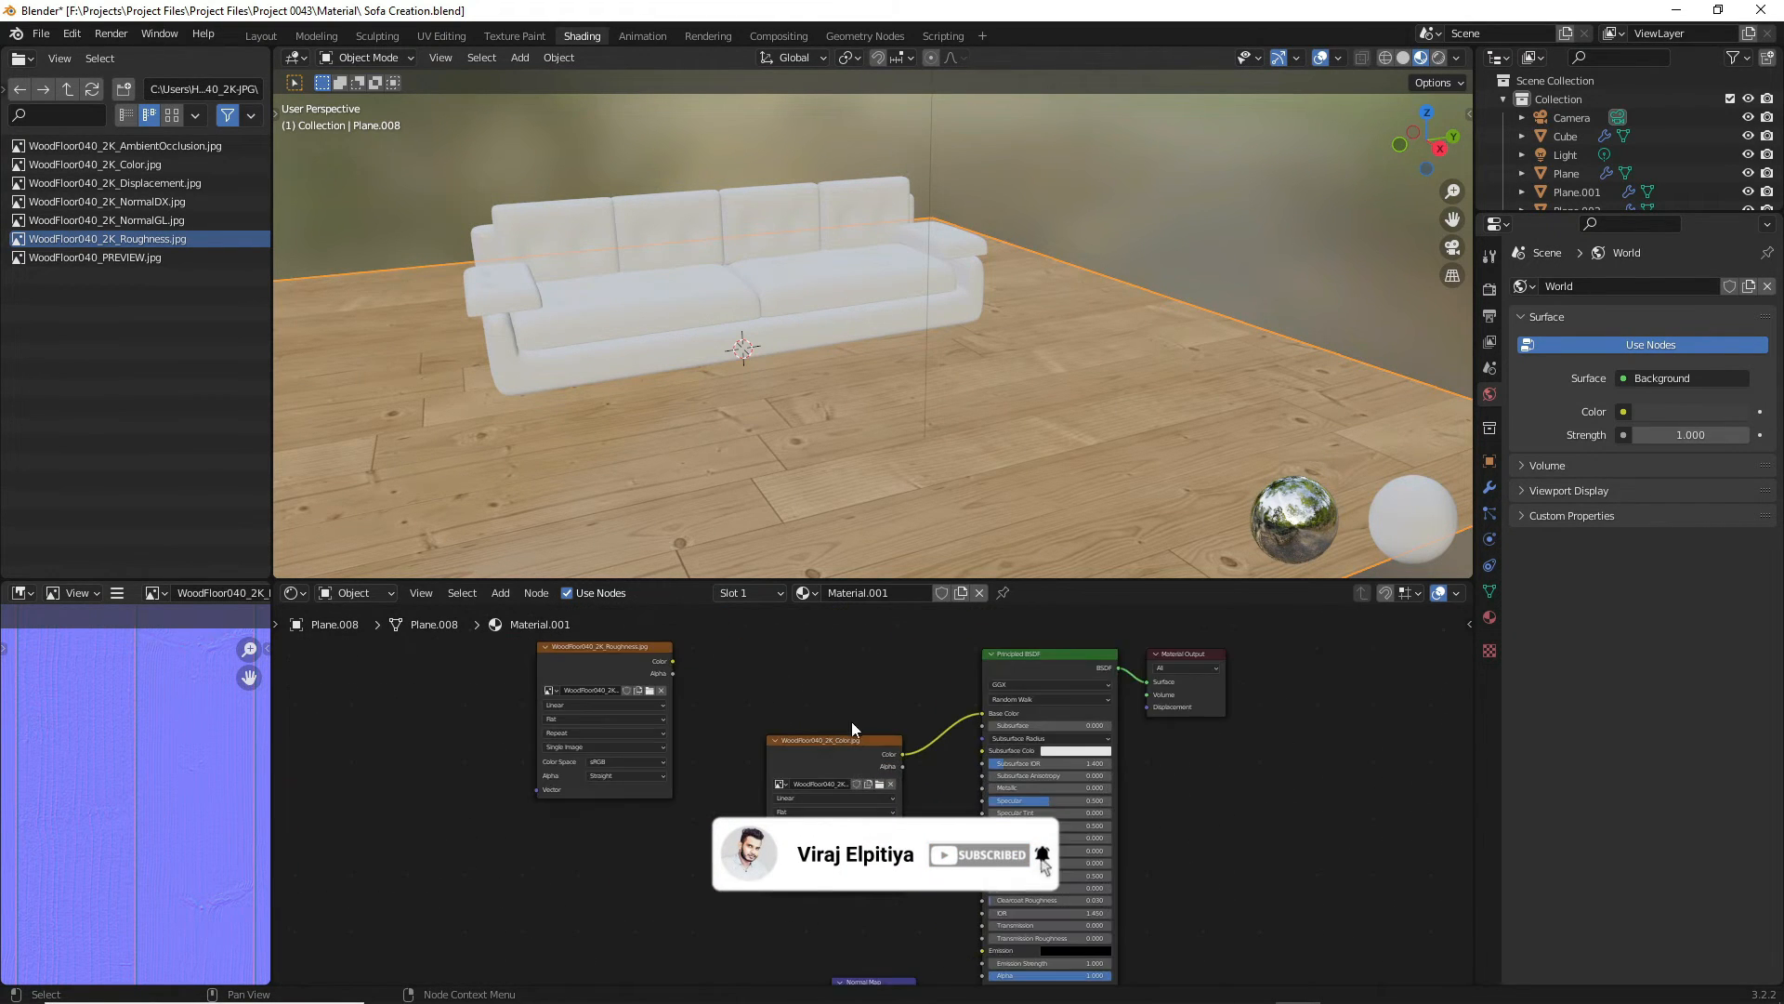
- Connect the Roughness texture's color through a new Invert node to the Principled BSDF's Roughness input
drag(856, 740, 861, 624)
drag(643, 755, 983, 822)
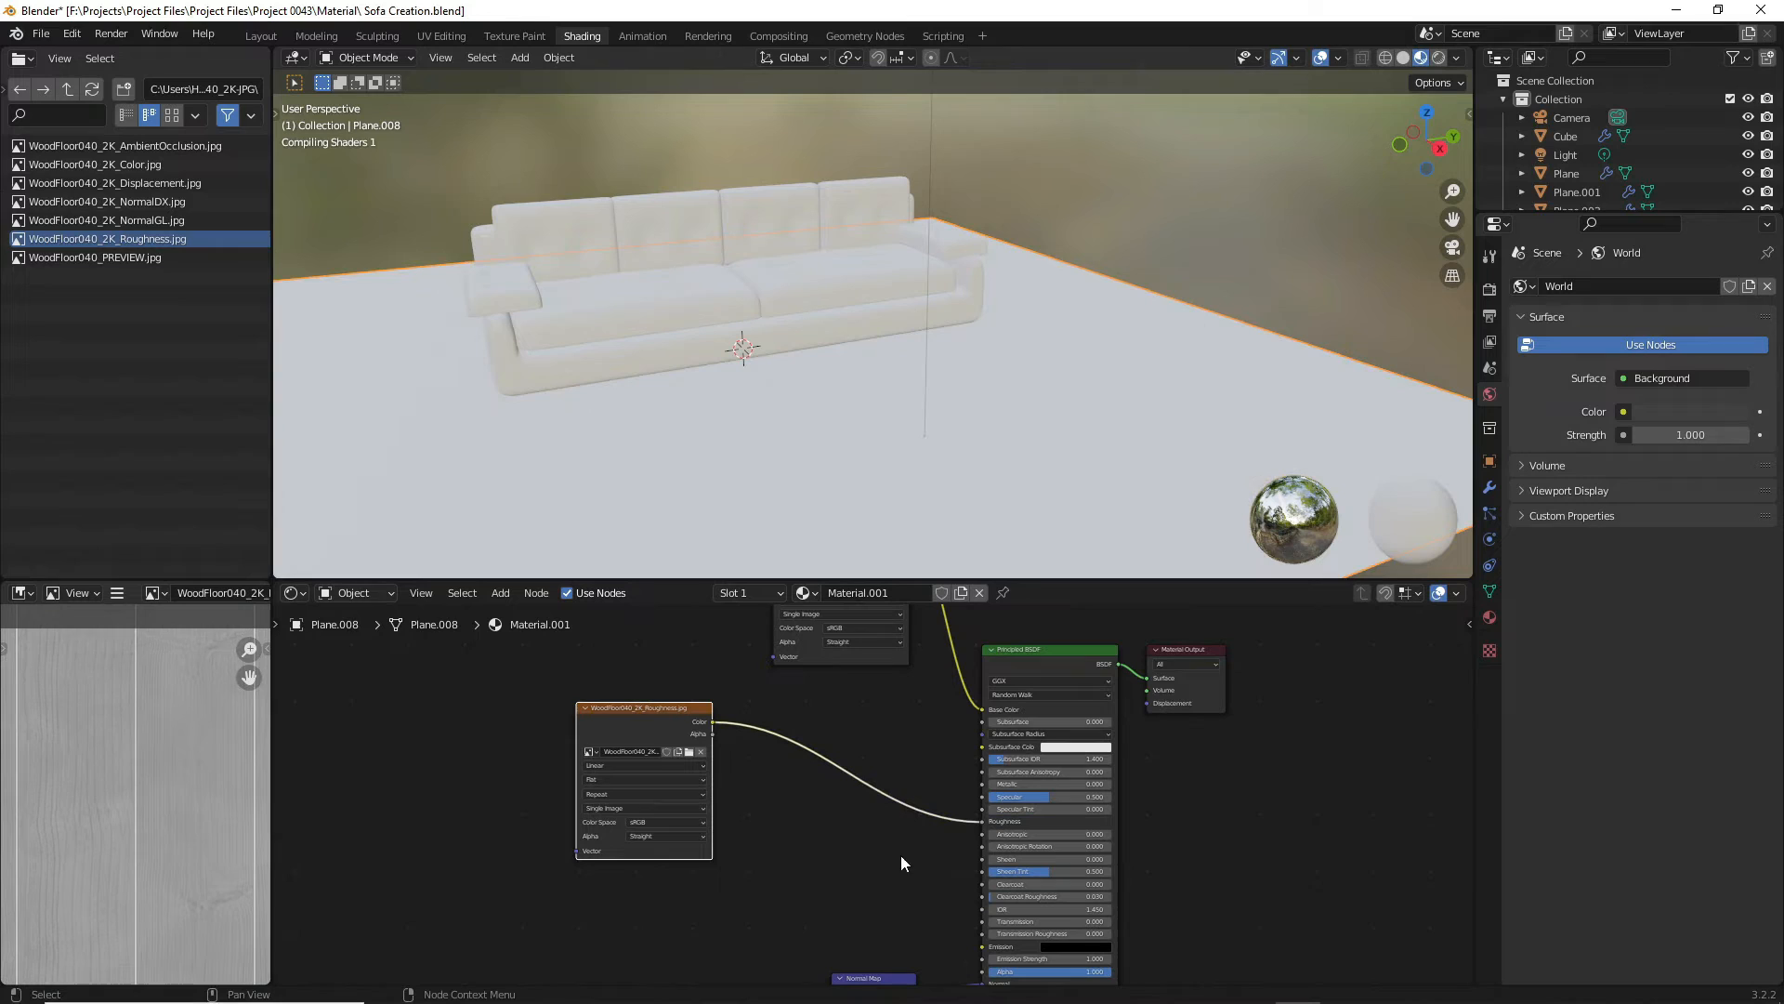
right_click(840, 827)
key(shift+a)
mouse_move(830, 834)
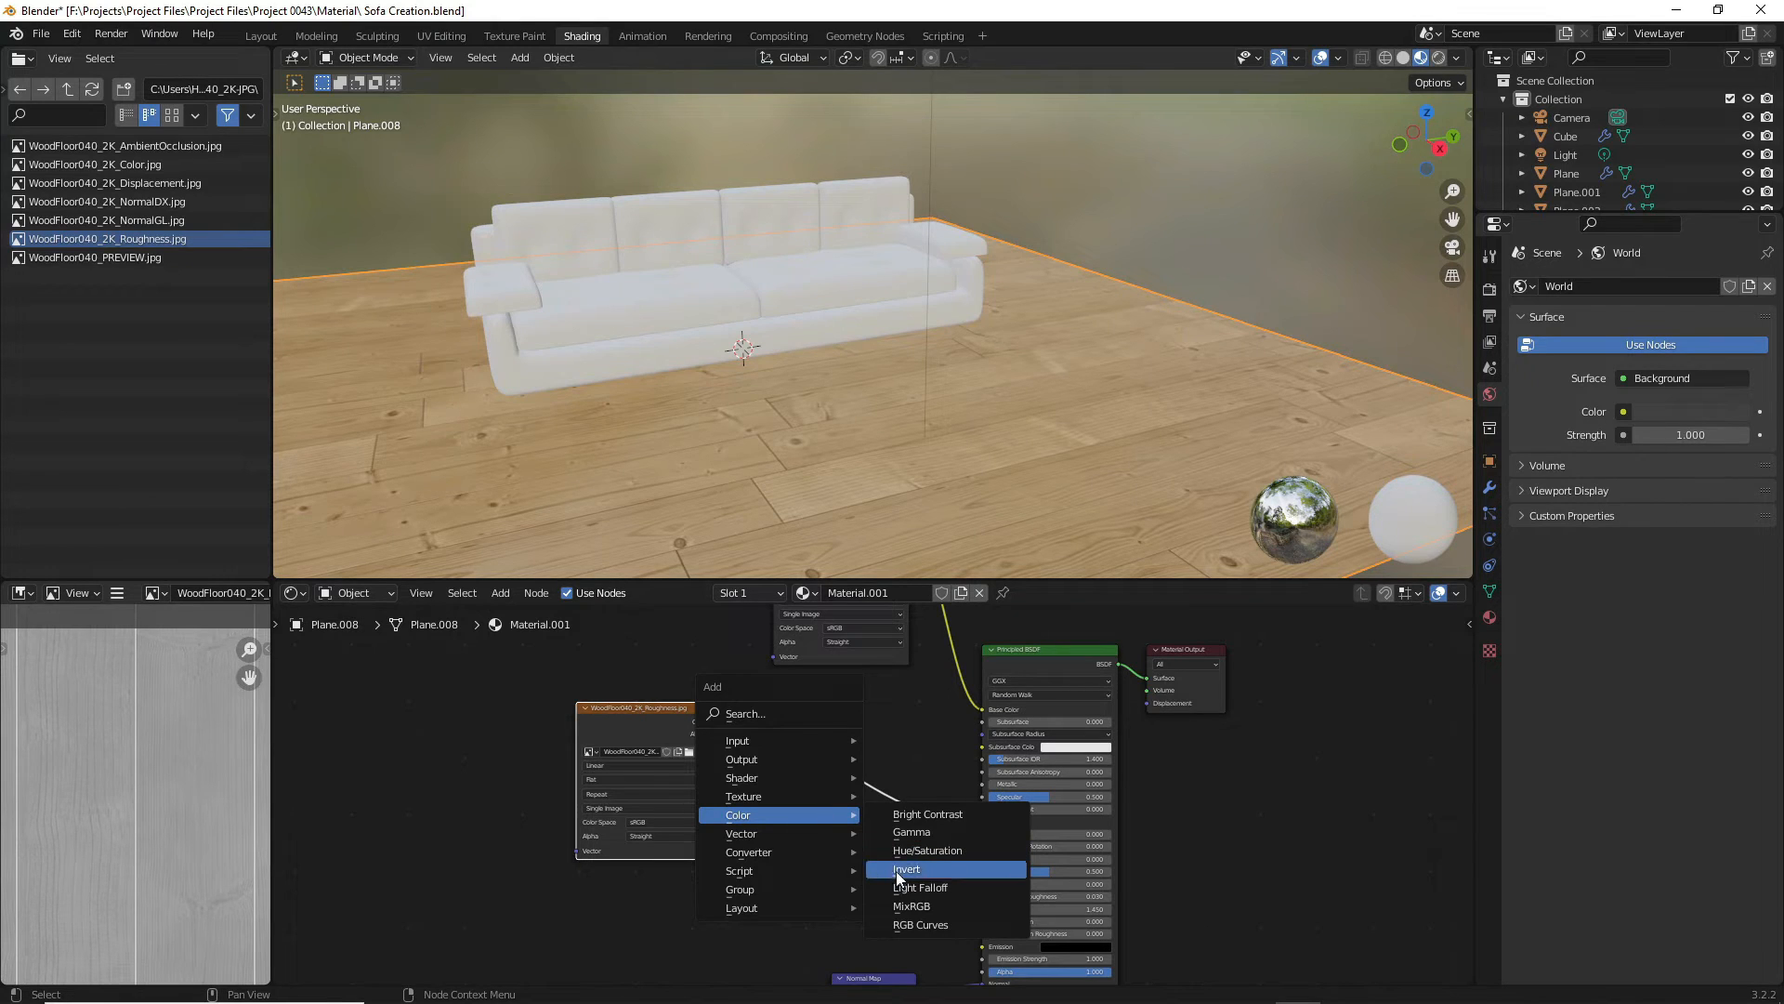
click(906, 869)
click(820, 772)
scroll(852, 863, up, 3)
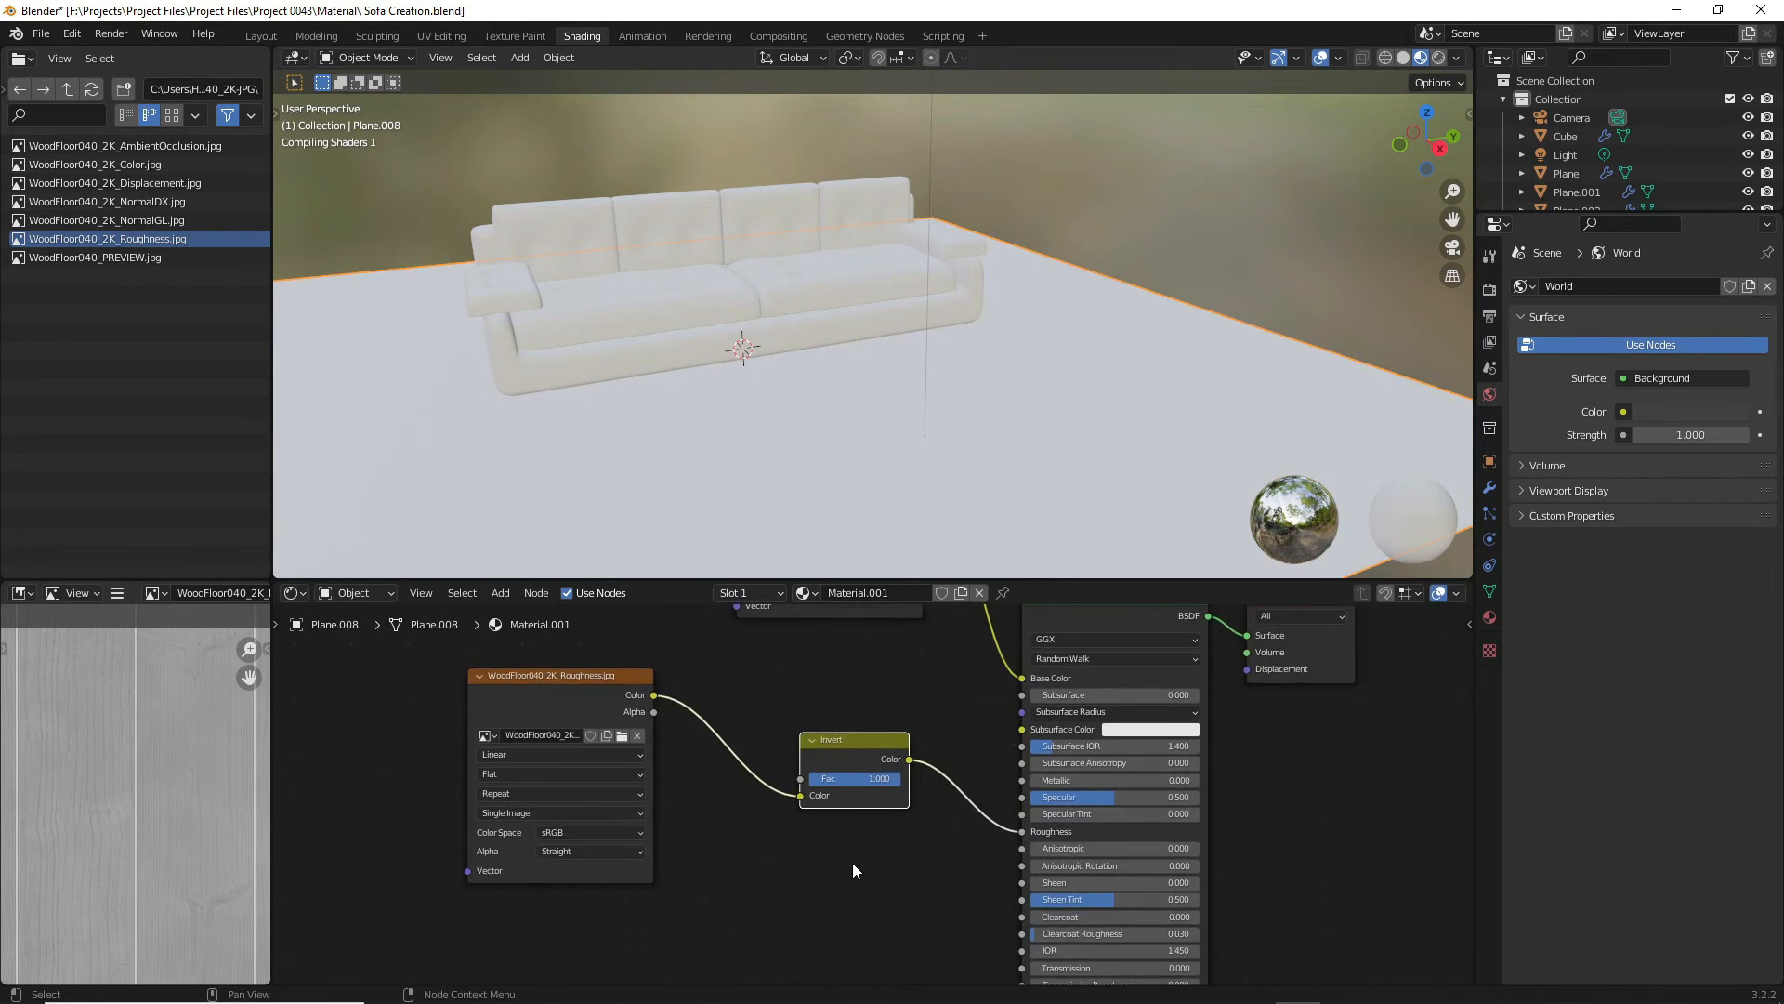
middle_drag(1283, 359, 953, 390)
scroll(952, 389, up, 1)
scroll(465, 647, down, 2)
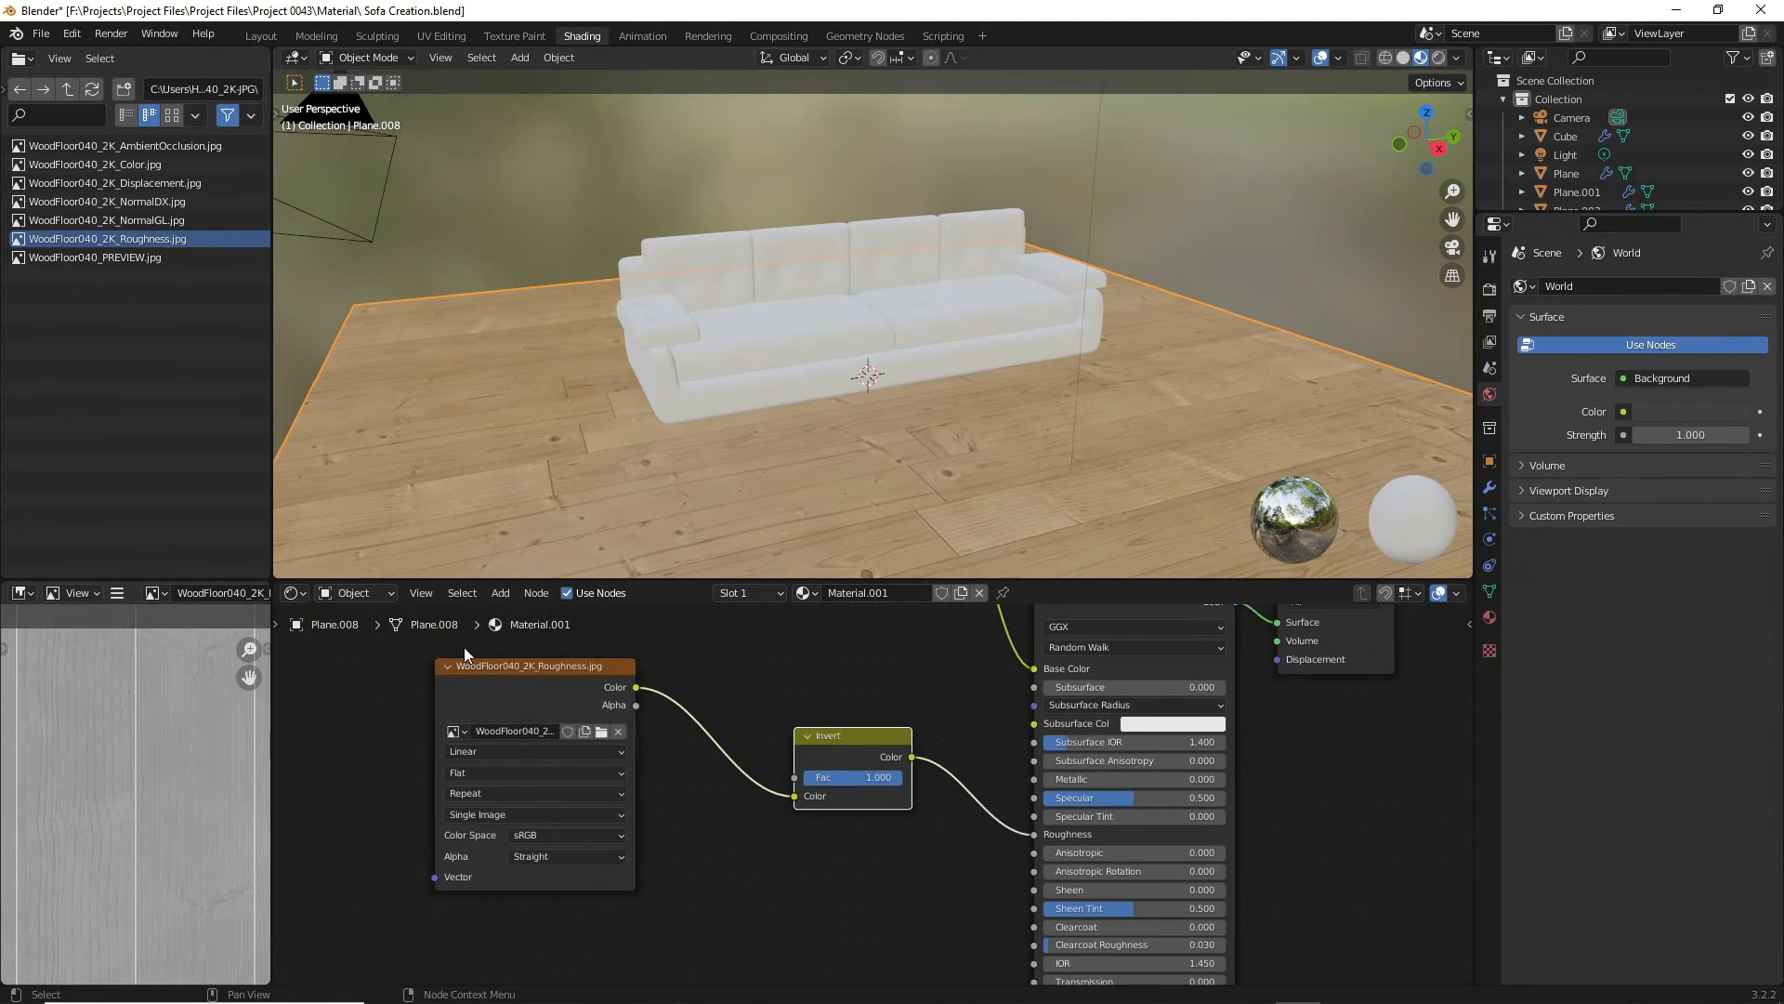
- Add Mapping and Texture Coordinate nodes to the Color texture node's vector input
scroll(810, 675, down, 2)
middle_drag(810, 674, 822, 807)
click(834, 715)
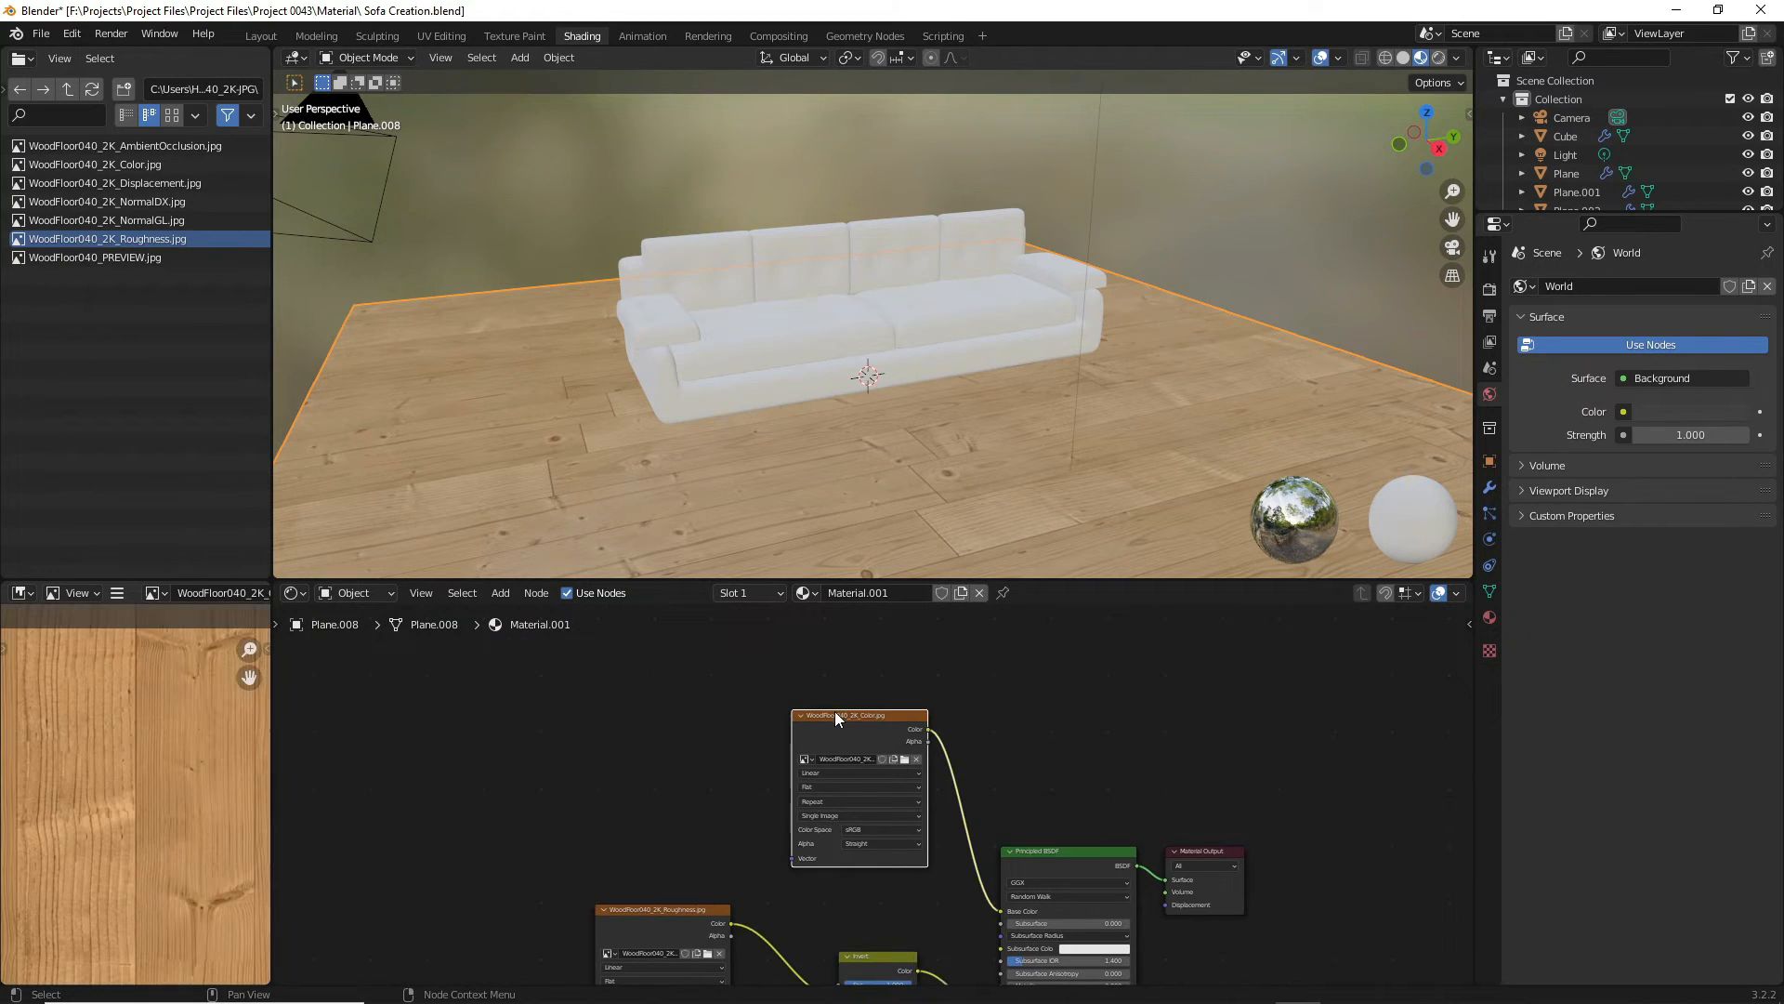
key(ctrl+t)
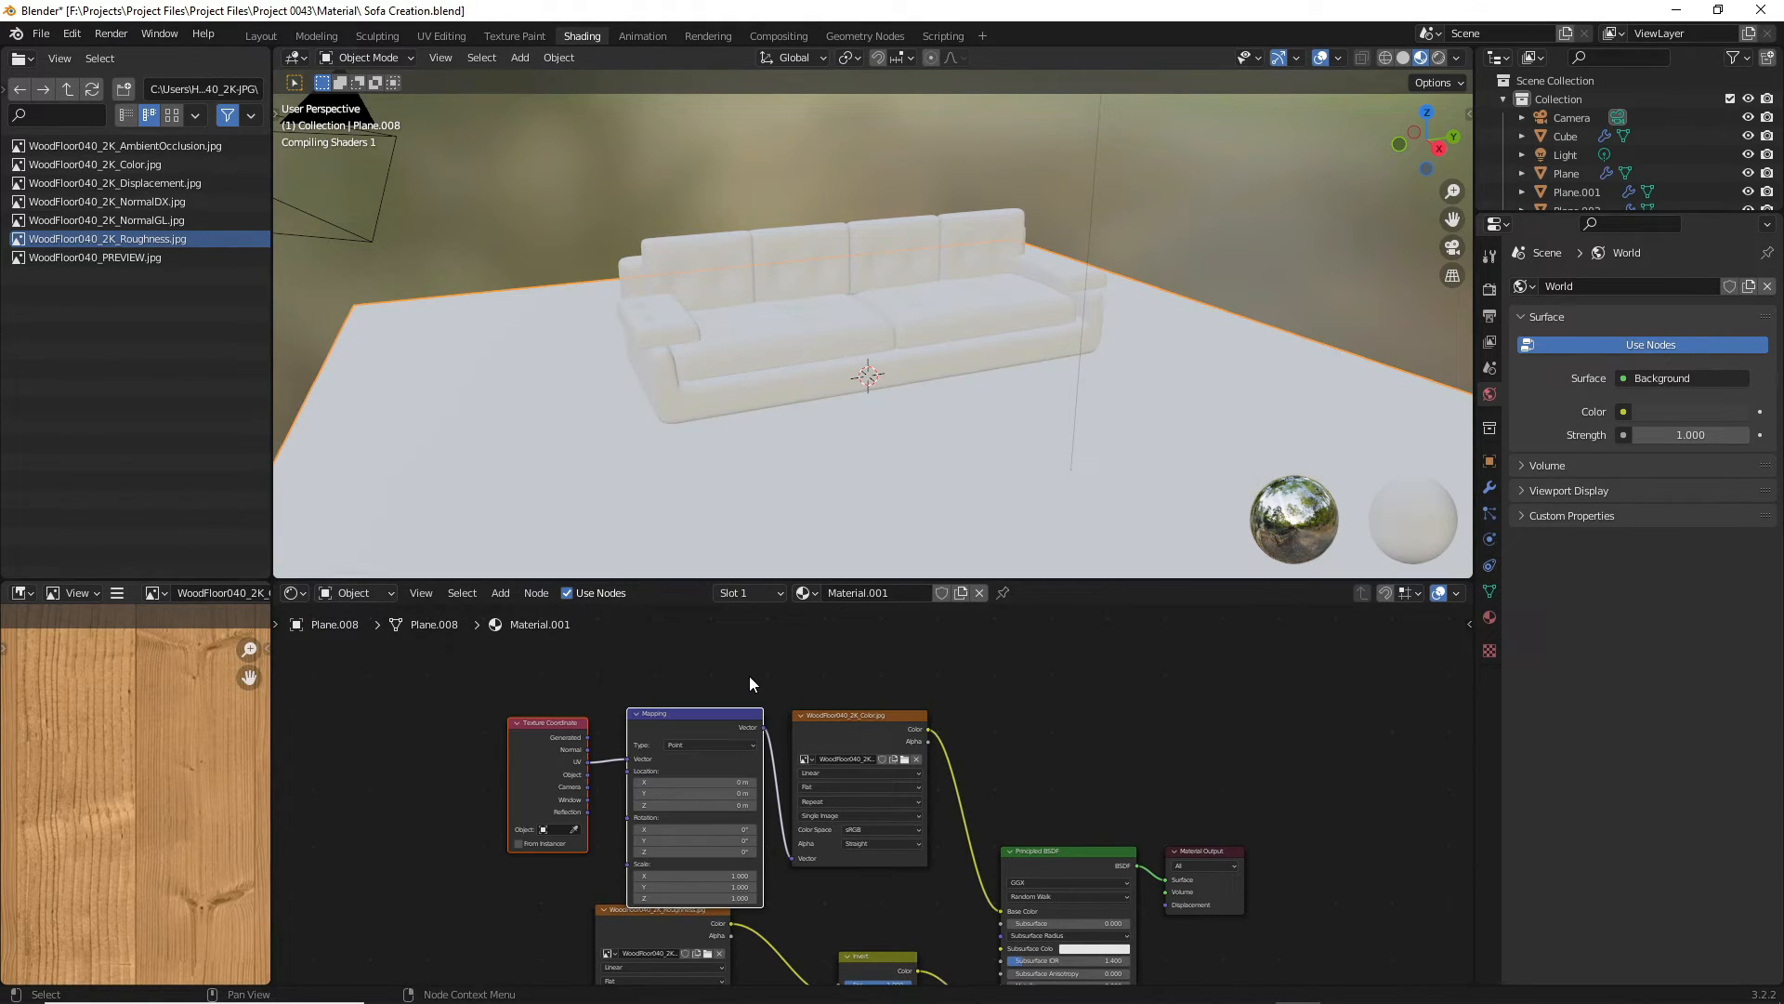
- Try rescaling the wood texture with Mapping scale values of X -1.2, Y -12.8 and Z 16.7
scroll(651, 848, up, 3)
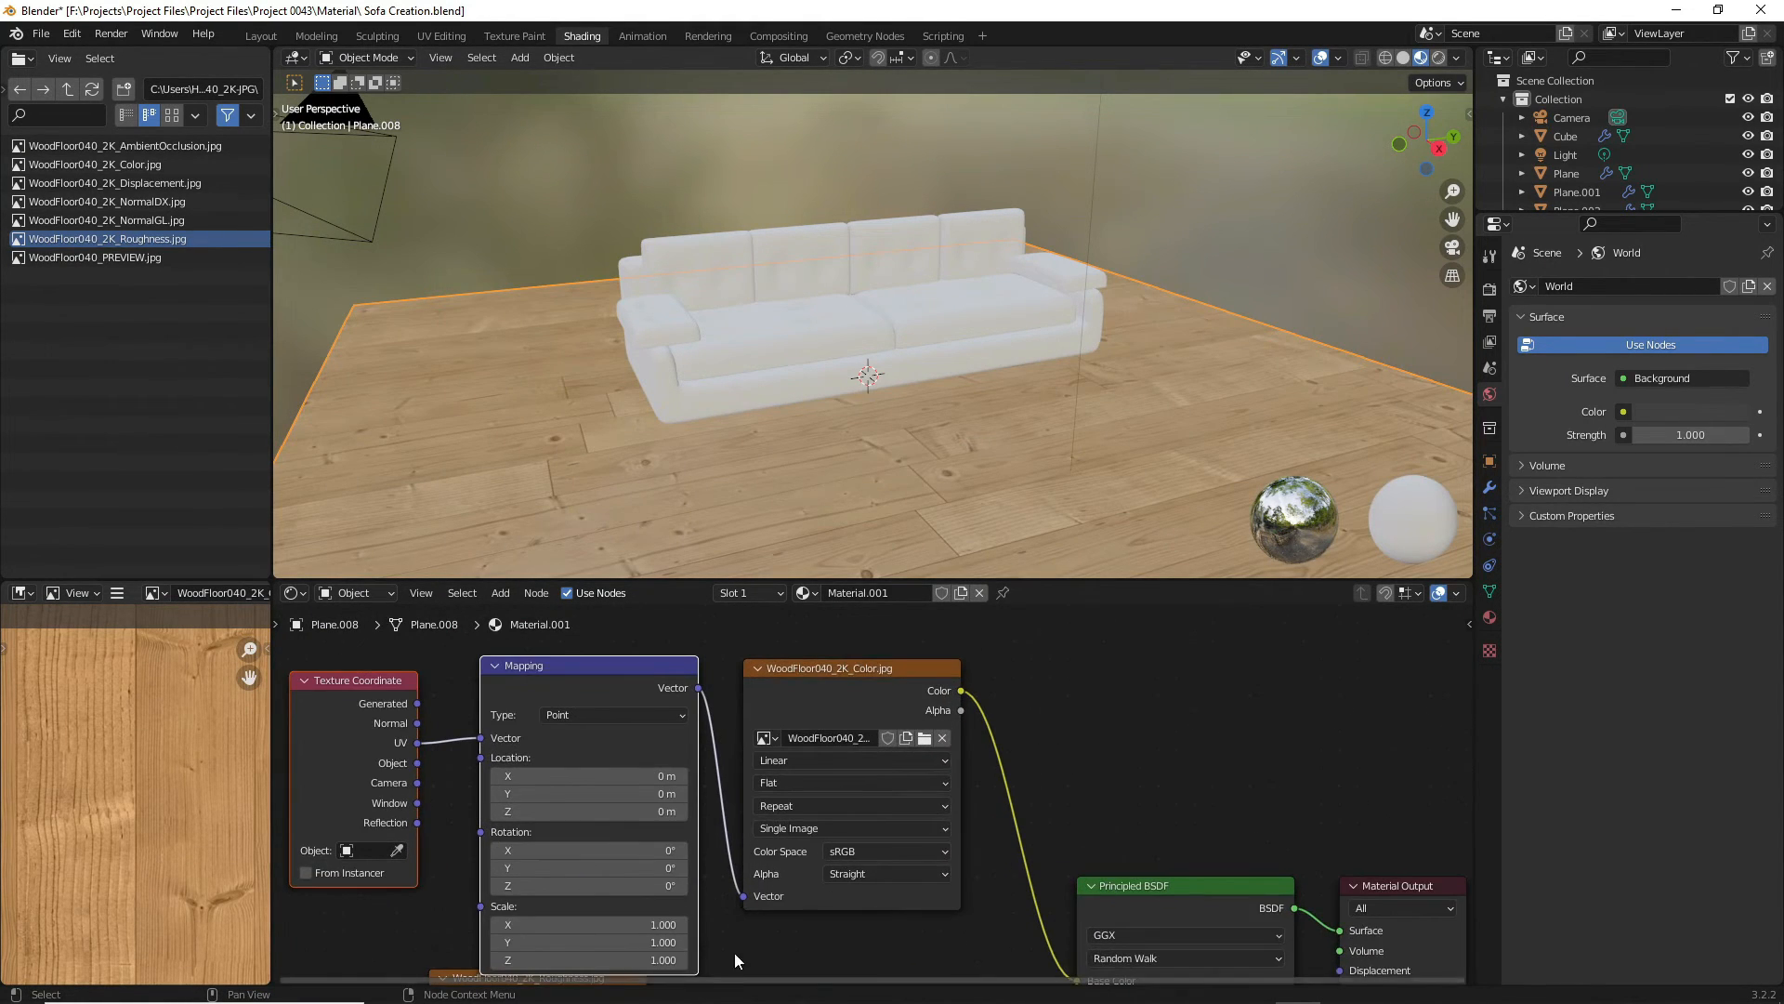
click(693, 862)
text(0.3)
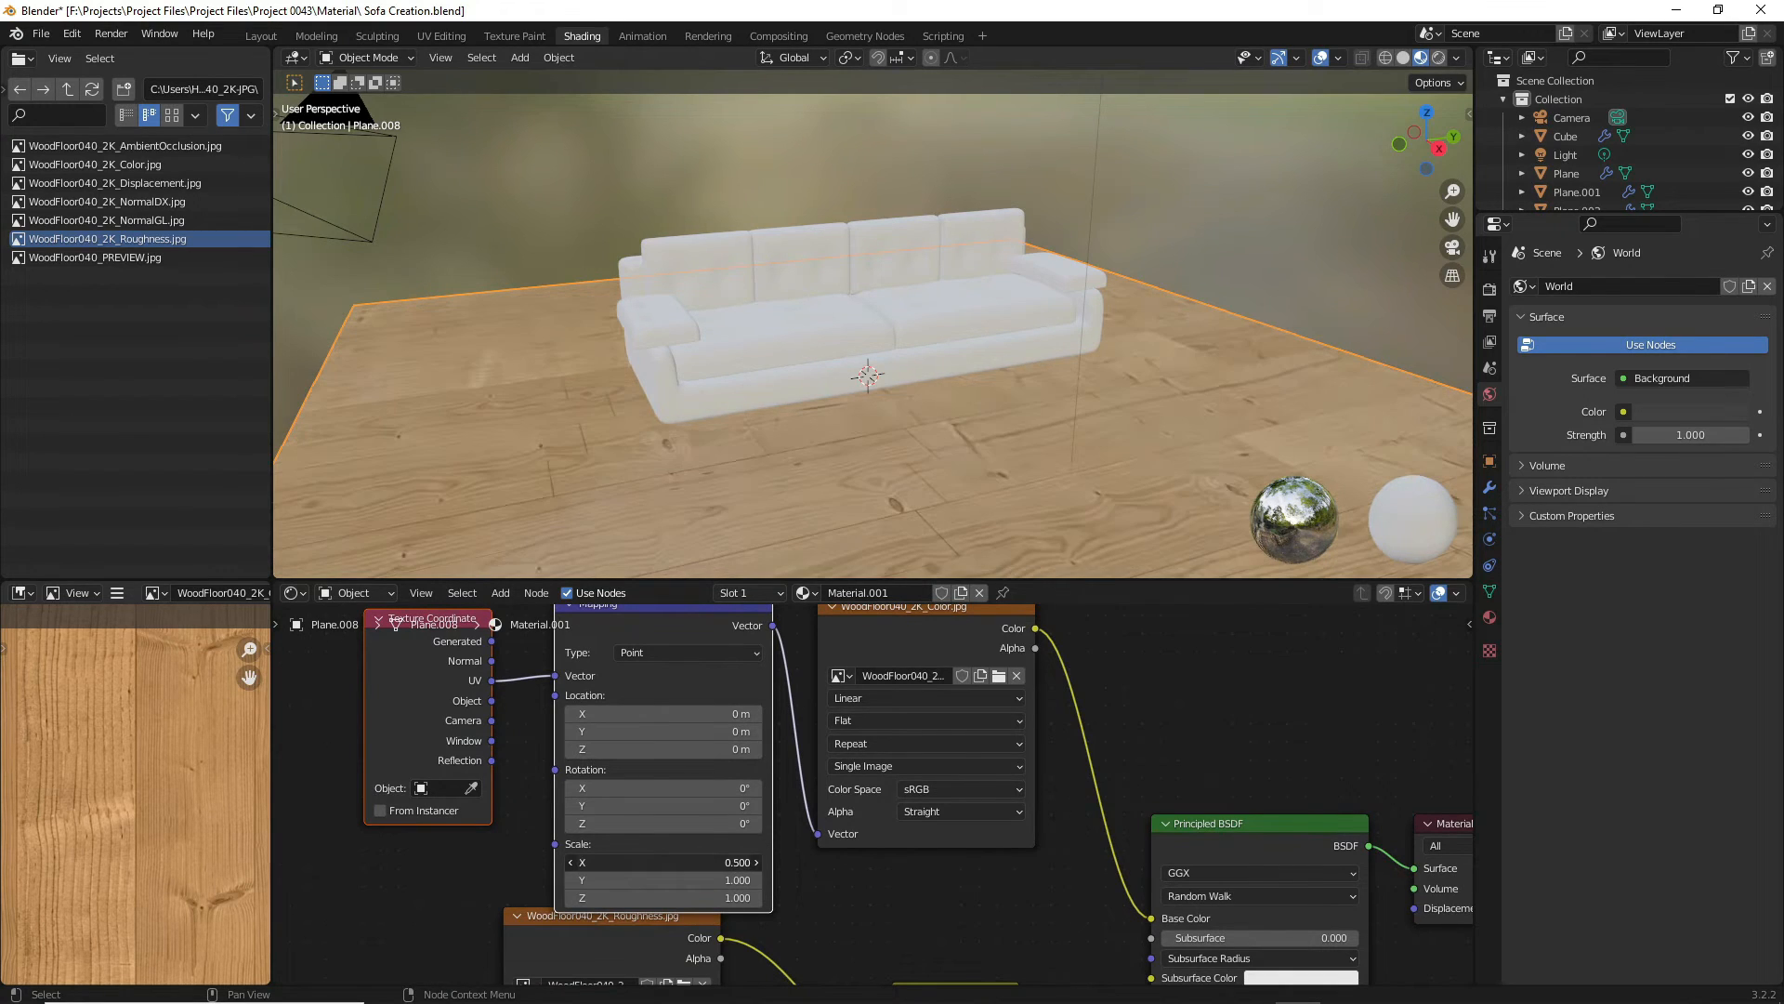
key(Return)
drag(737, 880, 629, 863)
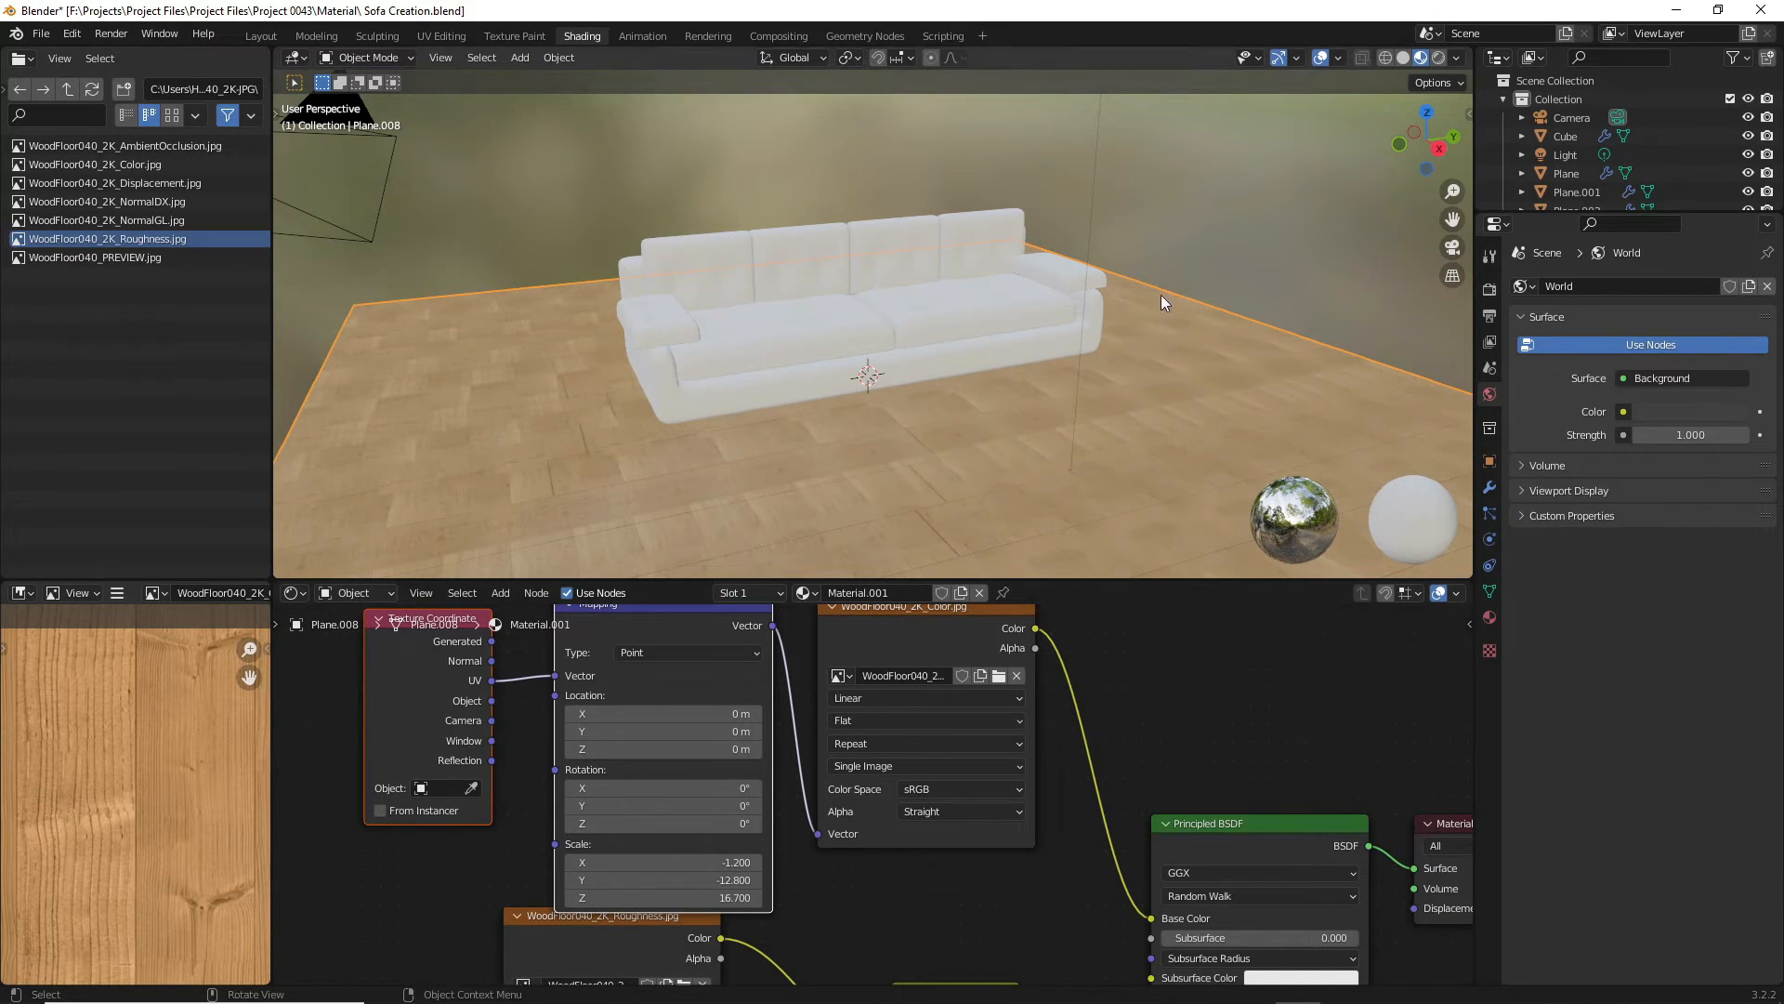
scroll(818, 316, down, 5)
middle_drag(756, 316, 744, 370)
scroll(883, 368, up, 5)
scroll(814, 494, up, 2)
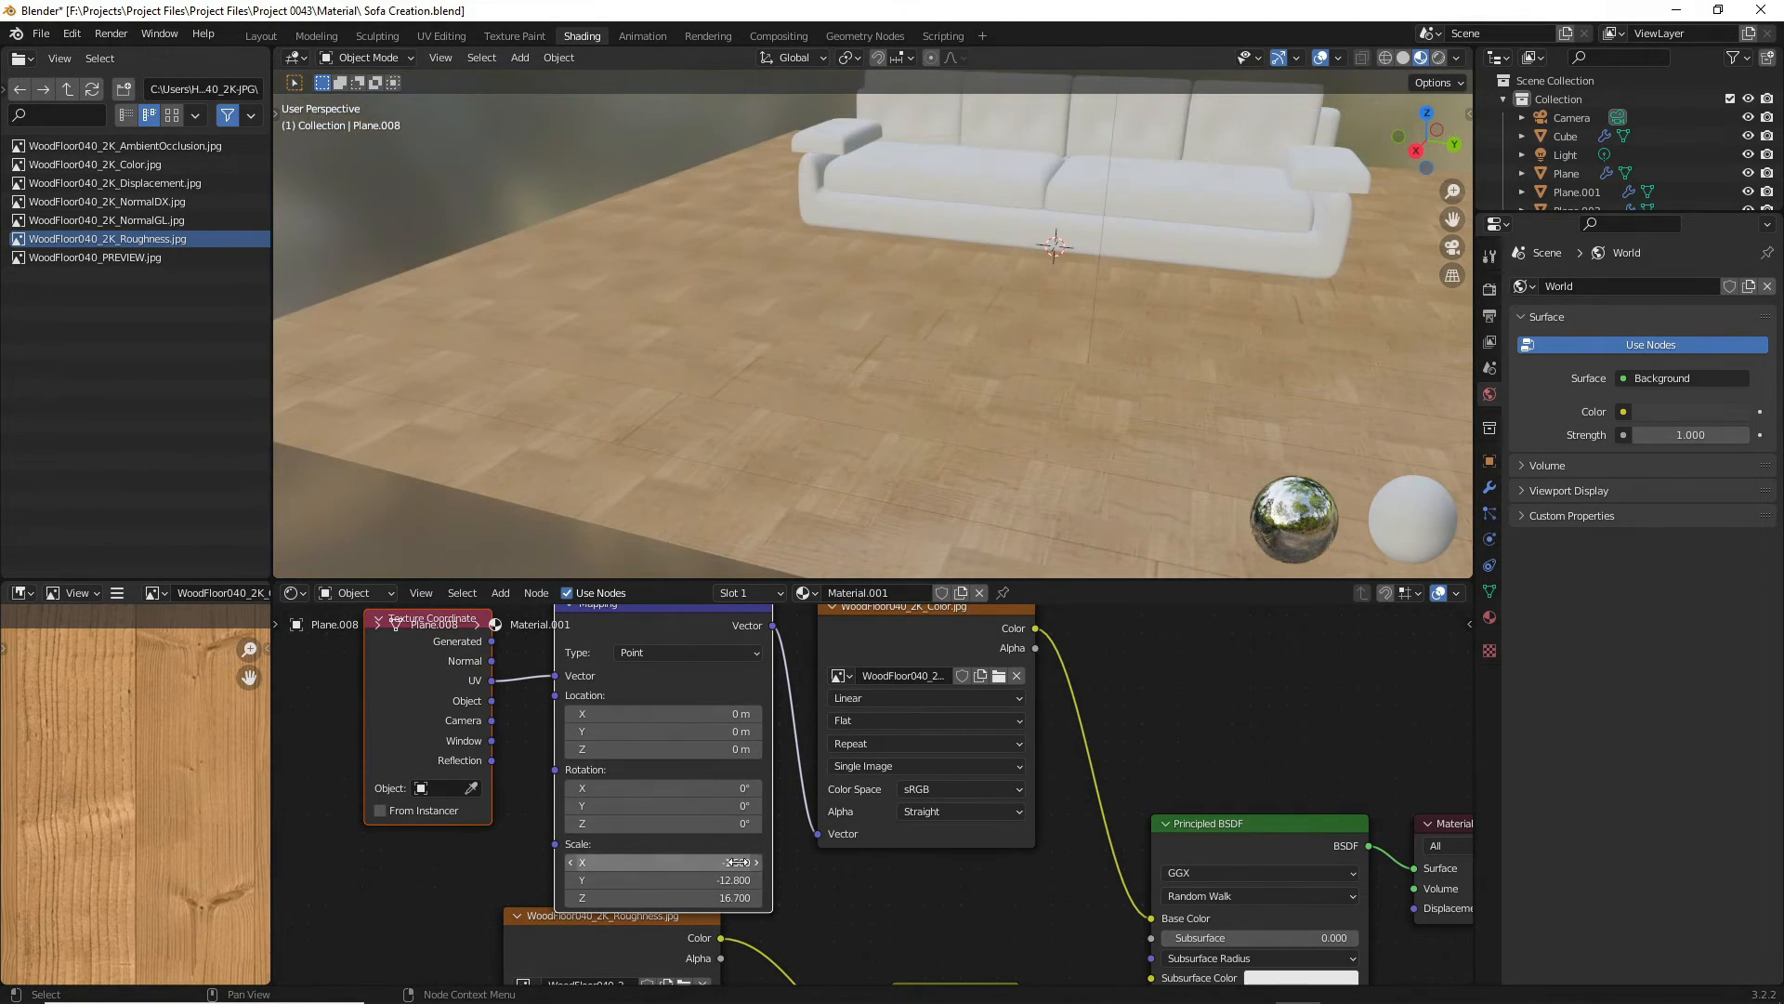
- Reset the Mapping node's X, Y and Z scale to 1
click(737, 862)
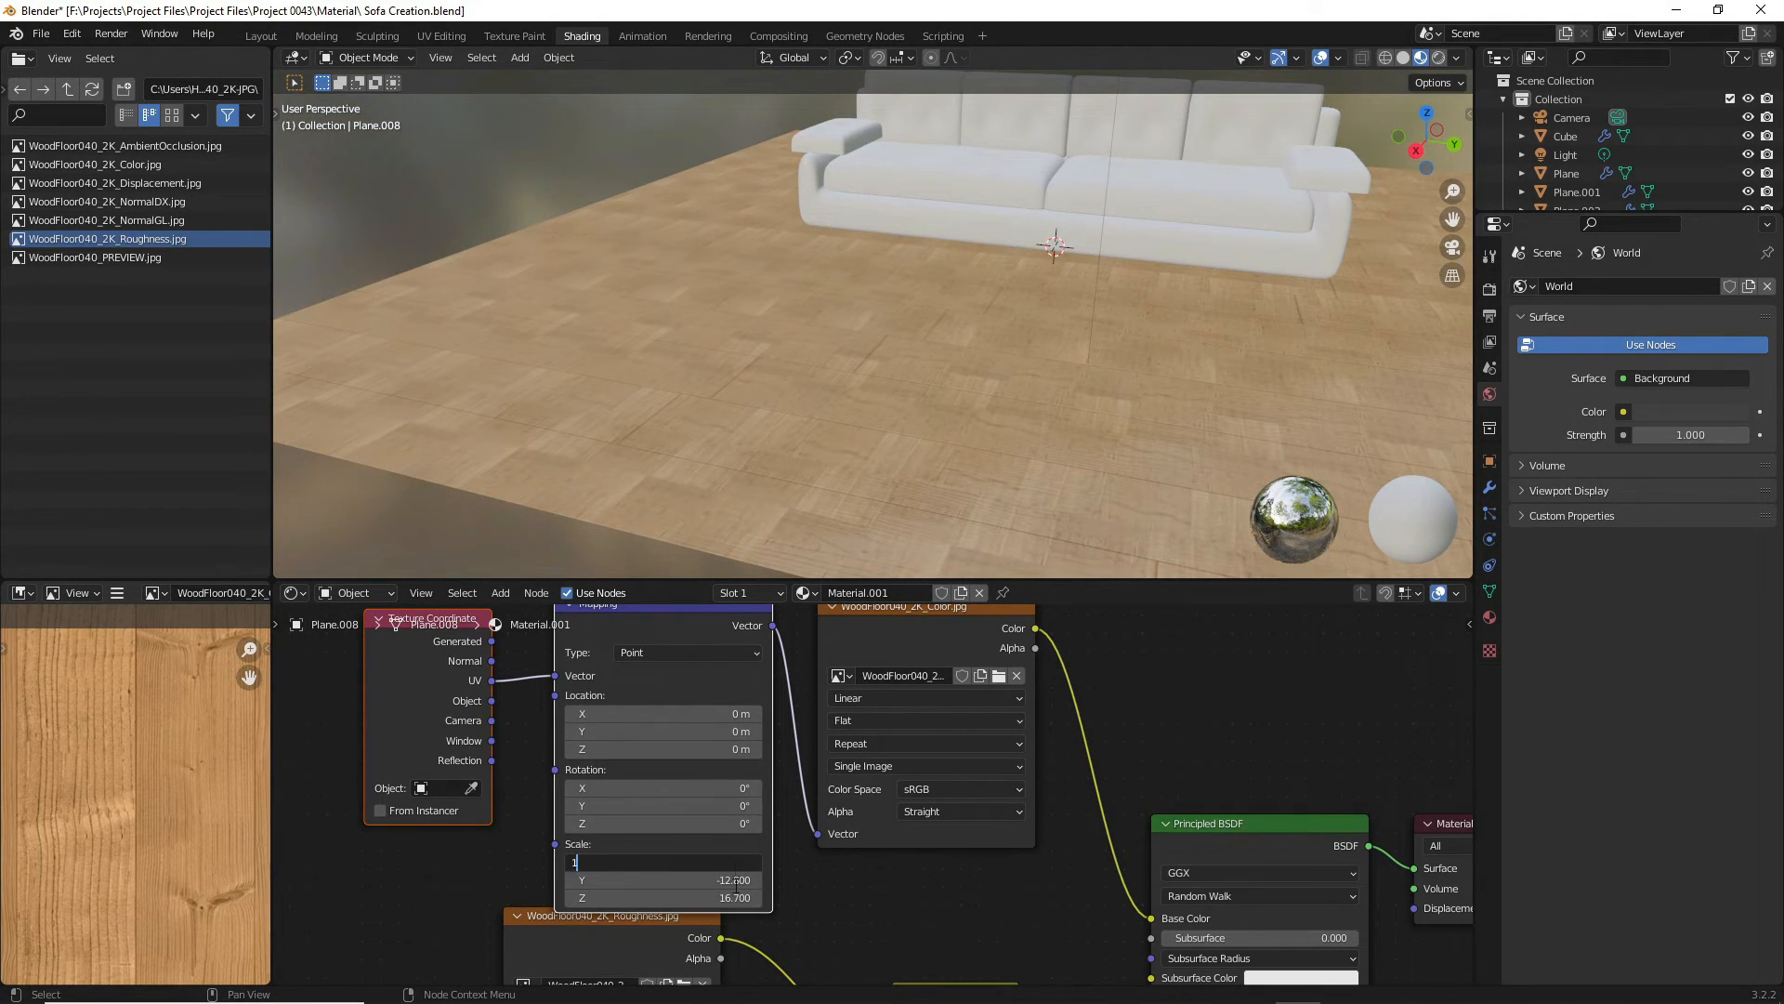
text(1)
key(Return)
click(734, 879)
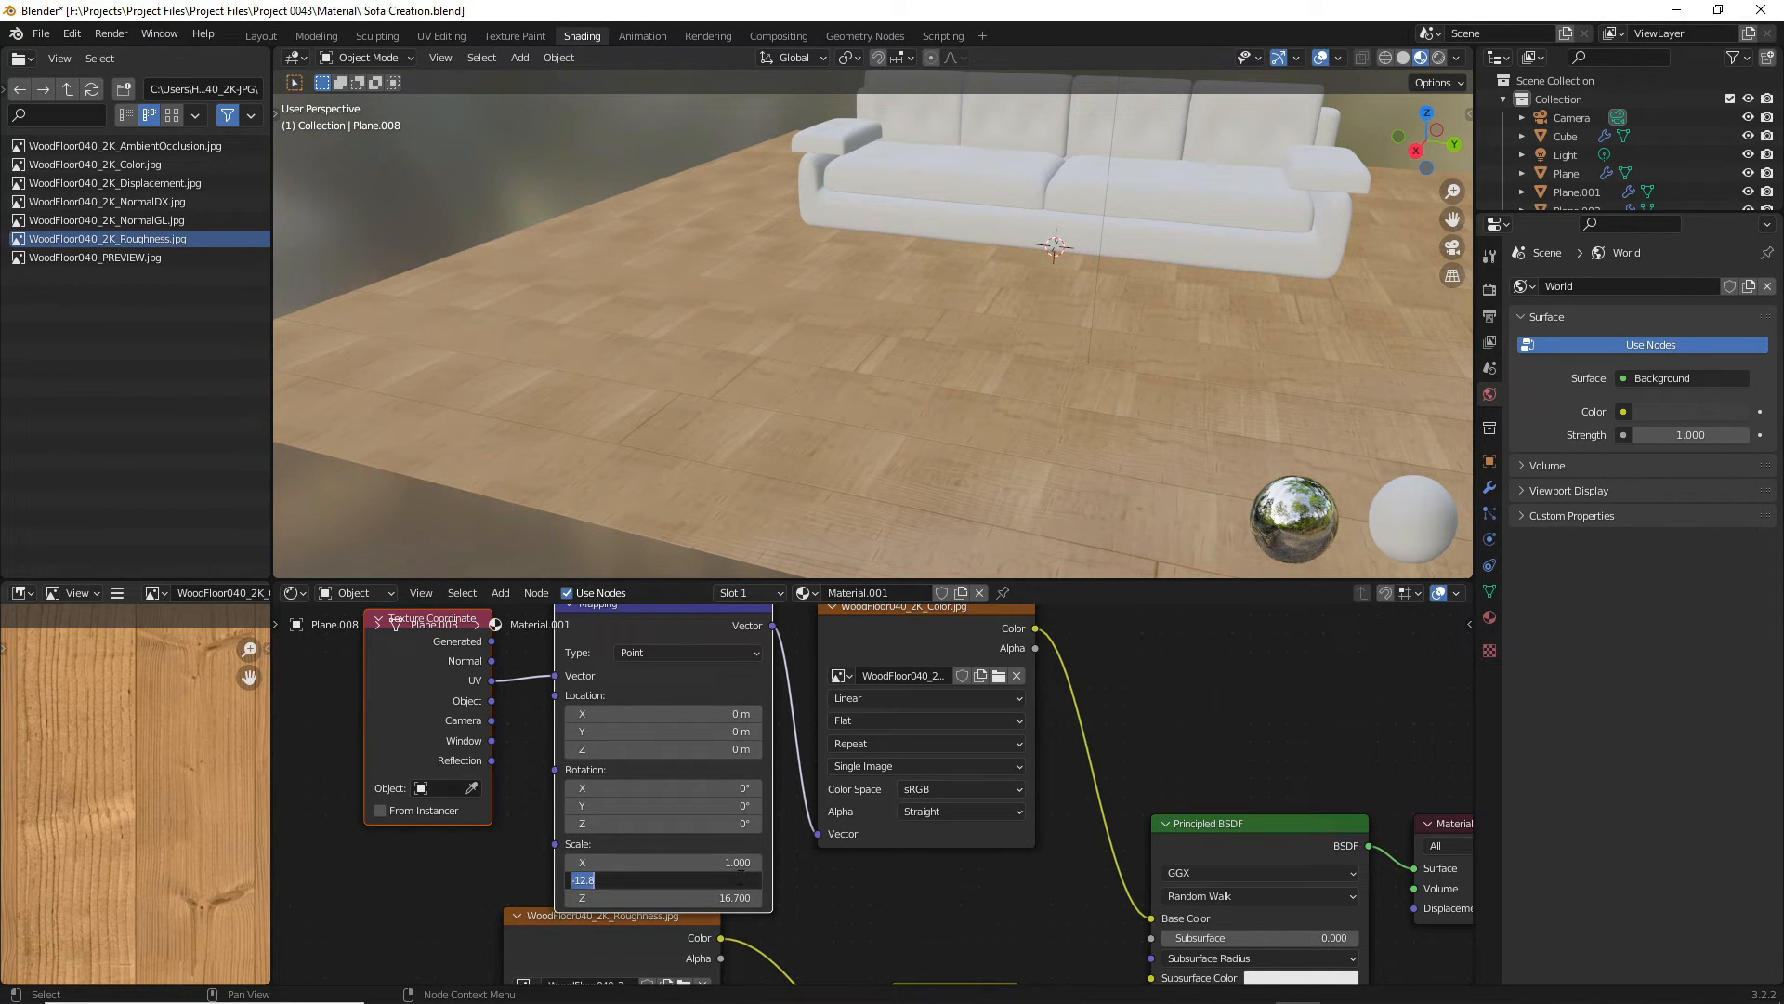
text(1)
key(Return)
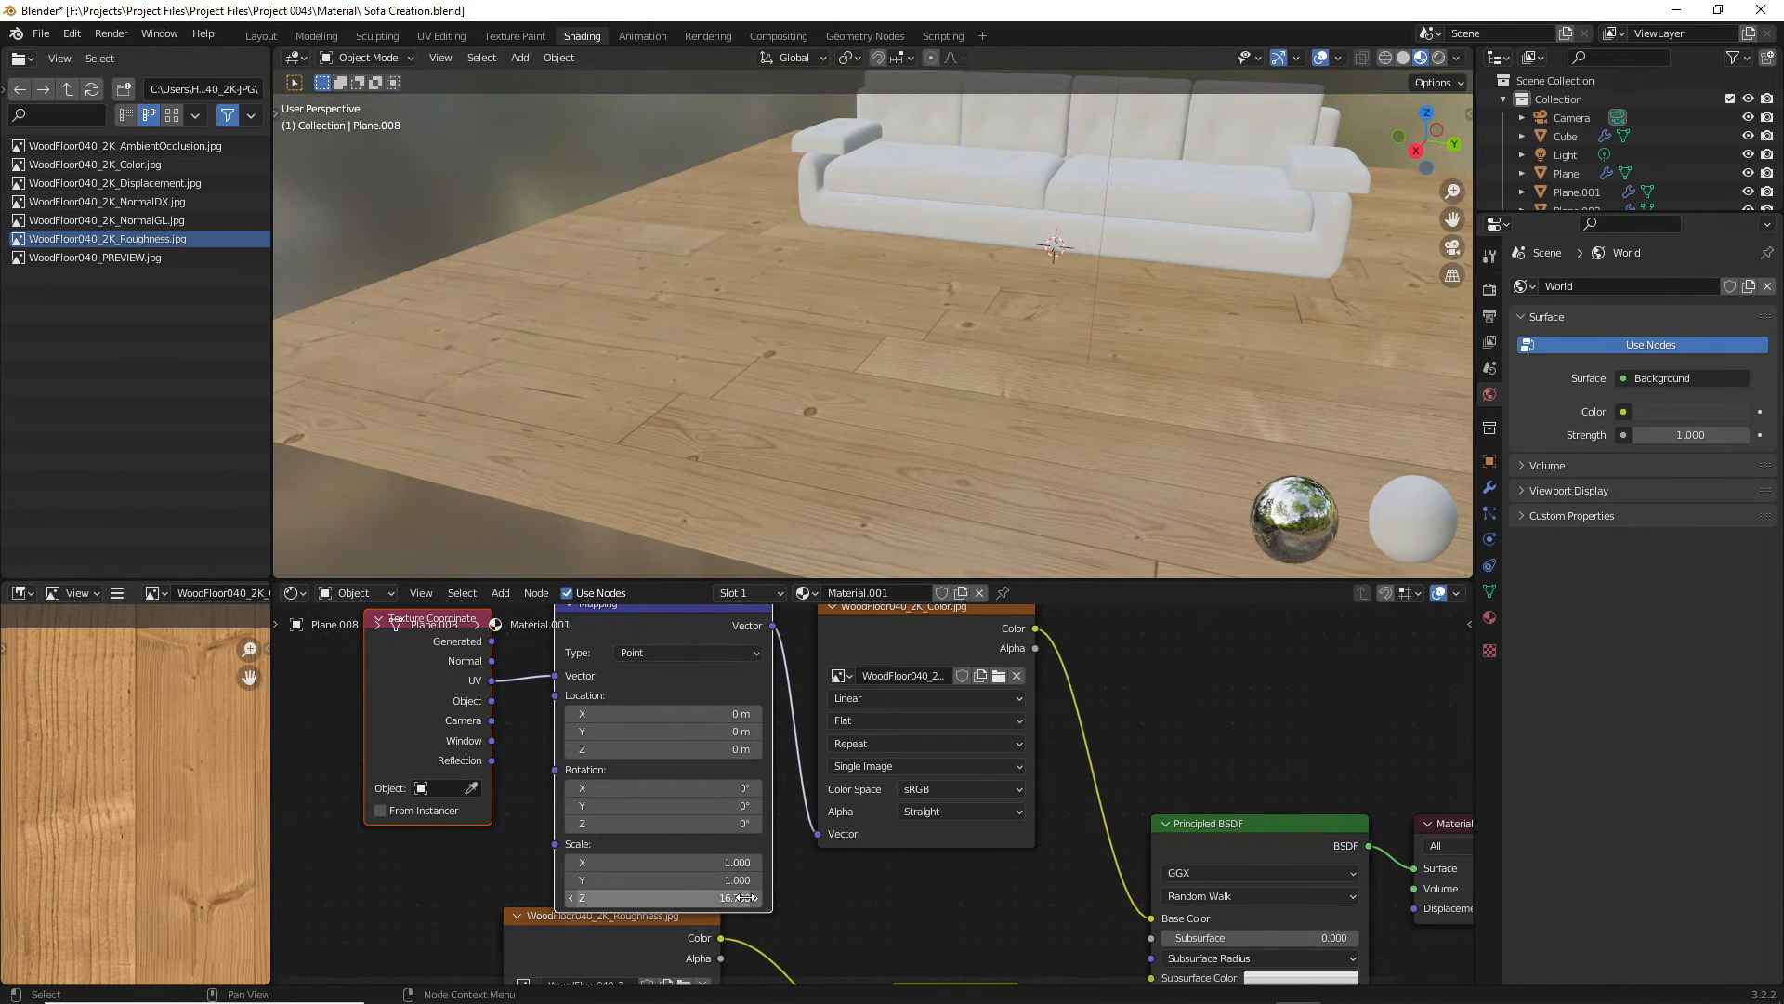
click(734, 897)
text(1)
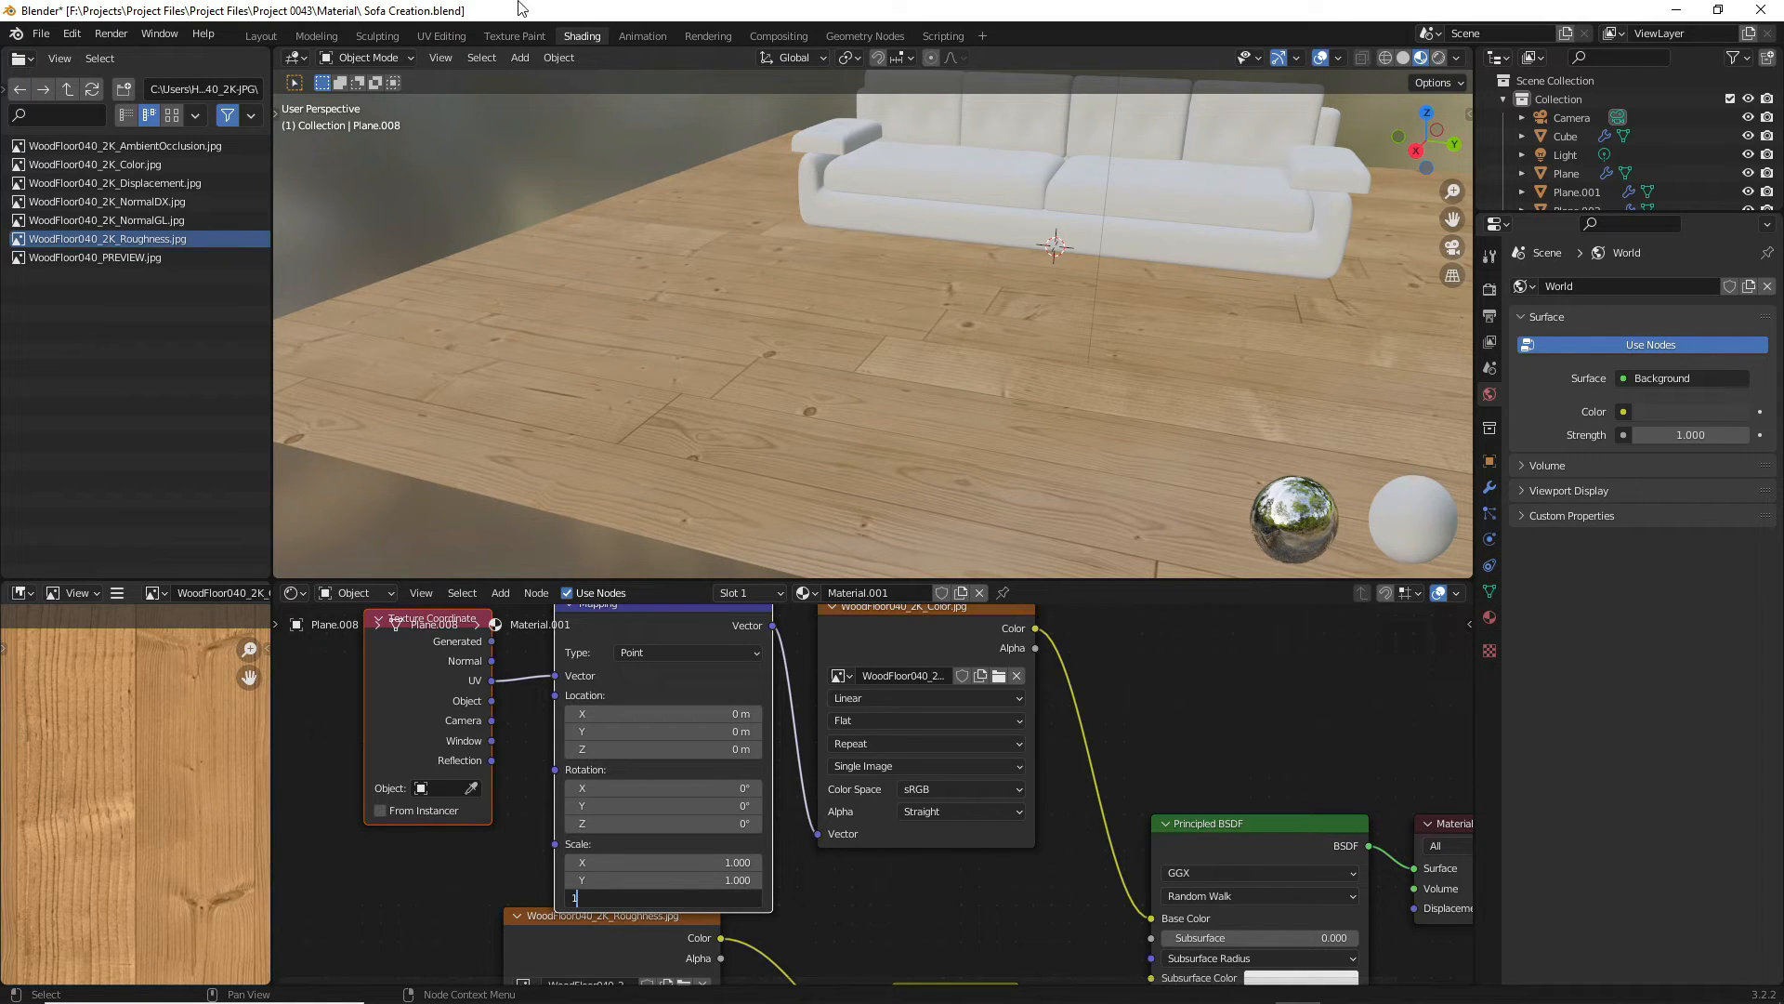
key(Return)
- Create a new material on the sofa's left seat cushion and name it Black Cusion
scroll(890, 450, down, 5)
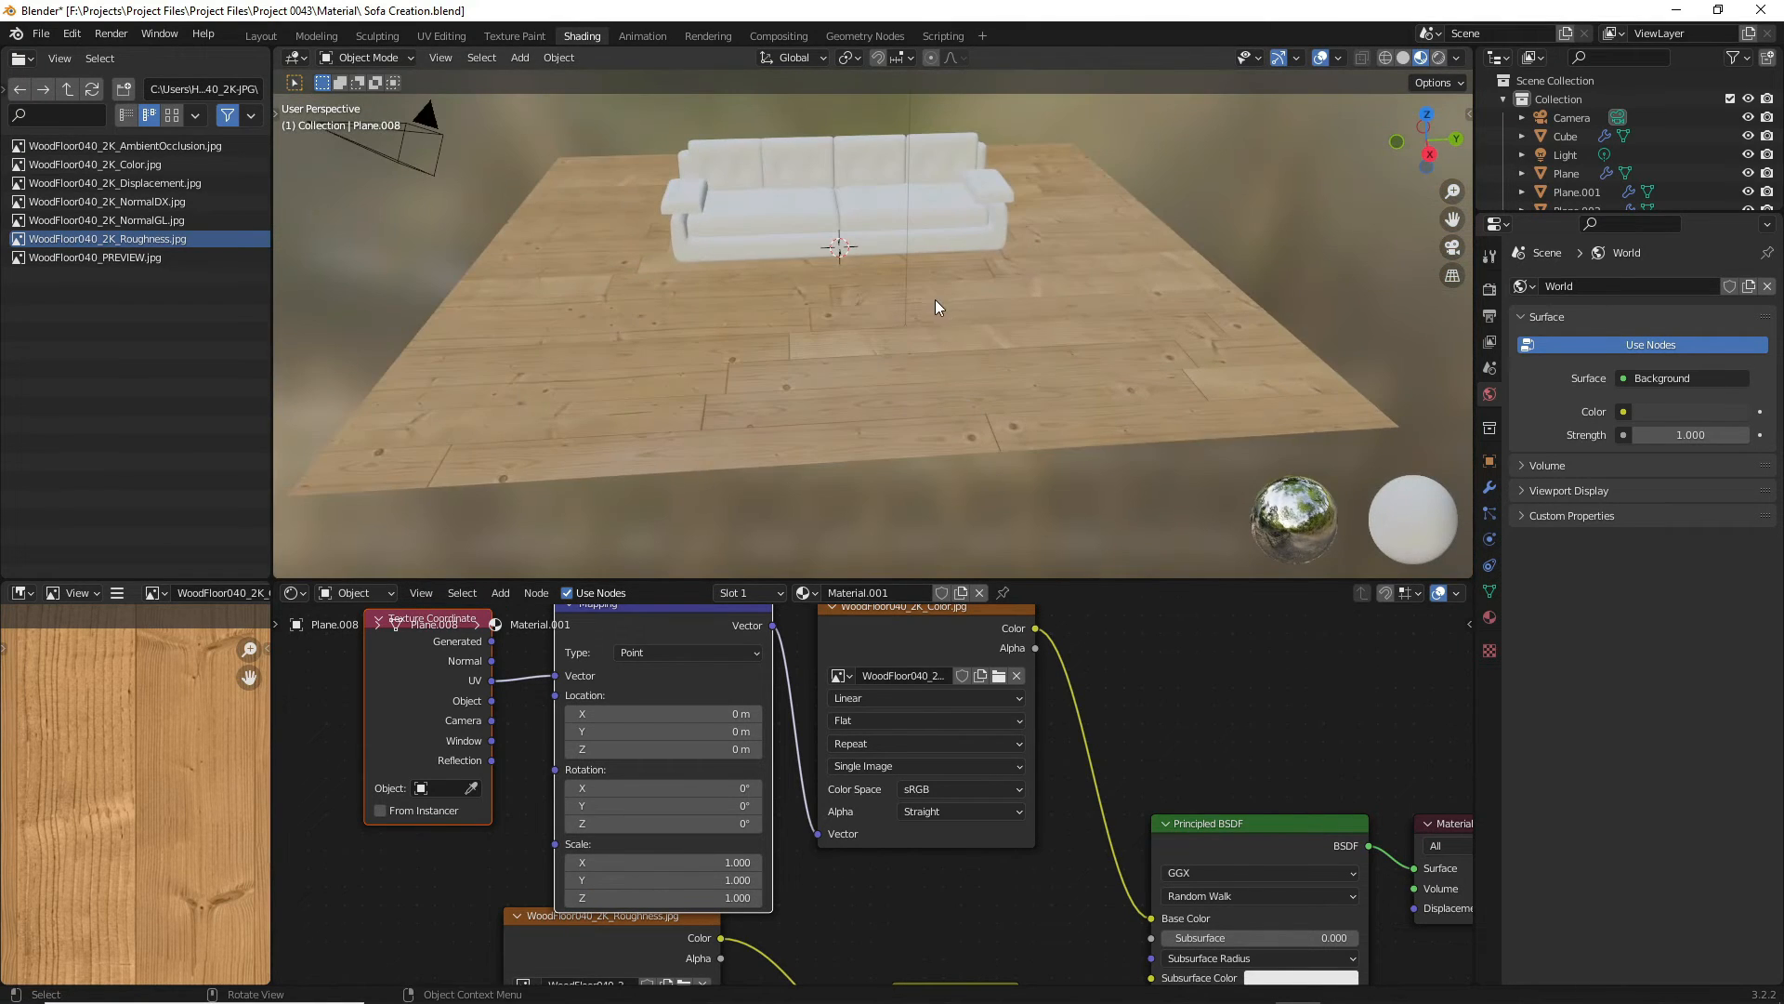
shift+middle_drag(920, 220, 992, 394)
scroll(925, 431, up, 4)
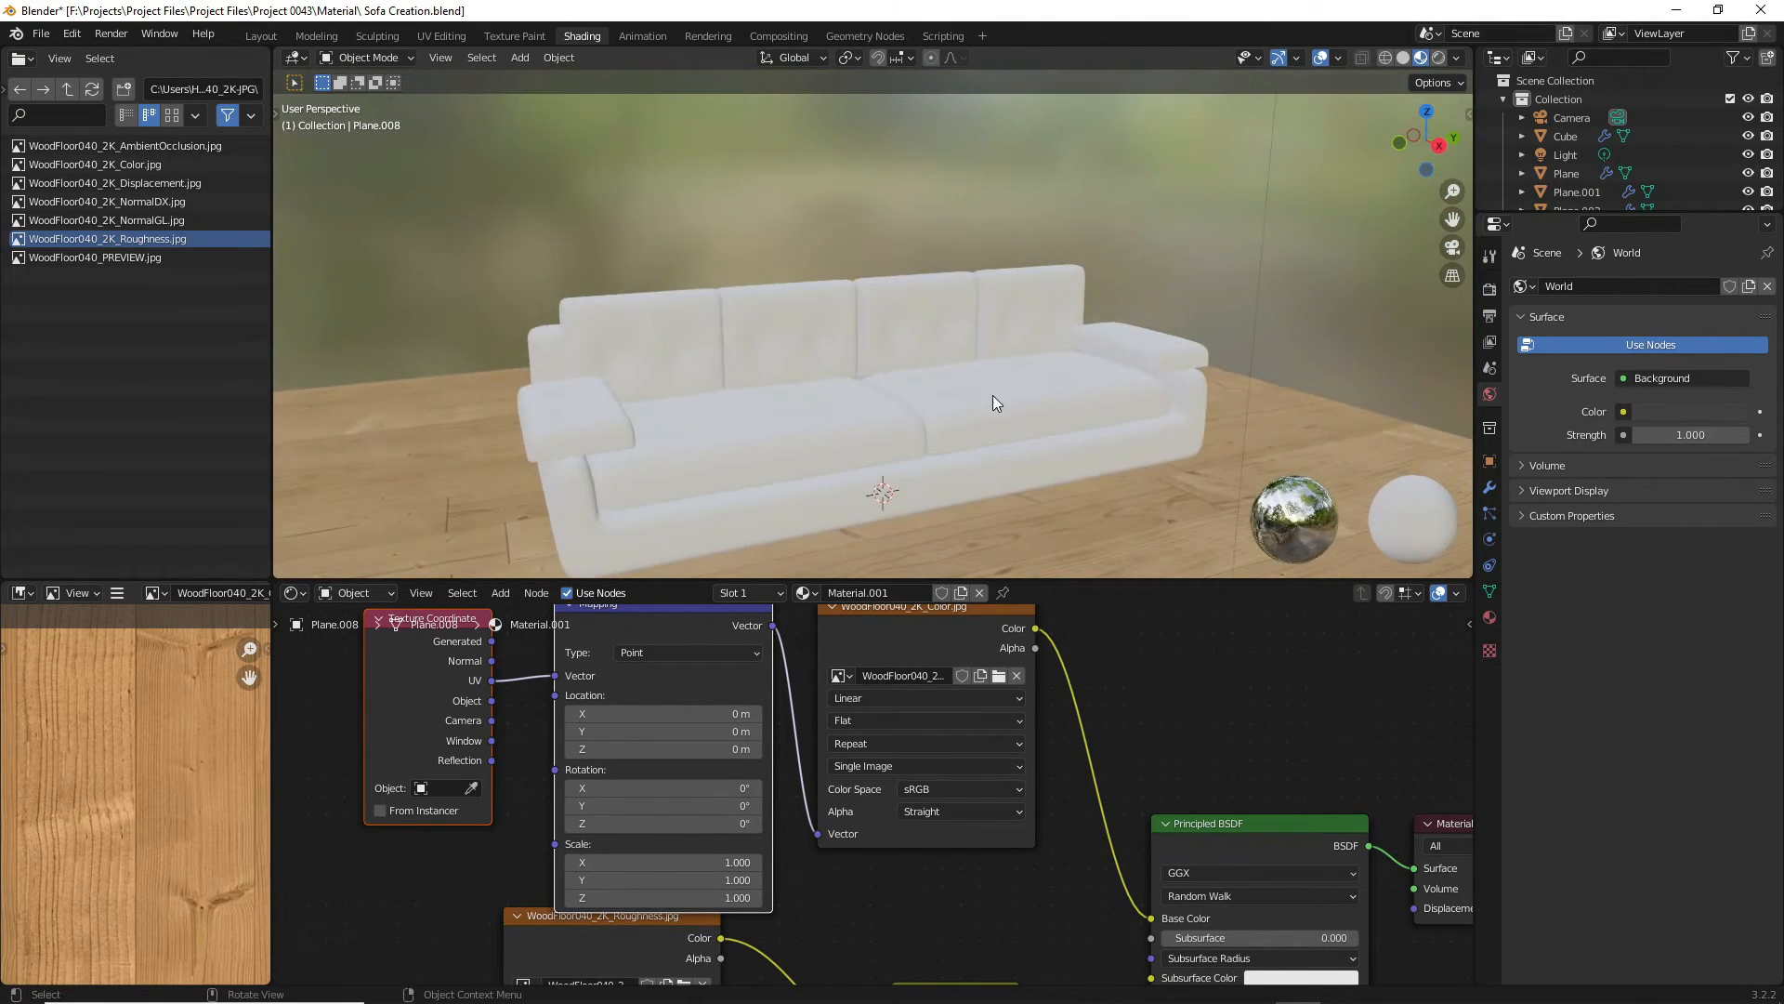
click(922, 422)
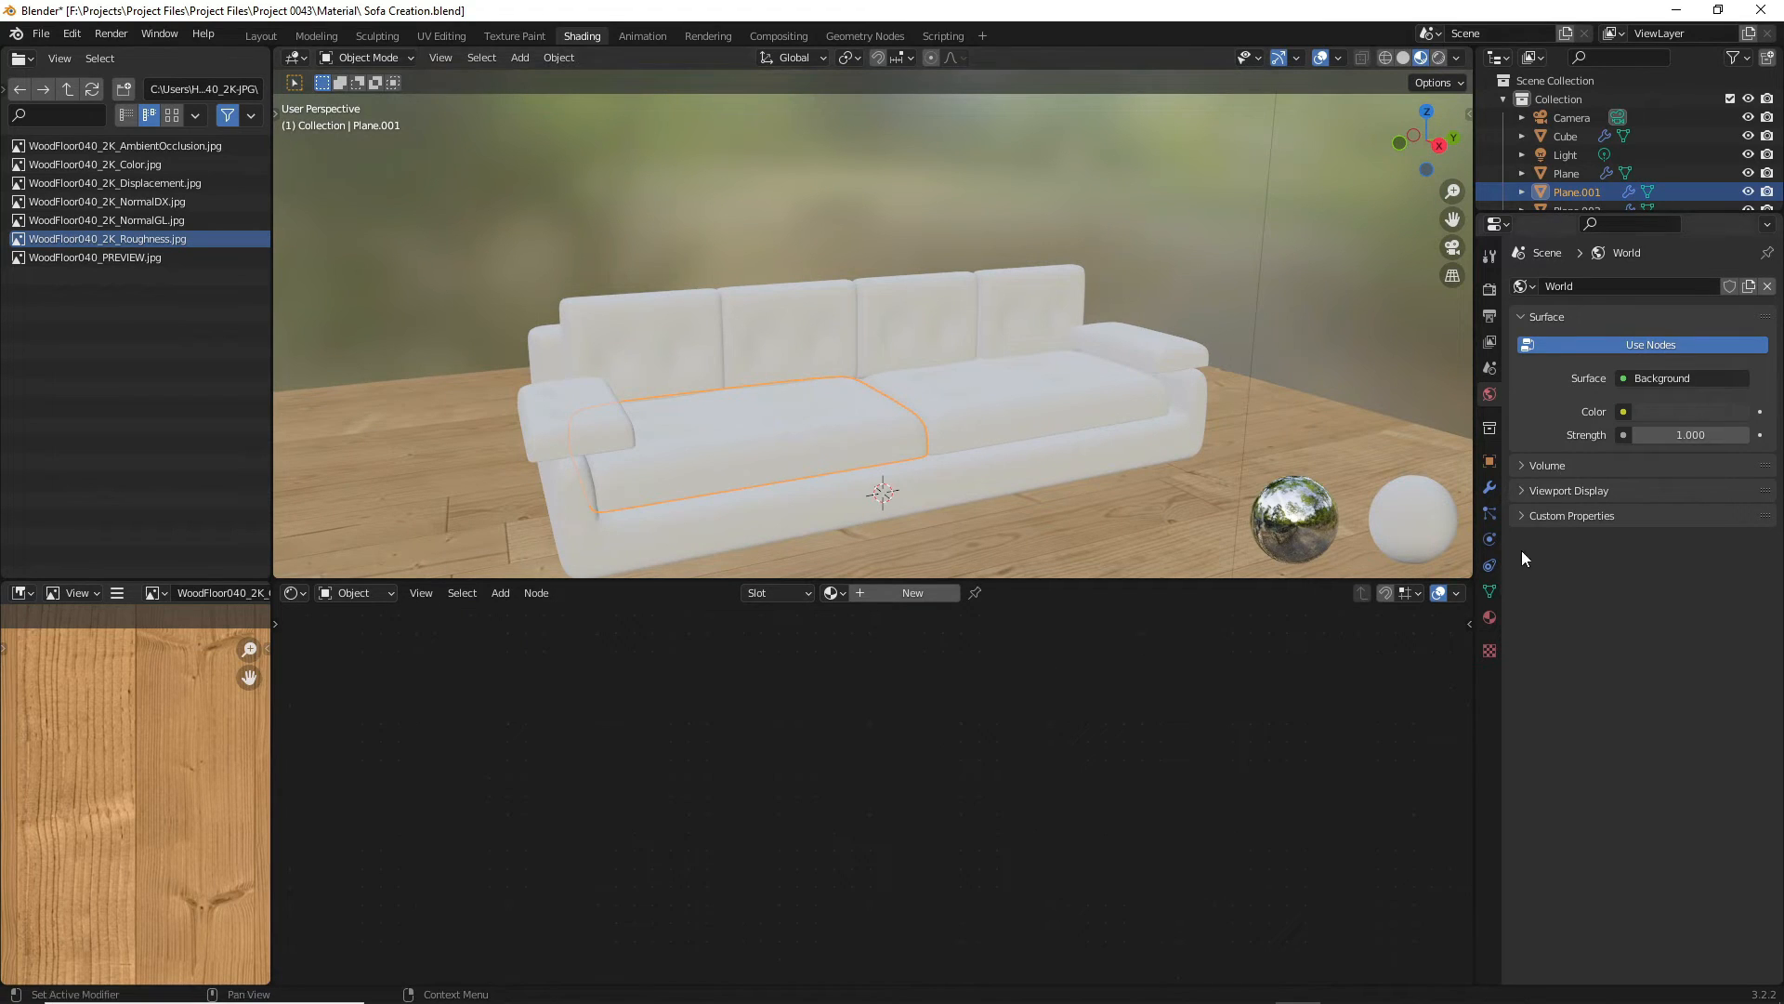
click(1490, 618)
click(1680, 370)
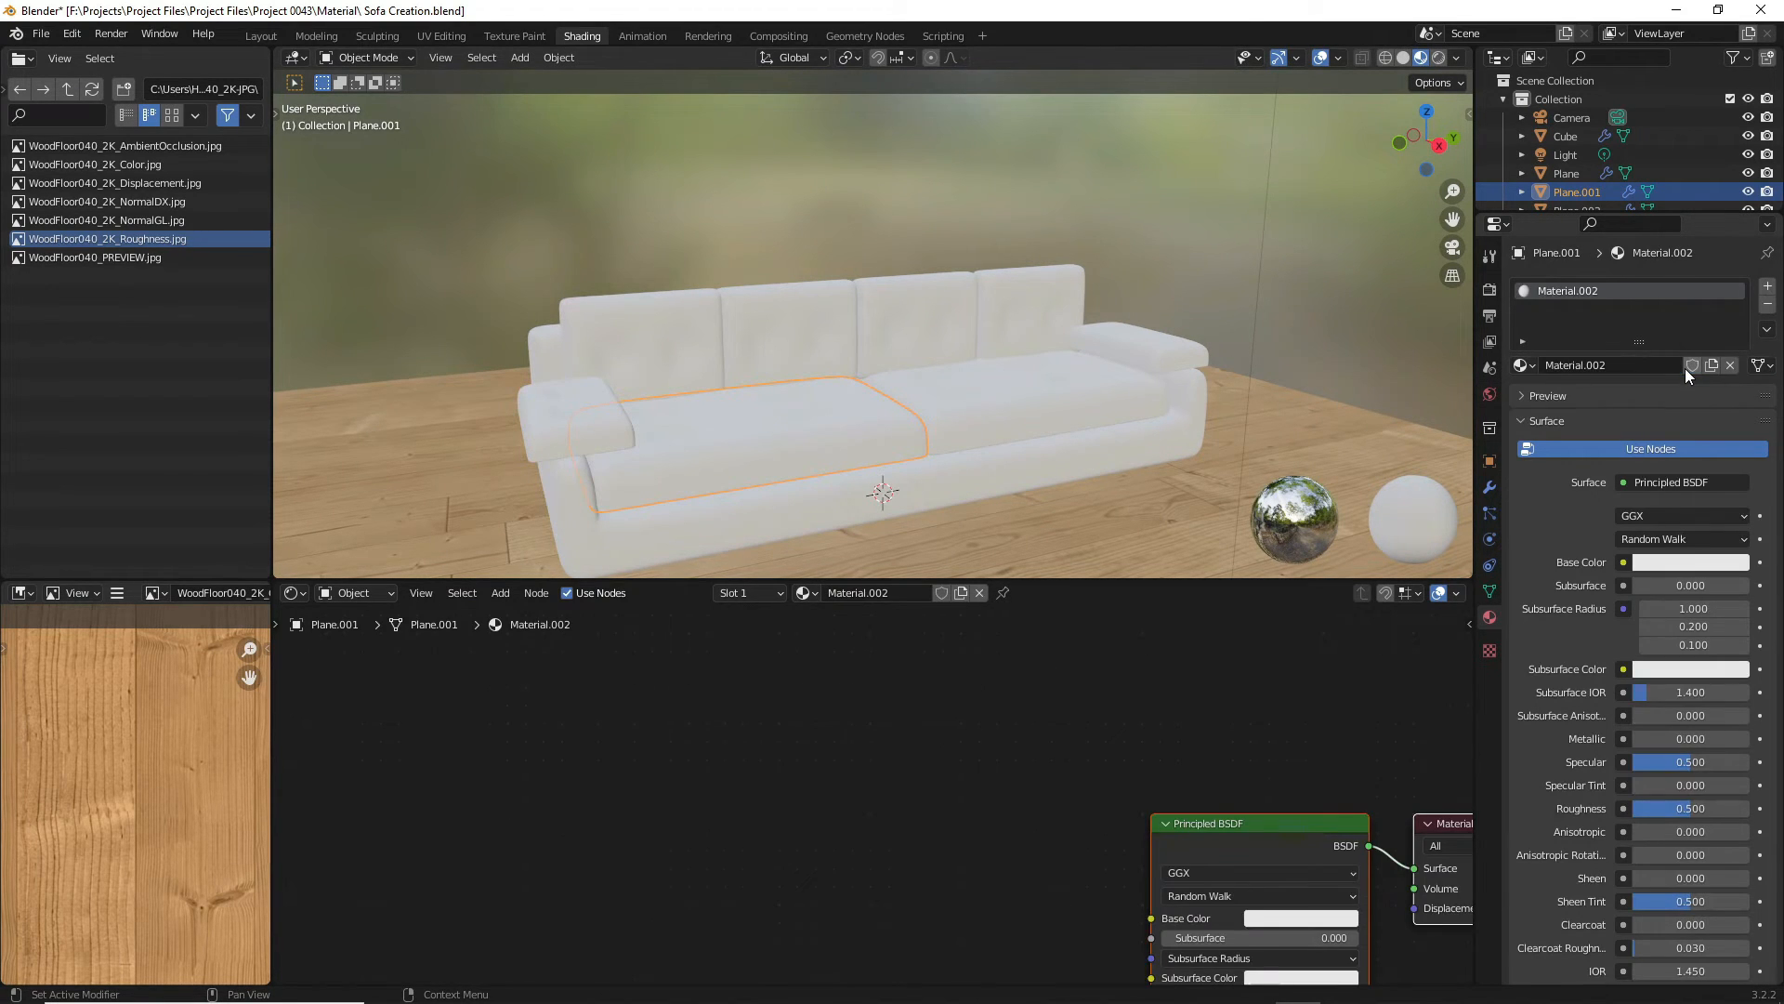
double_click(1634, 291)
text(Black Cusion)
key(Return)
- Set the Black Cusion material's base color to near black and its roughness to 0.350
click(1666, 563)
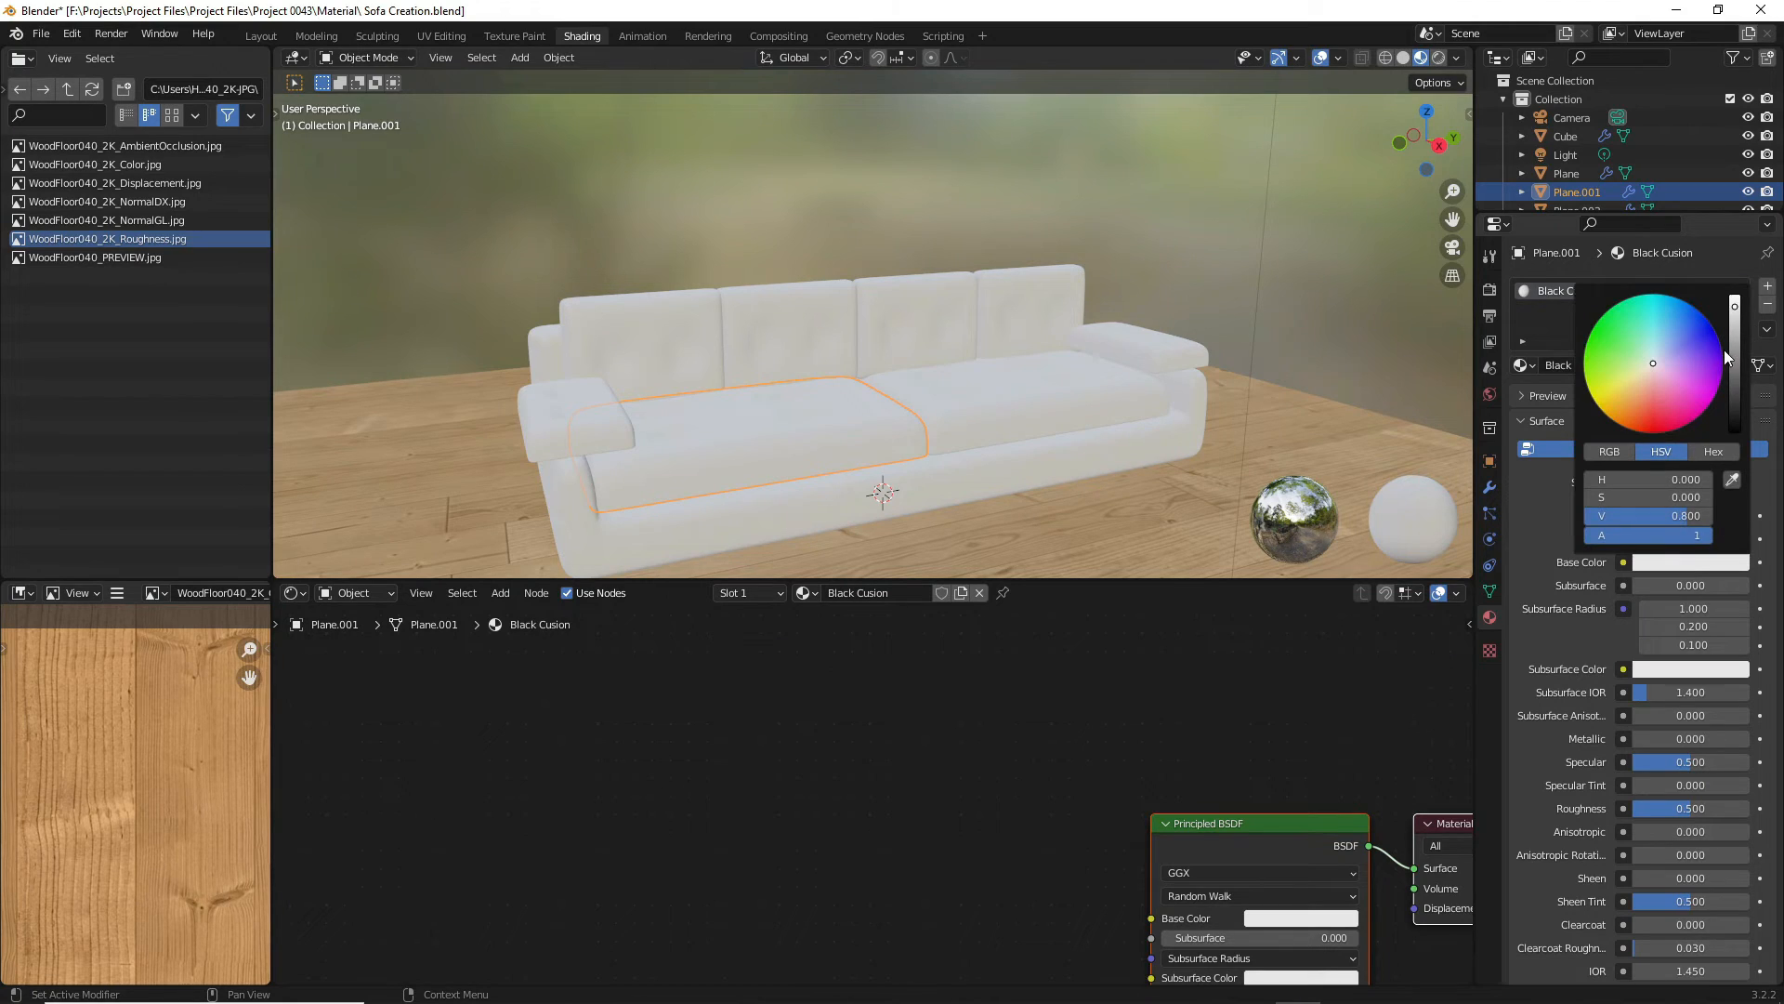
click(1735, 418)
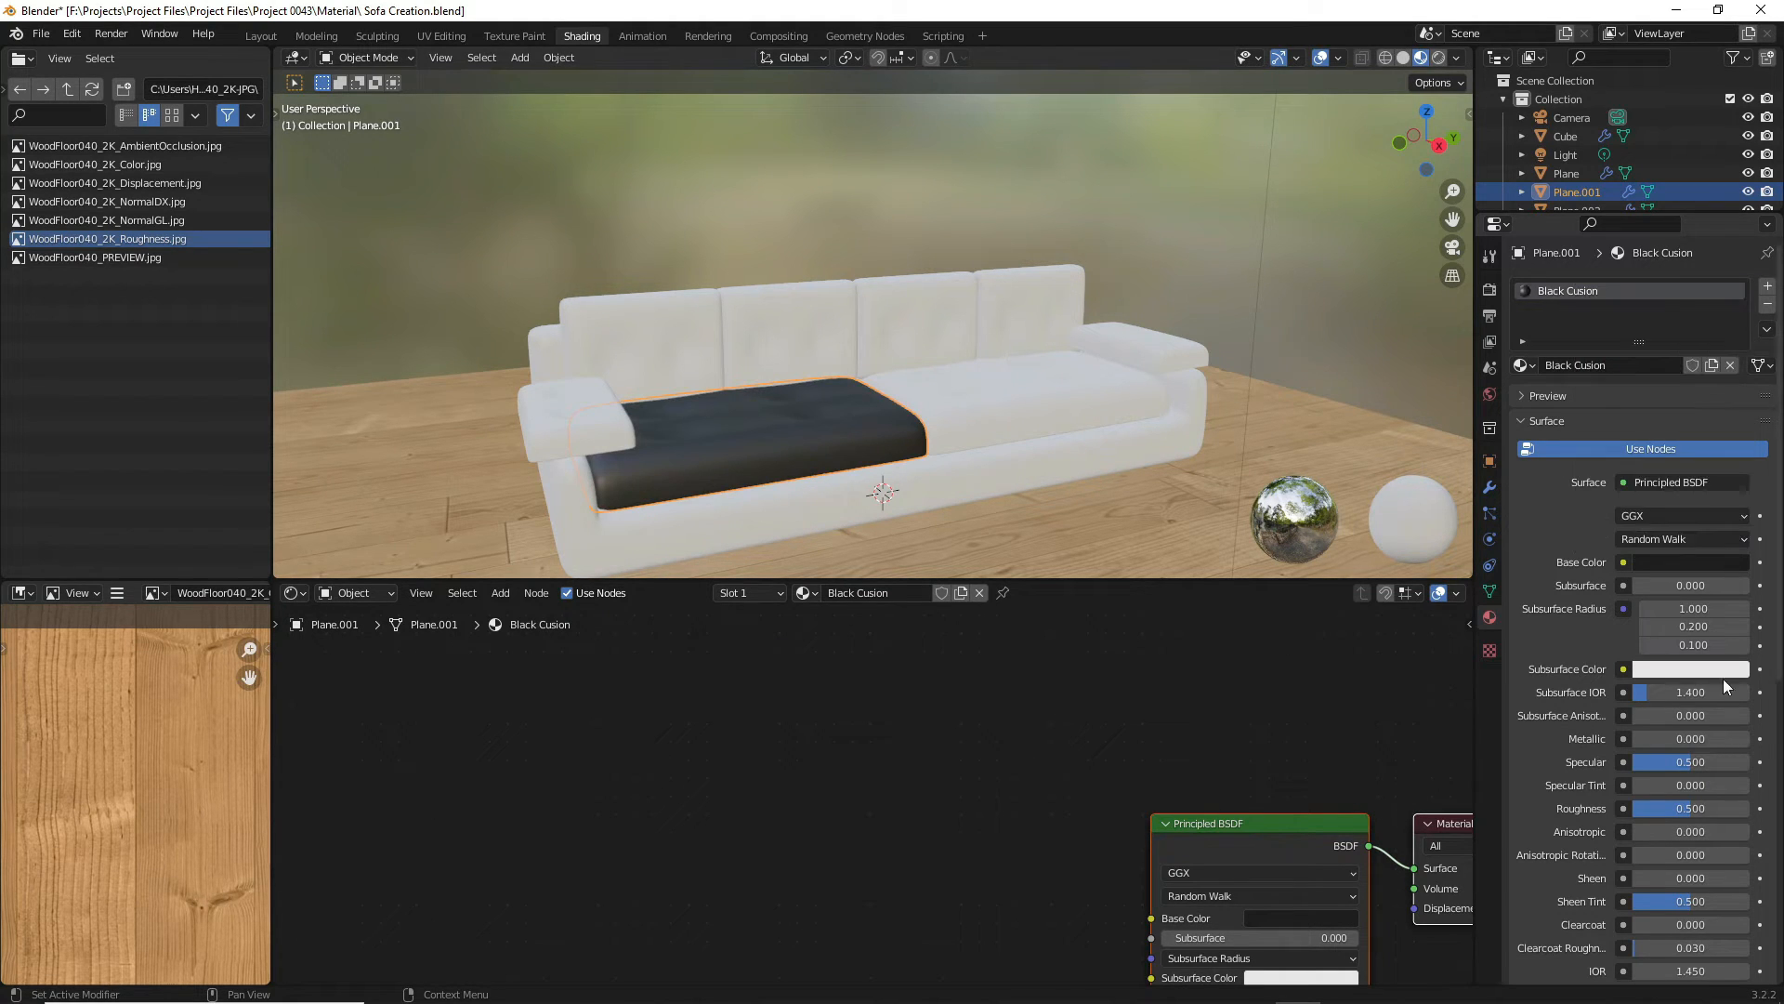
drag(1687, 808, 1670, 808)
- Assign the Black Cusion material to the right seat cushion and the sofa's main frame
middle_drag(1042, 291, 994, 390)
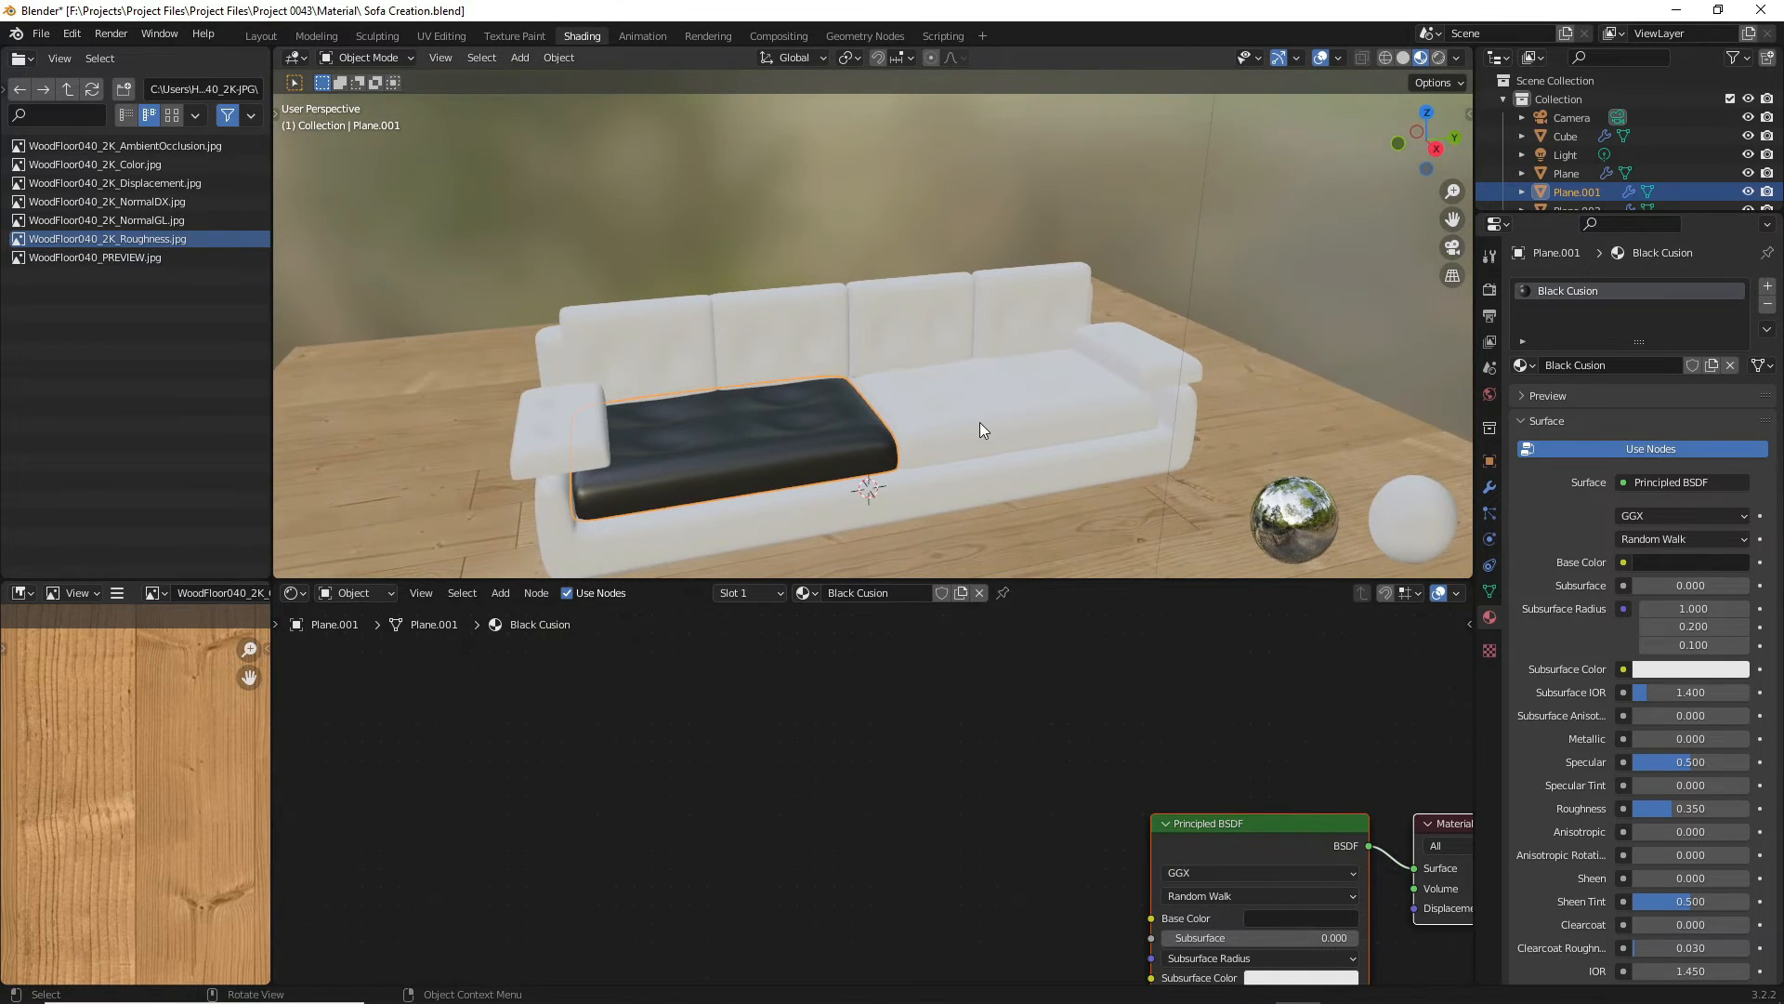
click(972, 424)
click(1525, 364)
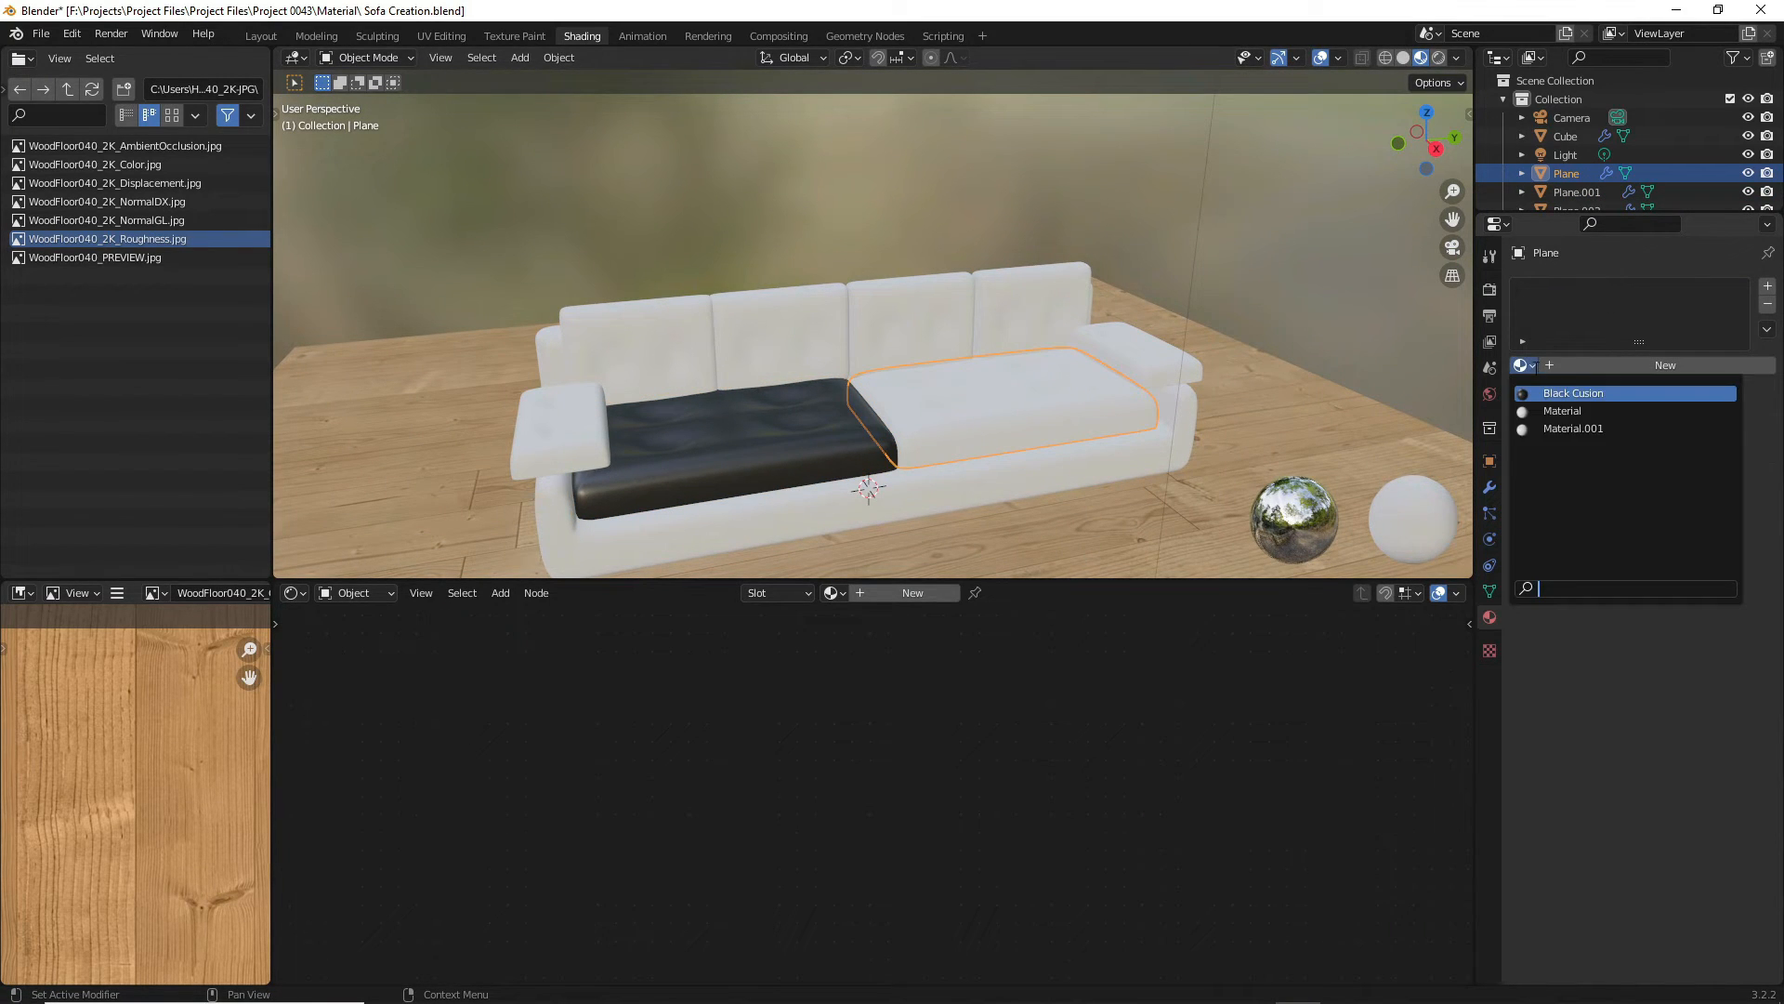
click(1565, 392)
click(1080, 457)
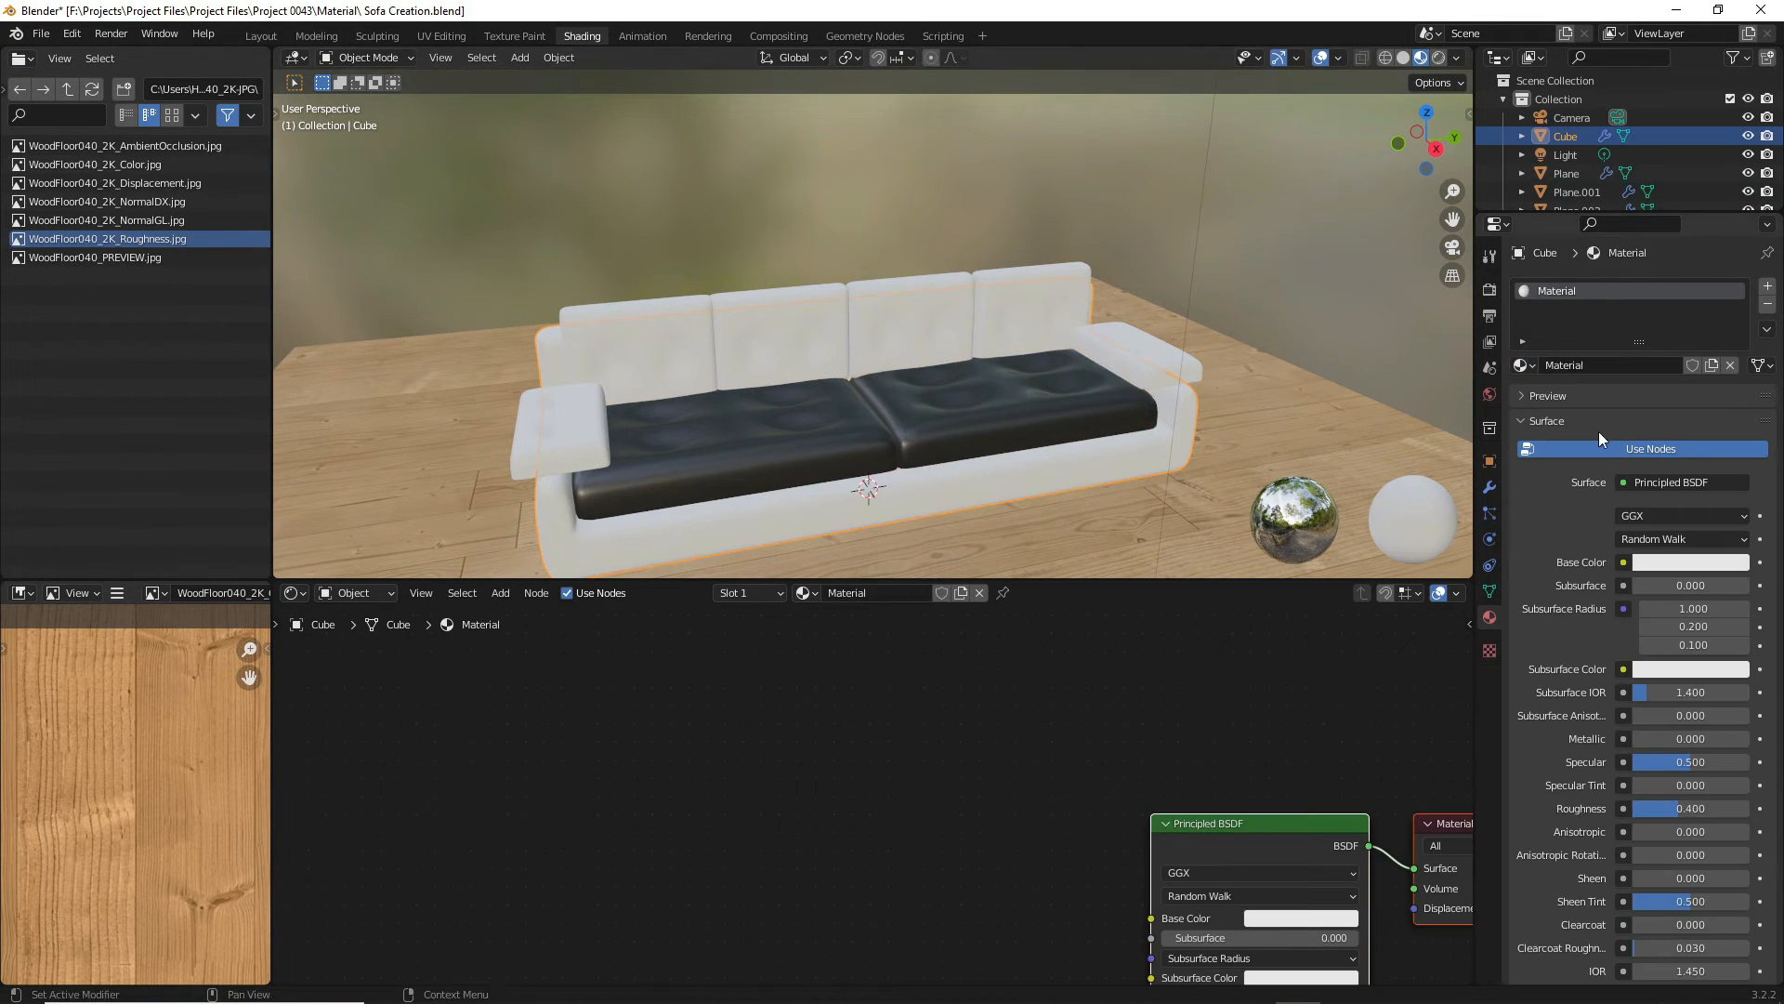
click(1530, 365)
click(1565, 392)
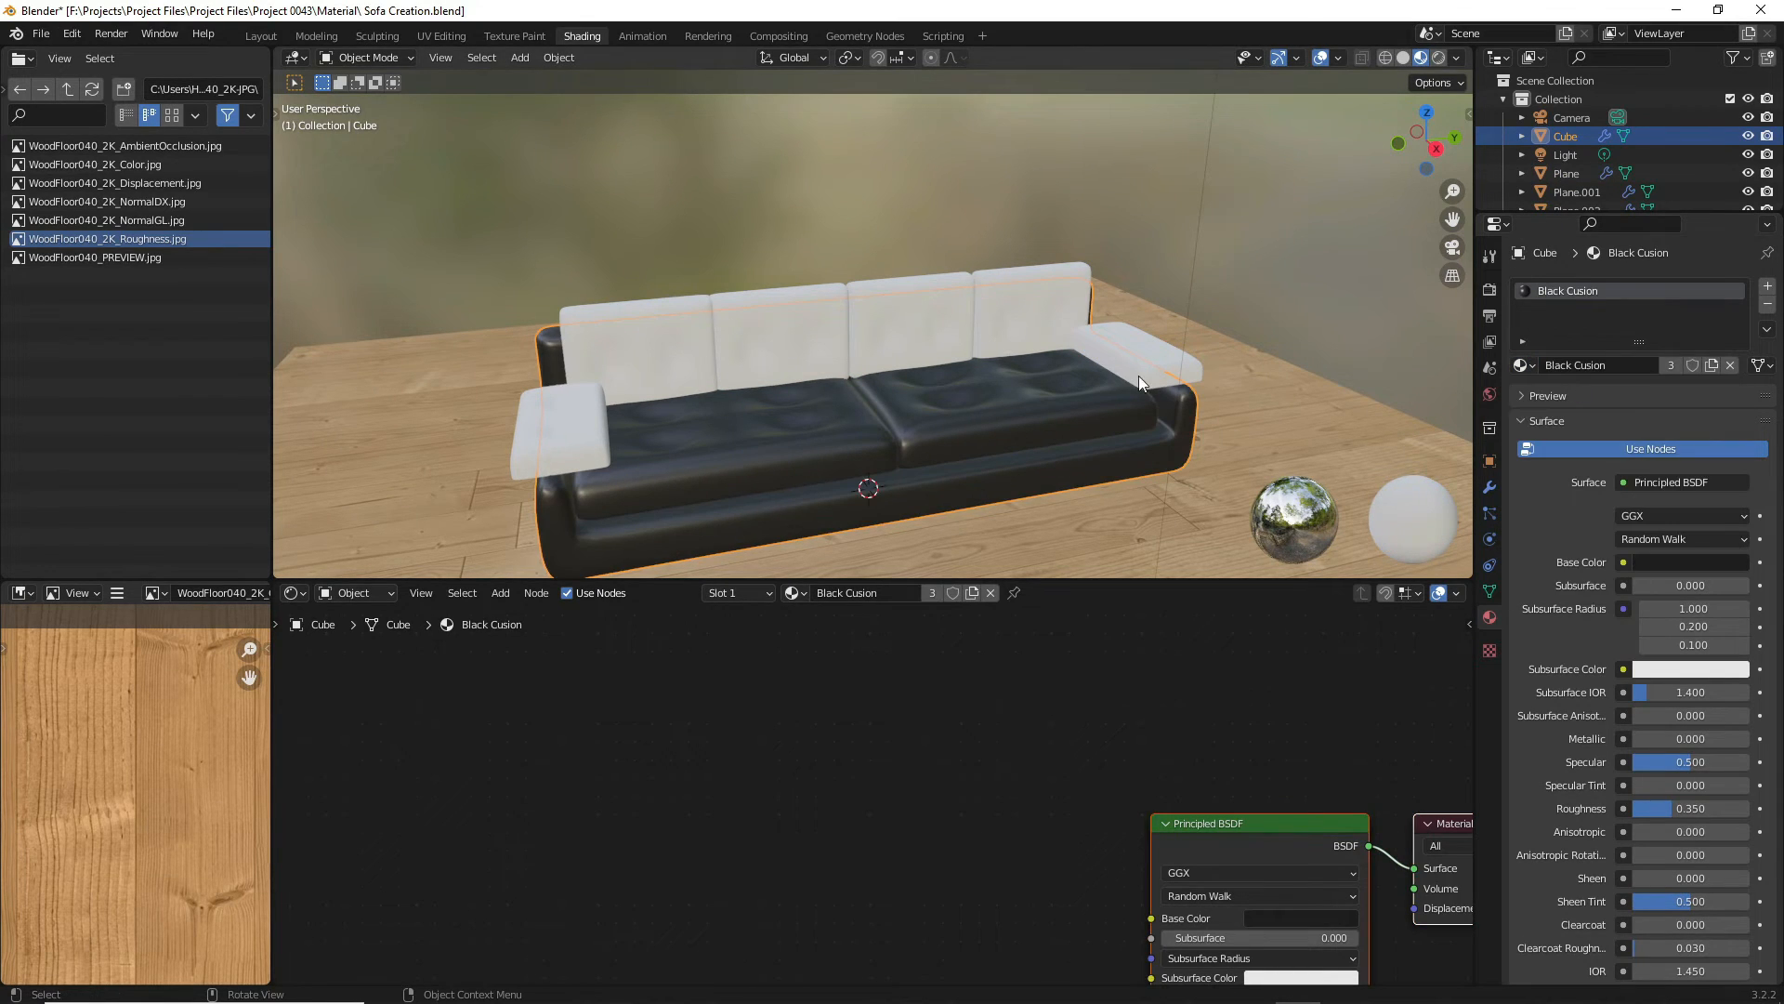
- Assign the Black Cusion material to both armrest cushions
click(1143, 358)
click(1525, 365)
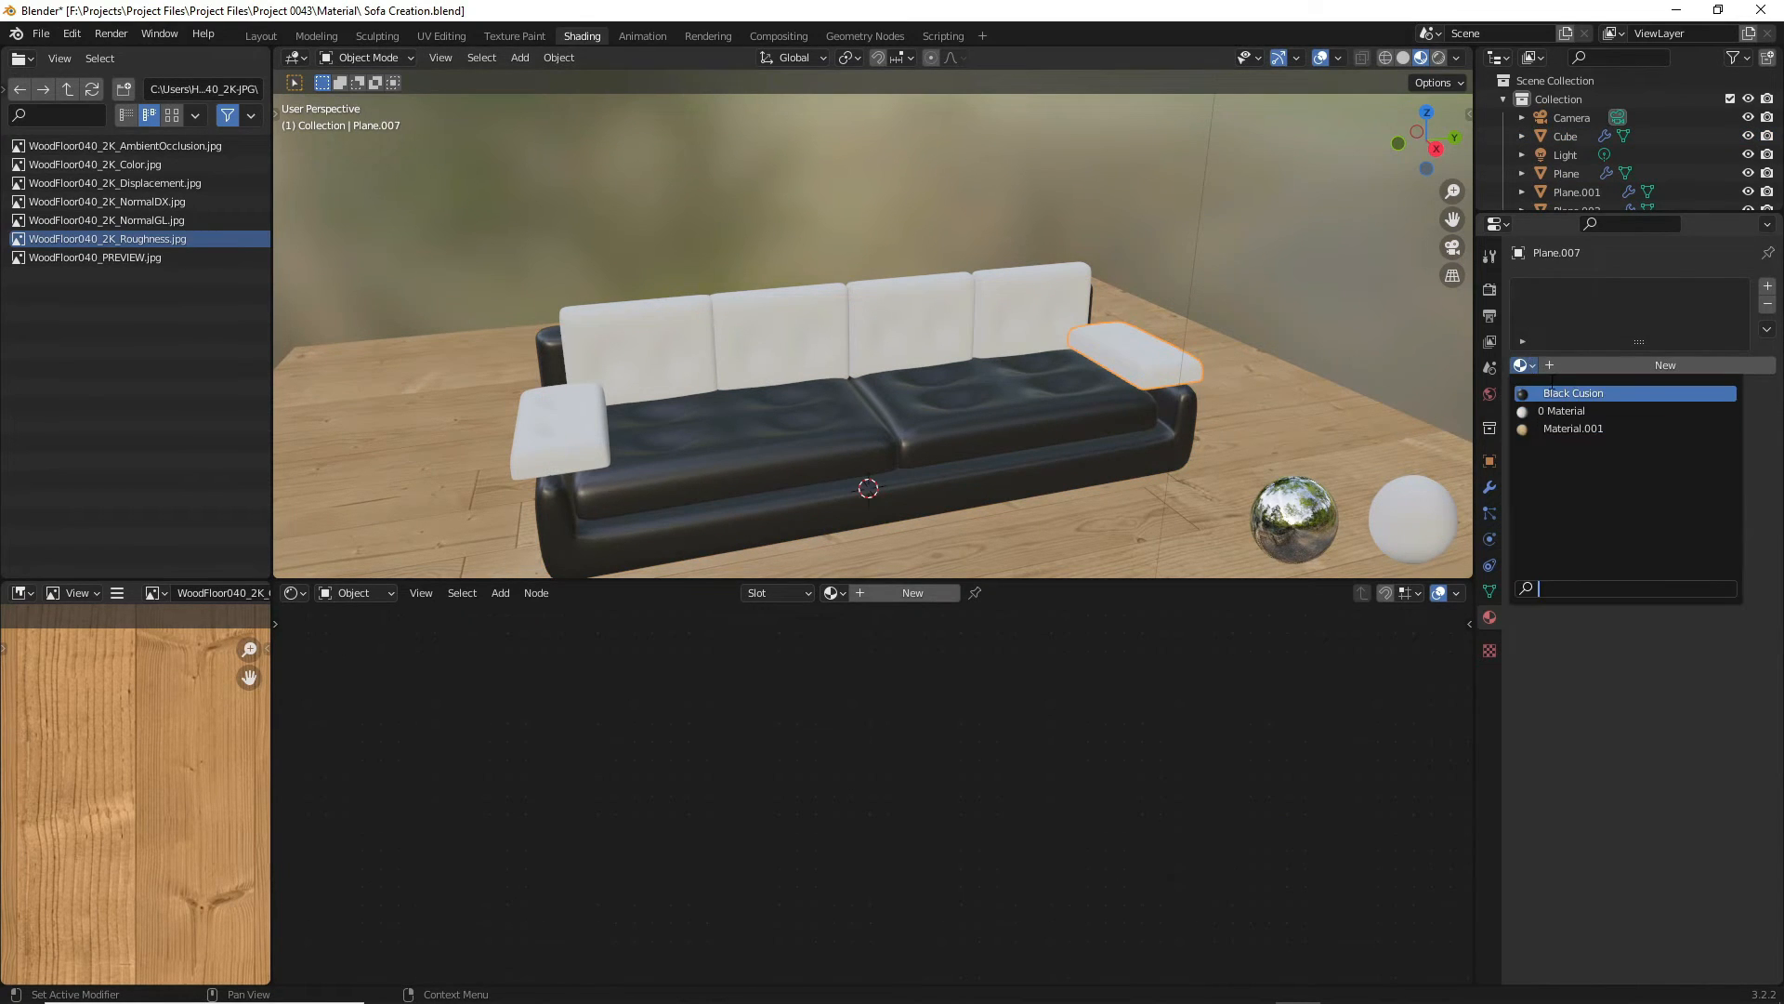
click(1565, 388)
click(559, 439)
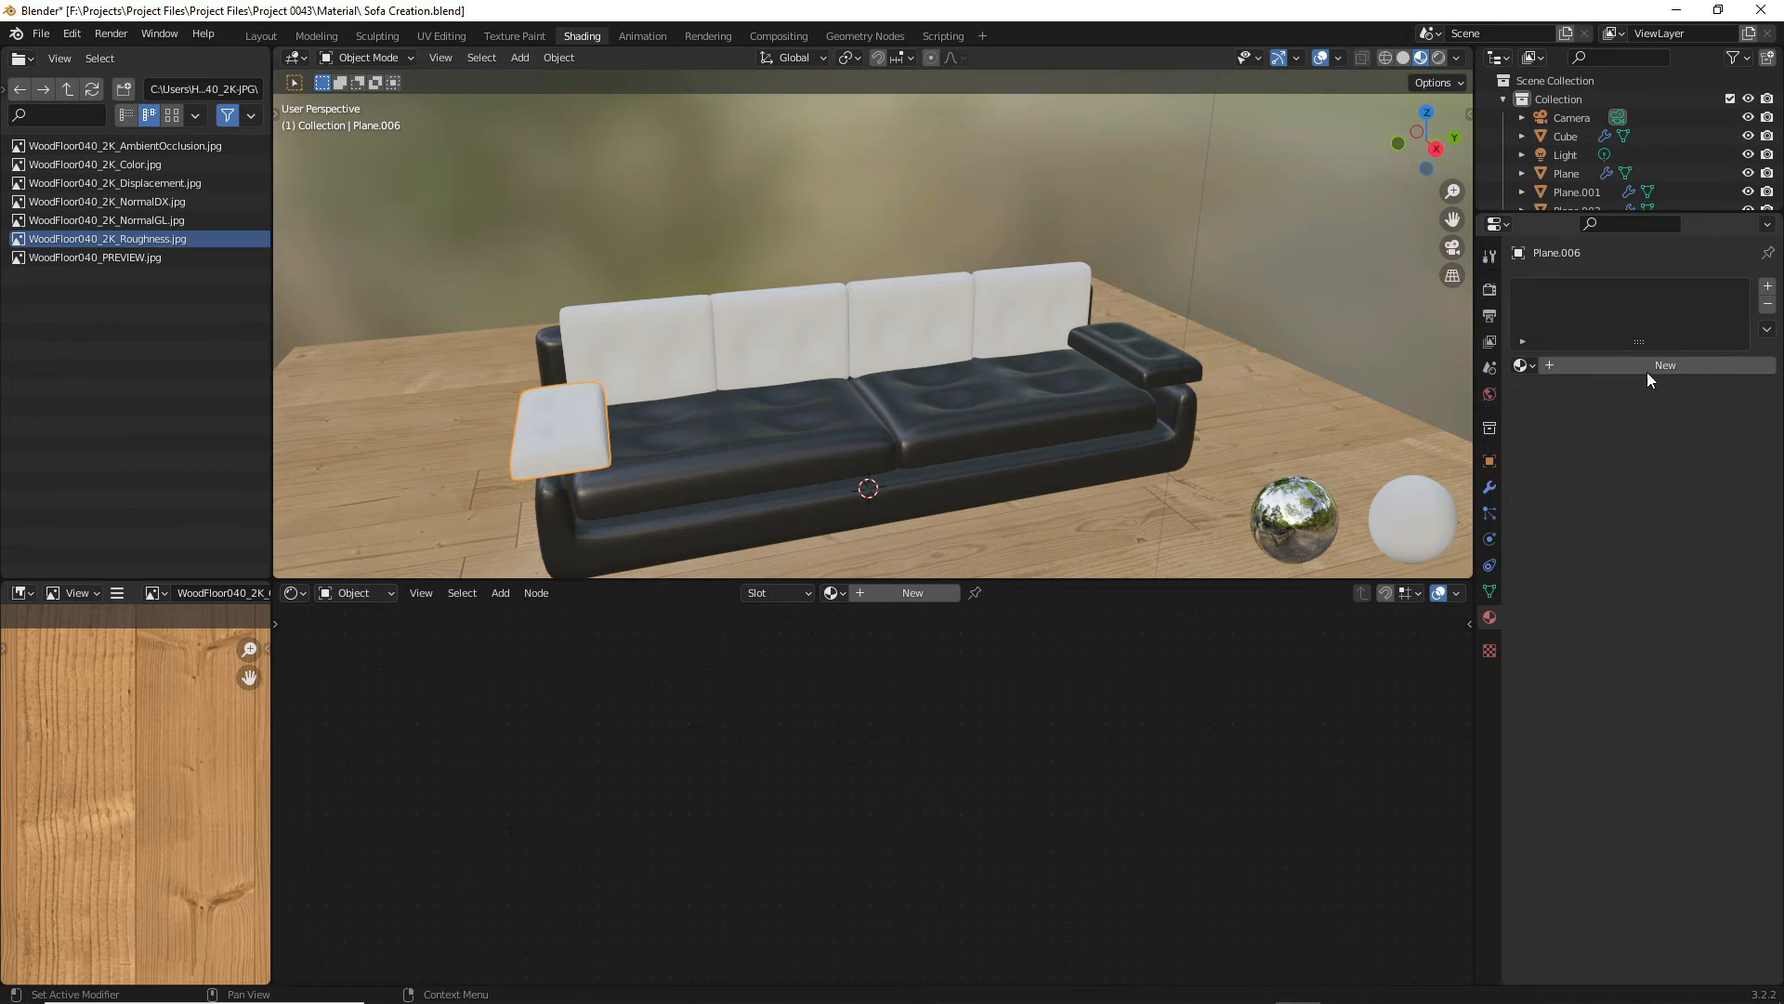
click(1537, 365)
click(1565, 388)
- Assign the Black Cusion material to all four backrest cushions
click(658, 354)
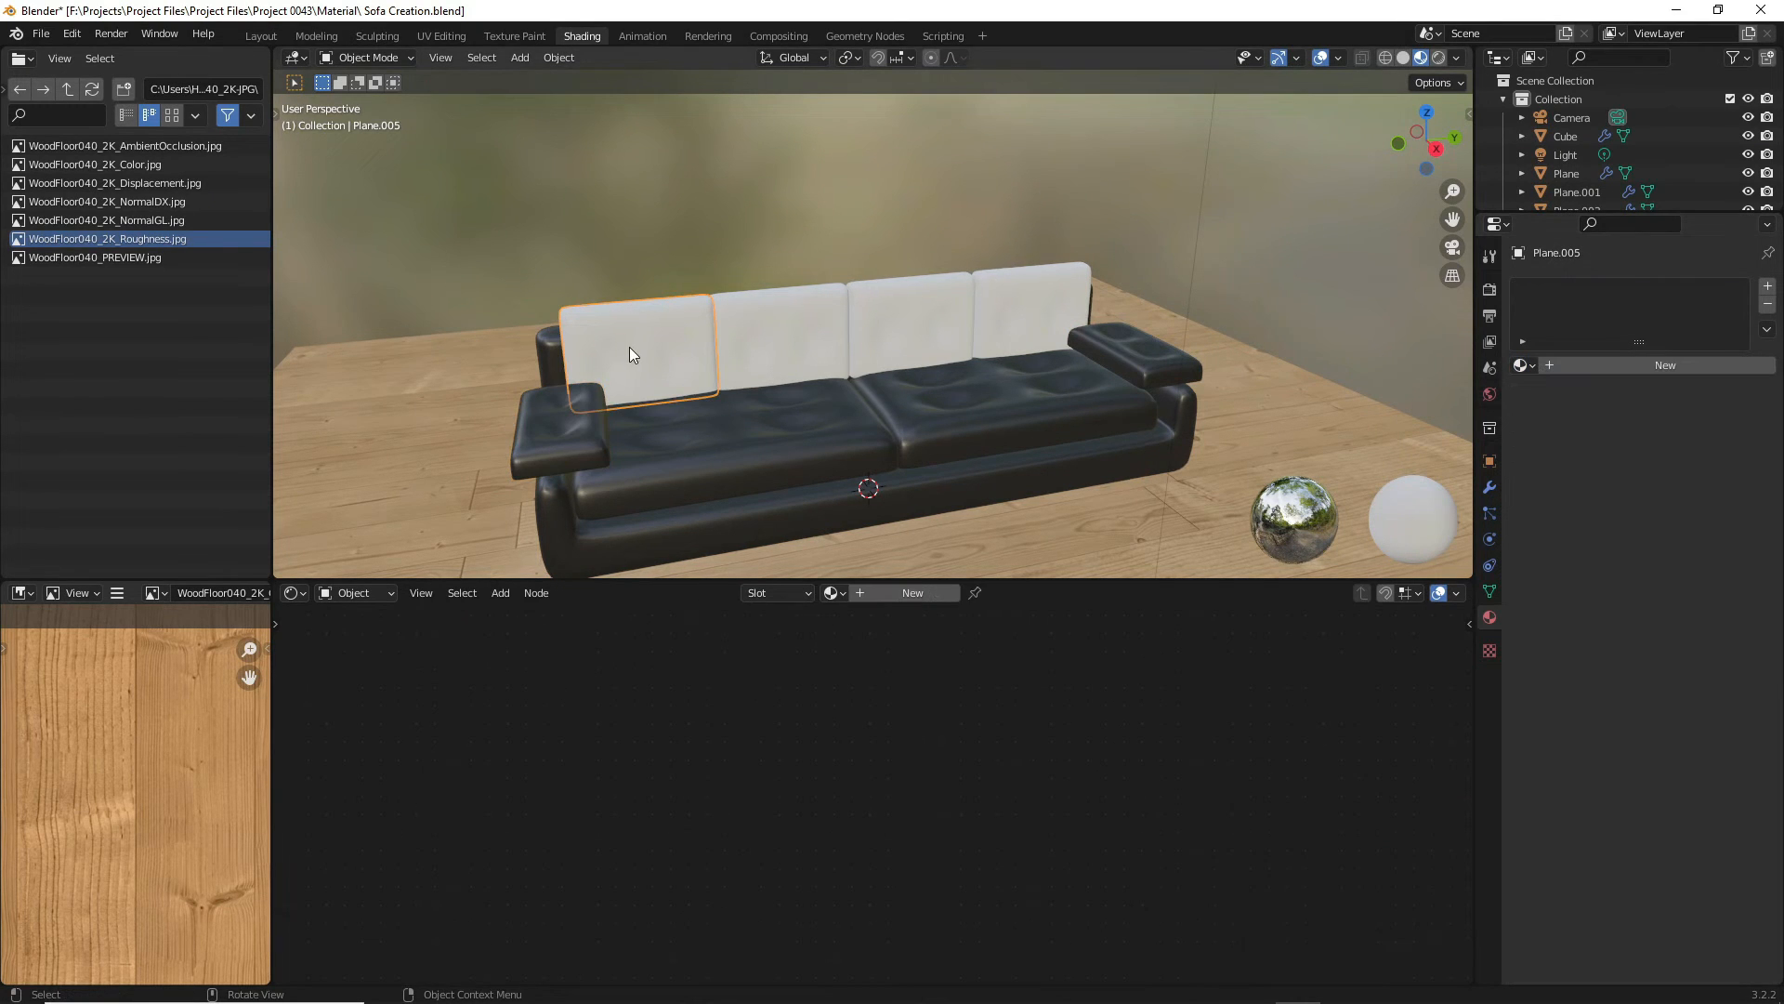
click(1536, 367)
click(1565, 389)
click(776, 339)
click(1525, 365)
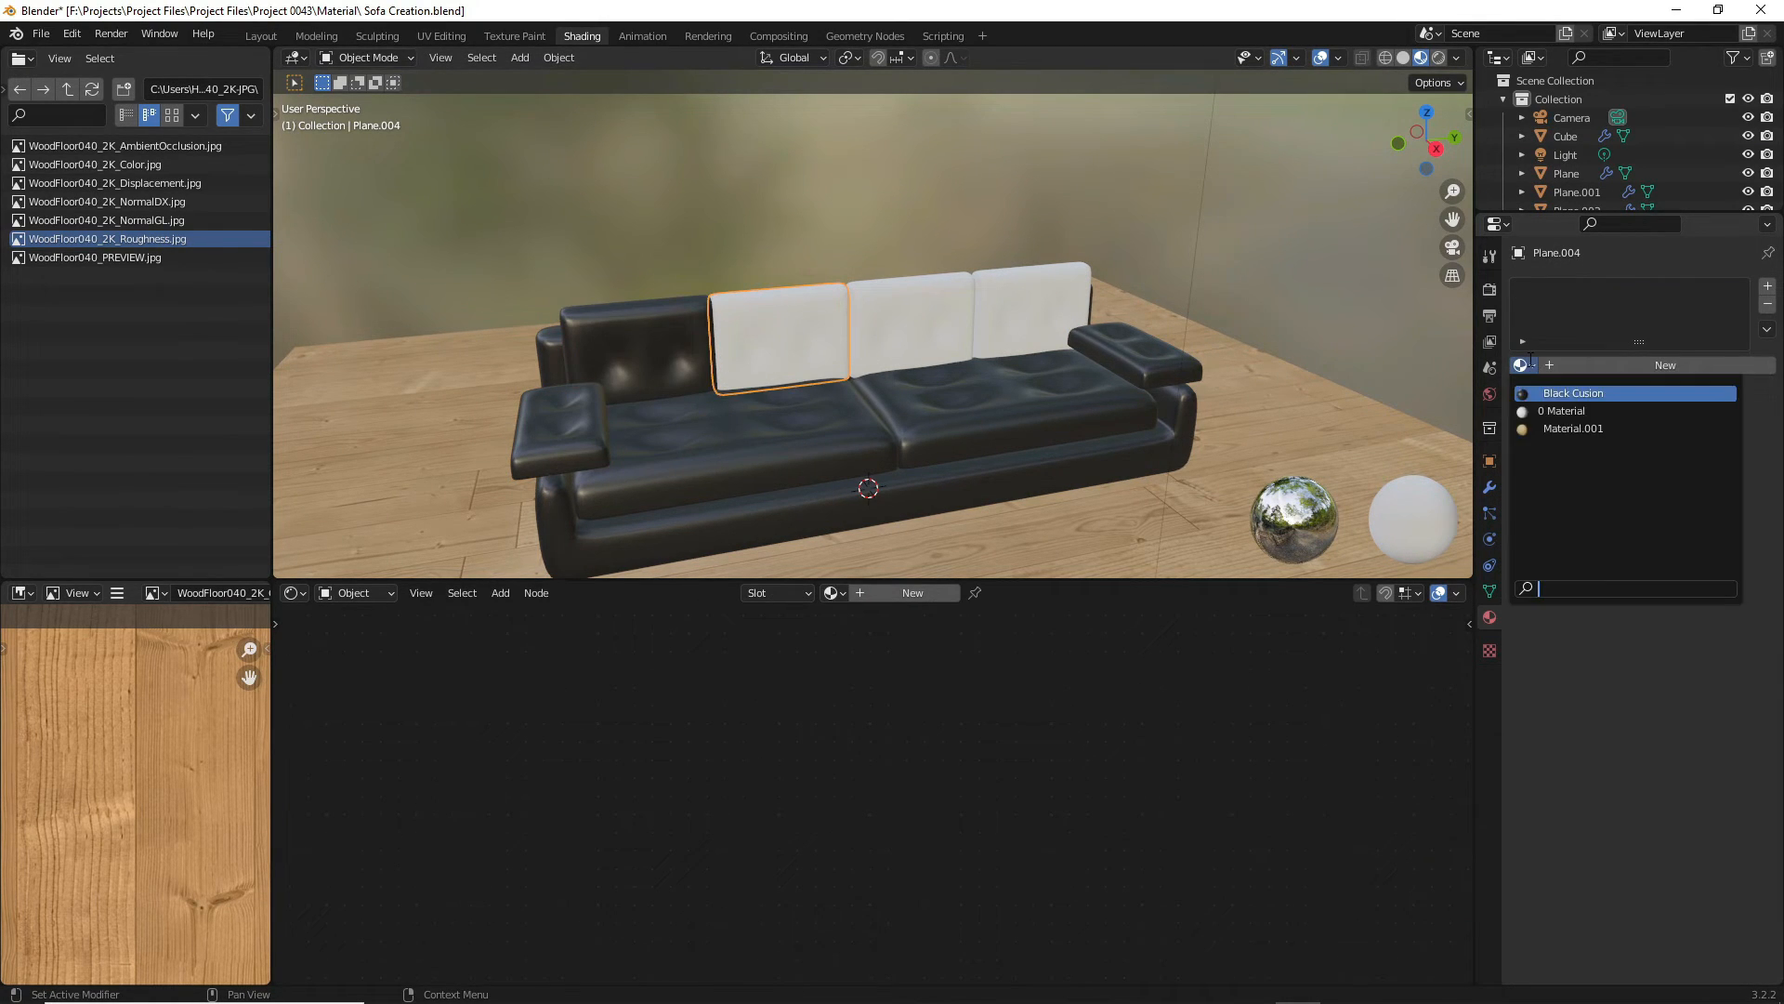
click(1552, 389)
click(908, 334)
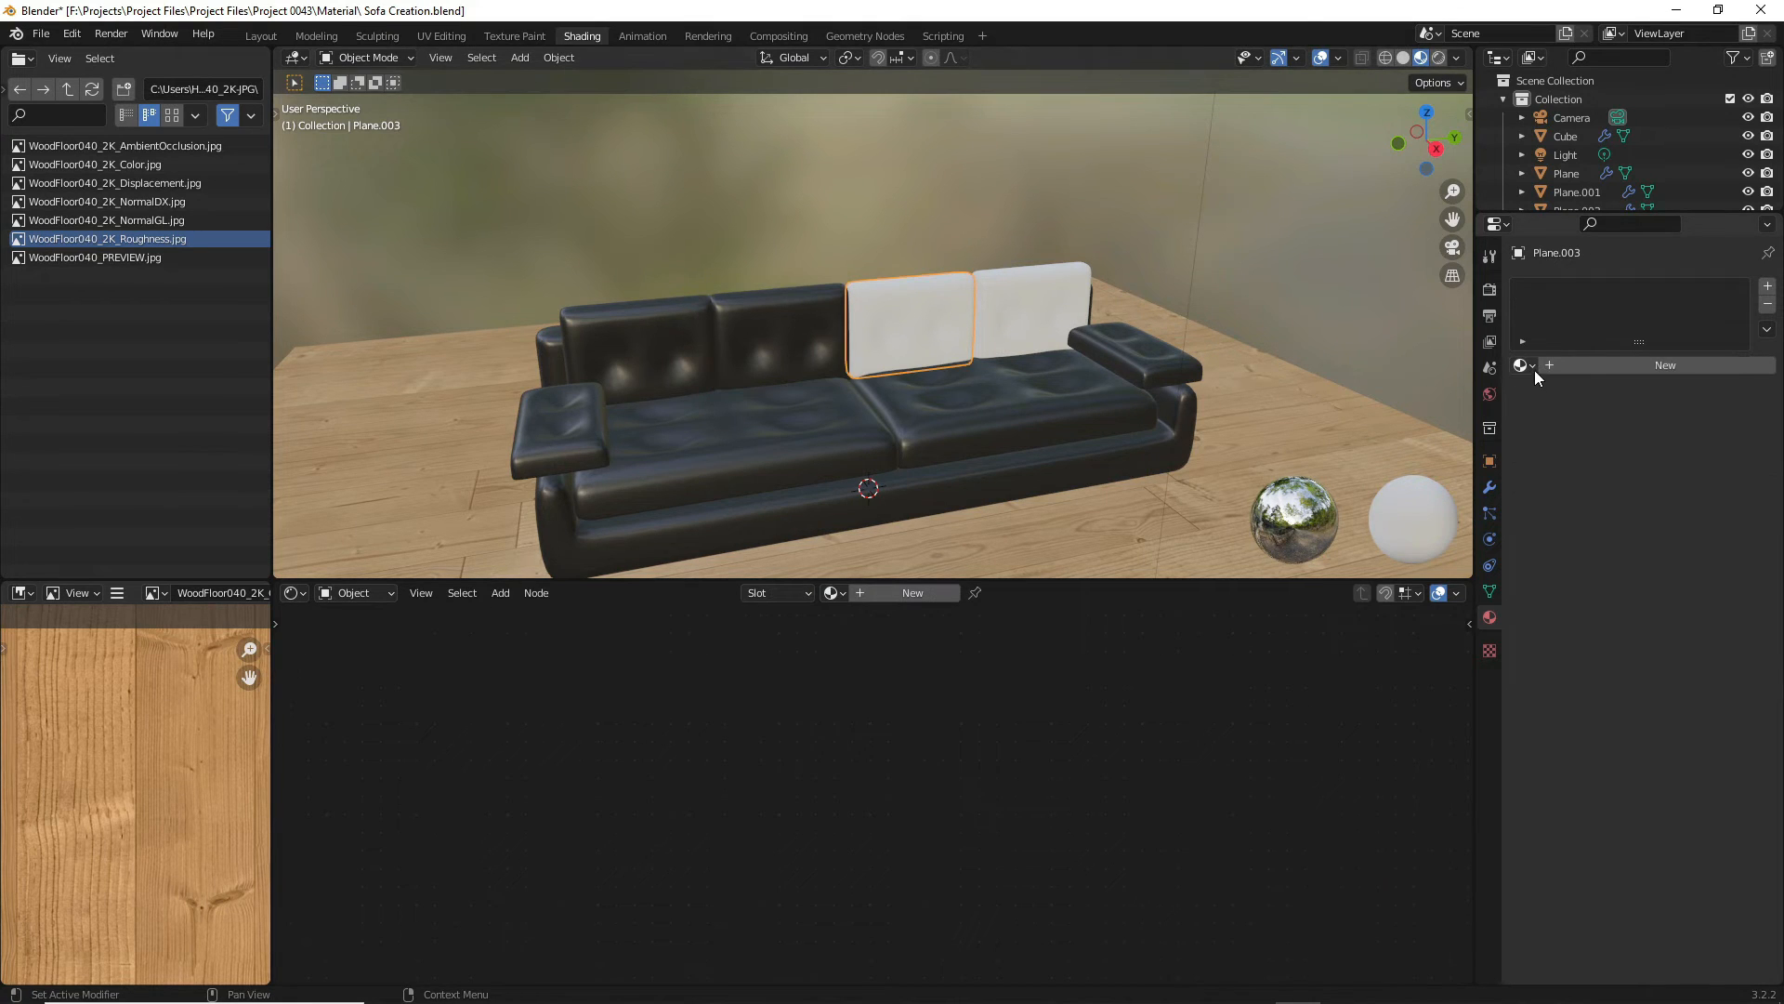
click(1535, 370)
click(1535, 388)
click(1030, 310)
click(1529, 366)
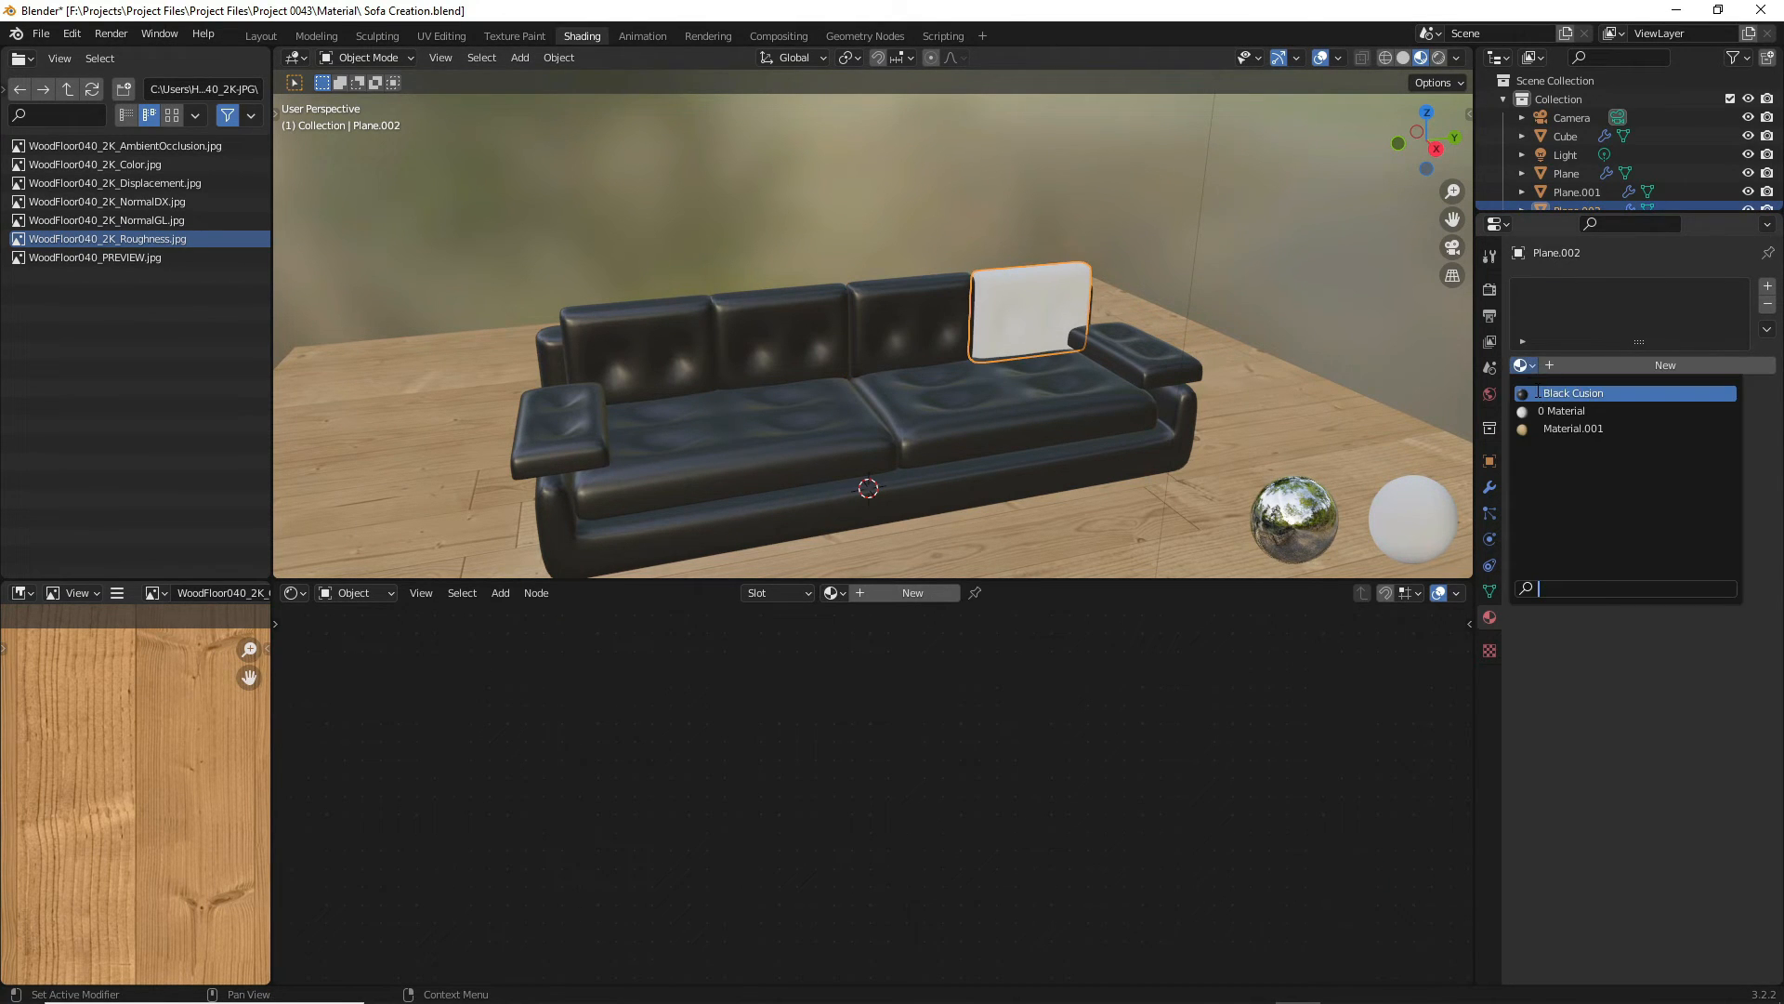
click(1552, 389)
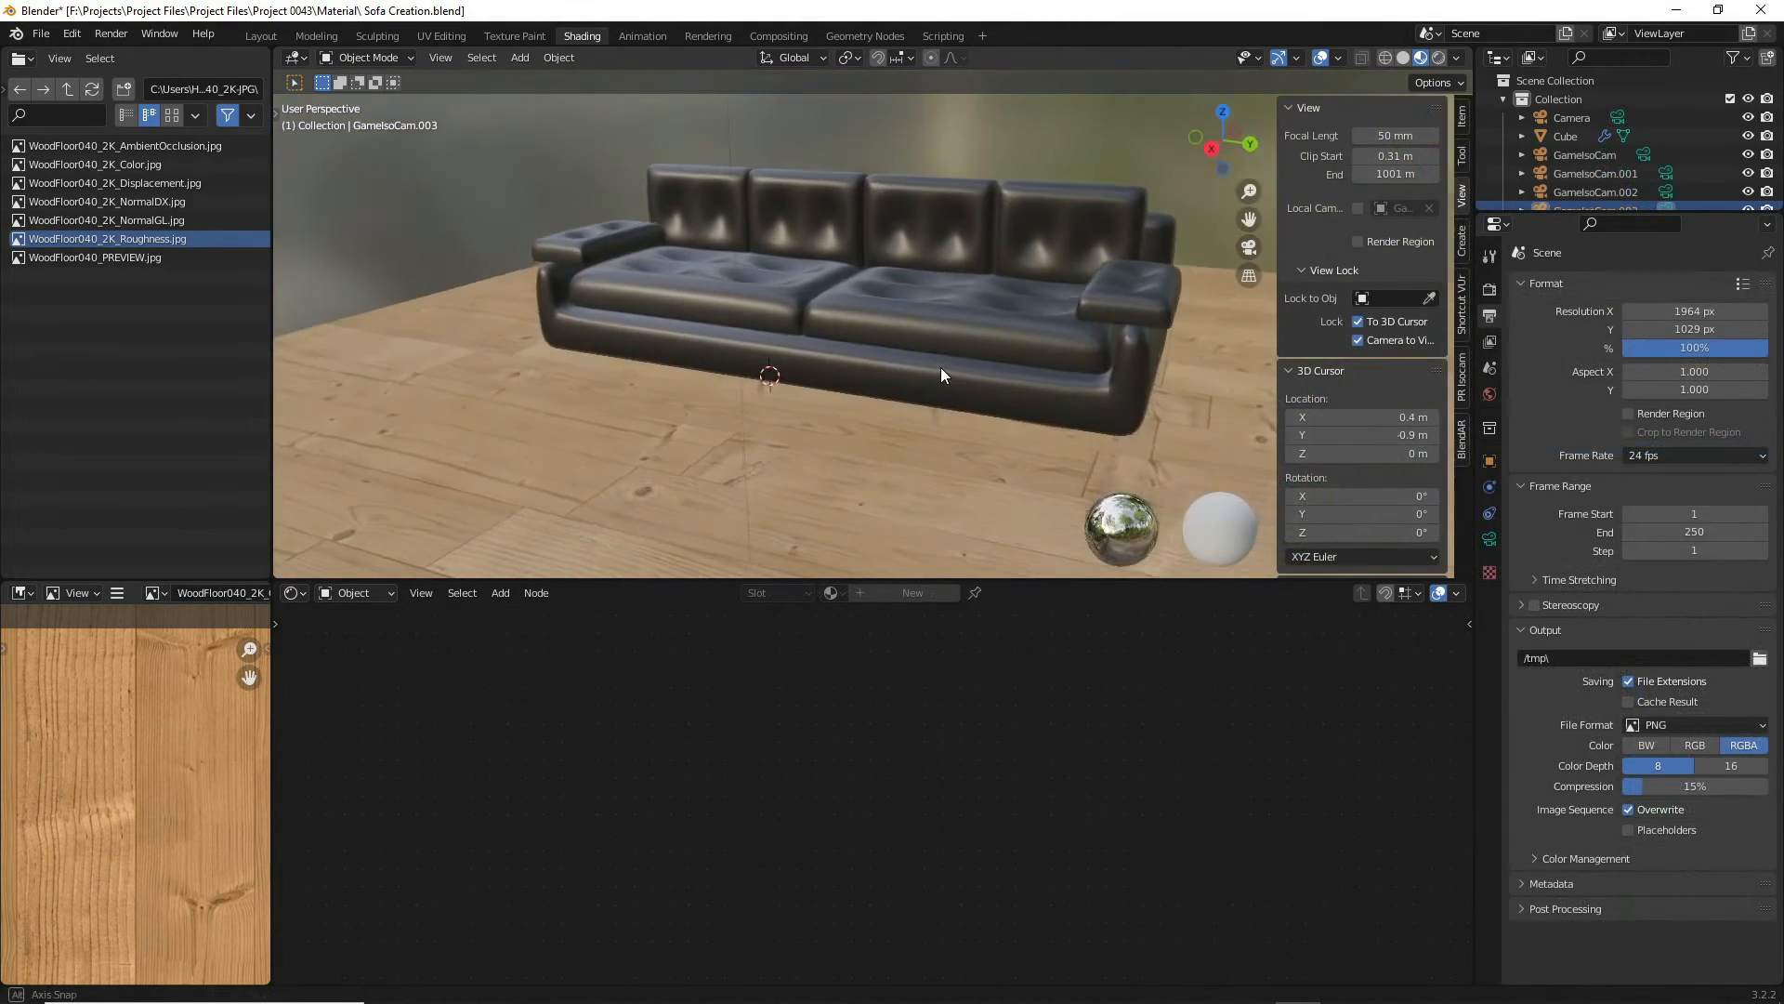
- Add an isometric camera of the GameIsocam type to the scene using the Create IsoCam tools
middle_drag(940, 366, 917, 353)
scroll(981, 227, down, 1)
shift+middle_drag(980, 226, 968, 288)
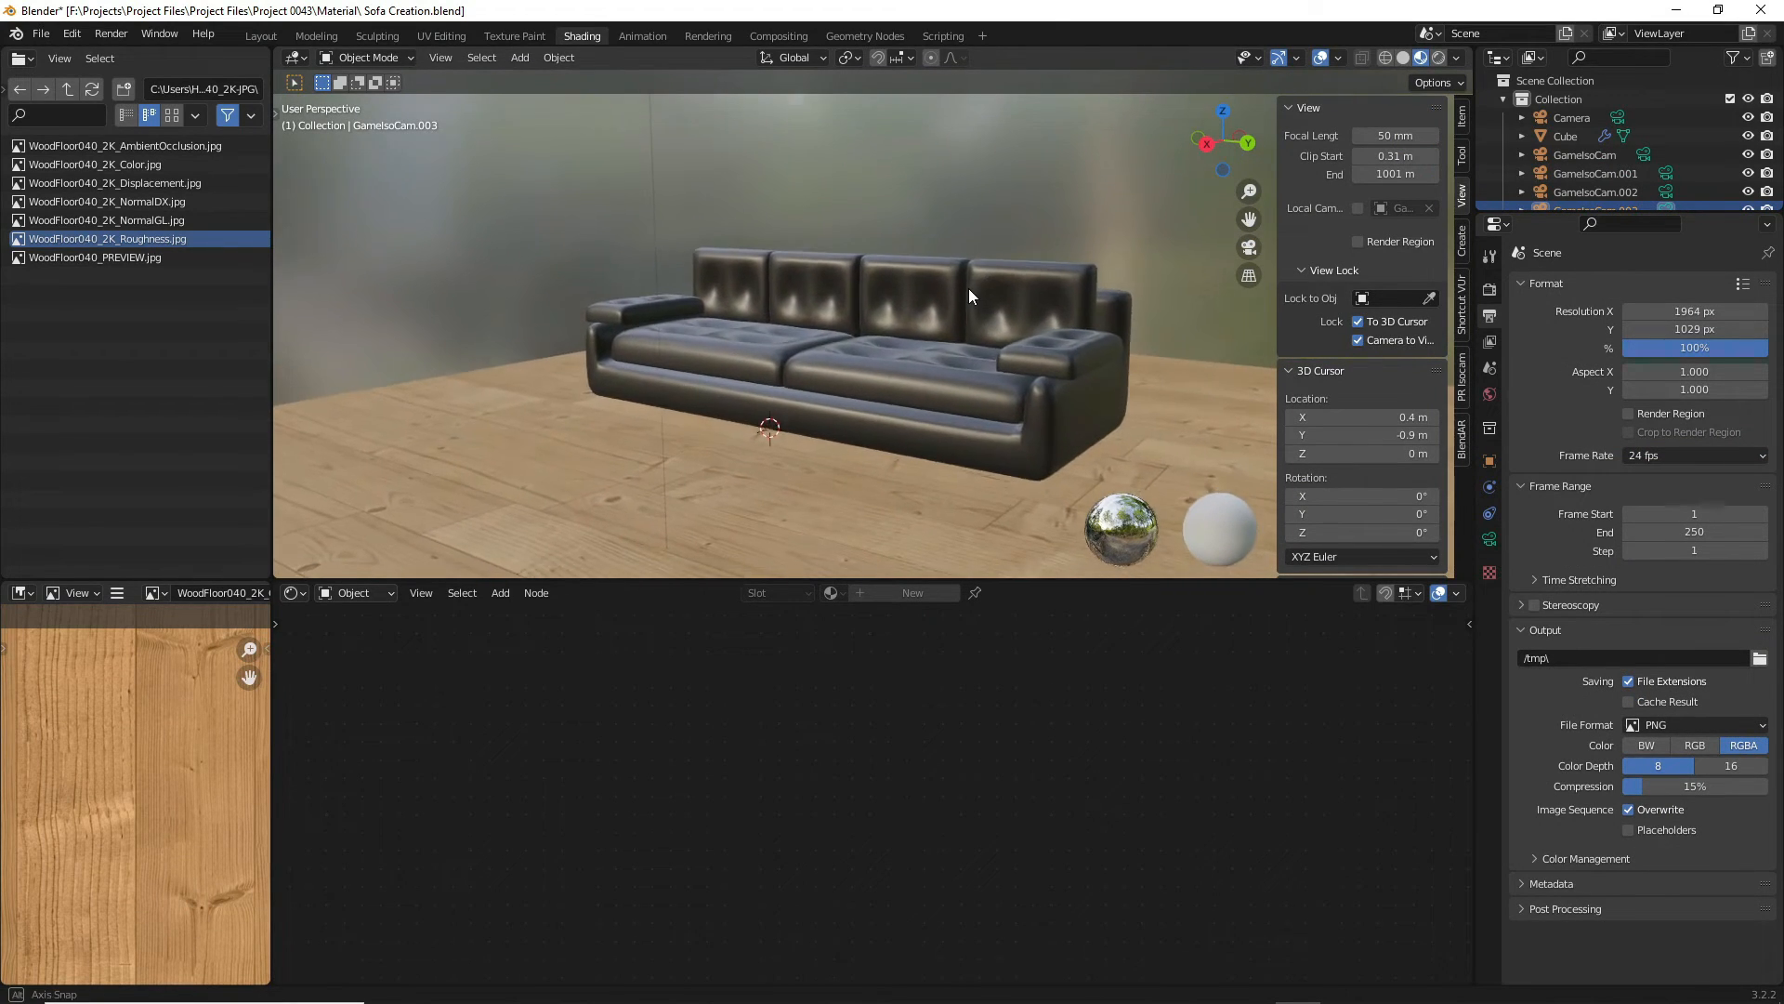
click(1464, 160)
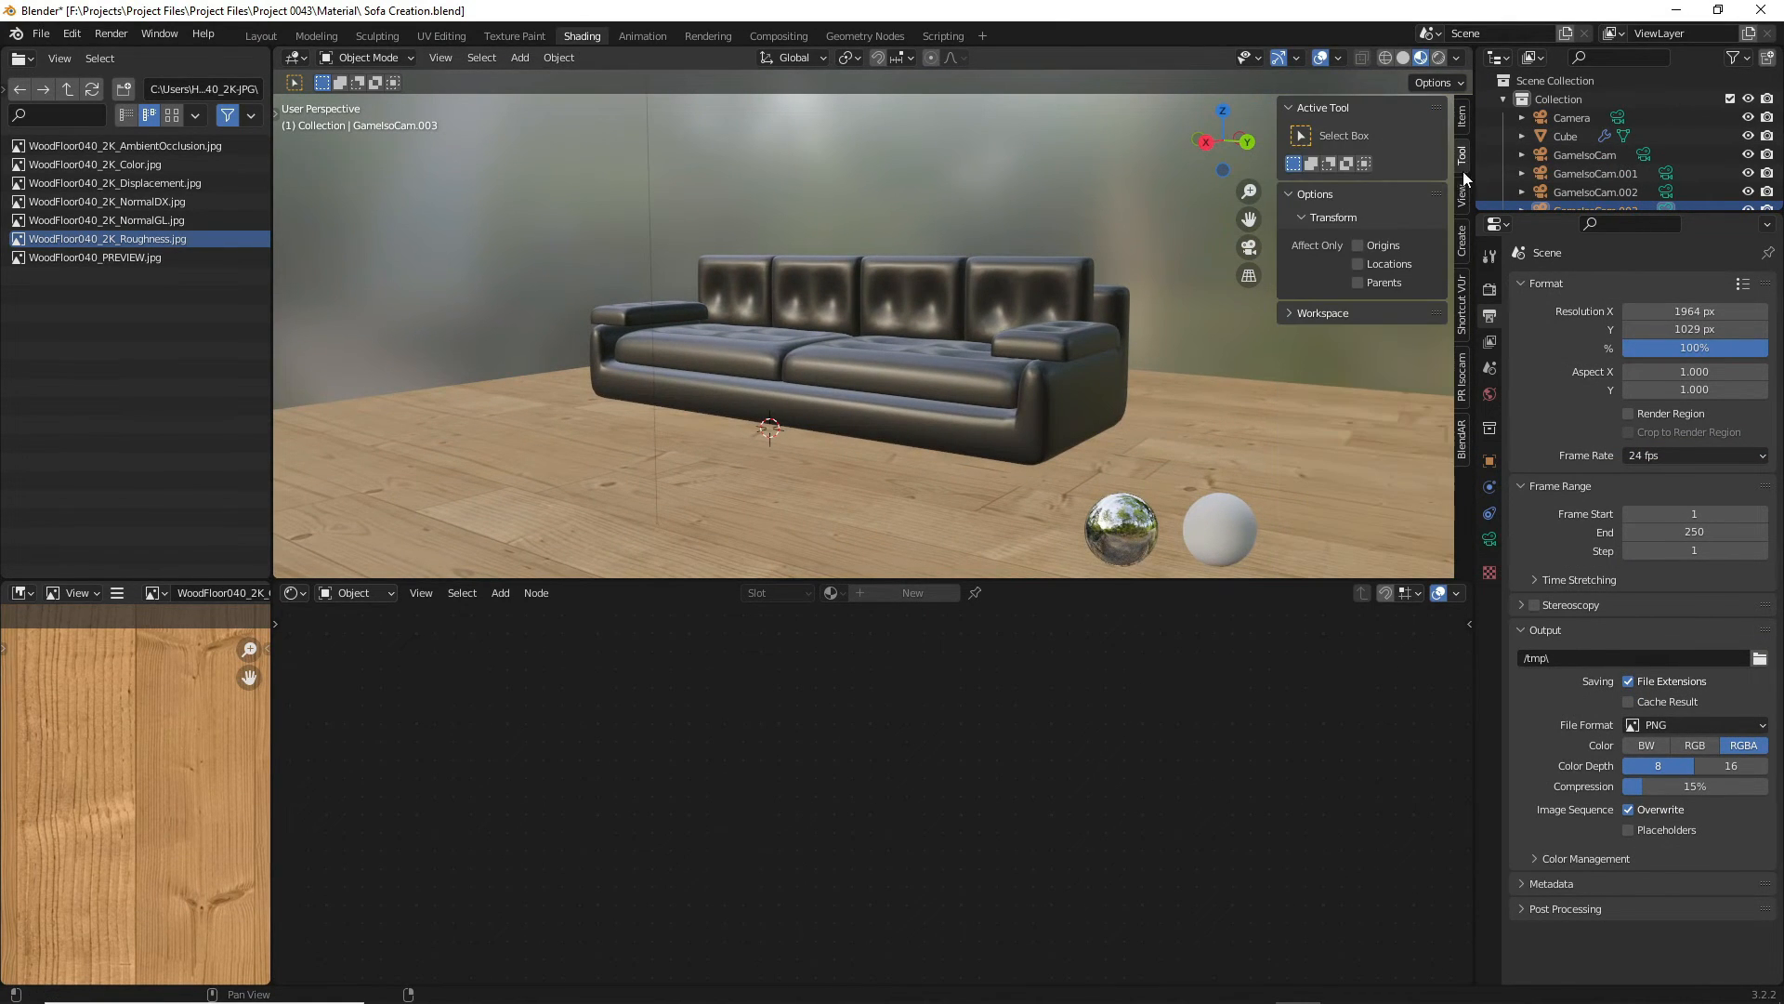
click(1461, 377)
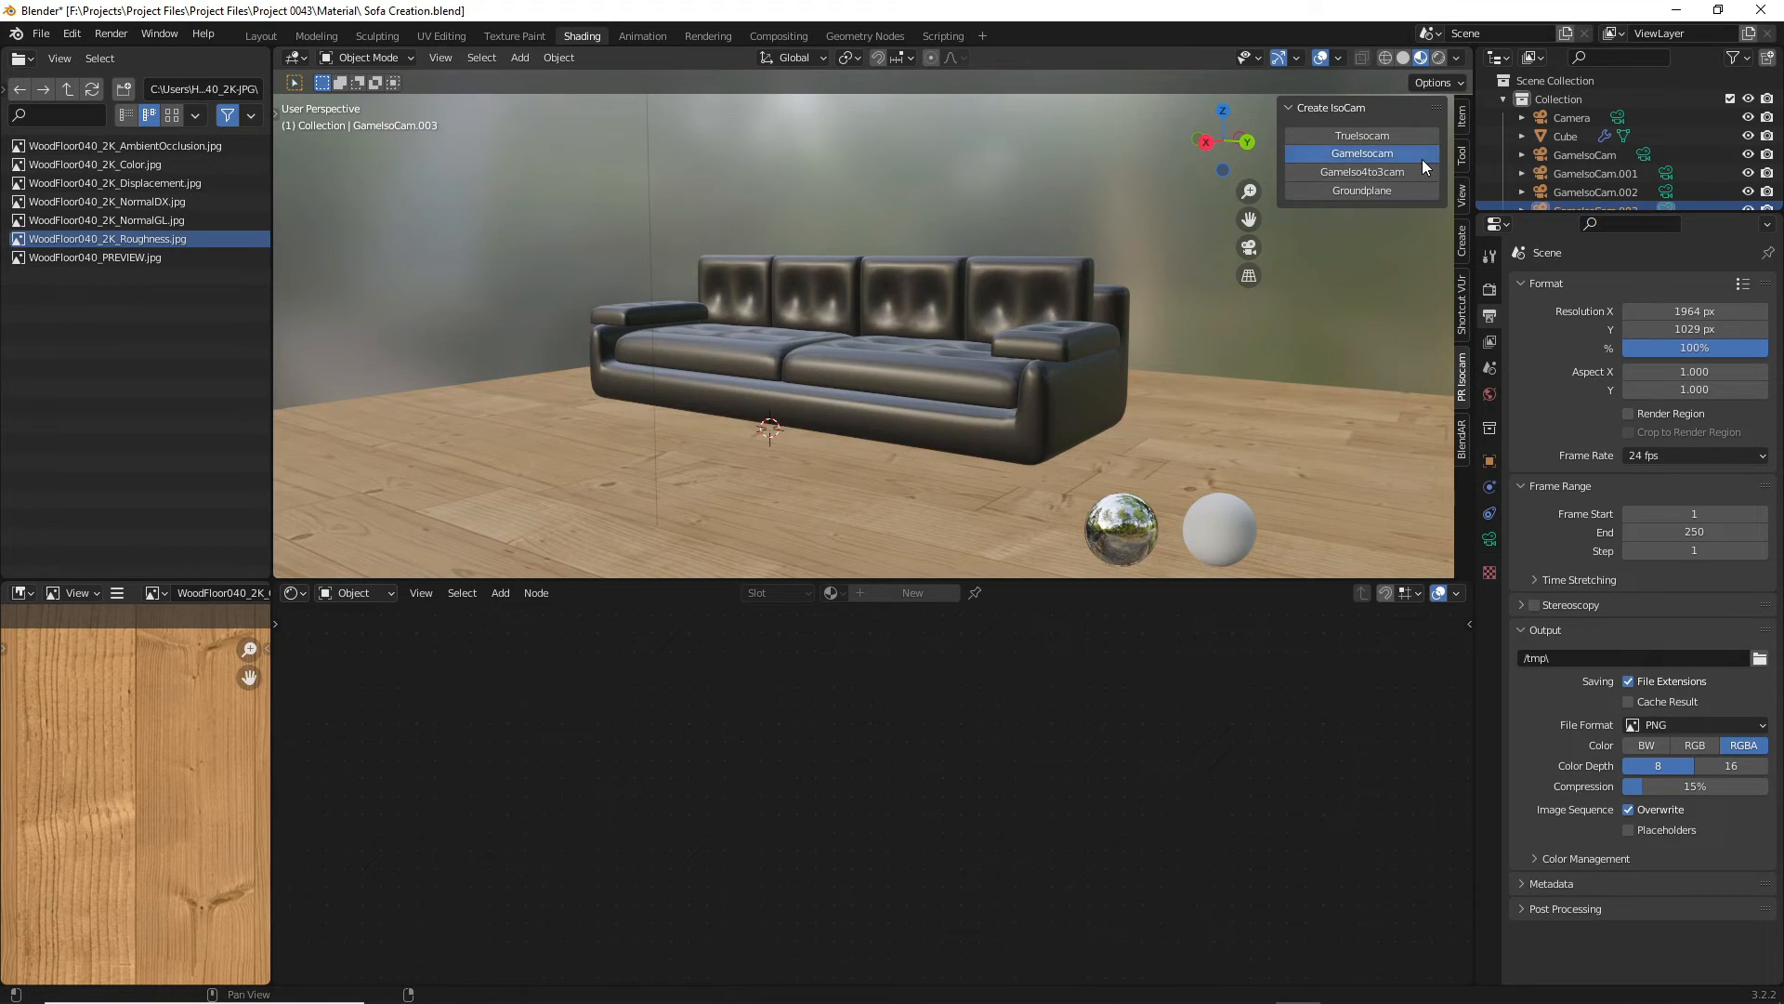
click(1394, 154)
middle_drag(1167, 291, 985, 244)
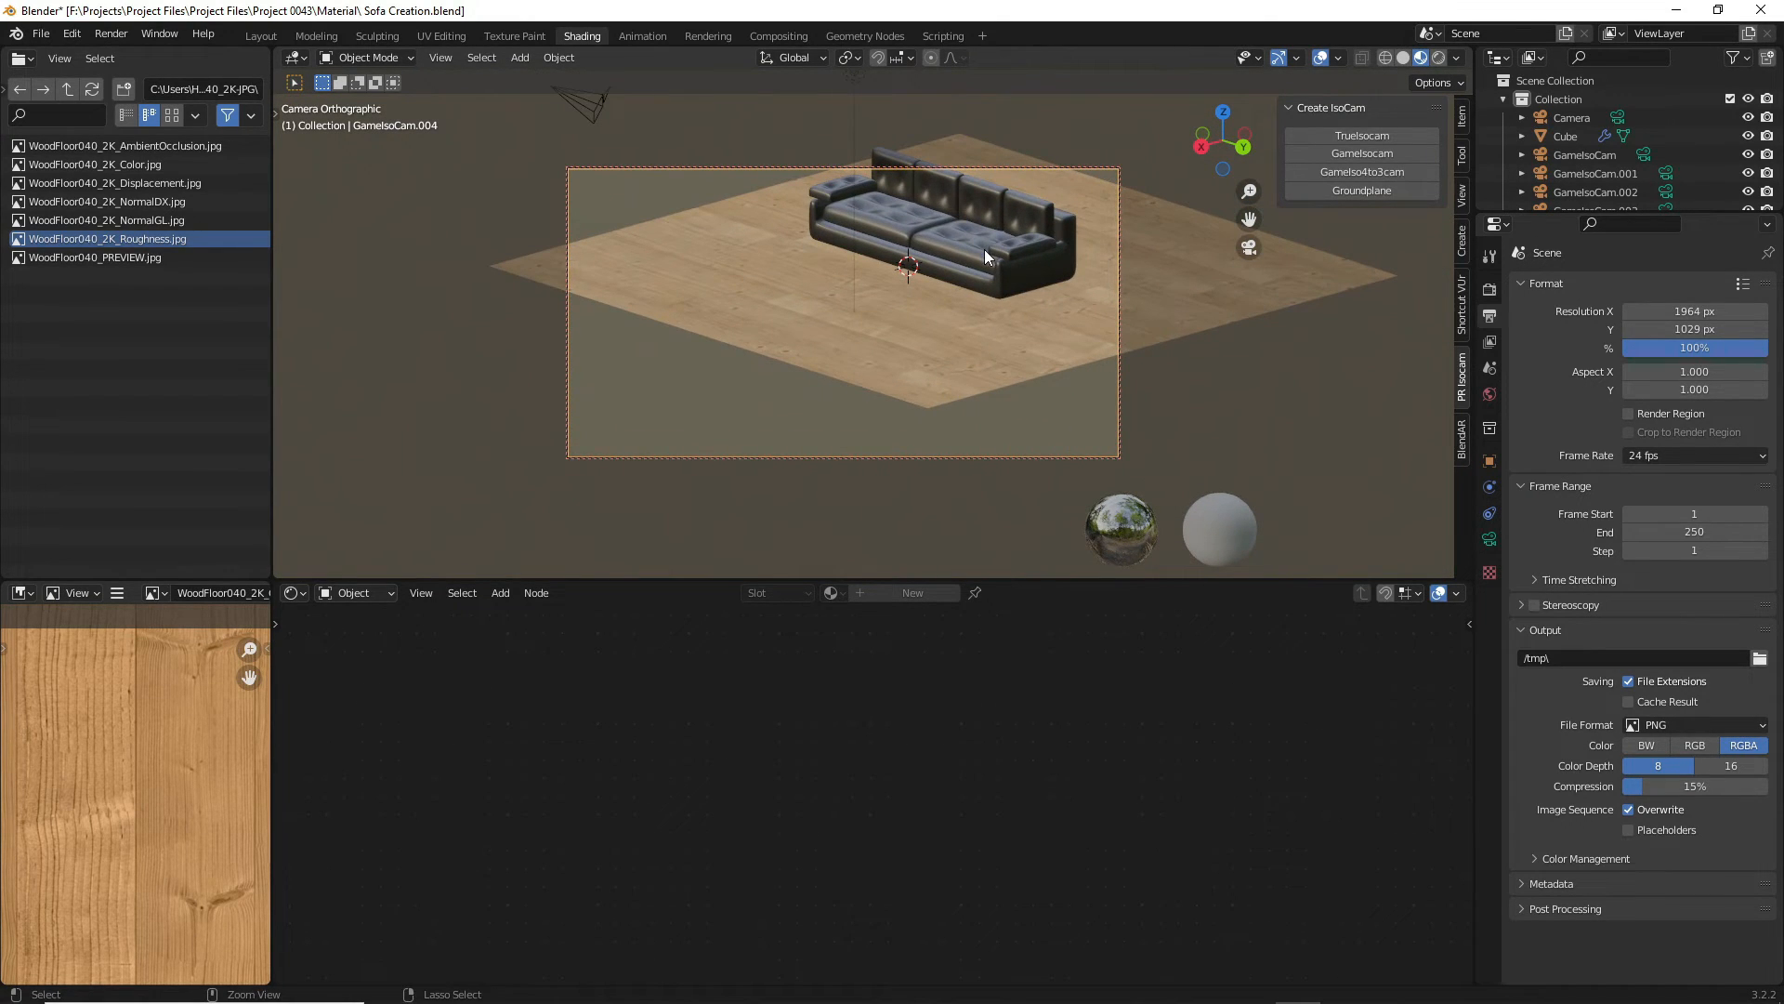
- Frame the whole sofa near the centre of the isometric camera's view, keeping the camera locked to the view
scroll(984, 253, up, 2)
scroll(984, 257, down, 2)
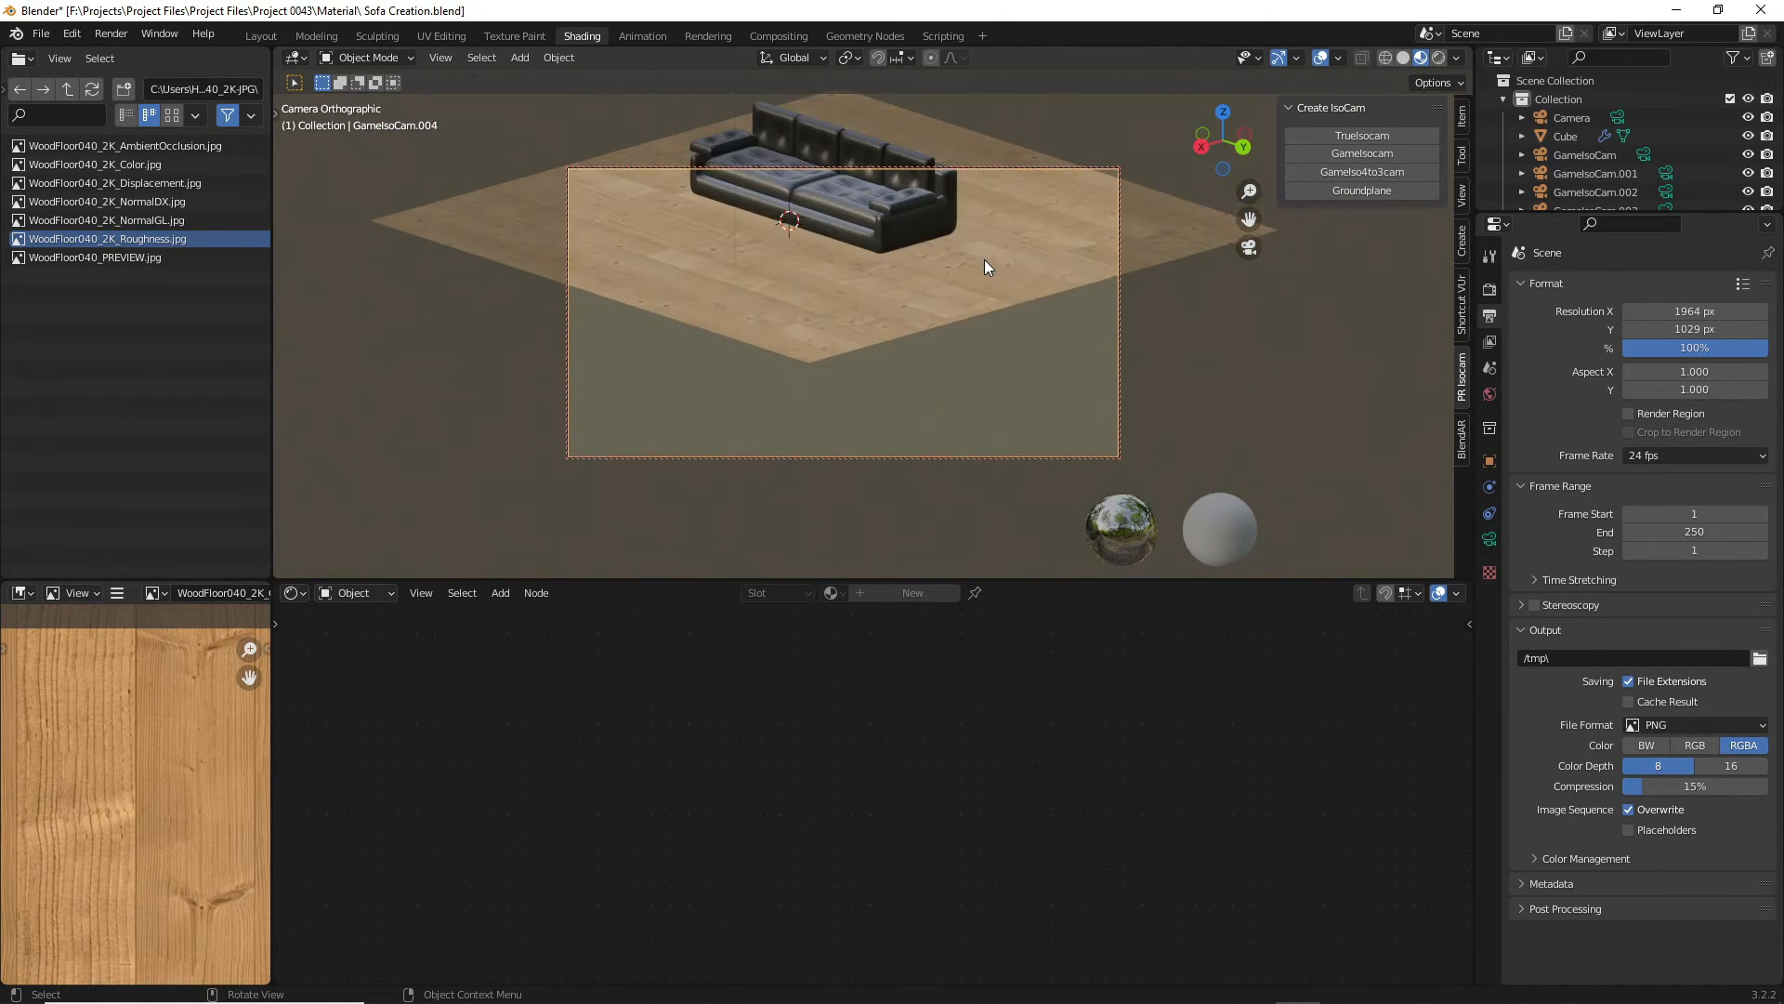
scroll(938, 238, up, 1)
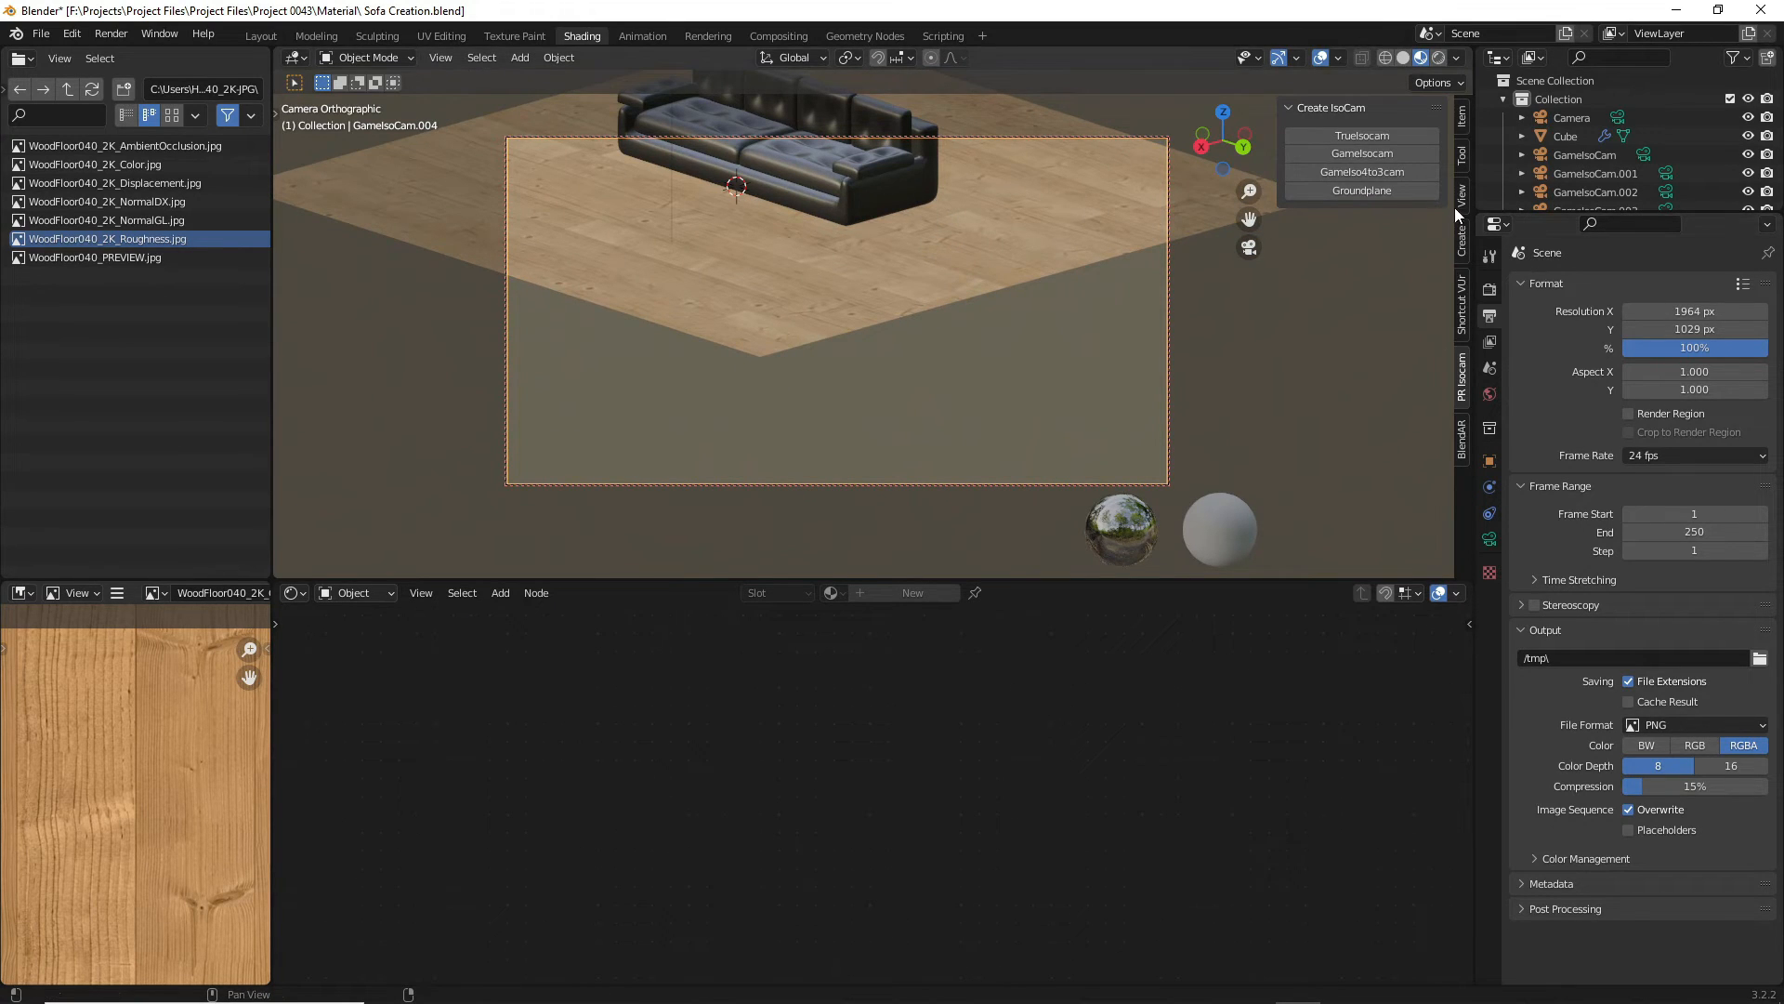
click(1461, 195)
shift+middle_drag(972, 266, 1107, 438)
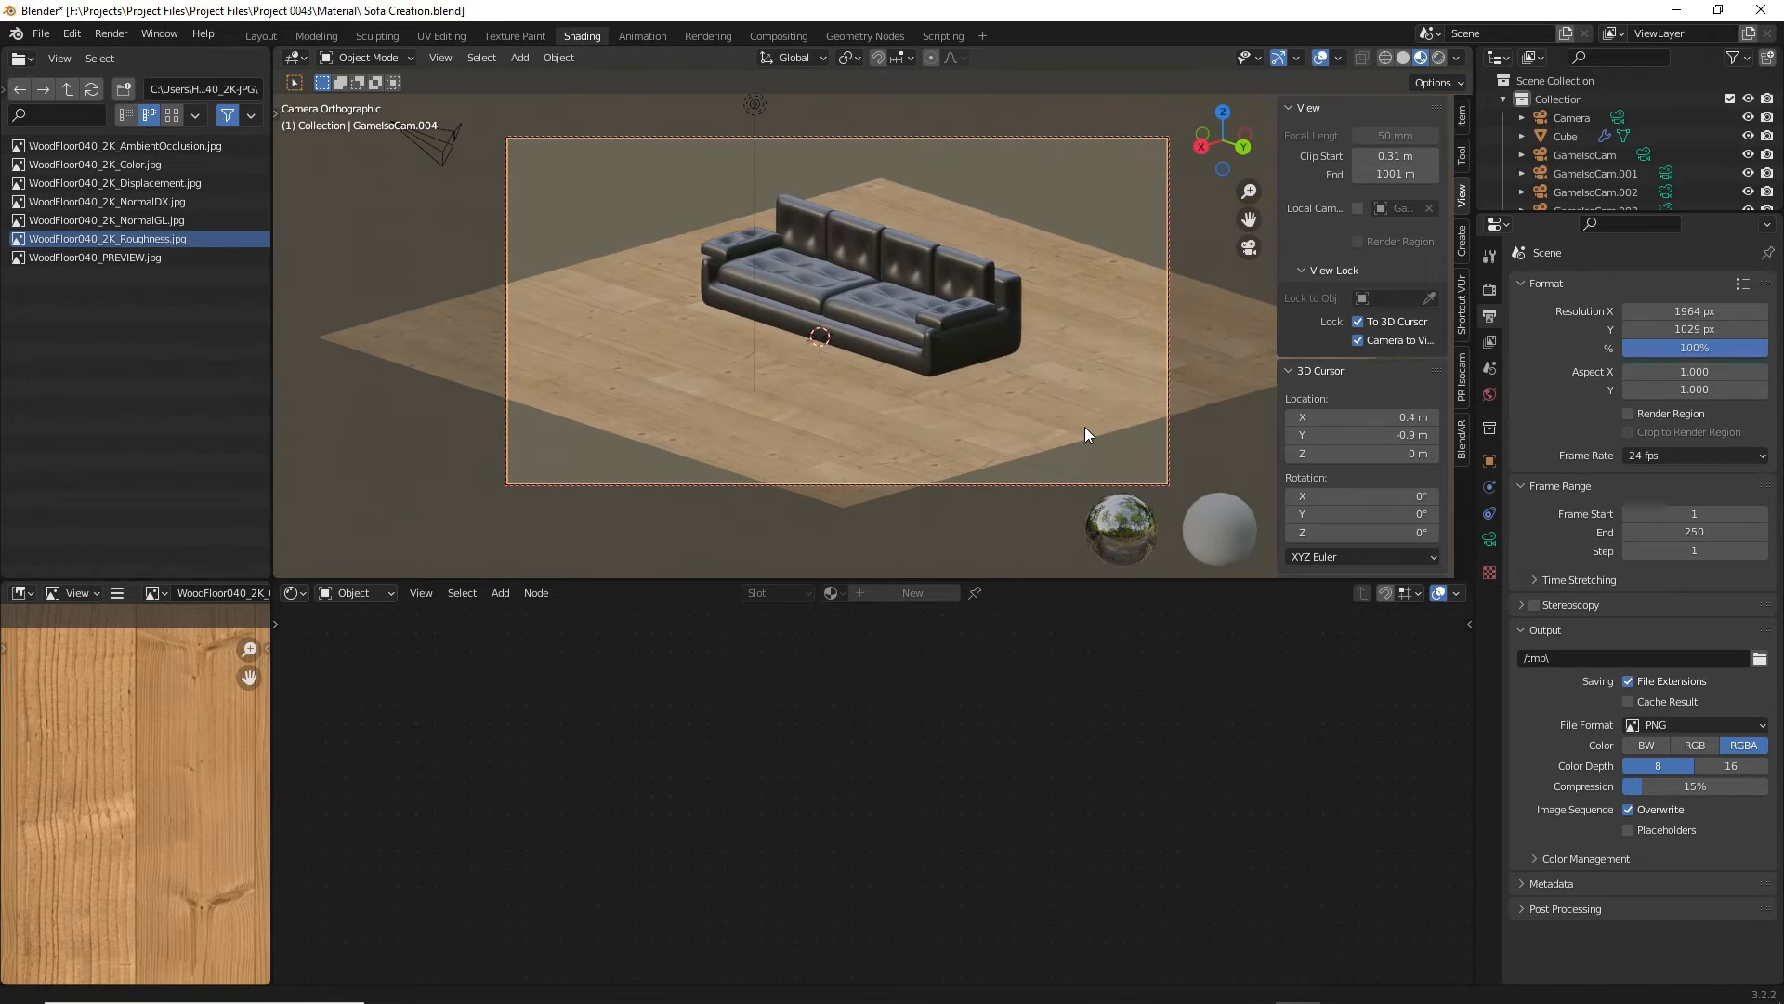
shift+middle_drag(1076, 385, 974, 362)
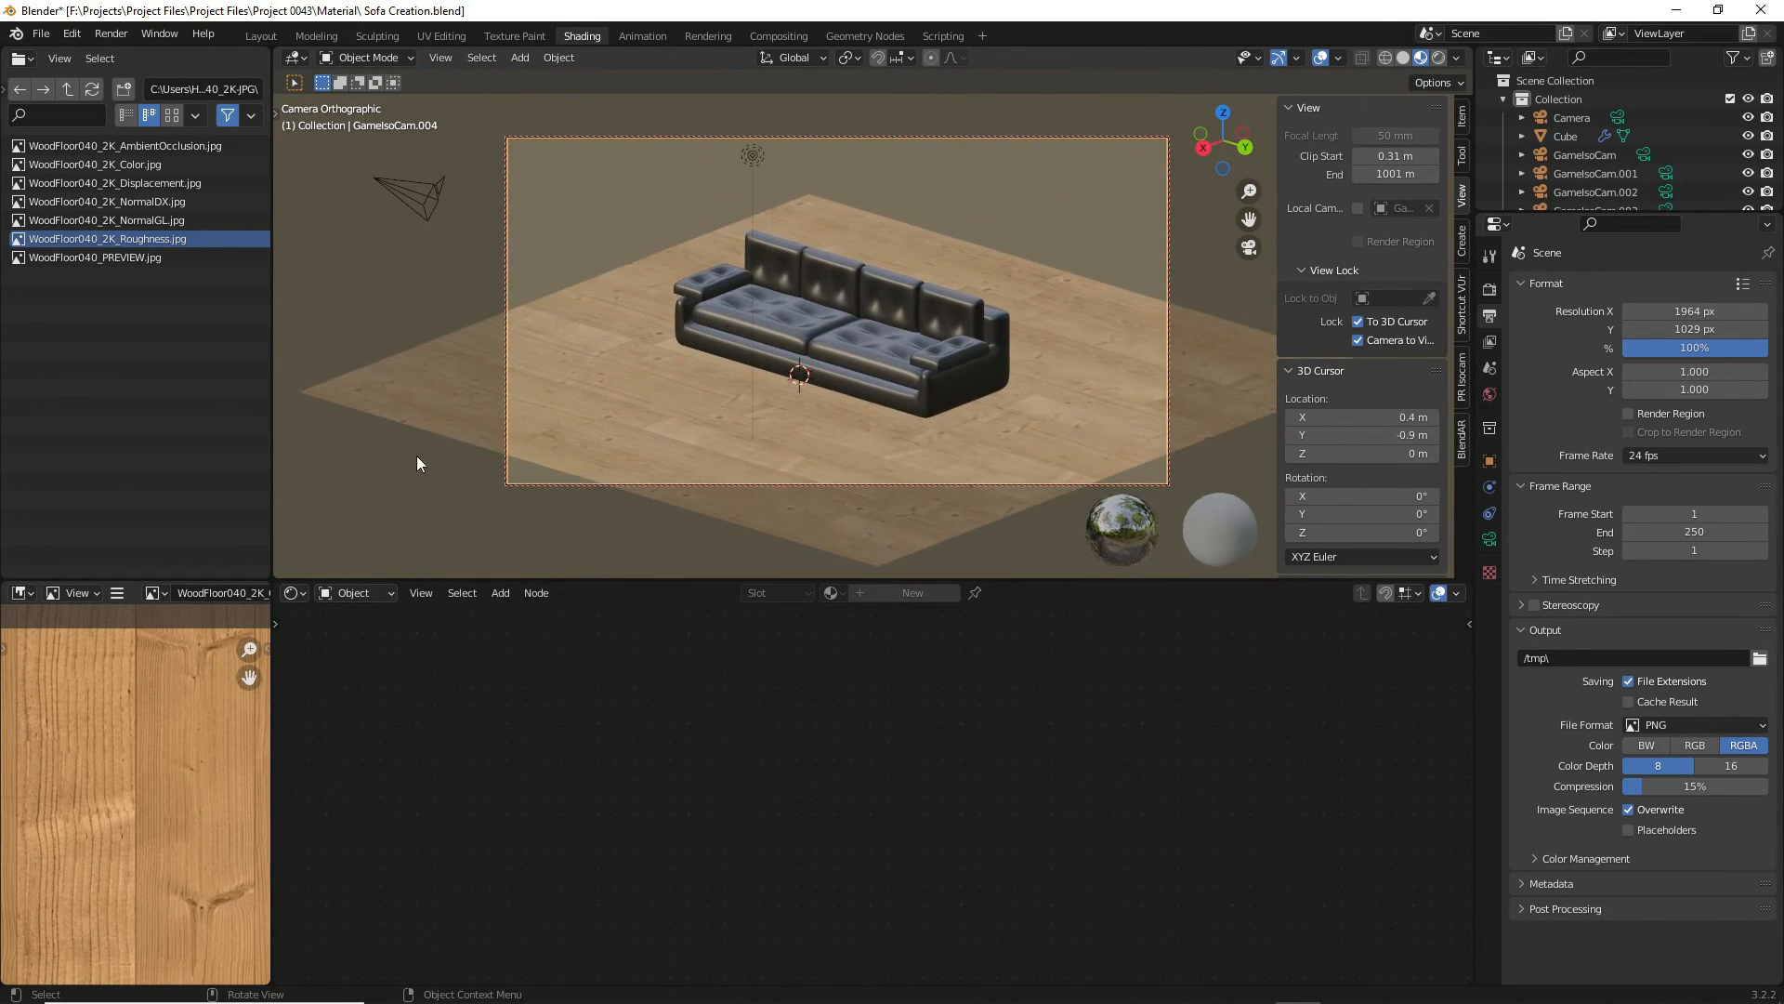
- Scale up the wood floor plane until it fills the entire camera frame behind the sofa
click(411, 393)
key(s)
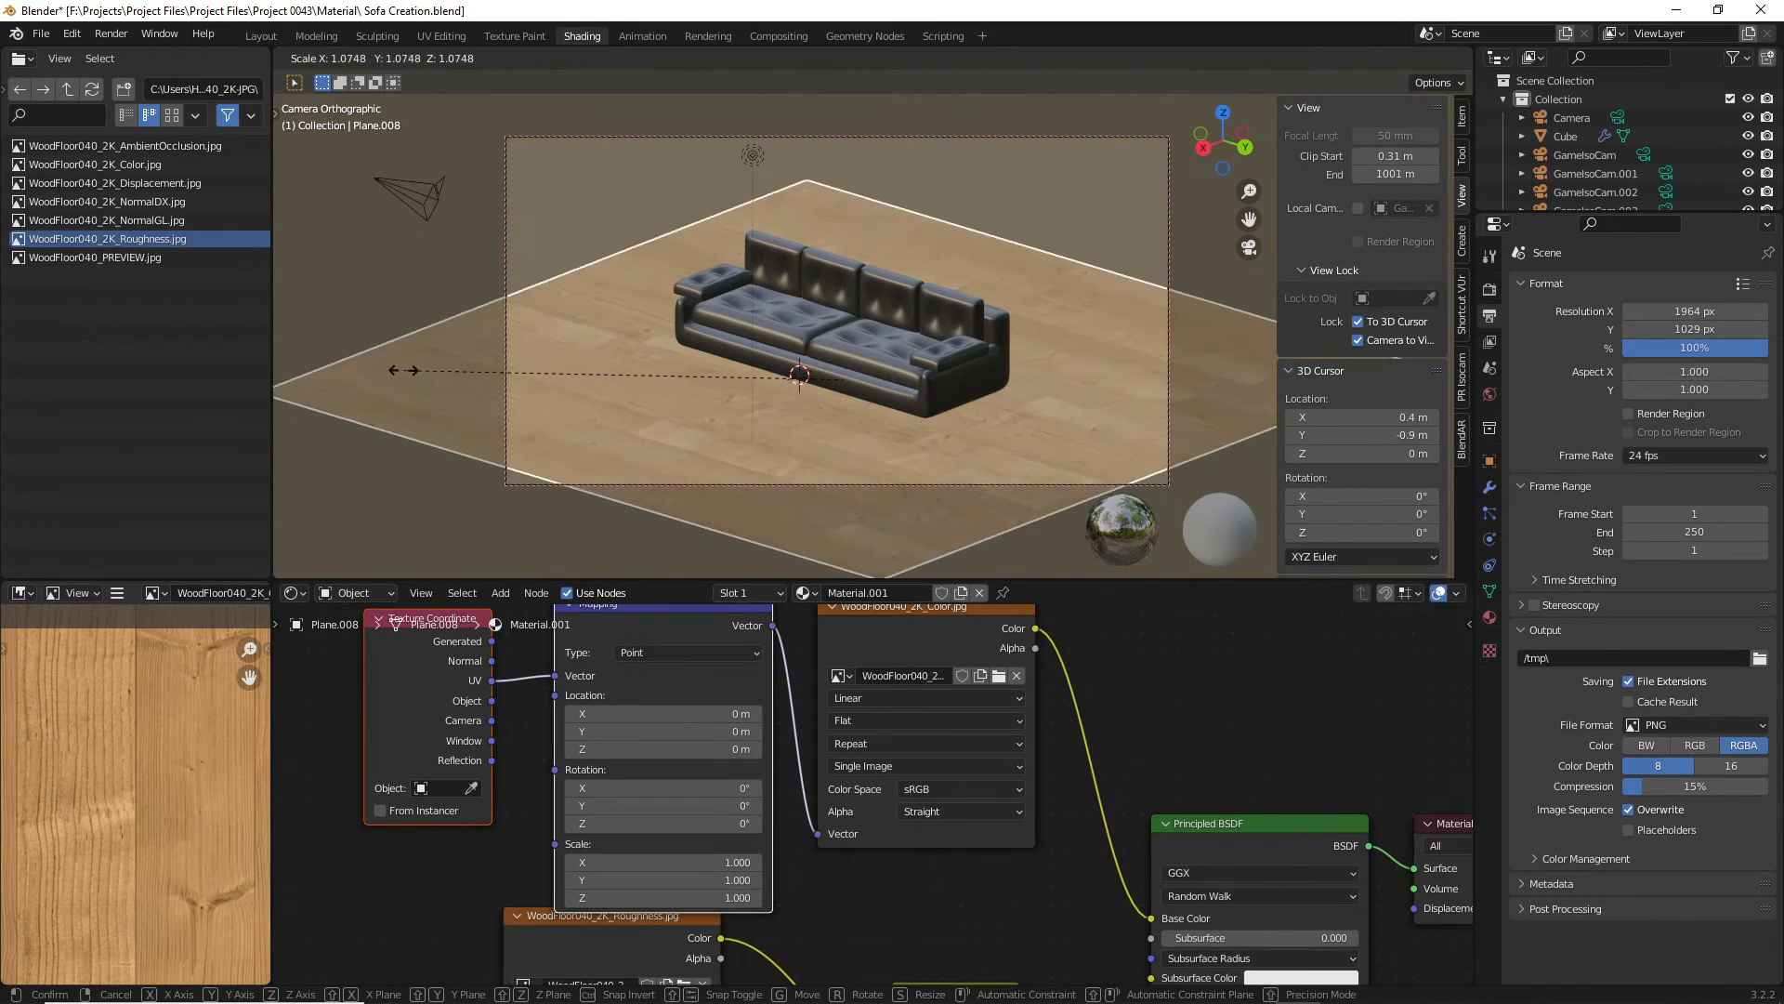
click(1177, 344)
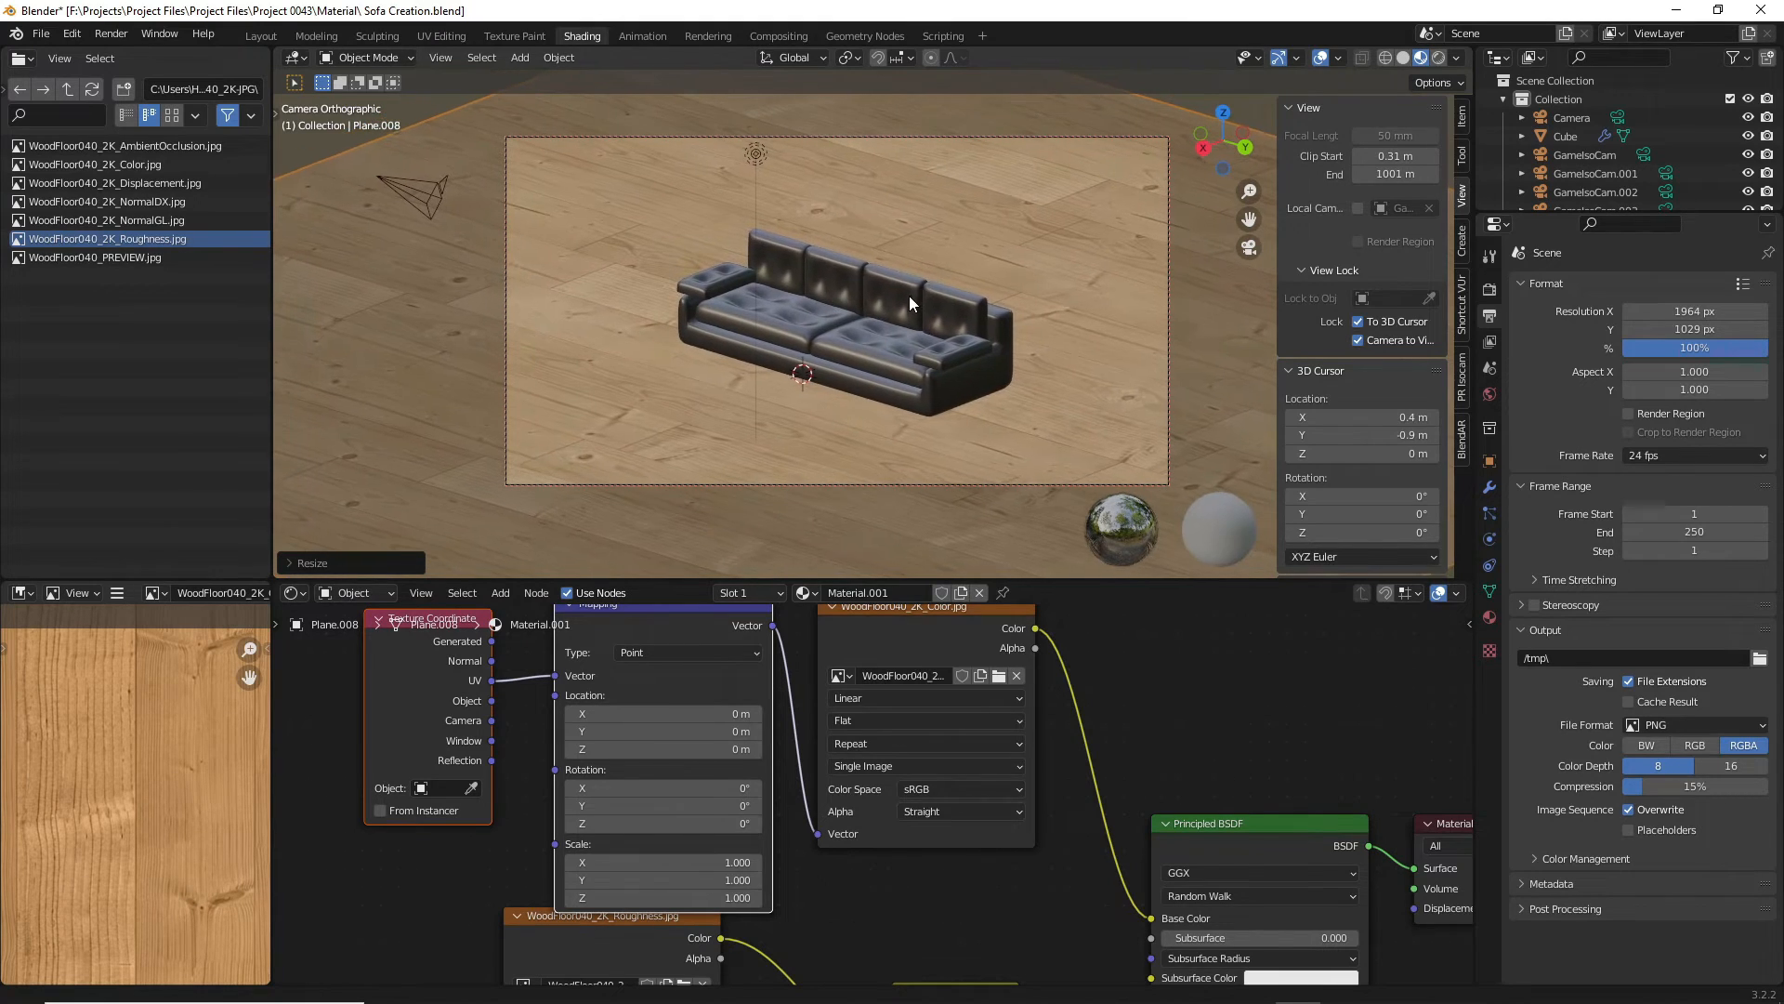
shift+middle_drag(909, 298, 905, 295)
- Add an area light to the scene and raise it along Z to above the sofa
key(shift+a)
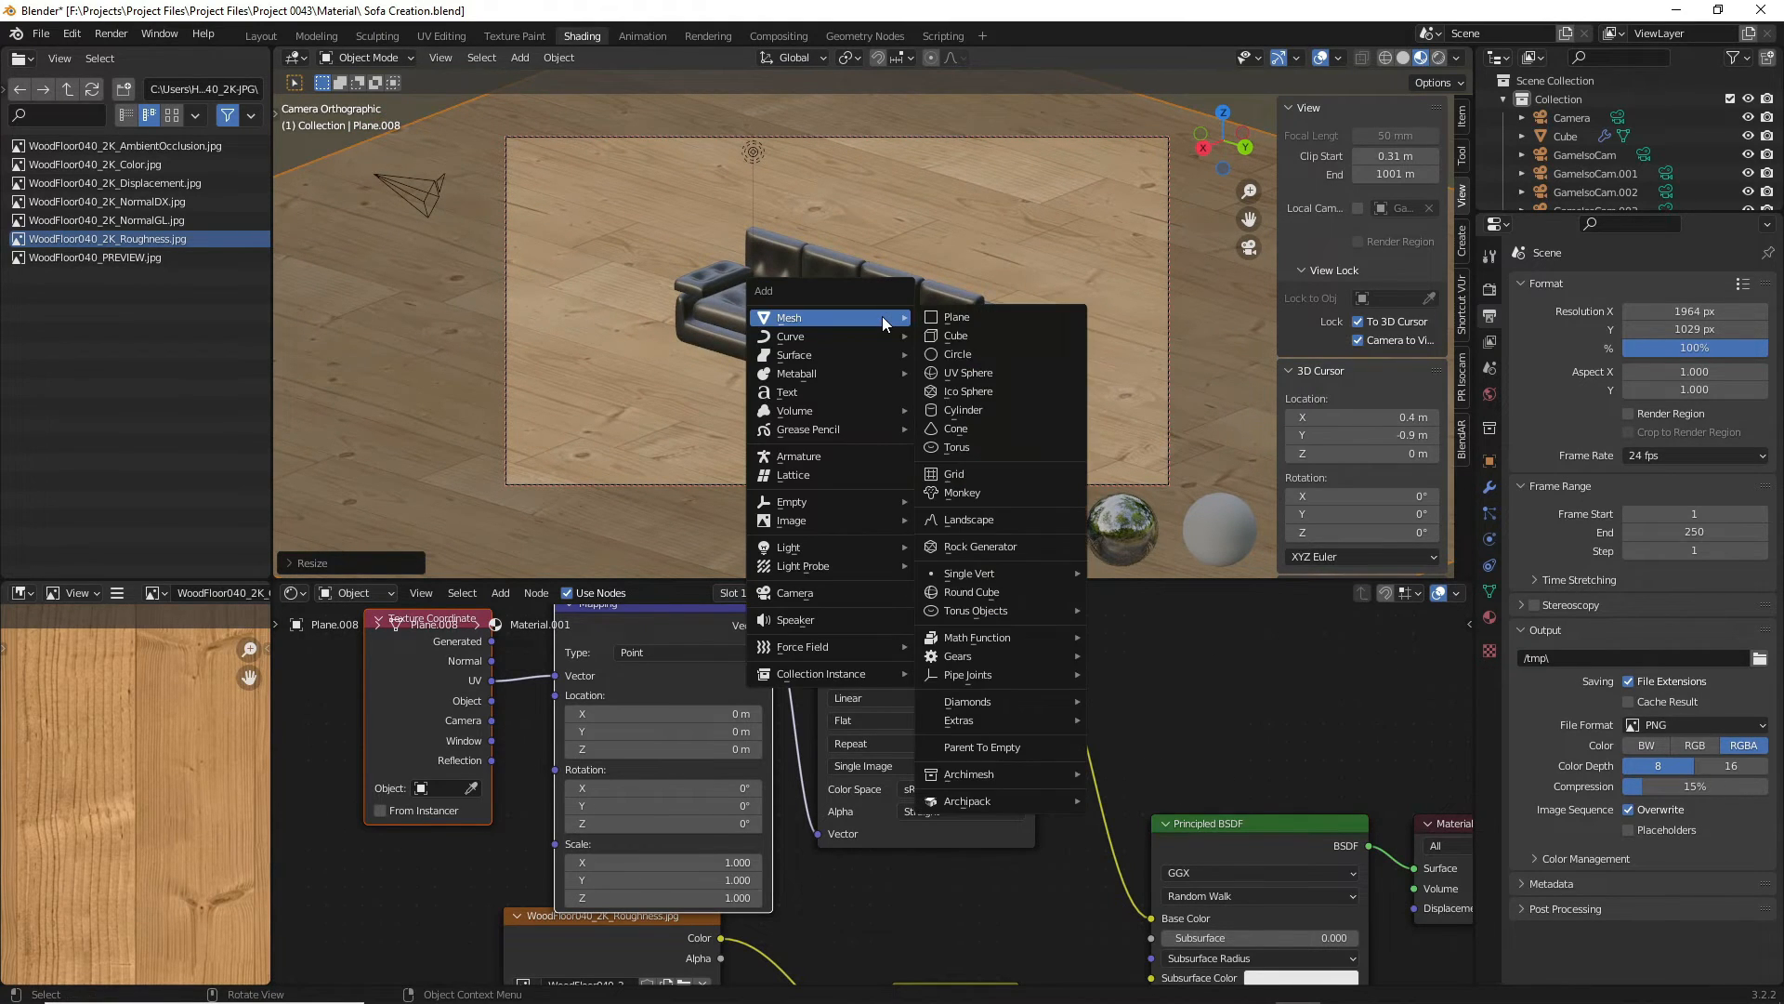
mouse_move(875, 547)
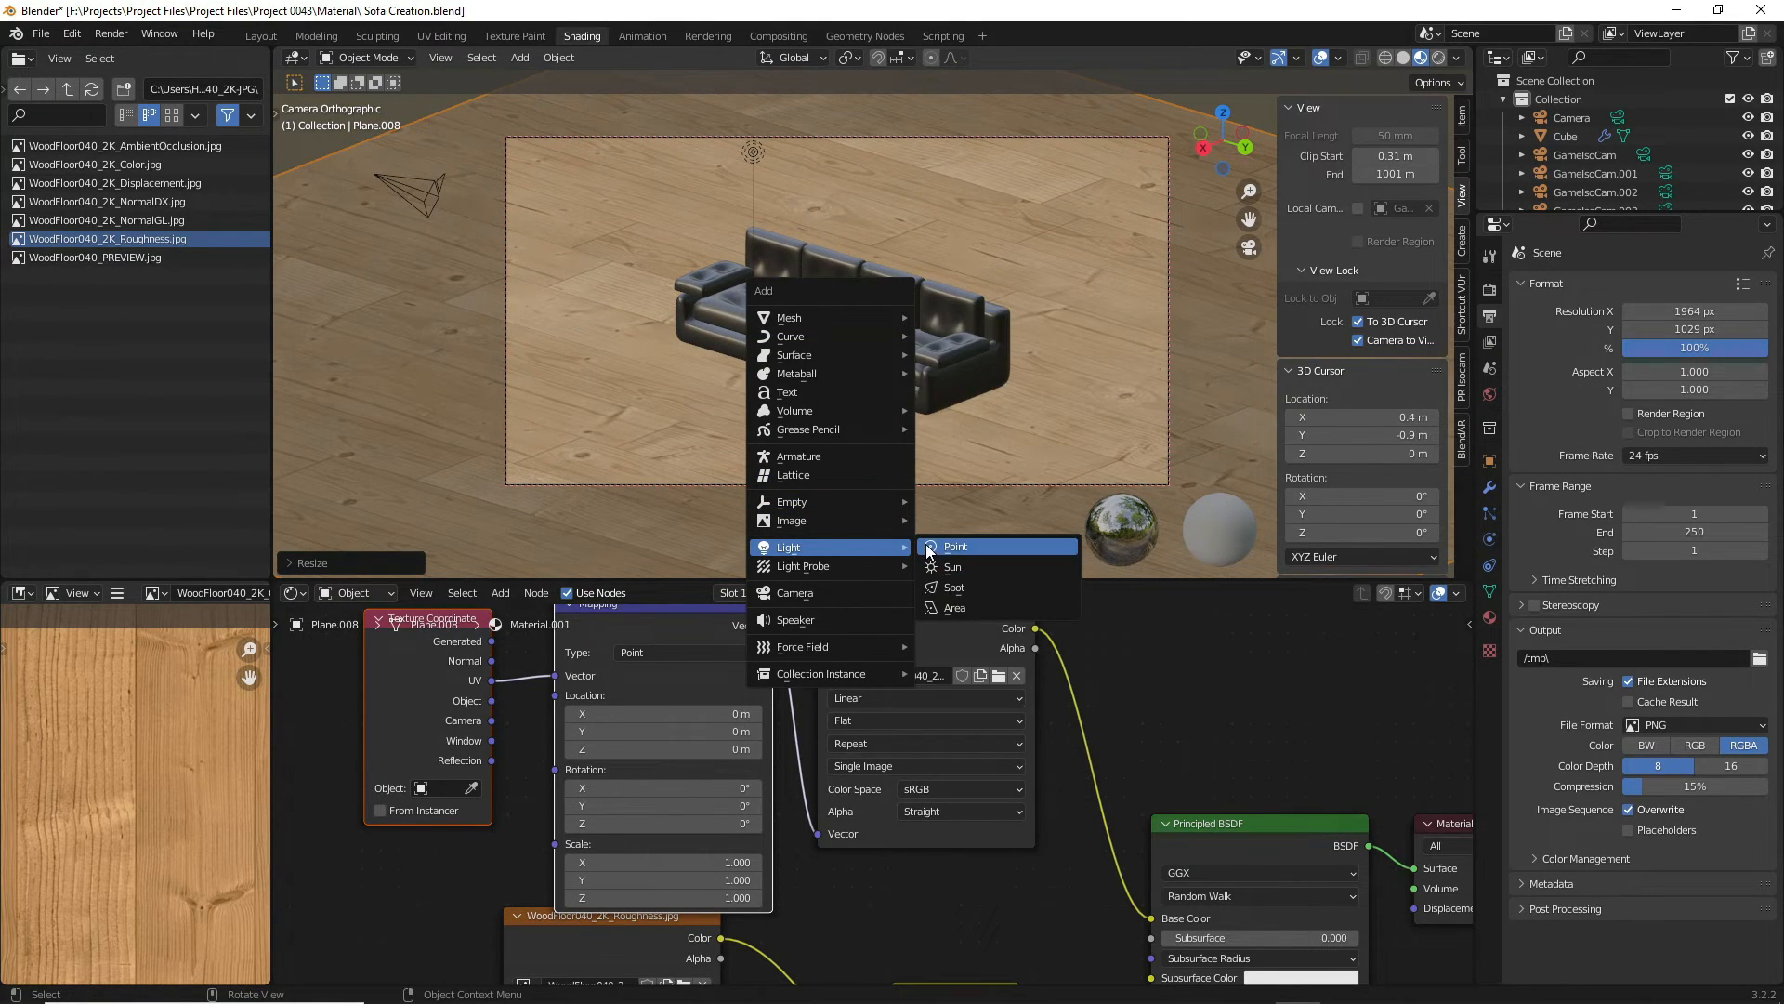
click(952, 608)
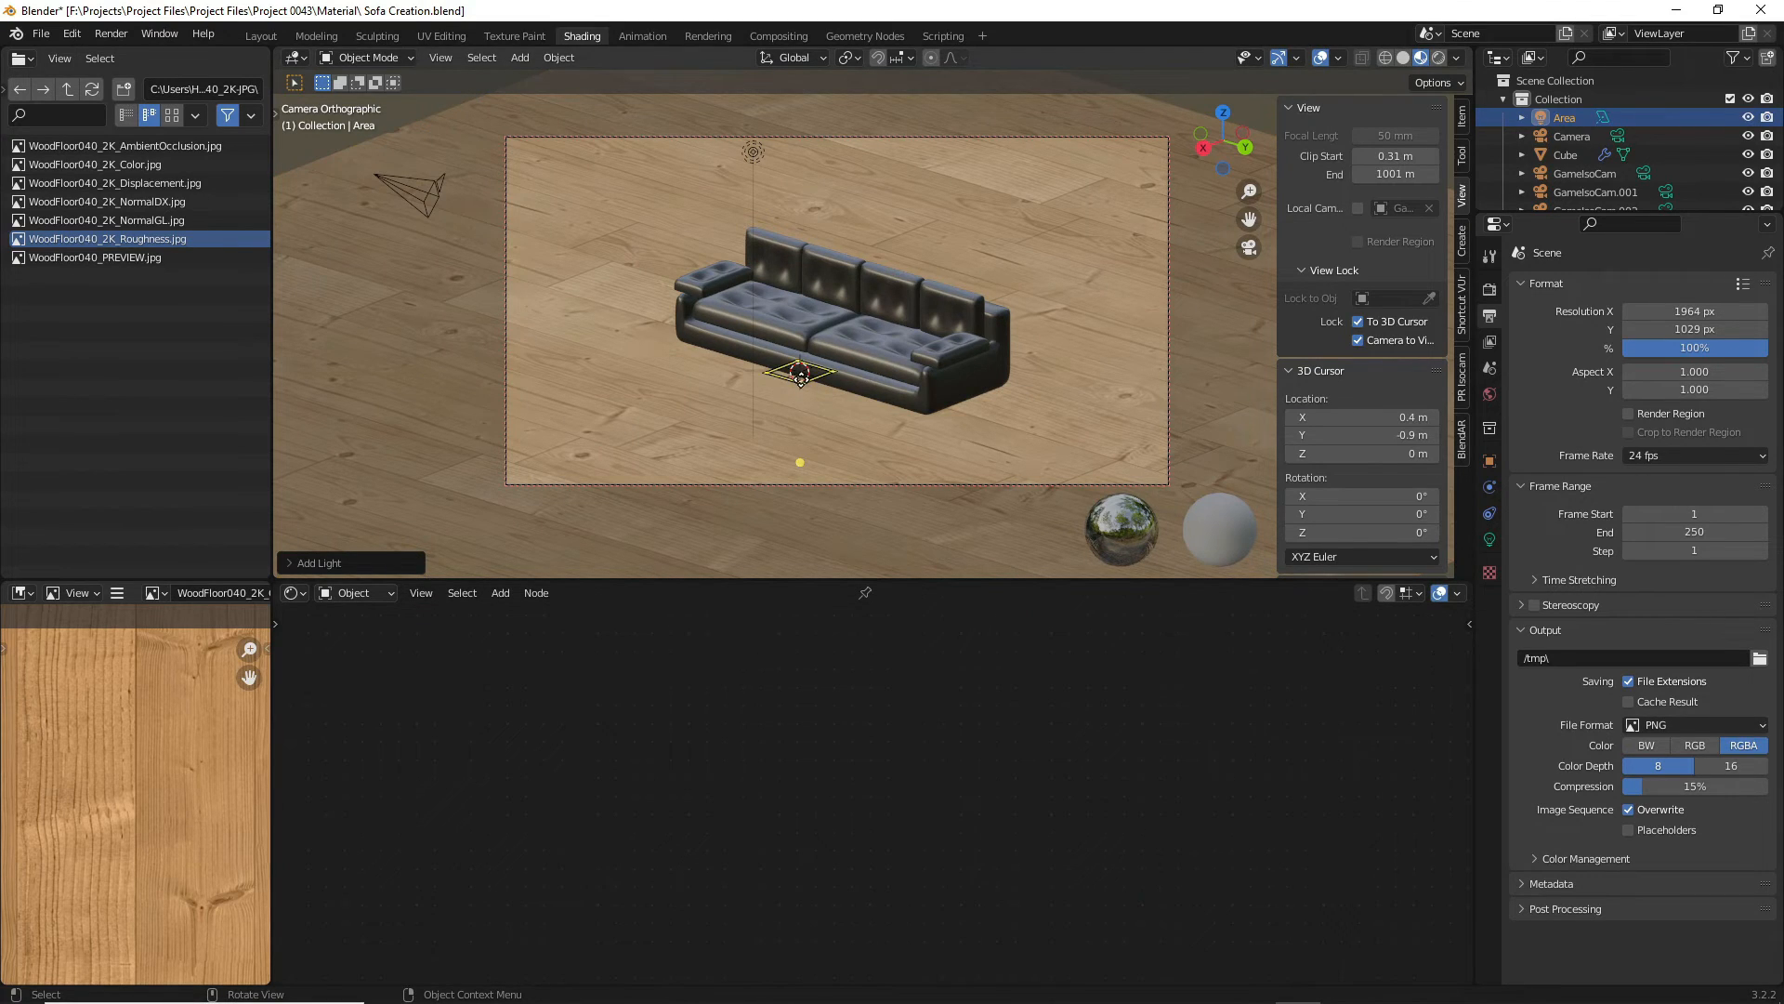
key(g)
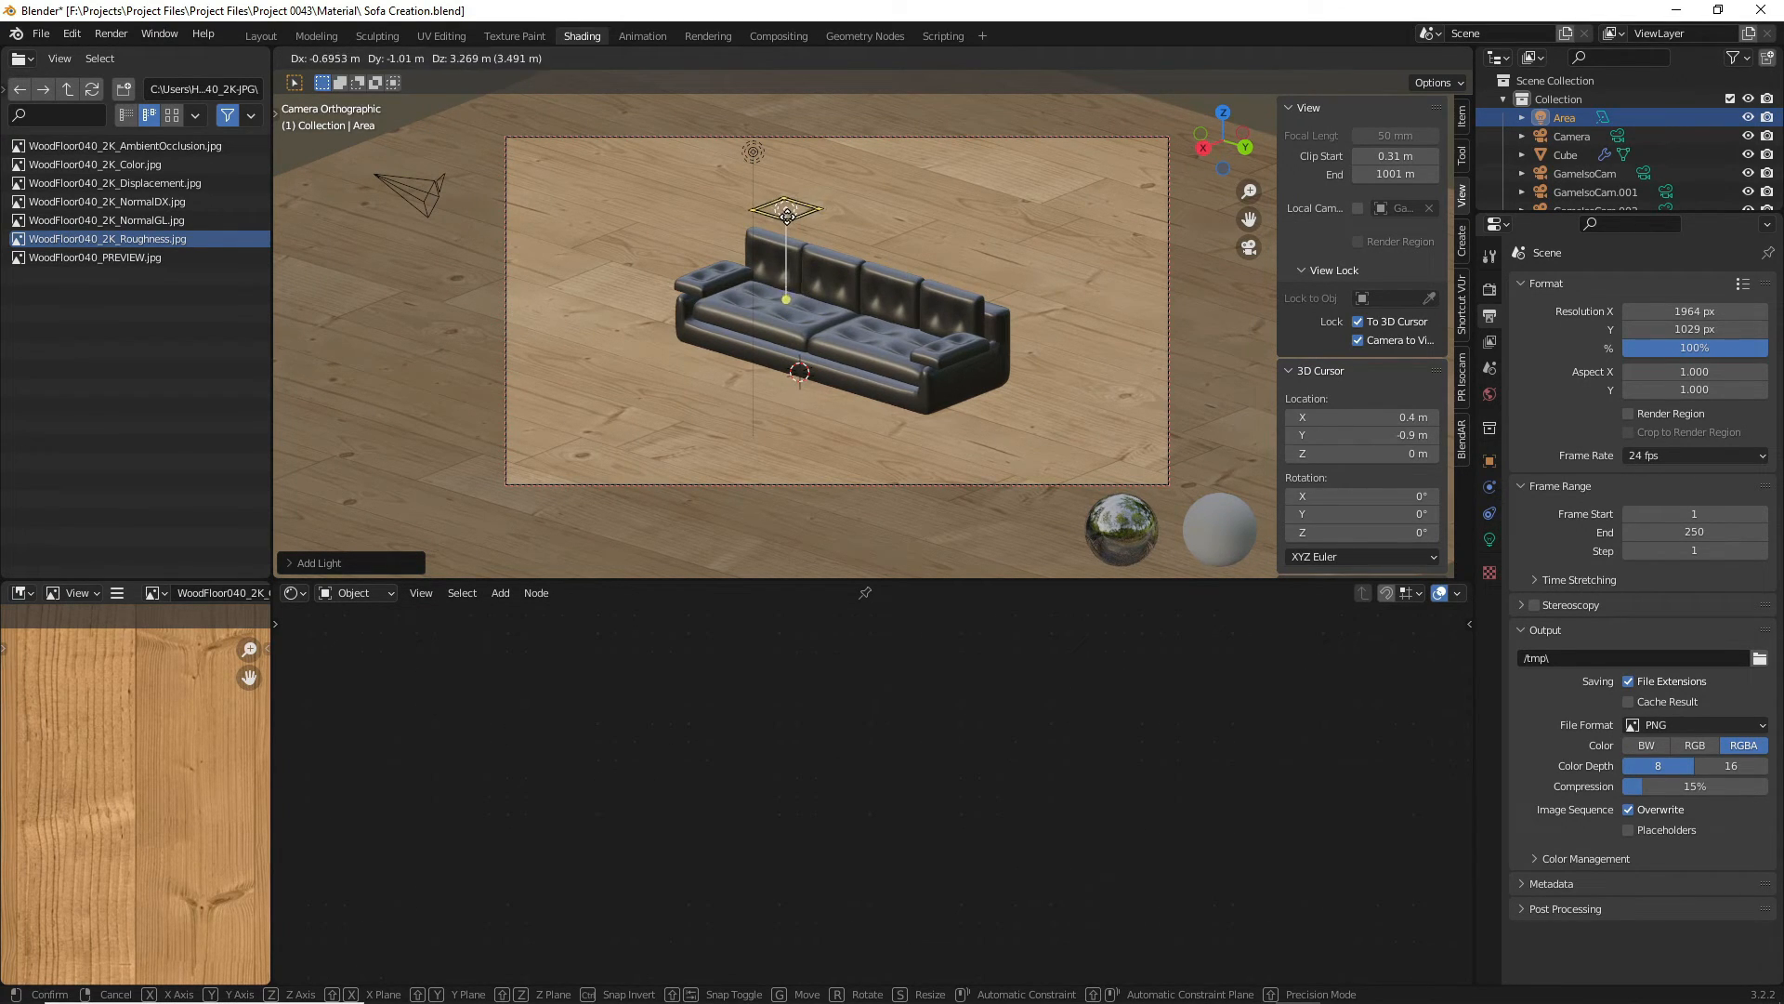
key(z)
click(790, 171)
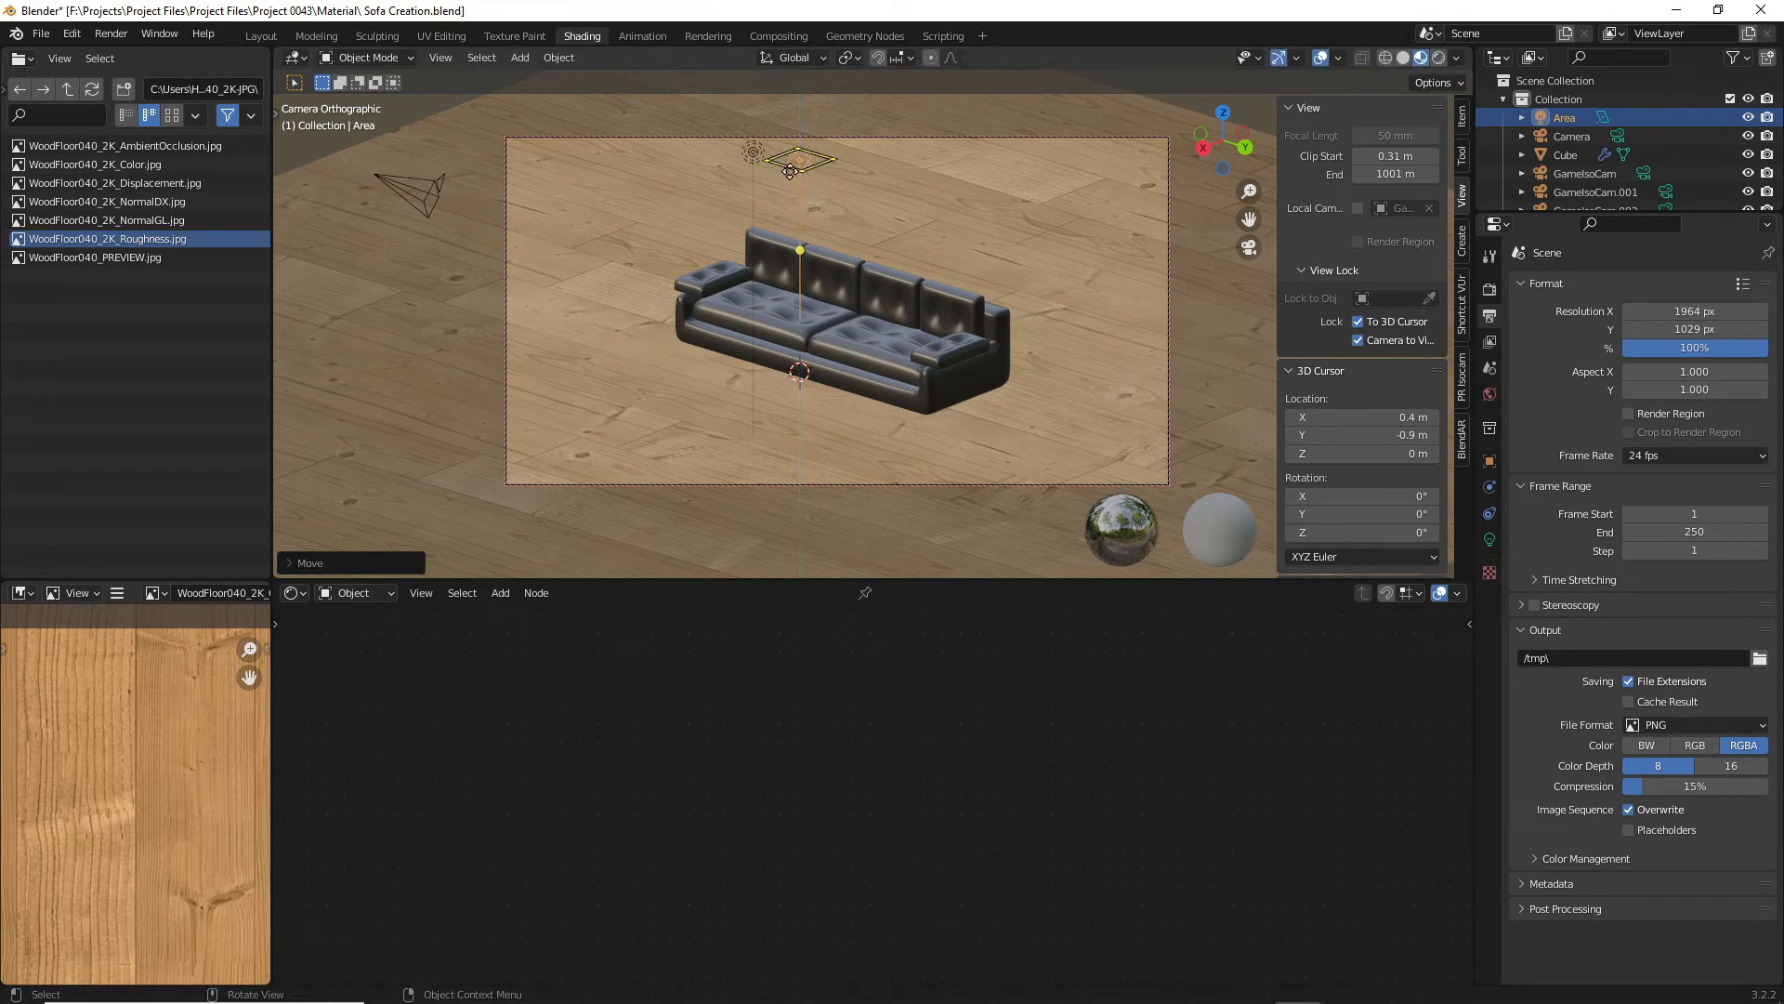
- Tilt the area light slightly and move it out past the sofa's right armrest
key(r)
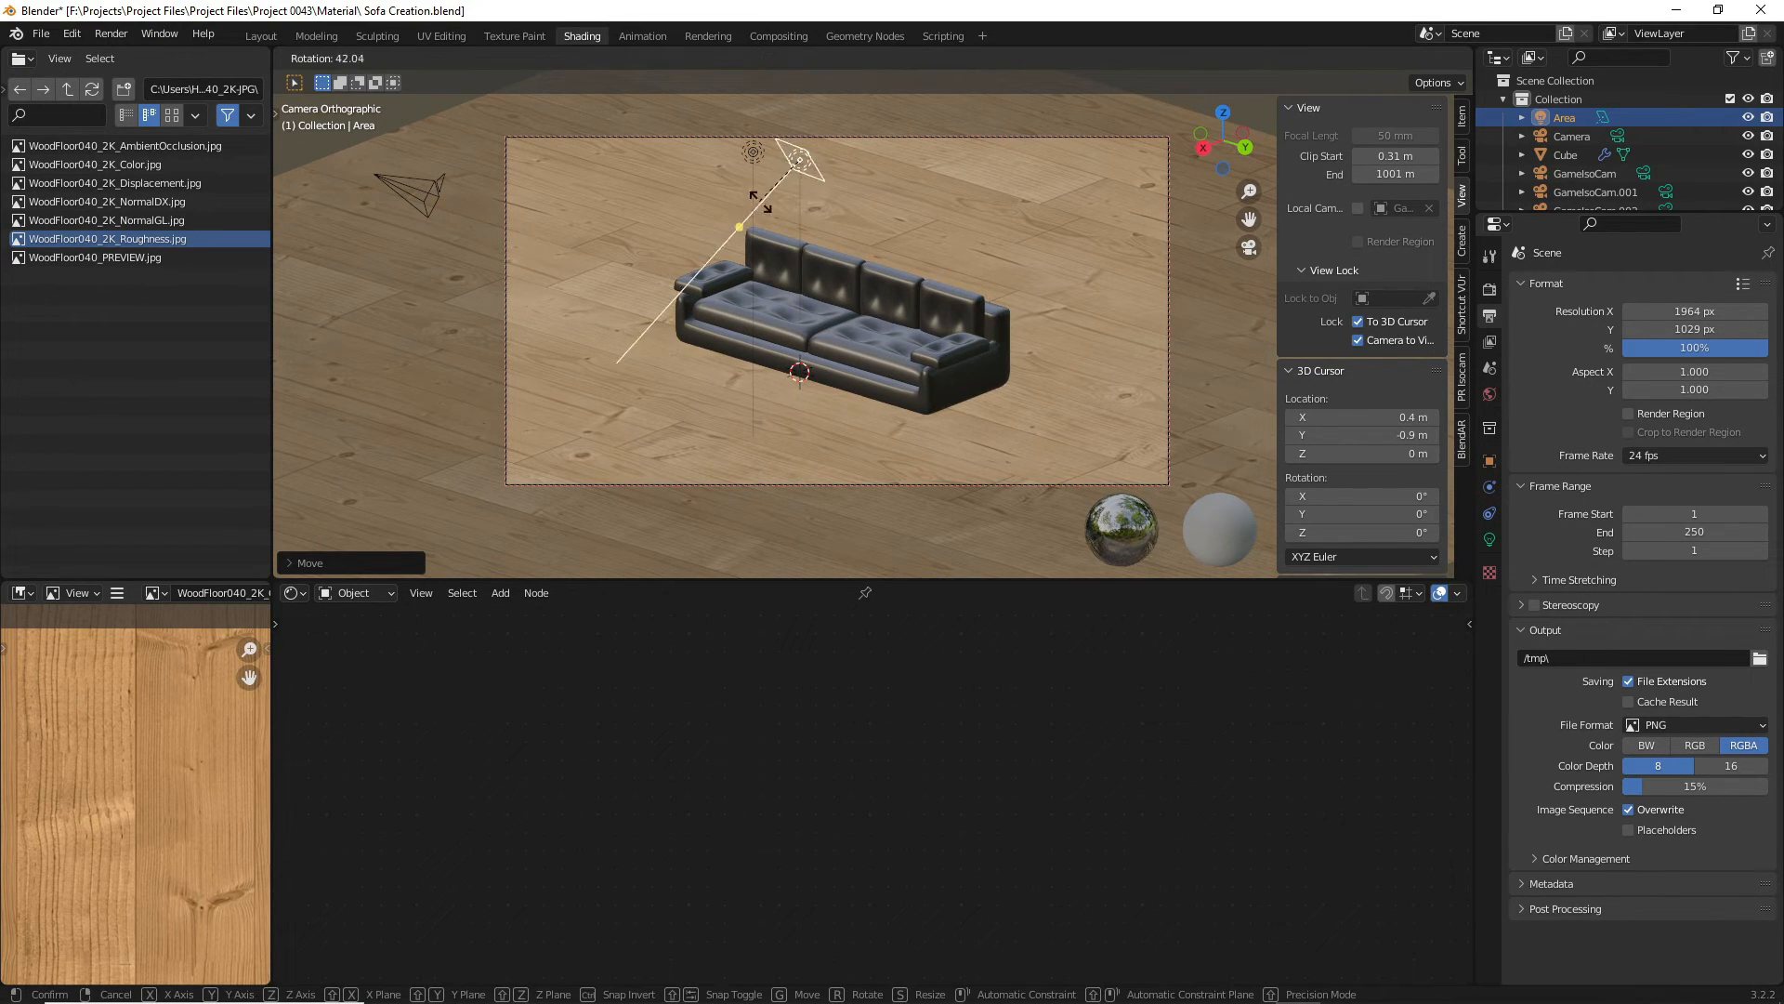
click(780, 282)
key(g)
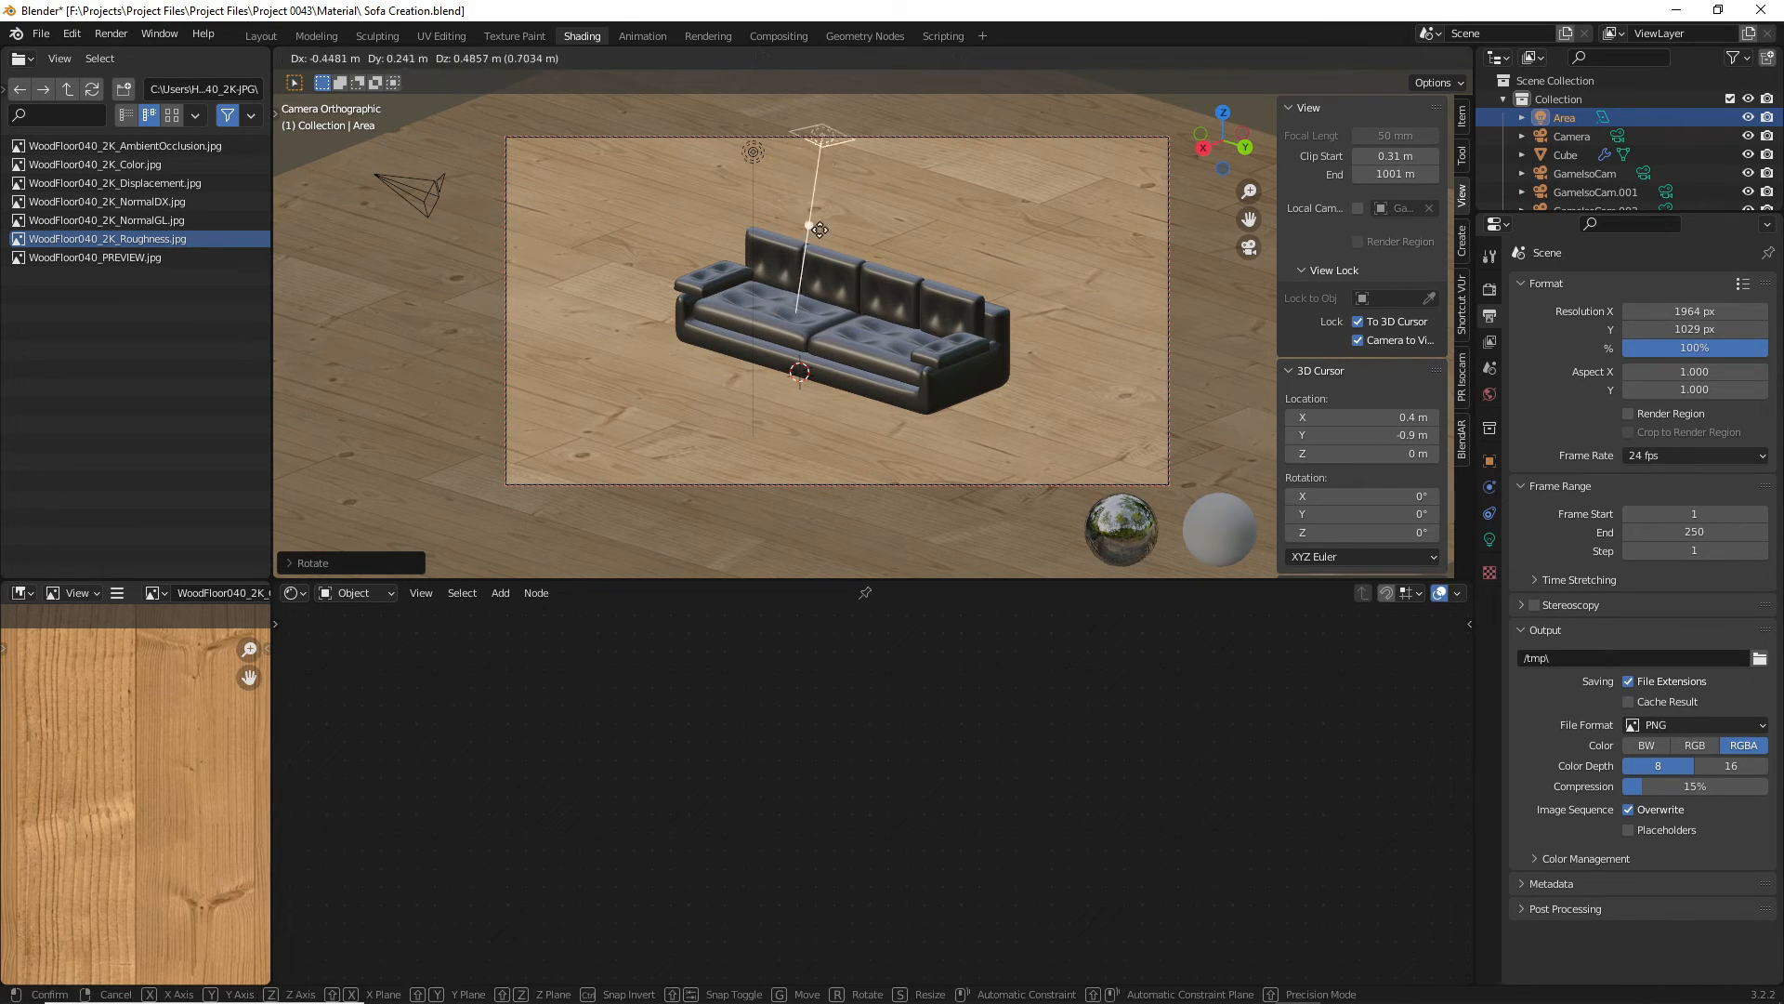
click(1070, 252)
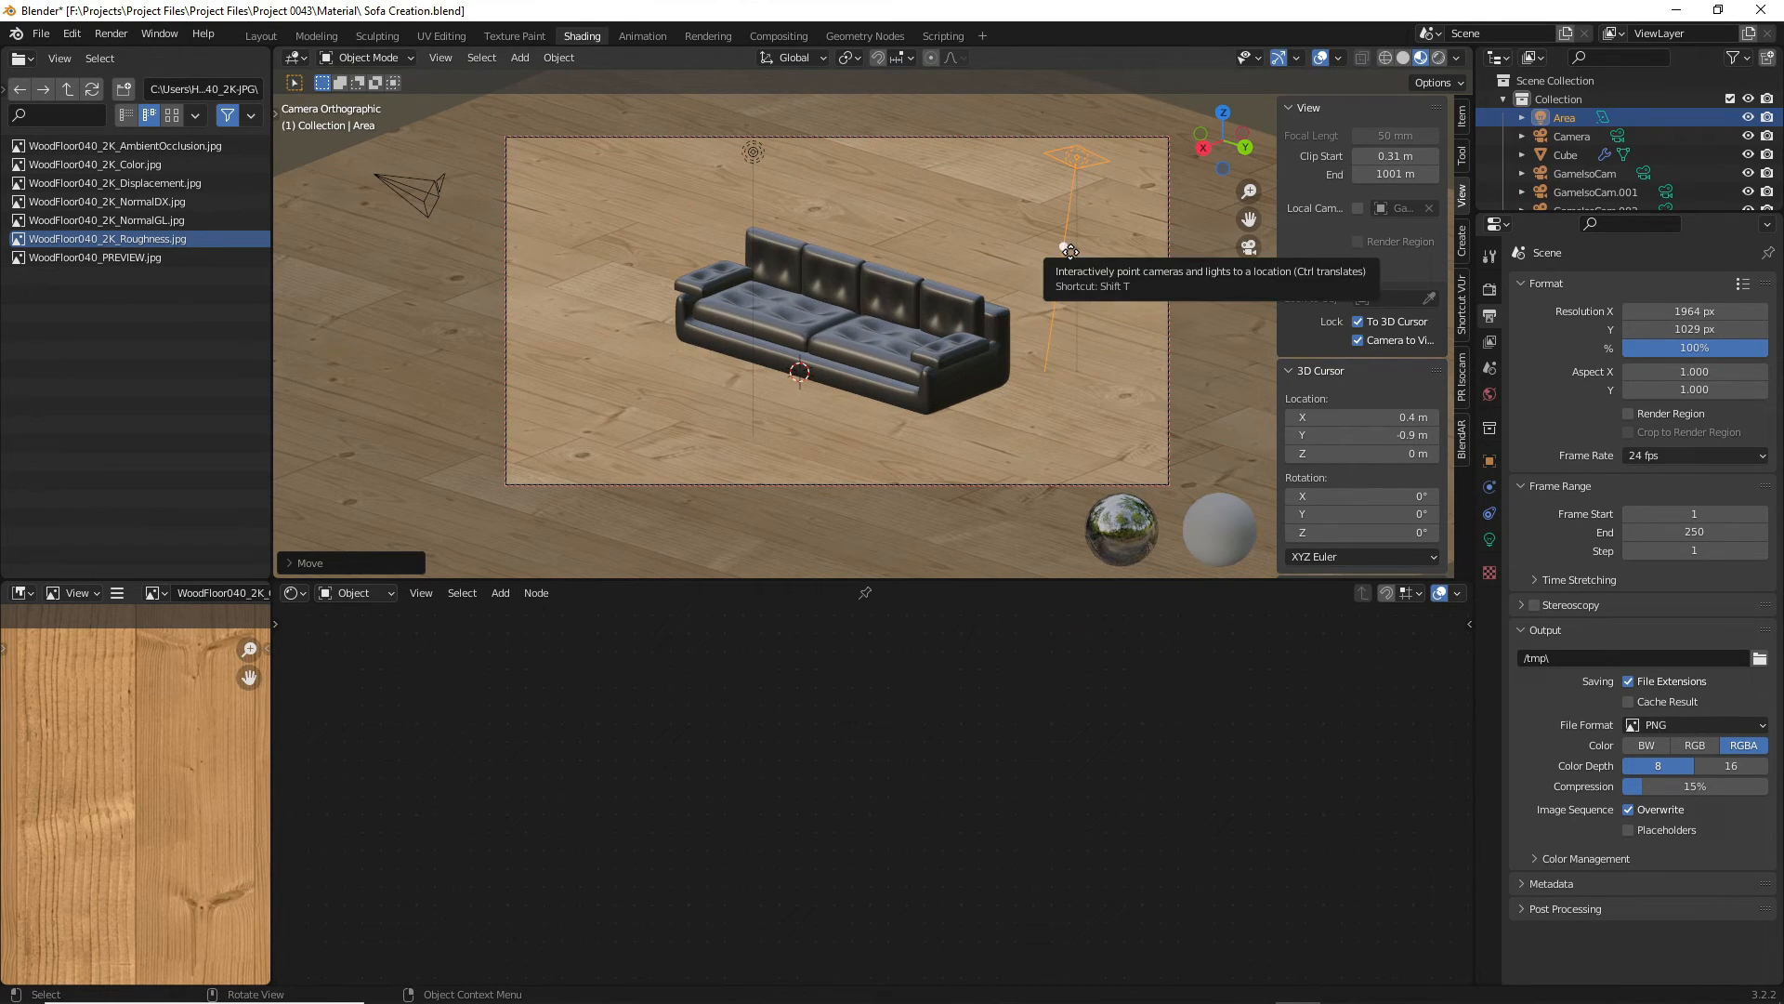
- Rotate the area light outward around the 3D cursor placed where its beam meets the floor, and render a test image
shift+right_click(1045, 371)
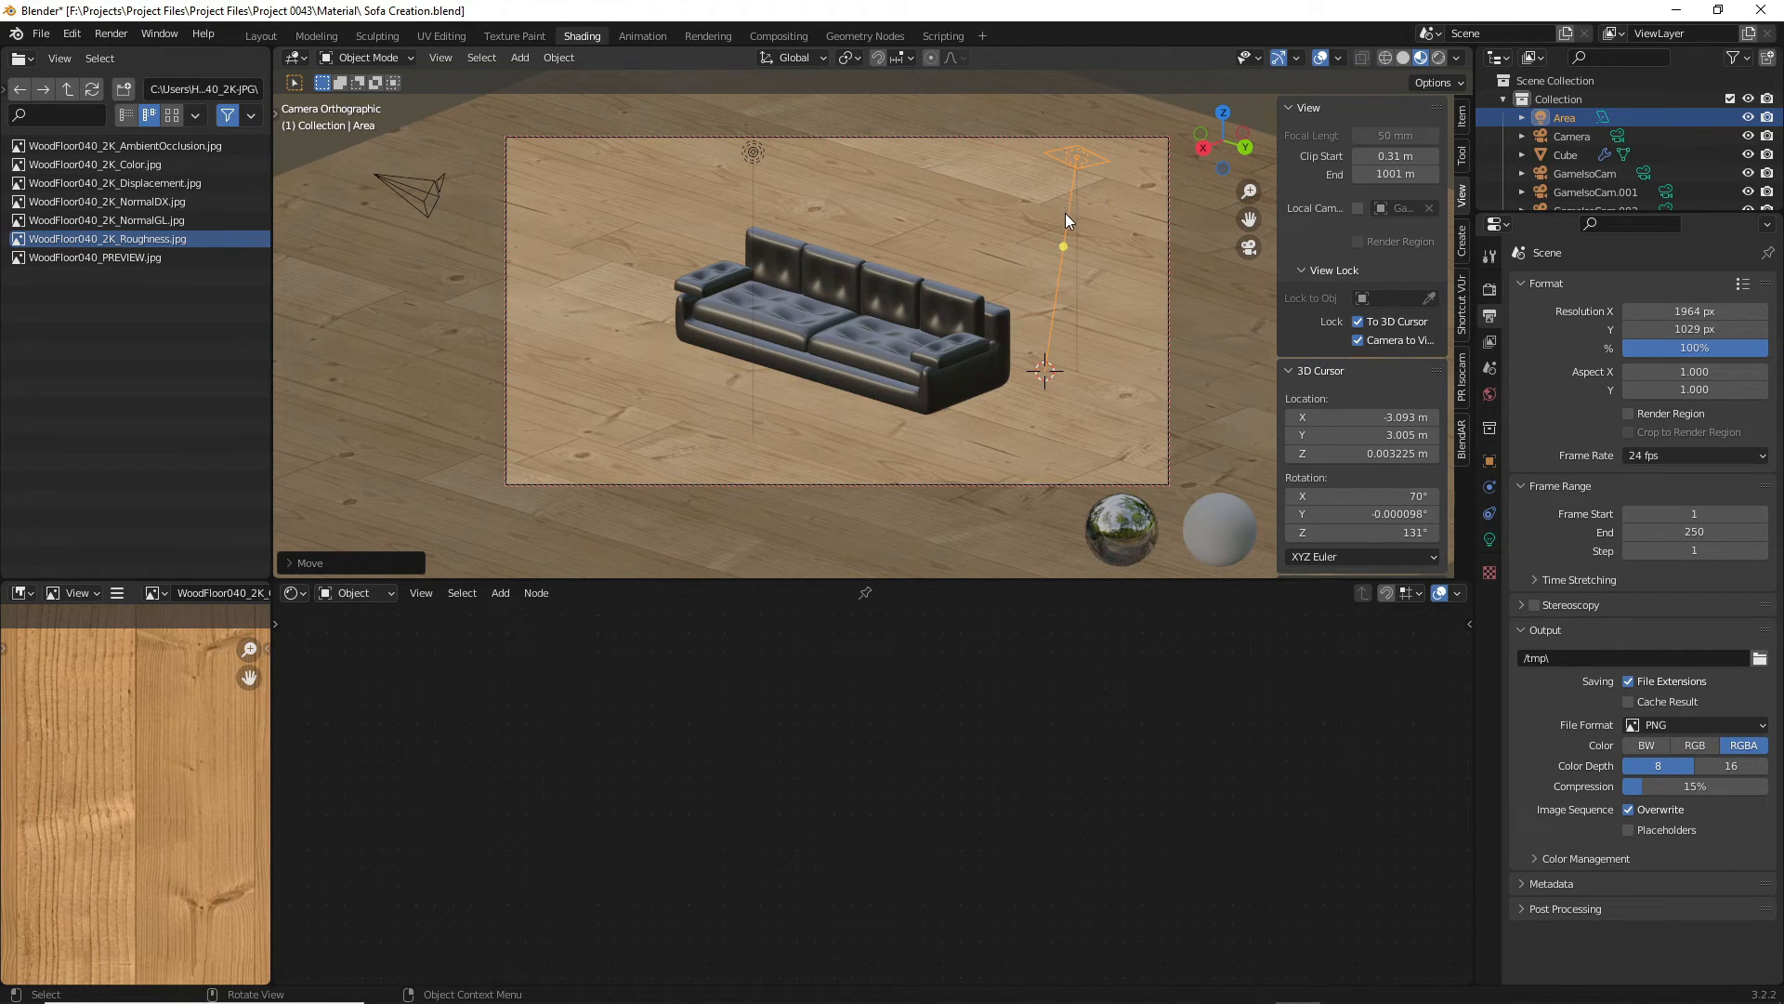
key(r)
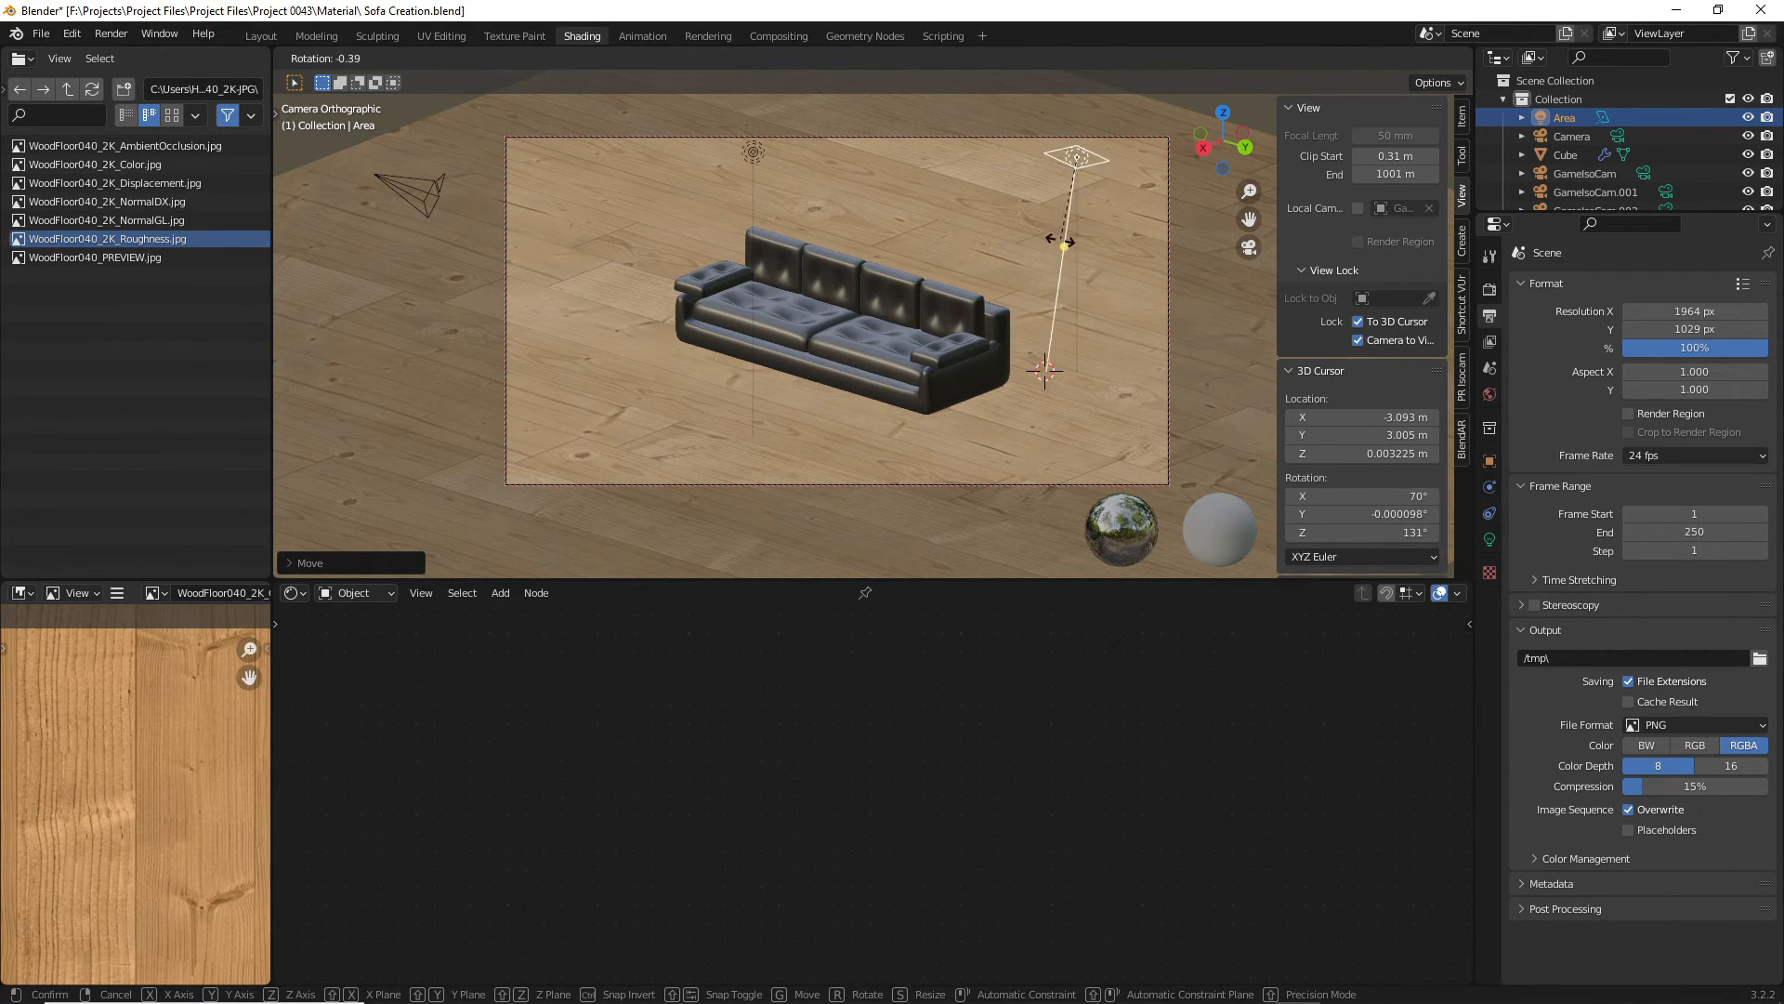
click(1060, 241)
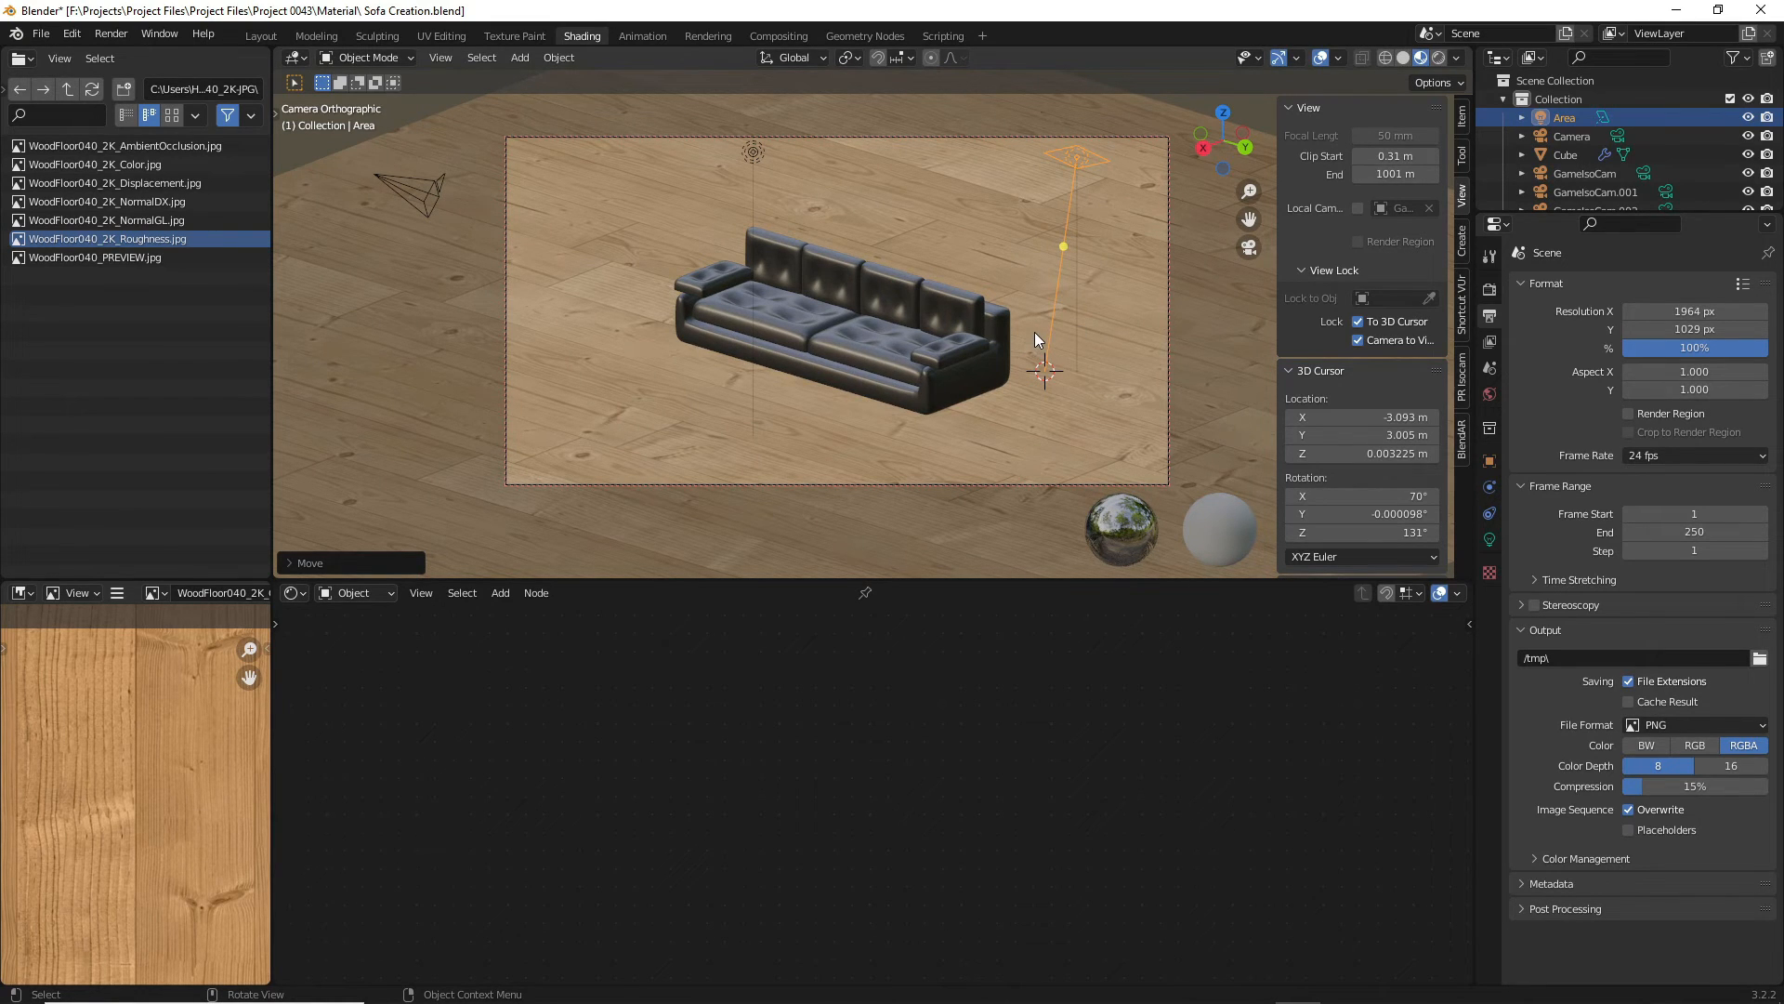
key(period)
click(1137, 340)
key(r)
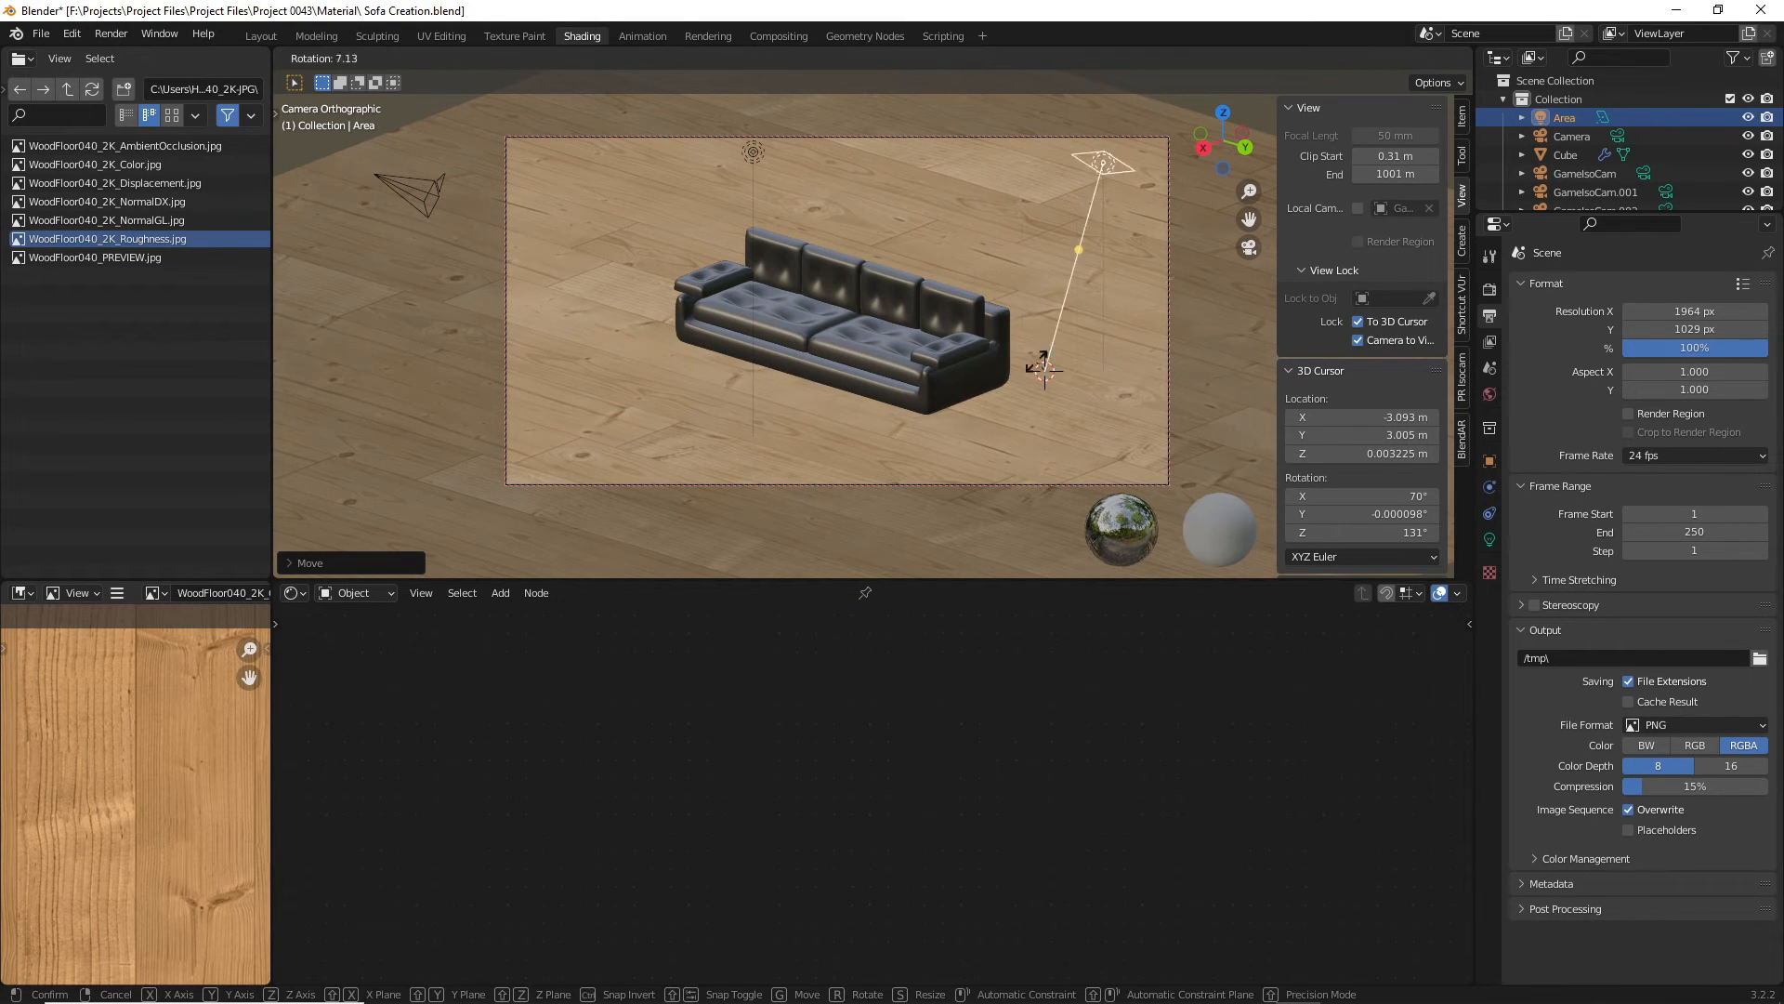
click(966, 259)
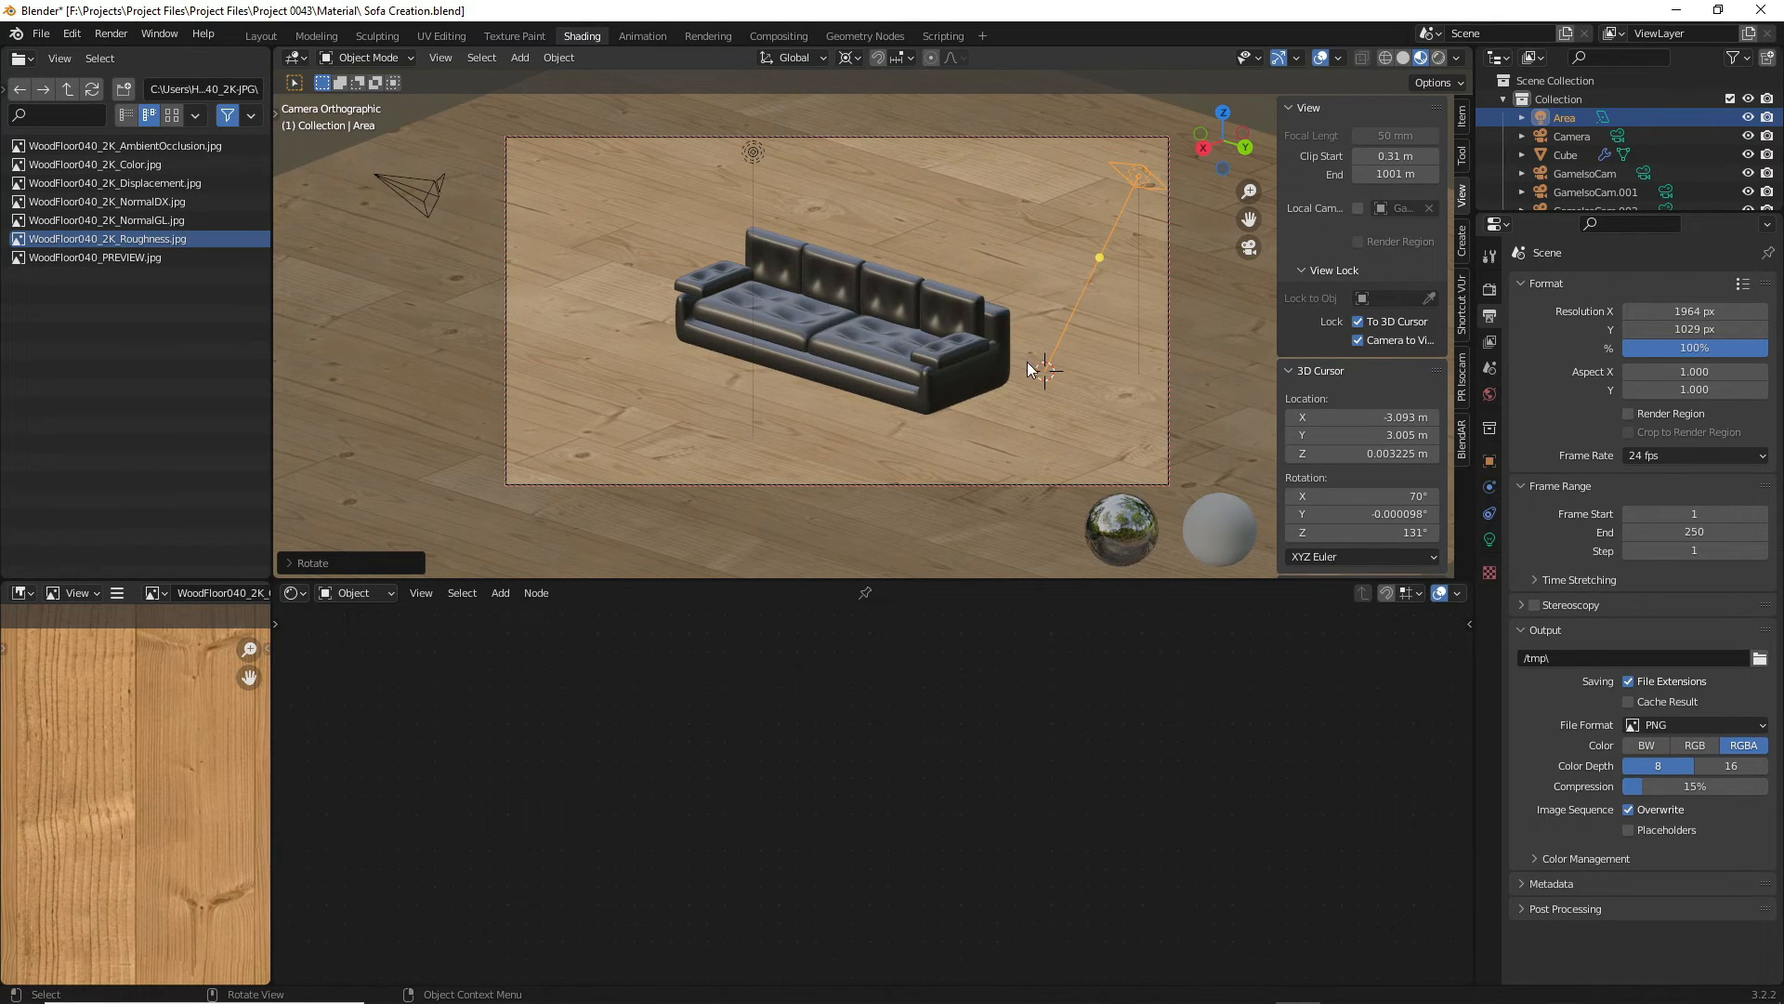
key(F12)
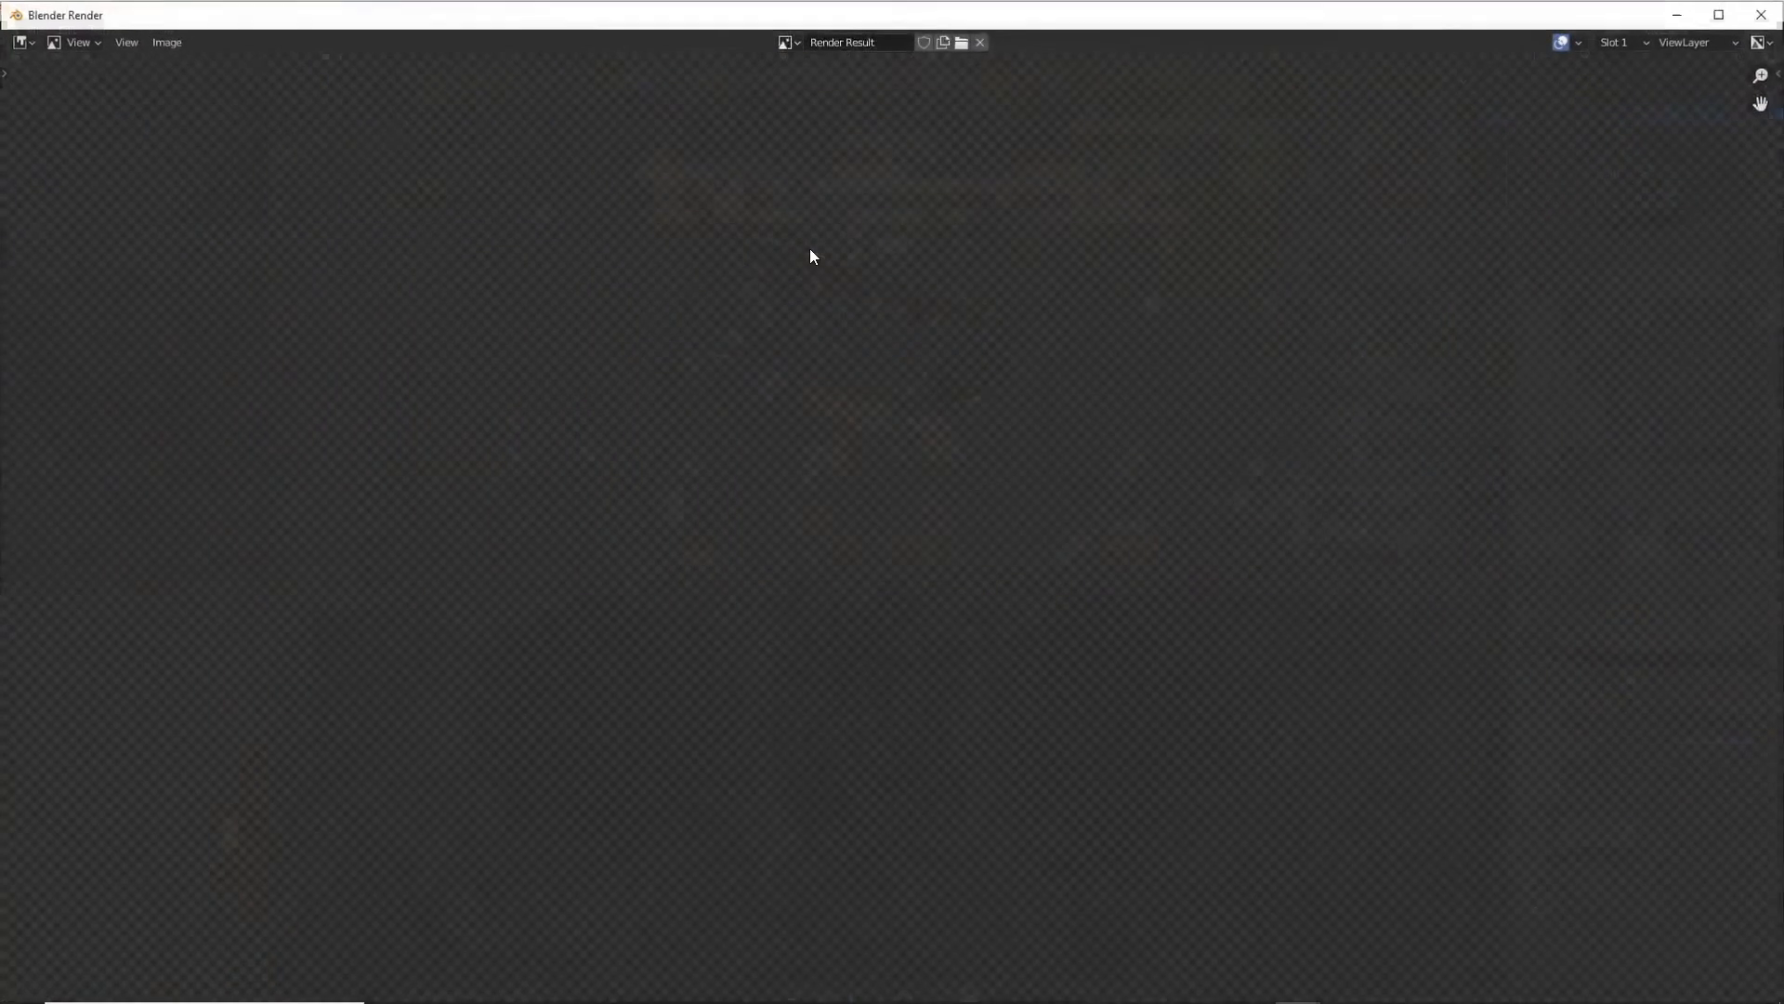
click(1752, 22)
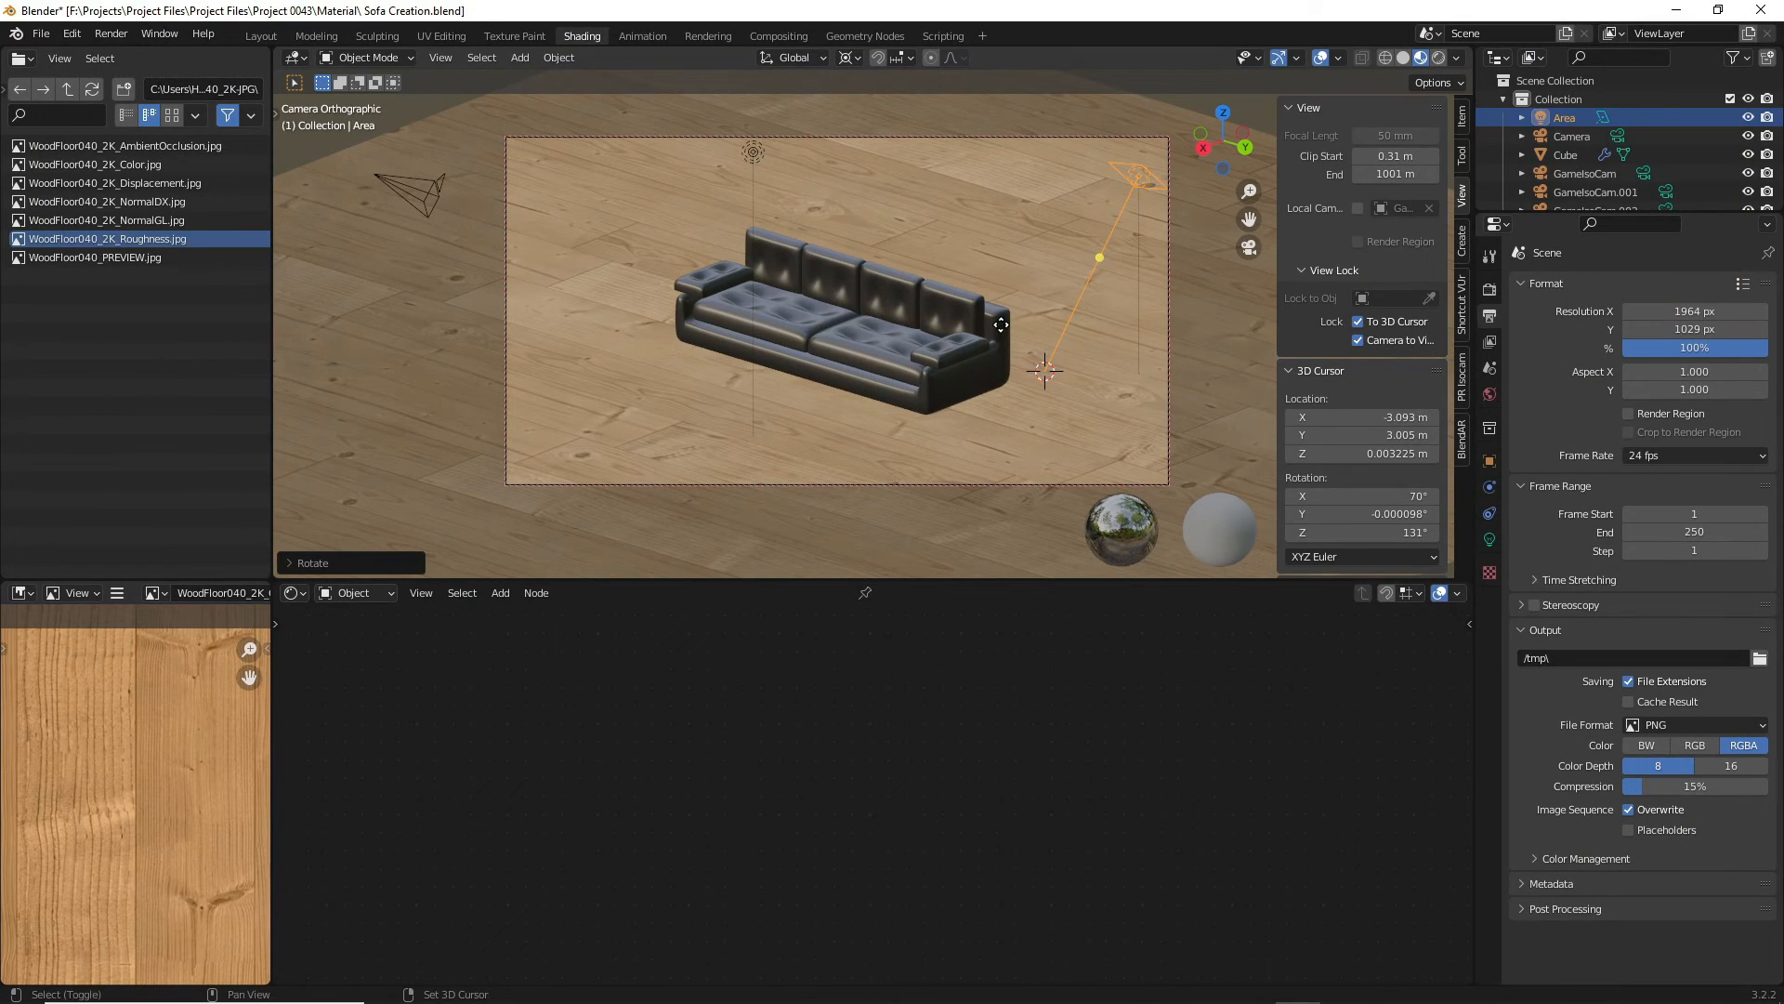
- Duplicate the area light and place the copy above the sofa's left armrest
key(shift+d)
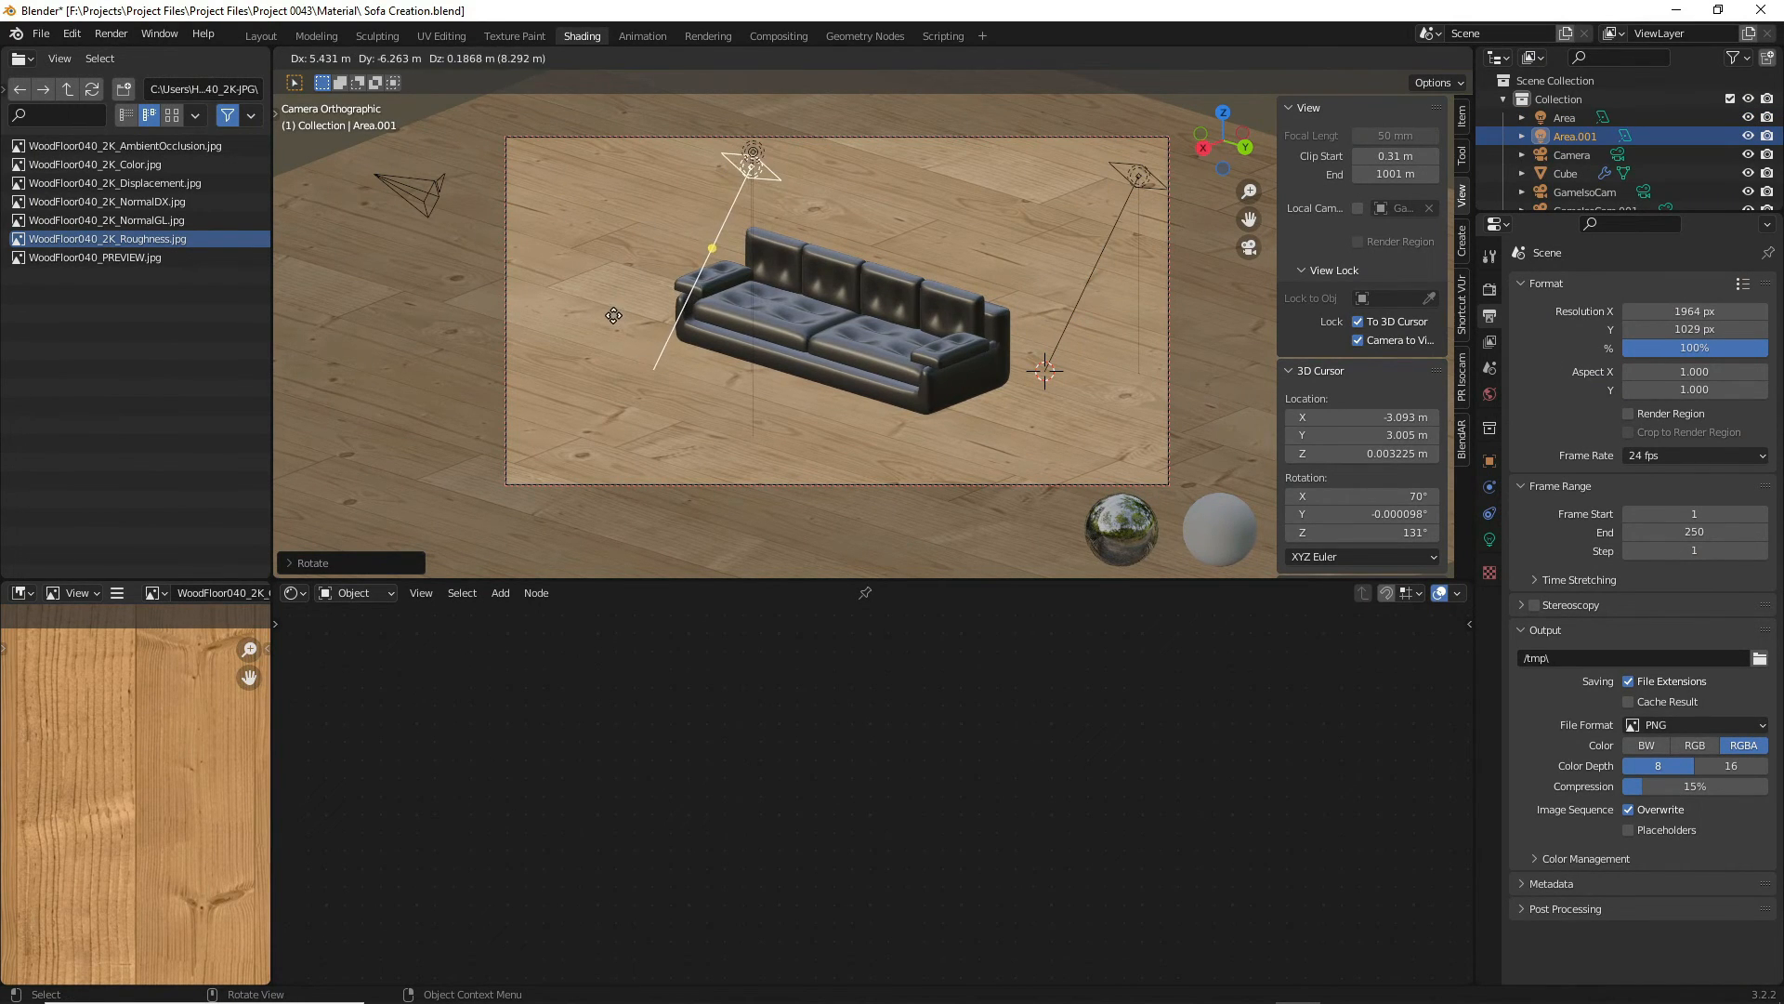
click(616, 315)
key(r)
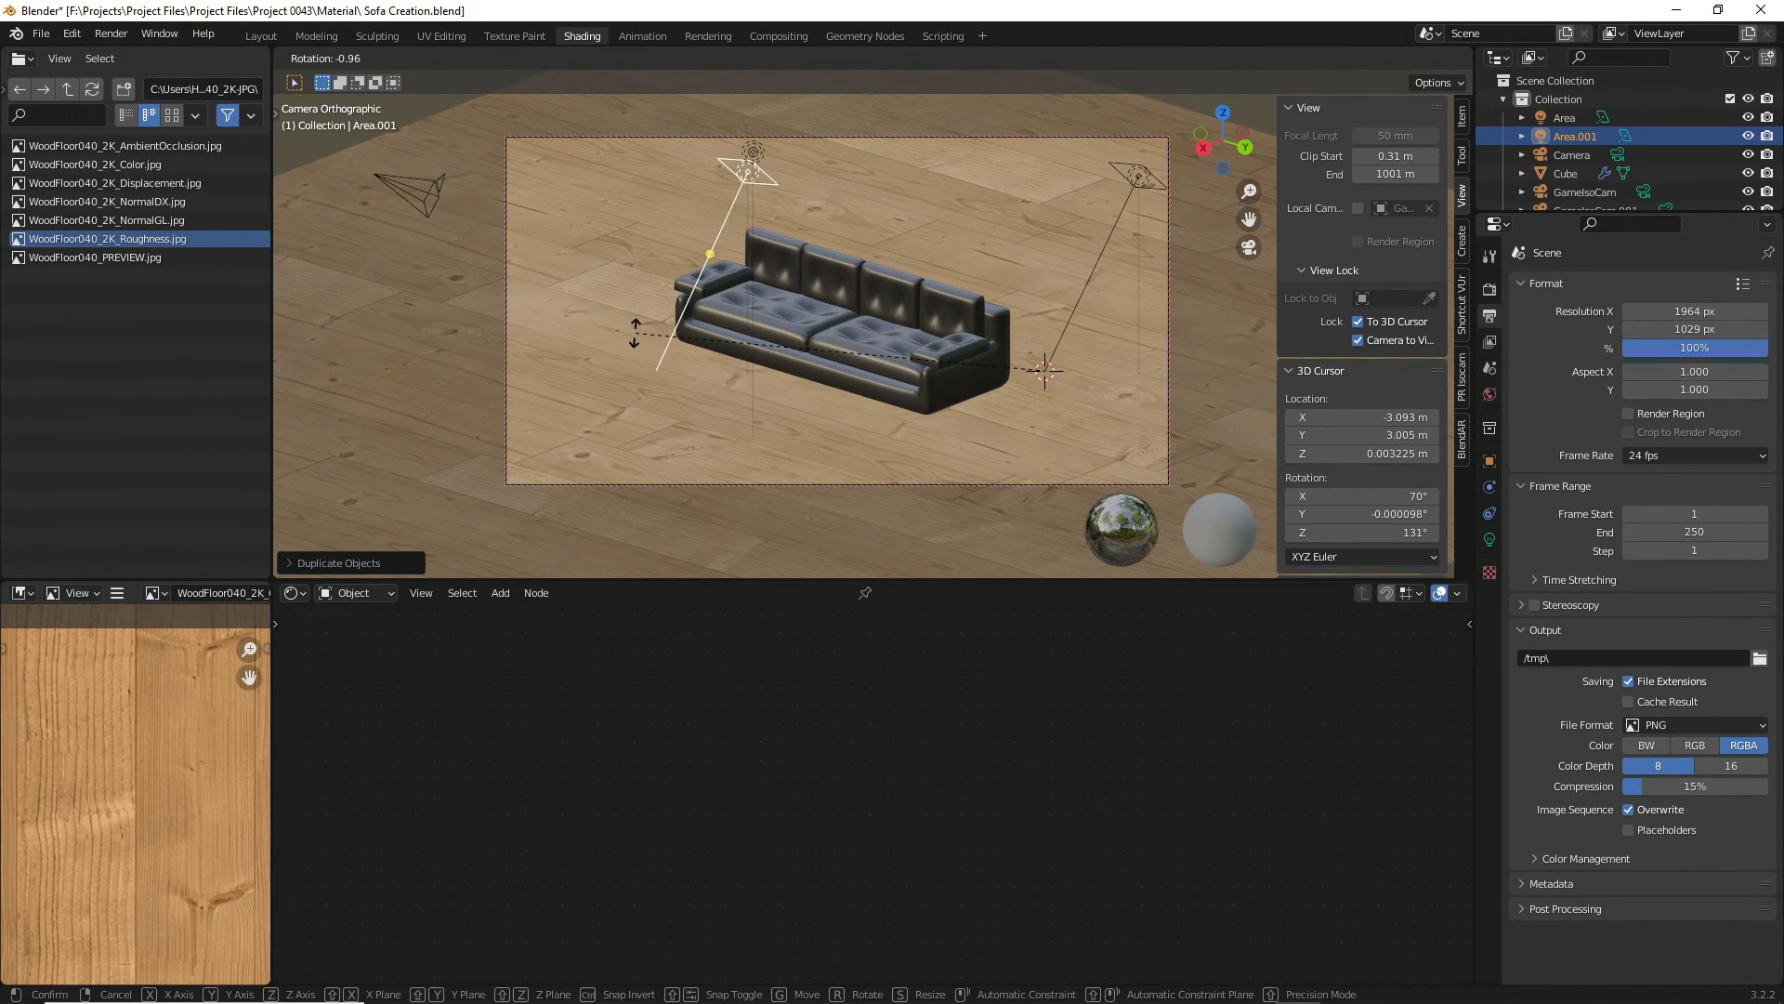
click(634, 337)
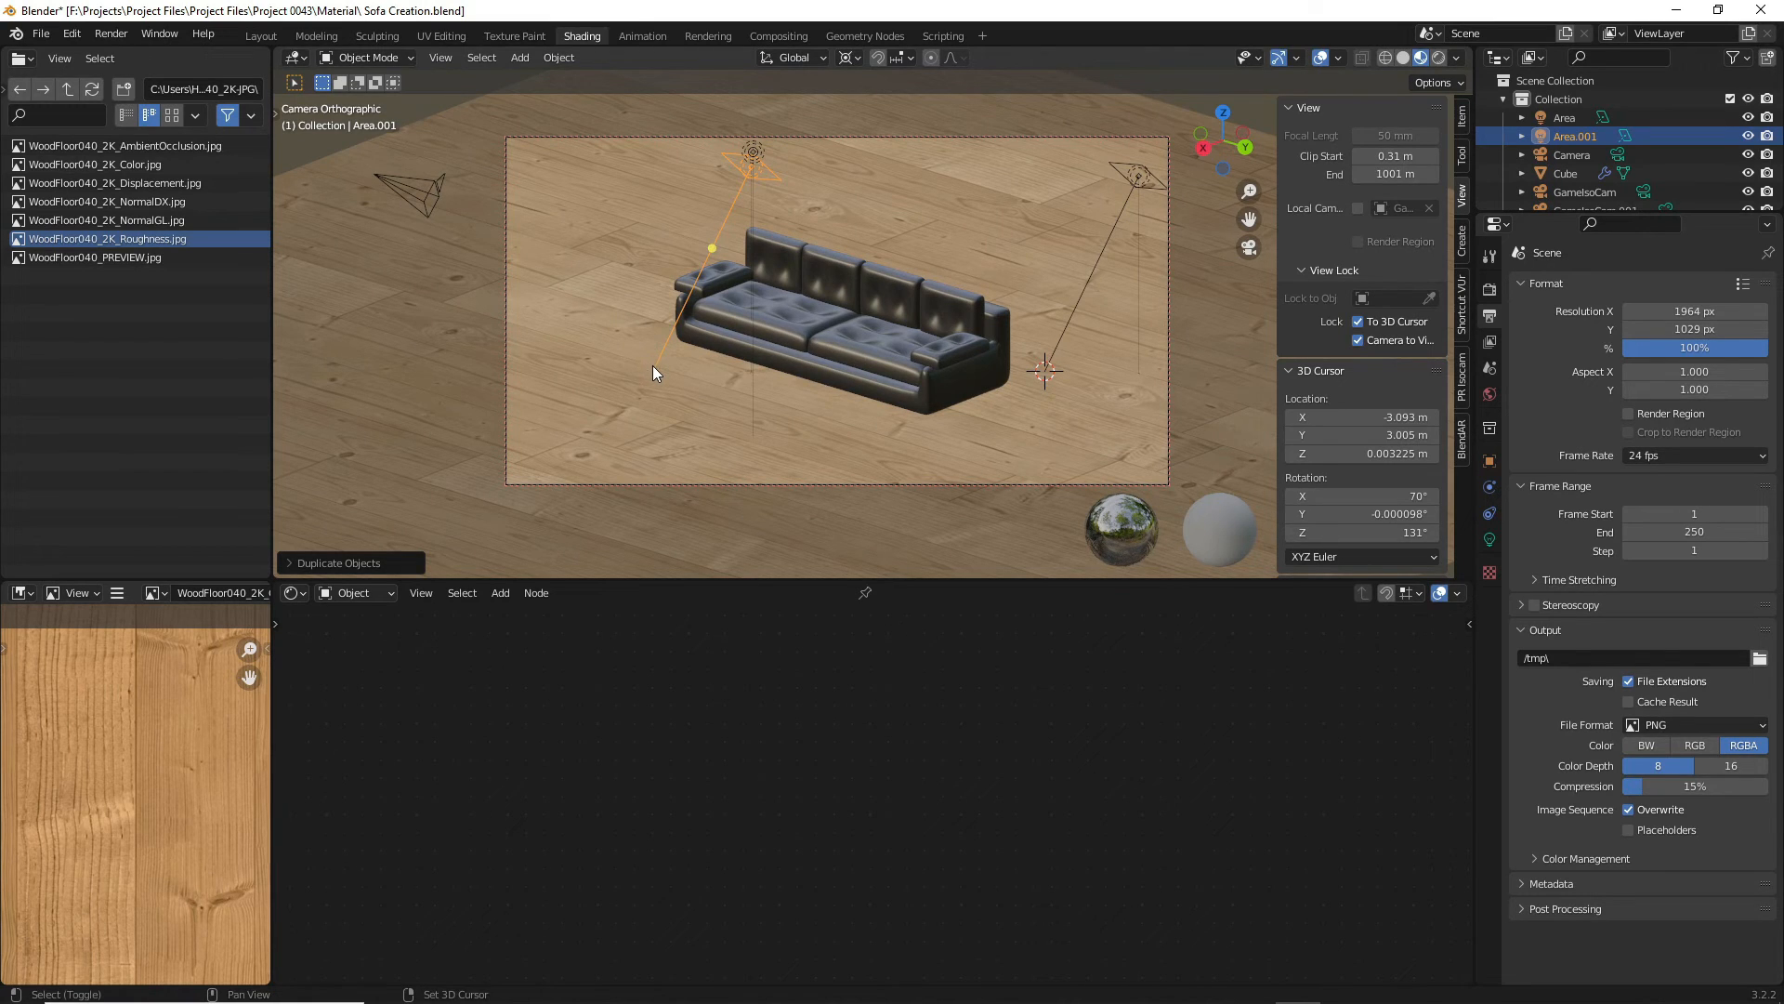
- Place the 3D cursor at the floor end of the duplicate light's beam and rotate the light outward around it
shift+right_click(652, 365)
key(period)
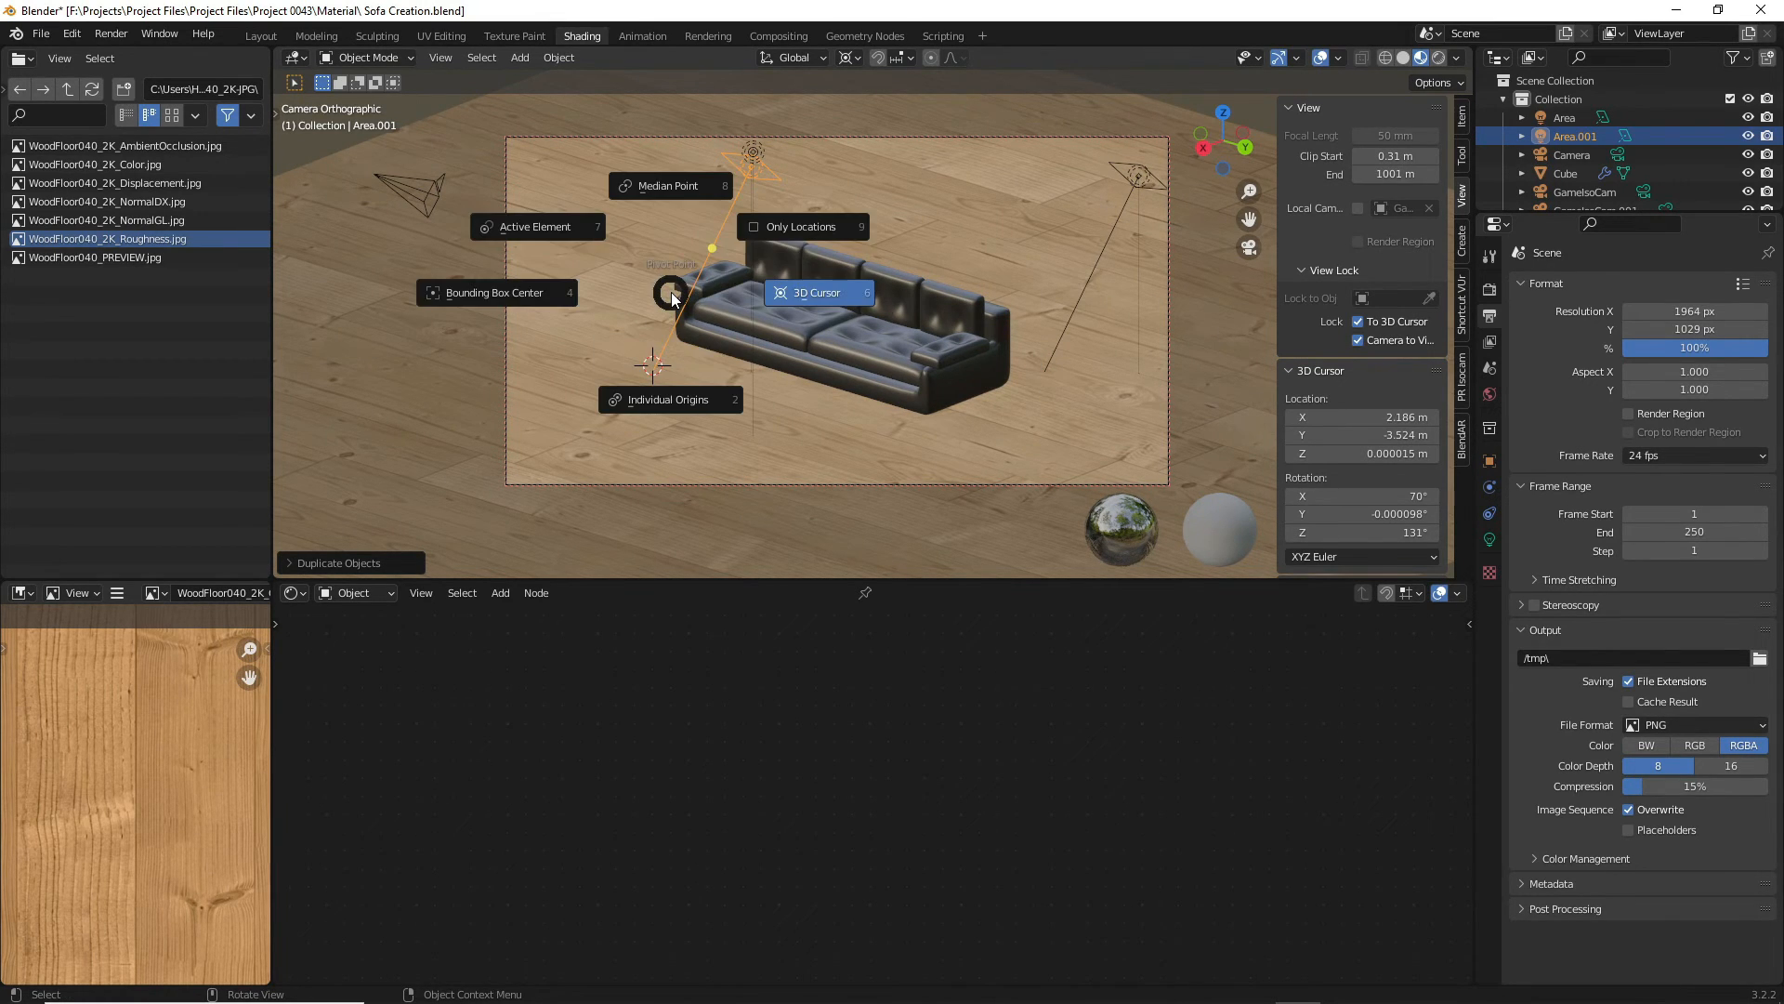
click(856, 303)
key(r)
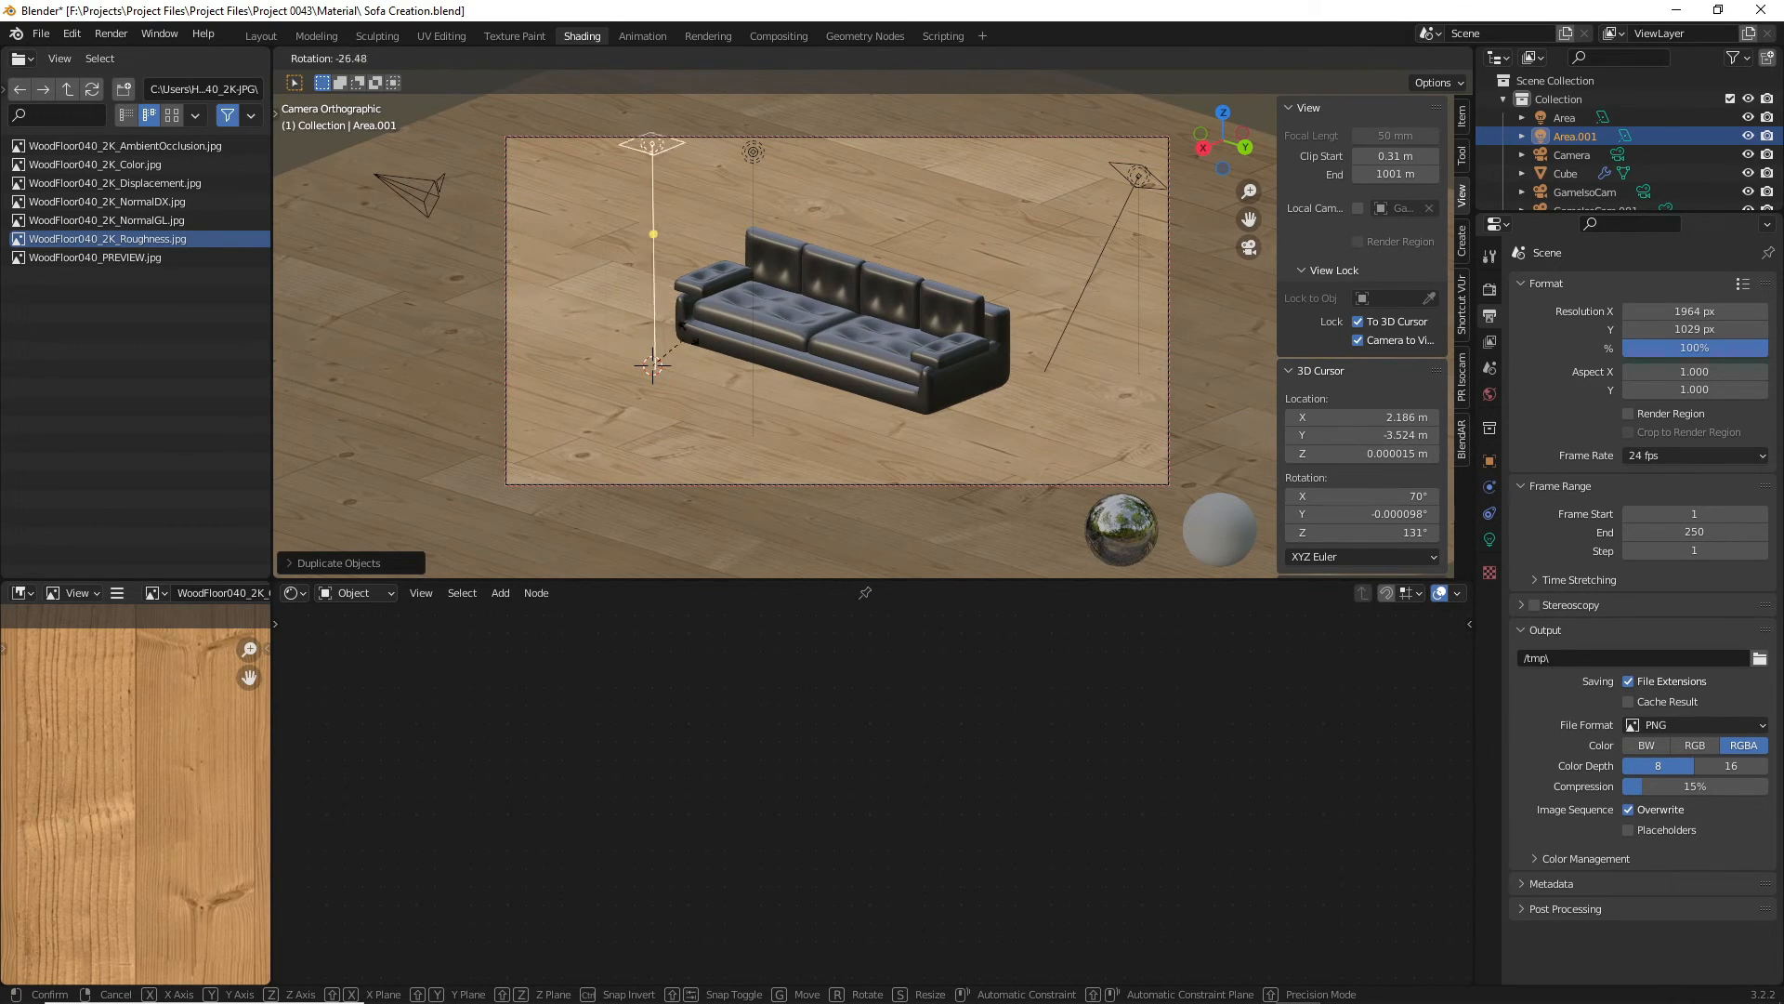
click(675, 322)
click(573, 173)
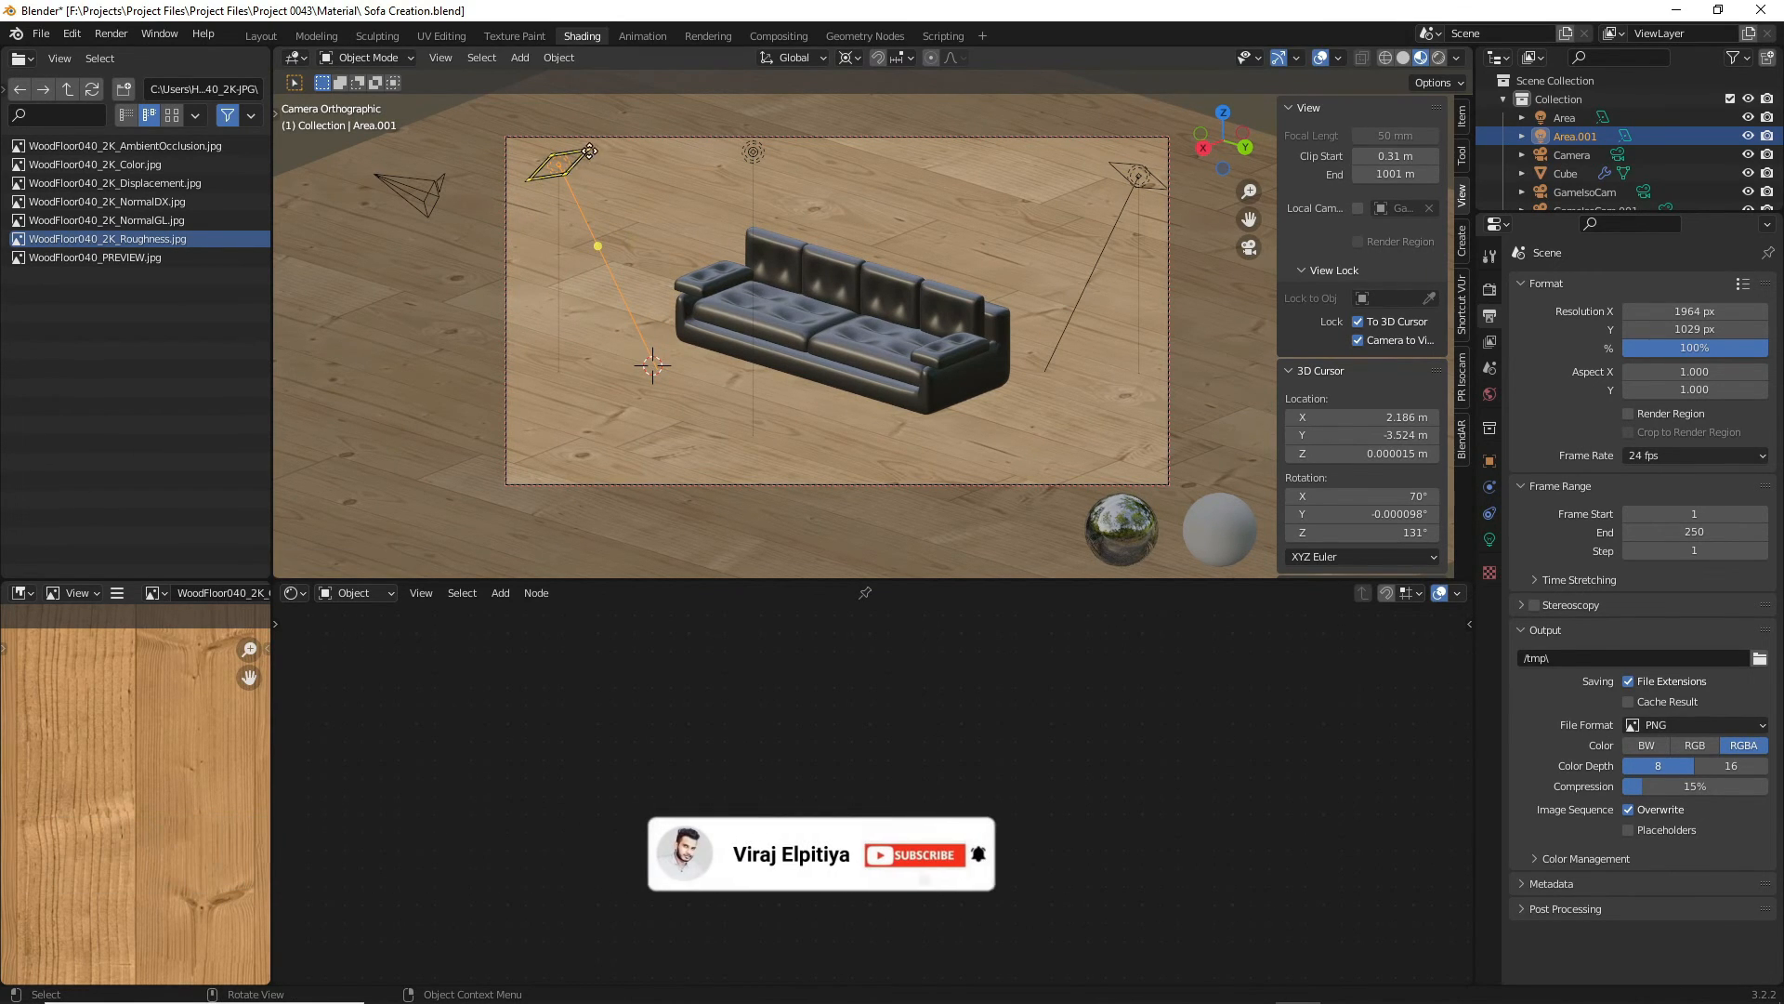
- Enlarge the emitting surfaces of both area lights and render a test image
drag(586, 149, 696, 117)
click(818, 100)
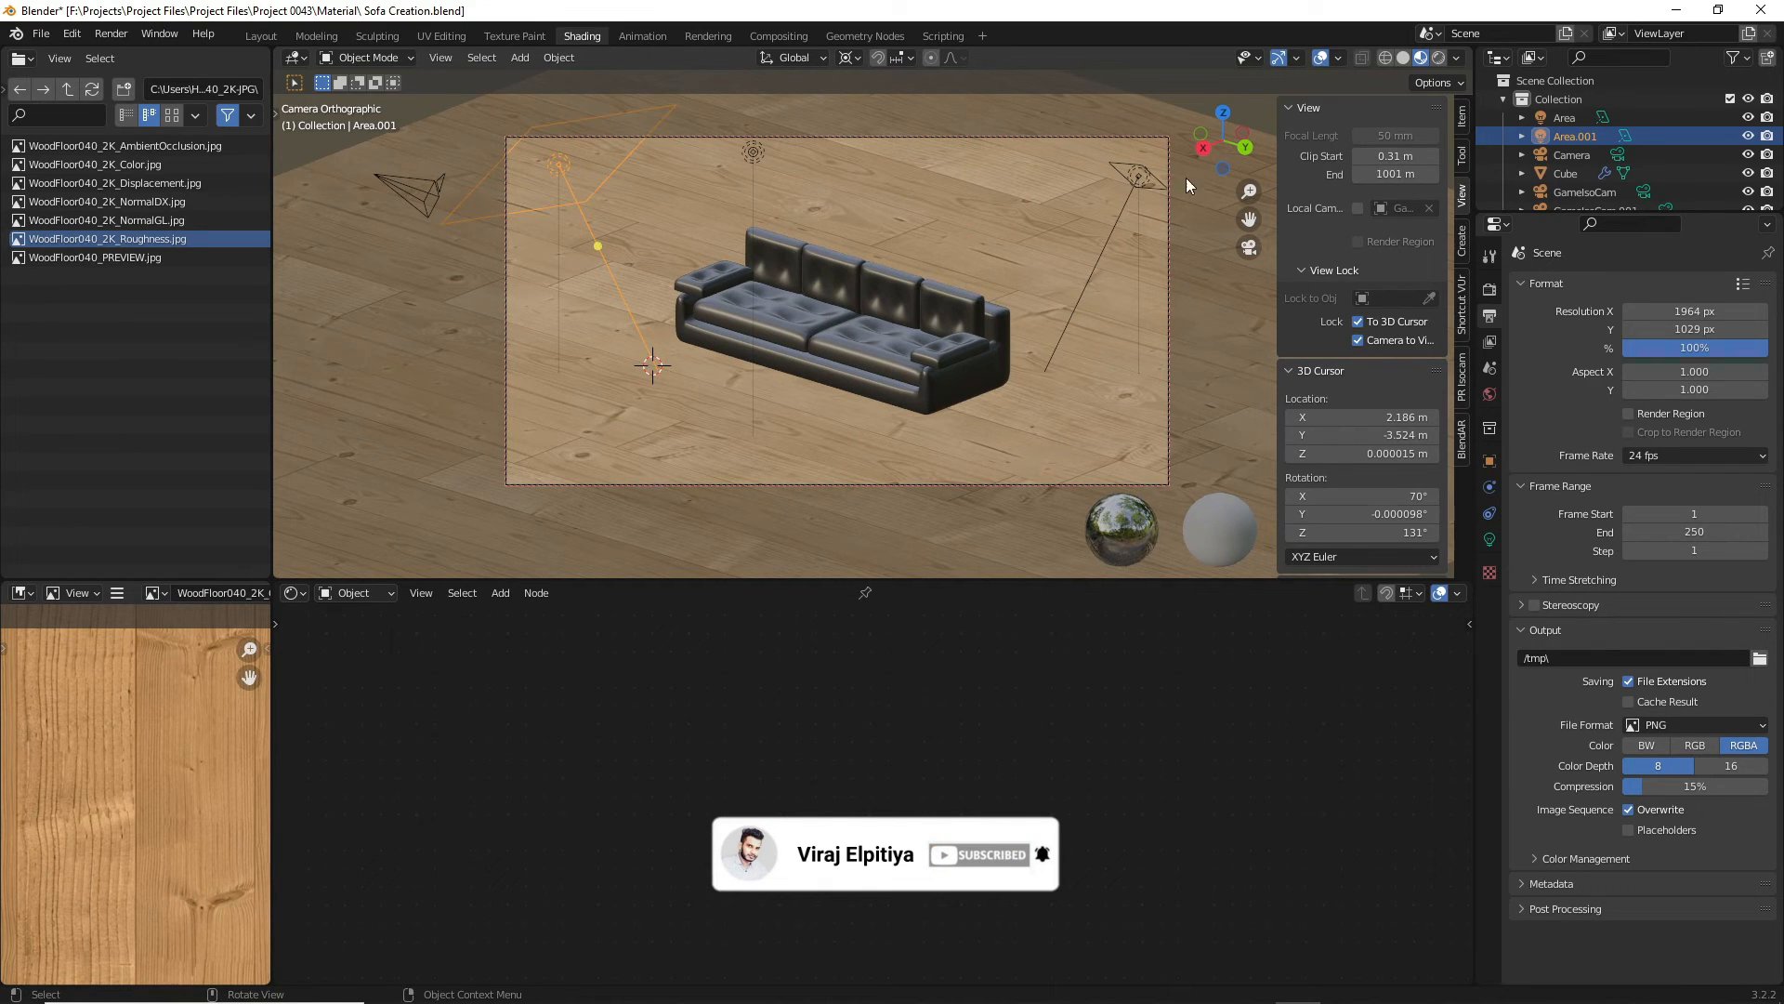
click(1143, 164)
drag(1141, 164, 1145, 151)
key(F12)
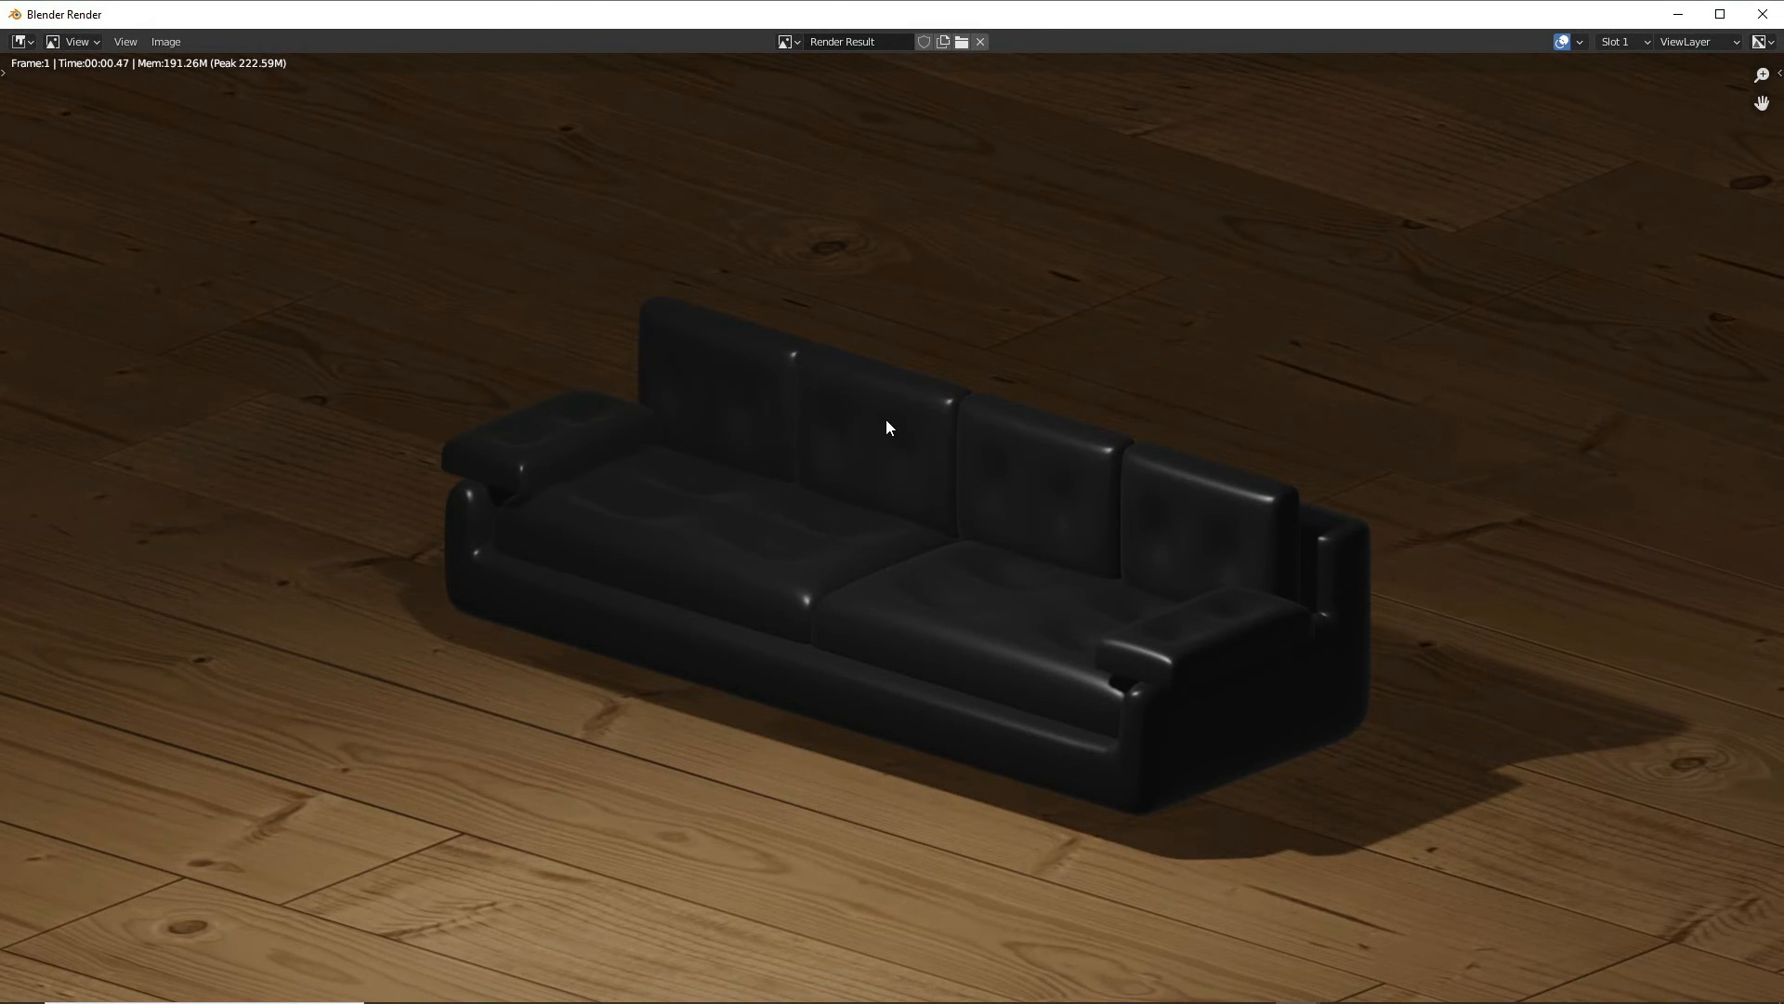
click(1763, 14)
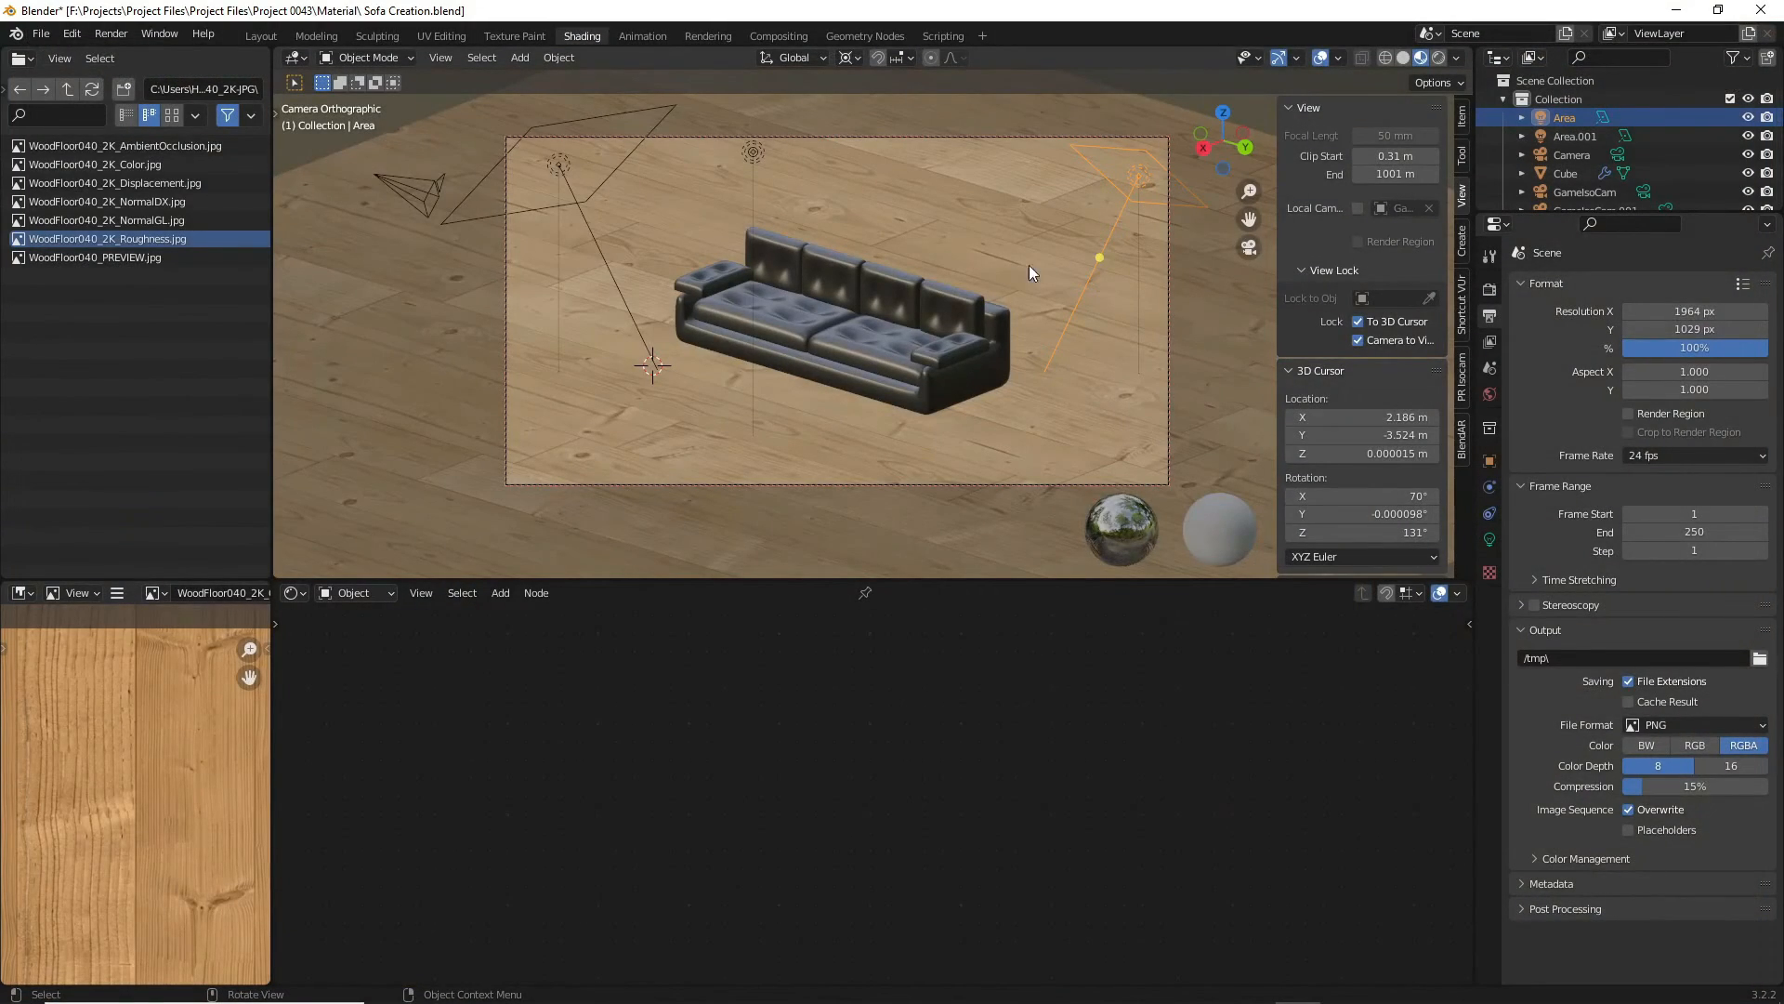
- Select the area light above the sofa's left armrest and hide the viewport sidebar
click(639, 331)
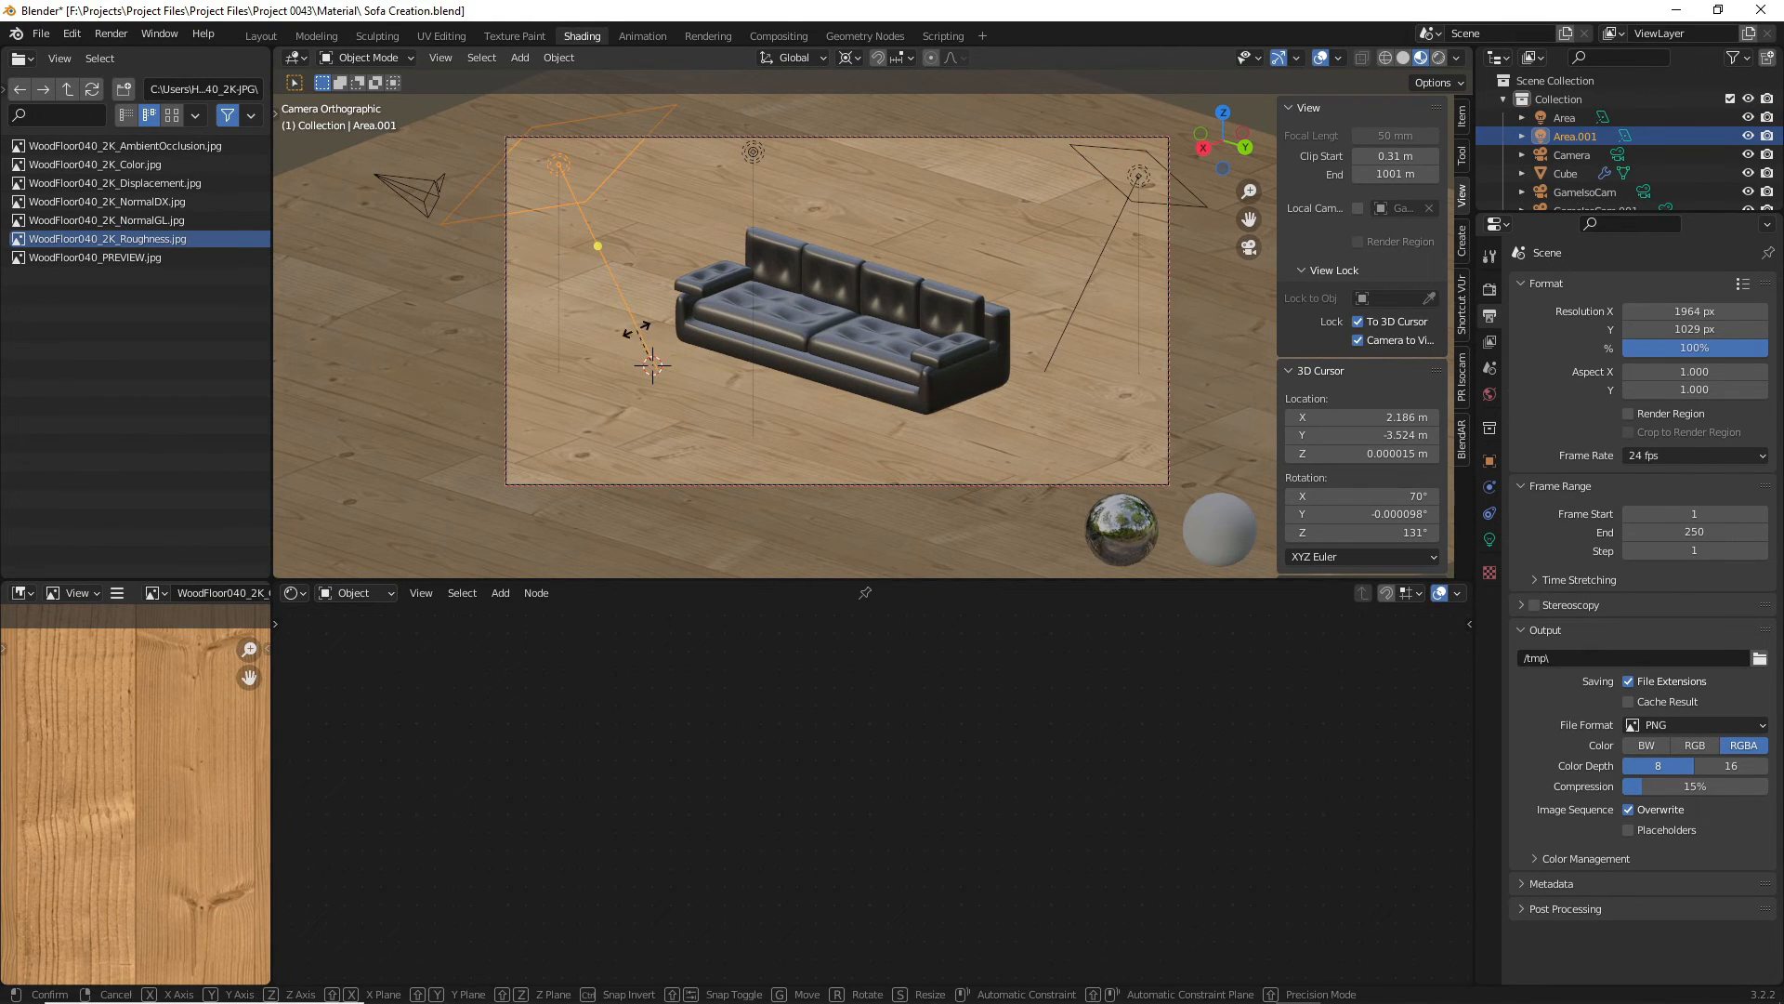
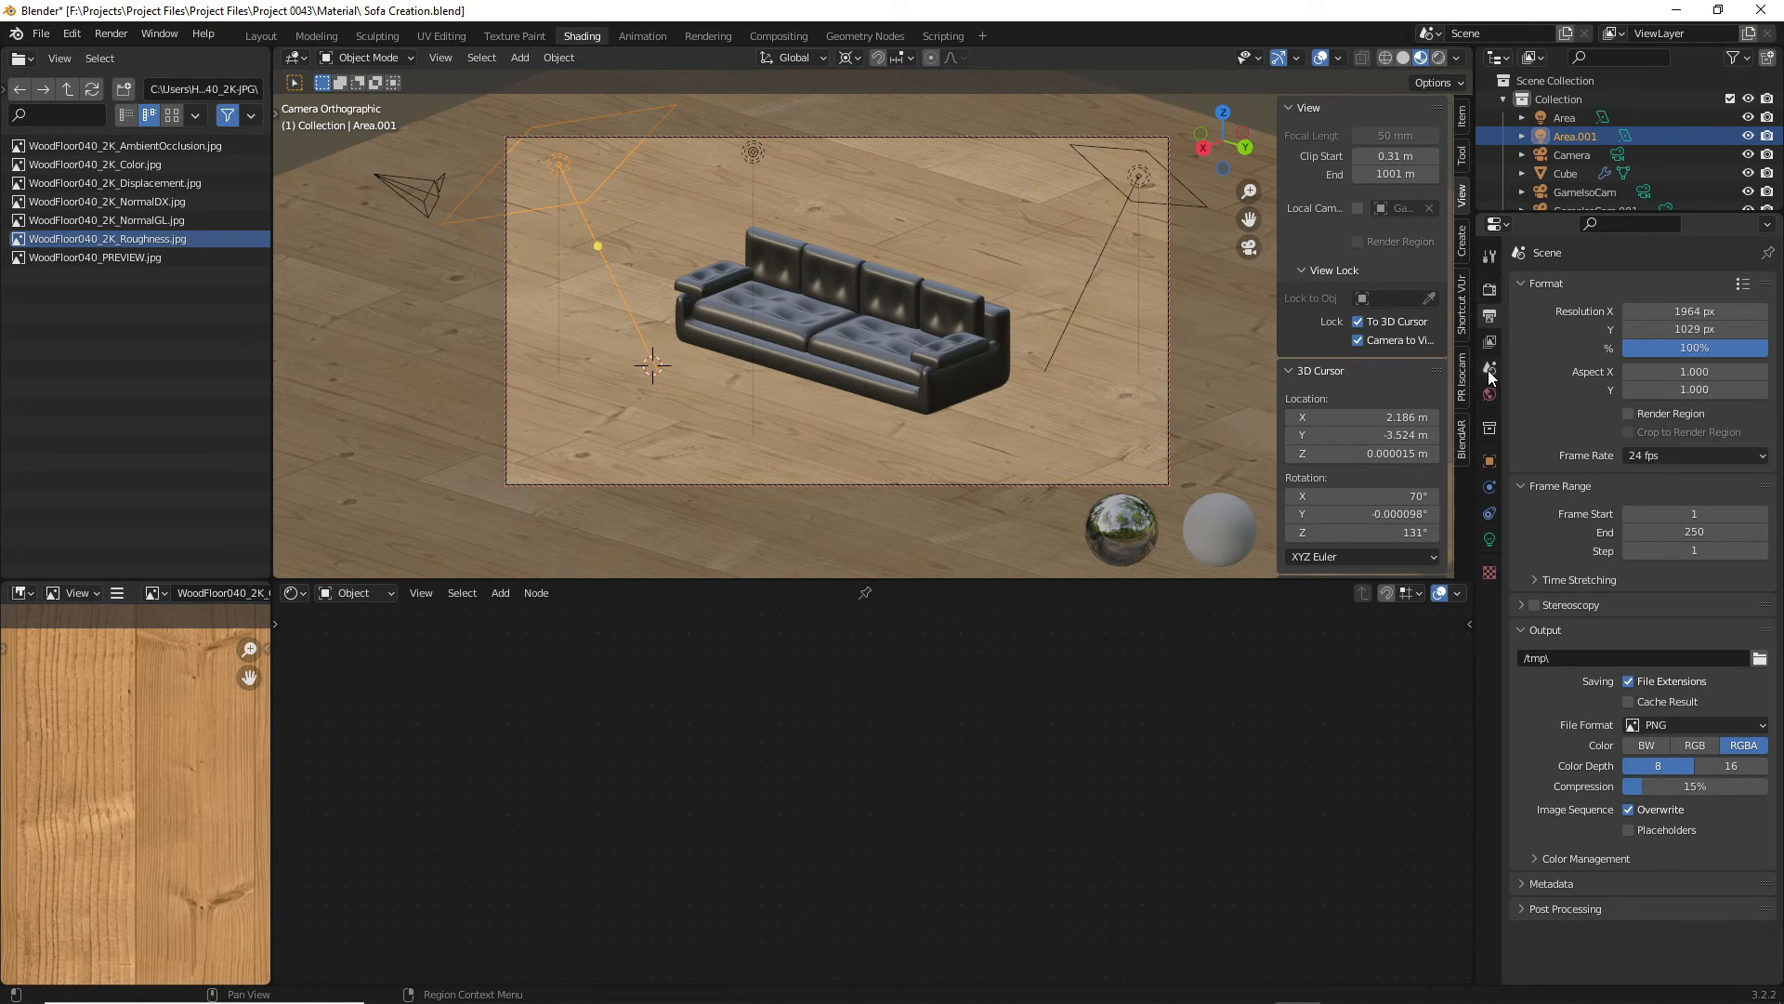
click(571, 187)
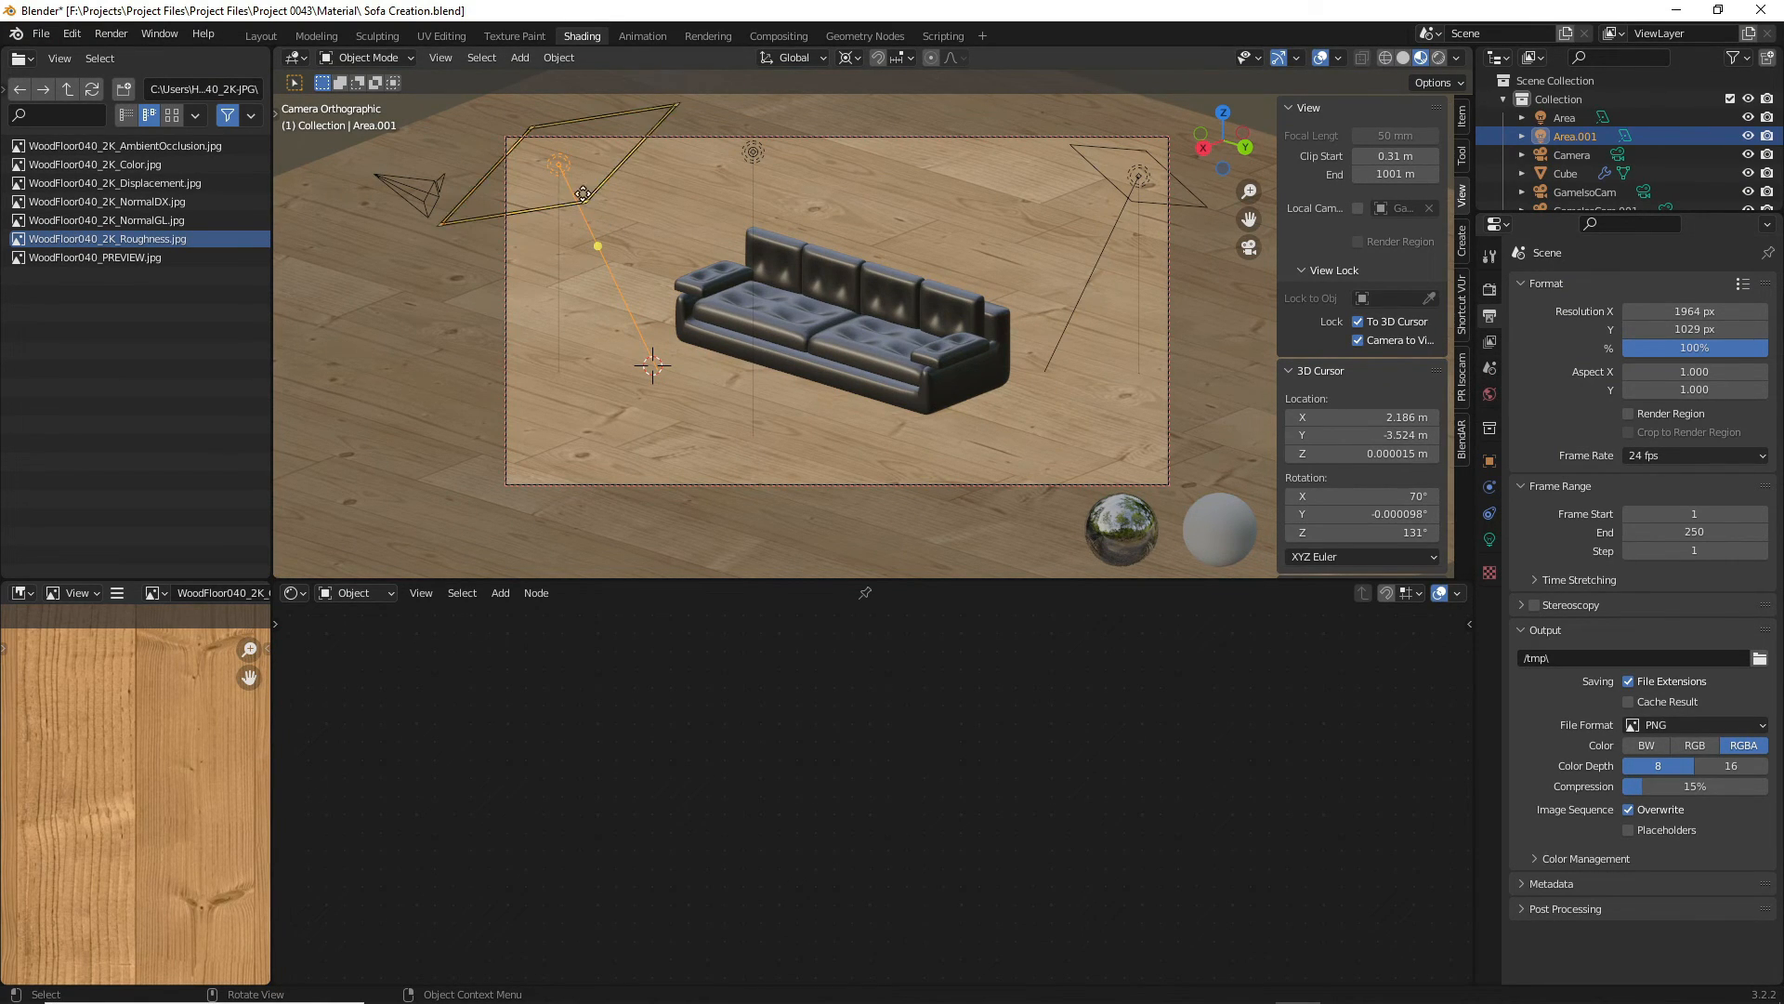
click(644, 343)
click(644, 343)
click(644, 343)
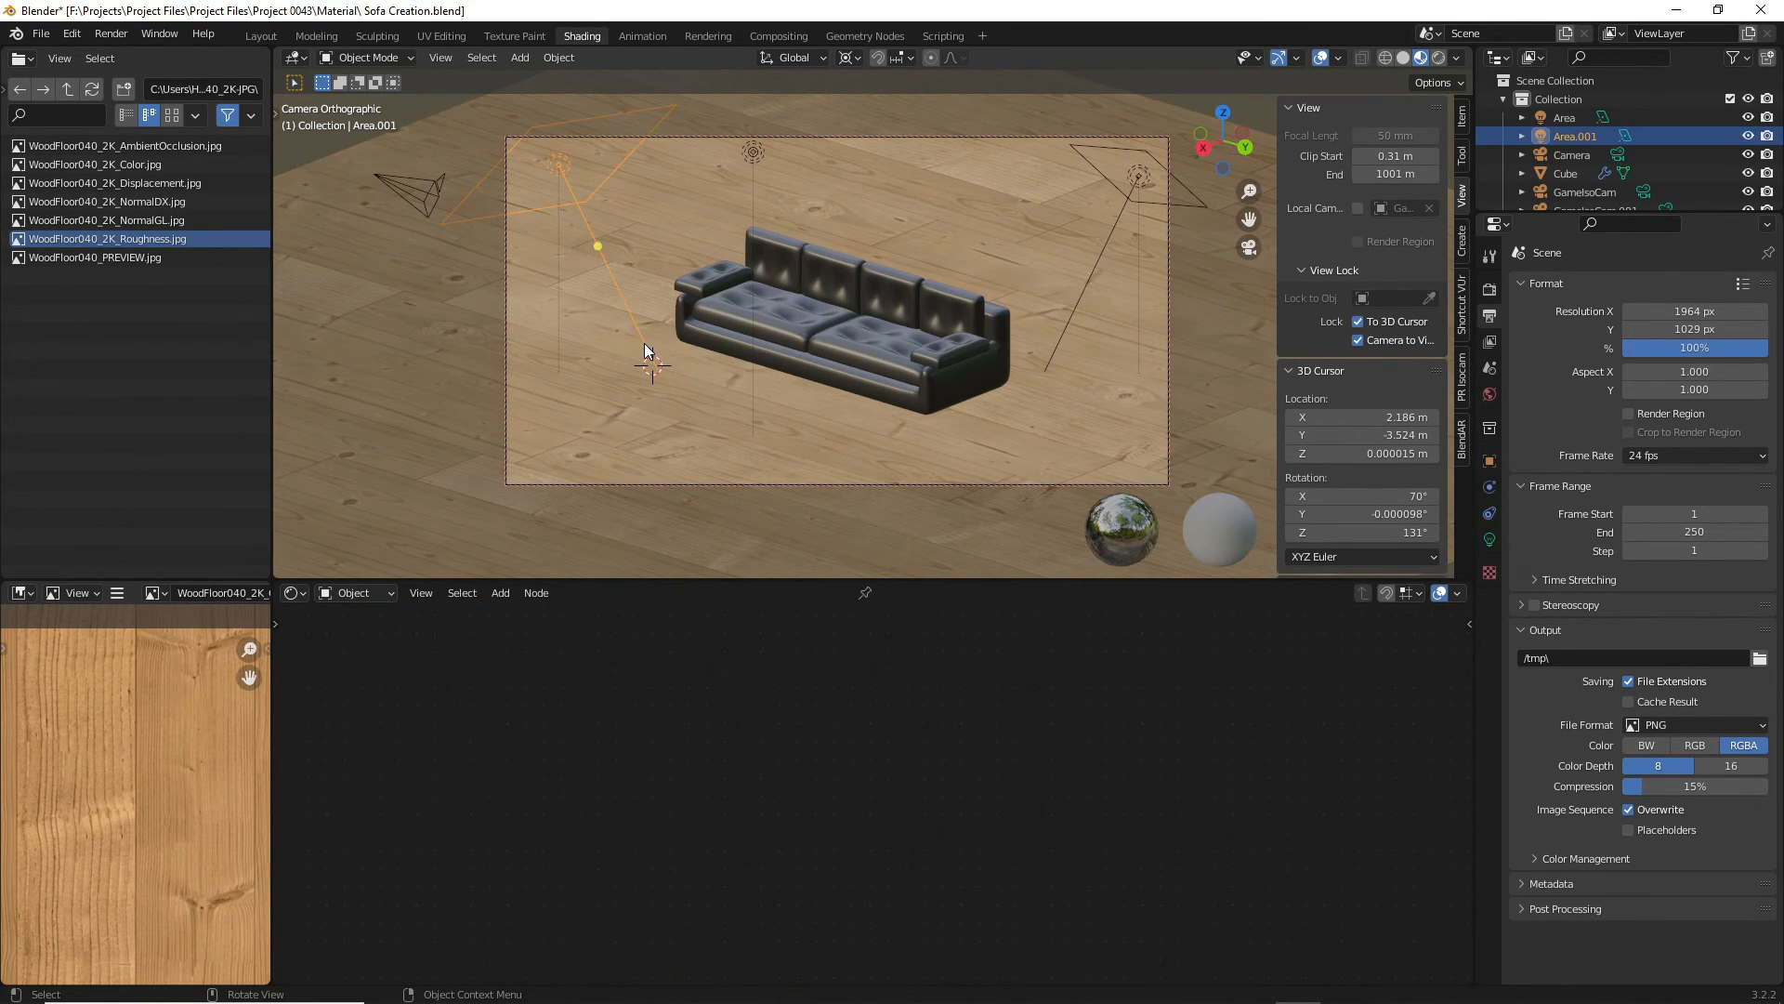
click(644, 343)
click(644, 343)
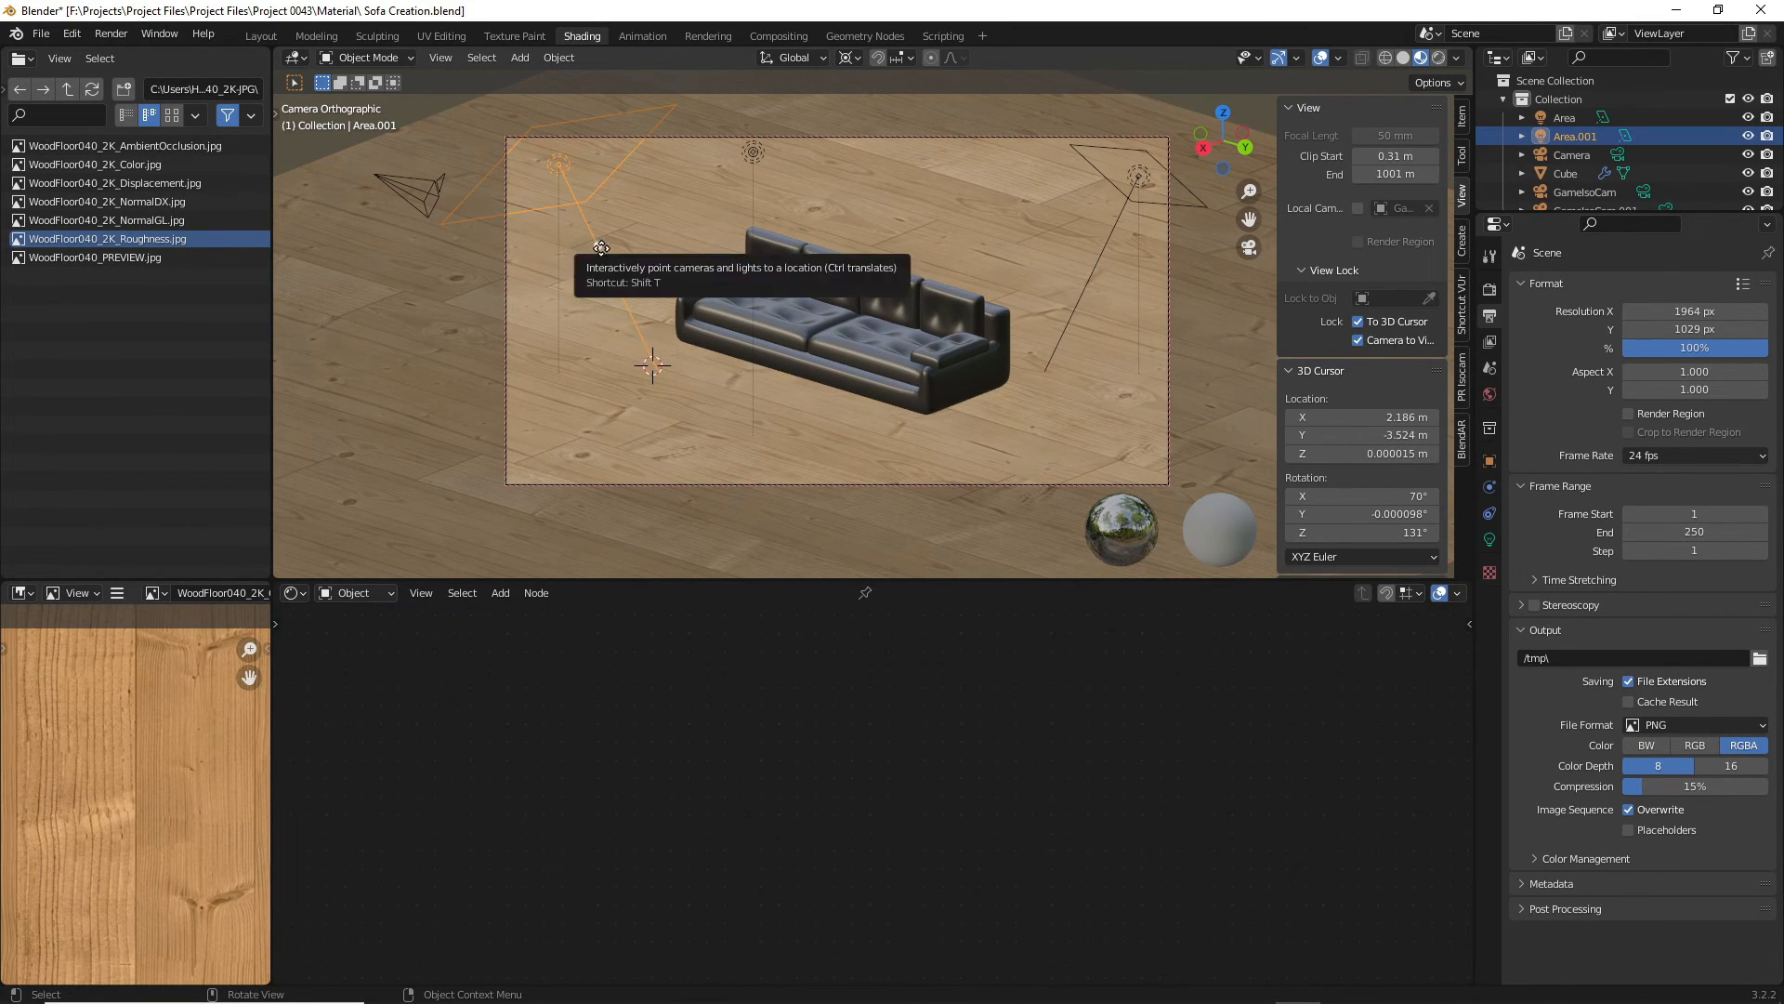
double_click(1582, 136)
click(1521, 138)
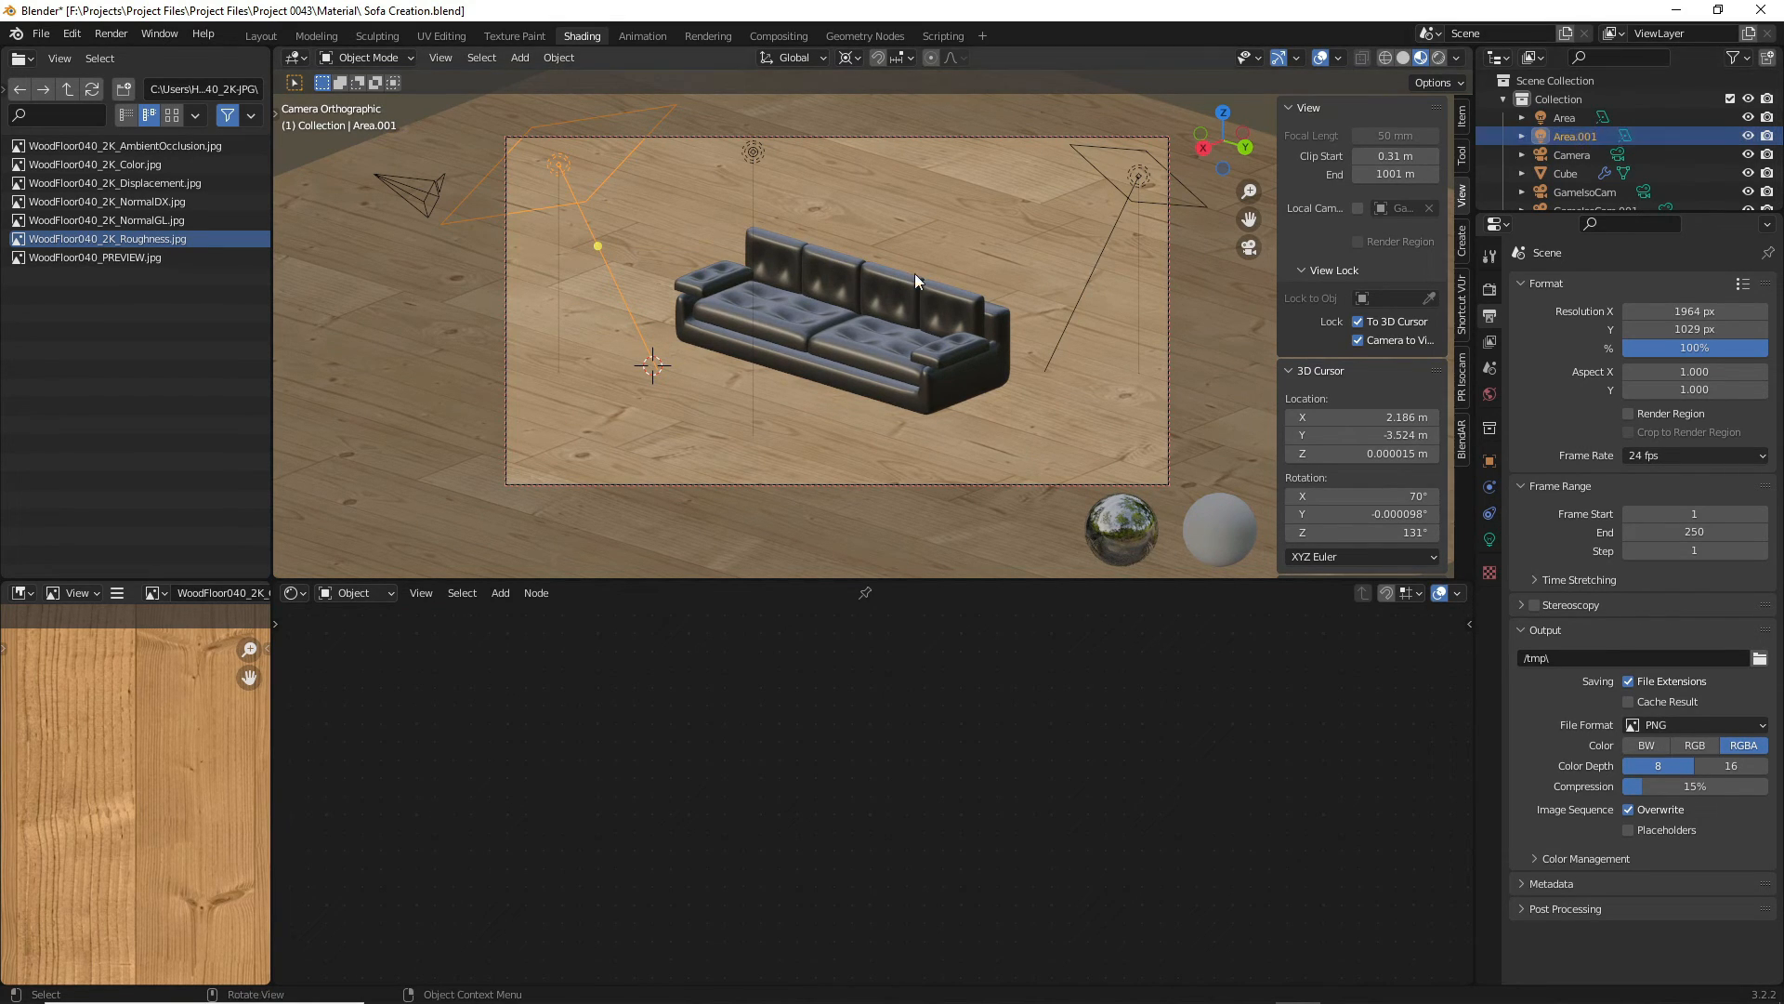
key(n)
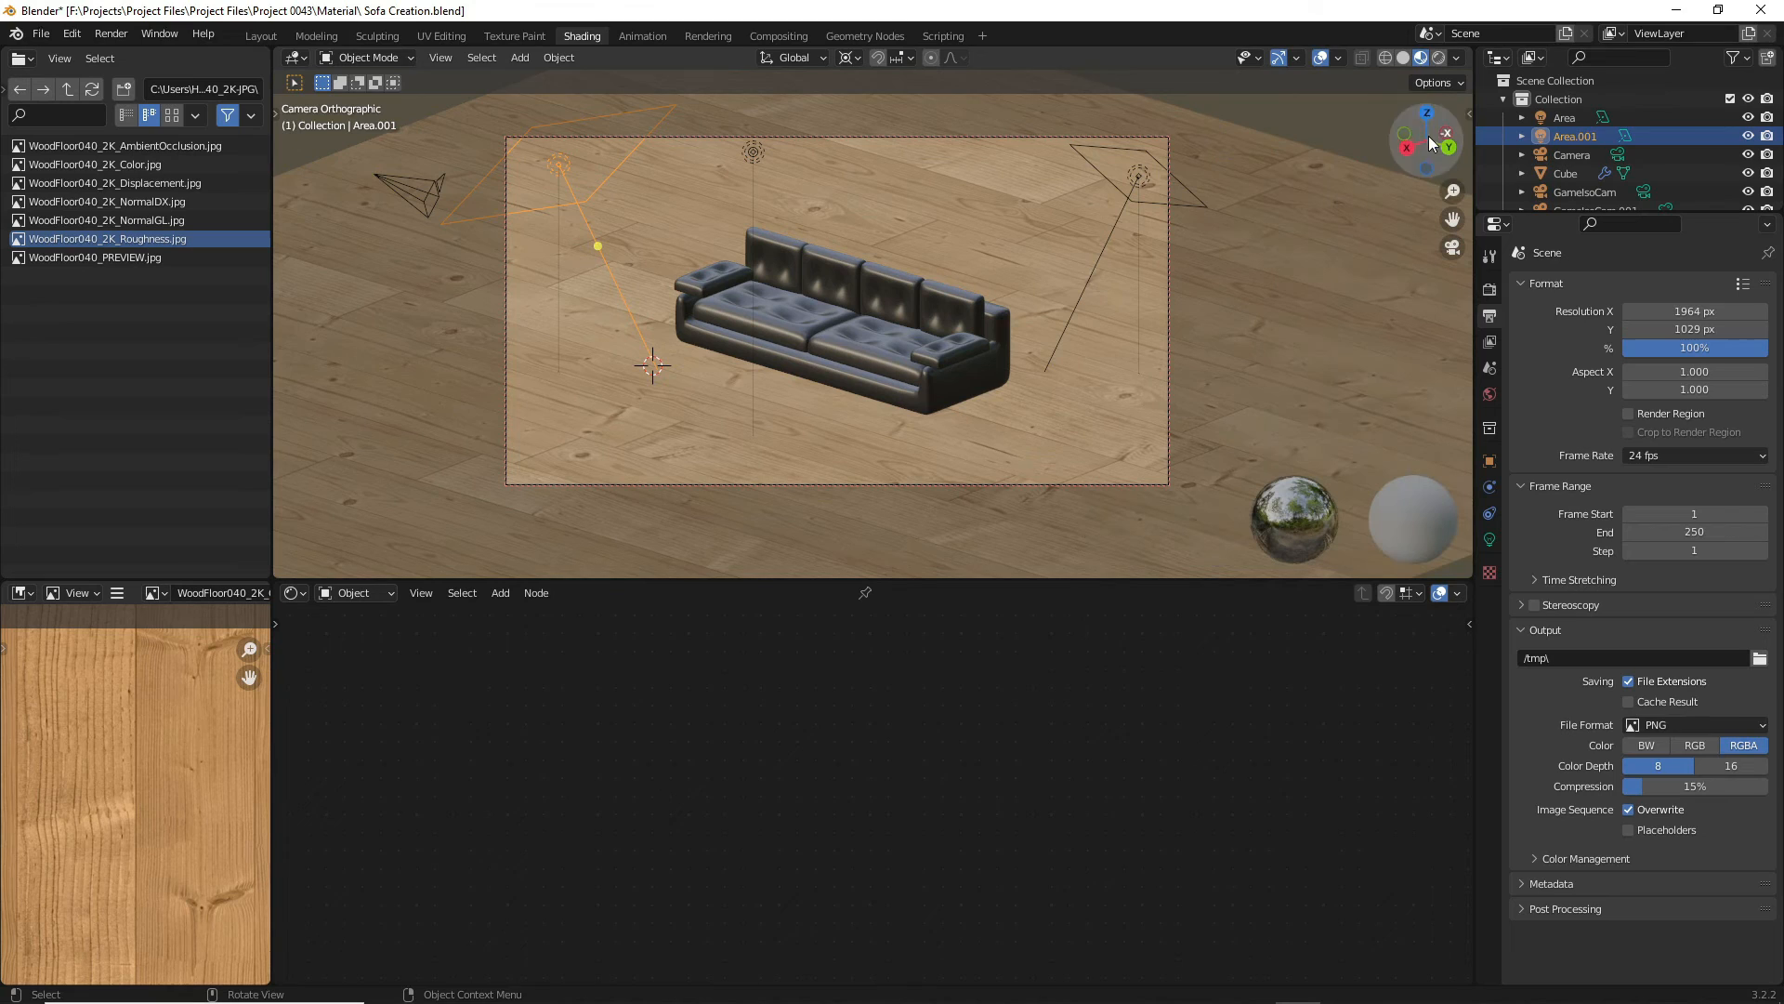
- Look through the property categories for the selected area light's power and colour settings
click(1490, 289)
click(1490, 256)
click(1489, 289)
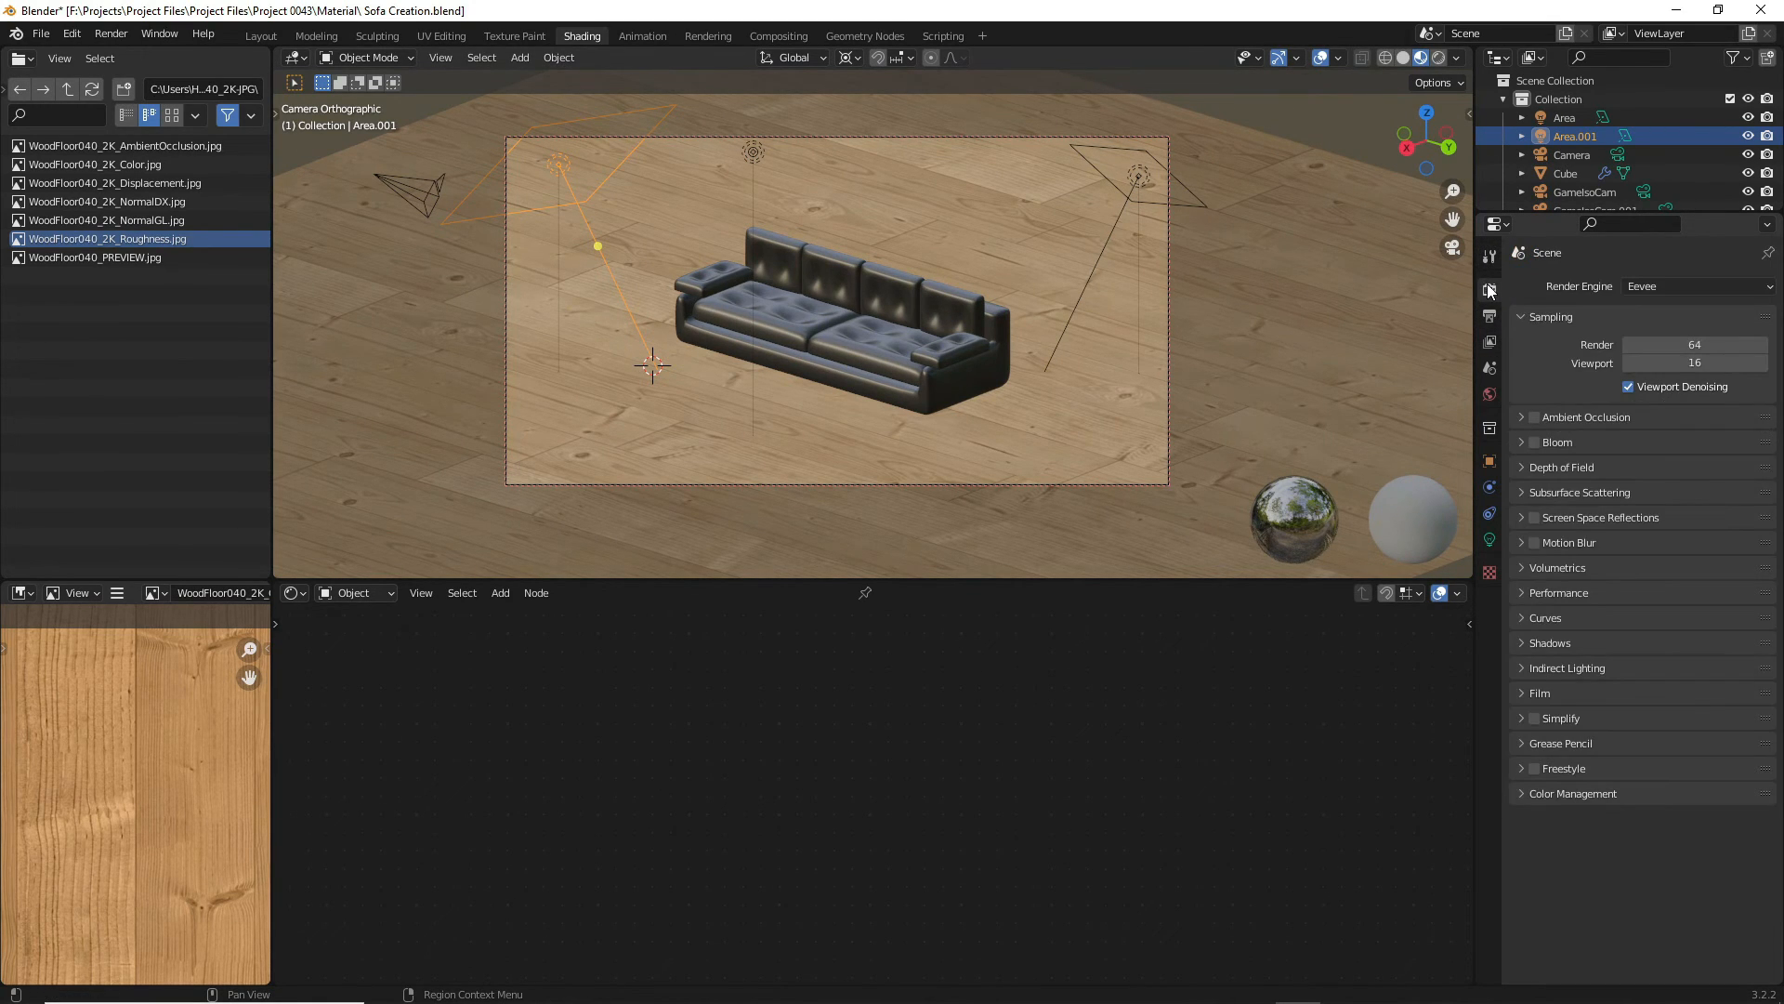
click(1489, 316)
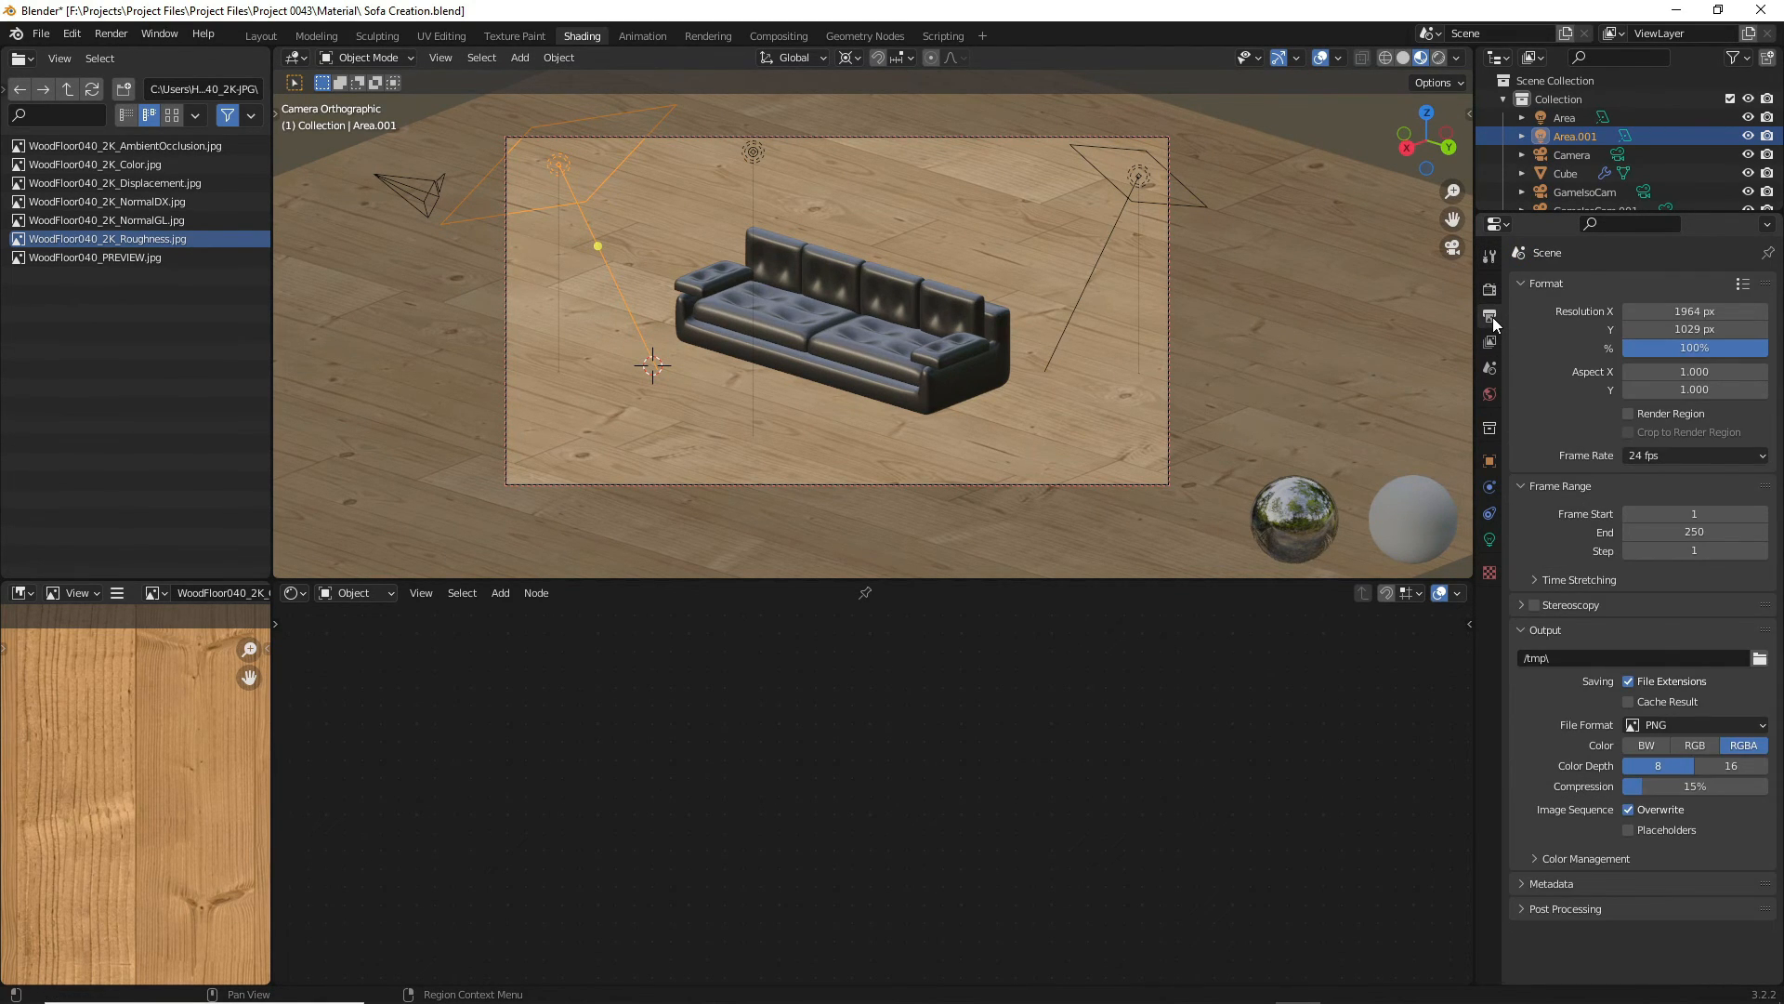
click(1490, 342)
click(1490, 368)
click(1489, 394)
click(1490, 428)
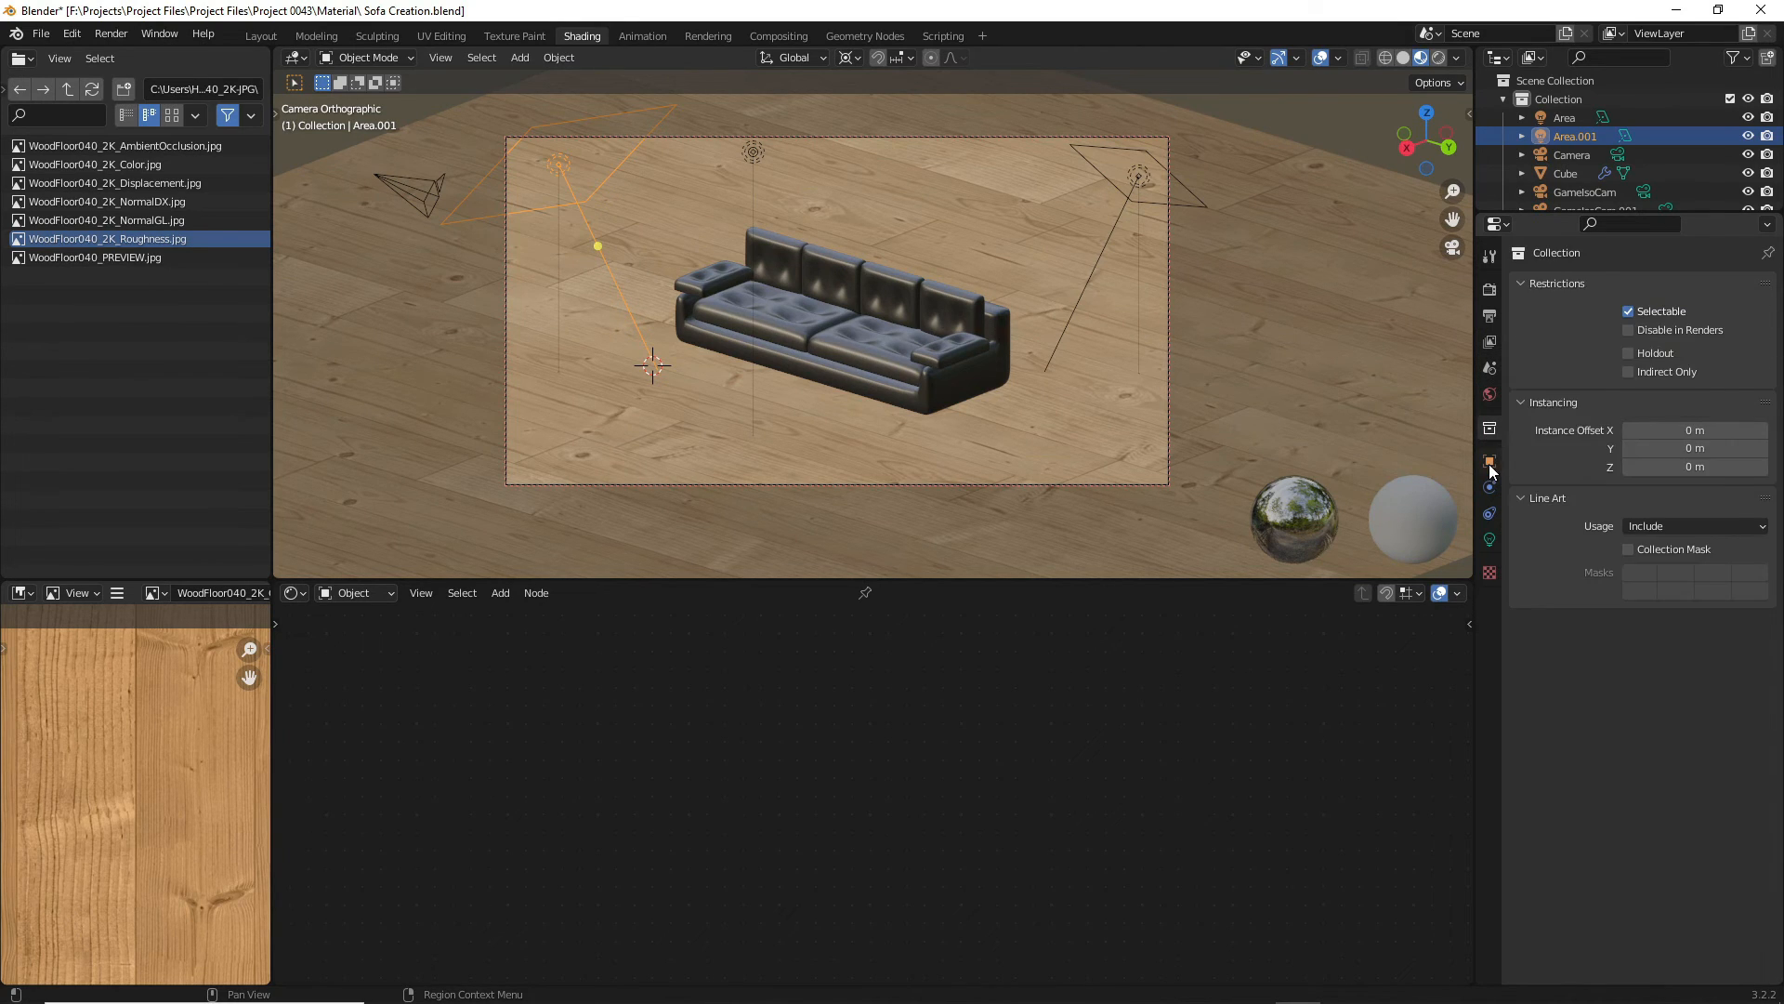
click(1490, 461)
click(1490, 487)
click(1491, 512)
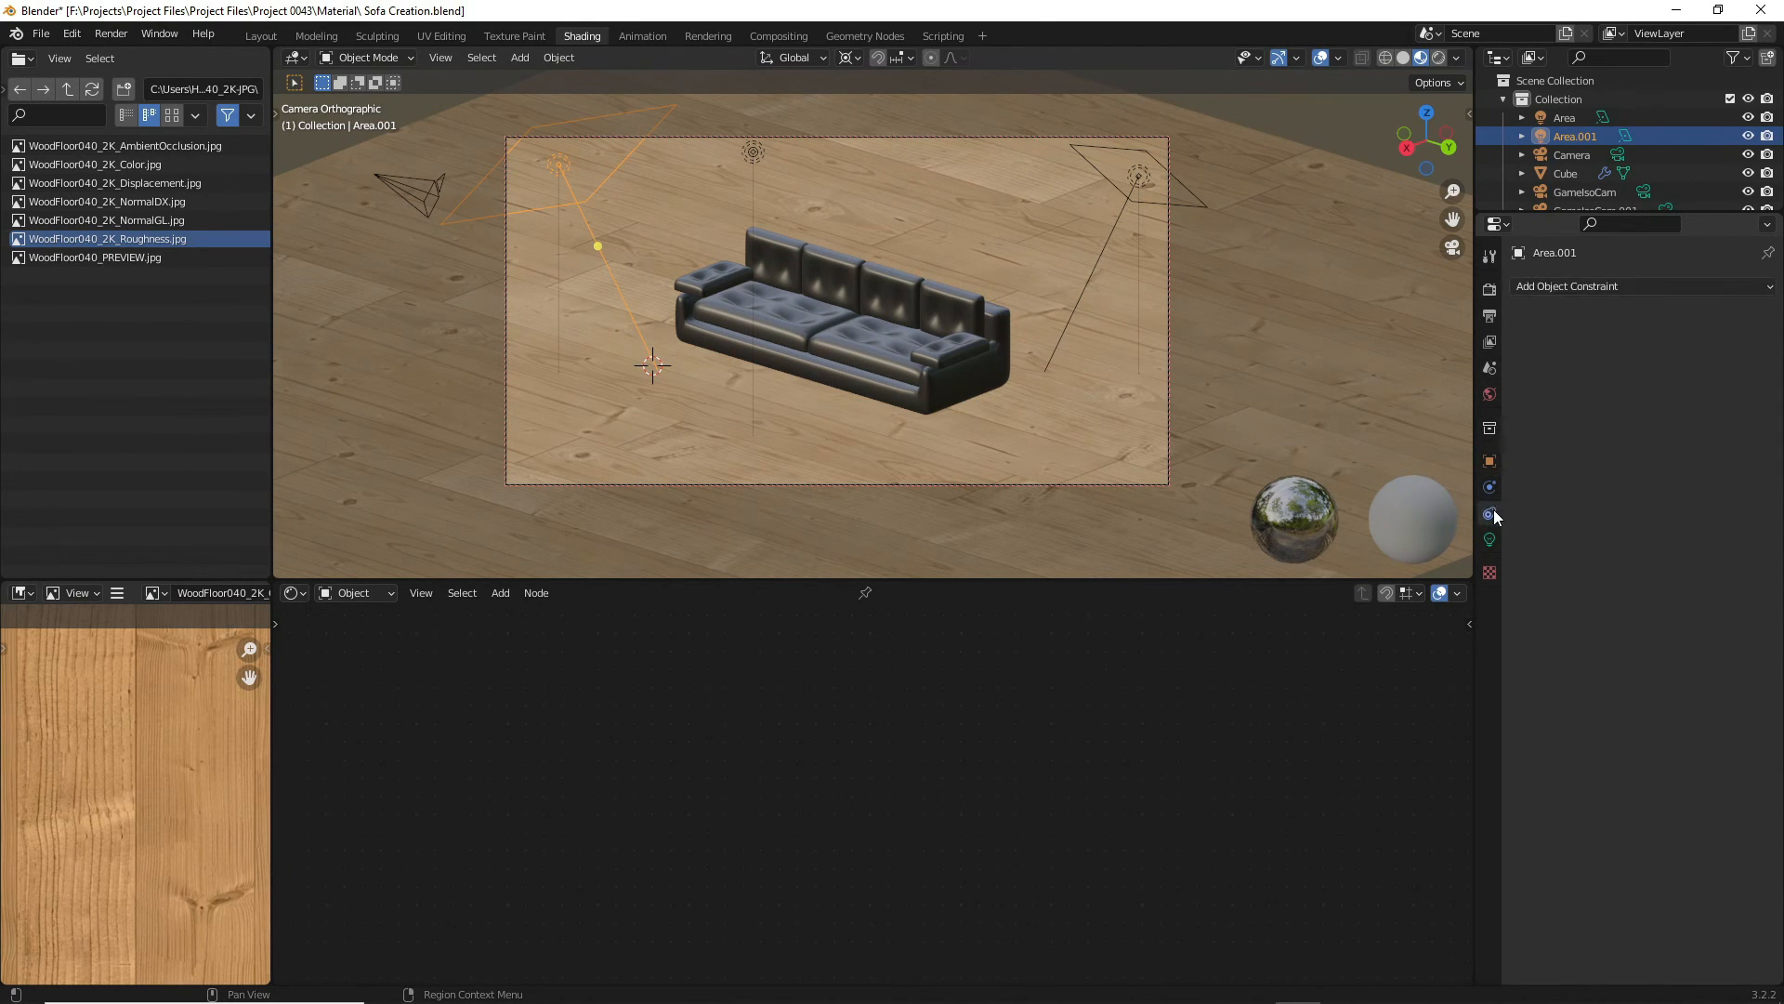
click(1491, 539)
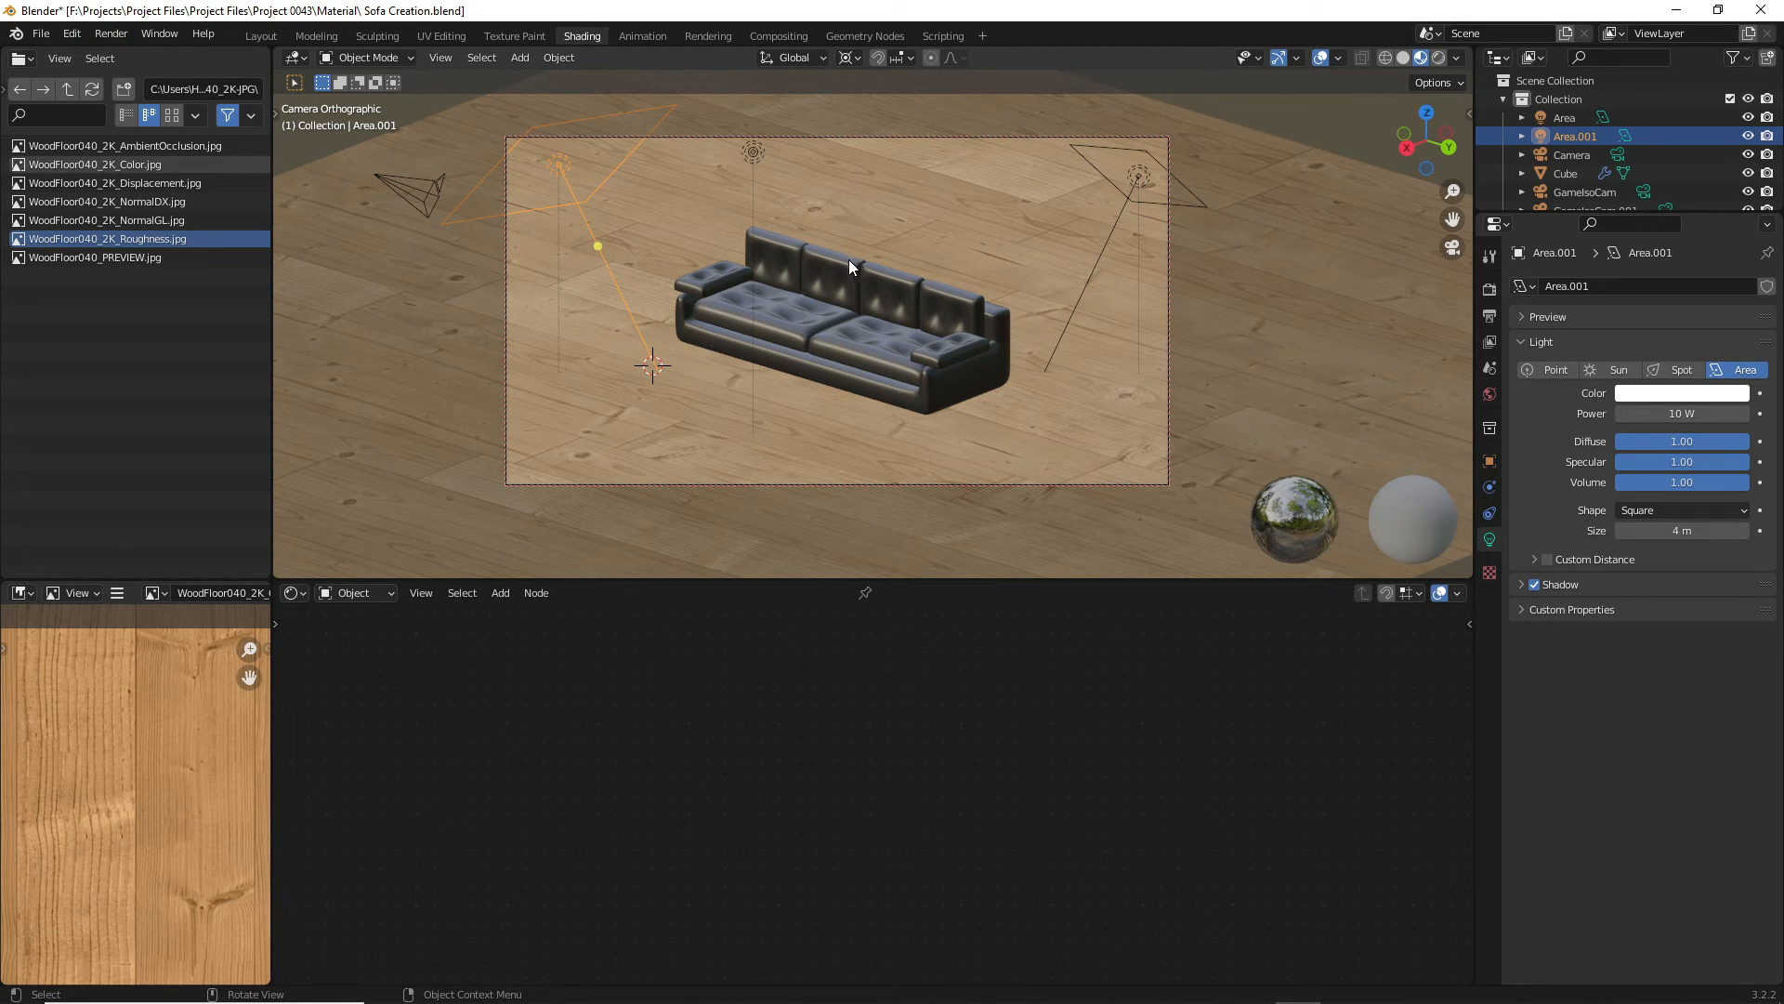
click(1490, 255)
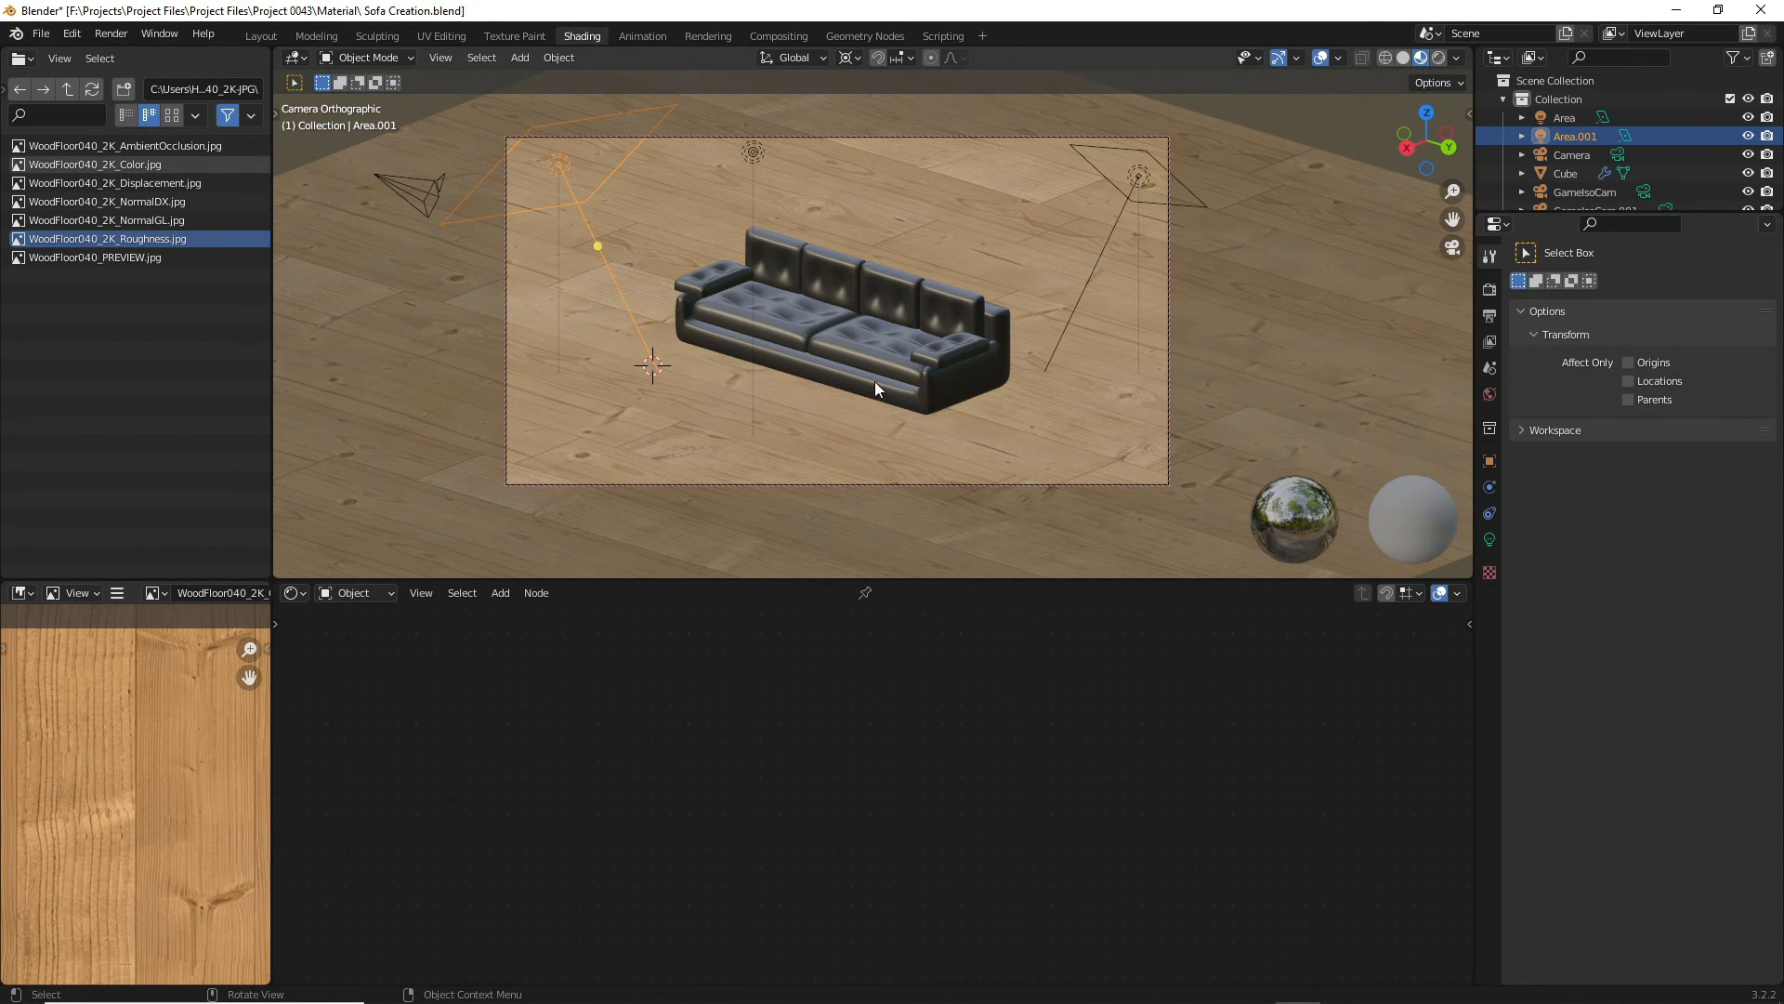
click(1489, 539)
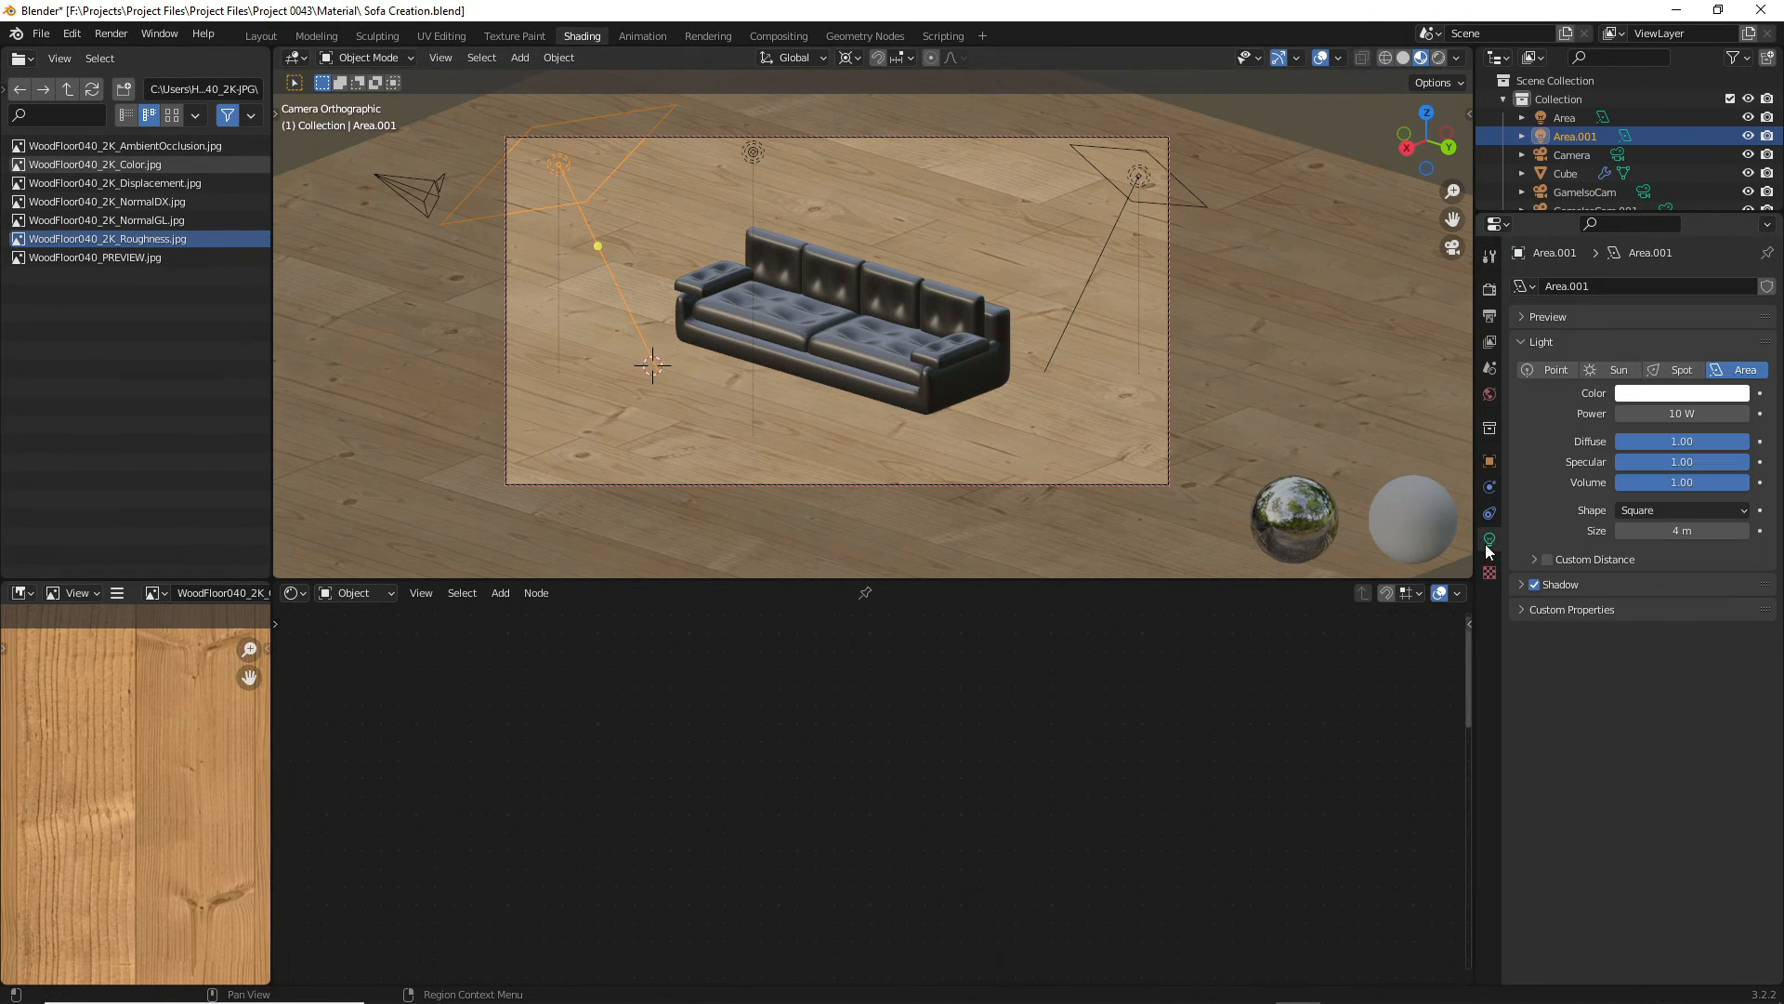
- Set the power of the area light above the sofa's left armrest to 2000 W
click(1653, 414)
text(57.2)
key(Return)
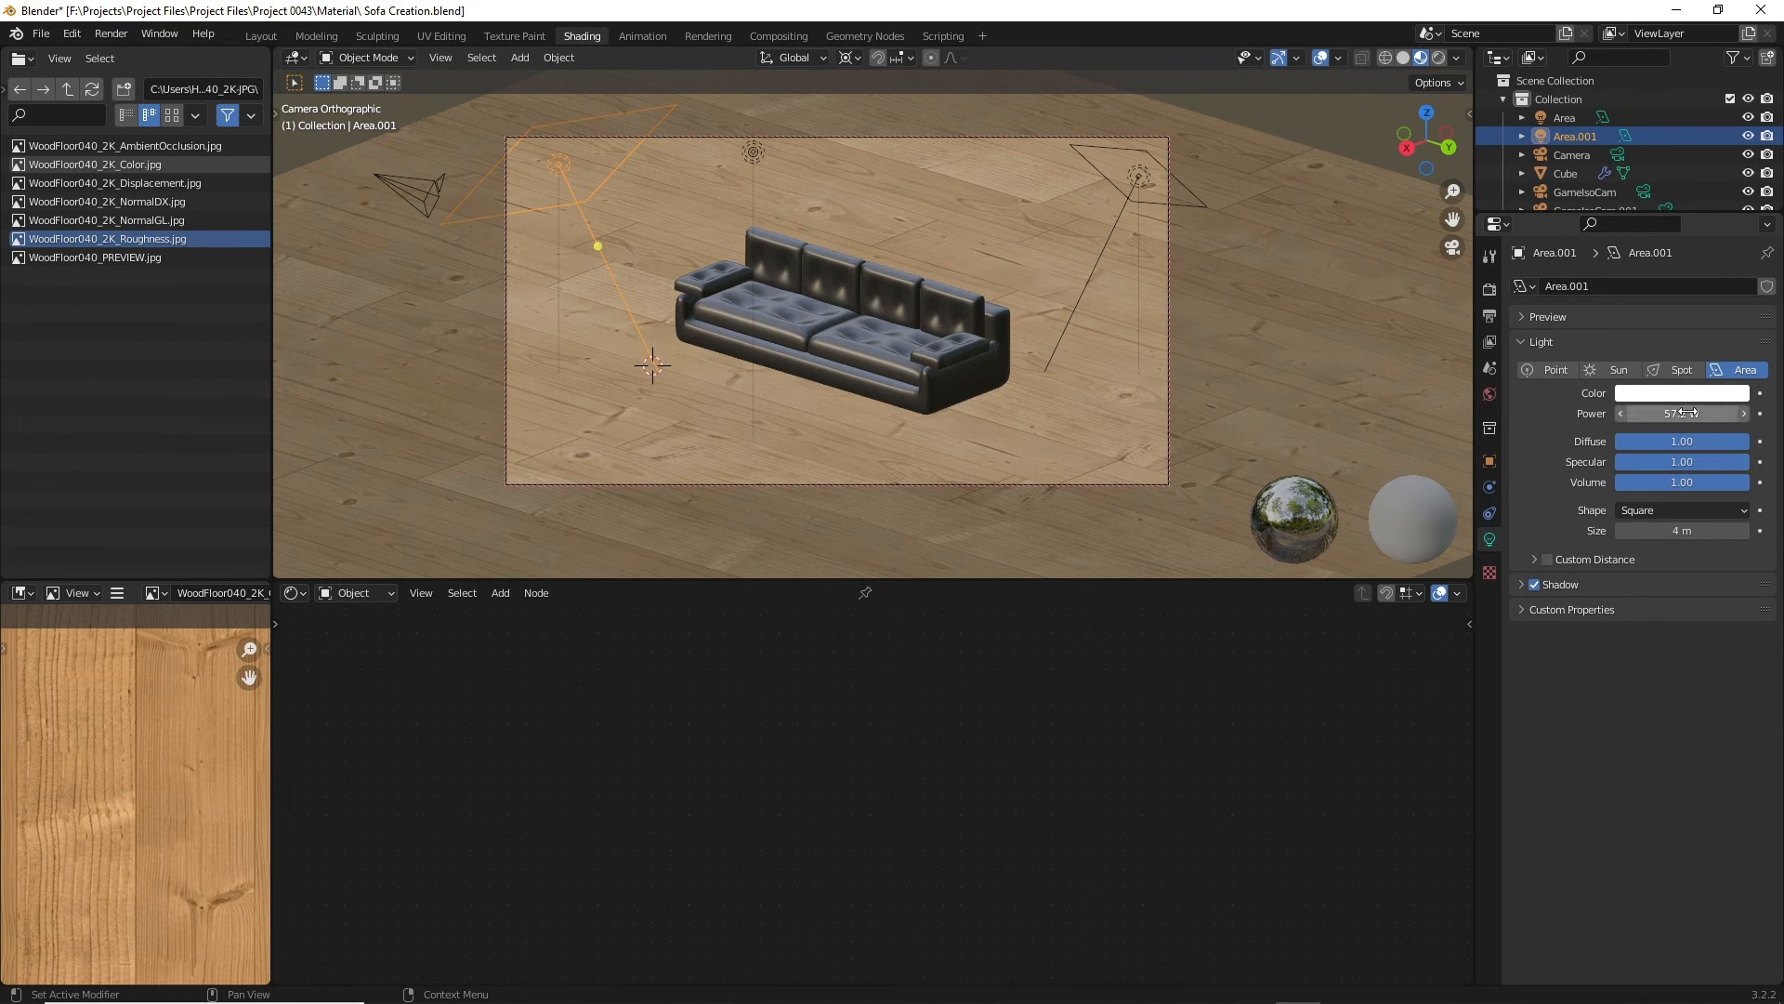
click(1684, 413)
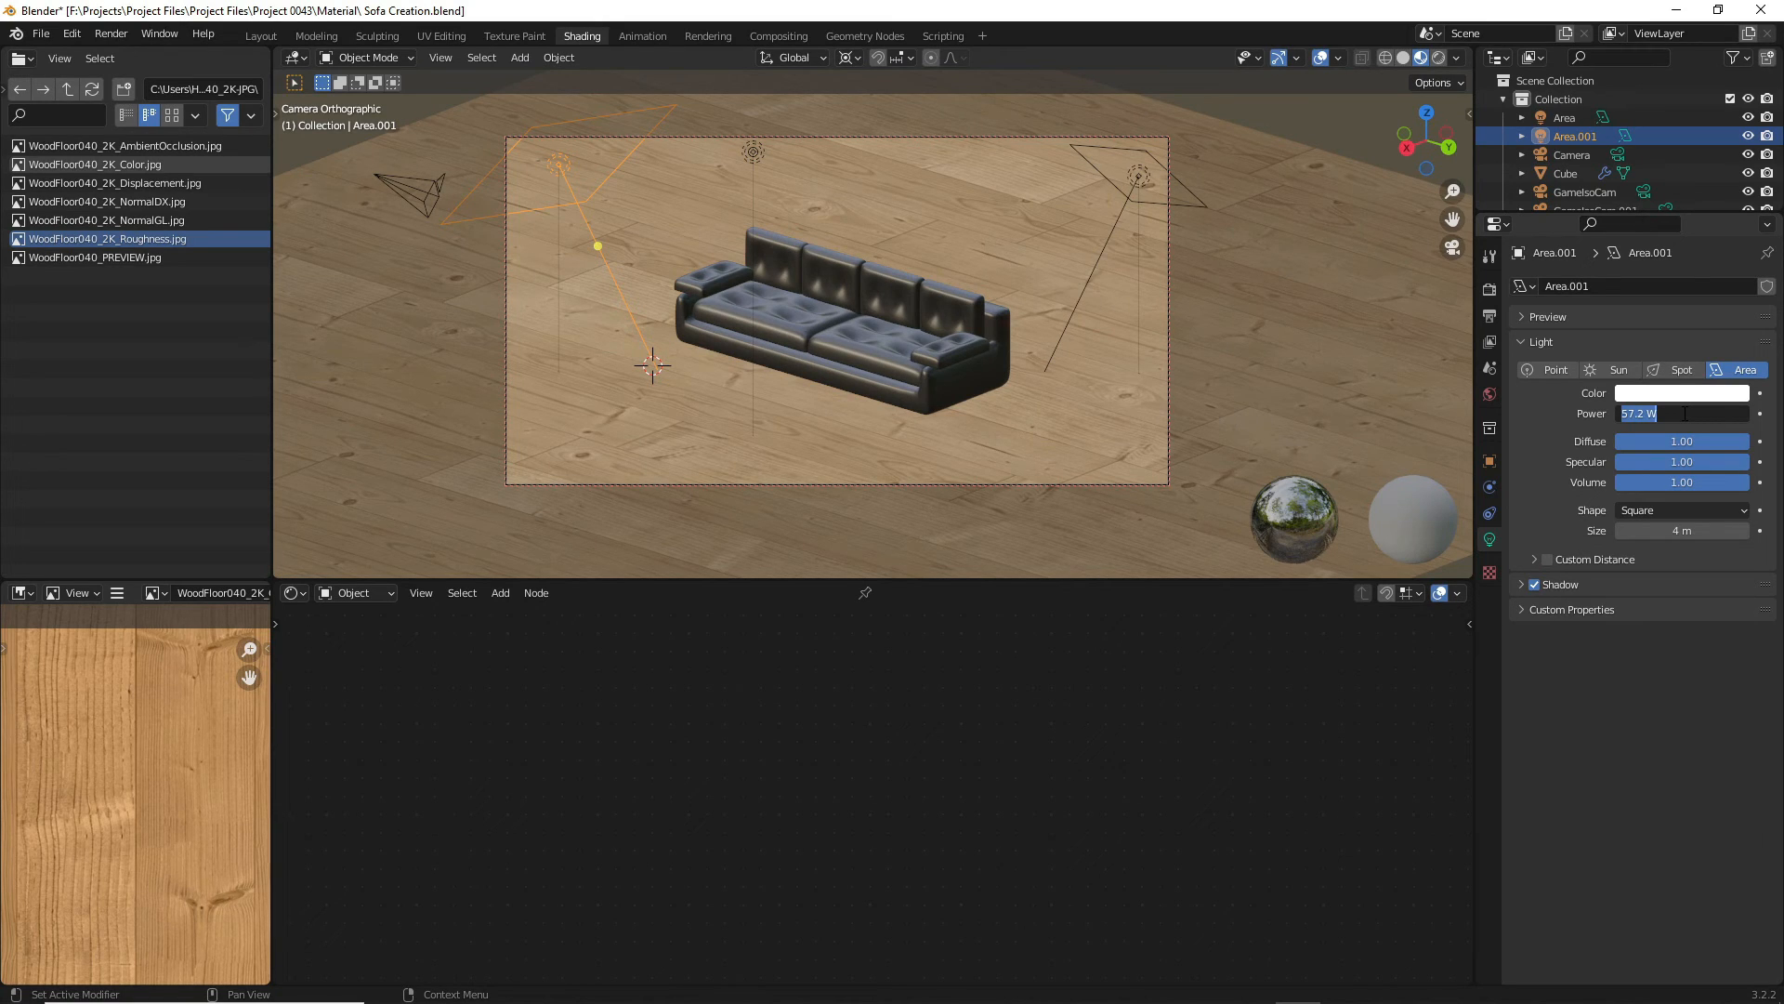
text(2000)
key(Return)
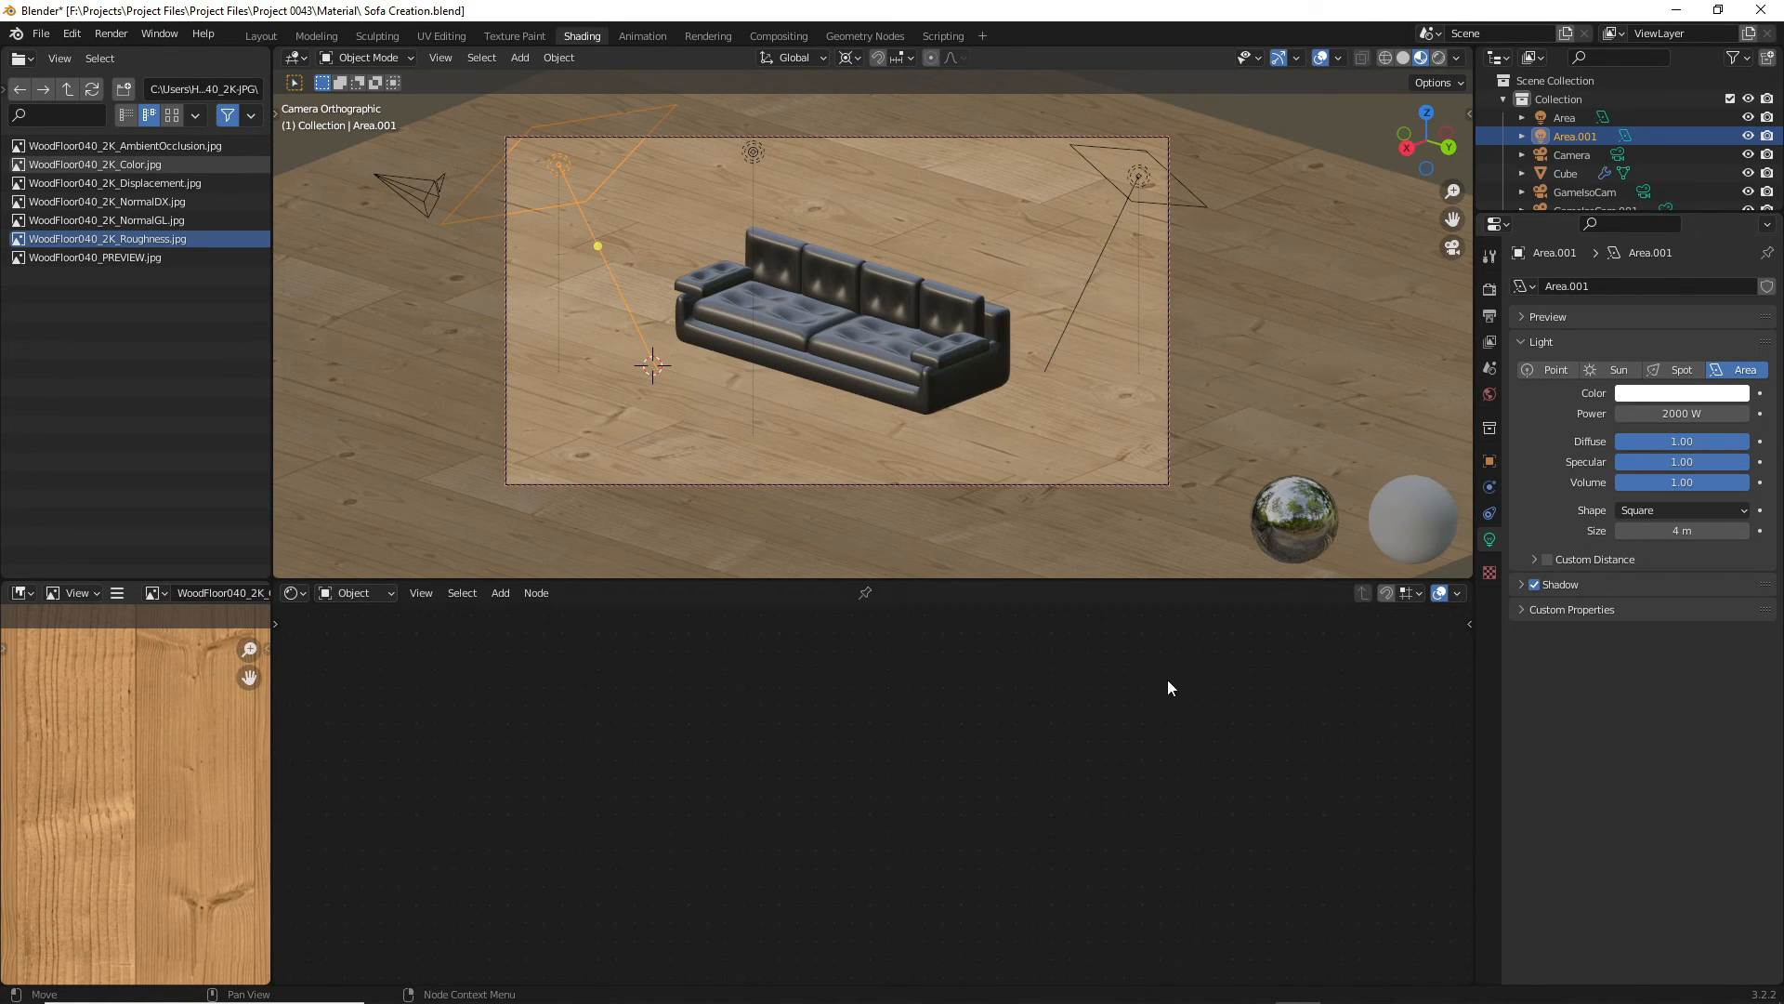
- Set the power of the area light beside the sofa's right armrest to 2000 W and render test images
click(1135, 174)
click(1679, 412)
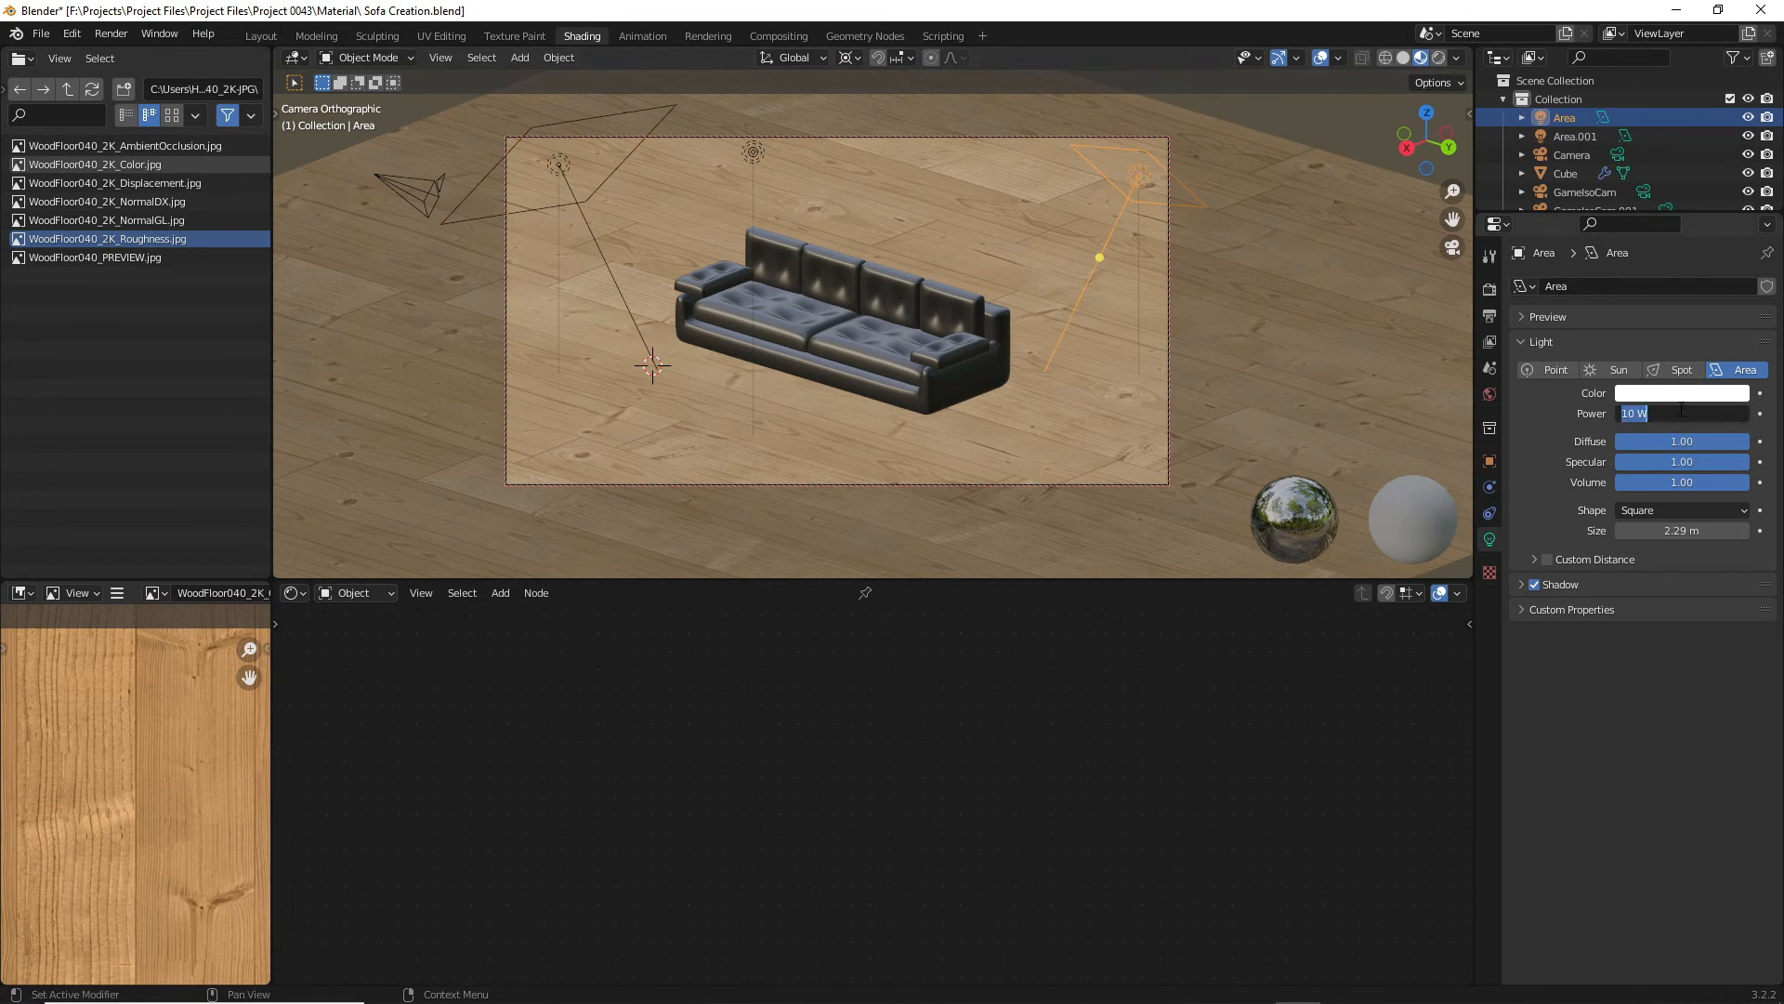
text(2000)
key(Return)
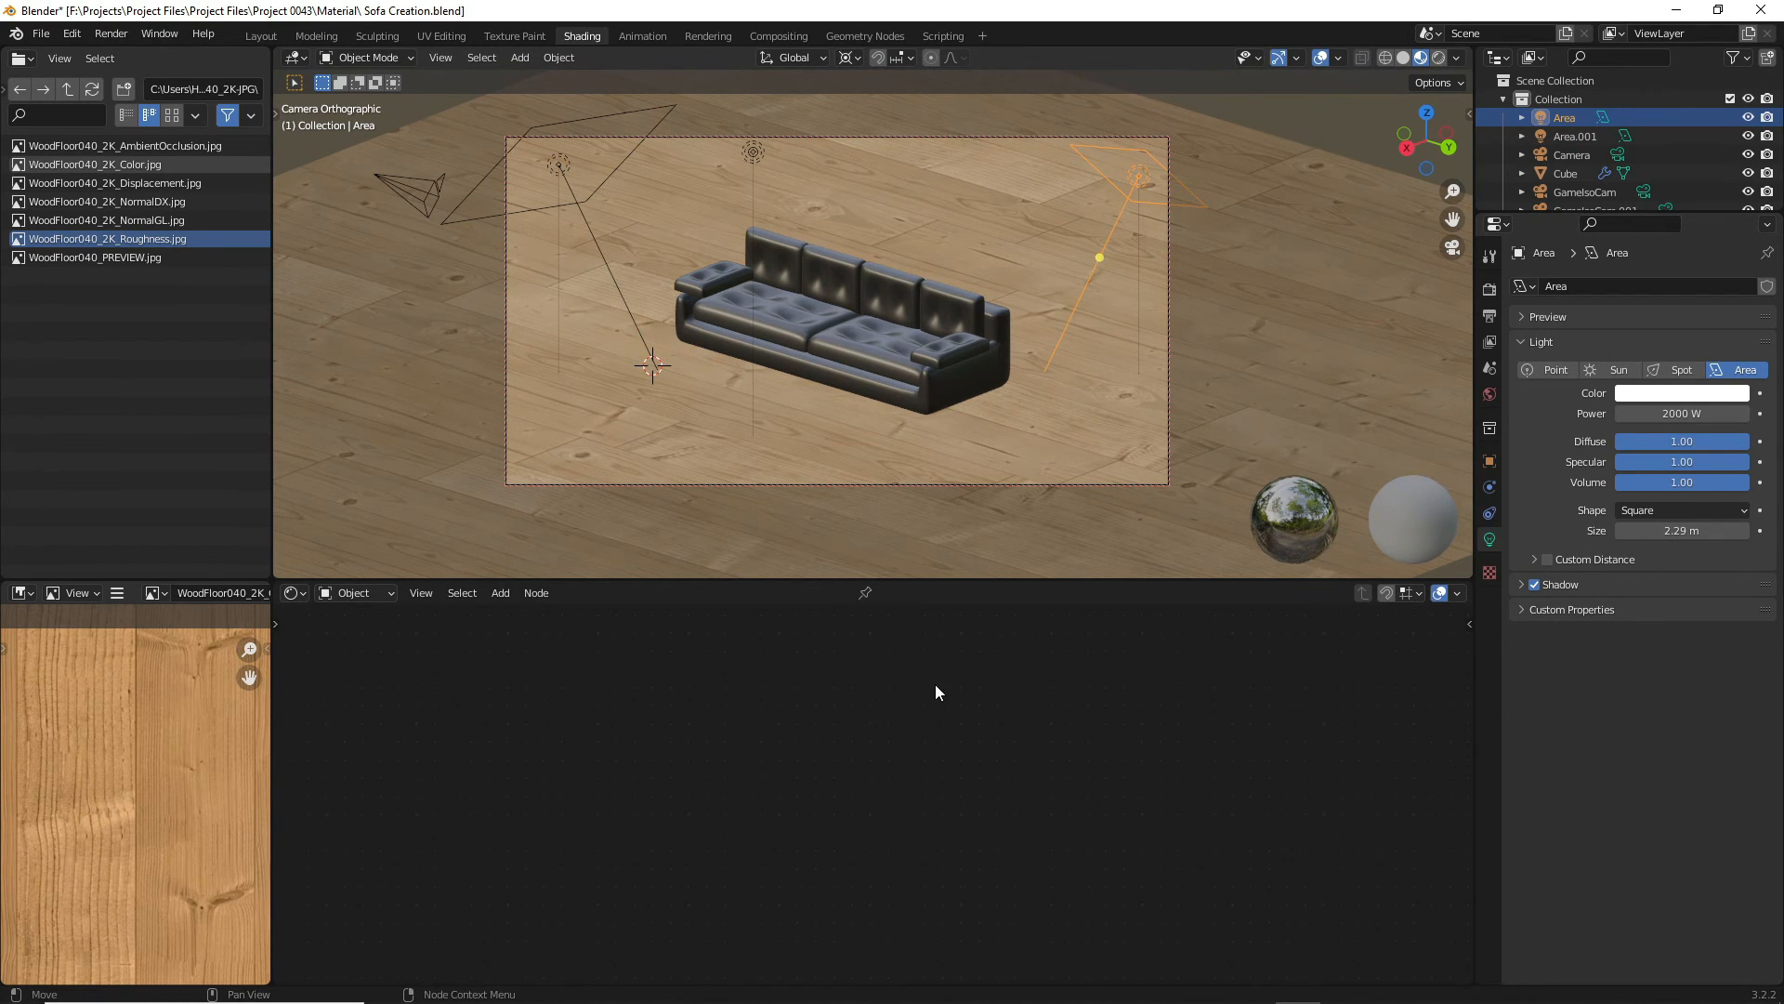
key(F12)
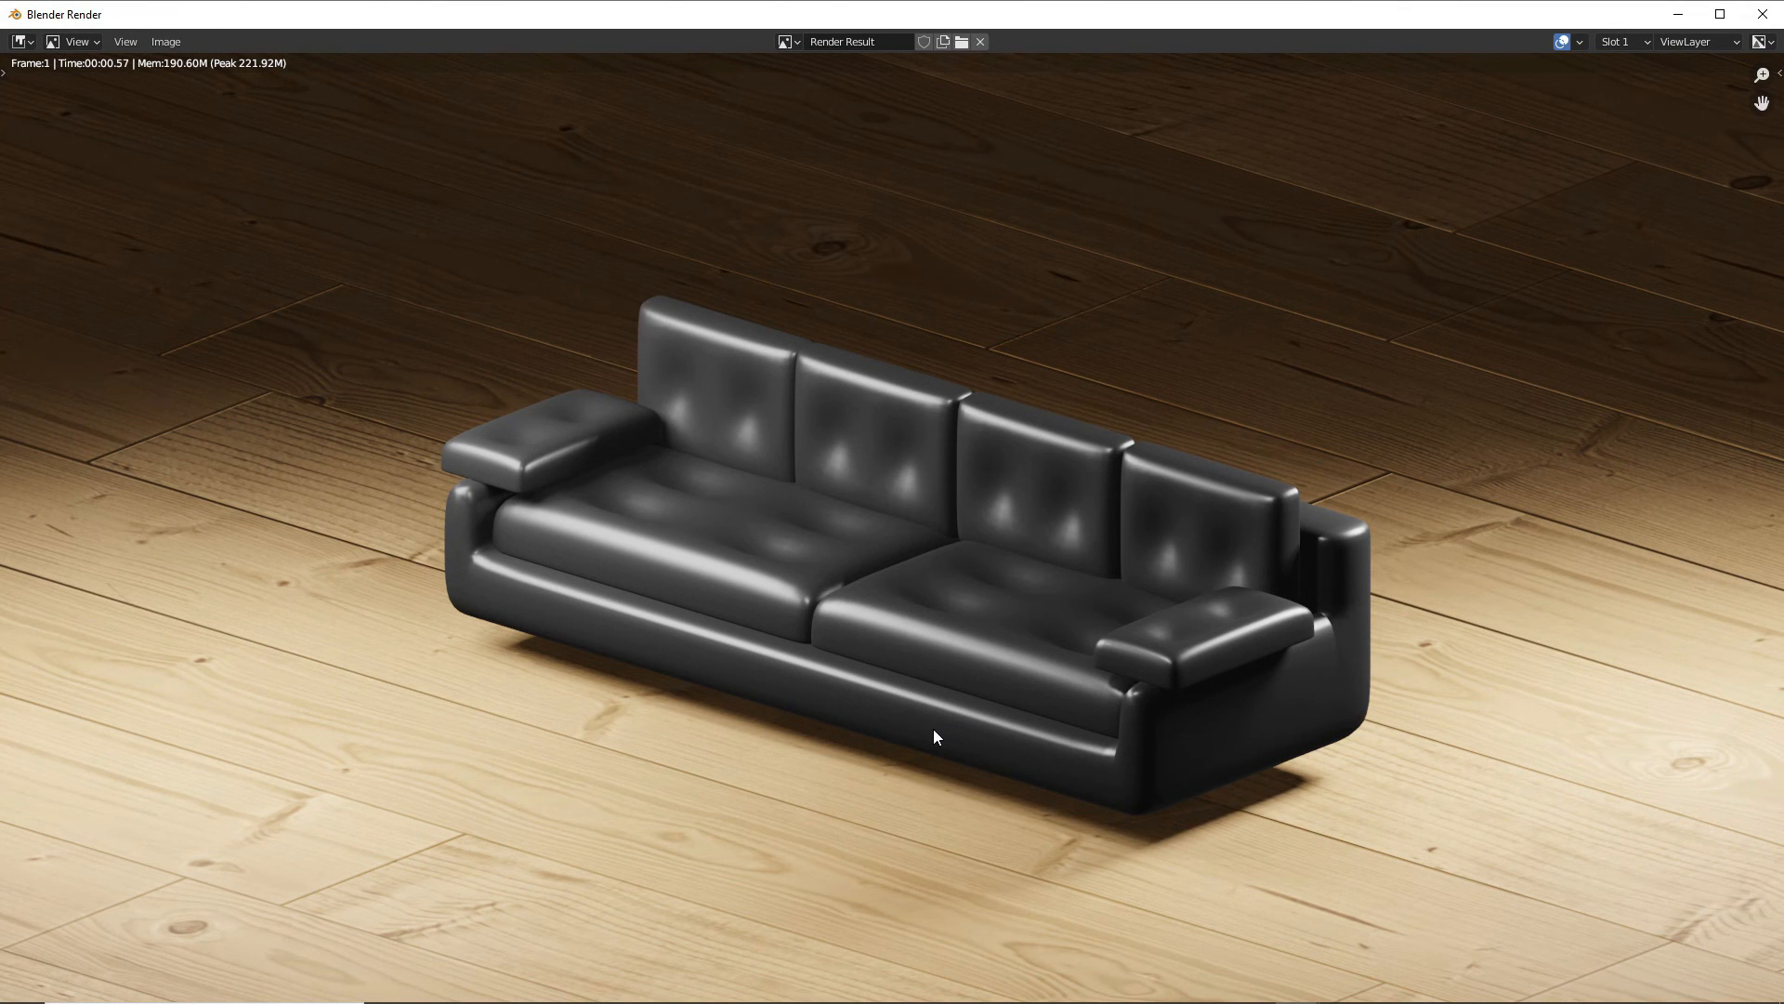
click(1777, 8)
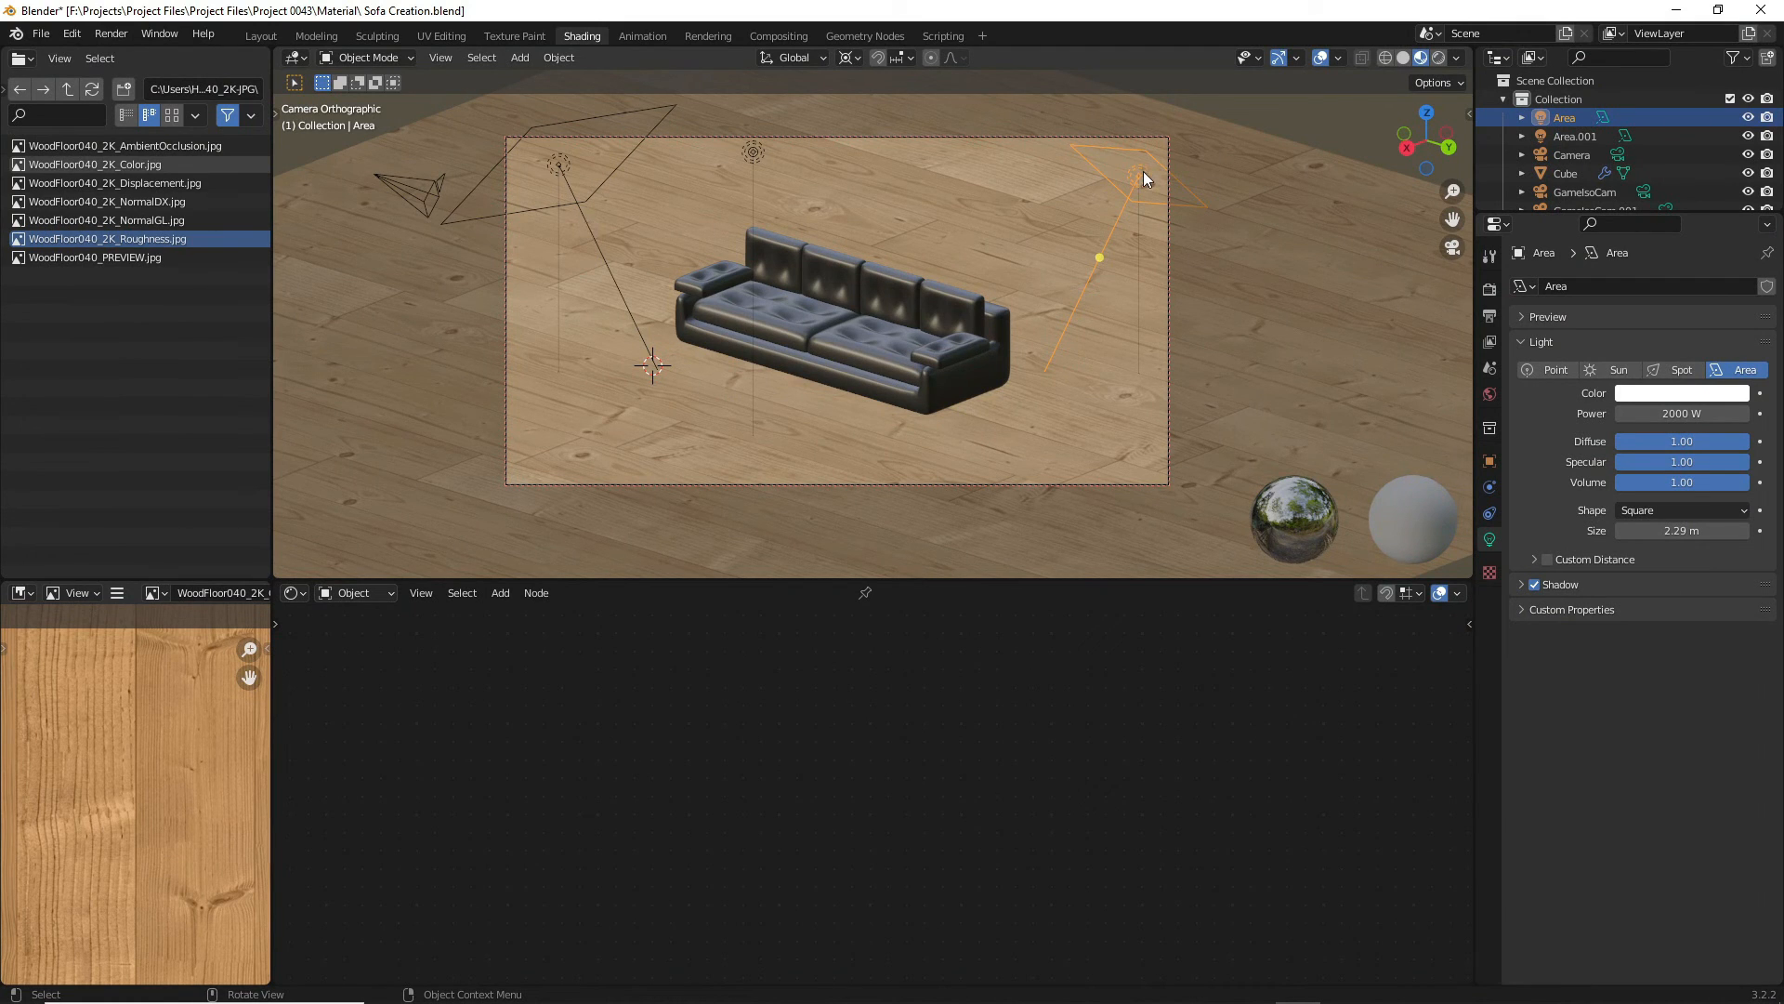
key(F12)
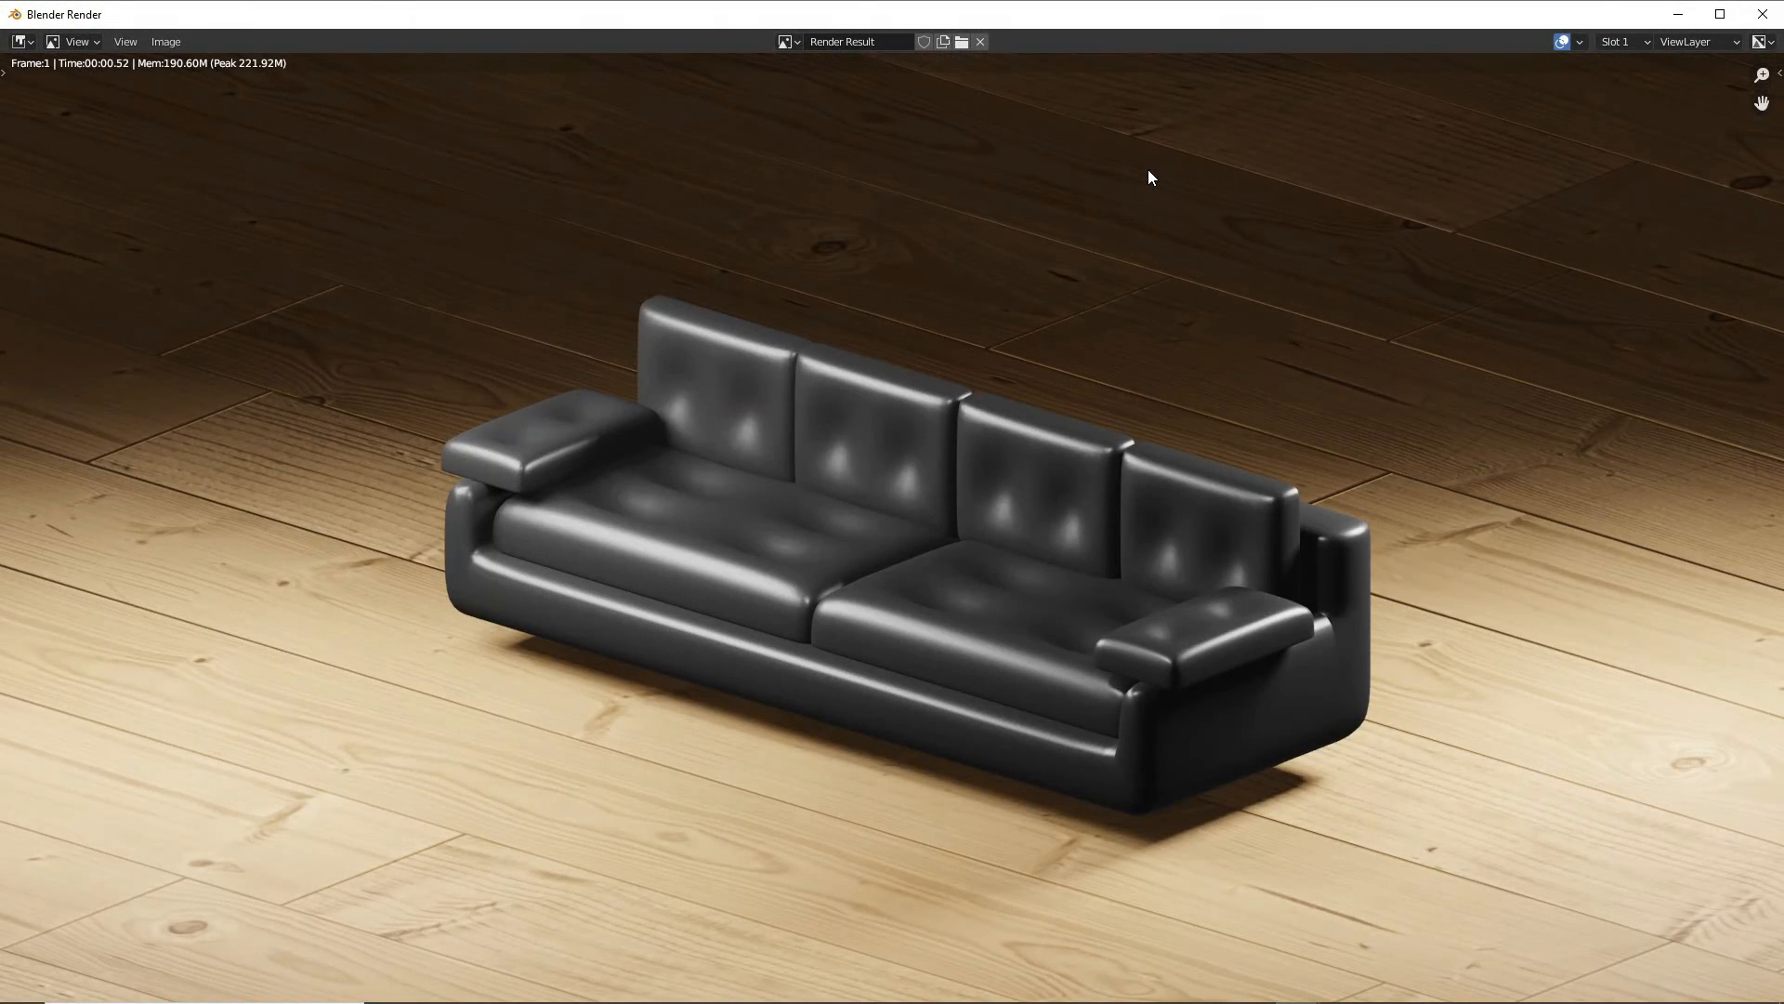
click(1762, 14)
- Change the colour of the right armrest's area light from white to light blue and render a test image
click(1718, 397)
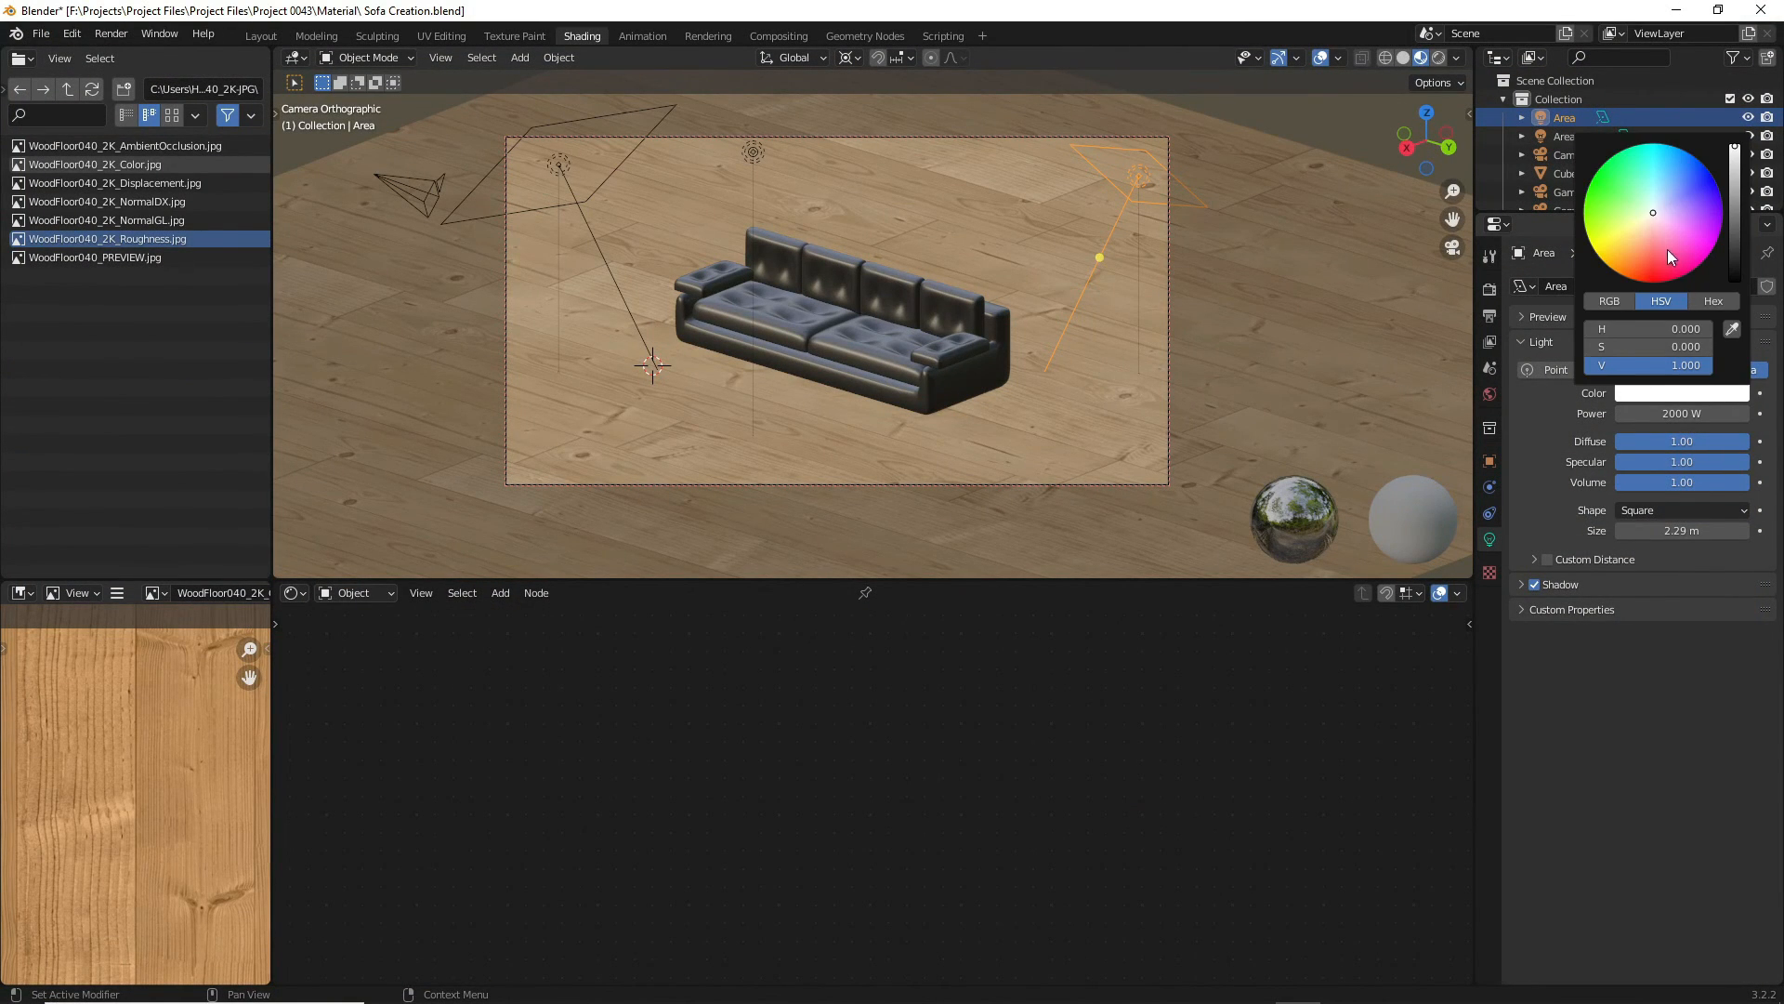
drag(1653, 203, 1679, 177)
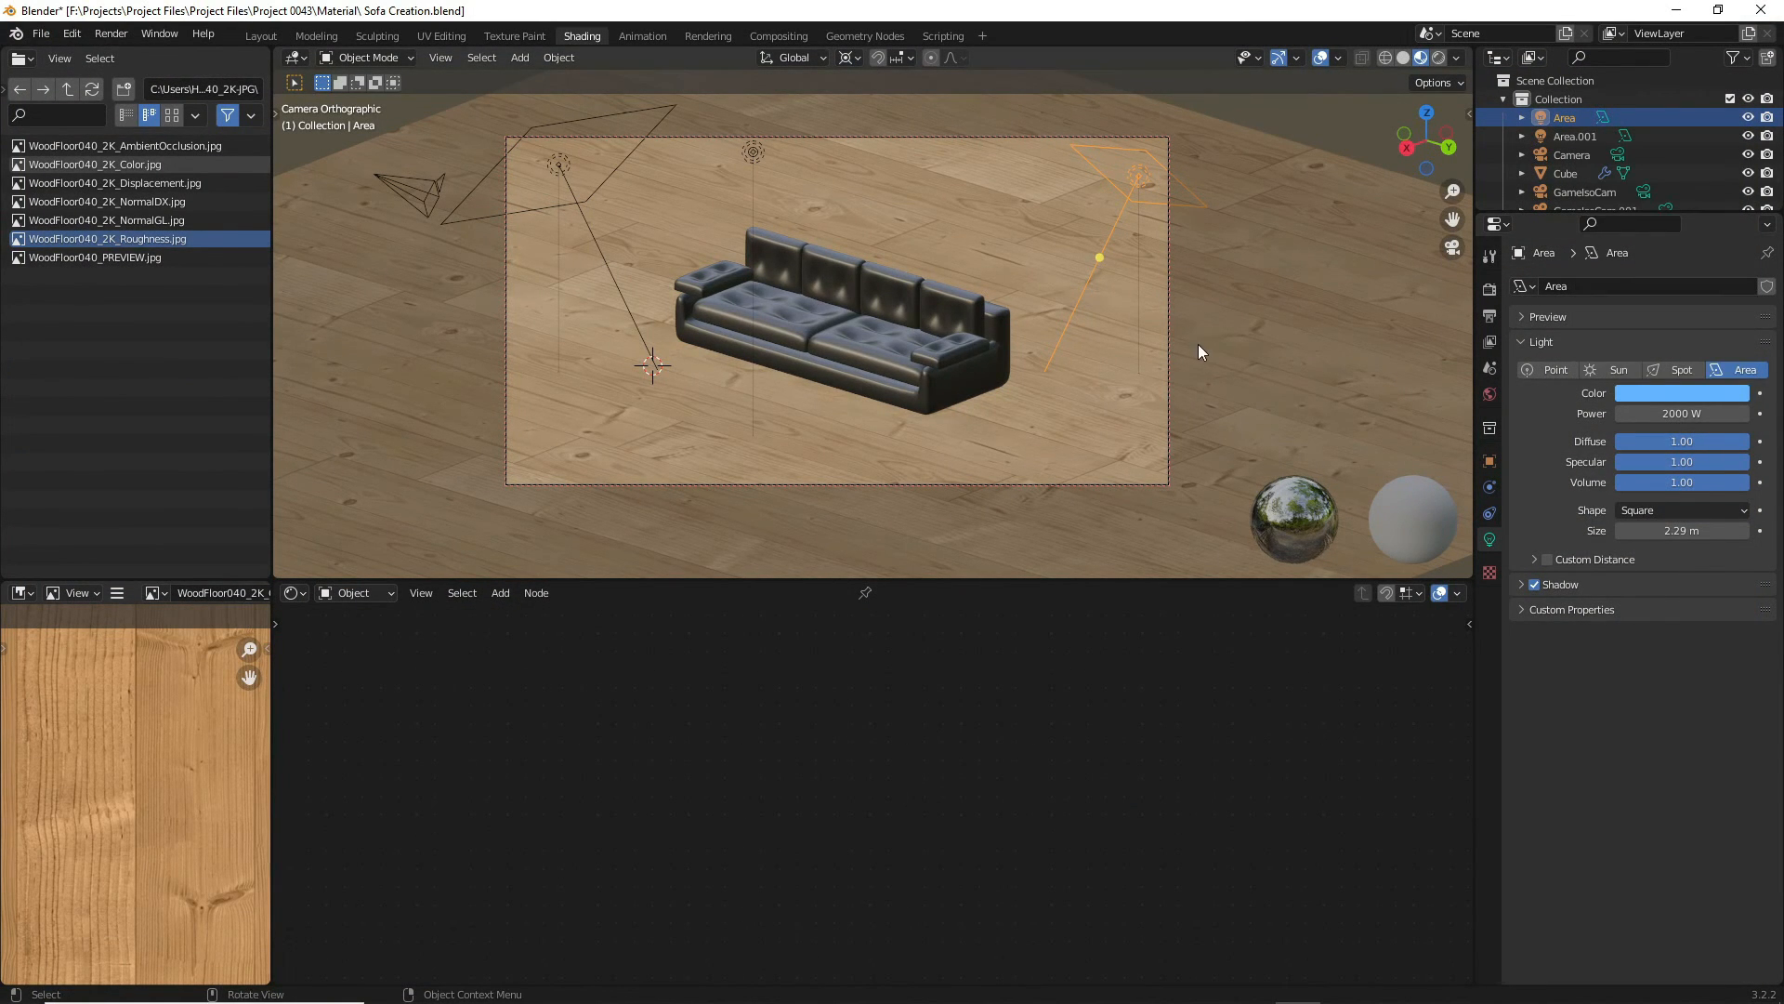
key(F12)
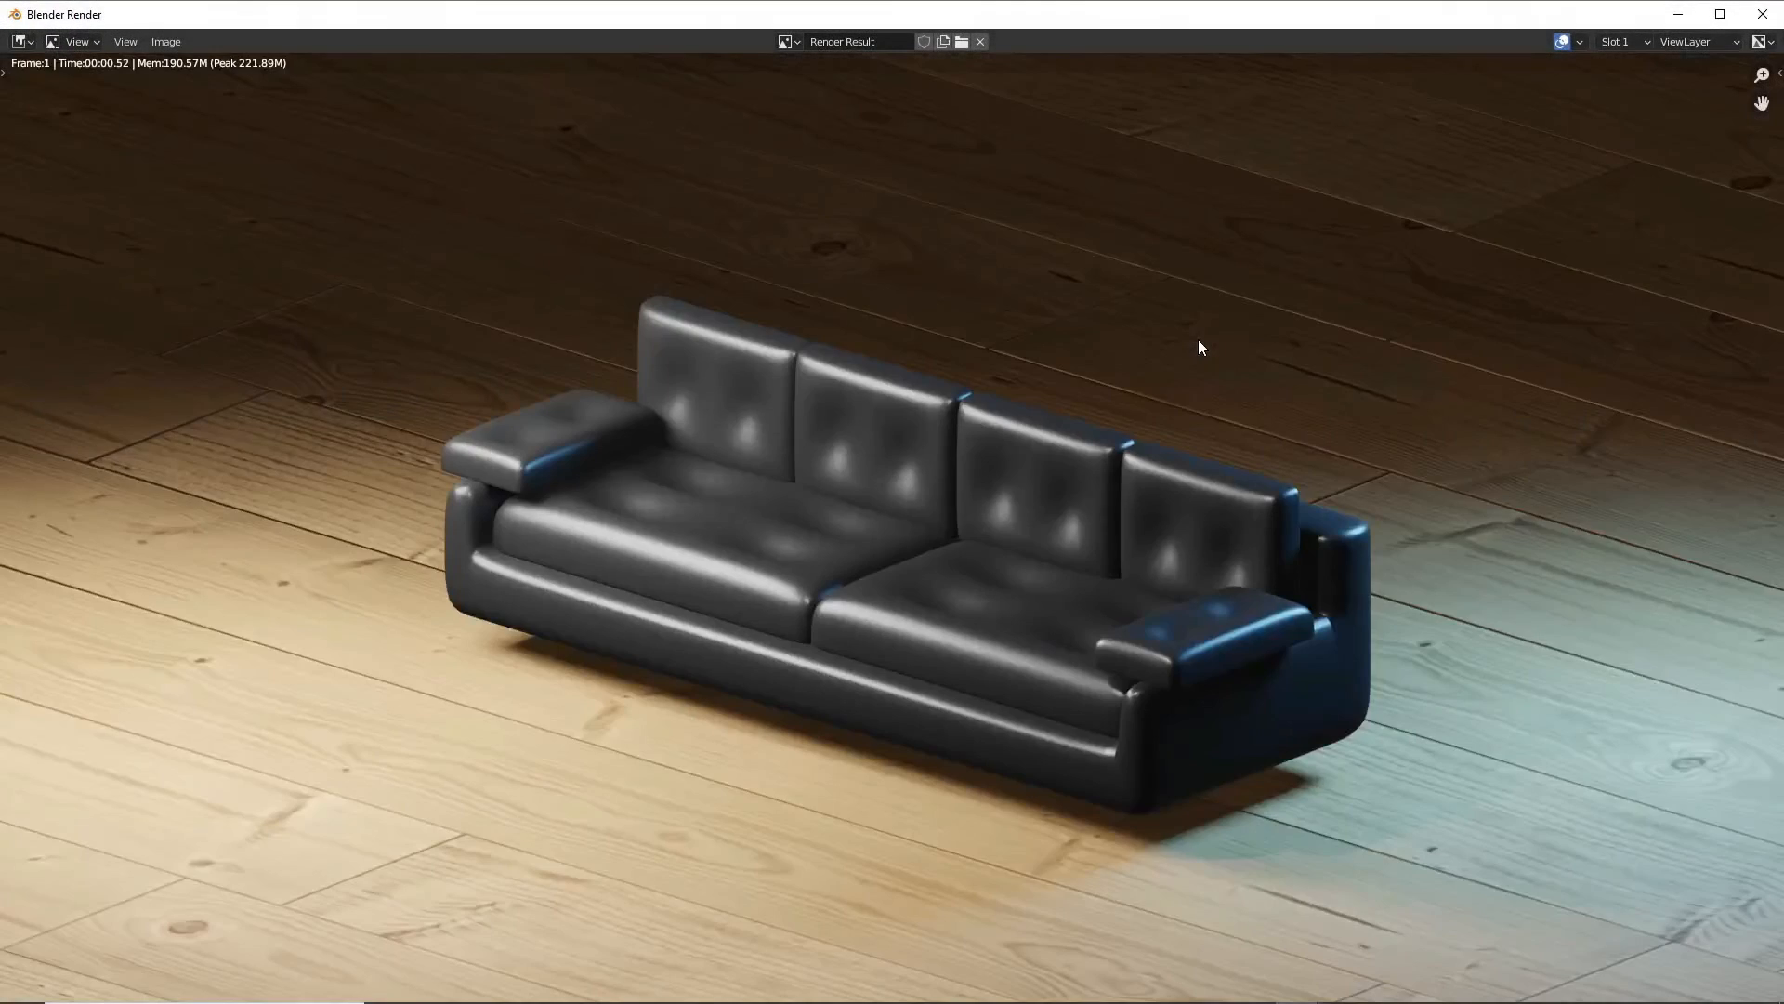
click(1758, 15)
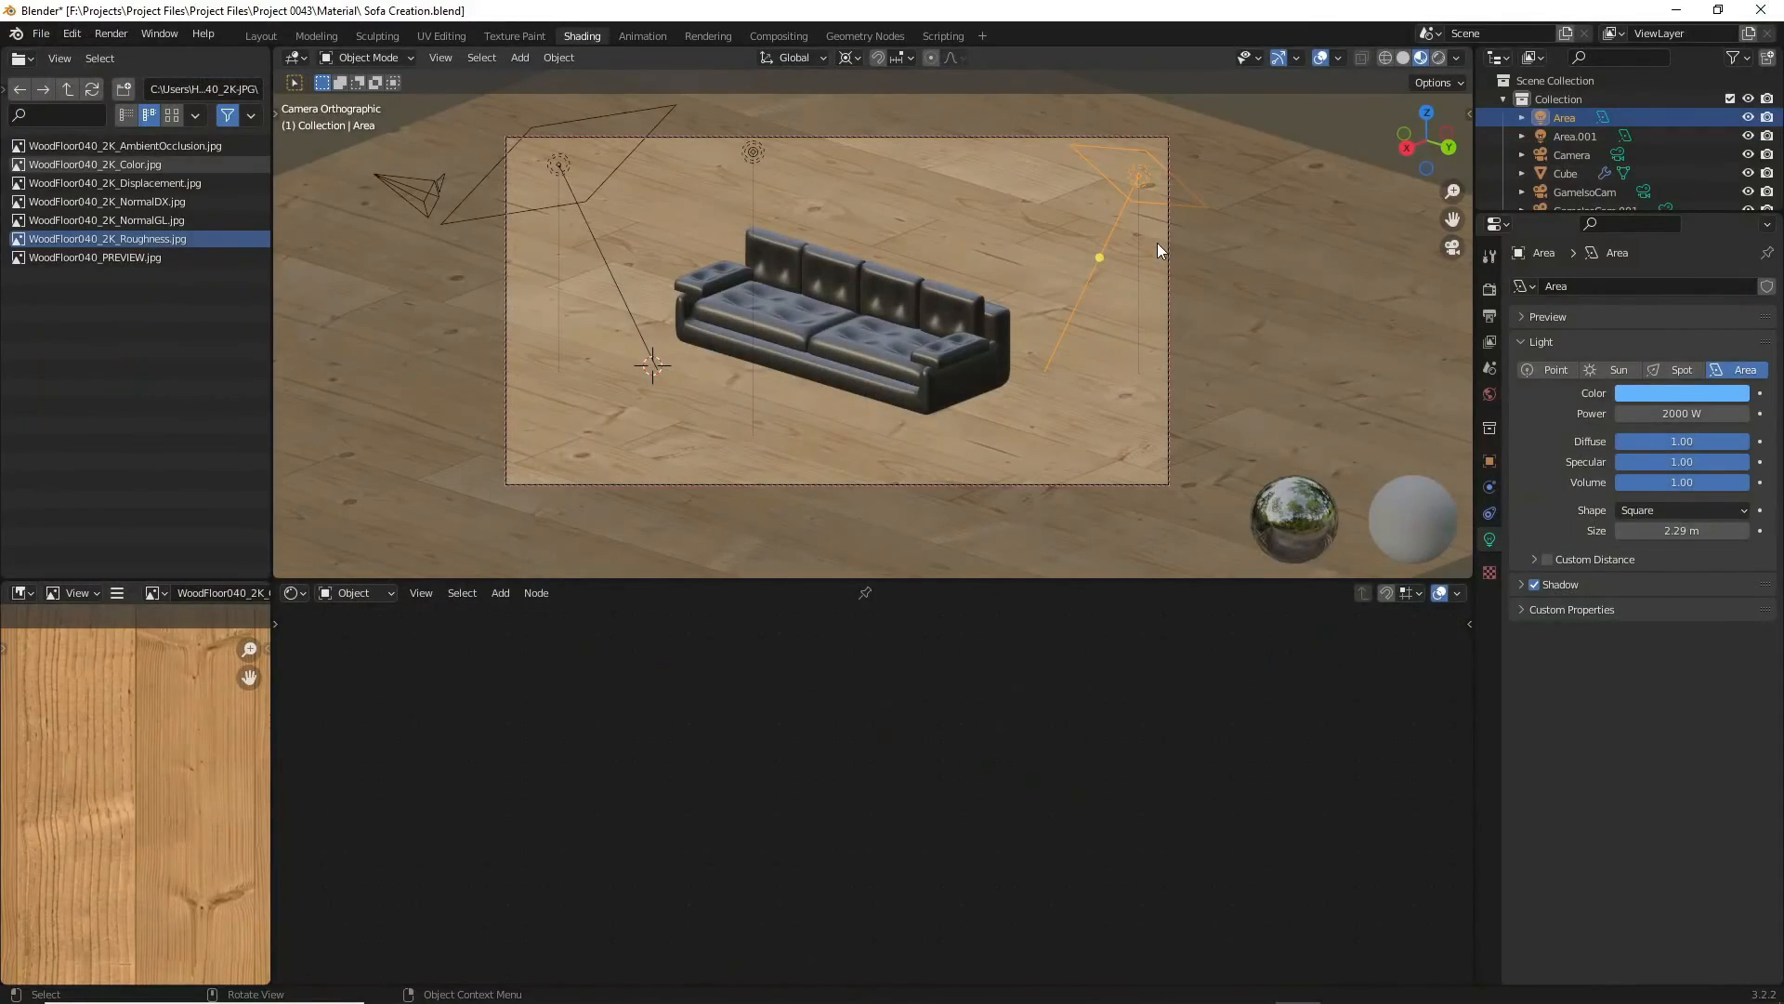
- Show the viewport in rendered shading and slightly adjust the colour of the area light above the sofa's left armrest
key(z)
click(1161, 138)
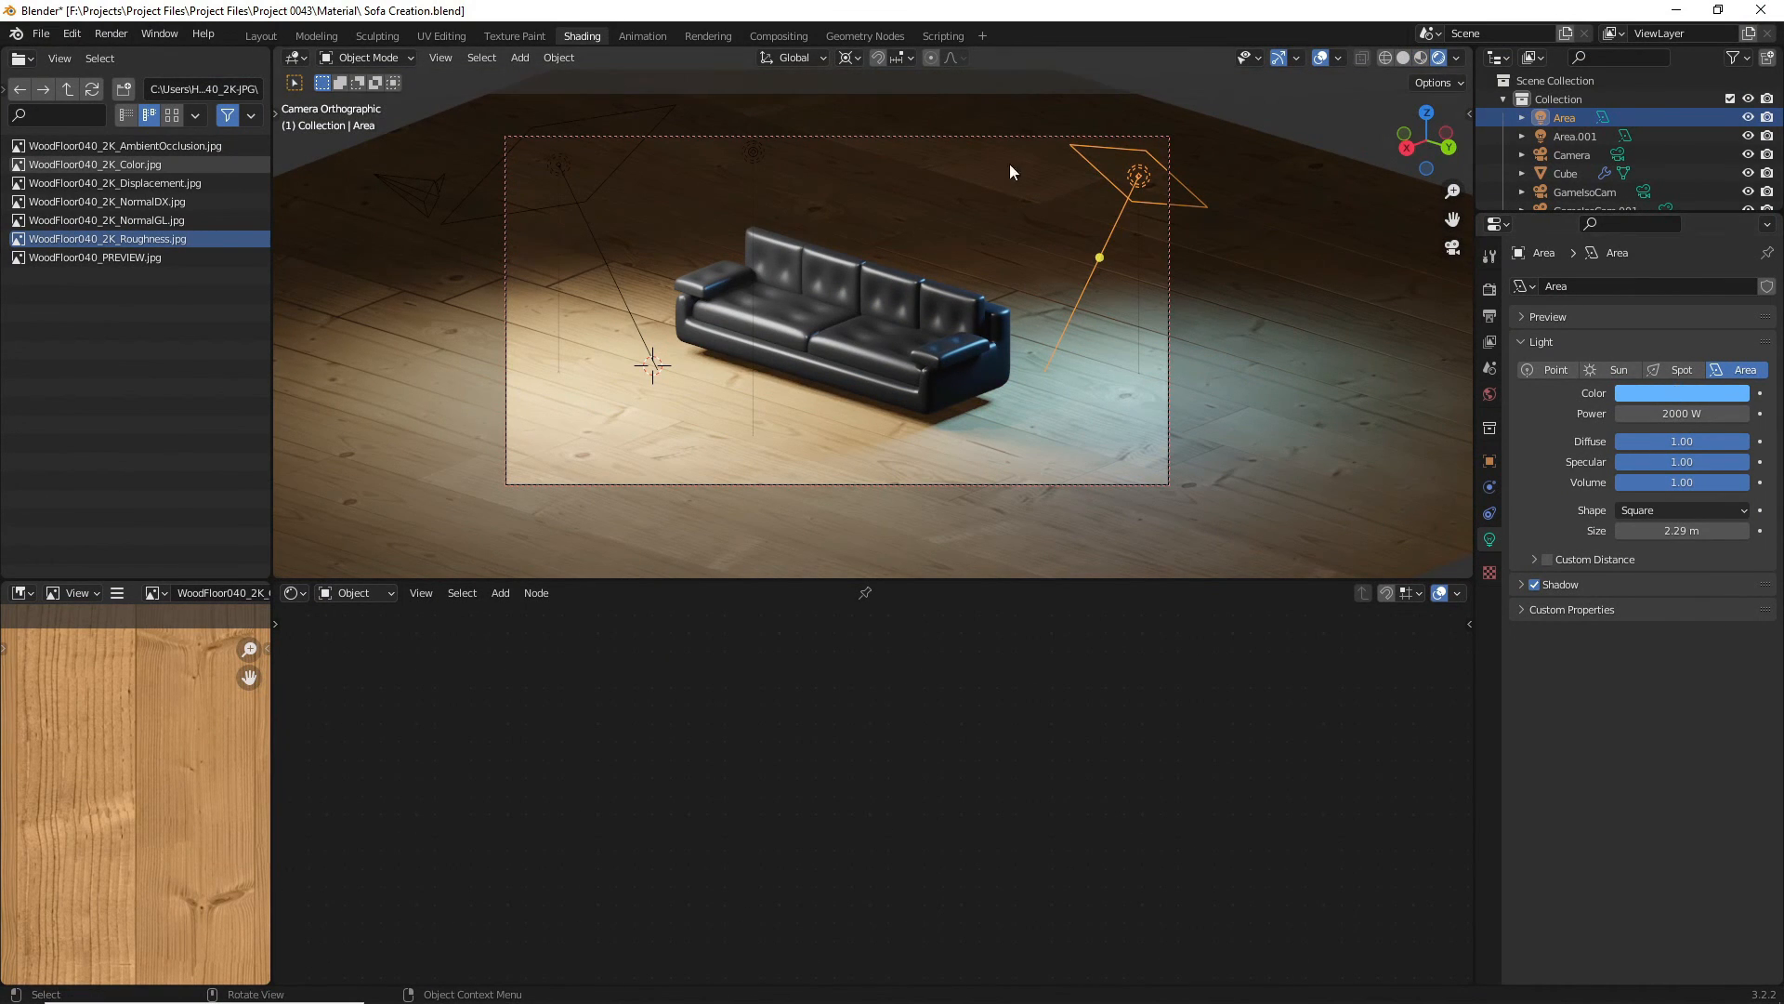
click(561, 165)
click(1714, 392)
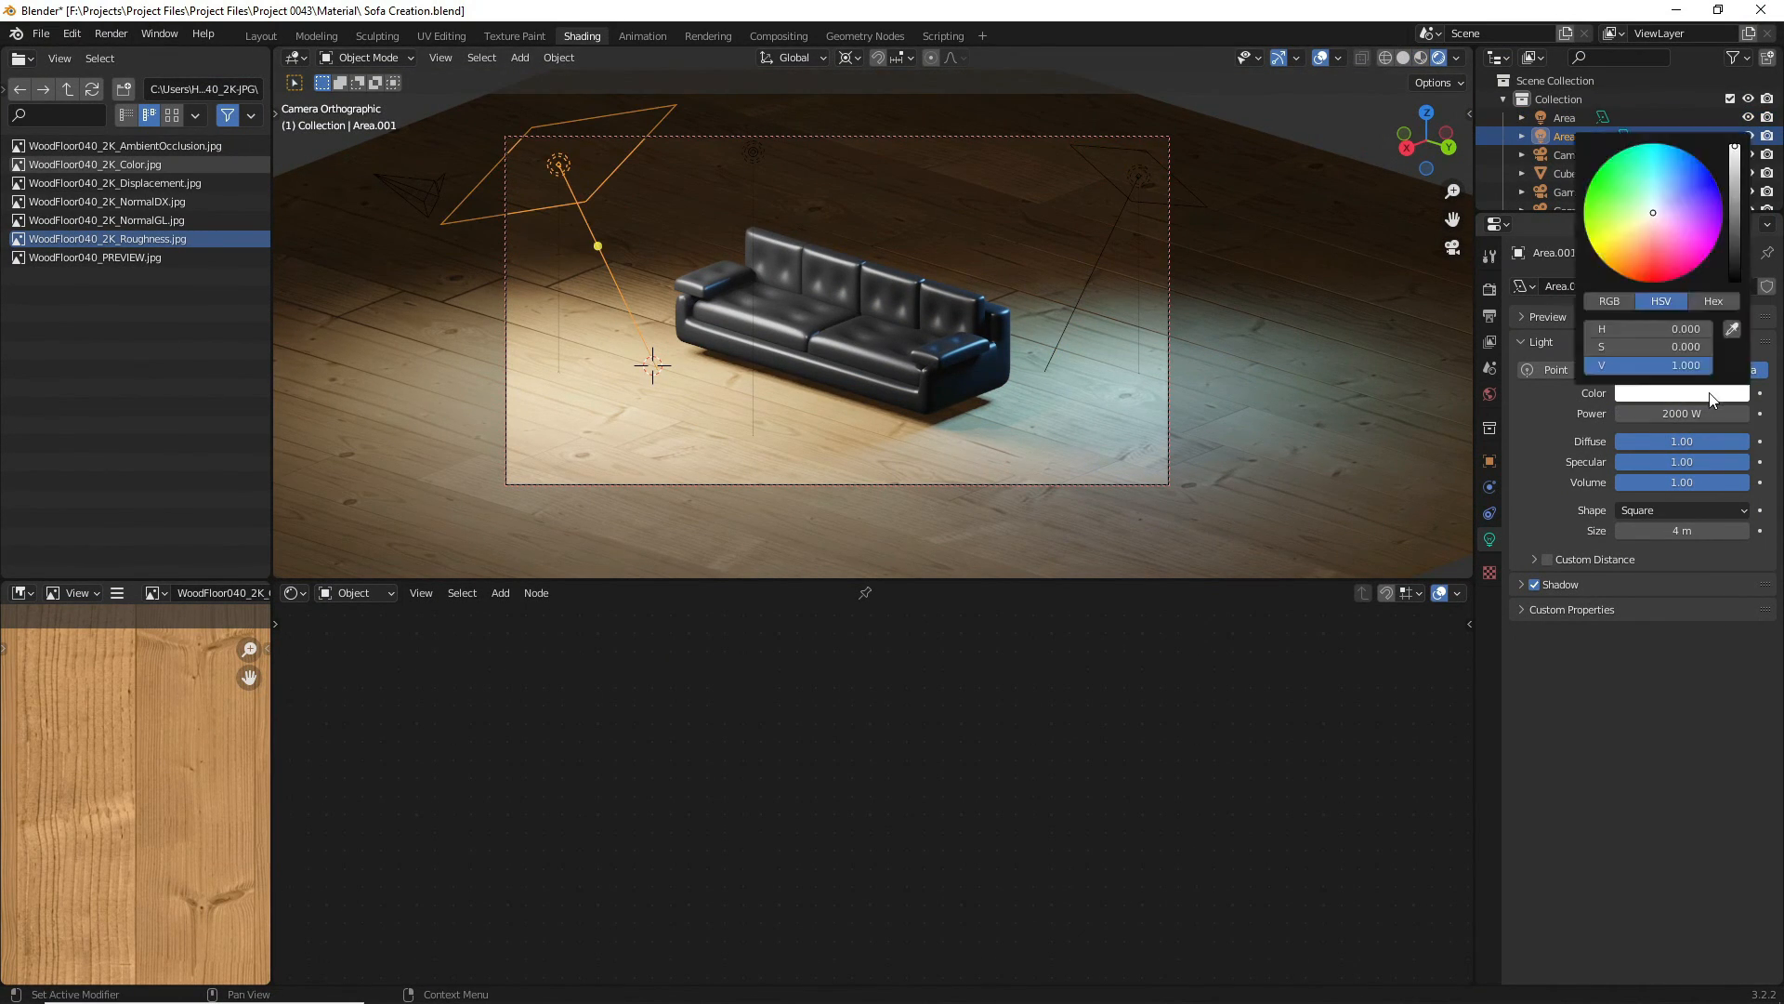
mouse_move(1643, 218)
mouse_down()
mouse_move(1683, 235)
mouse_move(1626, 250)
mouse_move(1607, 160)
mouse_move(1628, 158)
mouse_move(1654, 210)
mouse_up()
- Shift the light beside the sofa's right armrest to a deeper blue and render a test image
click(1119, 171)
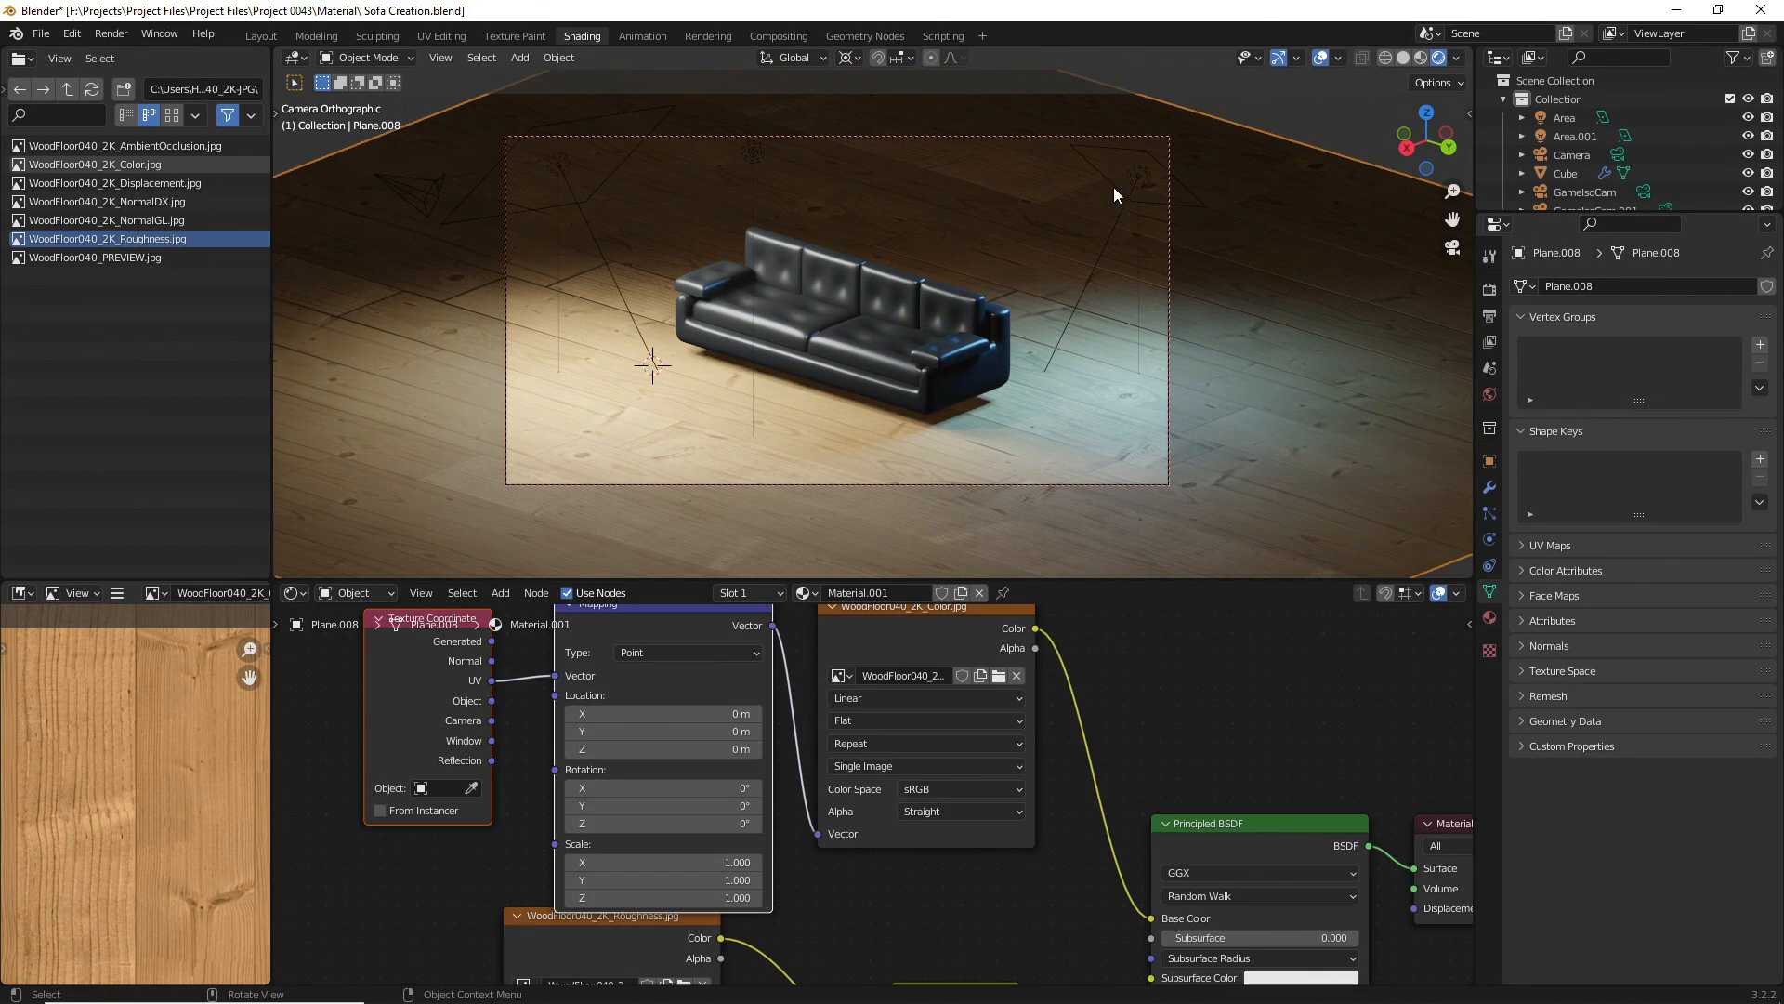
click(1113, 187)
click(1689, 392)
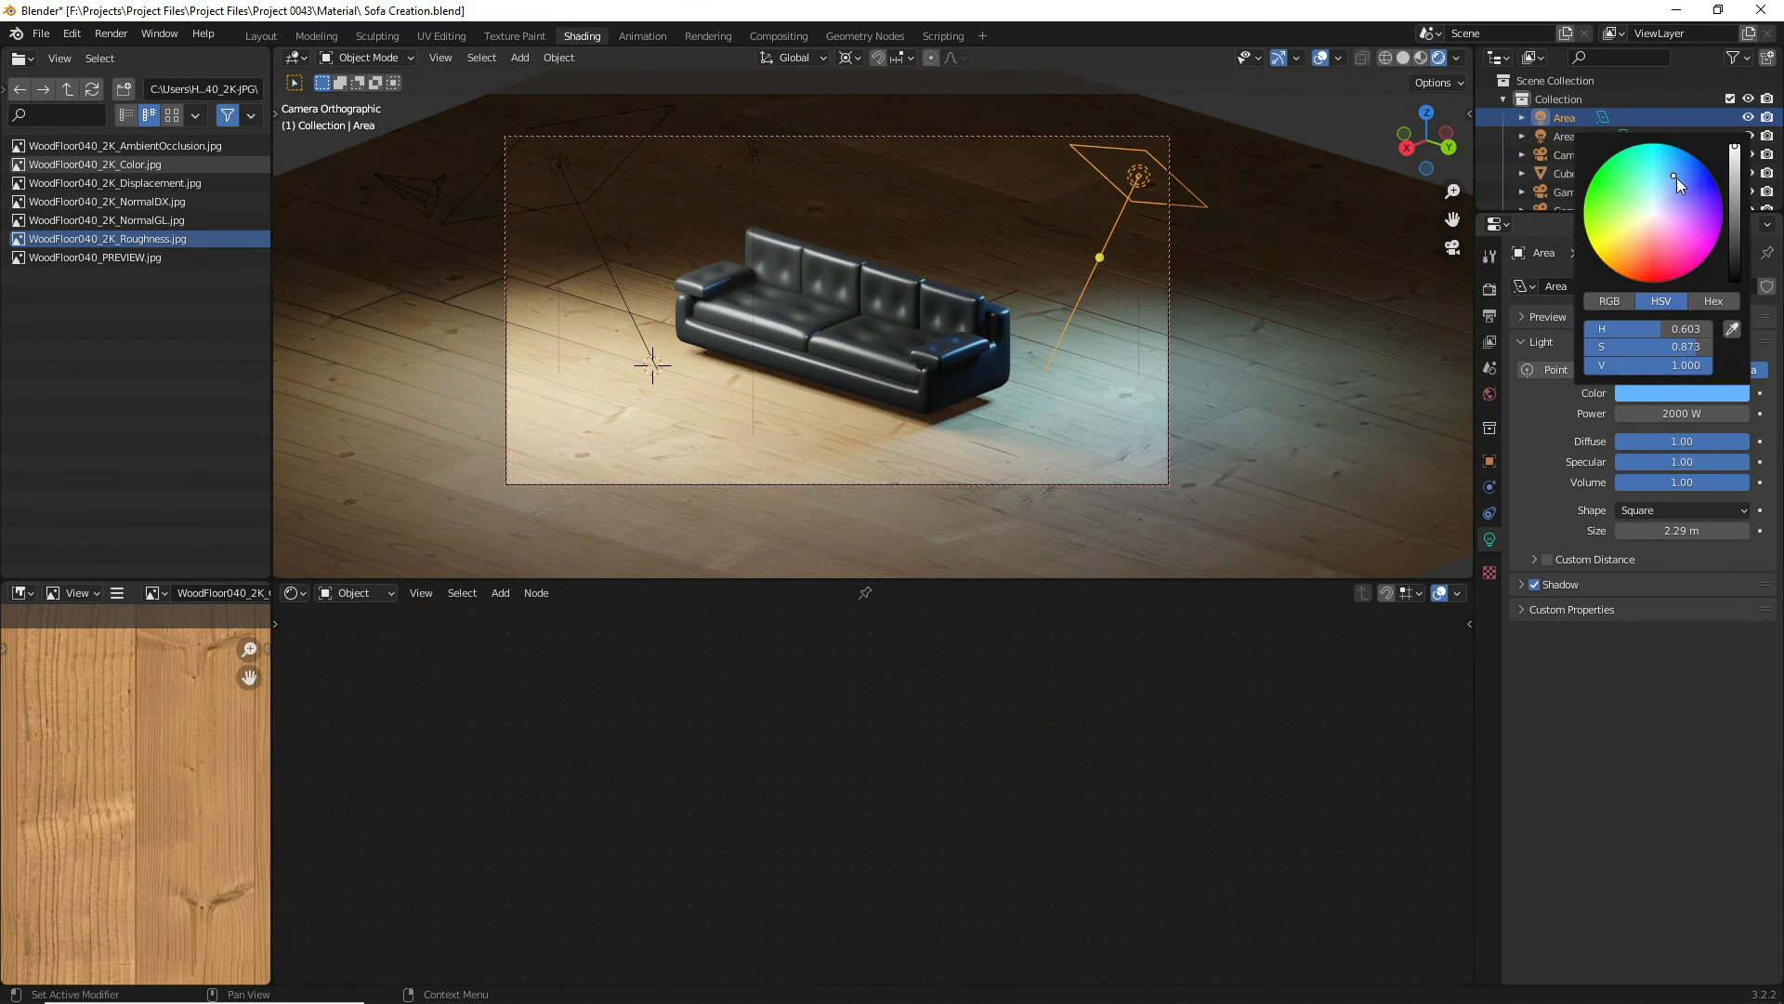
drag(1677, 177, 1685, 175)
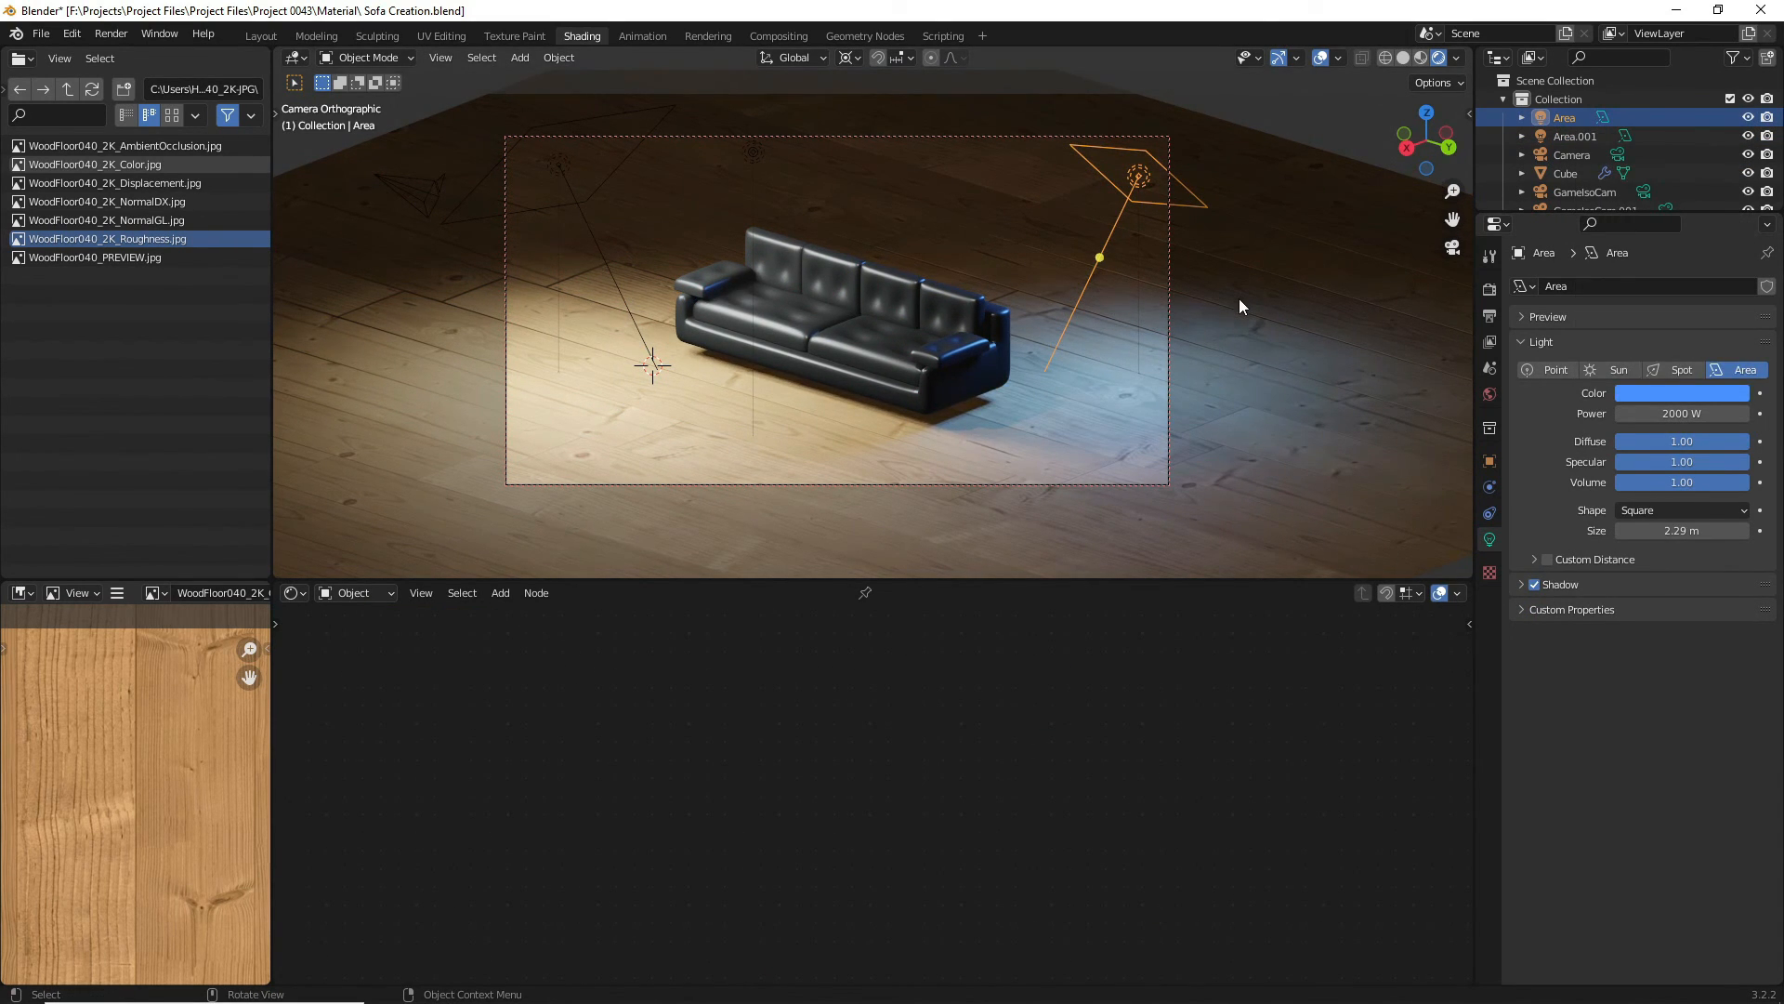
key(F12)
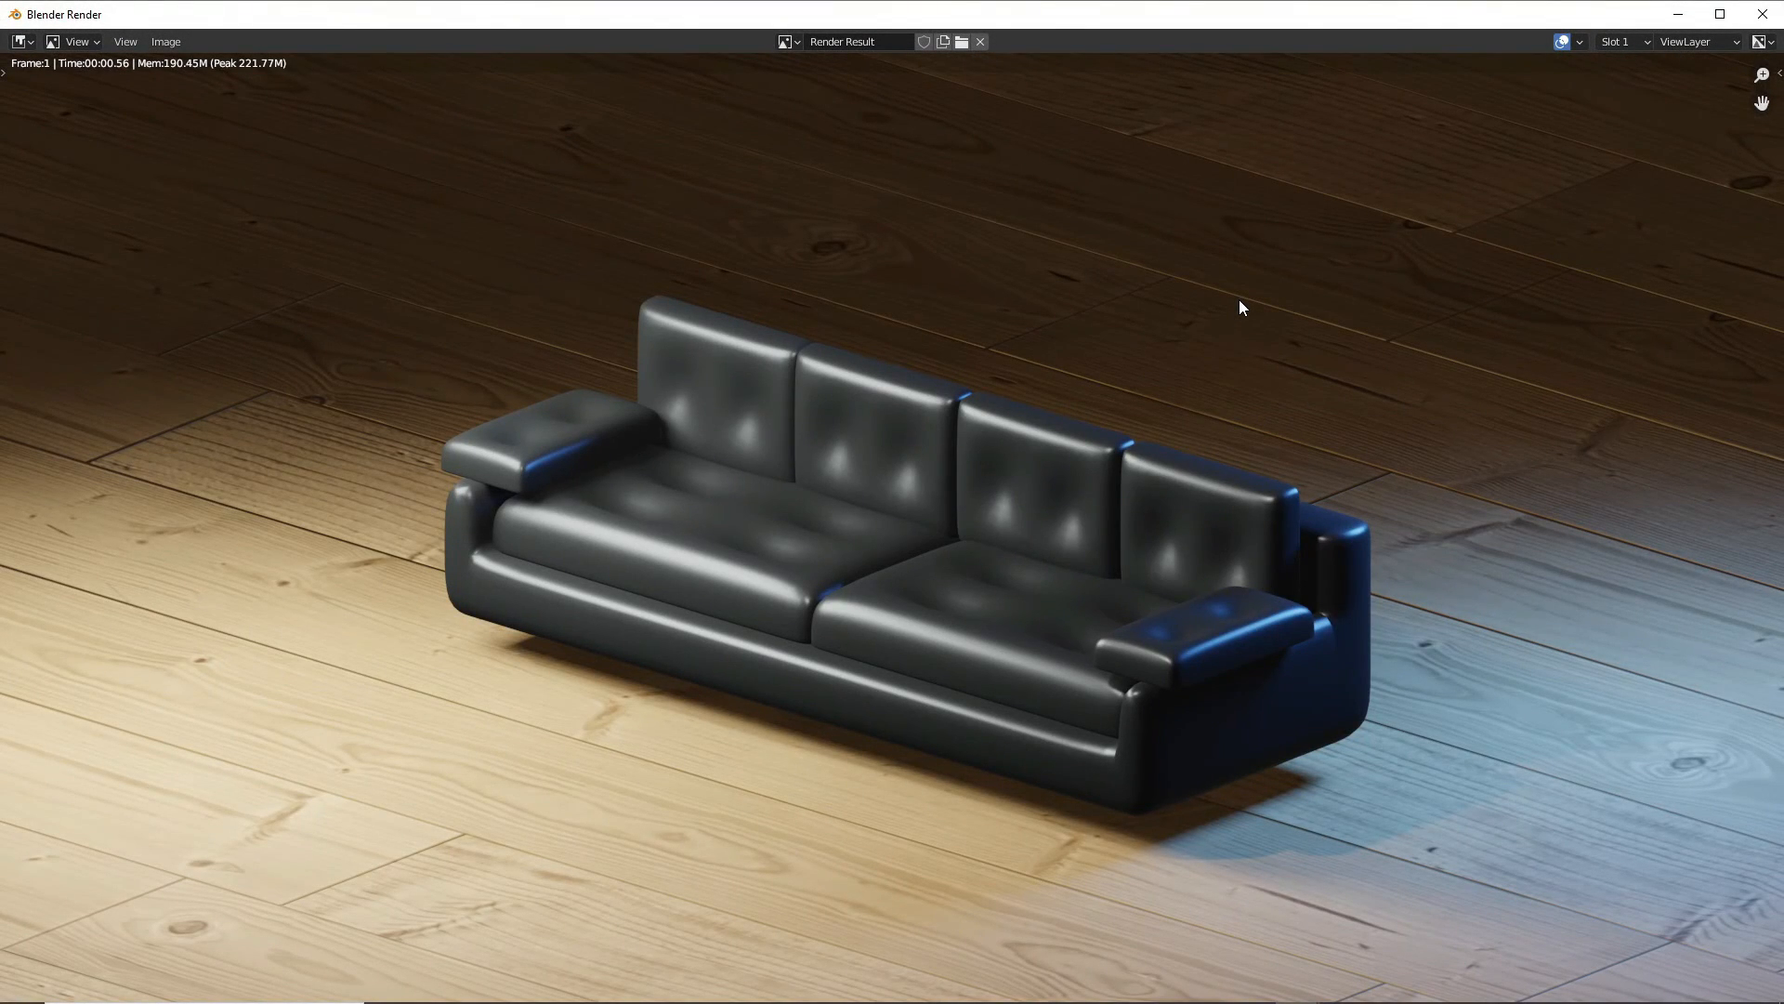
click(1778, 5)
- Switch the scene's render engine to Cycles
click(1487, 291)
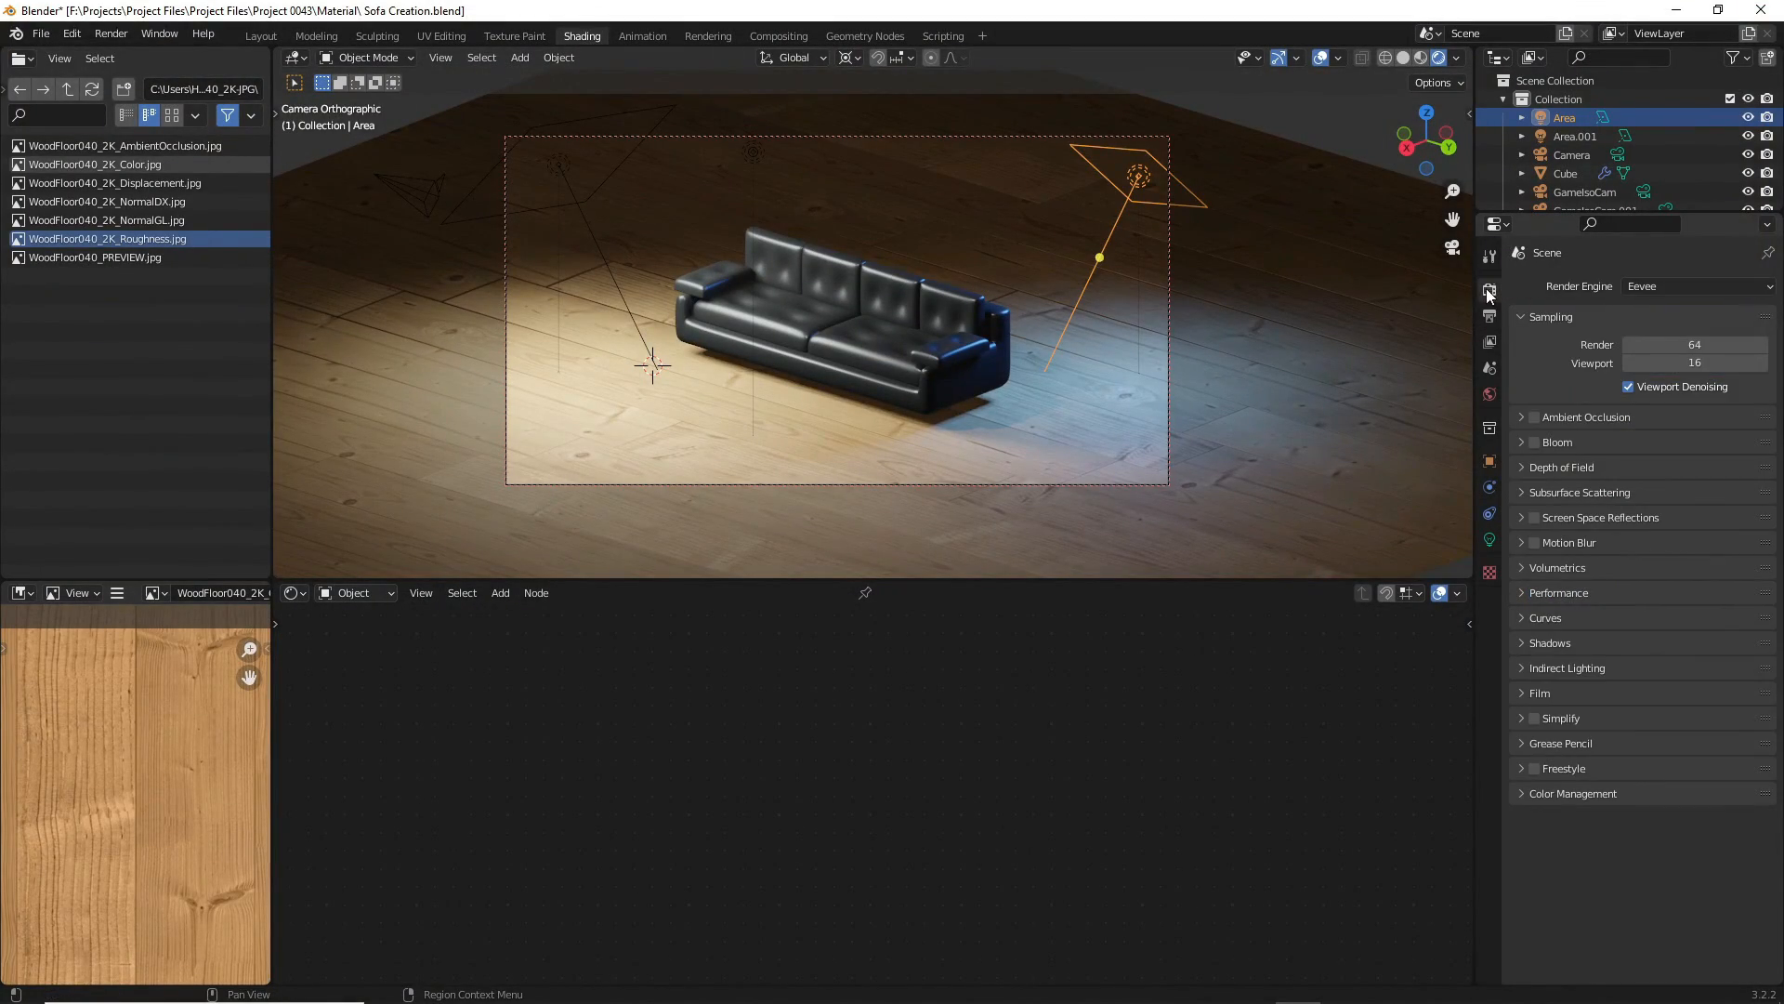
click(1689, 287)
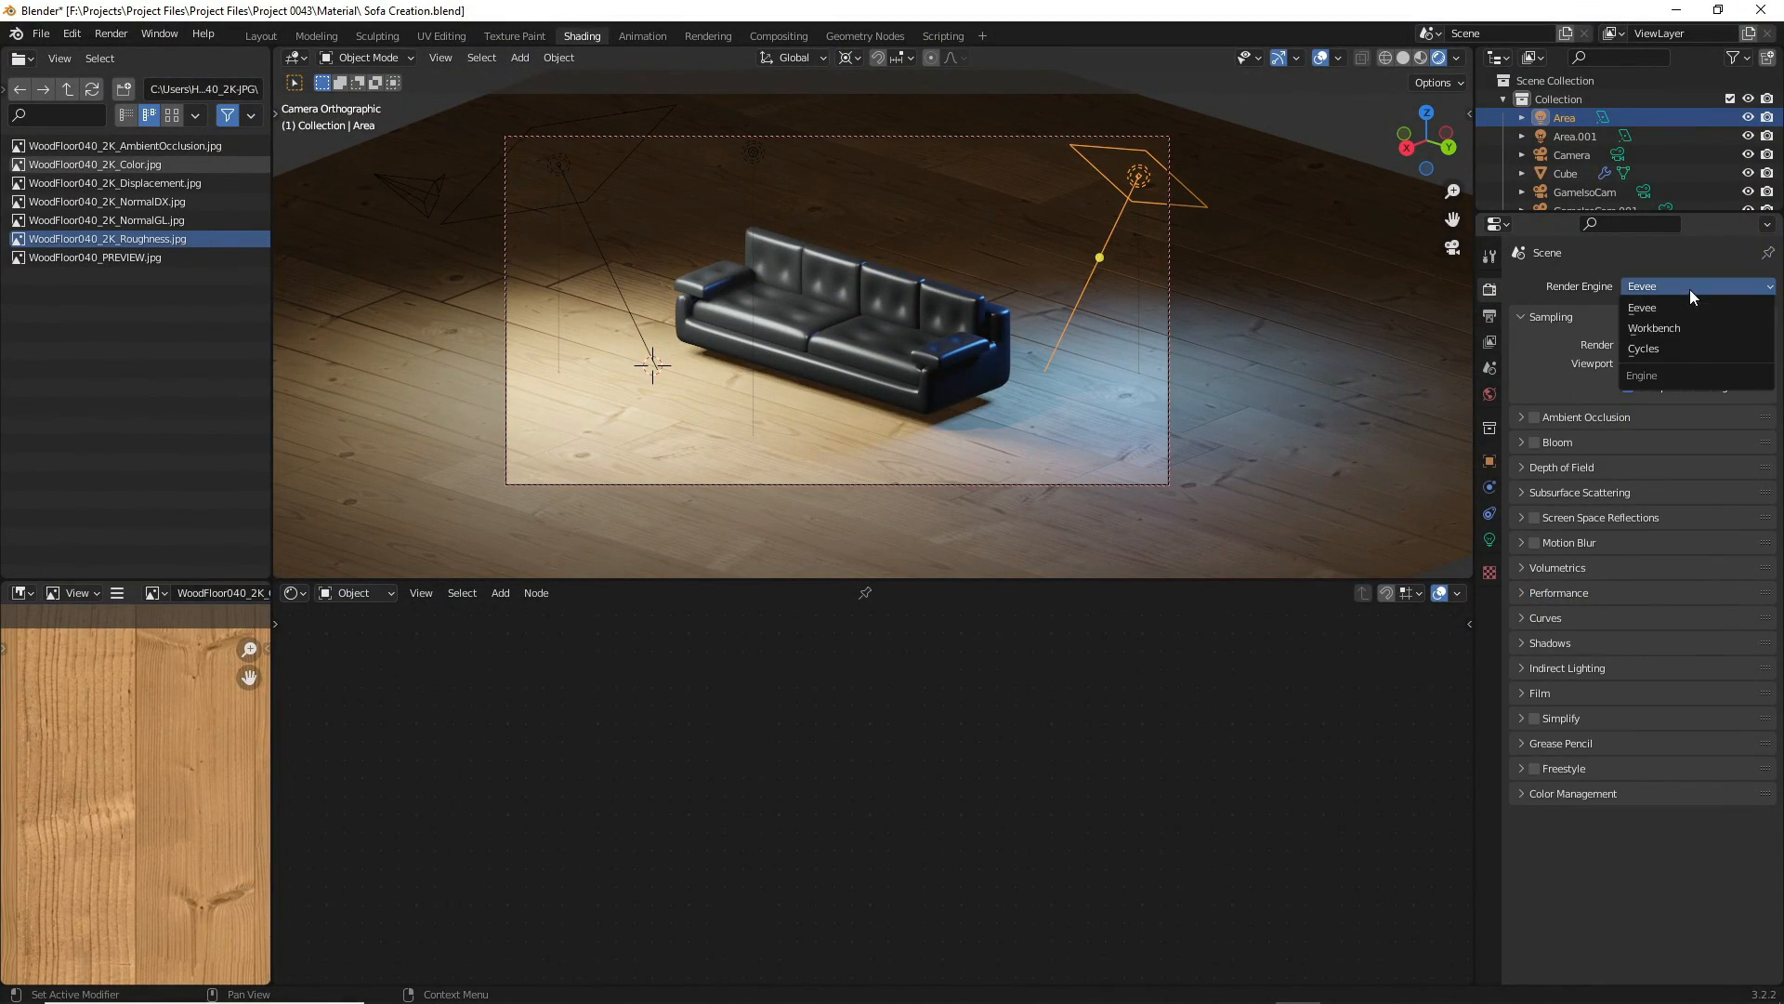
click(1680, 348)
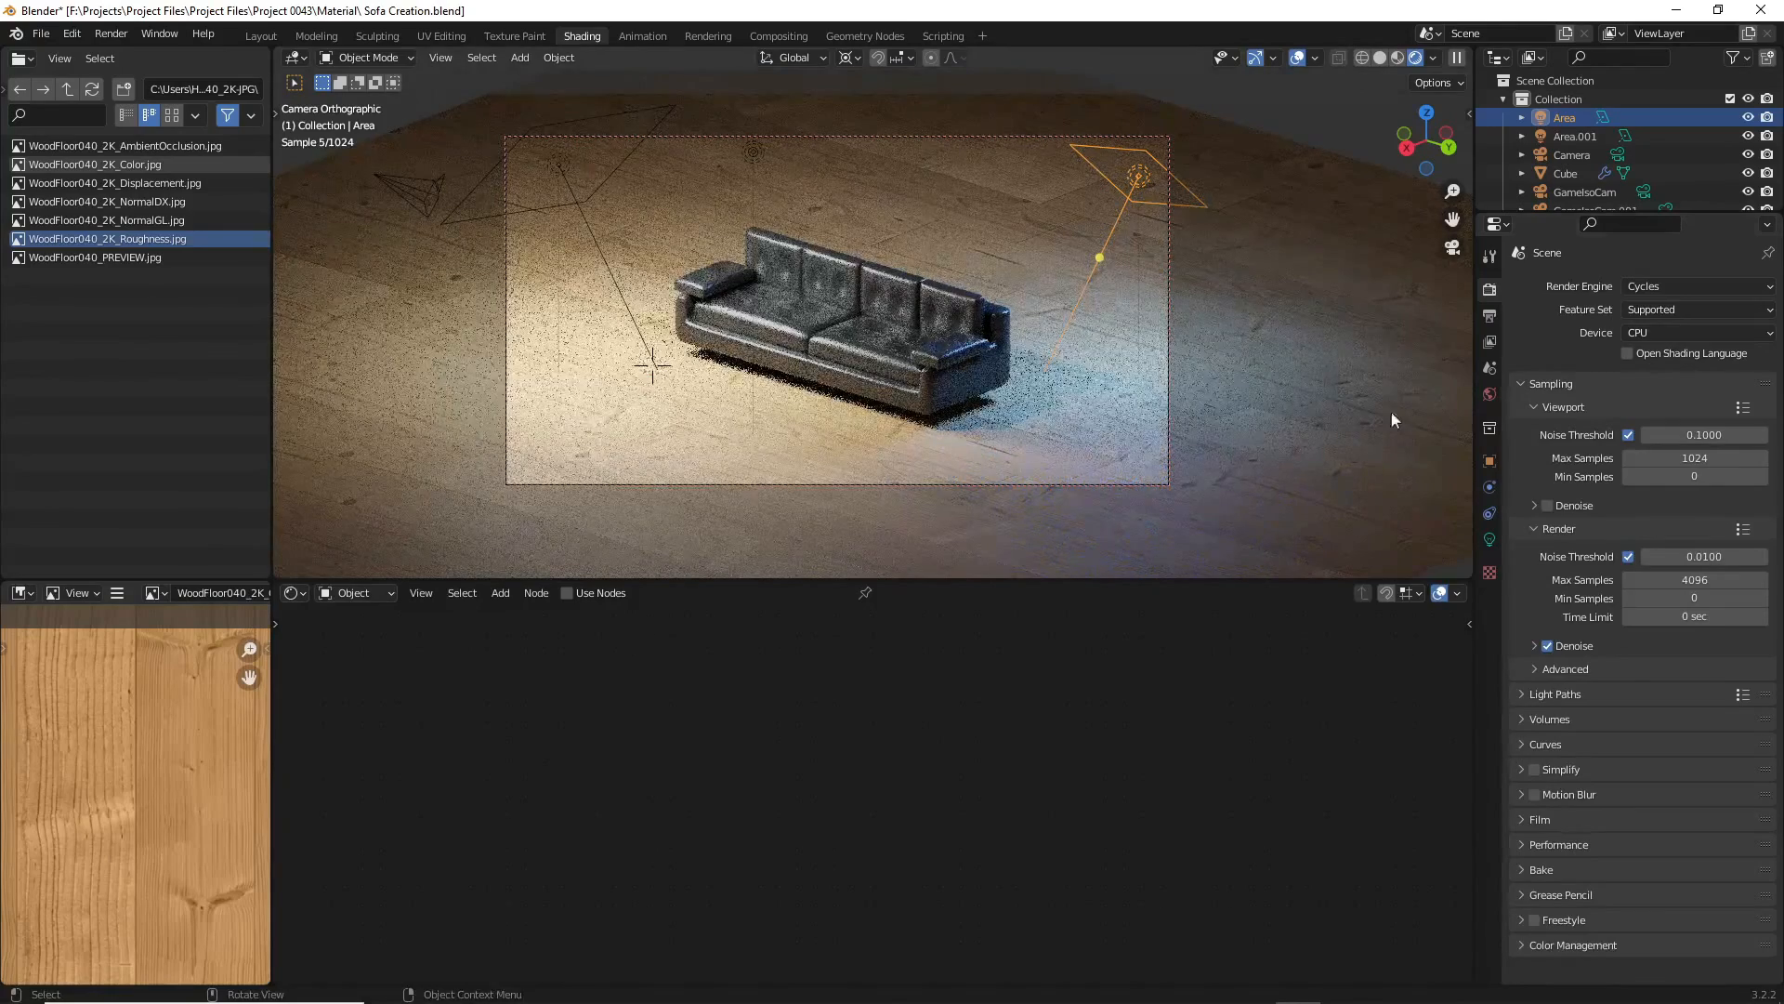
- Set the Cycles render device to GPU Compute and render the final image of the sofa
click(1673, 333)
click(1647, 376)
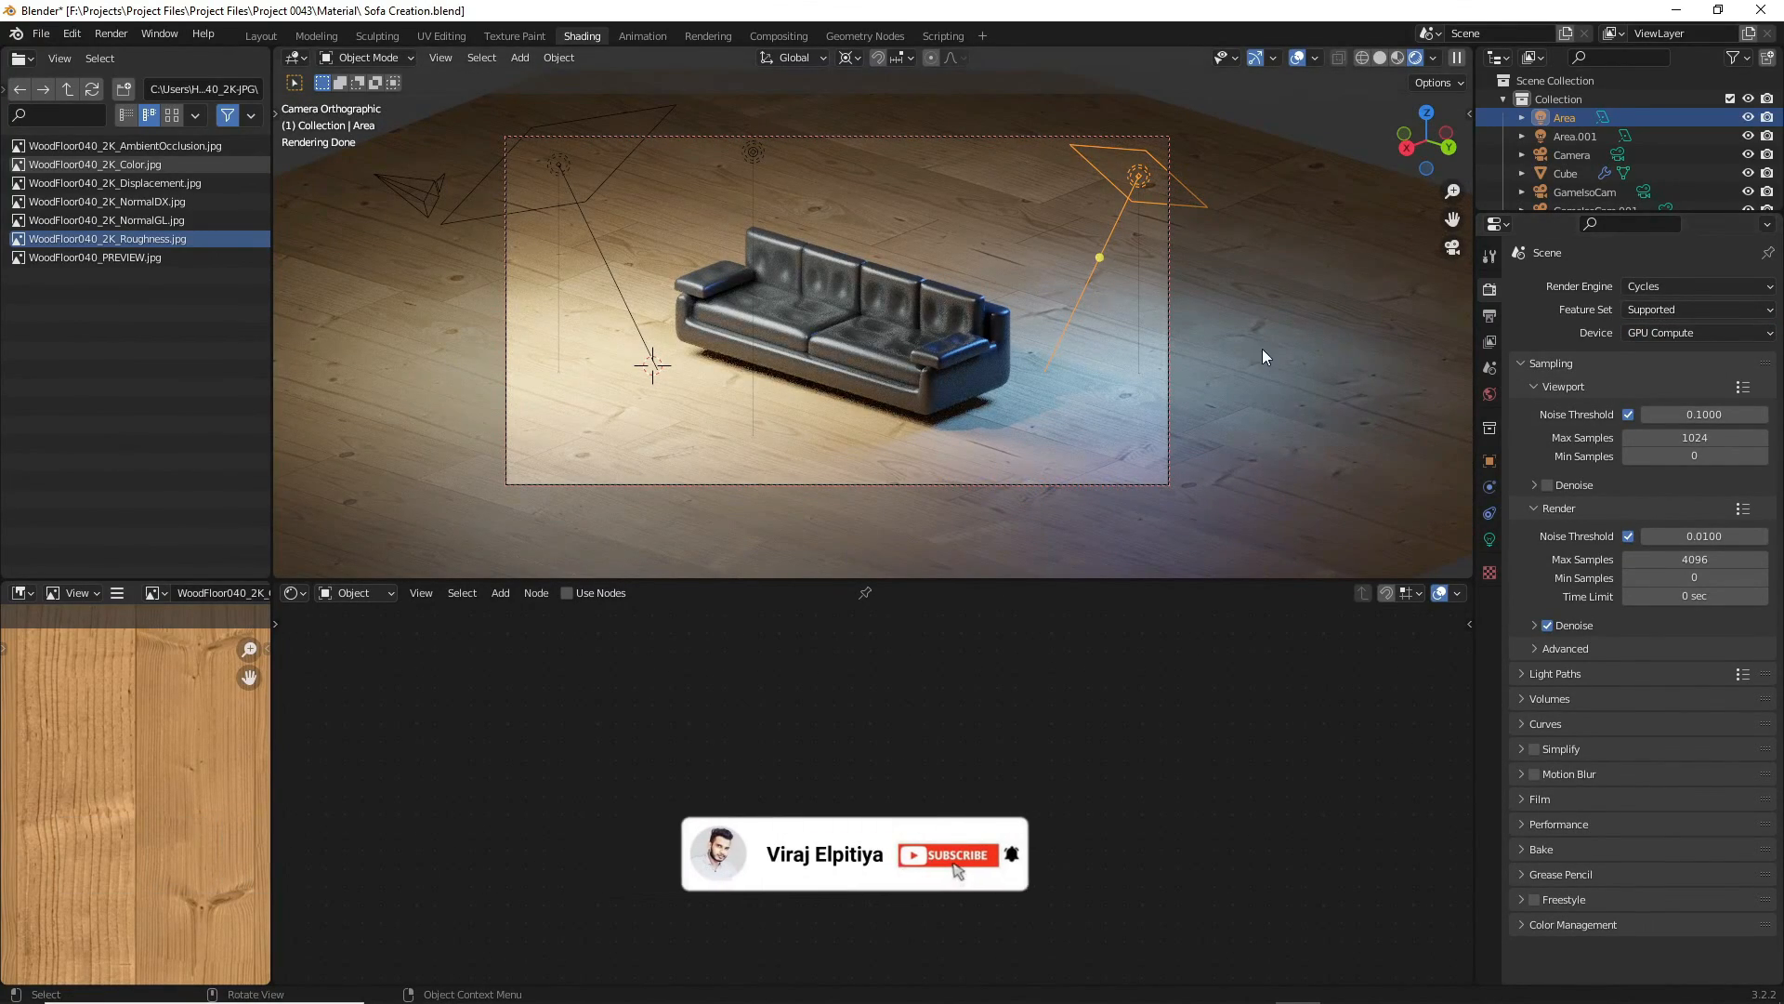
key(F12)
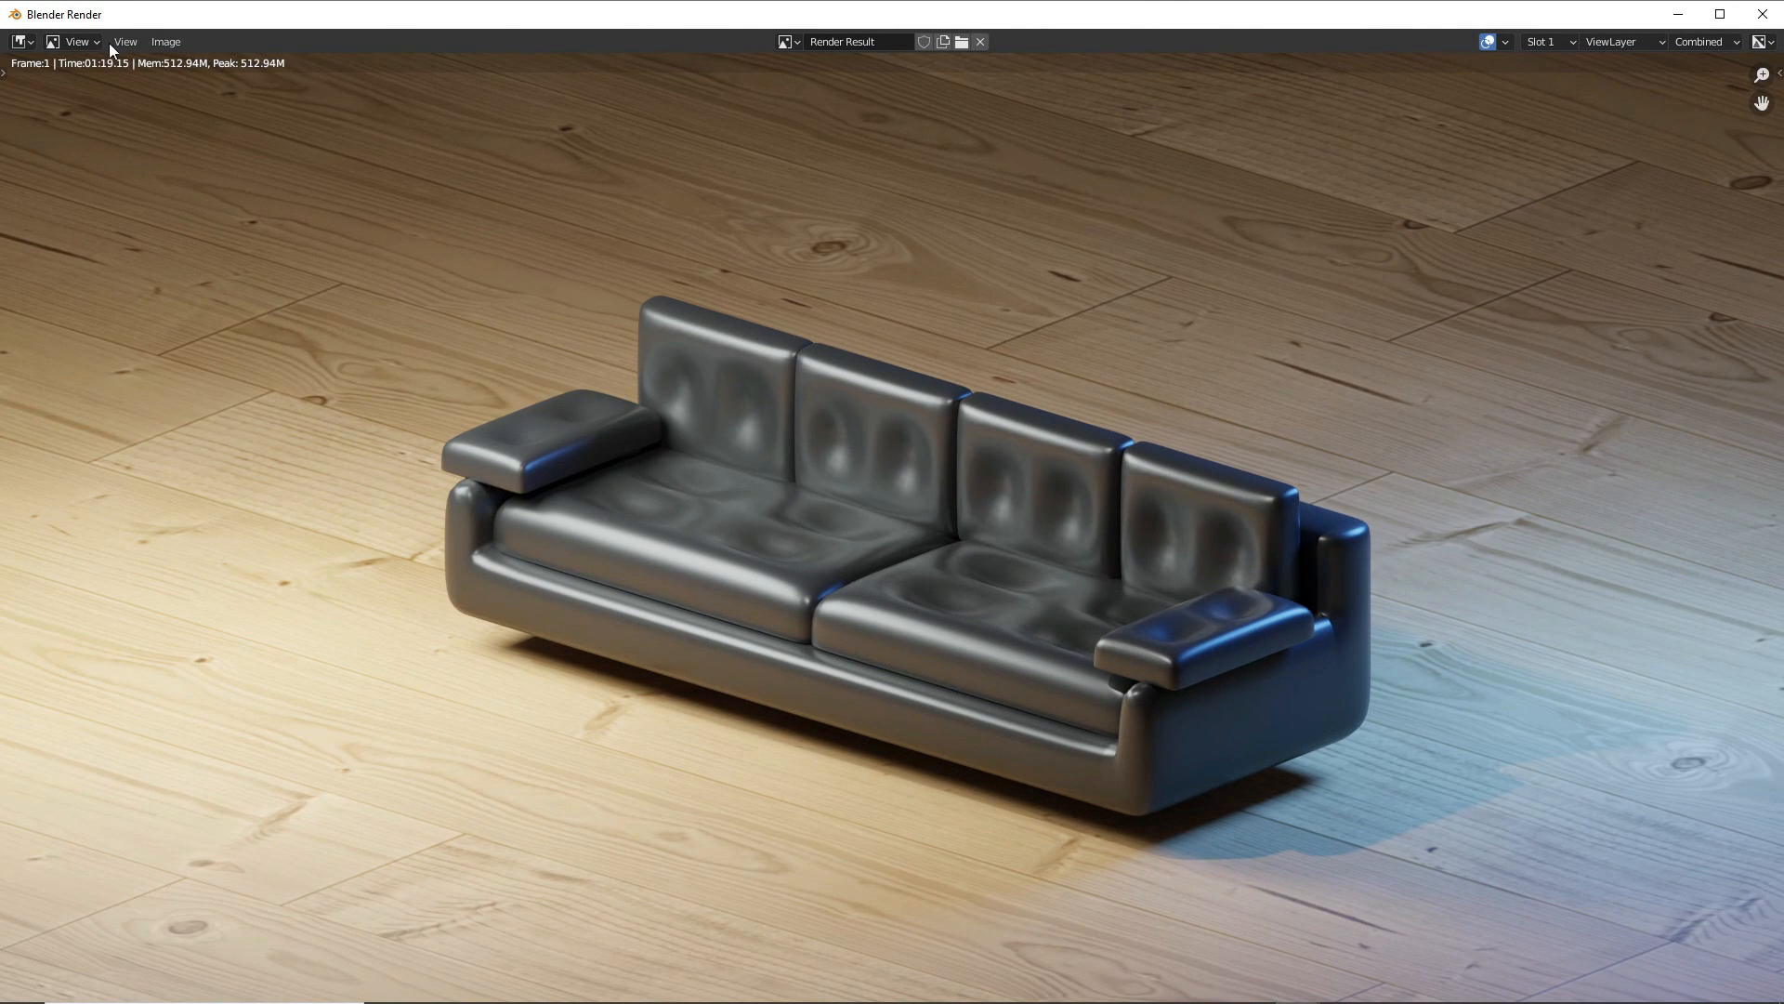
- Save the rendered image as a PNG named Sofa Blend in the Pictures folder
click(163, 42)
click(180, 170)
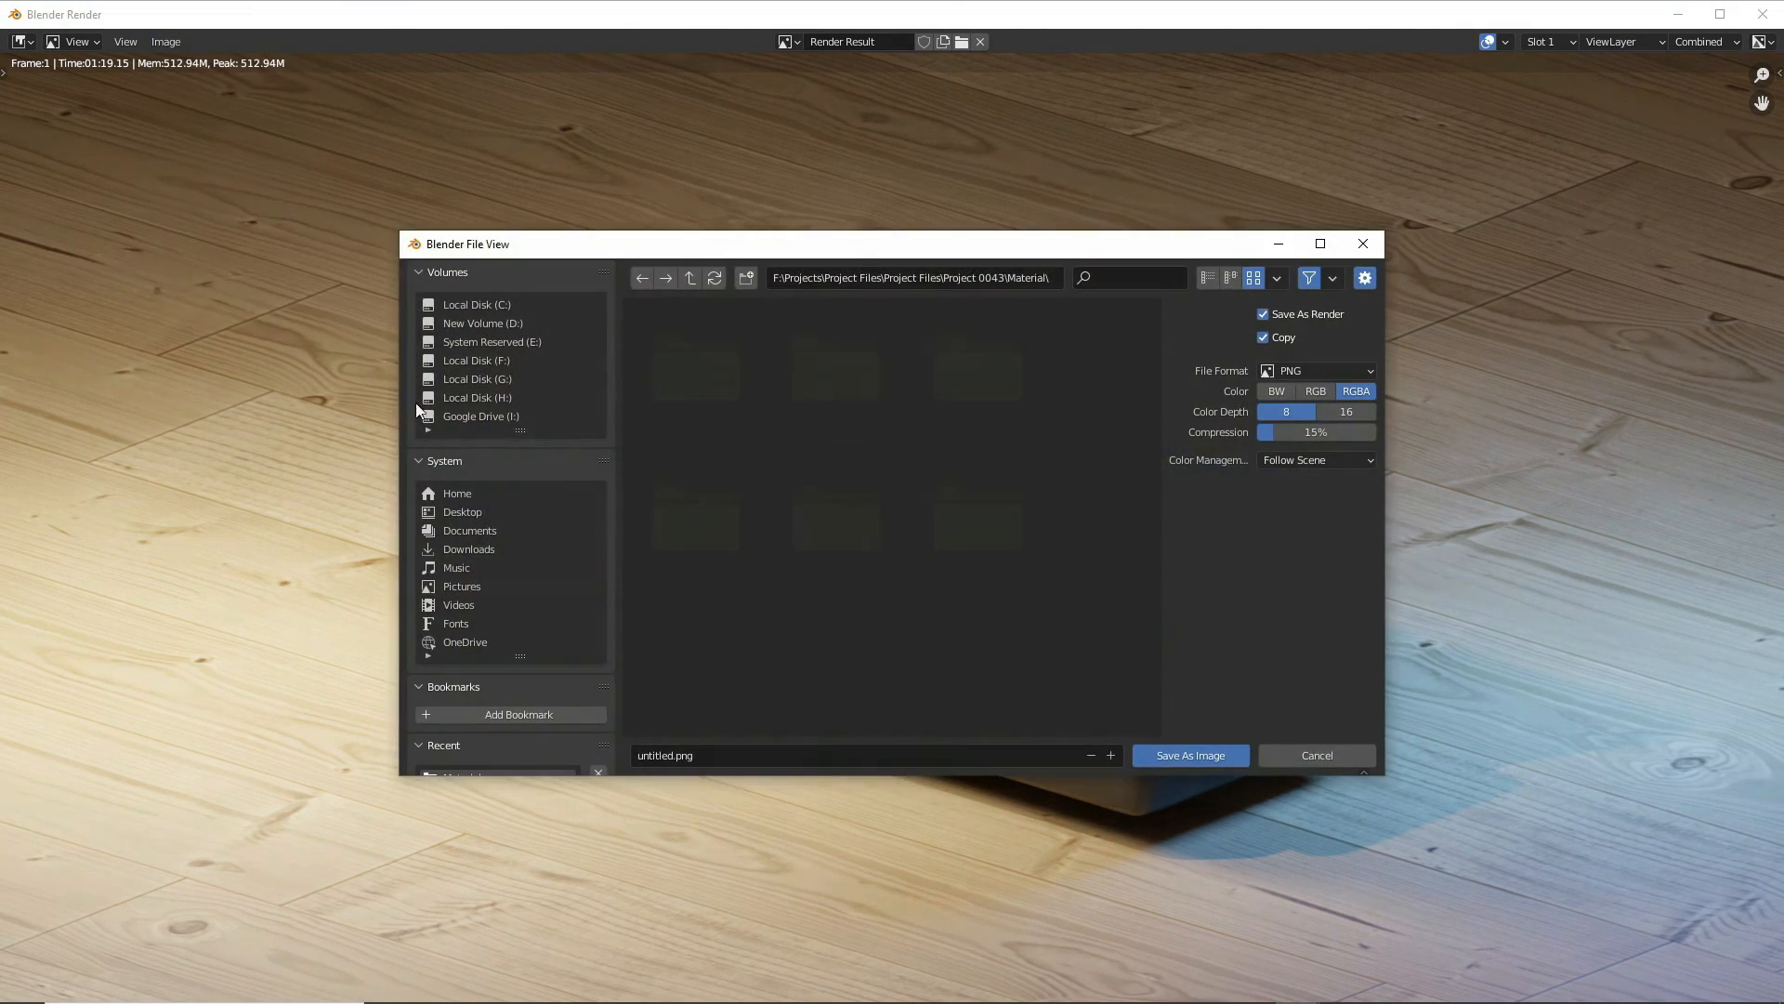
click(462, 587)
click(743, 763)
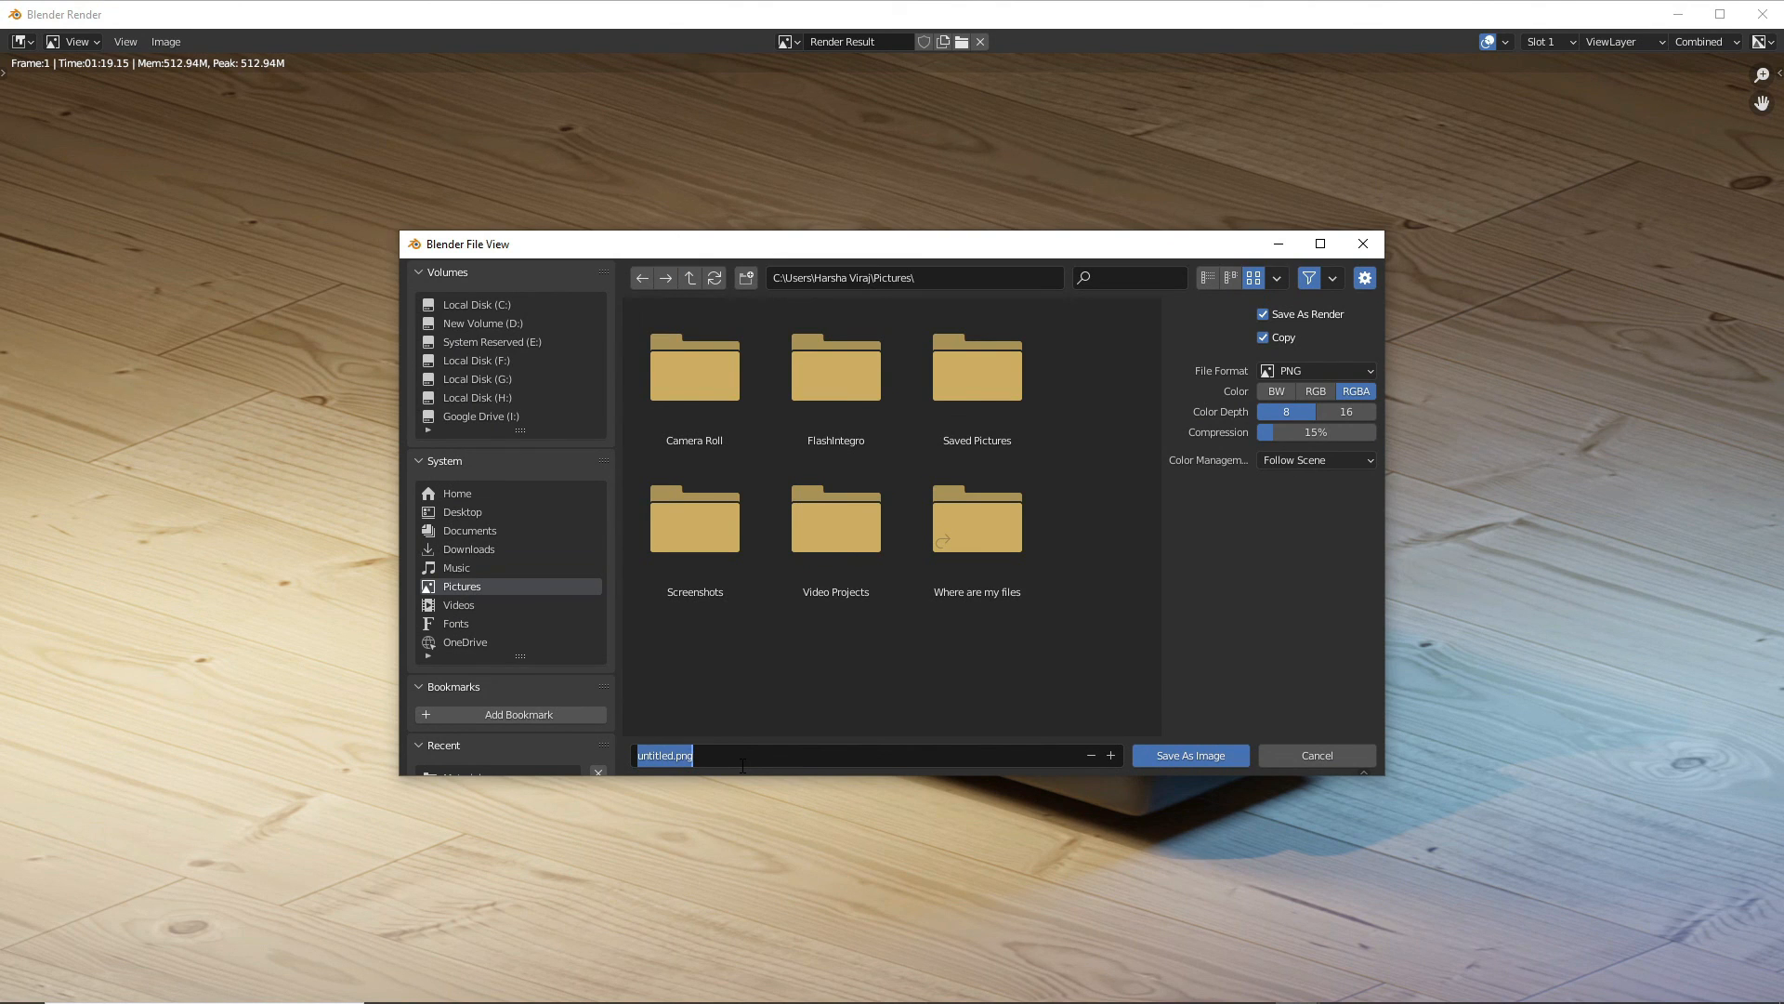
text(Sofa Blend)
click(1223, 756)
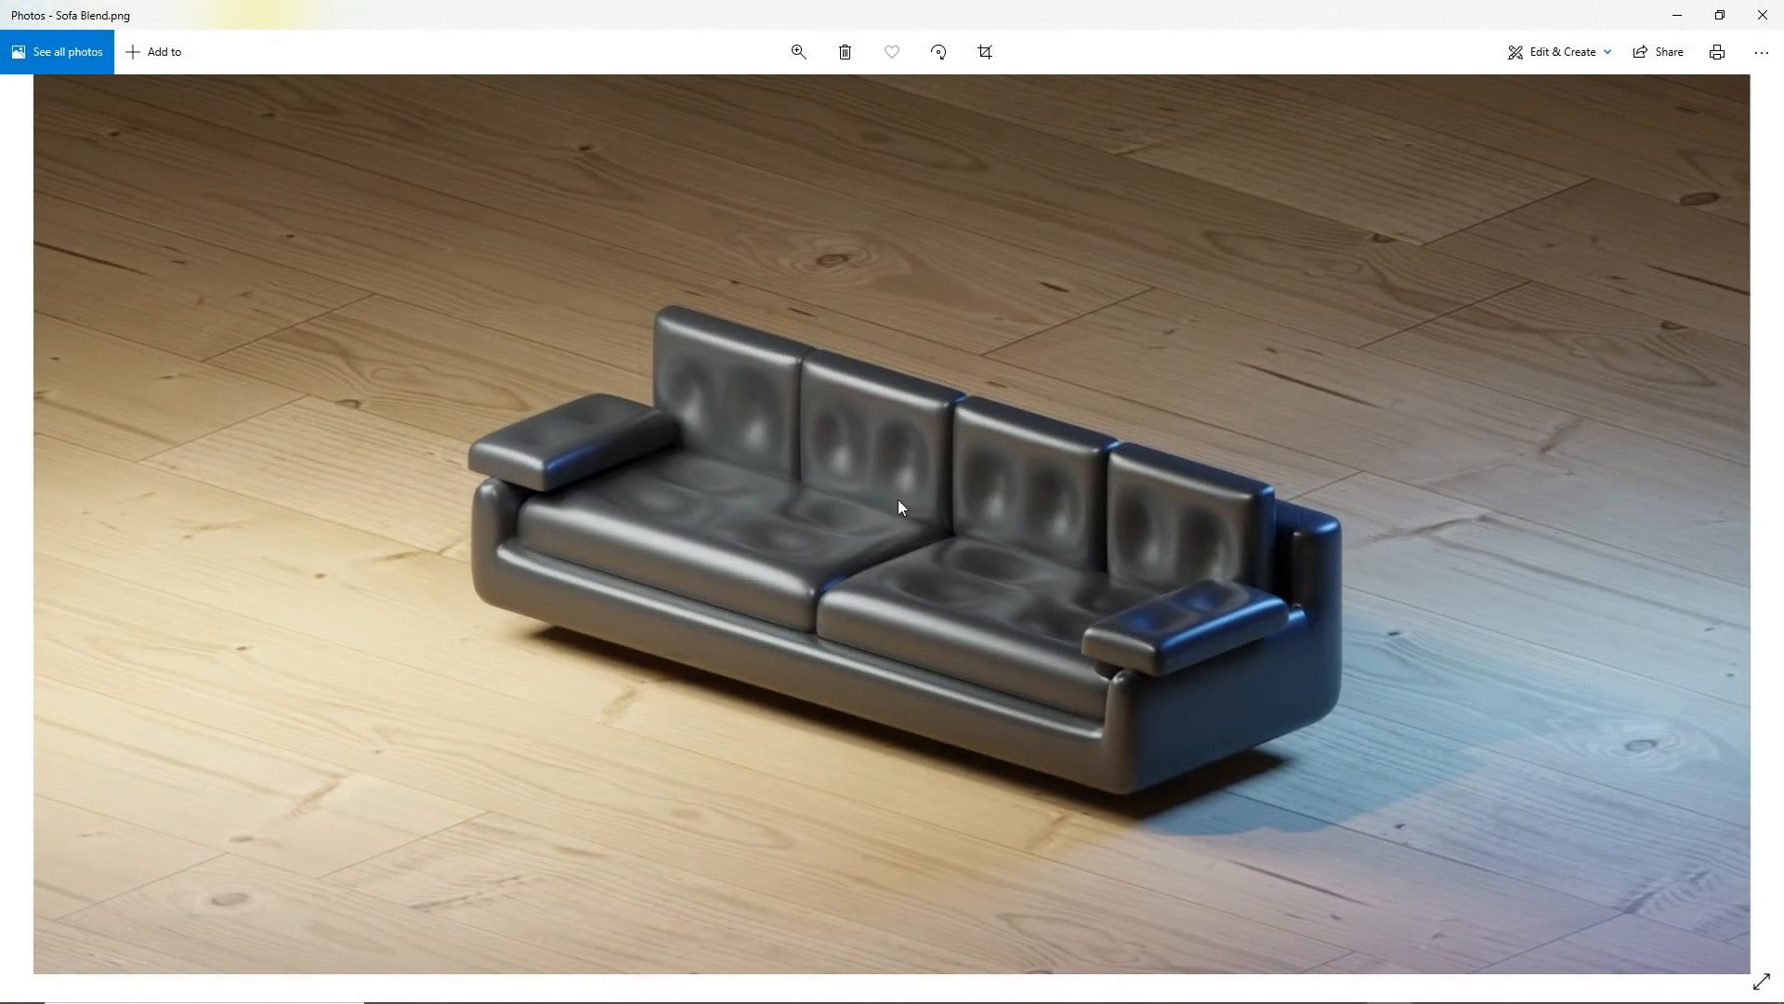
click(786, 62)
mouse_move(710, 101)
mouse_down()
mouse_move(914, 115)
mouse_move(795, 128)
mouse_move(706, 116)
mouse_move(740, 121)
mouse_move(687, 93)
mouse_up()
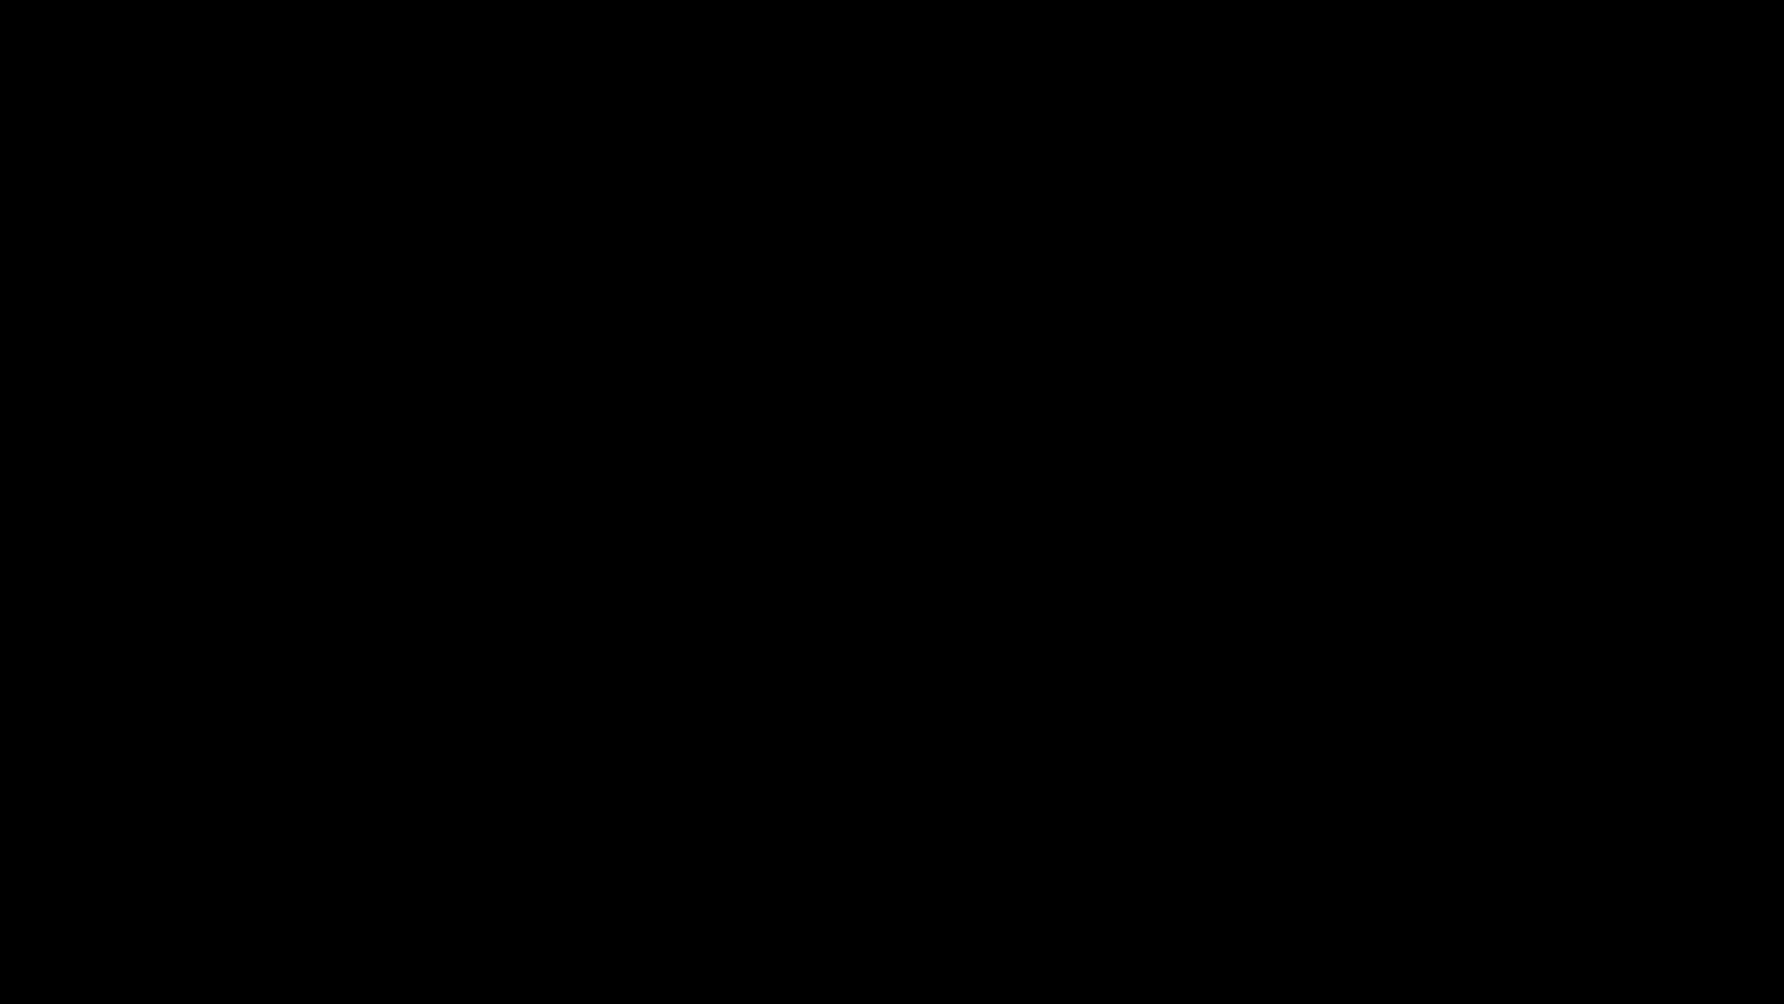